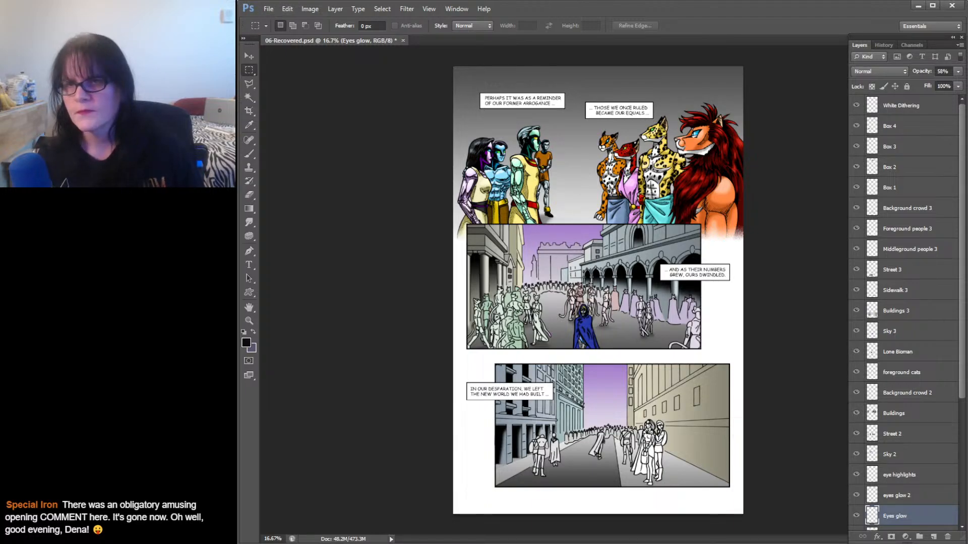
- Float the comic page in its own window and widen it across the workspace at 25% zoom
{"action": "left_click_drag", "start_coordinate": [301, 40], "coordinate": [322, 59]}
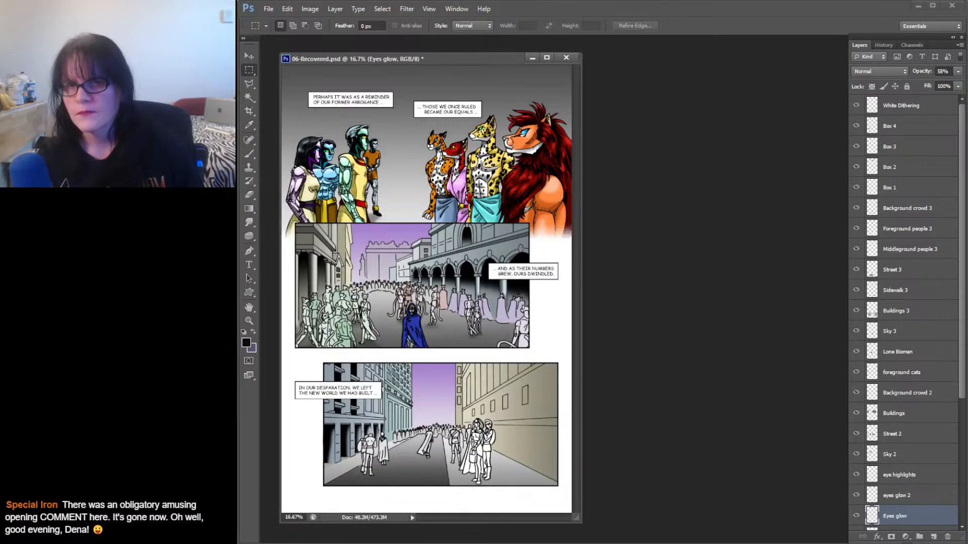
{"action": "left_click_drag", "start_coordinate": [581, 293], "coordinate": [844, 293]}
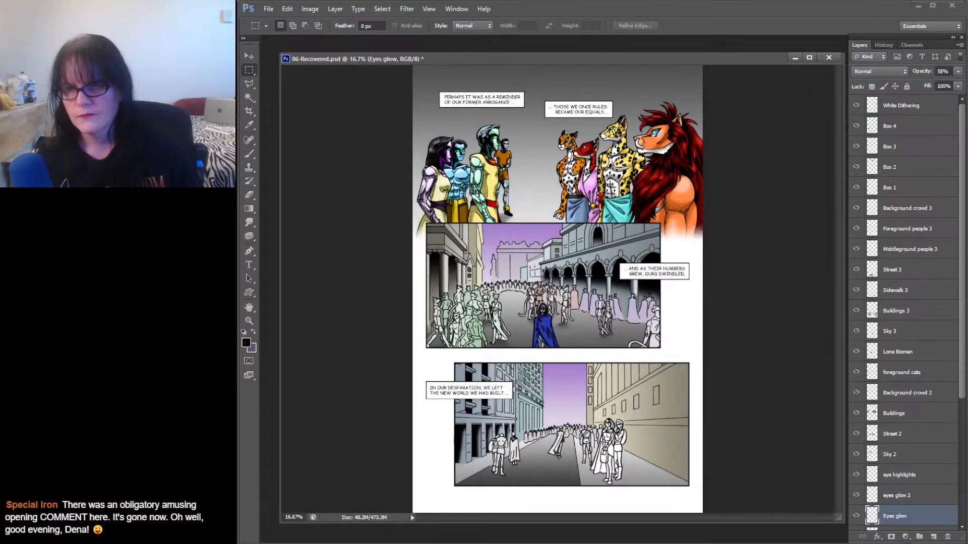
{"action": "key", "text": "z"}
{"action": "left_click", "coordinate": [652, 242]}
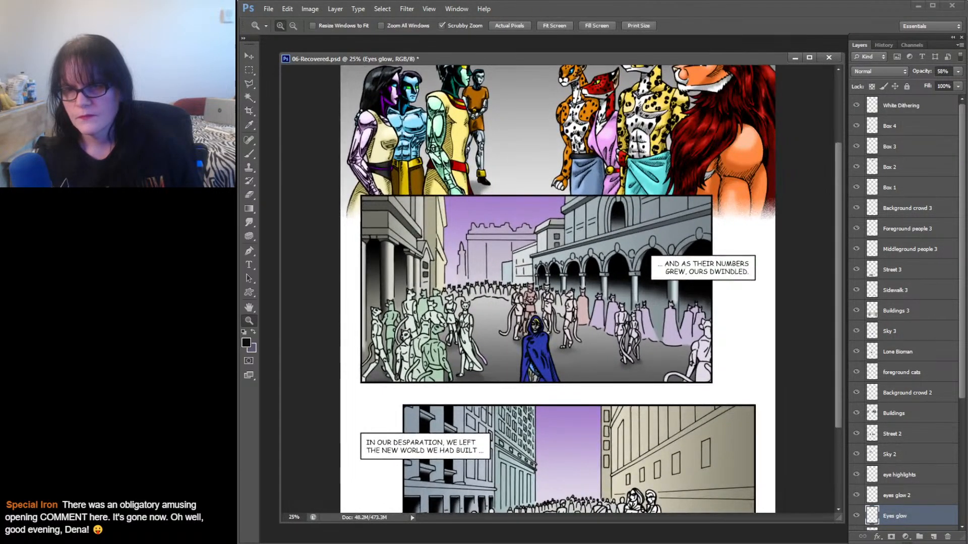
{"action": "scroll", "coordinate": [557, 290], "scroll_direction": "up", "scroll_amount": 4}
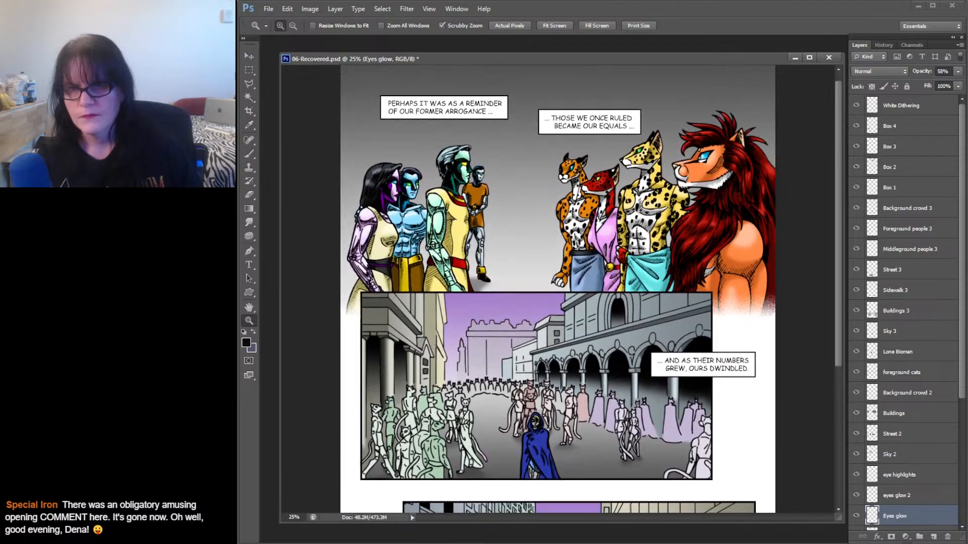
{"action": "scroll", "coordinate": [558, 289], "scroll_direction": "down", "scroll_amount": 1}
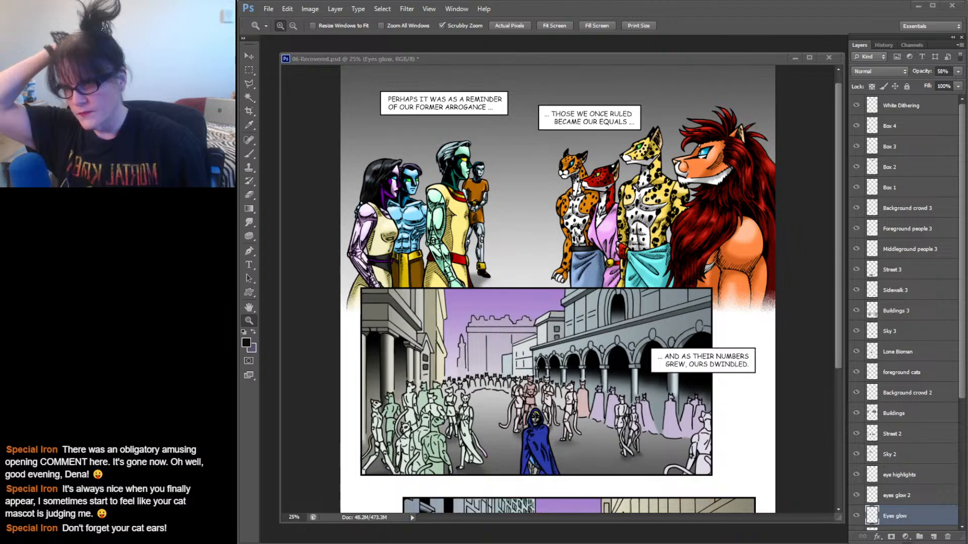
{"action": "left_click_drag", "start_coordinate": [242, 239], "coordinate": [843, 188]}
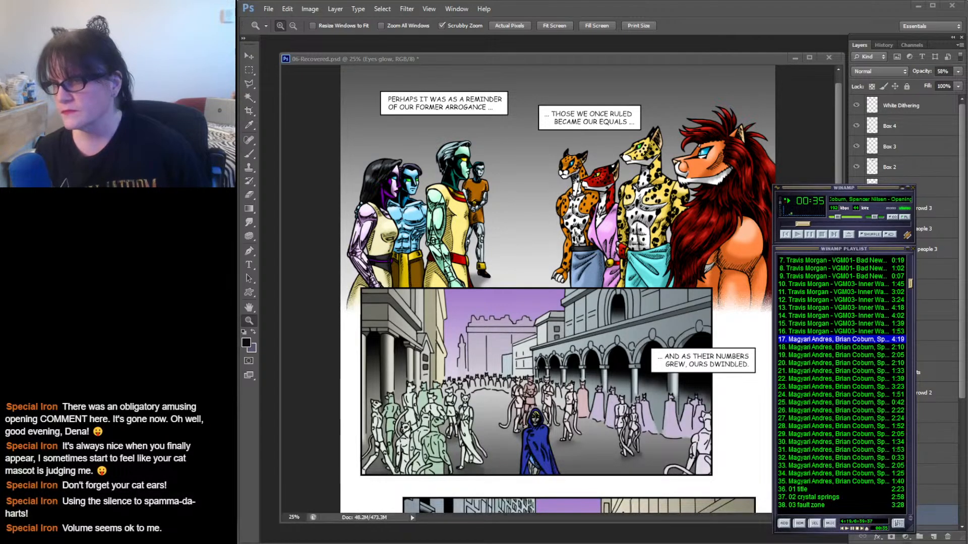
{"action": "left_click_drag", "start_coordinate": [239, 23], "coordinate": [967, 10]}
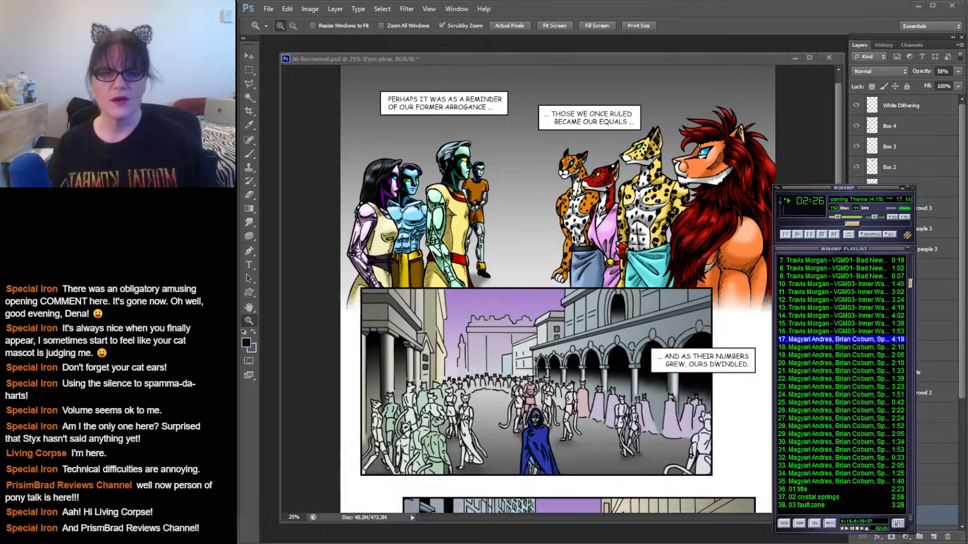
{"action": "left_click_drag", "start_coordinate": [844, 188], "coordinate": [237, 133]}
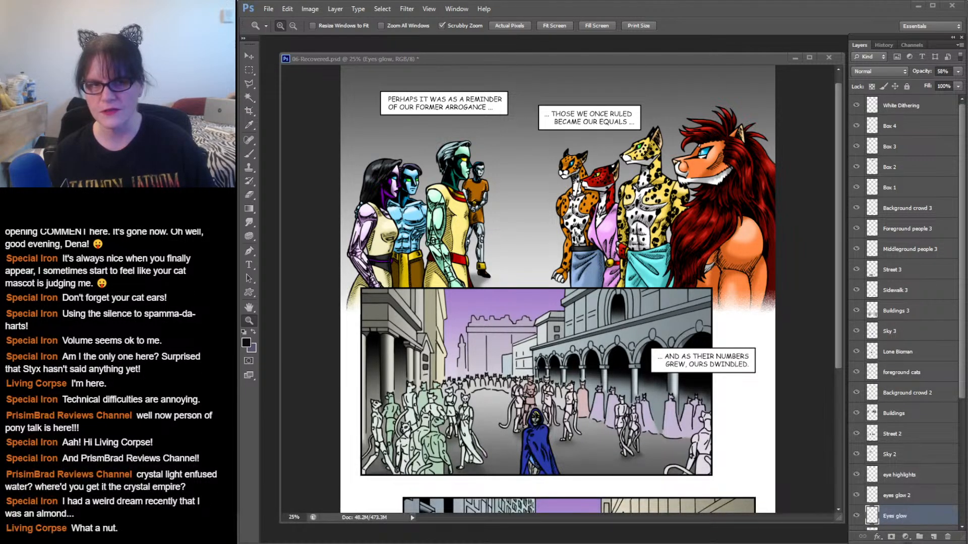
- Examine the second and third comic panels, ending with a closer look at the blue-cloaked figure
{"action": "mouse_move", "coordinate": [838, 227]}
{"action": "left_mouse_down"}
{"action": "mouse_move", "coordinate": [838, 322]}
{"action": "mouse_move", "coordinate": [838, 230]}
{"action": "left_mouse_up"}
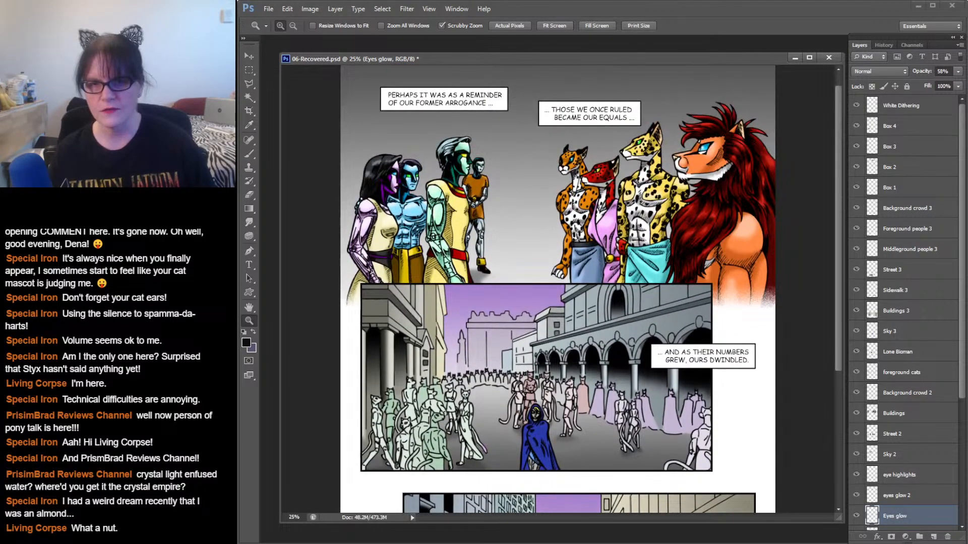
{"action": "scroll", "coordinate": [558, 289], "scroll_direction": "down", "scroll_amount": 5}
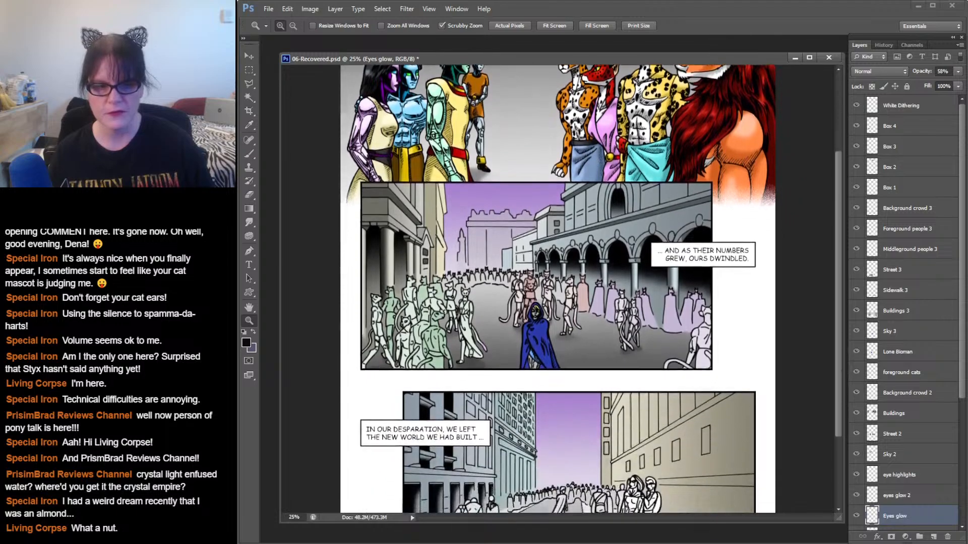
{"action": "scroll", "coordinate": [557, 289], "scroll_direction": "down", "scroll_amount": 1}
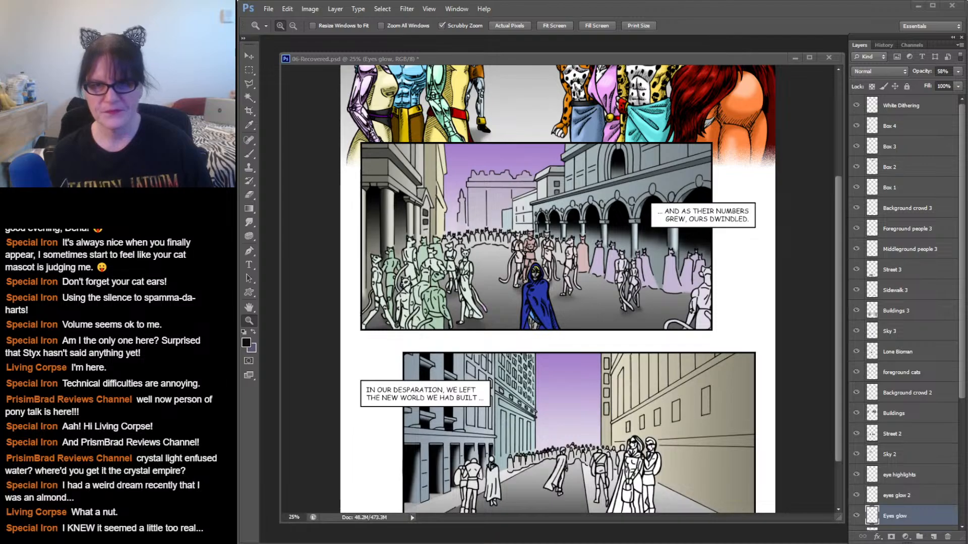
{"action": "scroll", "coordinate": [557, 289], "scroll_direction": "down", "scroll_amount": 3}
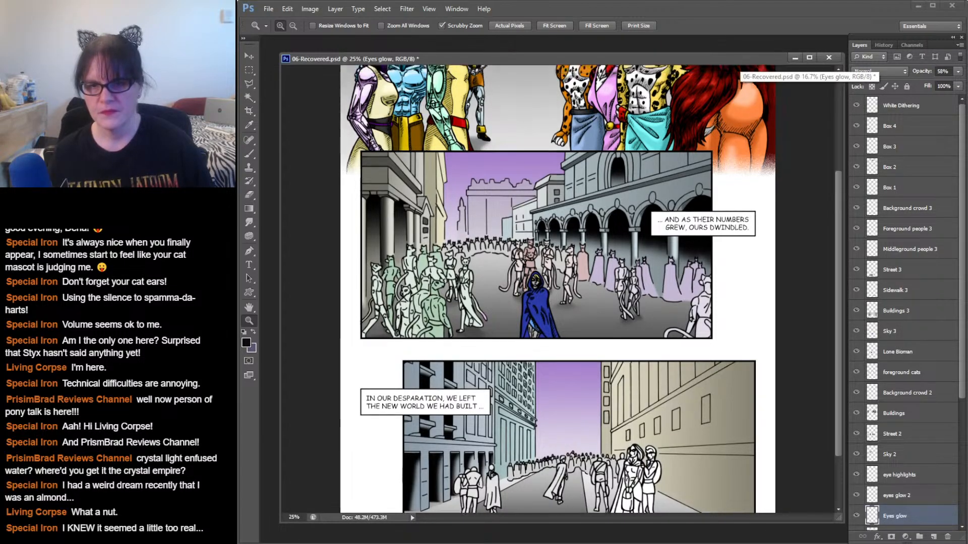
{"action": "scroll", "coordinate": [557, 289], "scroll_direction": "down", "scroll_amount": 2}
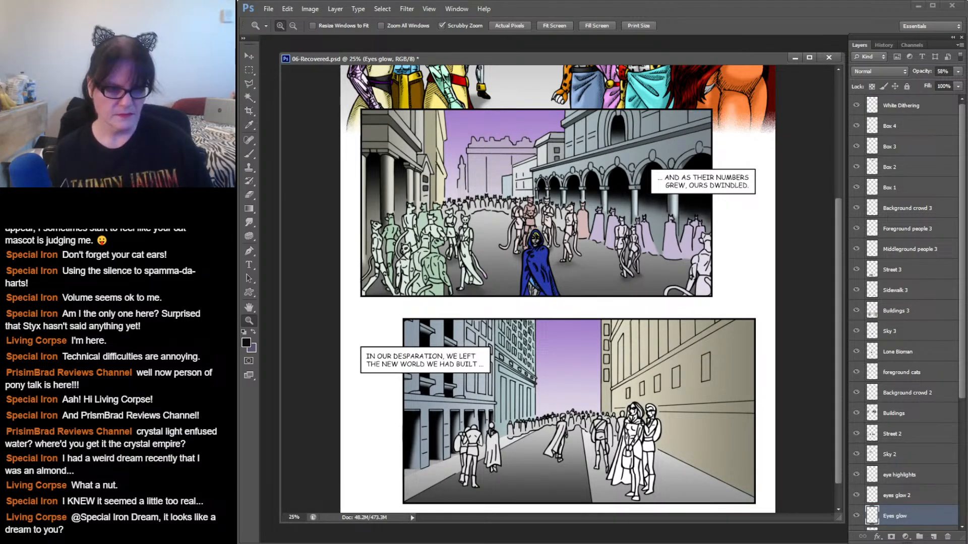
{"action": "scroll", "coordinate": [591, 284], "scroll_direction": "down", "scroll_amount": 1}
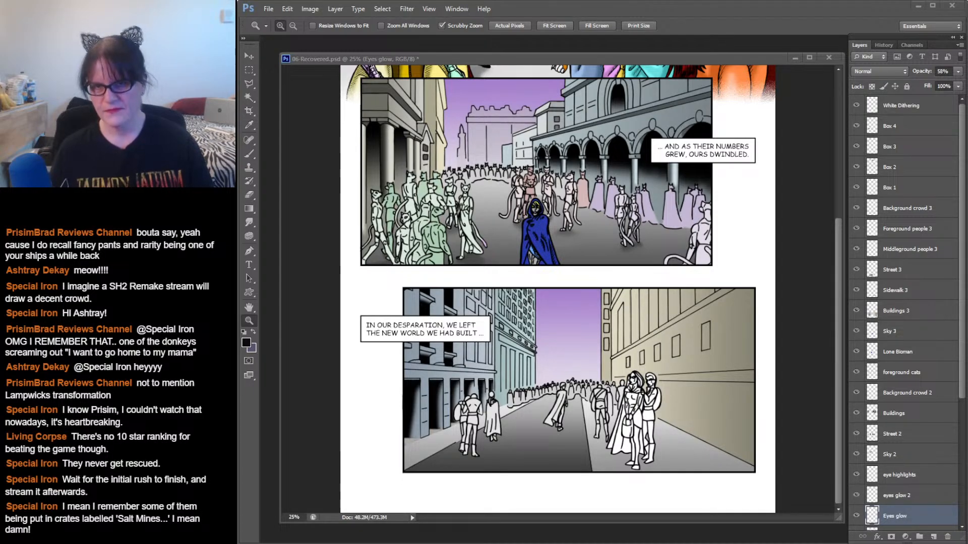
{"action": "key", "text": "alt+Tab"}
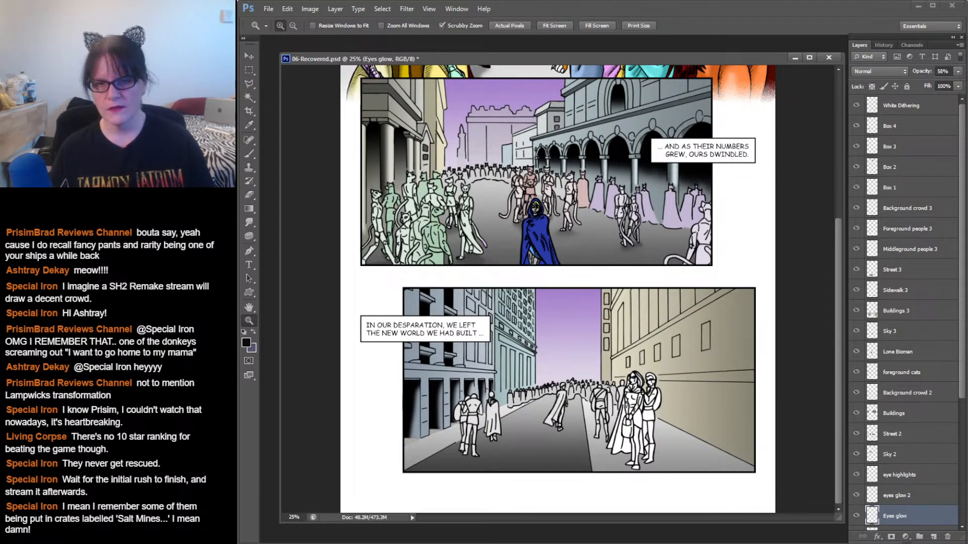
{"action": "left_click", "coordinate": [533, 232]}
{"action": "left_click", "coordinate": [534, 232]}
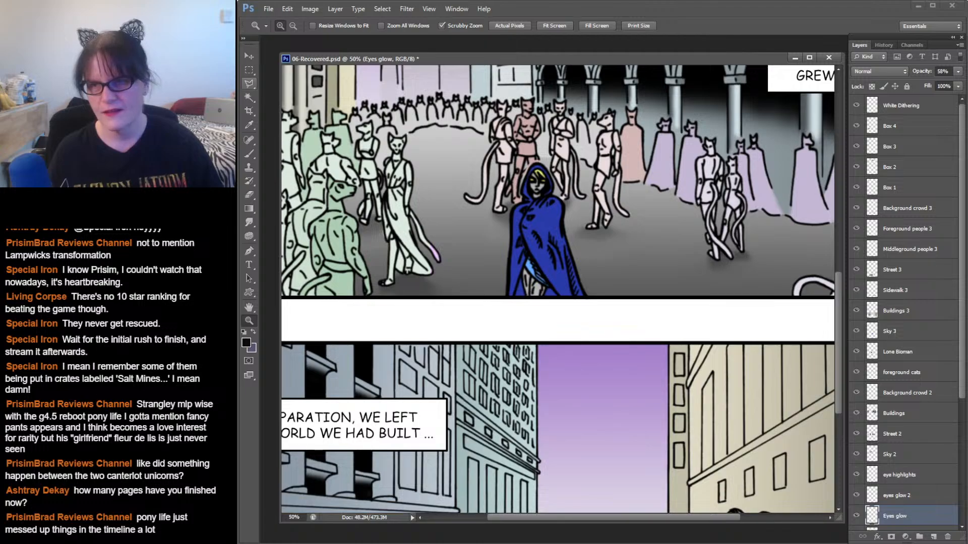
{"action": "left_click", "coordinate": [249, 154]}
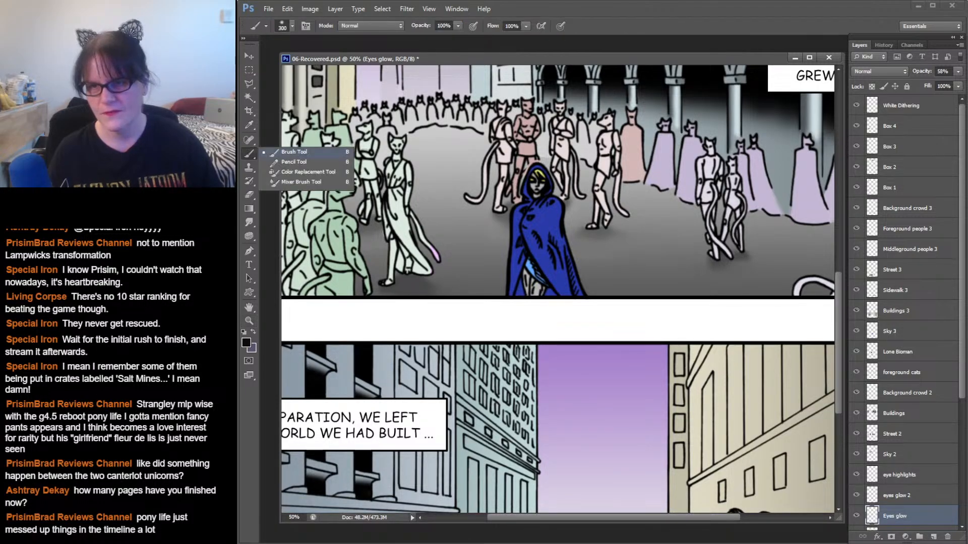
{"action": "mouse_move", "coordinate": [463, 151]}
{"action": "left_mouse_down"}
{"action": "mouse_move", "coordinate": [436, 162]}
{"action": "mouse_move", "coordinate": [446, 206]}
{"action": "left_mouse_up"}
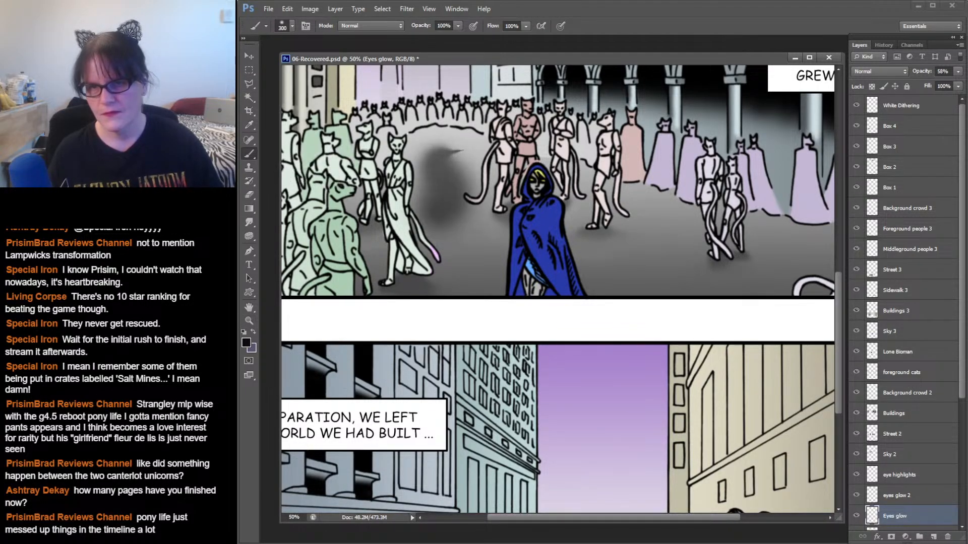
{"action": "key", "text": "ctrl+z"}
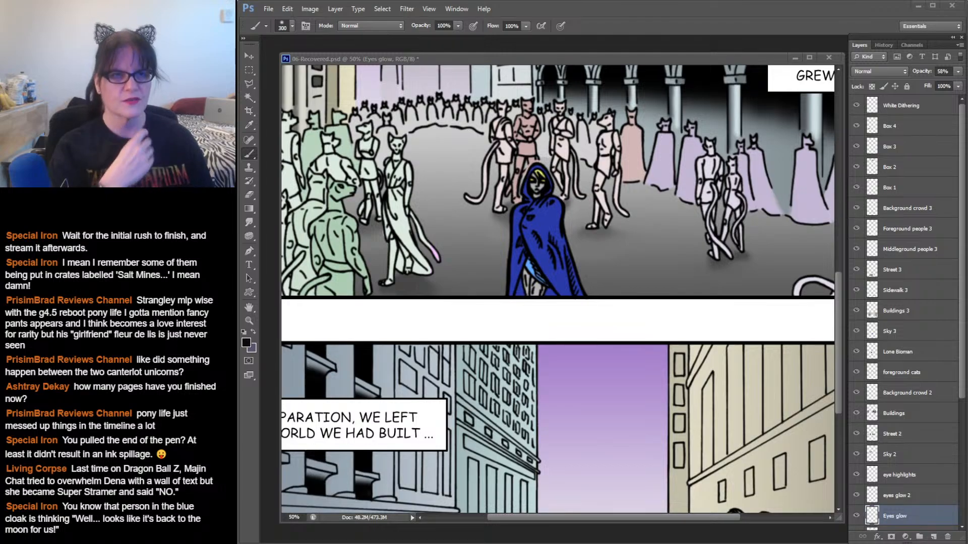
{"action": "key", "text": "alt+Tab"}
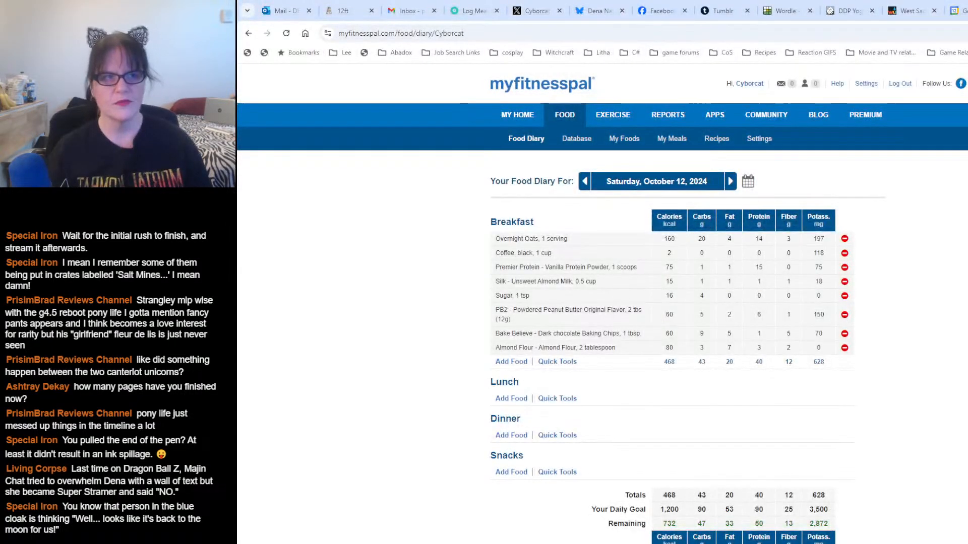
{"action": "key", "text": "alt+Tab"}
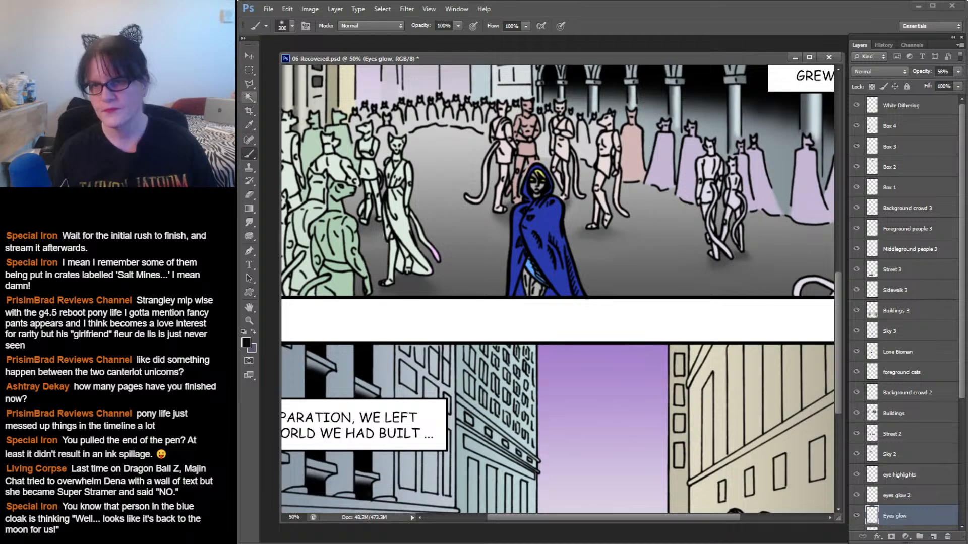
- Make the Lone Bioman layer active by picking it from the layers beneath the blue-cloaked figure
{"action": "left_click", "coordinate": [249, 98]}
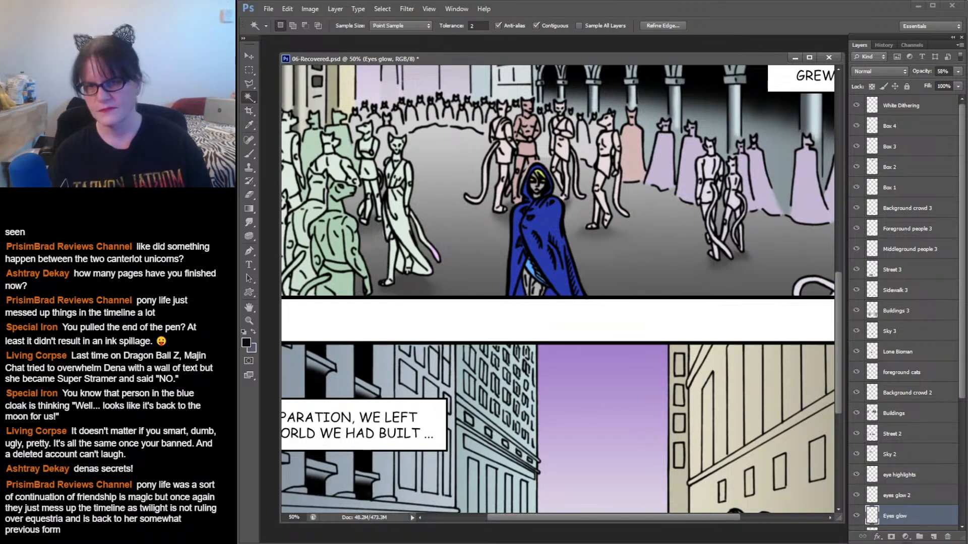
{"action": "key", "text": "v"}
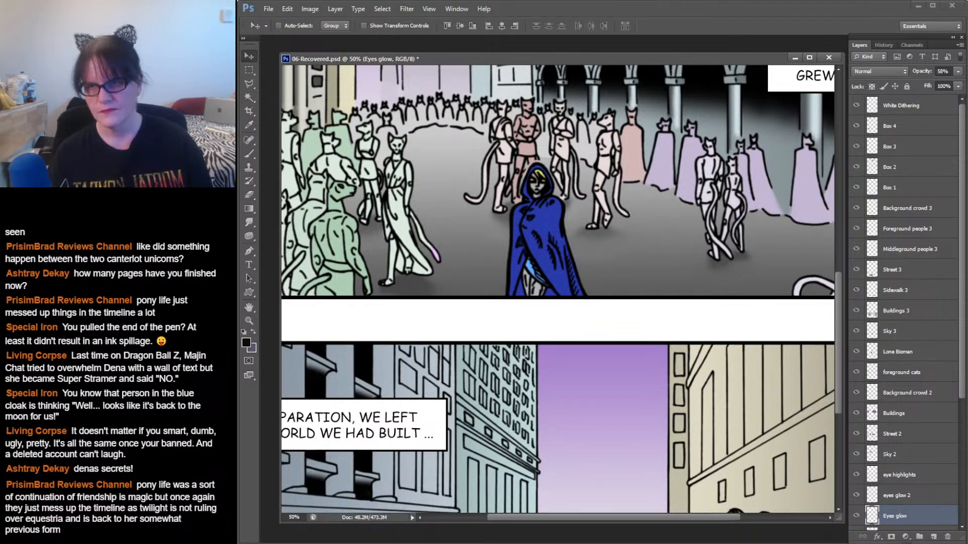
{"action": "right_click", "coordinate": [547, 227]}
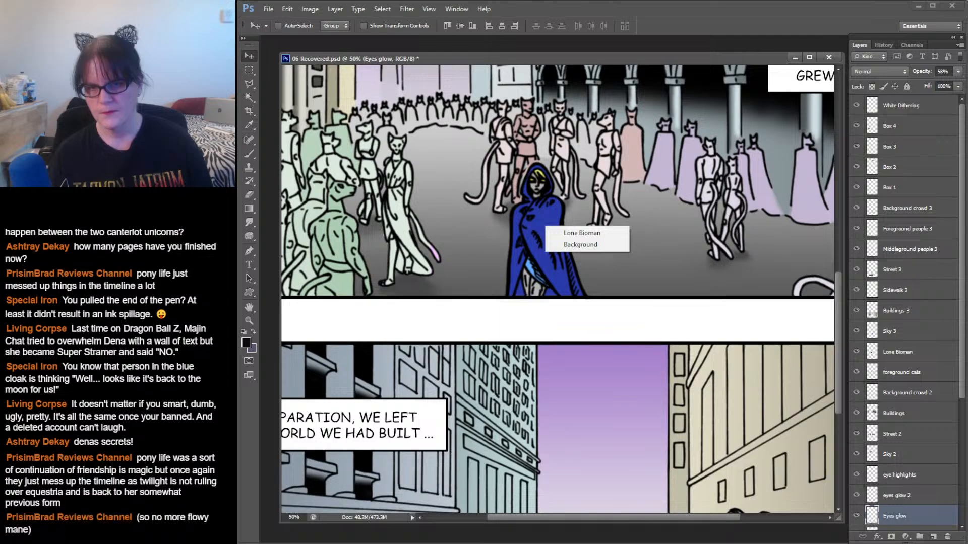
{"action": "left_click", "coordinate": [575, 232]}
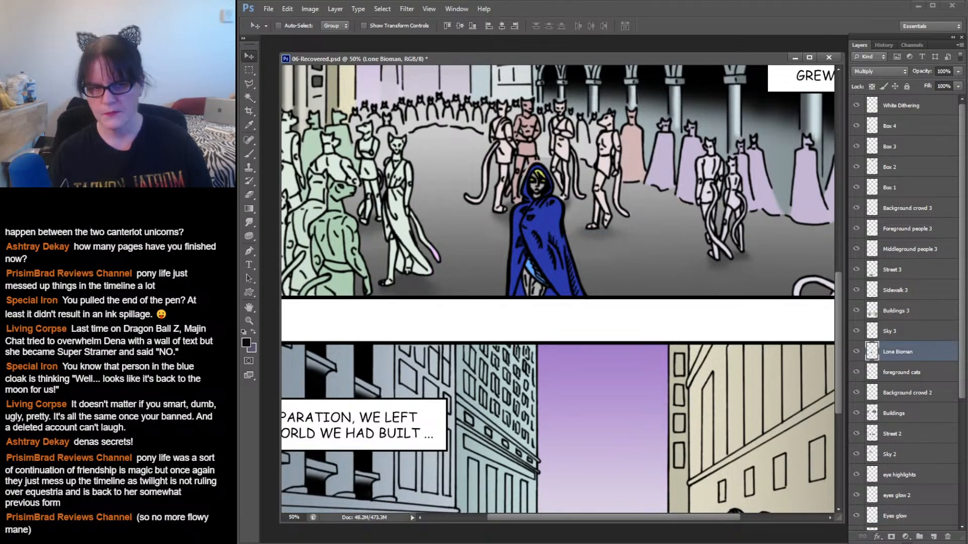
- Select the blue-cloaked figure on the Lone Bioman layer, clearing earlier selections and reselecting it with the Magic Wand
{"action": "left_click", "coordinate": [873, 352], "text": "ctrl"}
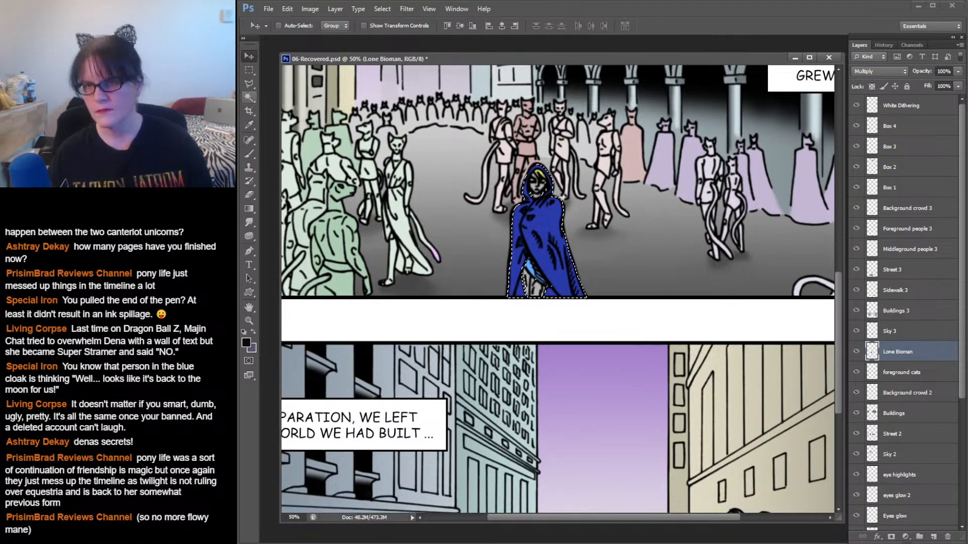
{"action": "left_click", "coordinate": [249, 97]}
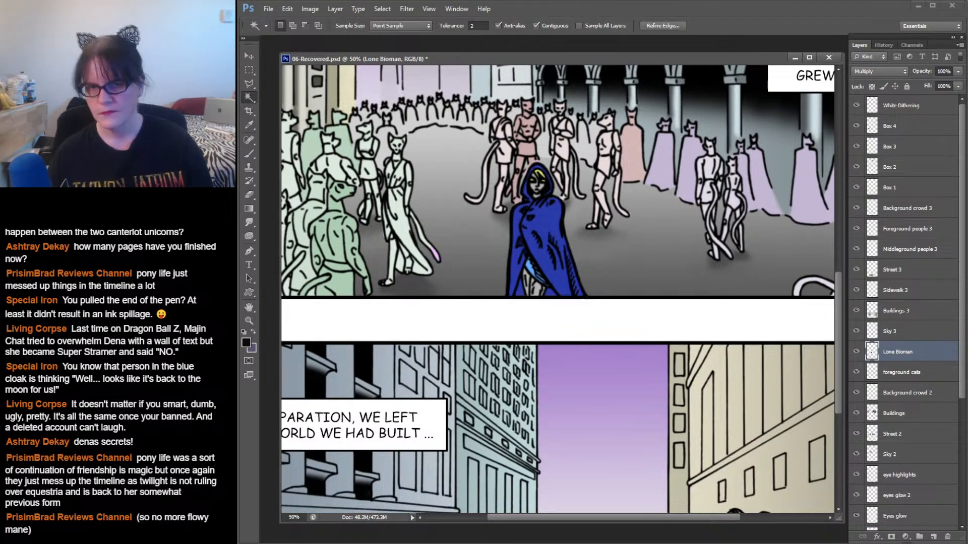
{"action": "key", "text": "ctrl+d"}
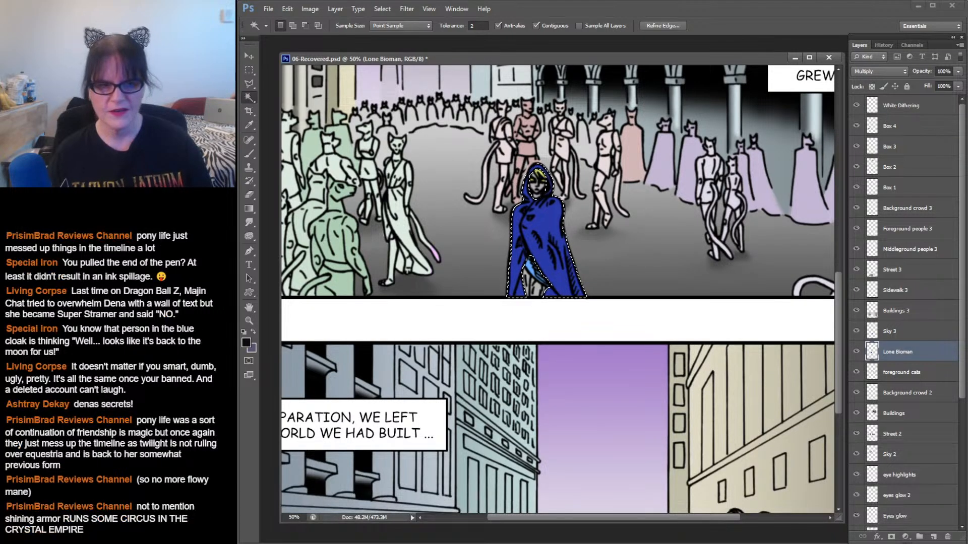
{"action": "scroll", "coordinate": [908, 312], "scroll_direction": "down", "scroll_amount": 9}
{"action": "scroll", "coordinate": [907, 313], "scroll_direction": "up", "scroll_amount": 9}
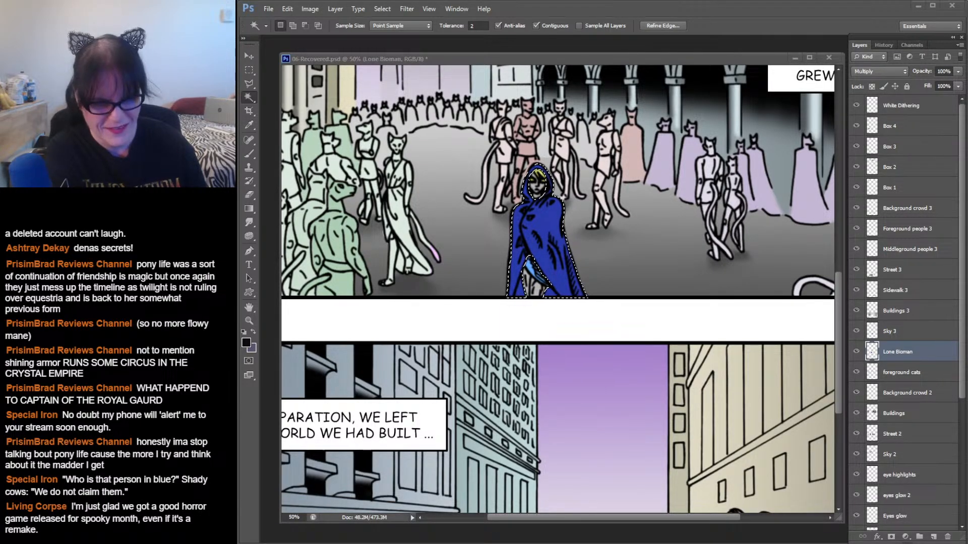
{"action": "key", "text": "ctrl+d"}
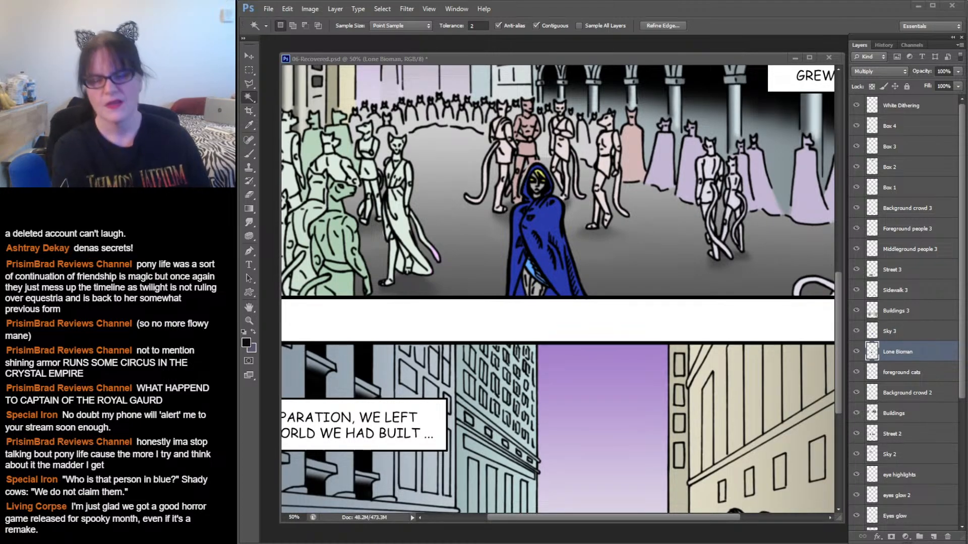
{"action": "left_click", "coordinate": [544, 224]}
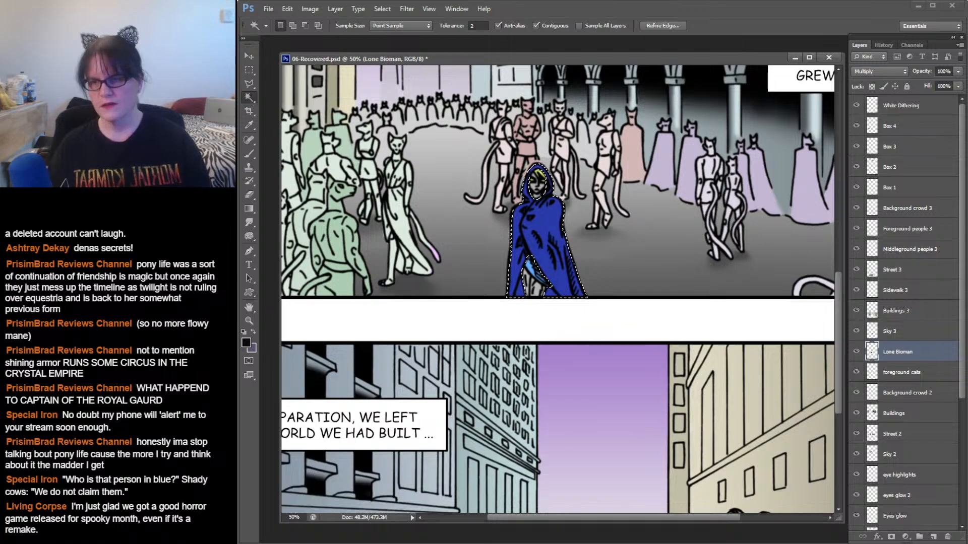
- Sample the cloak's blue with the Eyedropper as both the foreground and background colour
{"action": "left_click", "coordinate": [248, 125]}
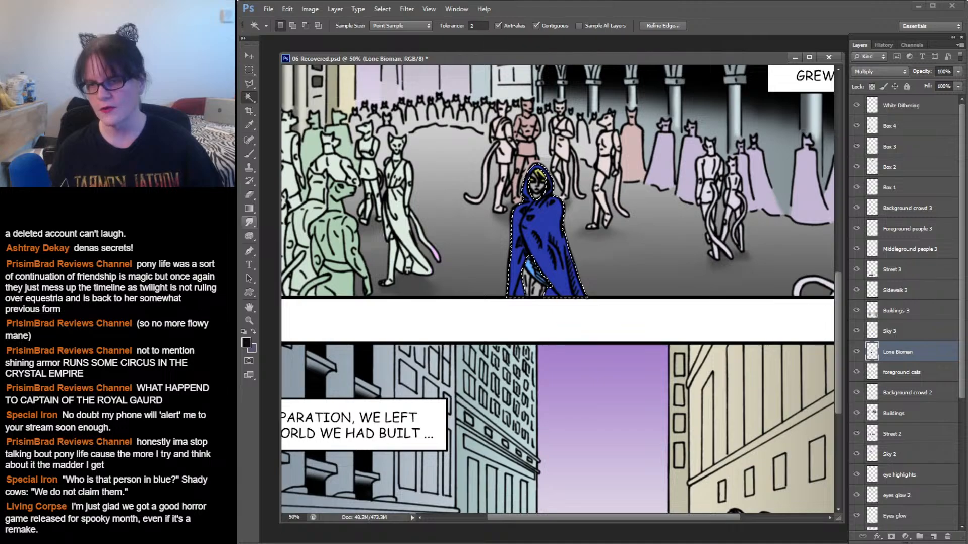
{"action": "left_click", "coordinate": [250, 320]}
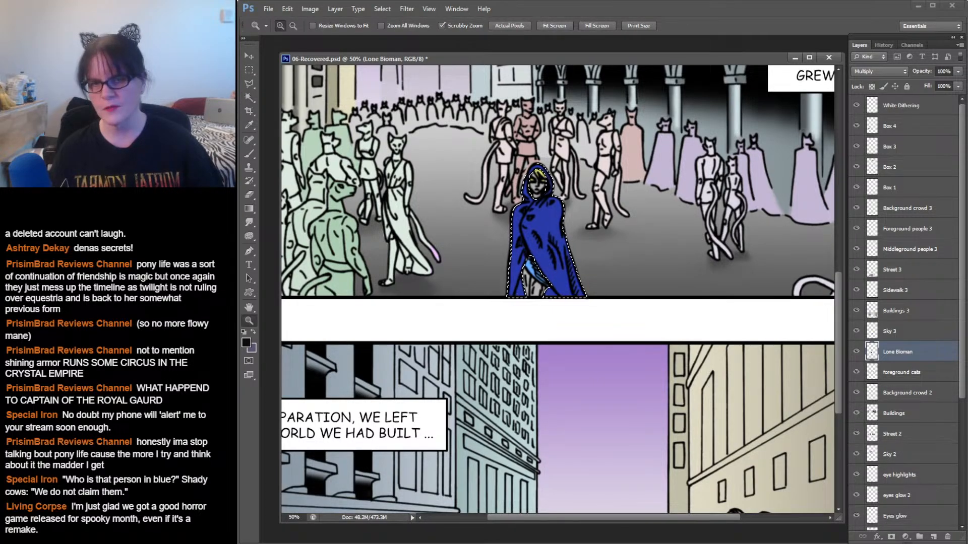
{"action": "left_click", "coordinate": [563, 249]}
{"action": "left_click_drag", "start_coordinate": [563, 250], "coordinate": [580, 285]}
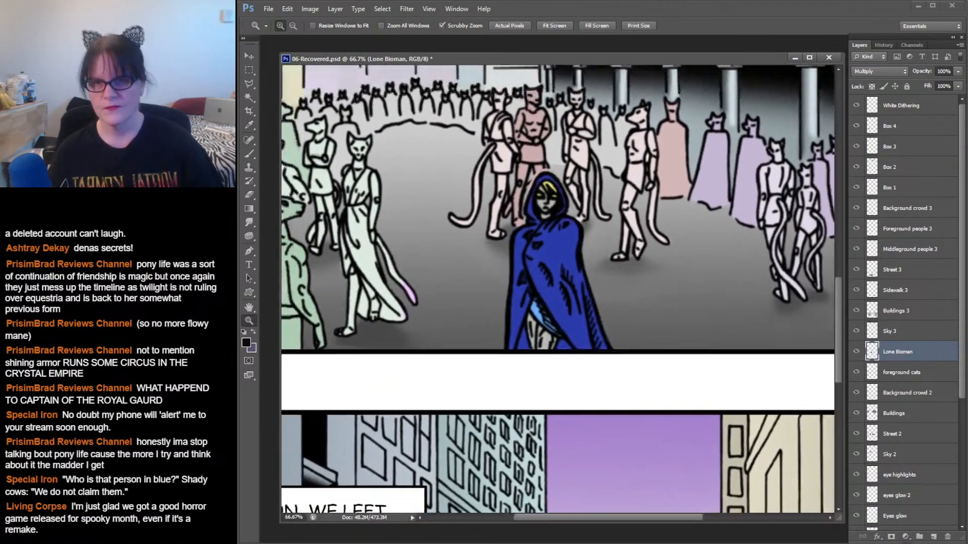
{"action": "left_click", "coordinate": [249, 154]}
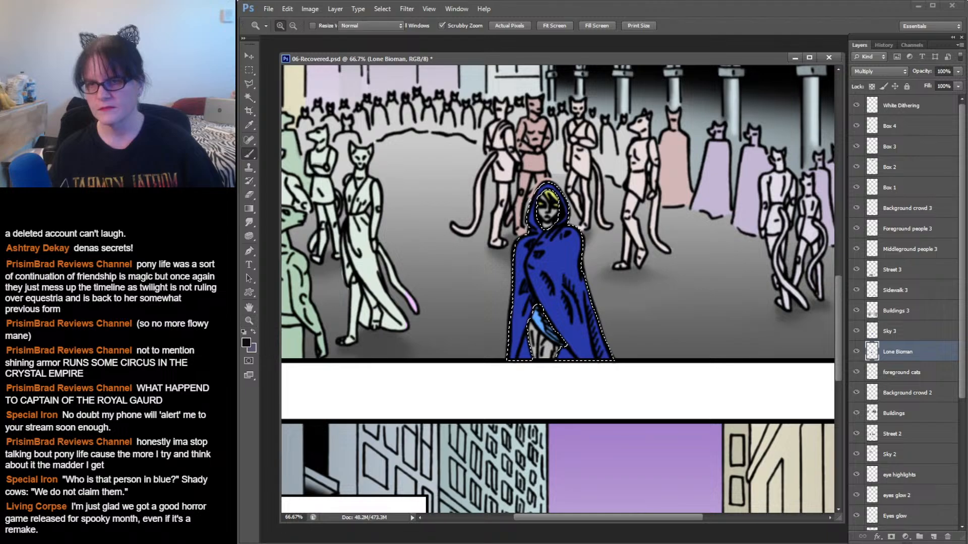
{"action": "left_click", "coordinate": [249, 125]}
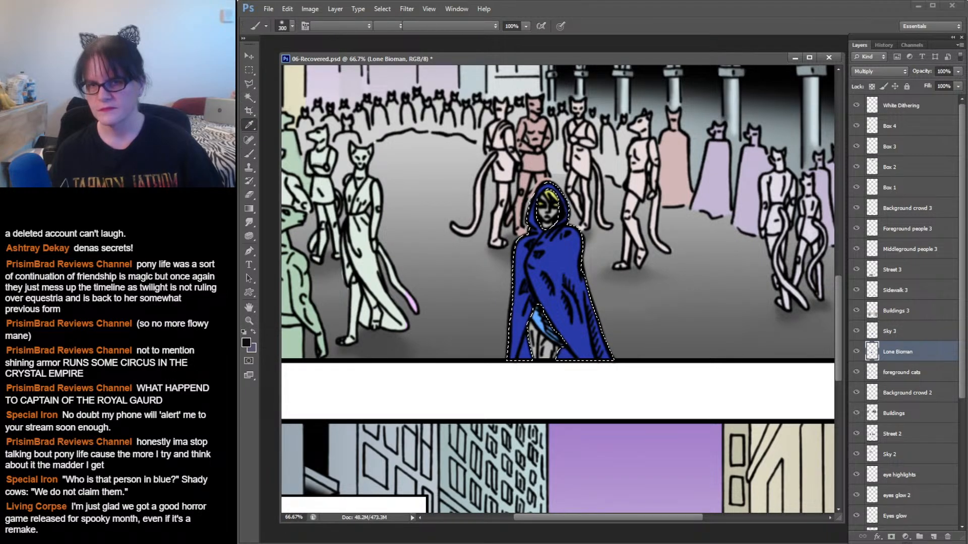
{"action": "left_click", "coordinate": [560, 263]}
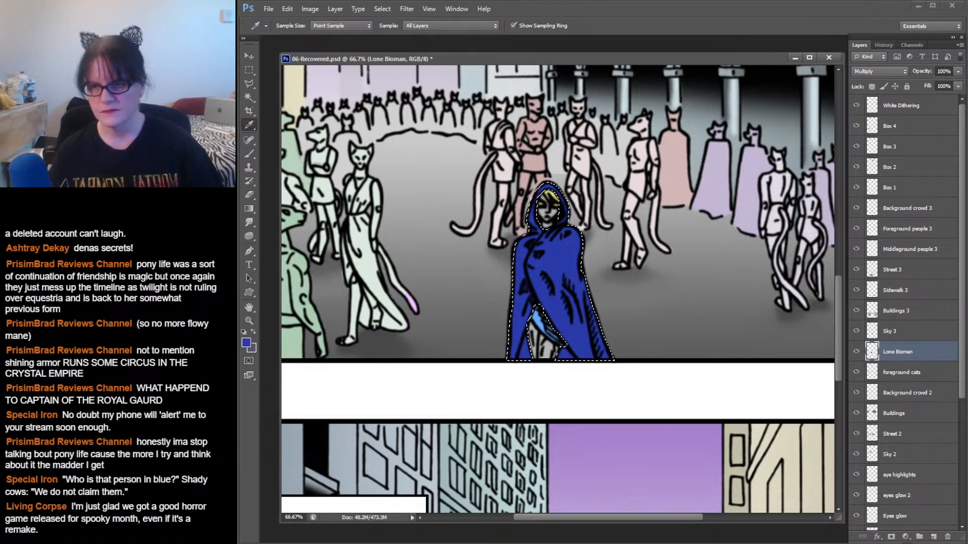
{"action": "left_click", "coordinate": [534, 242]}
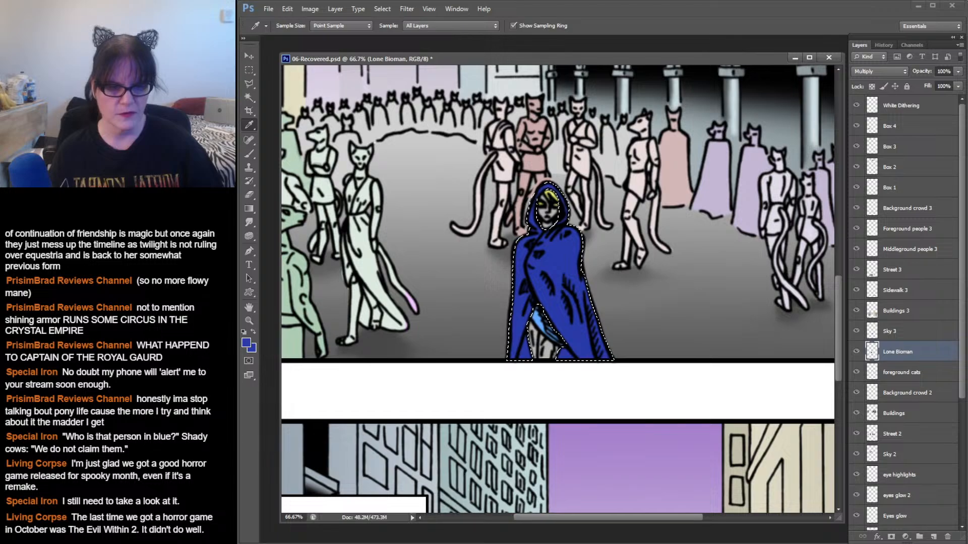
{"action": "key", "text": "ctrl+d"}
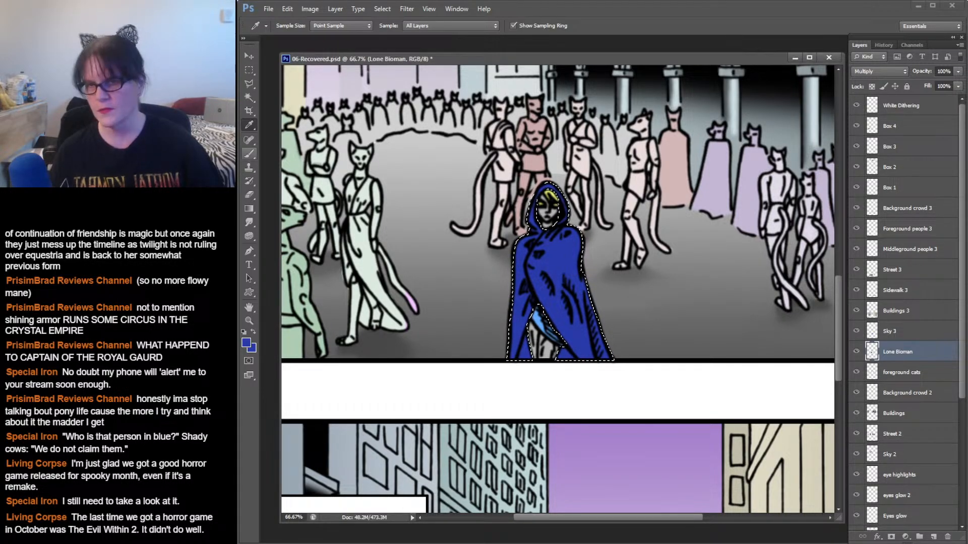
- Set the foreground colour to the darker blue 14206e
{"action": "left_click", "coordinate": [246, 342]}
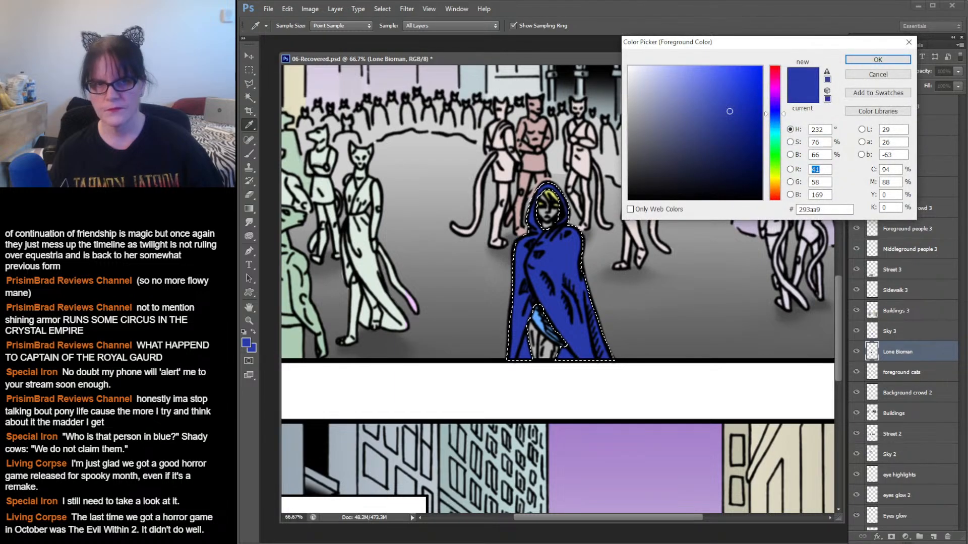
{"action": "left_click_drag", "start_coordinate": [730, 111], "coordinate": [737, 142]}
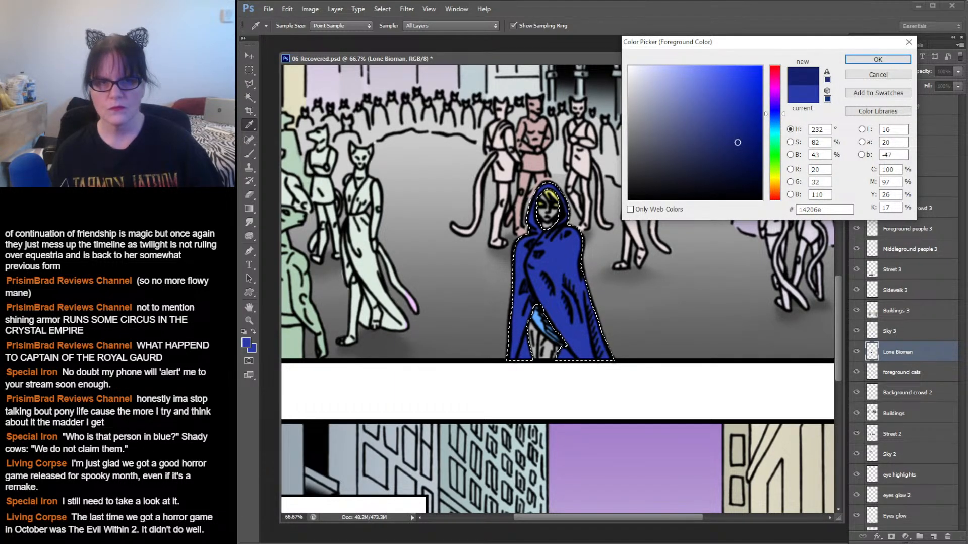
{"action": "left_click", "coordinate": [878, 60]}
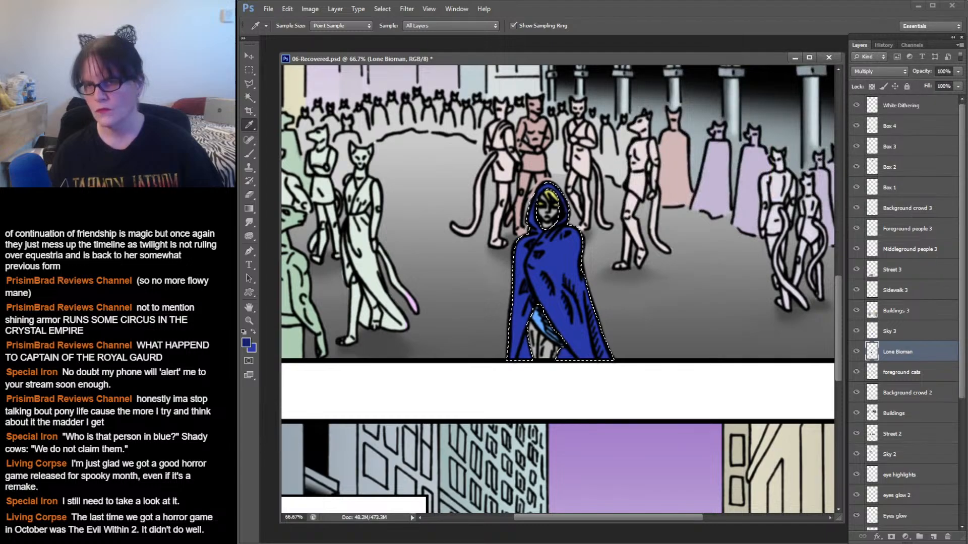
- Paint dark blue shadows inside the selected cloak using a soft 60 px brush with 0% hardness
{"action": "left_click", "coordinate": [249, 154]}
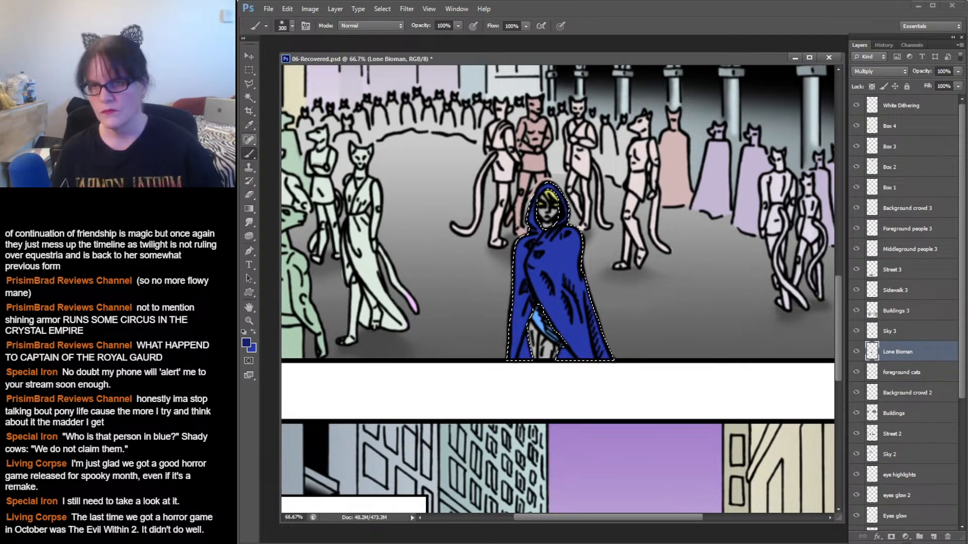
{"action": "left_click", "coordinate": [292, 26]}
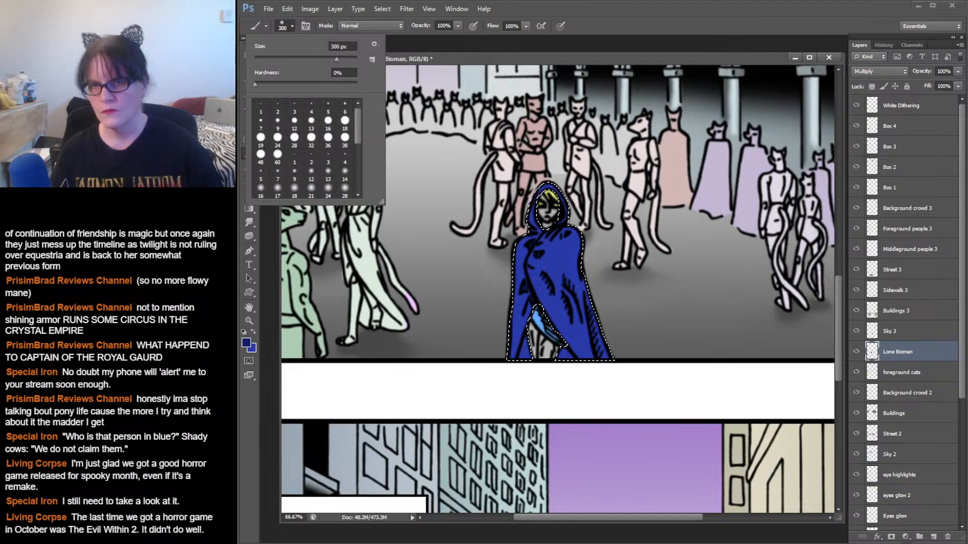
{"action": "scroll", "coordinate": [303, 151], "scroll_direction": "down", "scroll_amount": 2}
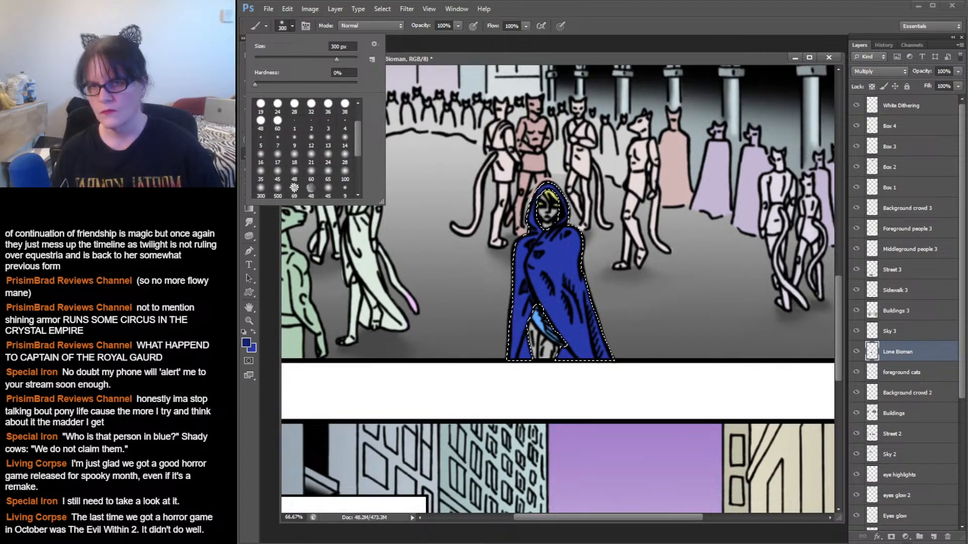
{"action": "left_click", "coordinate": [344, 155]}
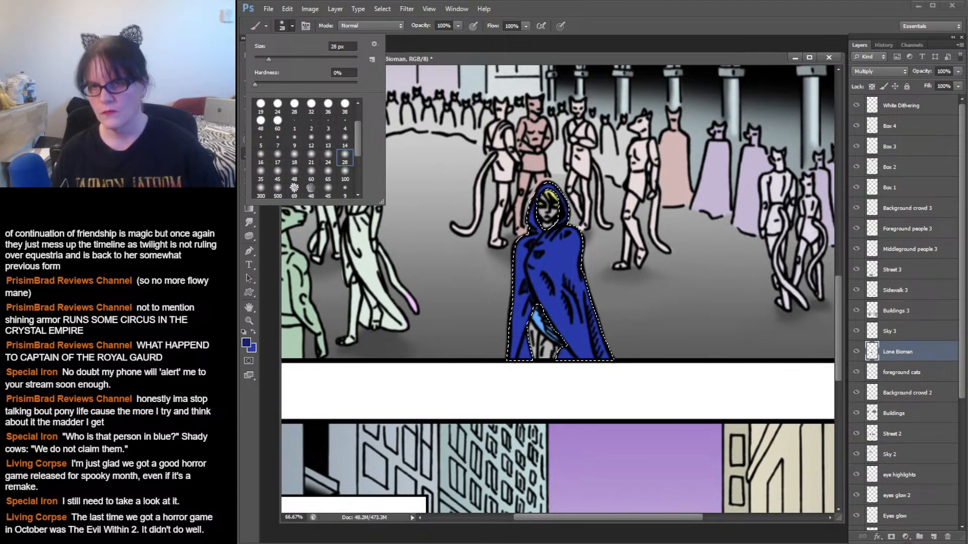
{"action": "left_click", "coordinate": [344, 172]}
{"action": "left_click", "coordinate": [311, 173]}
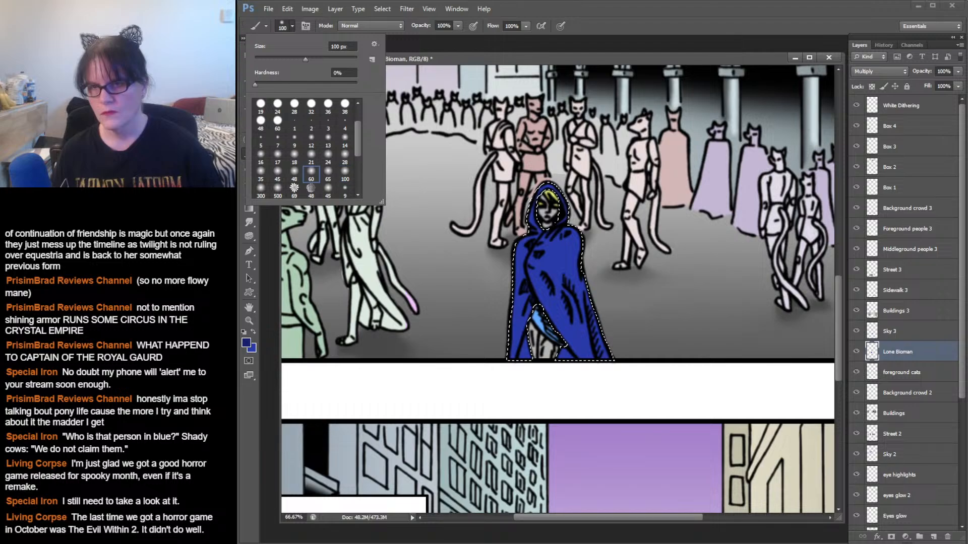
{"action": "key", "text": "Return"}
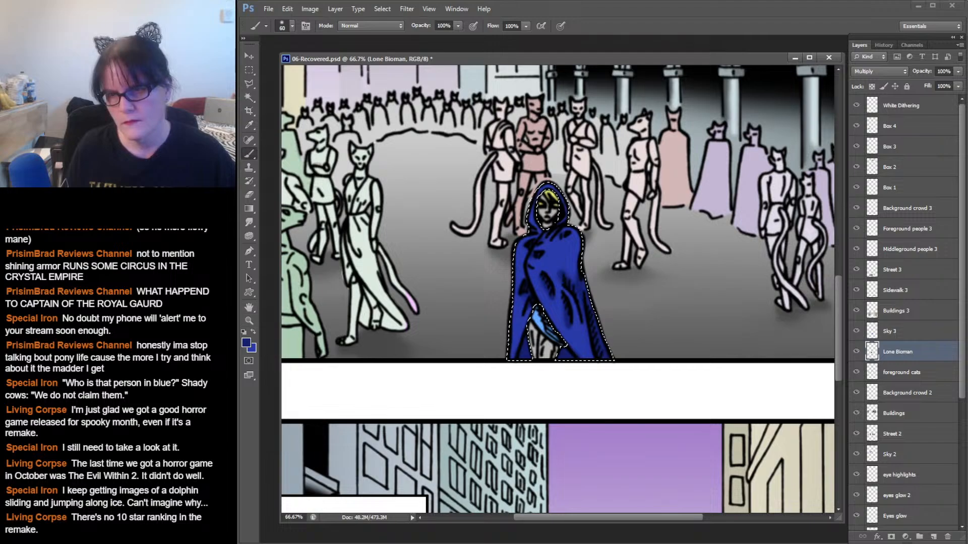
- Change the foreground colour to the bright blue 5067ff
{"action": "left_click", "coordinate": [246, 343]}
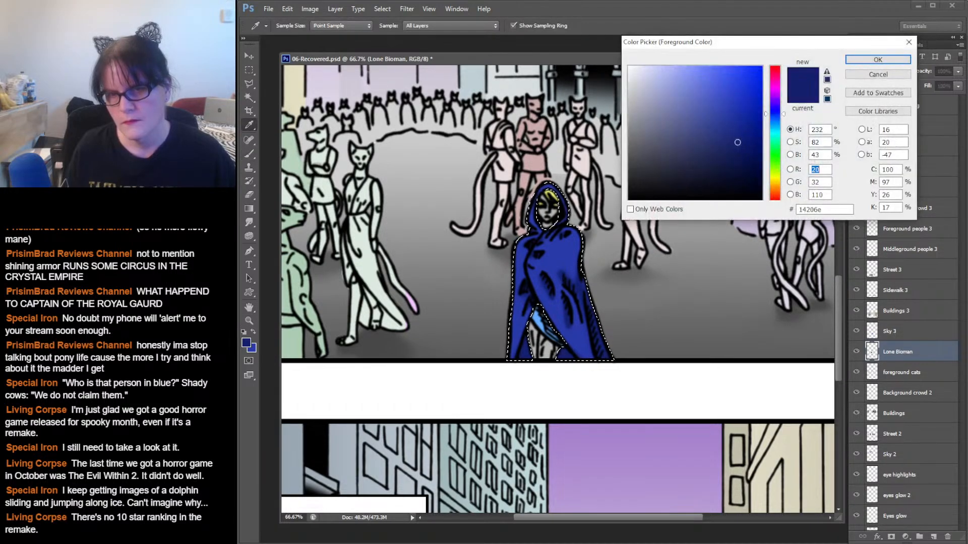
{"action": "left_click", "coordinate": [730, 111]}
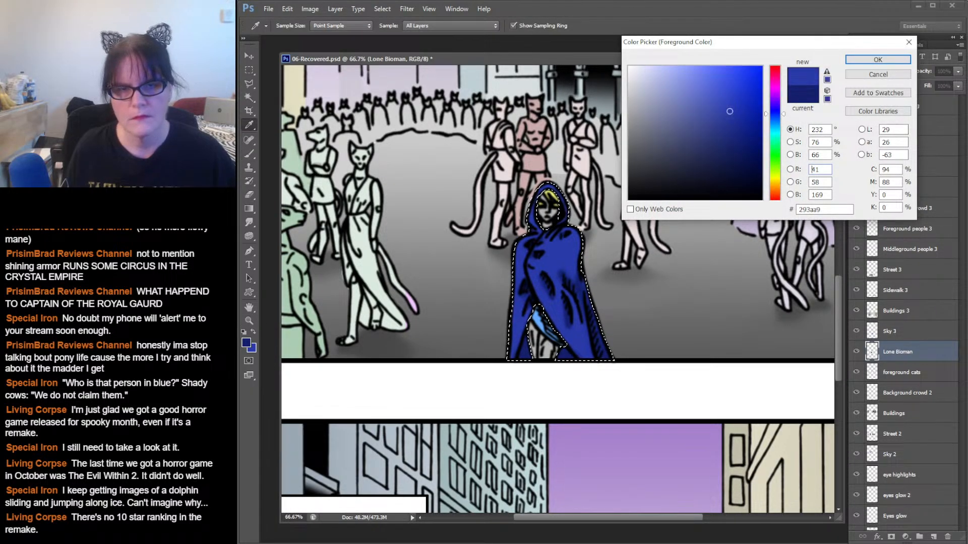
{"action": "mouse_move", "coordinate": [729, 111]}
{"action": "left_mouse_down"}
{"action": "mouse_move", "coordinate": [730, 70]}
{"action": "mouse_move", "coordinate": [720, 67]}
{"action": "left_mouse_up"}
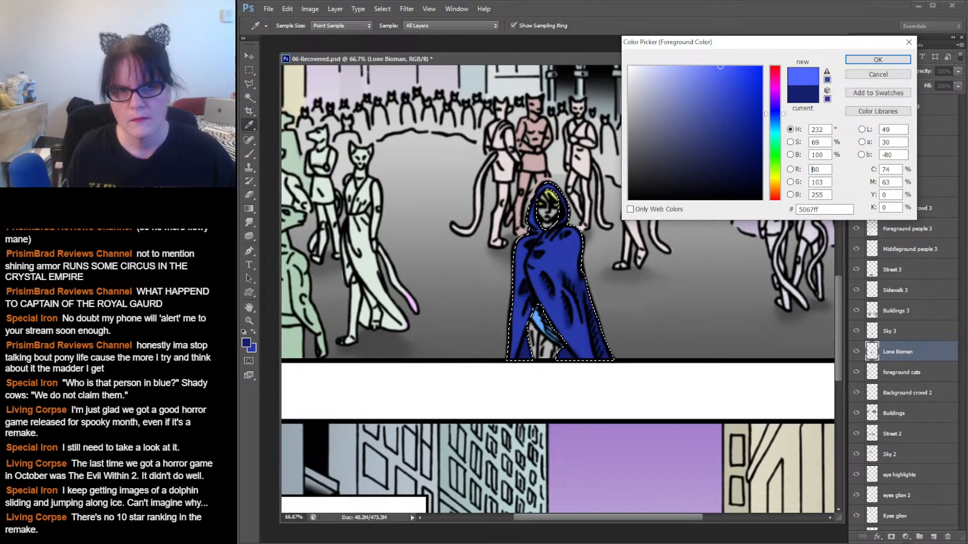
{"action": "left_click", "coordinate": [878, 59]}
- Paint bright blue highlights on the cloak's shoulder, folds and hood, blending them into the shading with the Smudge tool
{"action": "key", "text": "b"}
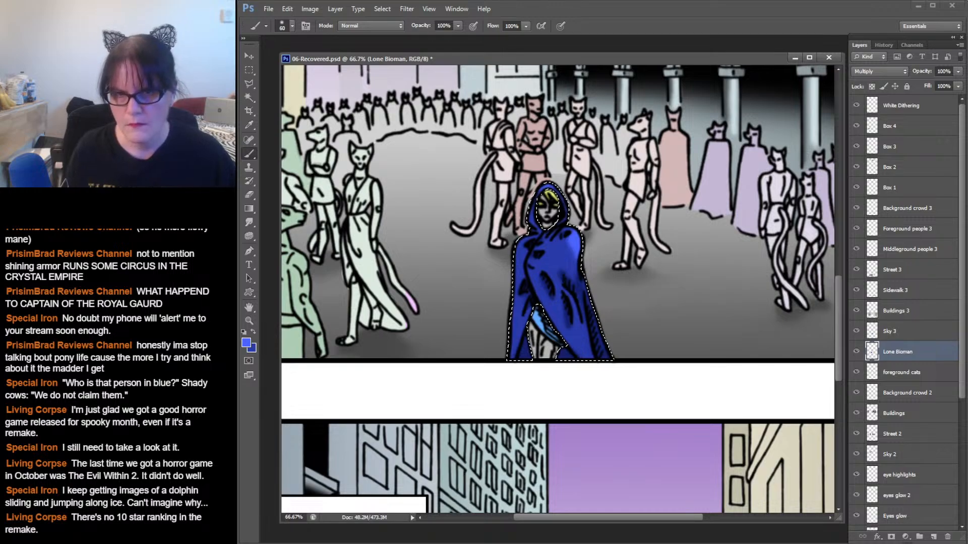
{"action": "left_click_drag", "start_coordinate": [572, 244], "coordinate": [554, 257]}
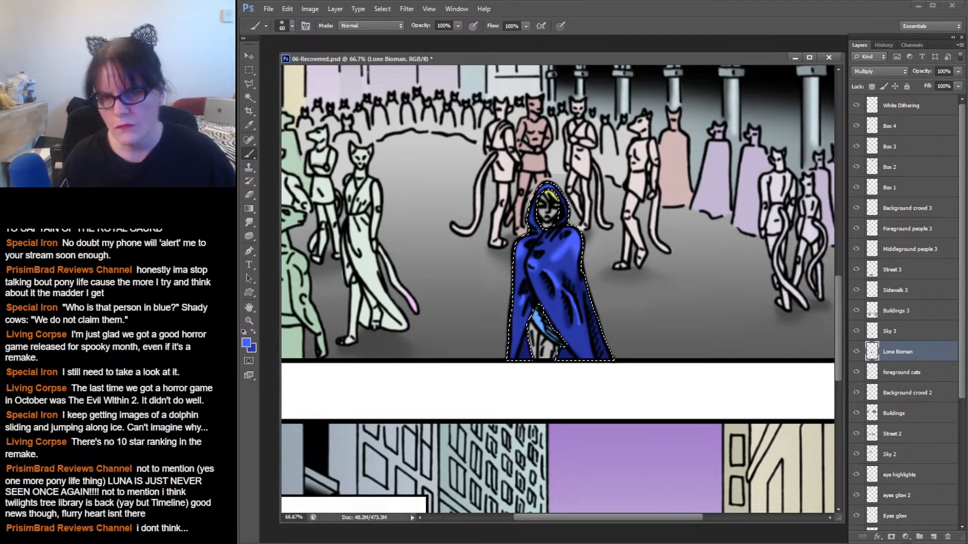
{"action": "left_click", "coordinate": [249, 222]}
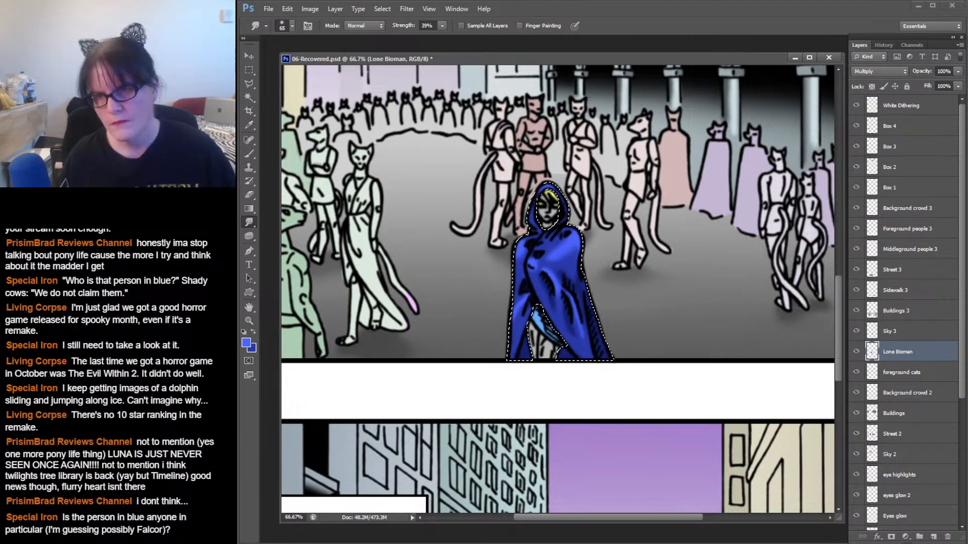
{"action": "key", "text": "b"}
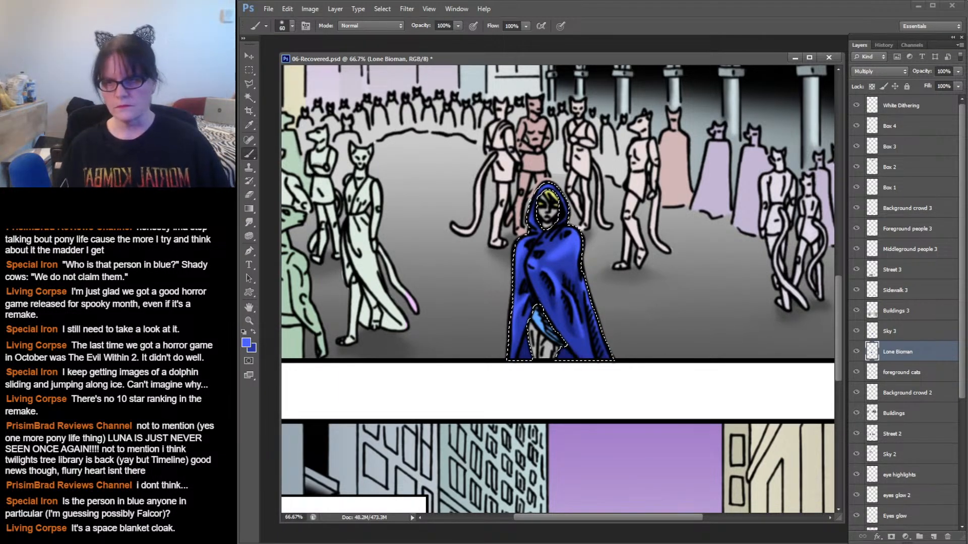
{"action": "key", "text": "r"}
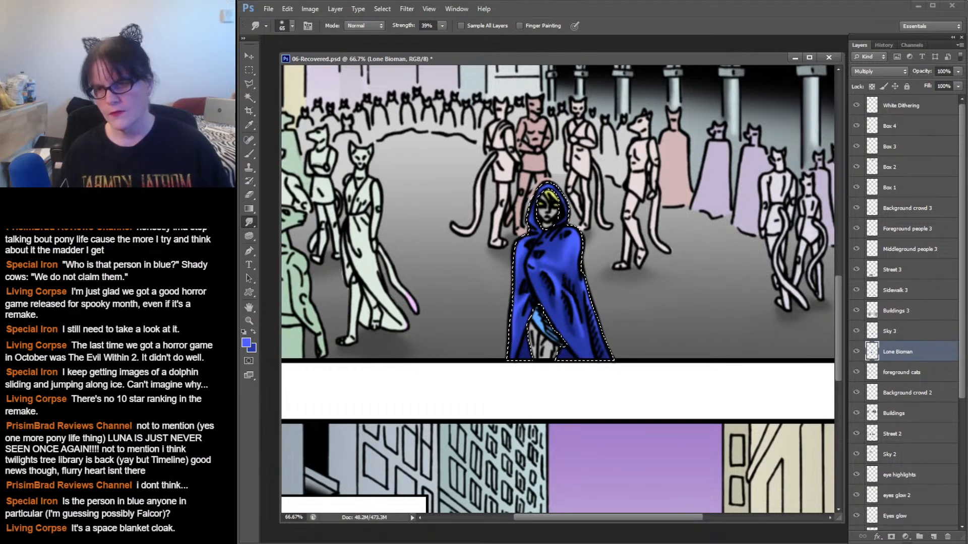
{"action": "key", "text": "b"}
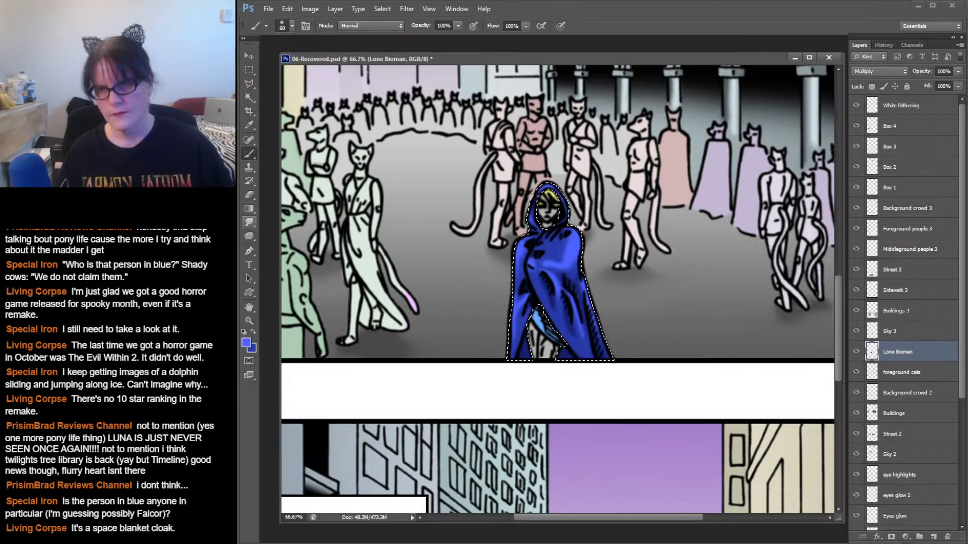
{"action": "left_click", "coordinate": [249, 221]}
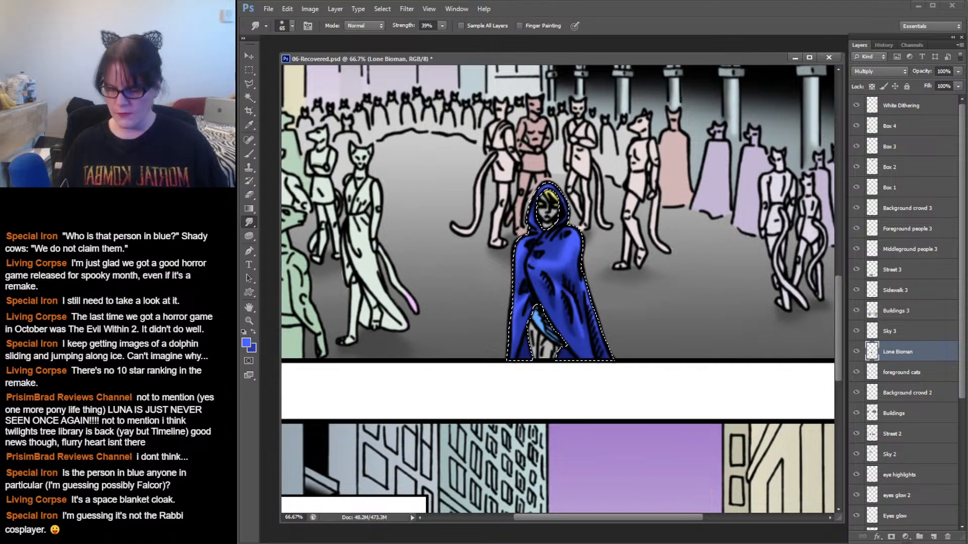
{"action": "key", "text": "ctrl+shift+s"}
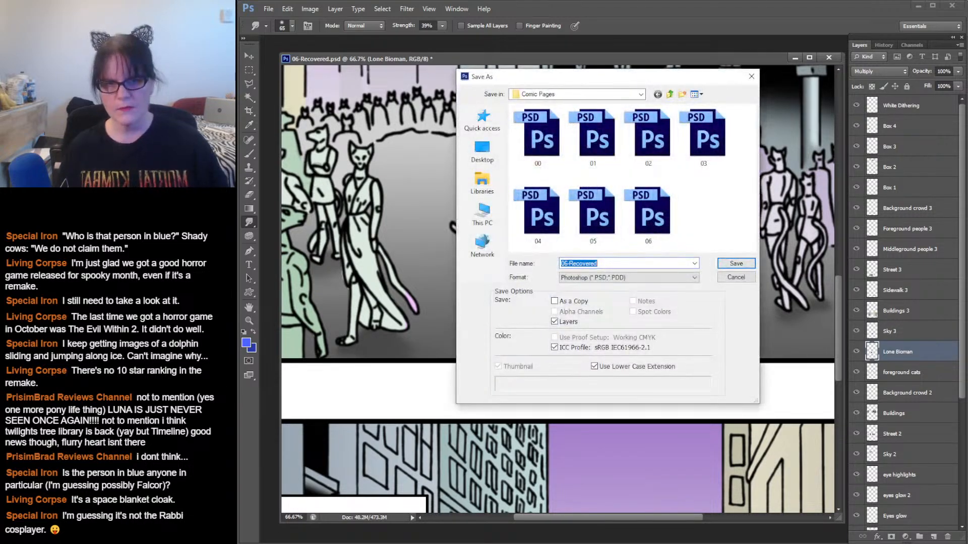
{"action": "left_click", "coordinate": [736, 277]}
{"action": "left_click_drag", "start_coordinate": [655, 59], "coordinate": [654, 59]}
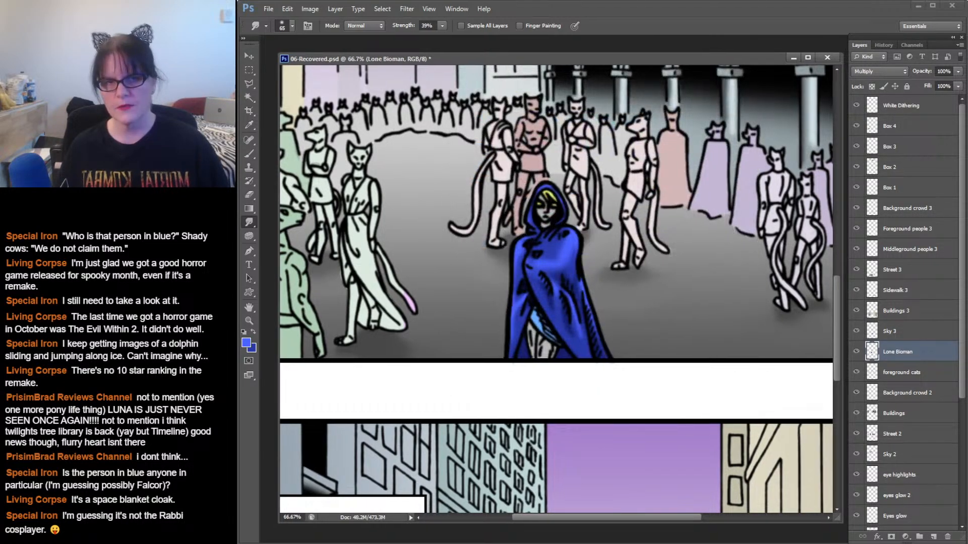
{"action": "key", "text": "ctrl+z"}
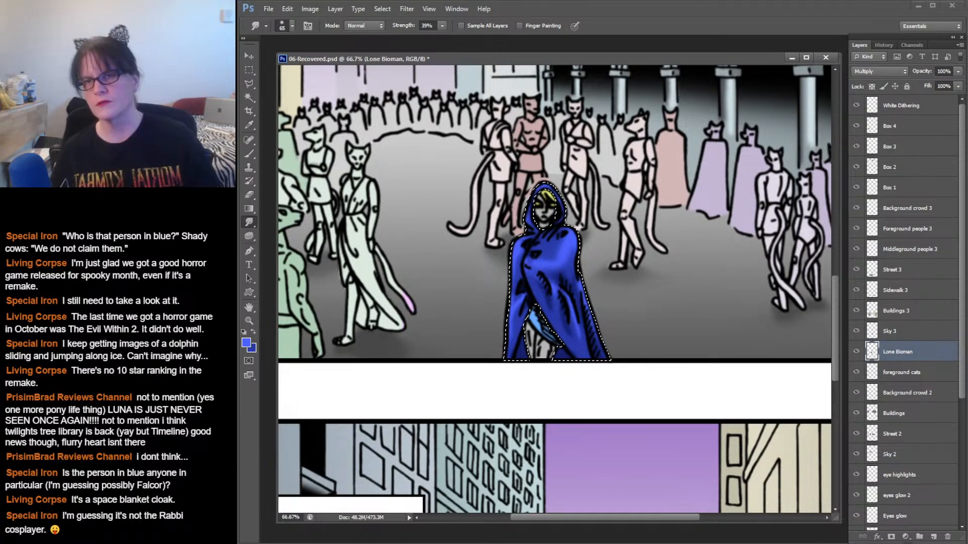
- Save the page as 06 in Photoshop format in the Comic Pages folder, overwriting the existing 06 file
{"action": "left_click", "coordinate": [268, 8]}
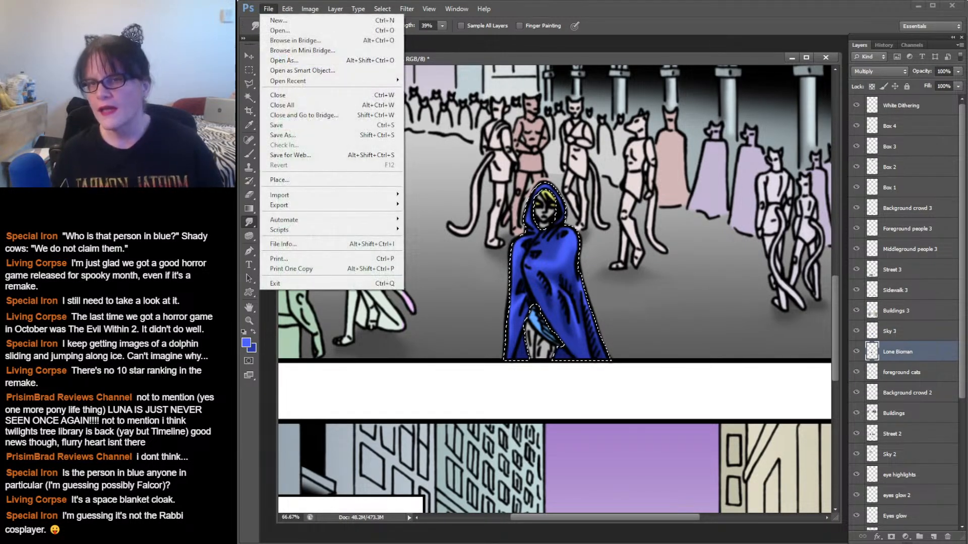
{"action": "left_click", "coordinate": [281, 134]}
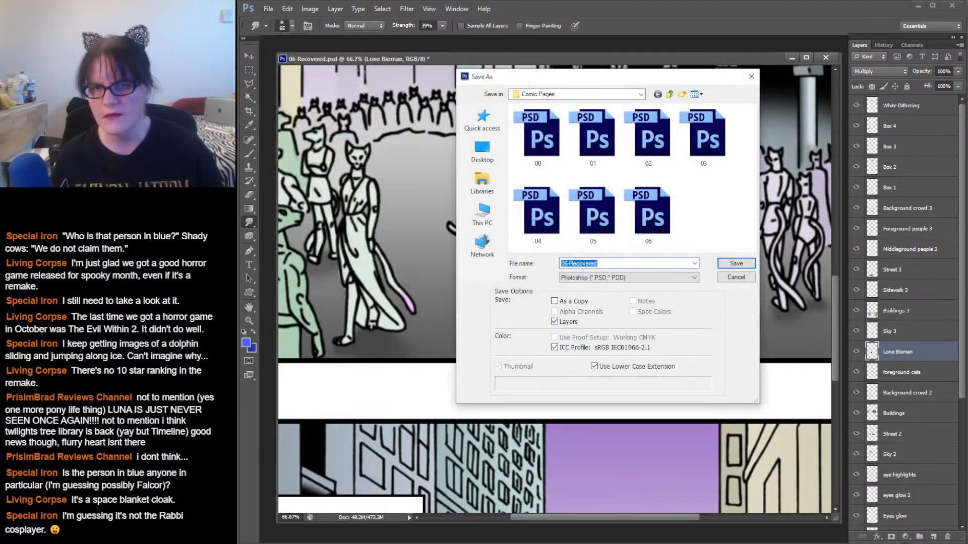
{"action": "left_click", "coordinate": [648, 214]}
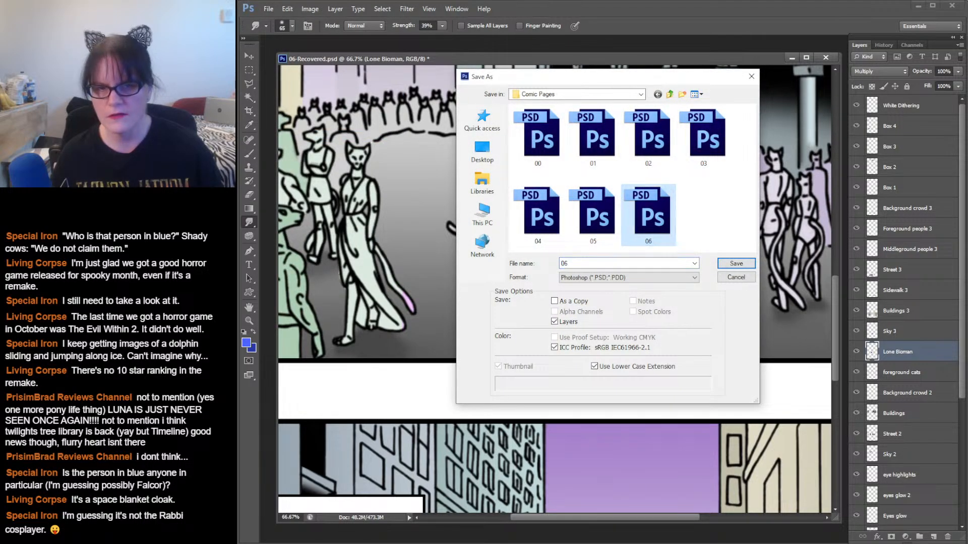
{"action": "left_click", "coordinate": [736, 264]}
{"action": "left_click", "coordinate": [582, 210]}
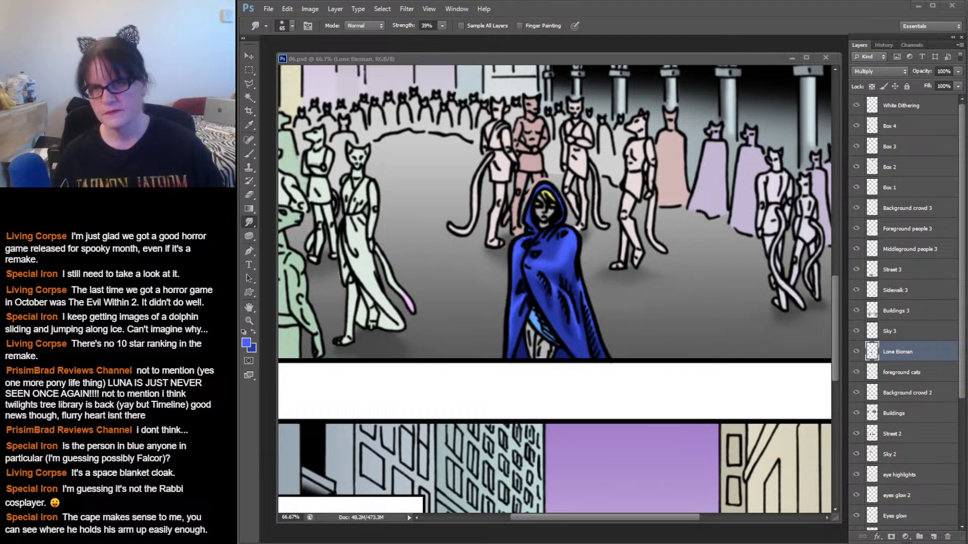
{"action": "key", "text": "alt+Tab"}
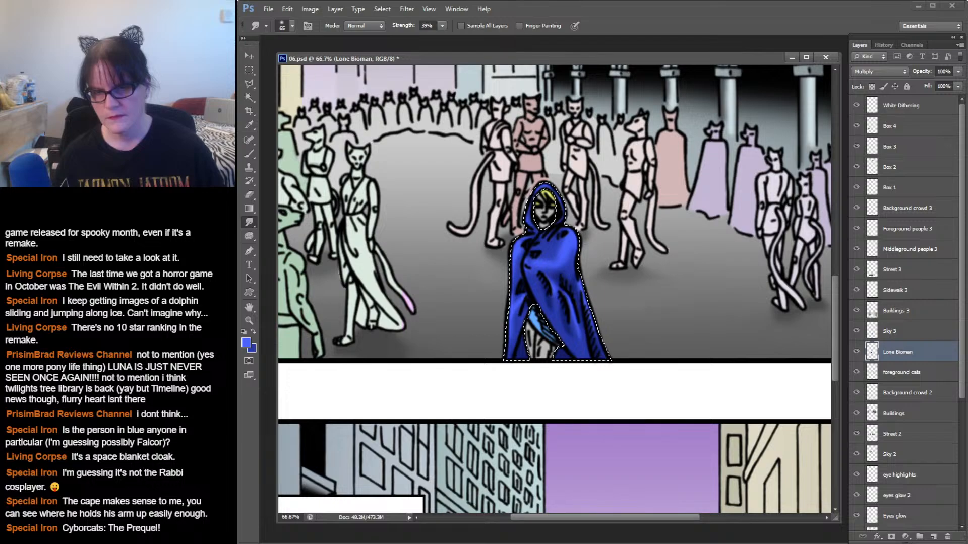
- Select the light blue garment showing through the cloak opening with the Magic Wand and sample its colour as foreground and background
{"action": "key", "text": "i"}
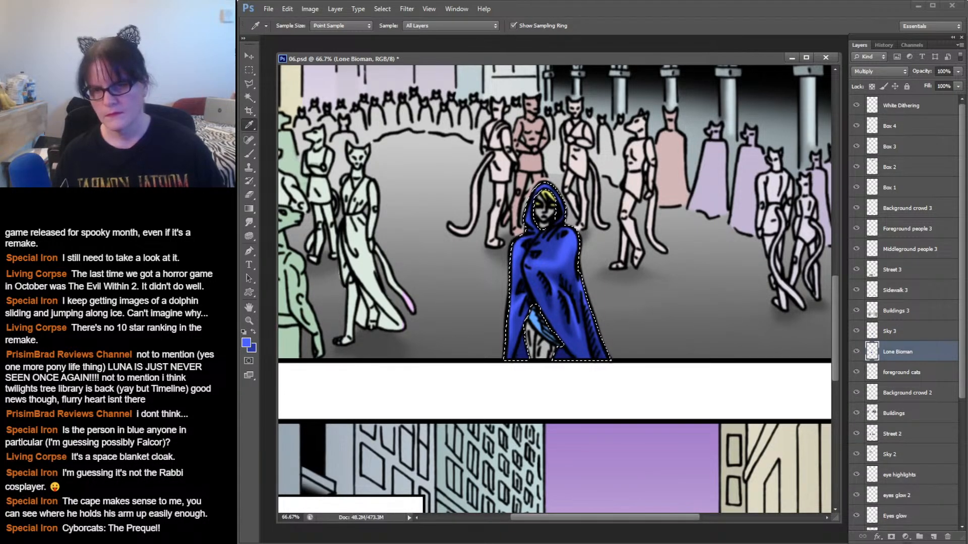
{"action": "left_click", "coordinate": [249, 97]}
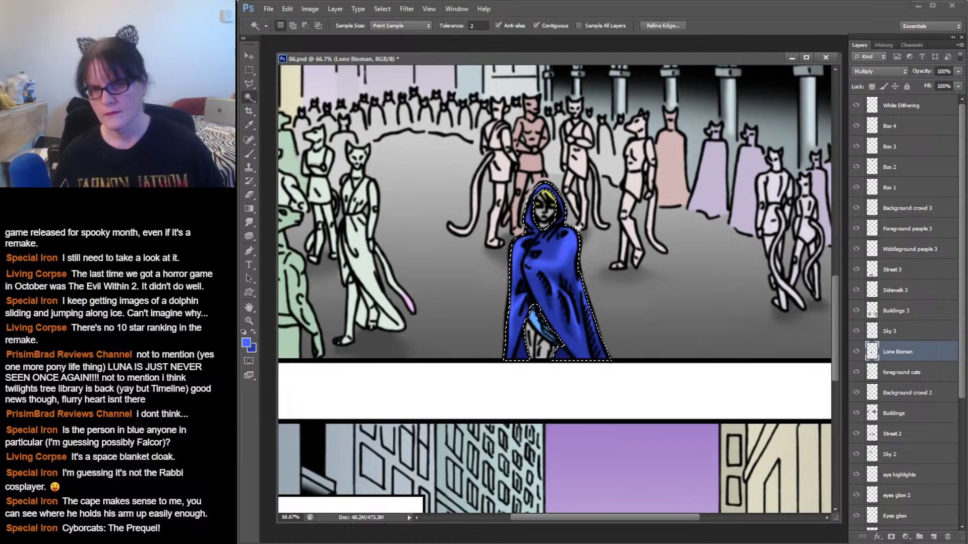
{"action": "left_click", "coordinate": [541, 326]}
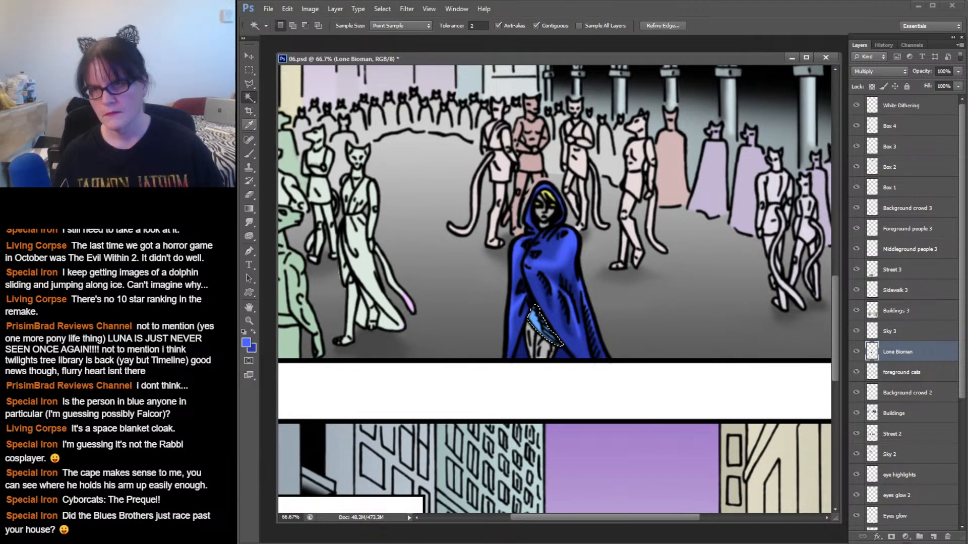
{"action": "left_click", "coordinate": [249, 125]}
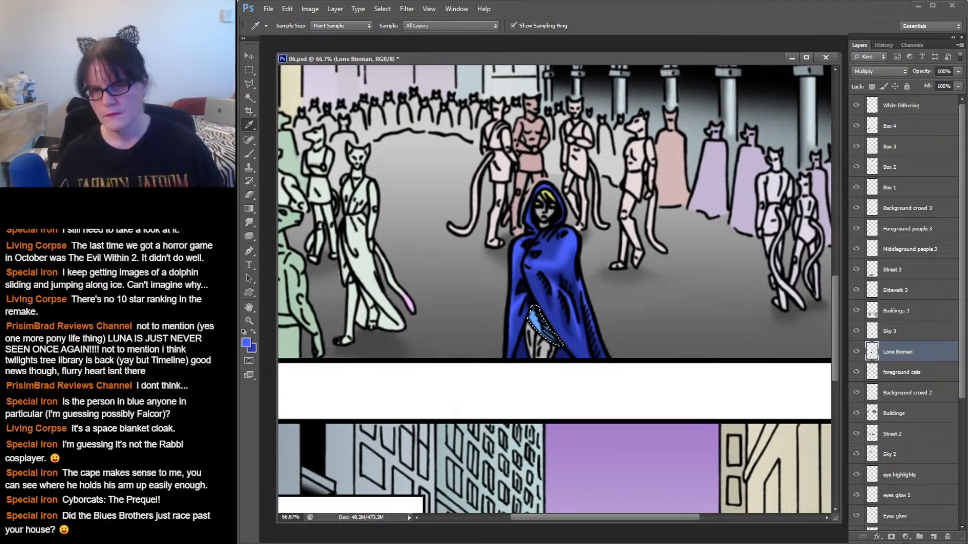
{"action": "left_click", "coordinate": [528, 289]}
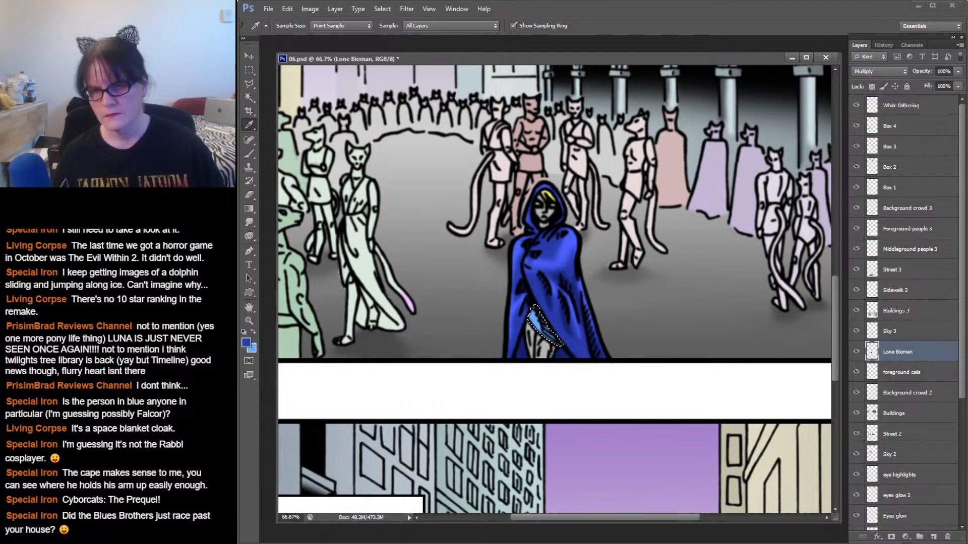
{"action": "left_click", "coordinate": [518, 296]}
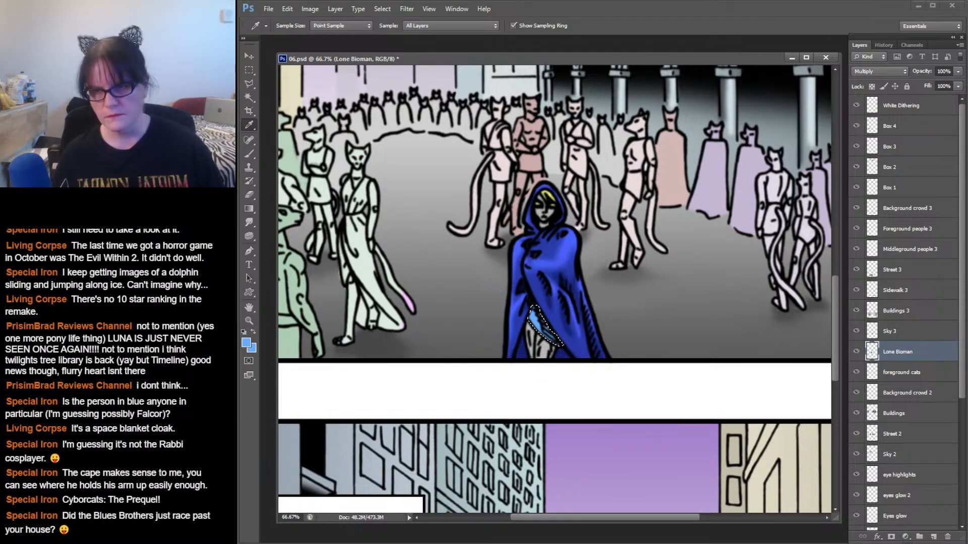
- Set the foreground colour to the darker blue 2d68b2 and brush shading onto the selected light blue garment
{"action": "left_click", "coordinate": [246, 343]}
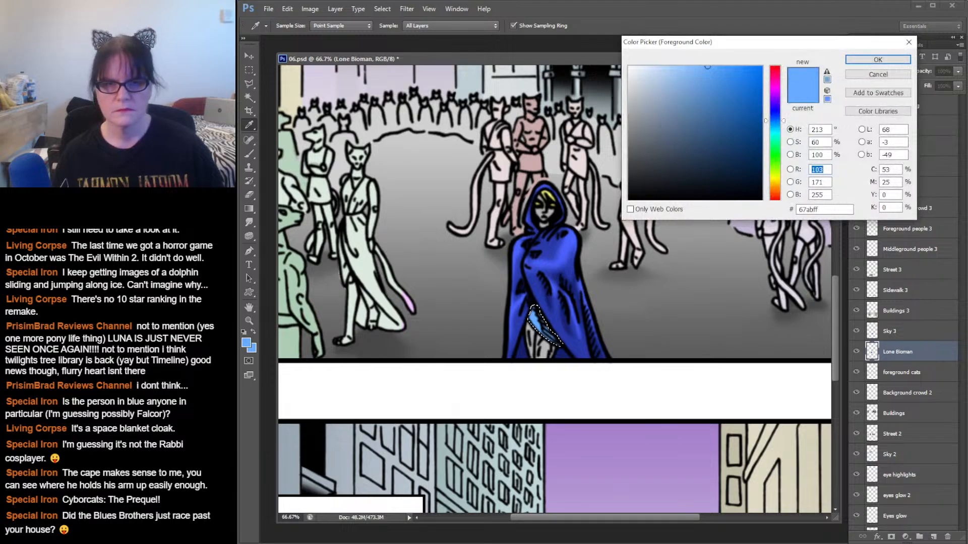
{"action": "left_click_drag", "start_coordinate": [708, 66], "coordinate": [729, 106]}
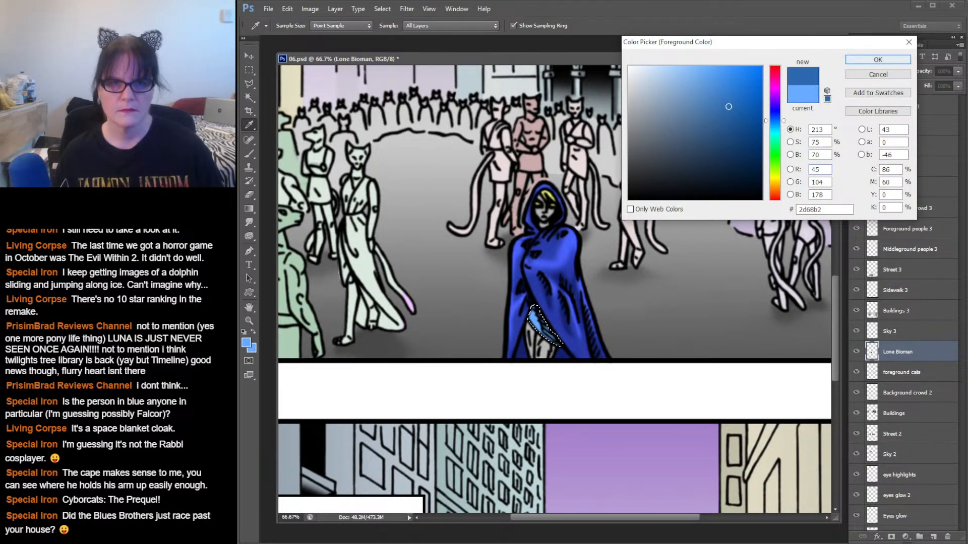
{"action": "left_click", "coordinate": [878, 59]}
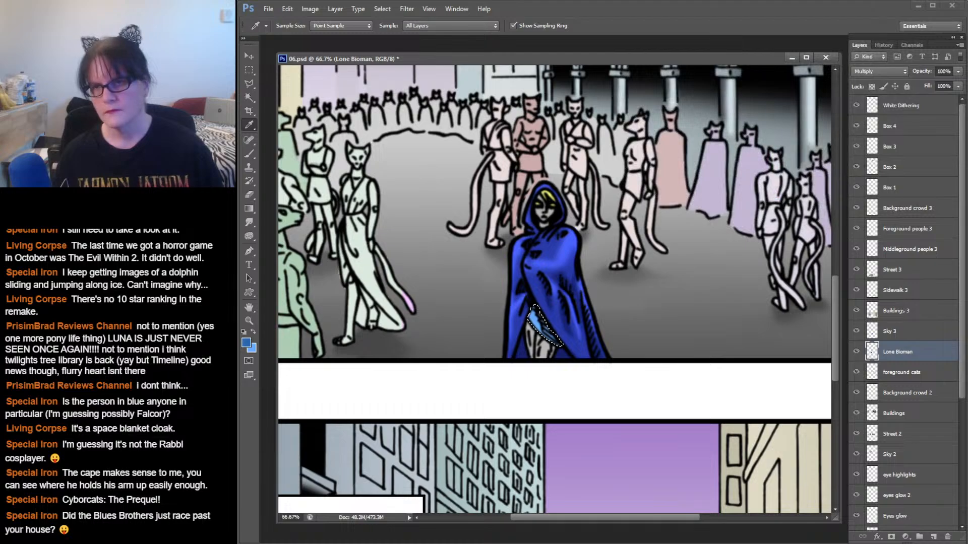
{"action": "key", "text": "b"}
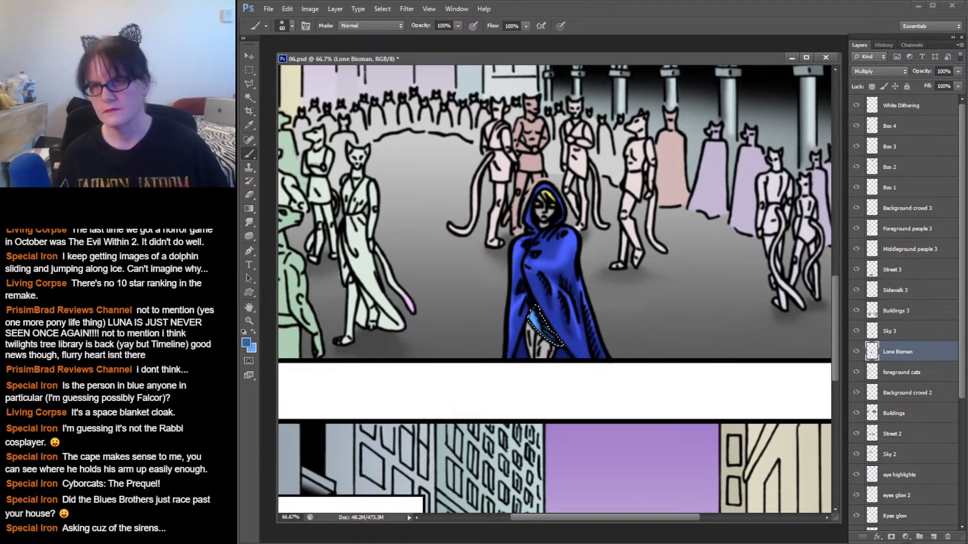
- Select the cloaked figure's grey face and legs with the Magic Wand and sample their grey as foreground and background
{"action": "left_click", "coordinate": [249, 97]}
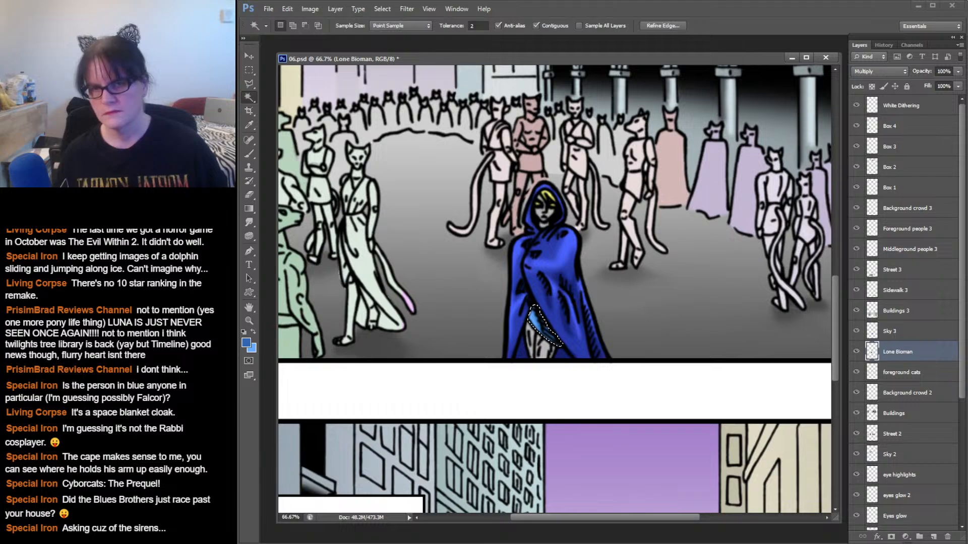
{"action": "left_click", "coordinate": [543, 214]}
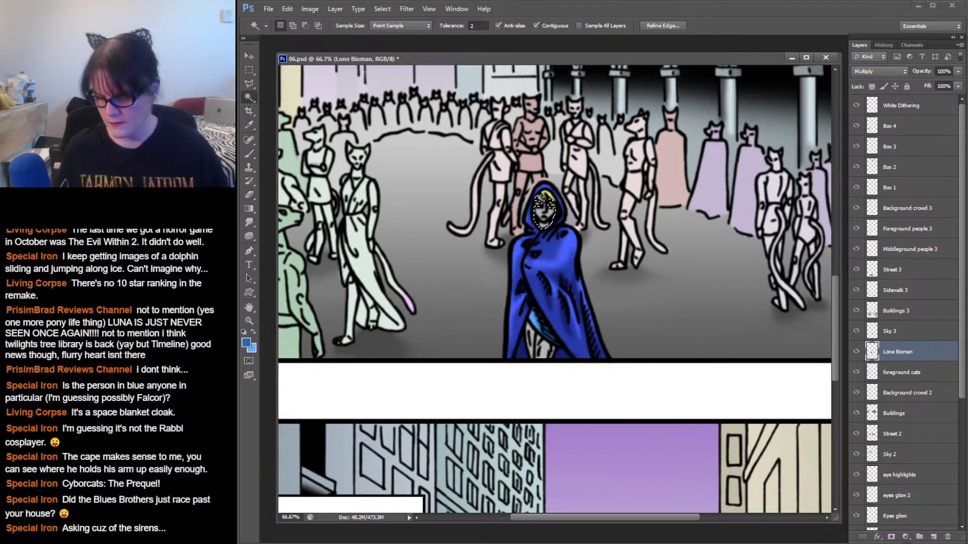
{"action": "left_click", "coordinate": [537, 344], "text": "shift"}
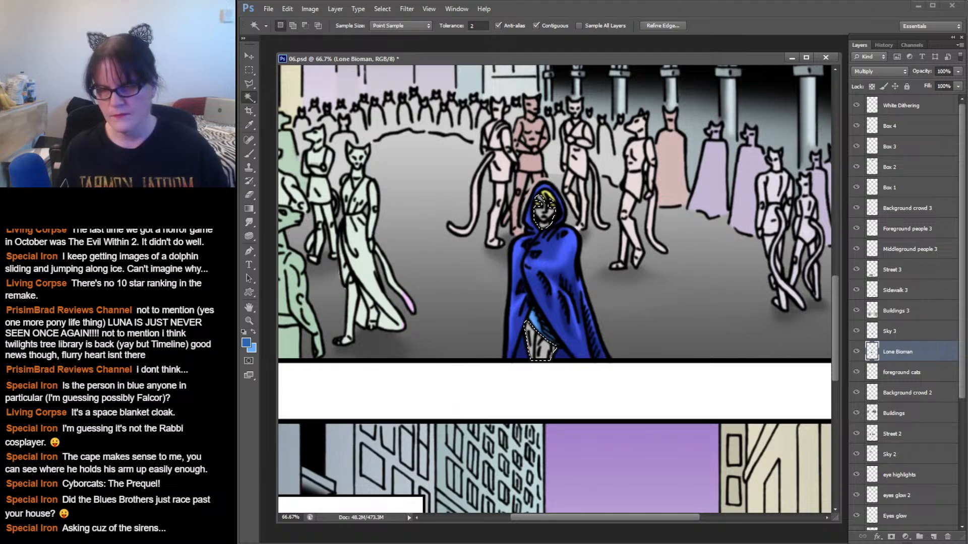
{"action": "key", "text": "i"}
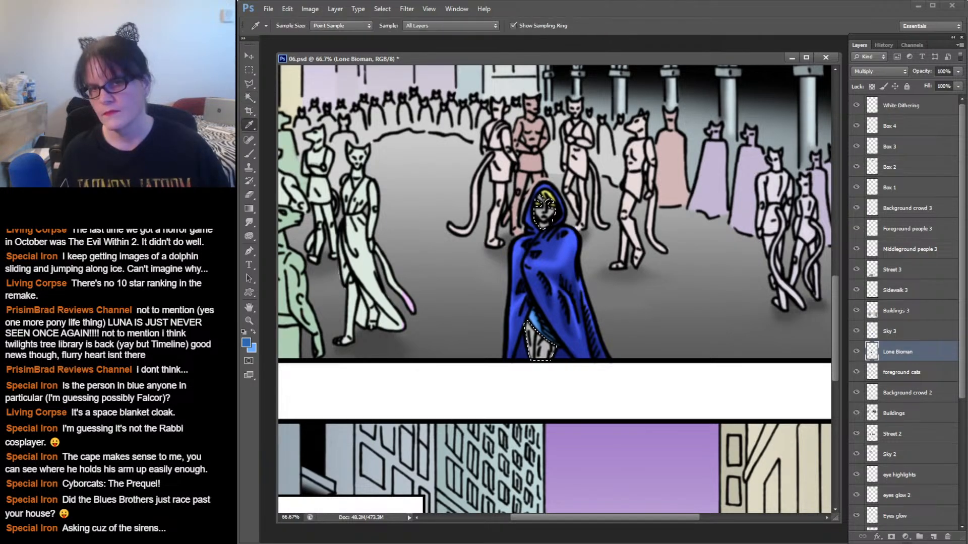
{"action": "left_click", "coordinate": [548, 212]}
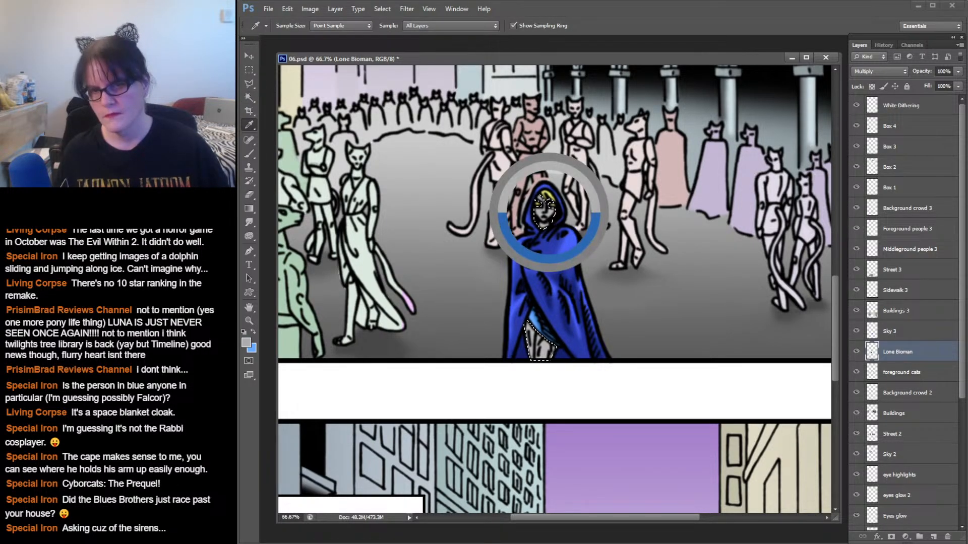
{"action": "key", "text": "x"}
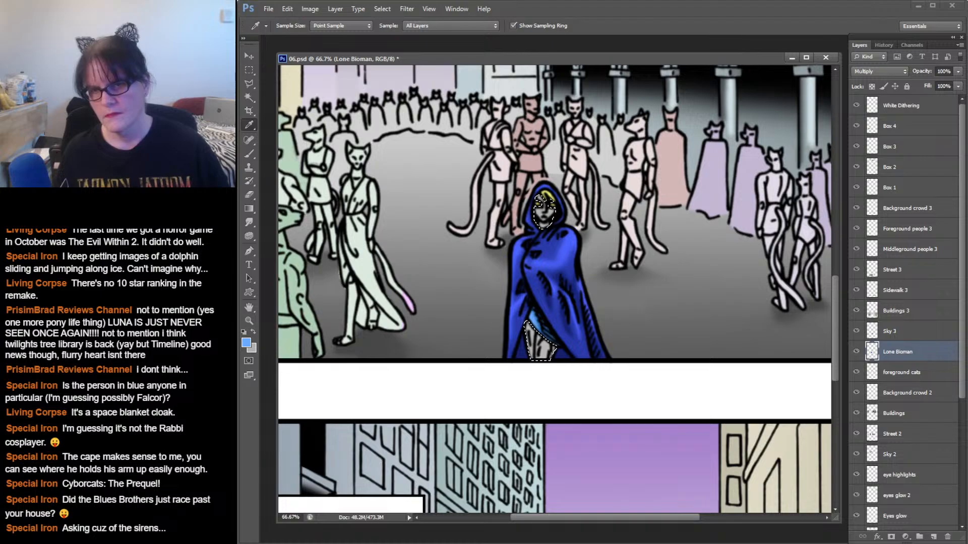
{"action": "left_click", "coordinate": [550, 212]}
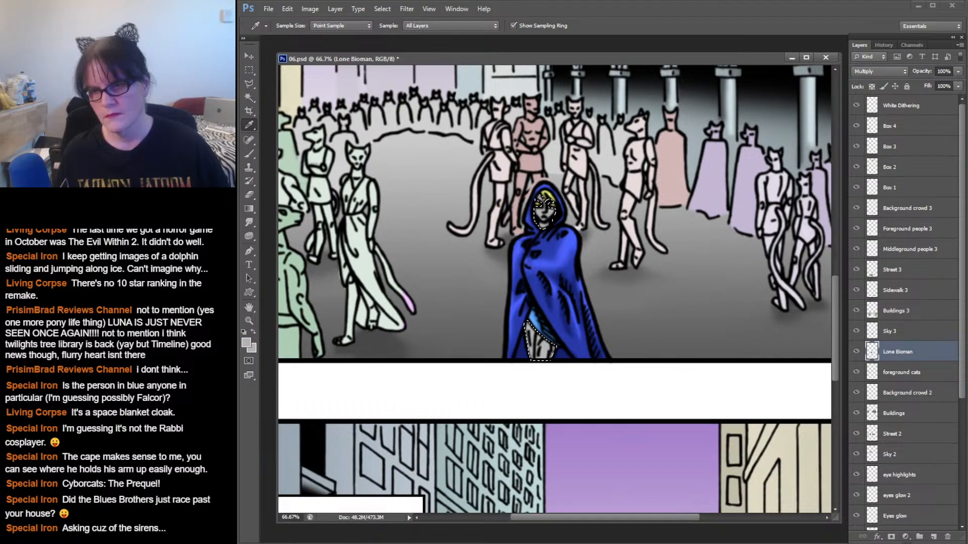
- Shade the selected face and legs in dark grey 626262 using a soft 13 px brush with 0% hardness
{"action": "left_click", "coordinate": [247, 343]}
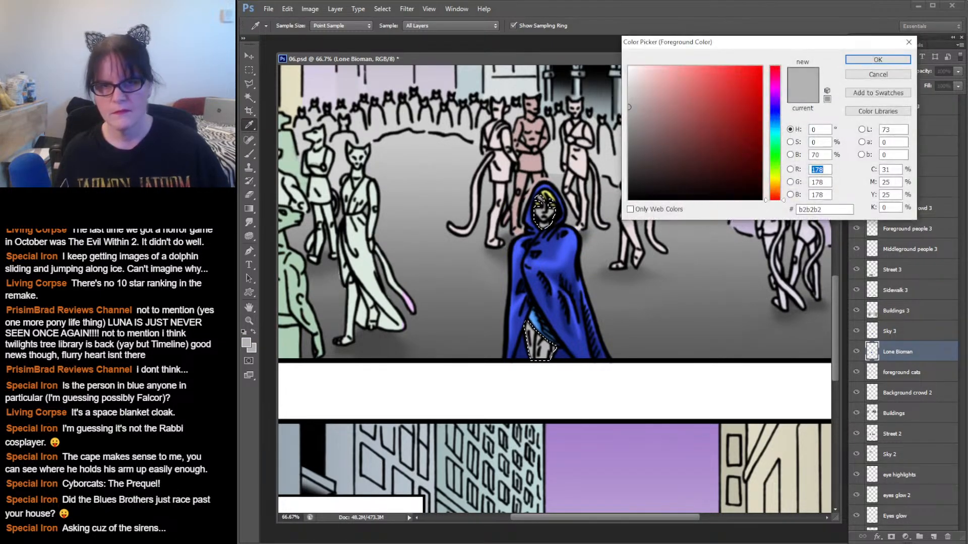
{"action": "left_click_drag", "start_coordinate": [629, 107], "coordinate": [629, 148]}
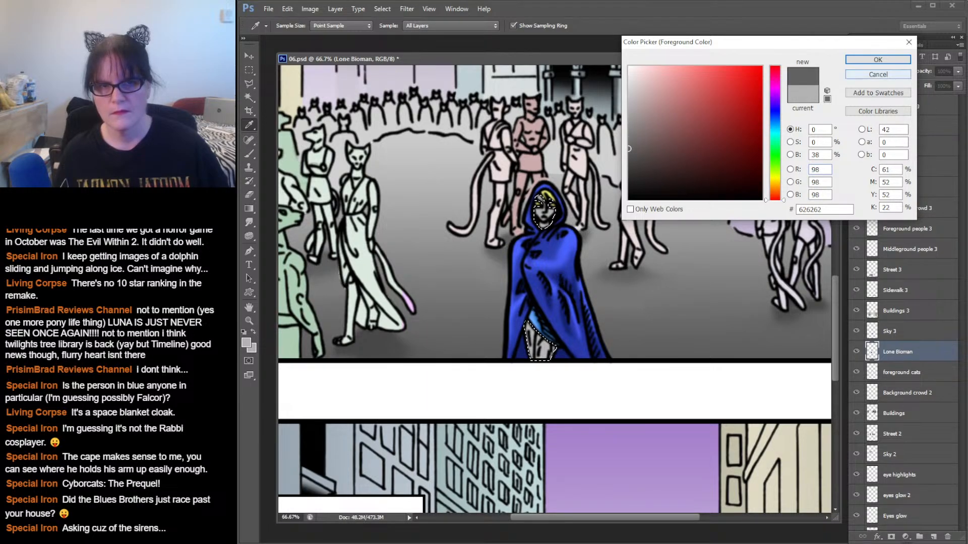
{"action": "key", "text": "Return"}
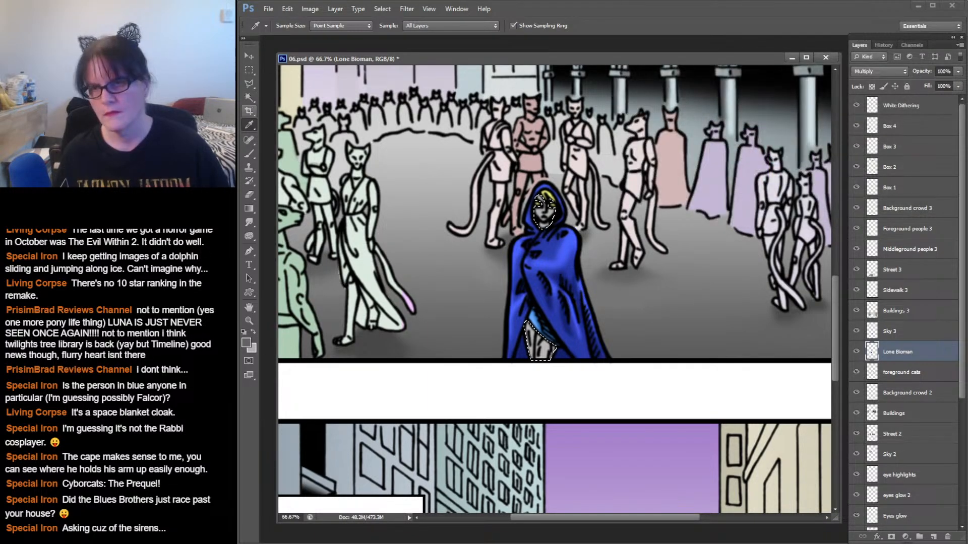
{"action": "left_click", "coordinate": [249, 153]}
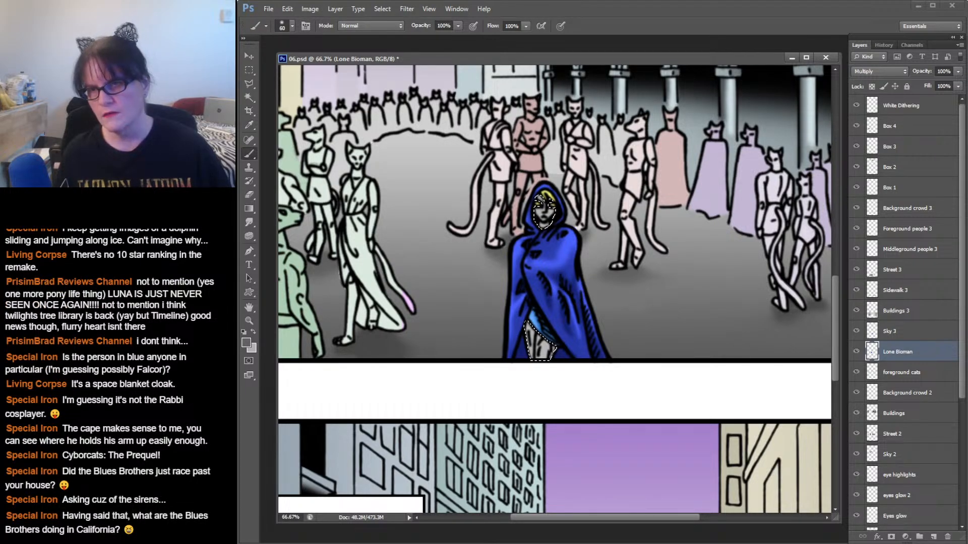
{"action": "left_click", "coordinate": [292, 25]}
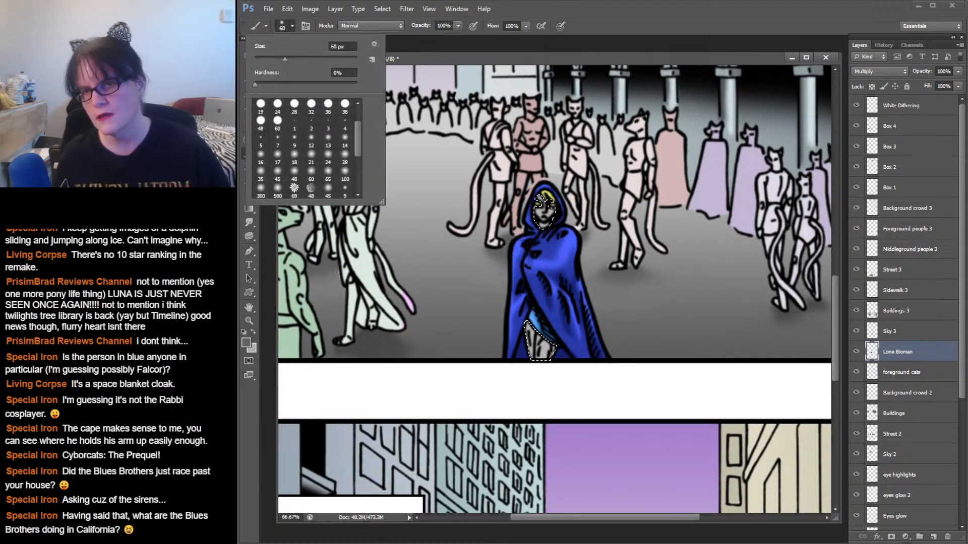
{"action": "left_click", "coordinate": [328, 141]}
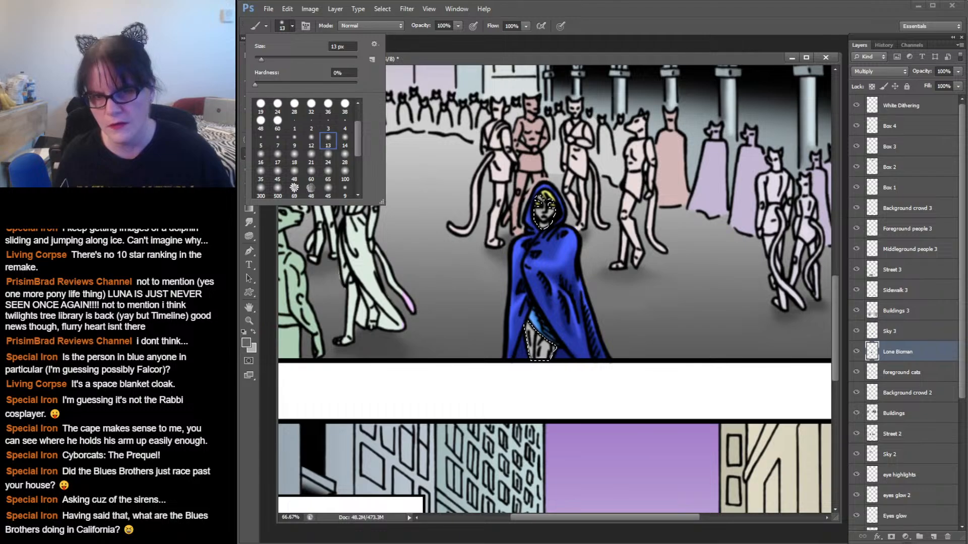
{"action": "key", "text": "Return"}
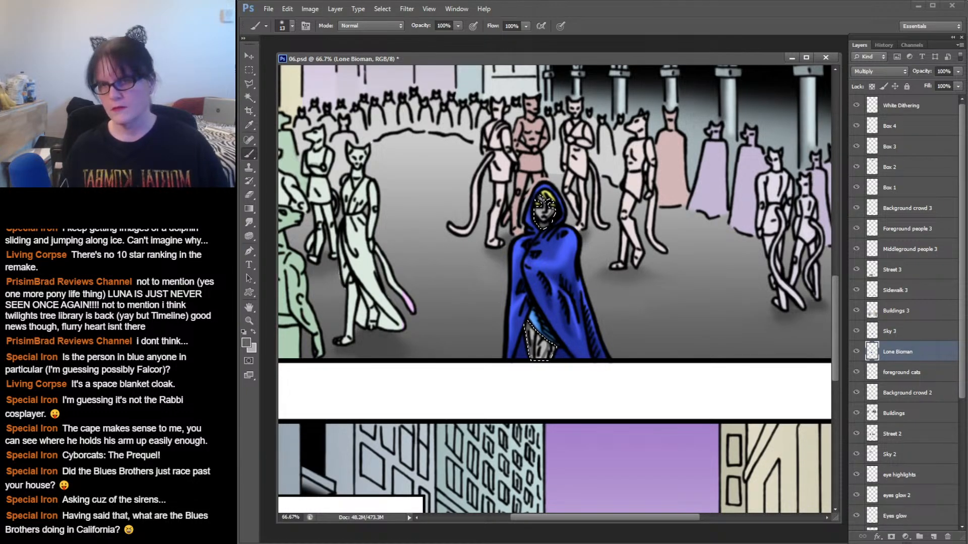
- Deselect the face and legs and save the page
{"action": "key", "text": "m"}
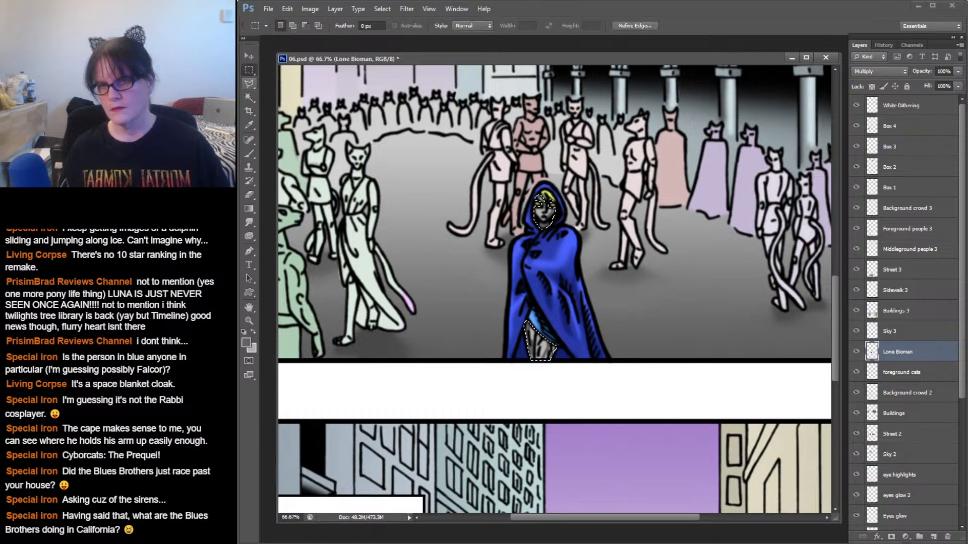
{"action": "key", "text": "ctrl+d"}
{"action": "key", "text": "ctrl+s"}
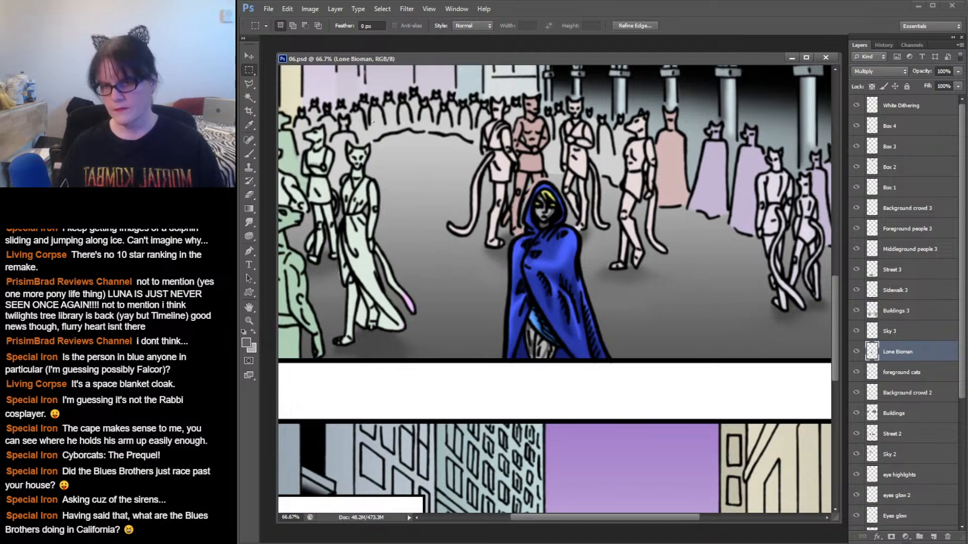
{"action": "left_click", "coordinate": [249, 320]}
{"action": "left_click", "coordinate": [677, 244], "text": "alt"}
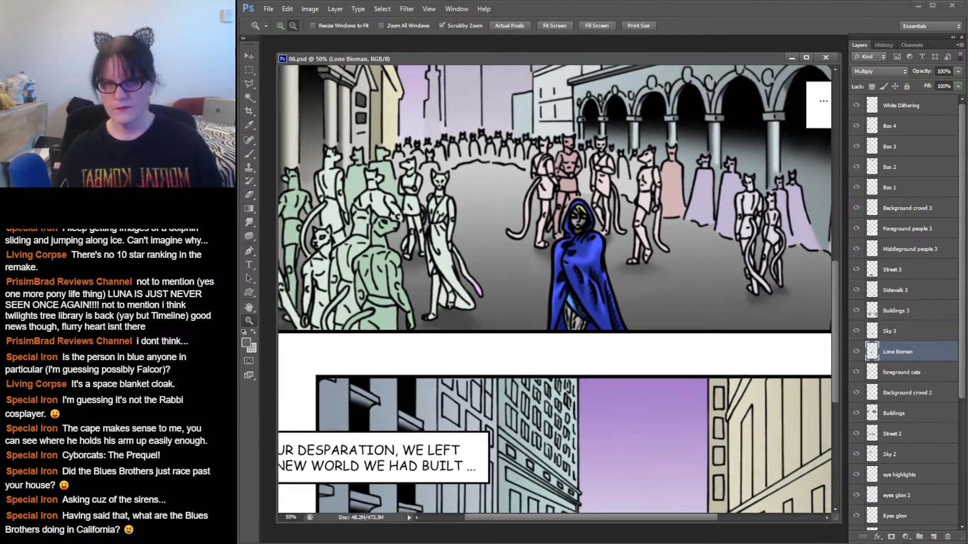
{"action": "left_click", "coordinate": [676, 246], "text": "alt"}
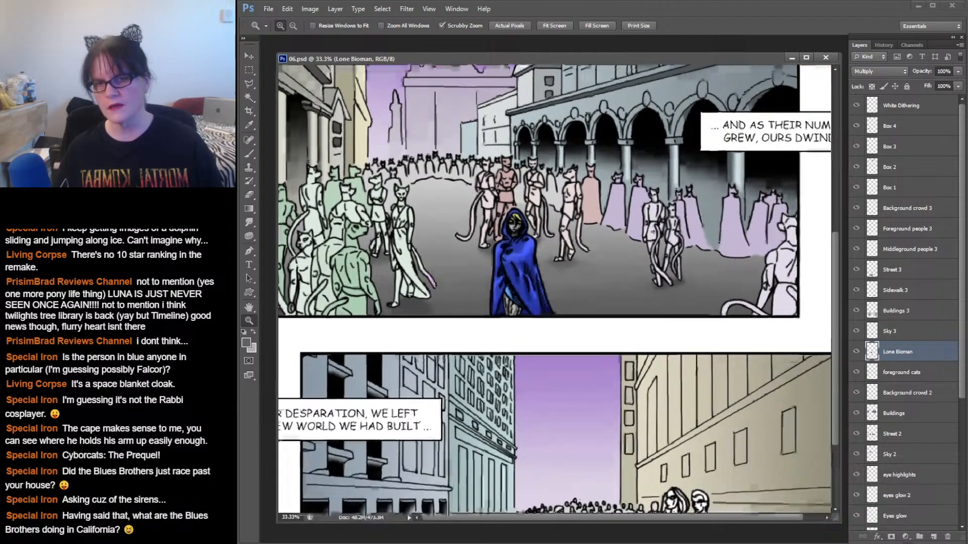
{"action": "left_click", "coordinate": [665, 245]}
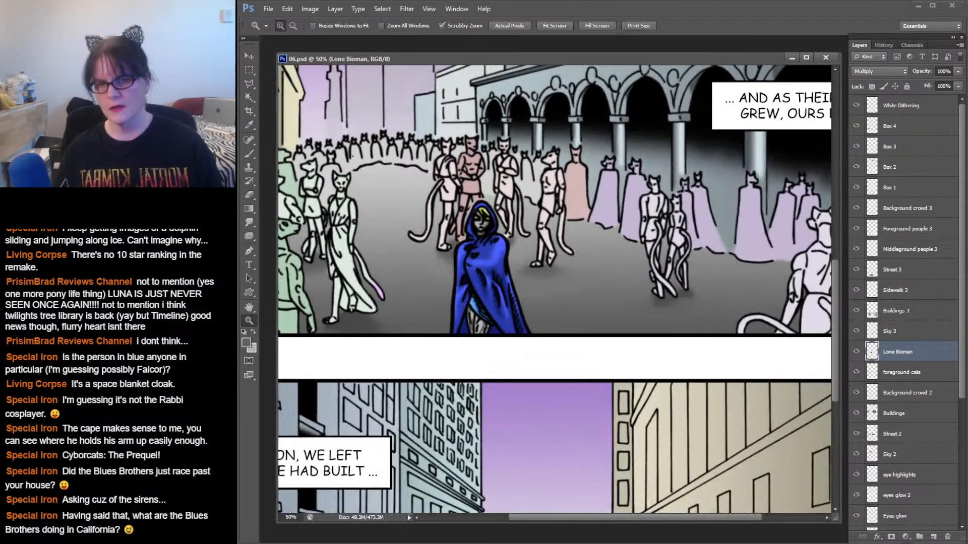
{"action": "left_click", "coordinate": [488, 218]}
{"action": "left_click_drag", "start_coordinate": [488, 218], "coordinate": [561, 233]}
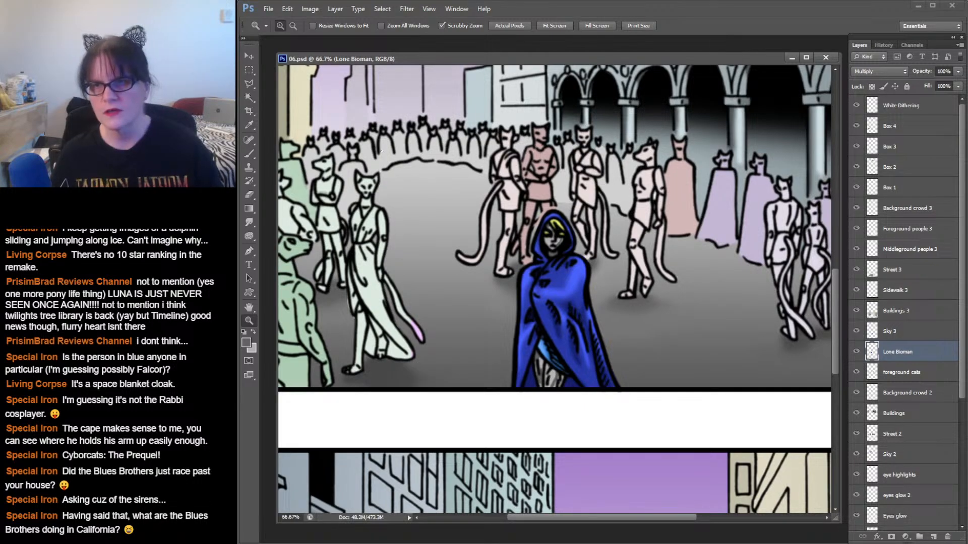
- Create a new layer named "Lone Bioman's eyes" directly above the Lone Bioman layer, in Normal mode at 100% opacity
{"action": "left_click", "coordinate": [336, 9]}
{"action": "mouse_move", "coordinate": [341, 20]}
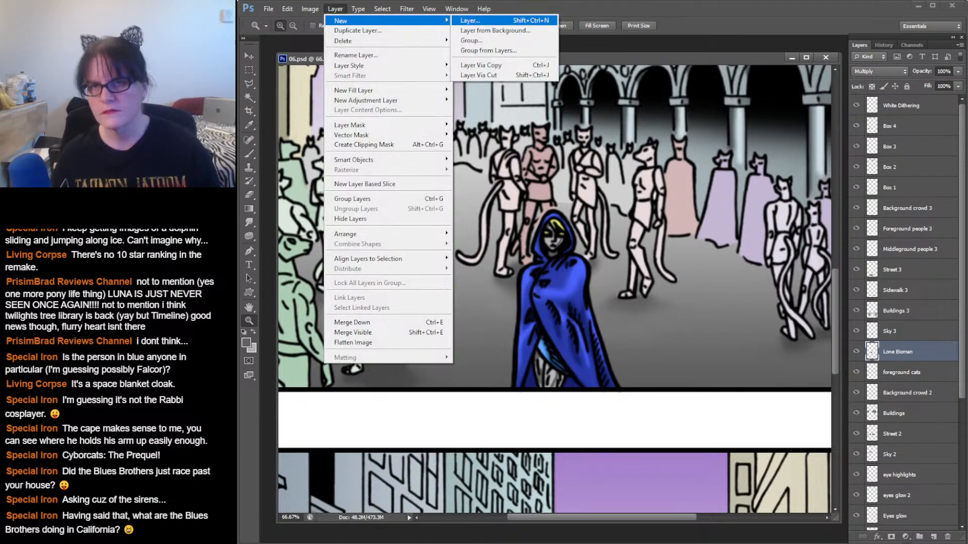
{"action": "left_click", "coordinate": [470, 20]}
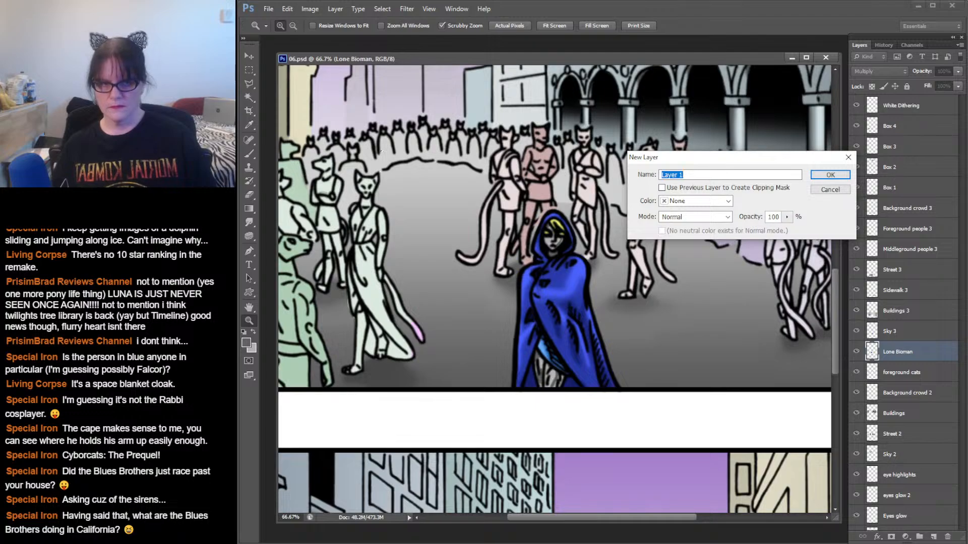
{"action": "type", "text": "Lone"}
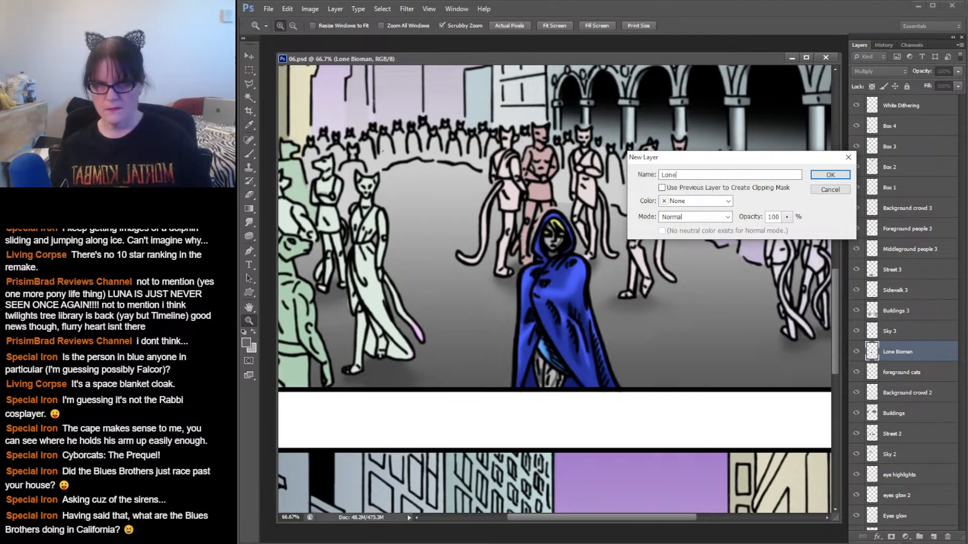
{"action": "type", "text": " Bioman G"}
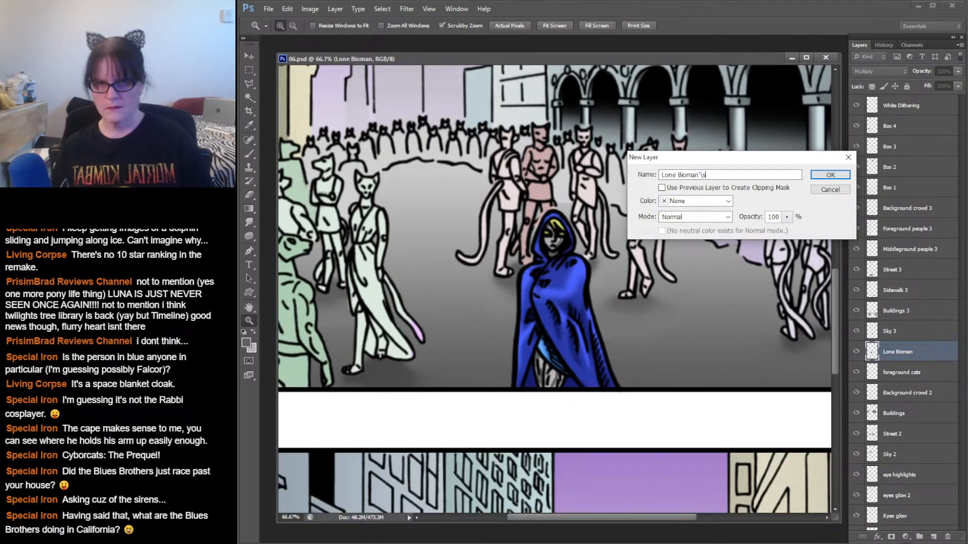
{"action": "key", "text": "BackSpace"}
{"action": "type", "text": "gs eyes"}
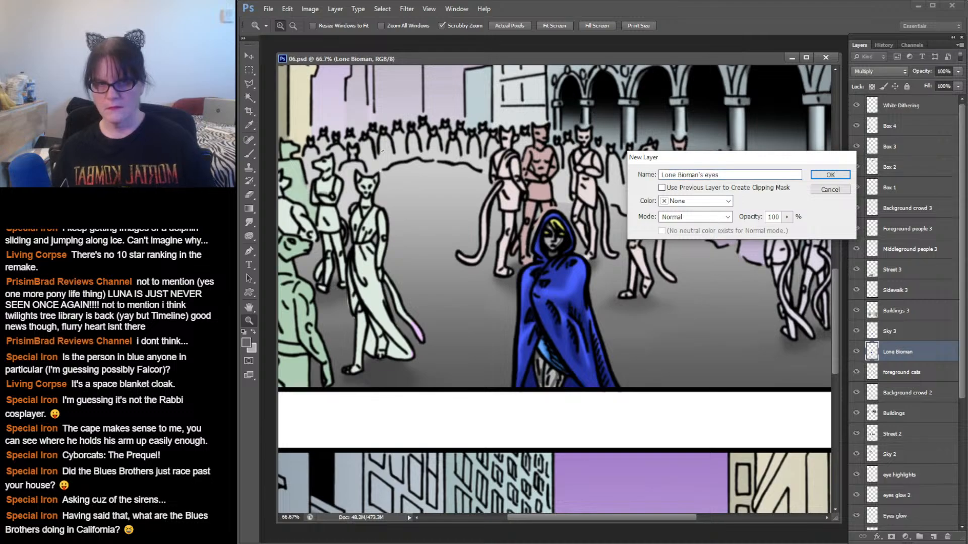
{"action": "key", "text": "Return"}
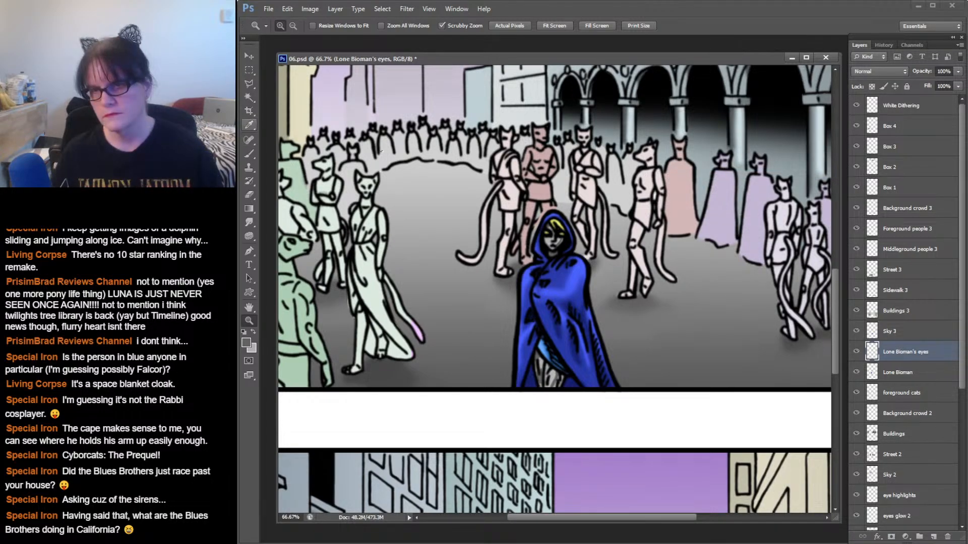
- Sample the light yellow of the cloaked figure's hair as the foreground colour
{"action": "left_click", "coordinate": [249, 125]}
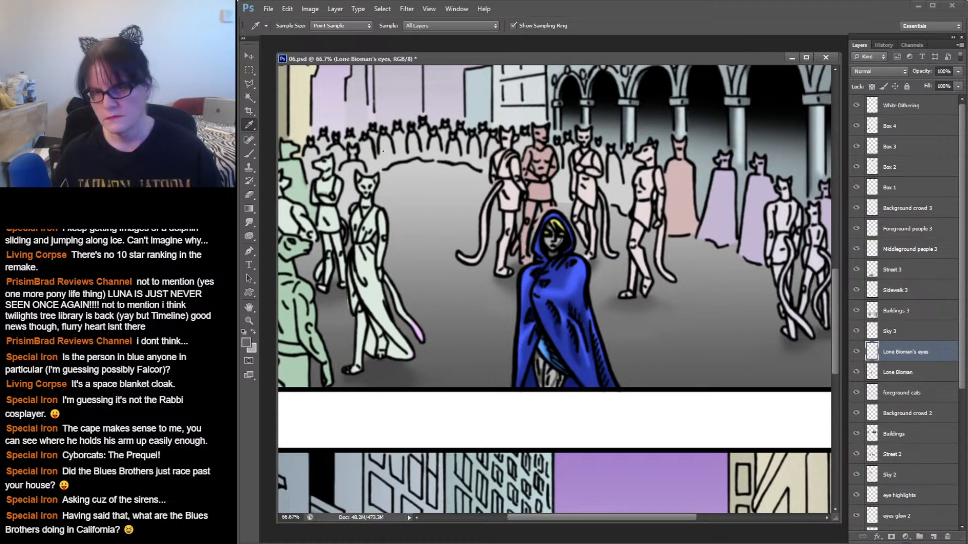
{"action": "left_click", "coordinate": [558, 222]}
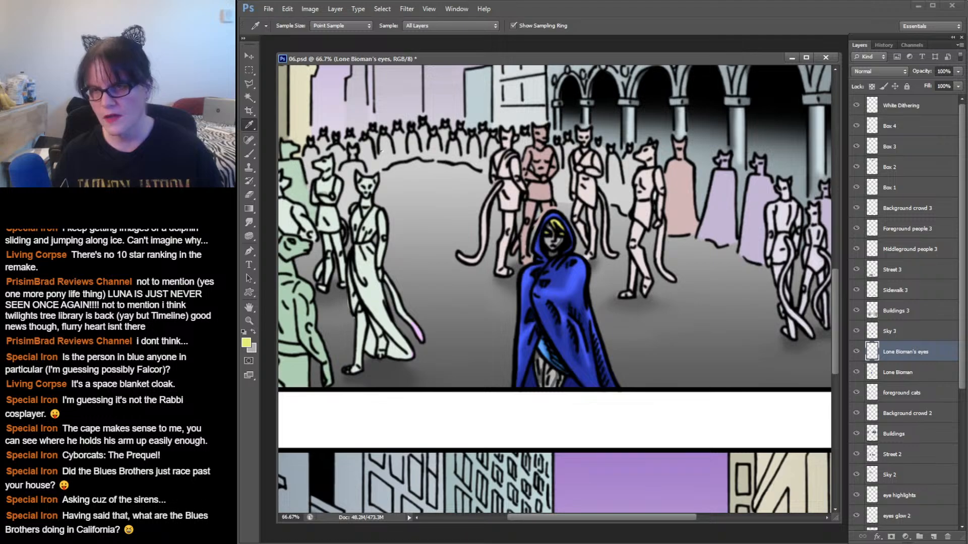
{"action": "key", "text": "z"}
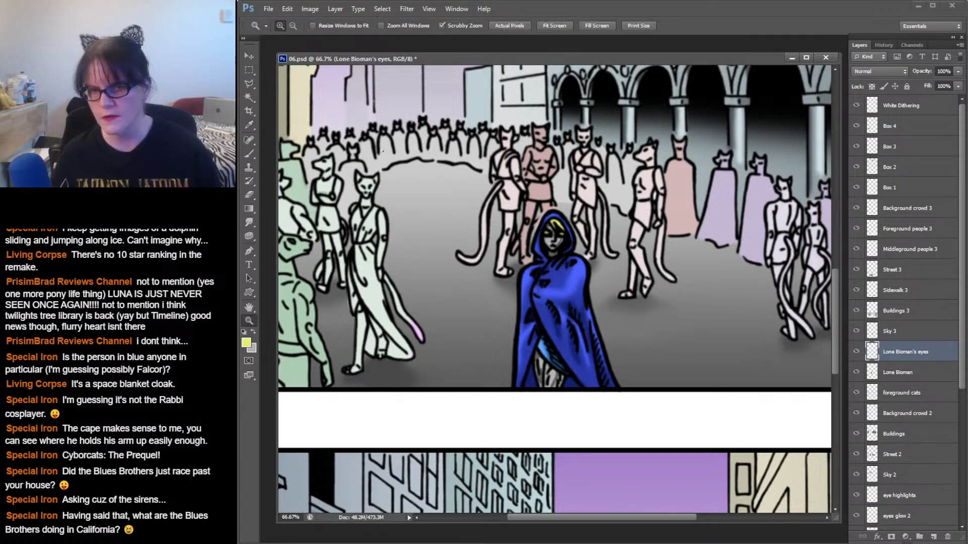
{"action": "left_click", "coordinate": [587, 233]}
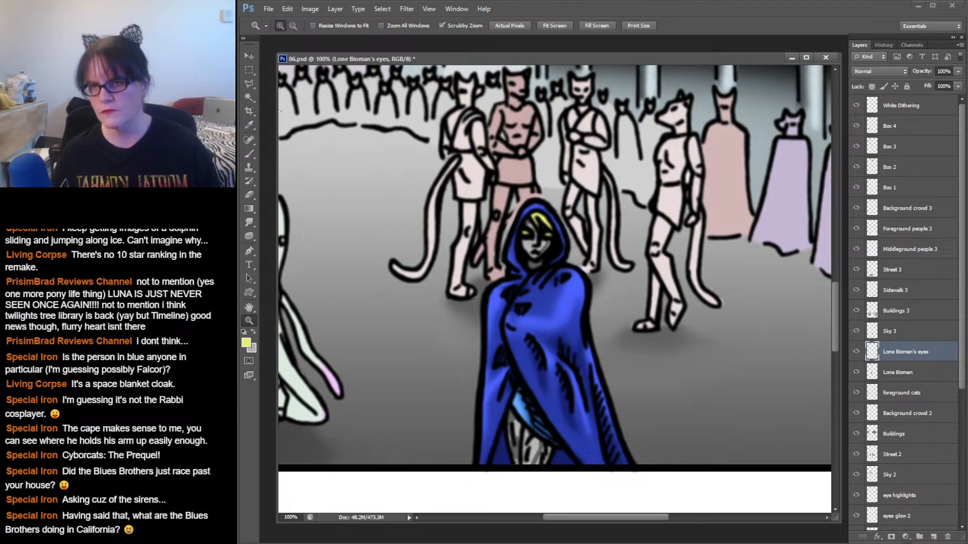
{"action": "key", "text": "b"}
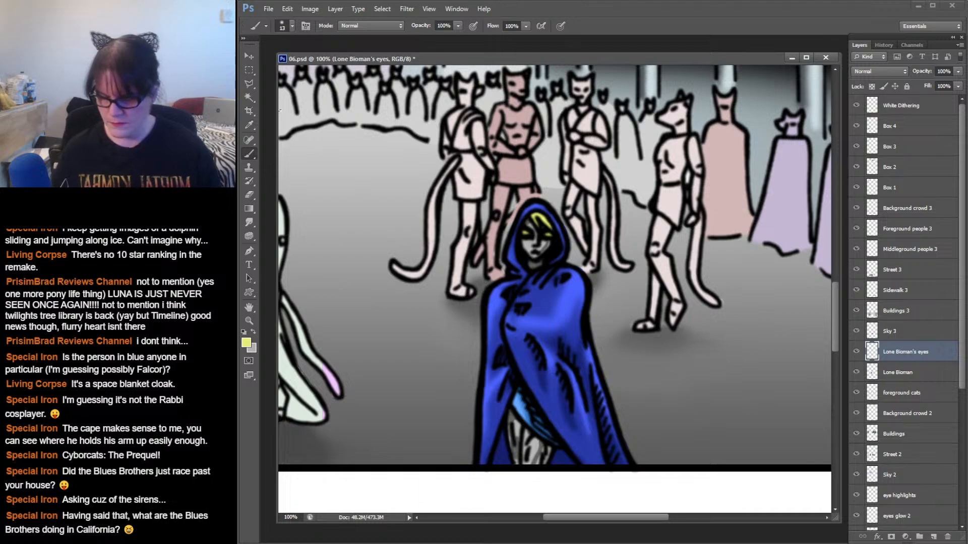
{"action": "key", "text": "ctrl+s"}
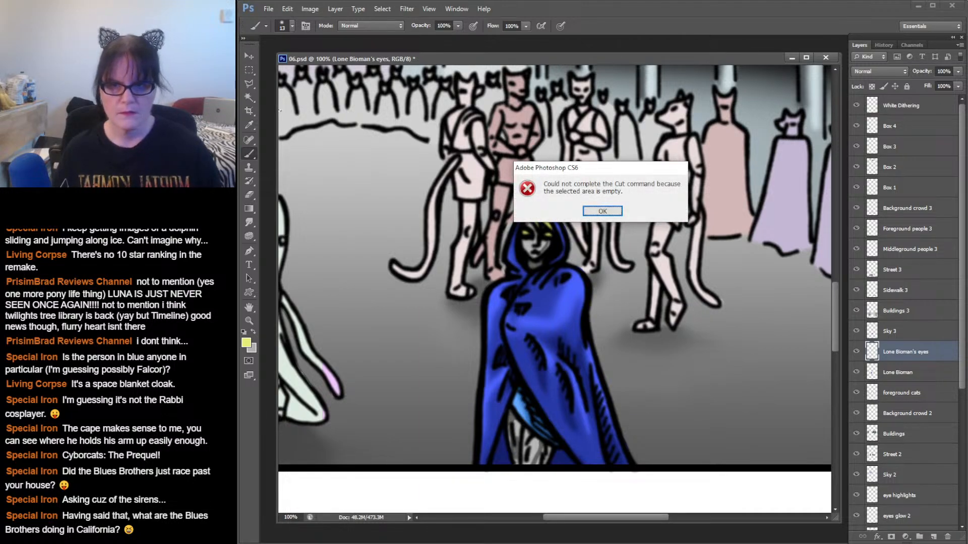
{"action": "key", "text": "Return"}
{"action": "key", "text": "m"}
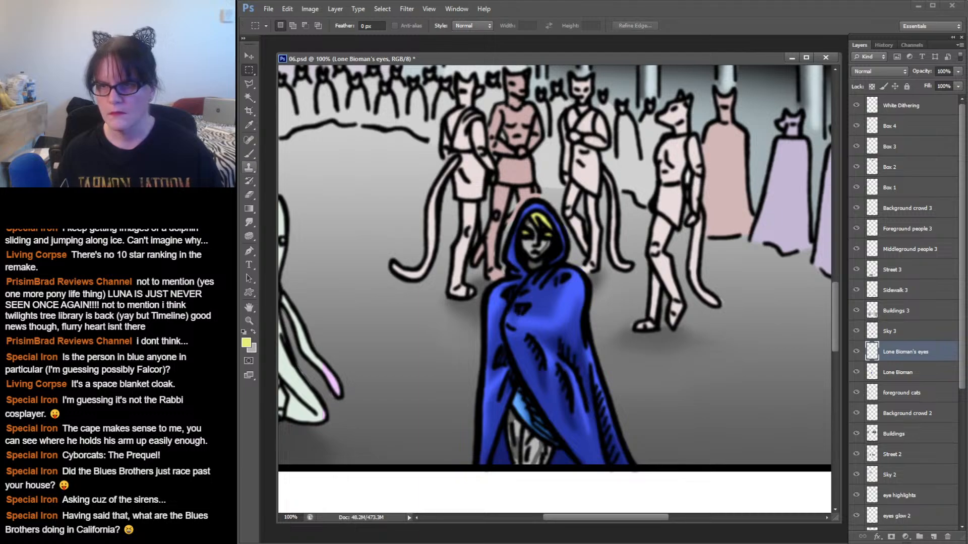
{"action": "key", "text": "b"}
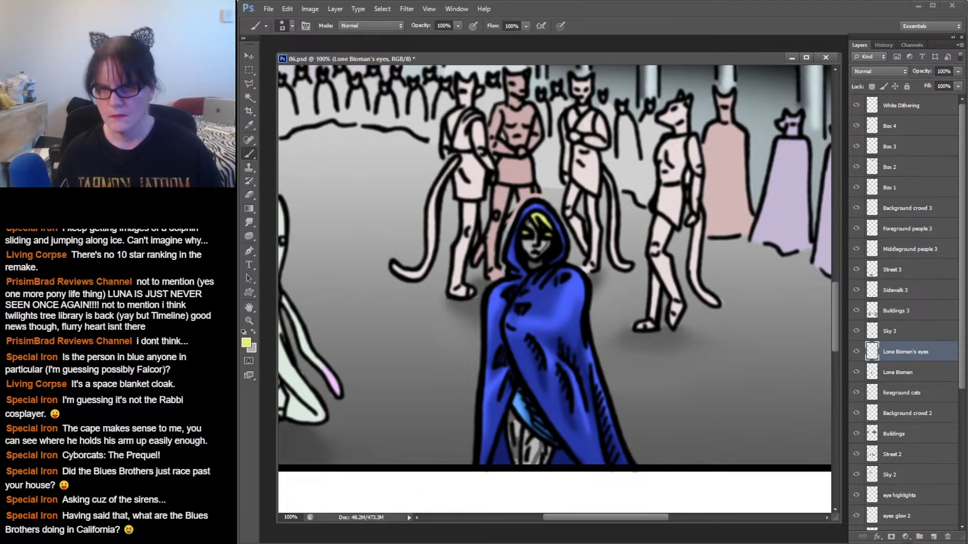
{"action": "left_click", "coordinate": [529, 233]}
{"action": "left_click", "coordinate": [524, 233]}
{"action": "left_click", "coordinate": [526, 233]}
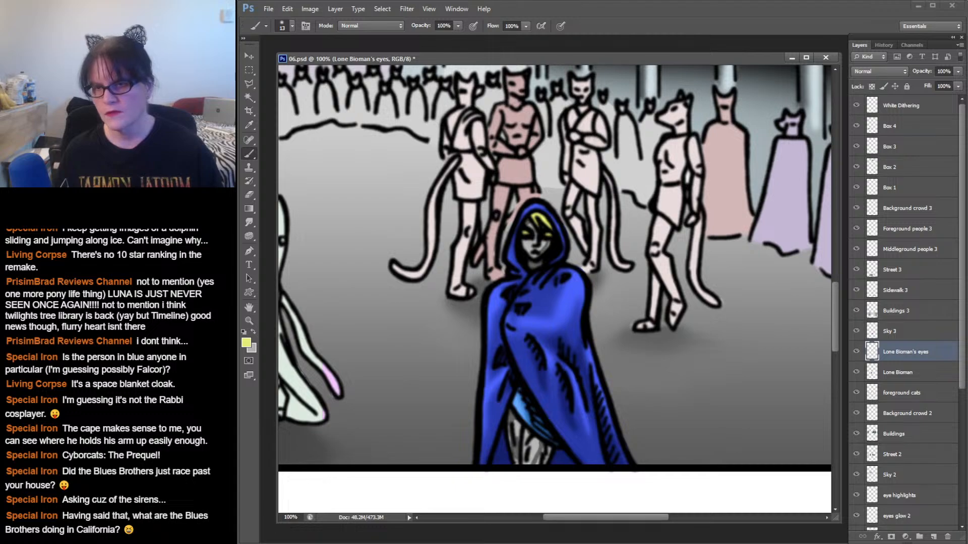
- Select both of the cloaked figure's eyes together with the anti-aliased Polygonal Lasso, using a 0 px feather
{"action": "key", "text": "z"}
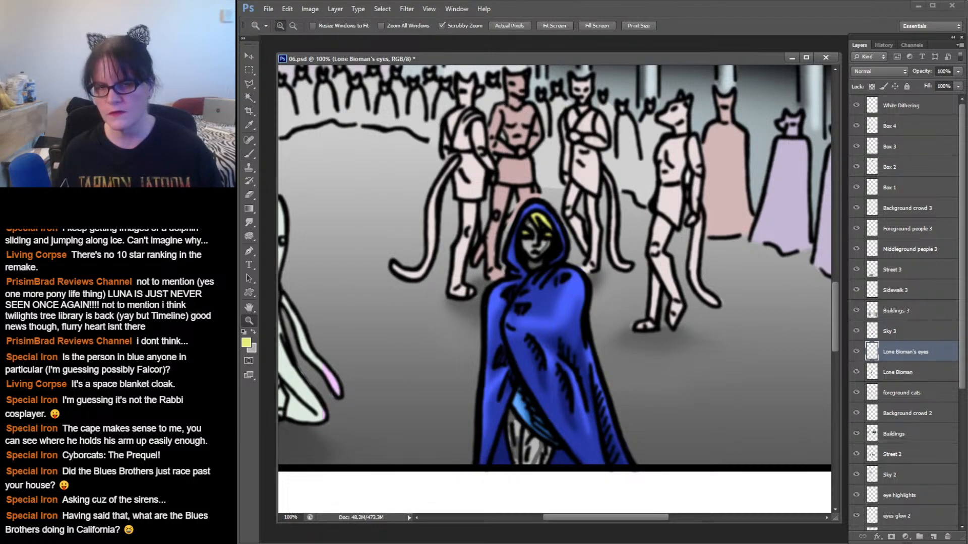
{"action": "left_click", "coordinate": [563, 231]}
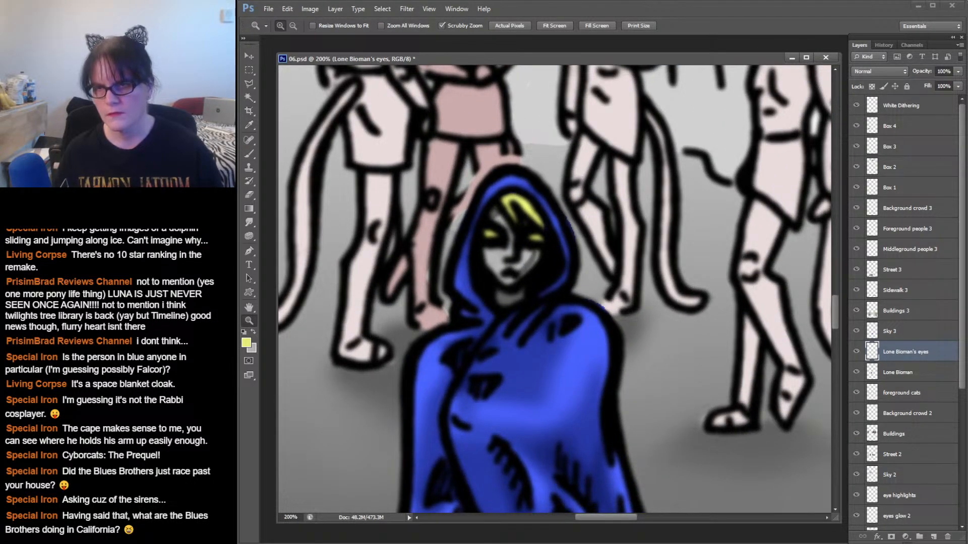
{"action": "key", "text": "l"}
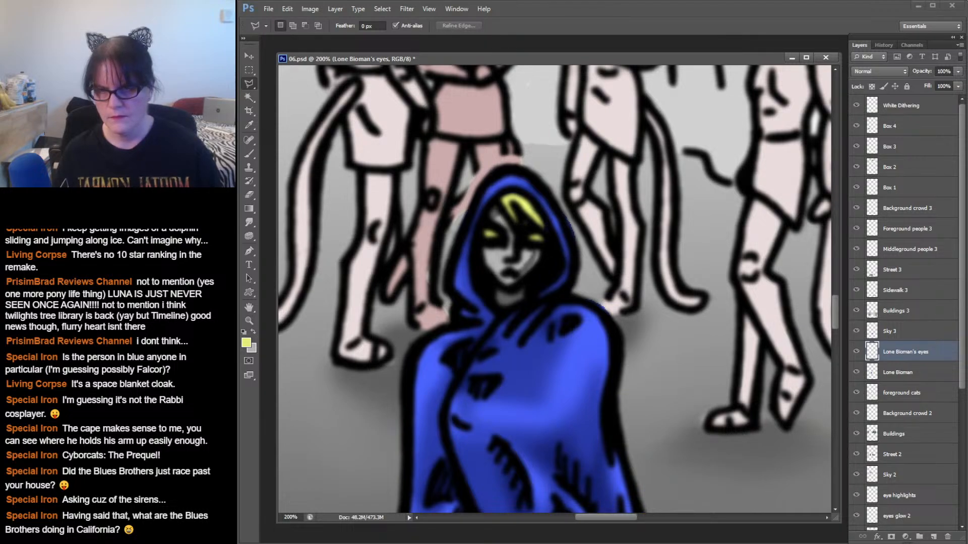
{"action": "left_click", "coordinate": [483, 228]}
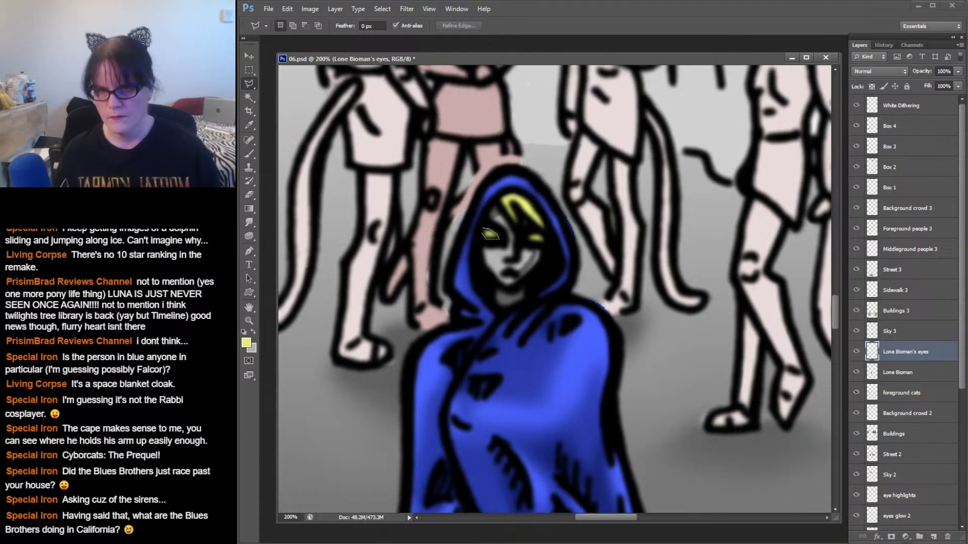
{"action": "left_click", "coordinate": [483, 229]}
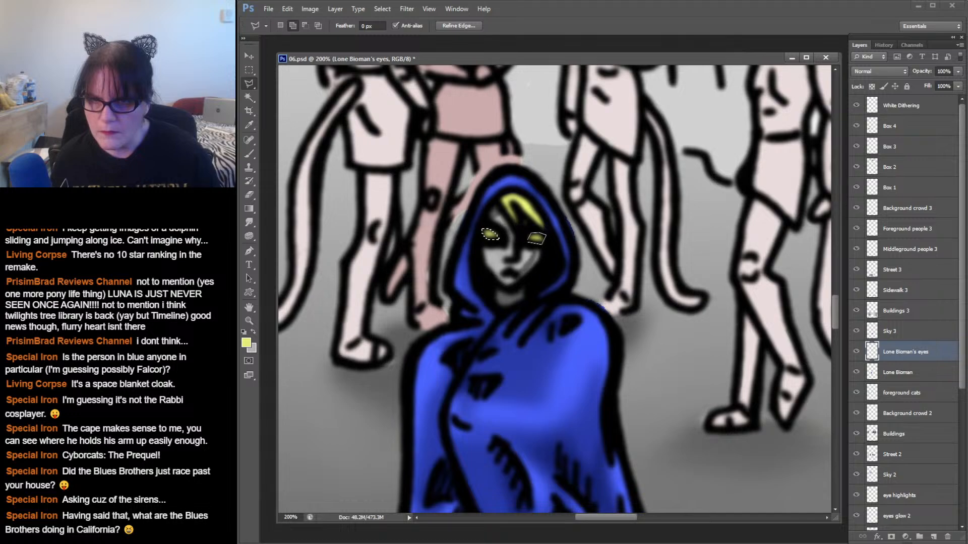
{"action": "left_click", "coordinate": [528, 241]}
{"action": "key", "text": "alt+BackSpace"}
{"action": "key", "text": "ctrl+d"}
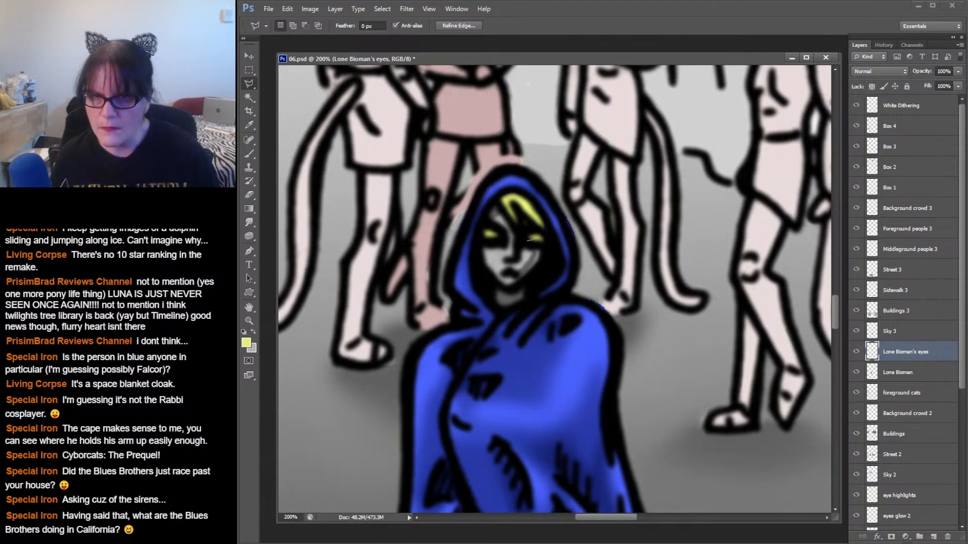
{"action": "key", "text": "ctrl+z"}
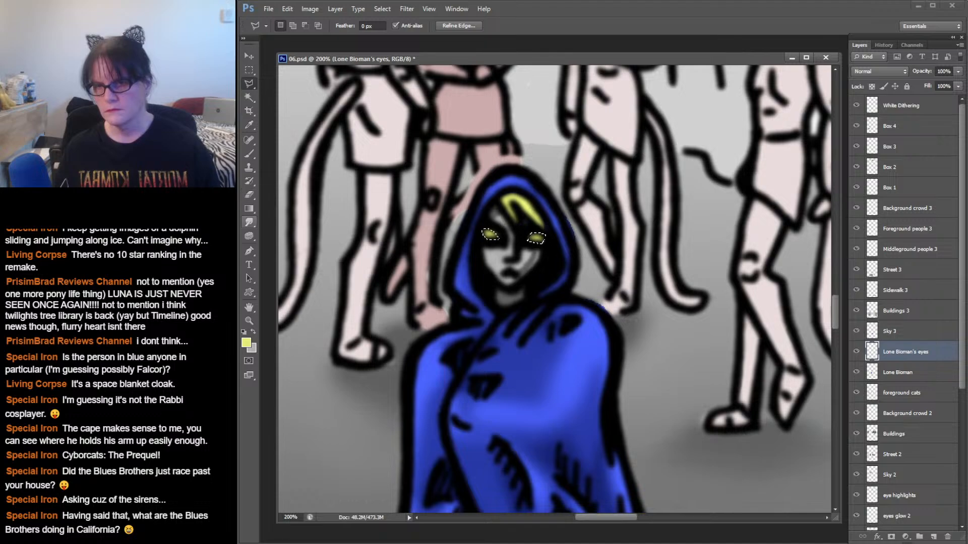
- Fill the selected eyes with the light yellow foreground colour using the Paint Bucket, and deselect them
{"action": "left_click", "coordinate": [249, 222]}
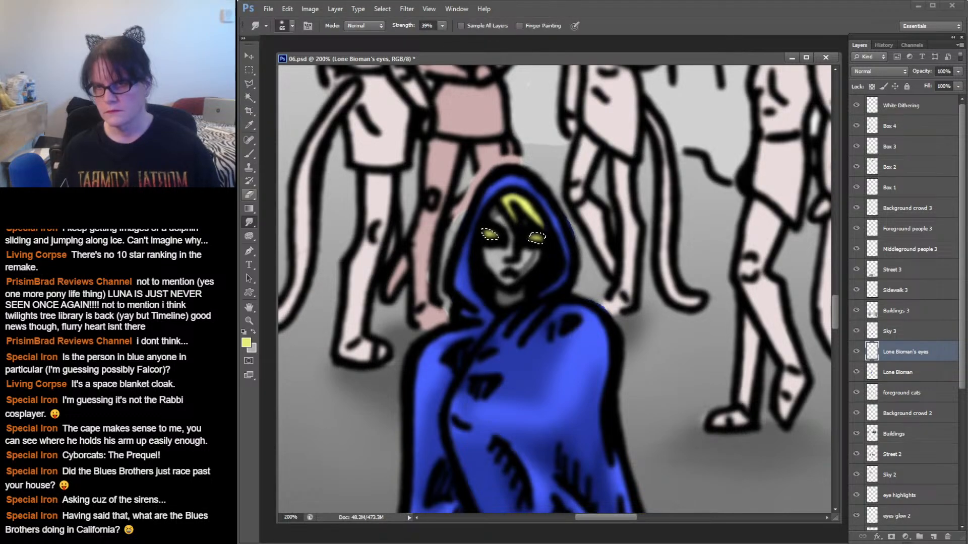
{"action": "left_click", "coordinate": [249, 208]}
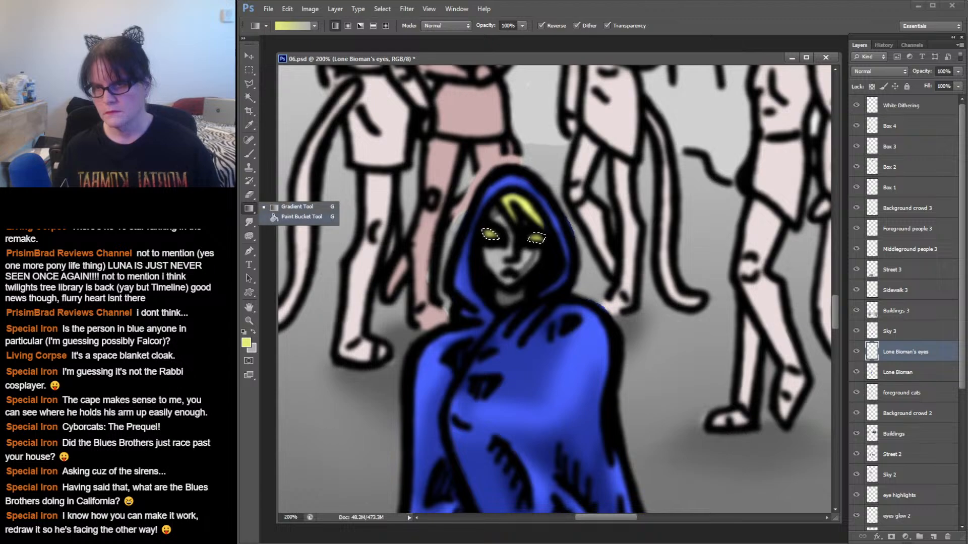
{"action": "left_click", "coordinate": [299, 217]}
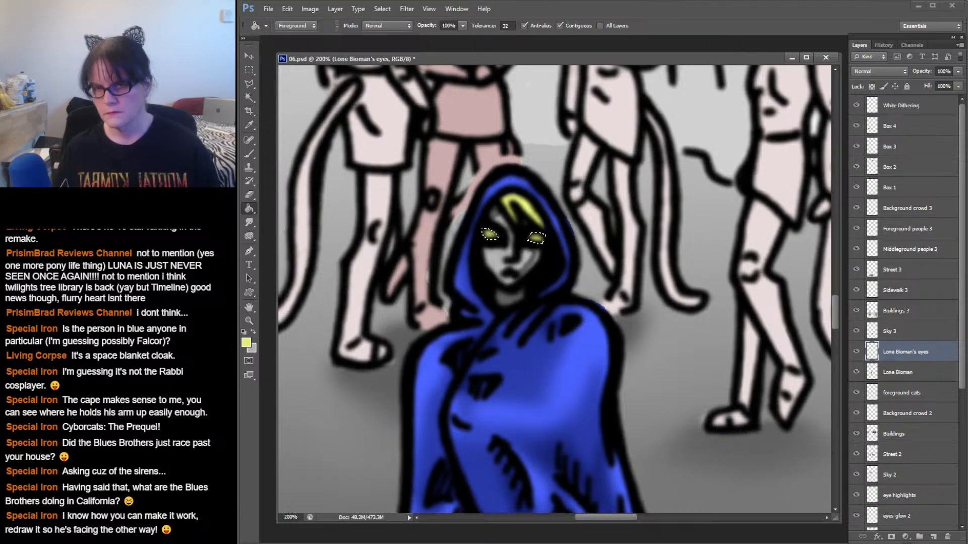
{"action": "left_click", "coordinate": [490, 235]}
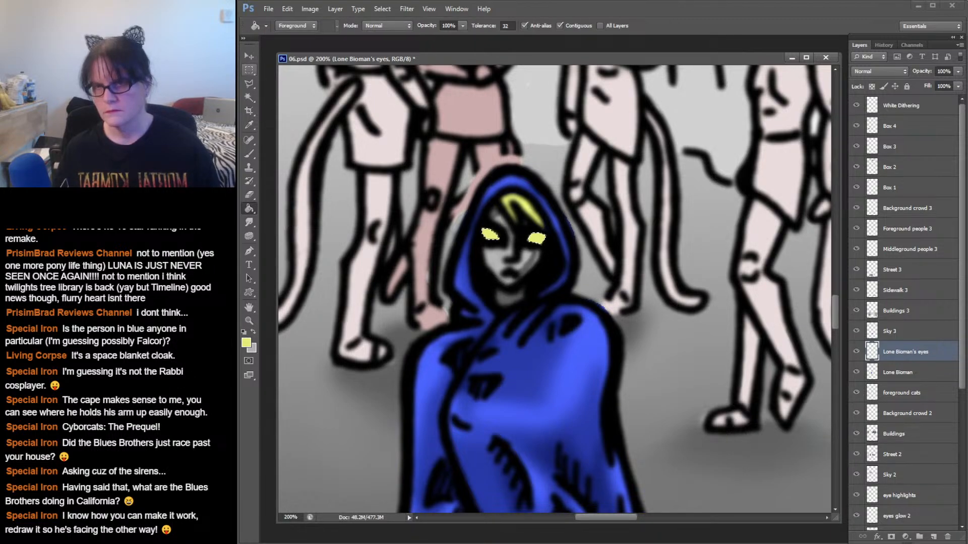
{"action": "left_click", "coordinate": [249, 70]}
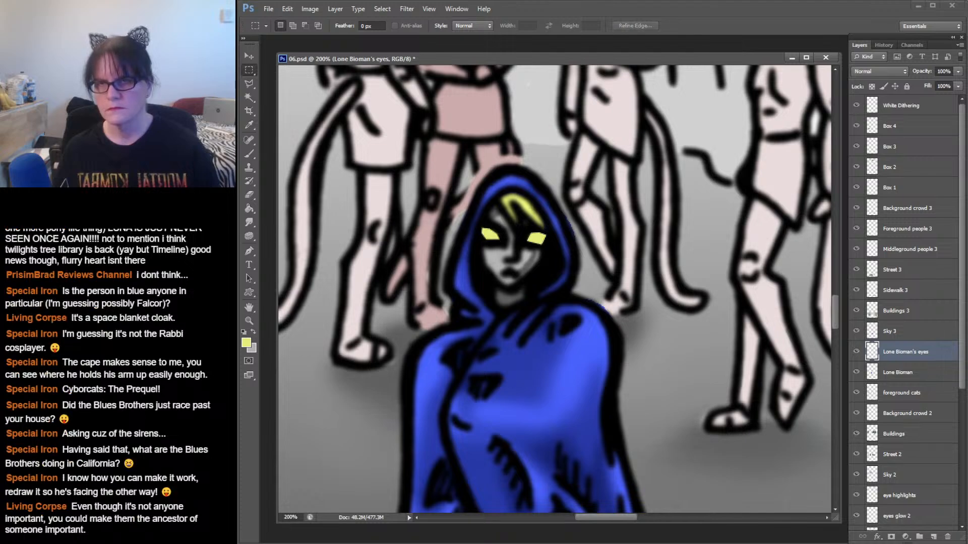
- Soften the cloaked figure's yellow eyes with a slight Gaussian Blur so that they glow
{"action": "left_click", "coordinate": [407, 8]}
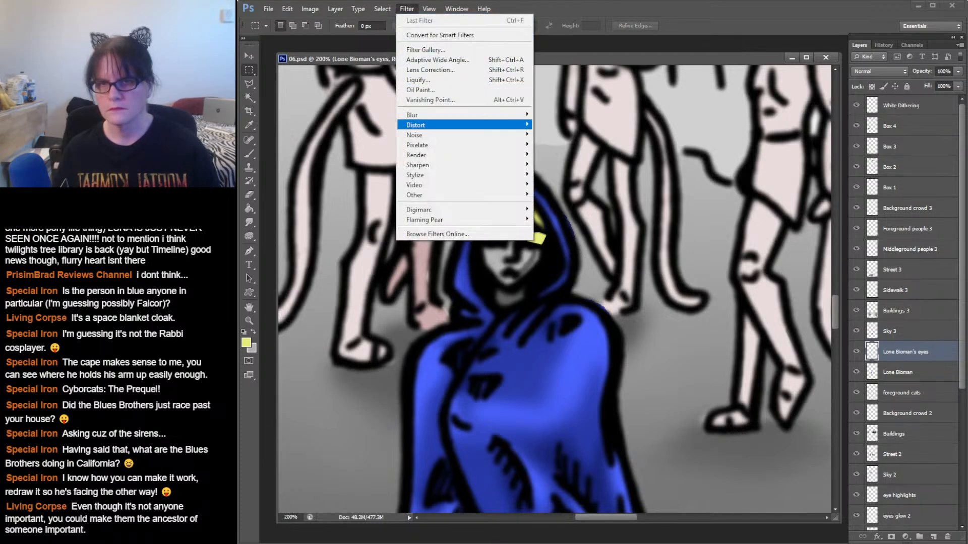
{"action": "mouse_move", "coordinate": [524, 115]}
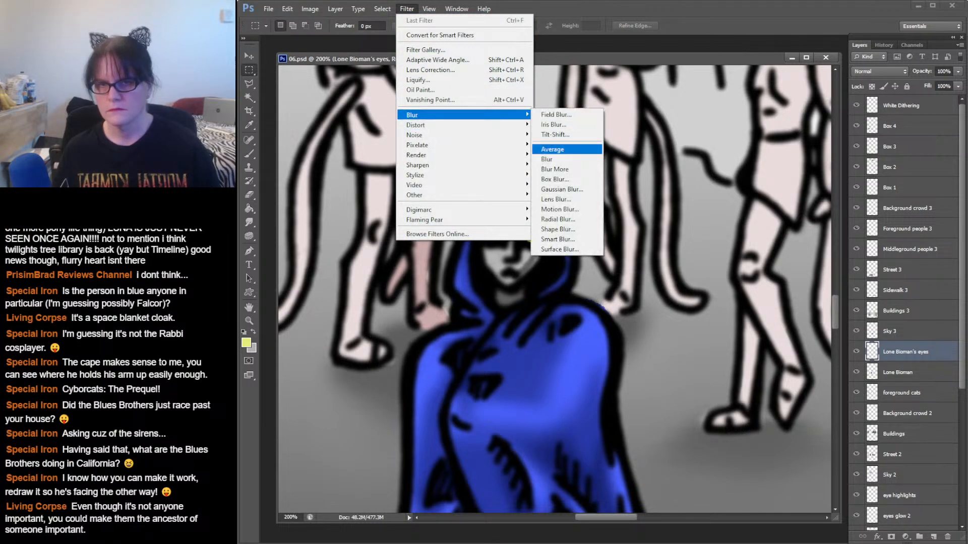
{"action": "left_click", "coordinate": [561, 189]}
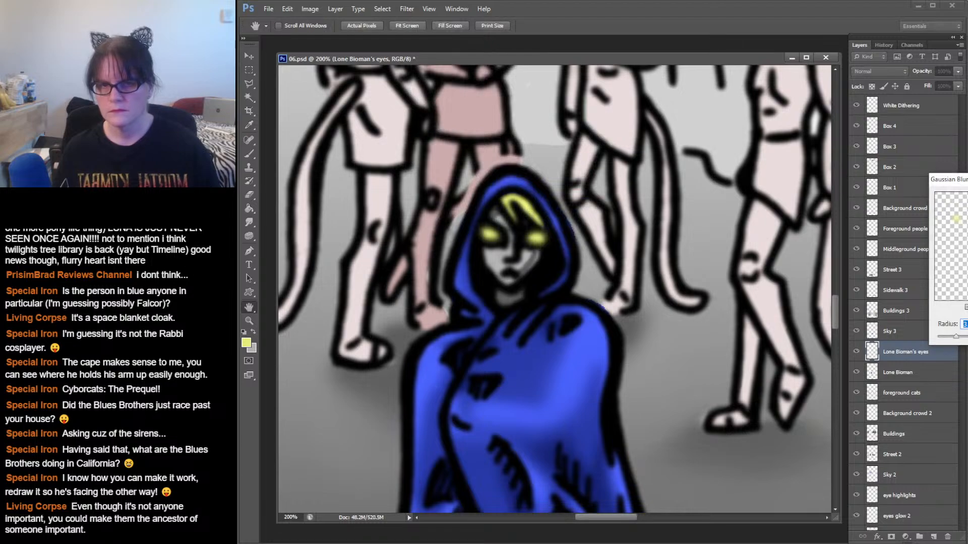
{"action": "left_click_drag", "start_coordinate": [956, 336], "coordinate": [950, 336]}
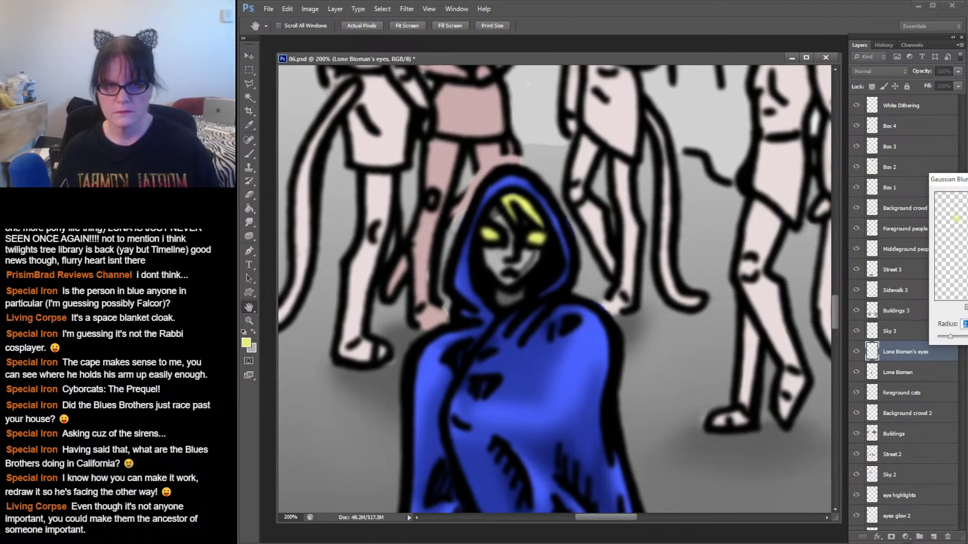
{"action": "key", "text": "Return"}
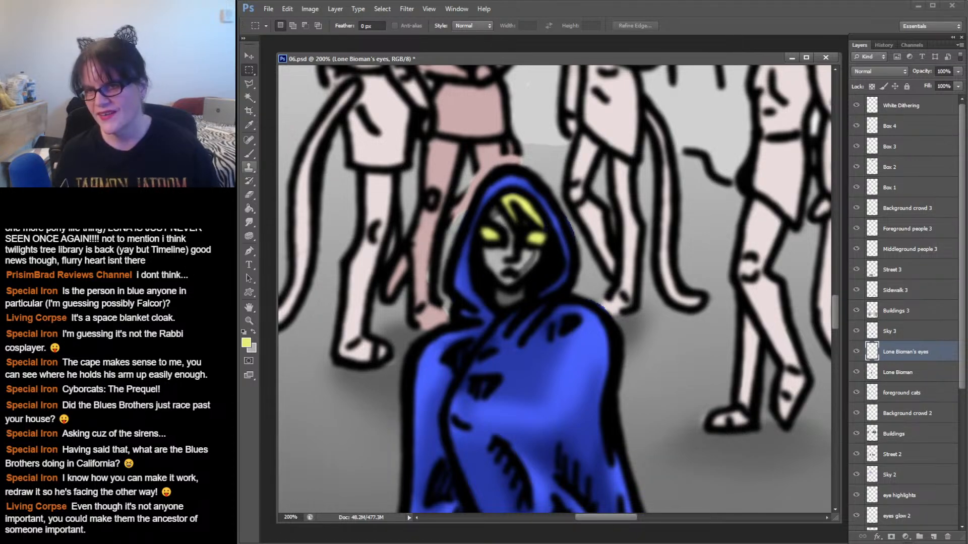
- Trim the blurred edges around the eye beneath the hair with a soft 12 px Eraser at 0% hardness
{"action": "left_click", "coordinate": [249, 195]}
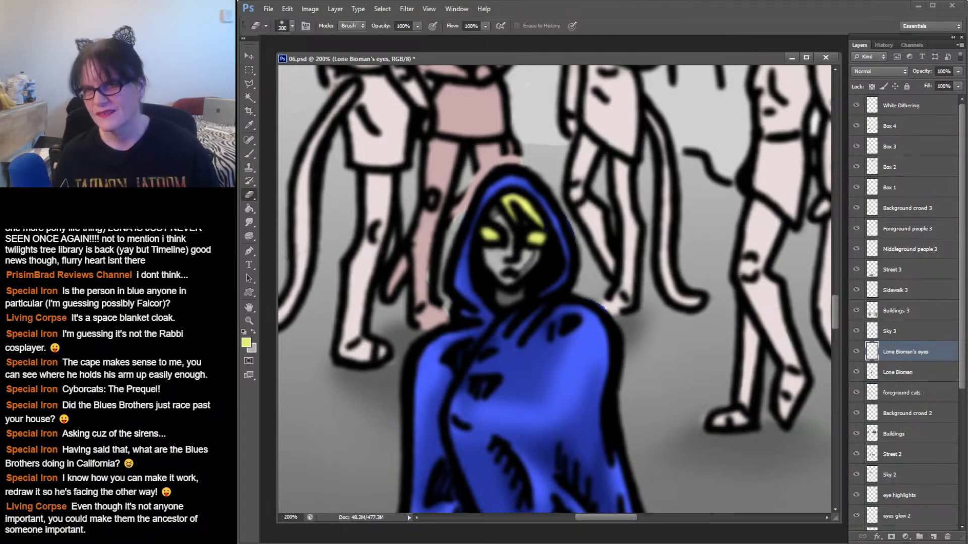
{"action": "left_click", "coordinate": [292, 26]}
{"action": "left_click", "coordinate": [311, 139]}
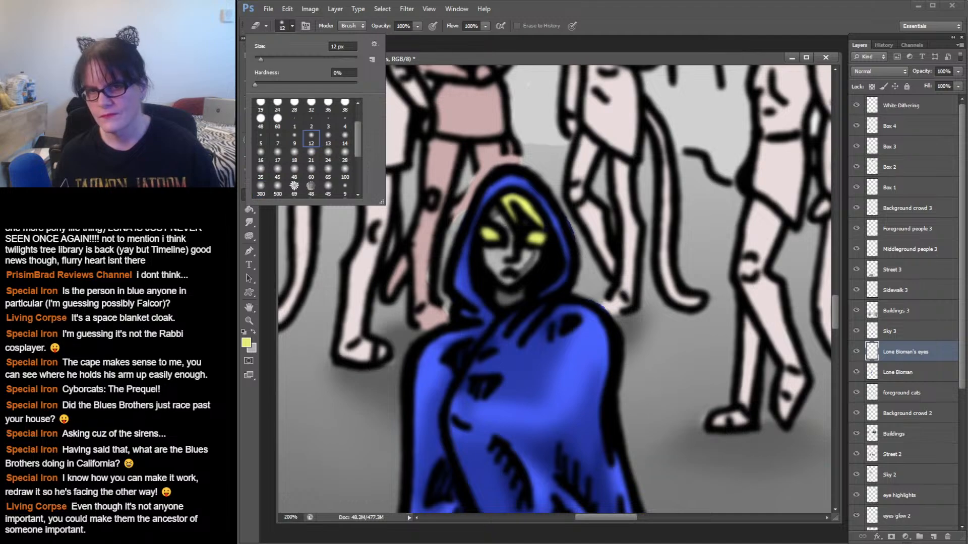
{"action": "left_click_drag", "start_coordinate": [533, 247], "coordinate": [545, 237]}
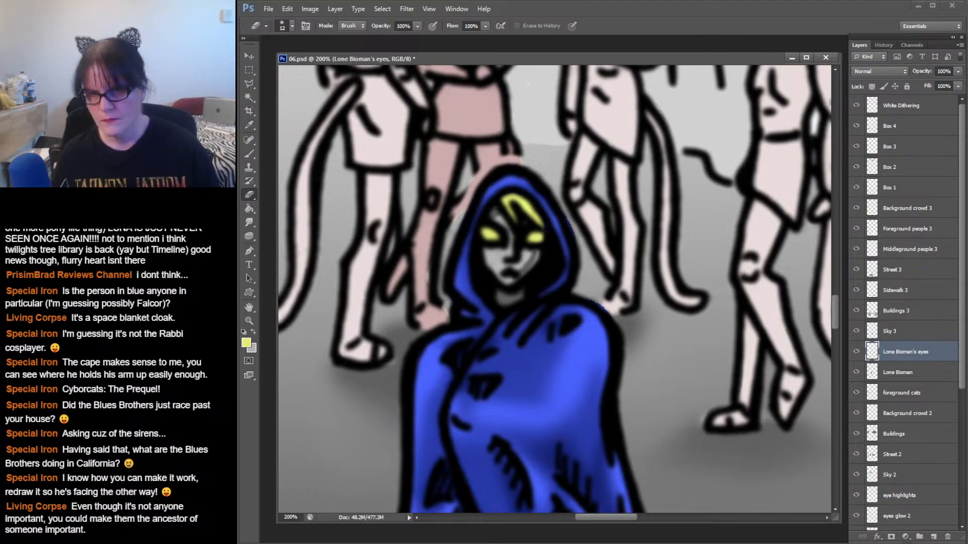
{"action": "left_click_drag", "start_coordinate": [528, 237], "coordinate": [535, 232]}
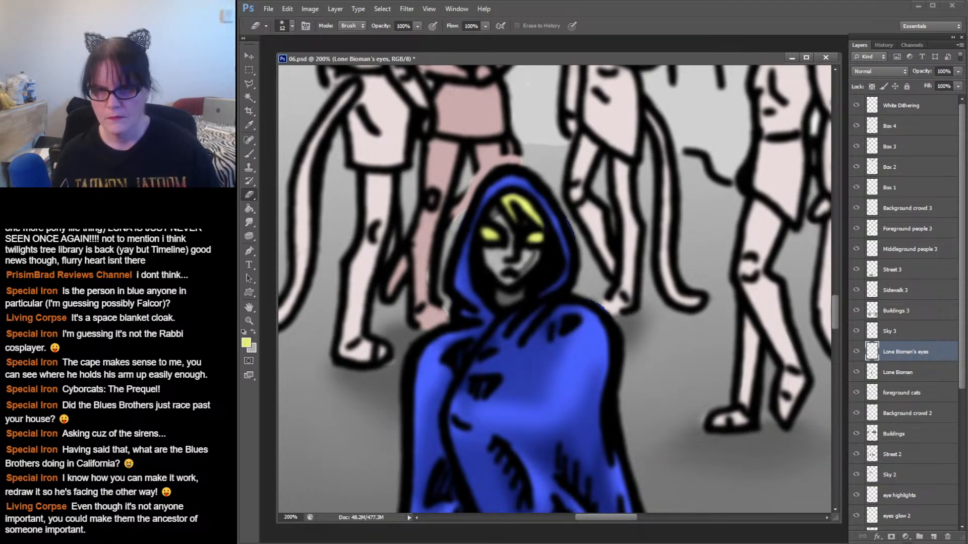
- Examine the cloaked figure's eyes at reduced size within the panel, compare them with the panel above, and review the whole page
{"action": "key", "text": "z"}
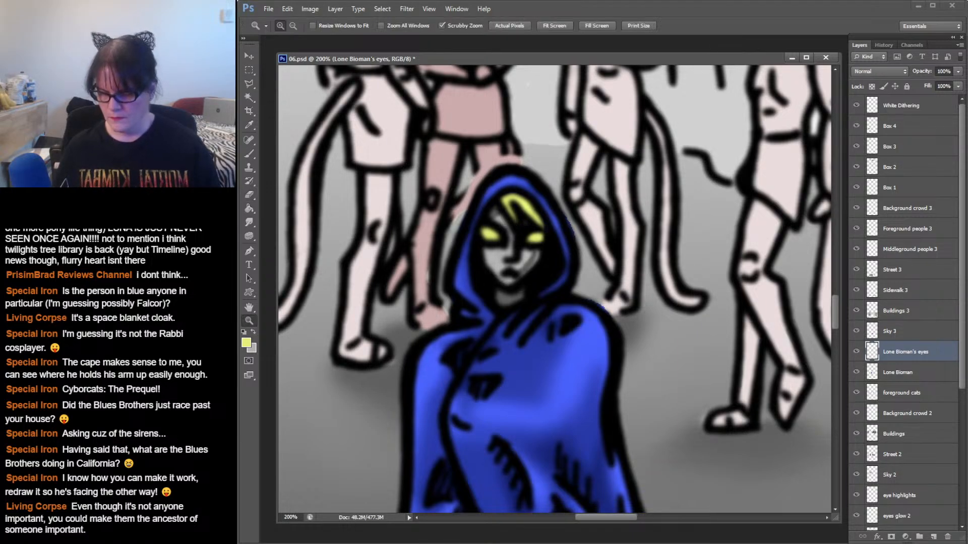
{"action": "left_click", "coordinate": [616, 259], "text": "alt"}
{"action": "left_click", "coordinate": [614, 259], "text": "alt"}
{"action": "left_click", "coordinate": [614, 259], "text": "alt"}
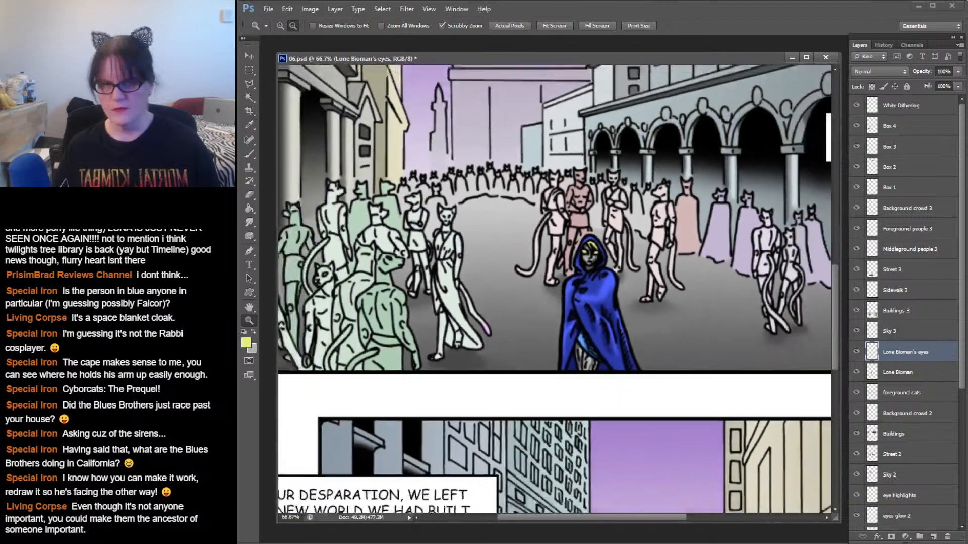
{"action": "left_click", "coordinate": [614, 259], "text": "alt"}
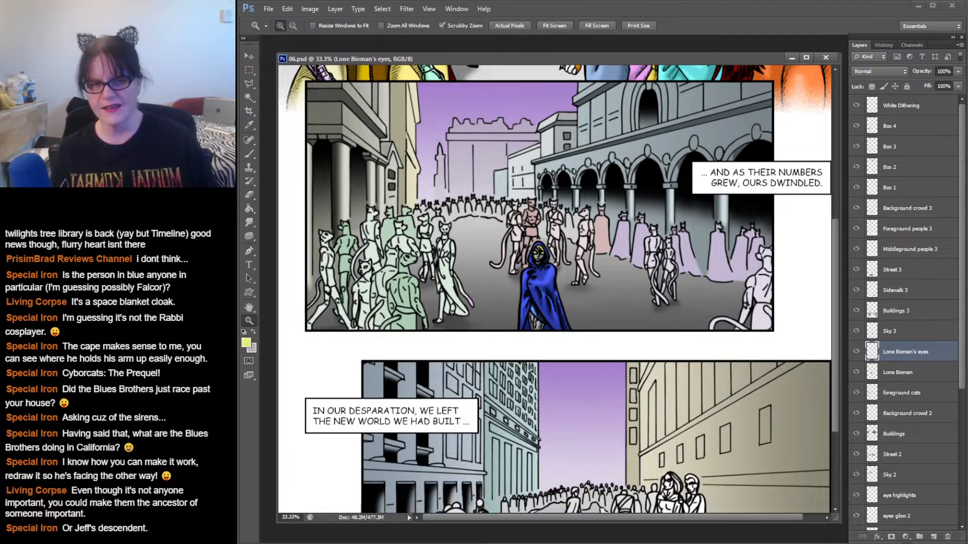
{"action": "scroll", "coordinate": [554, 290], "scroll_direction": "up", "scroll_amount": 3}
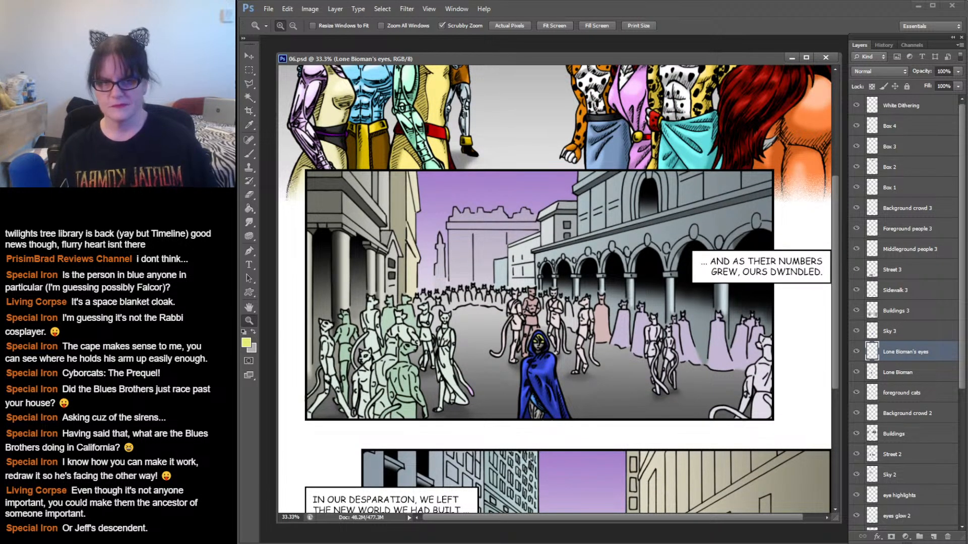
{"action": "scroll", "coordinate": [555, 290], "scroll_direction": "up", "scroll_amount": 2}
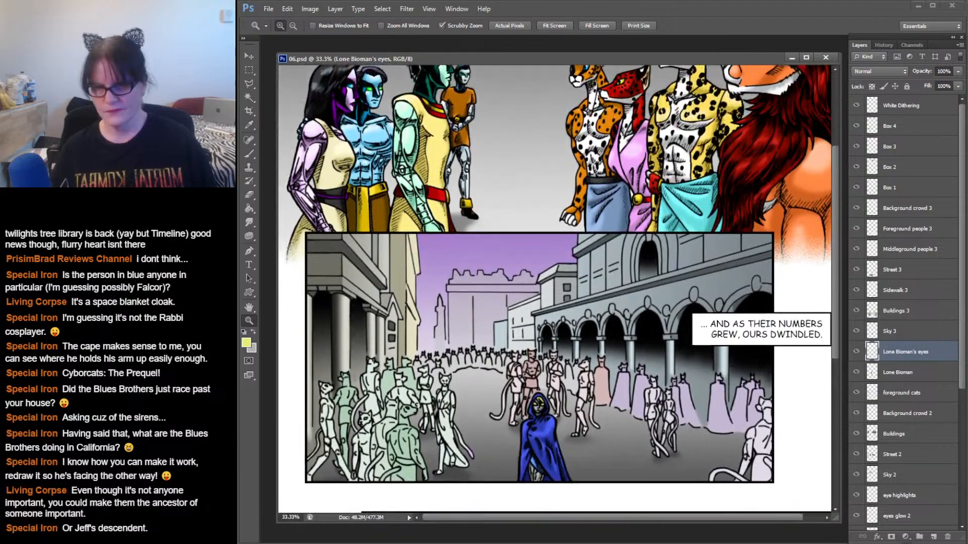
{"action": "scroll", "coordinate": [554, 290], "scroll_direction": "up", "scroll_amount": 1}
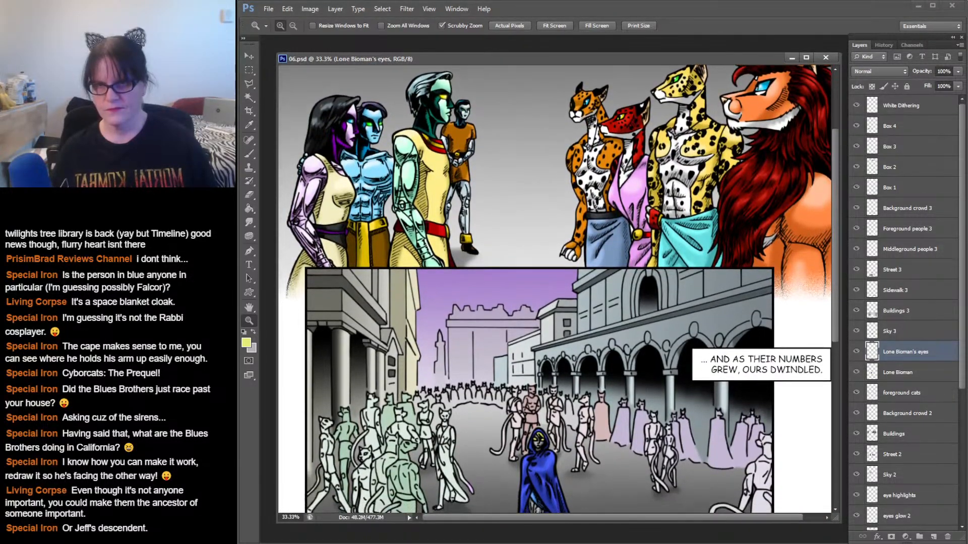
{"action": "scroll", "coordinate": [554, 291], "scroll_direction": "up", "scroll_amount": 1}
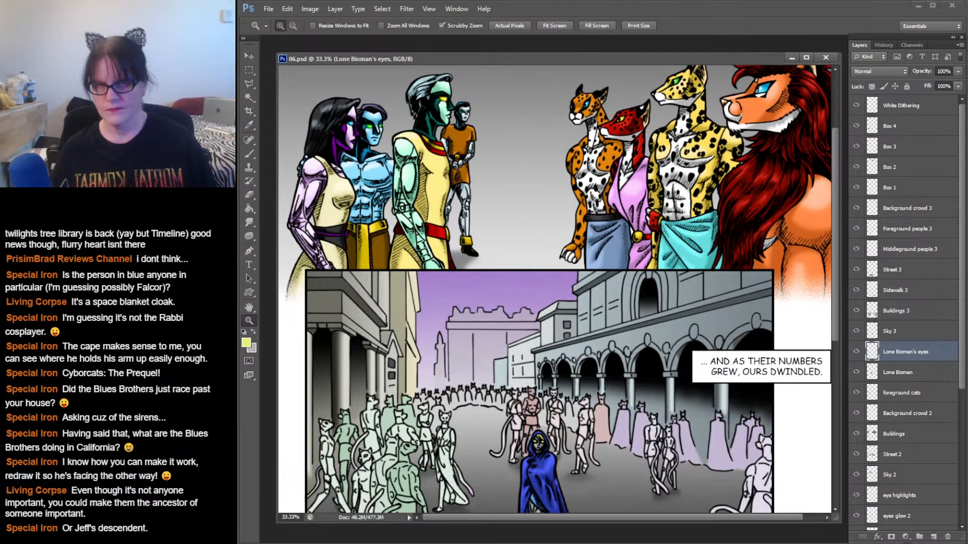
{"action": "scroll", "coordinate": [554, 291], "scroll_direction": "down", "scroll_amount": 2}
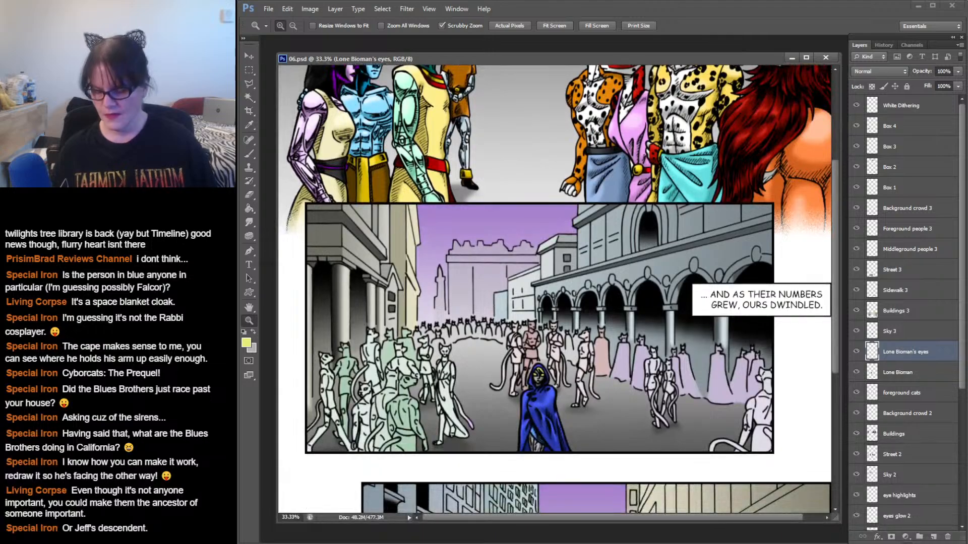
{"action": "left_click", "coordinate": [549, 322], "text": "alt"}
{"action": "left_click", "coordinate": [550, 323], "text": "alt"}
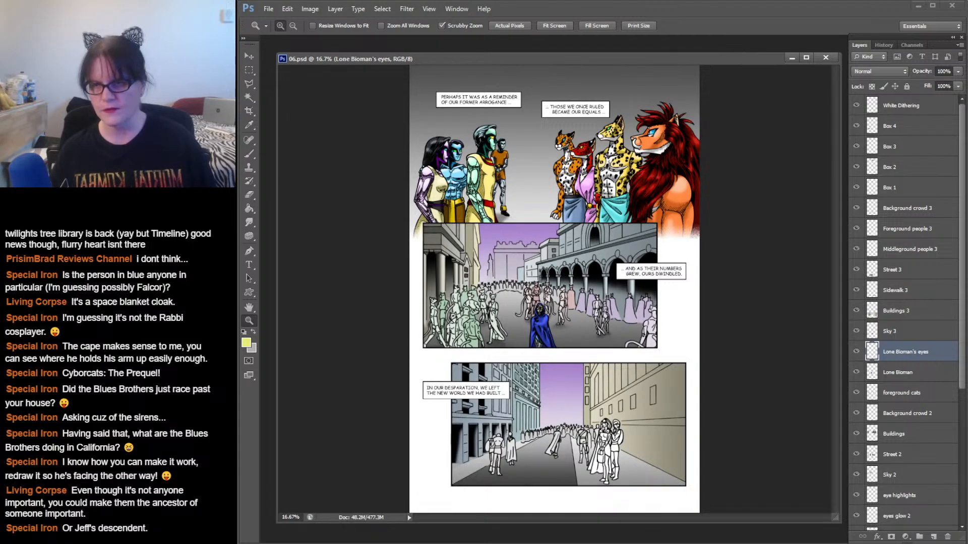
- Make the foreground cats layer active from the robed cat in the second panel and load the layer's contents as a selection
{"action": "left_click", "coordinate": [605, 399]}
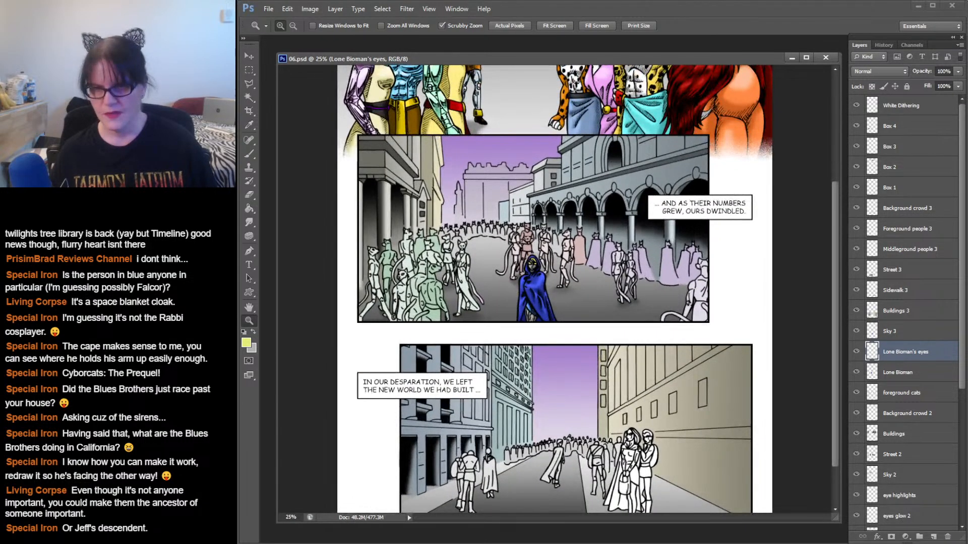
{"action": "left_click", "coordinate": [605, 399]}
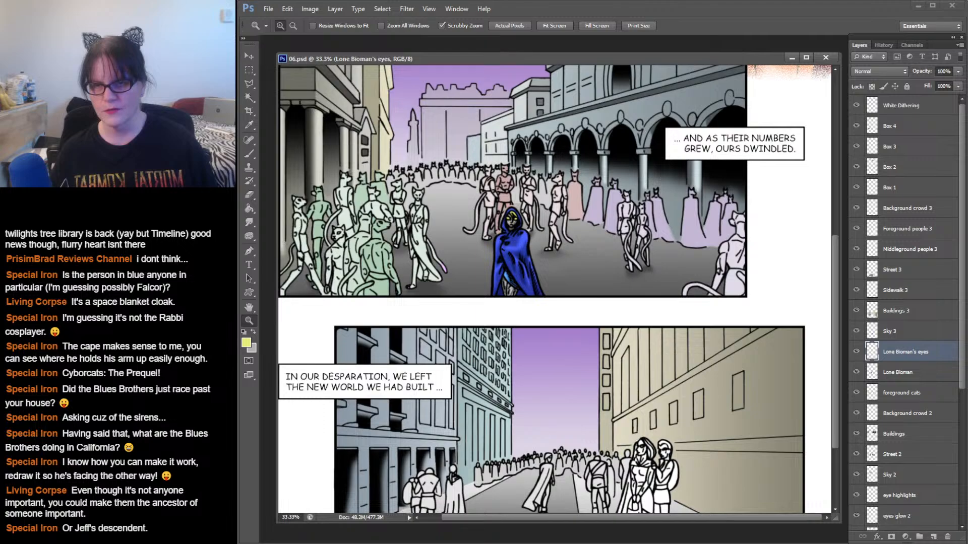
{"action": "left_click", "coordinate": [449, 279]}
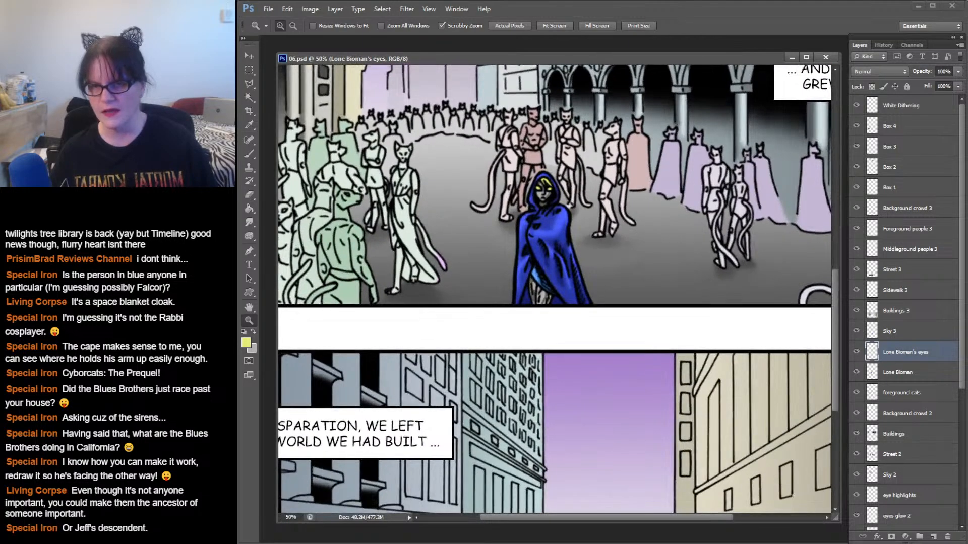
{"action": "left_click", "coordinate": [449, 280]}
{"action": "left_click_drag", "start_coordinate": [449, 279], "coordinate": [505, 328]}
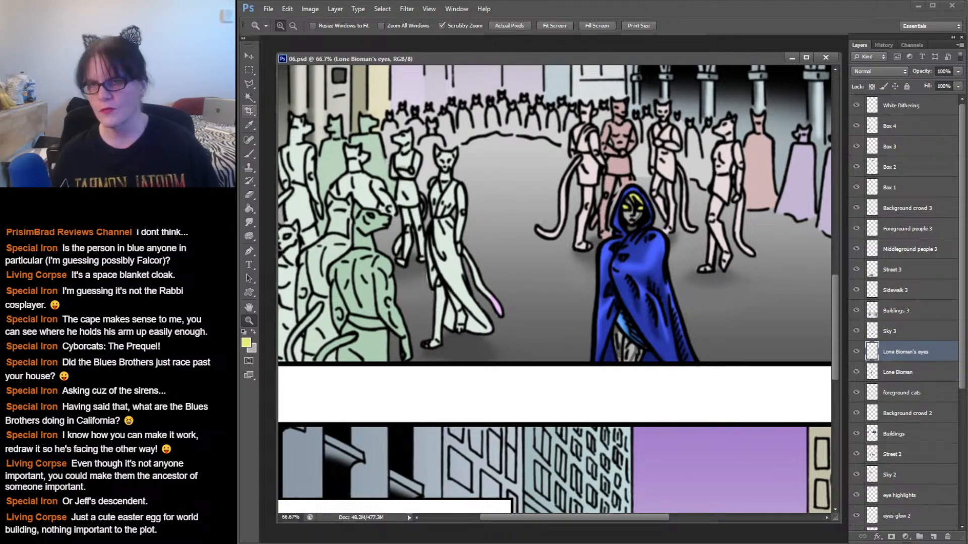
{"action": "left_click", "coordinate": [249, 97]}
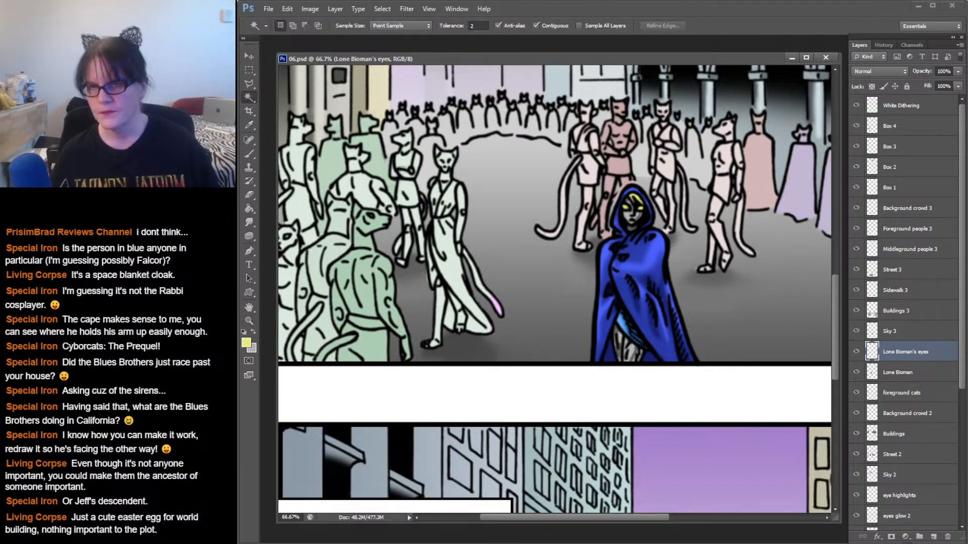
{"action": "left_click", "coordinate": [249, 55]}
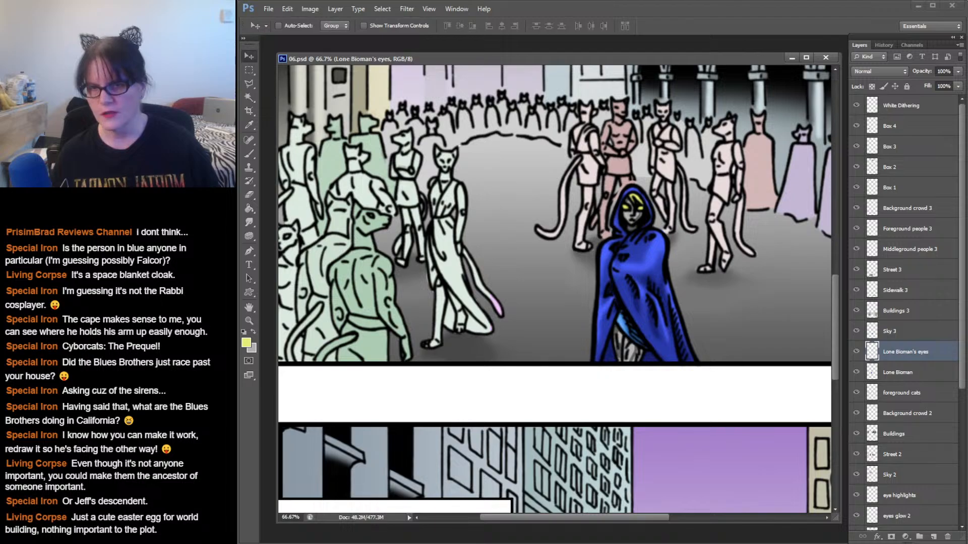
{"action": "right_click", "coordinate": [442, 240]}
{"action": "left_click", "coordinate": [479, 246]}
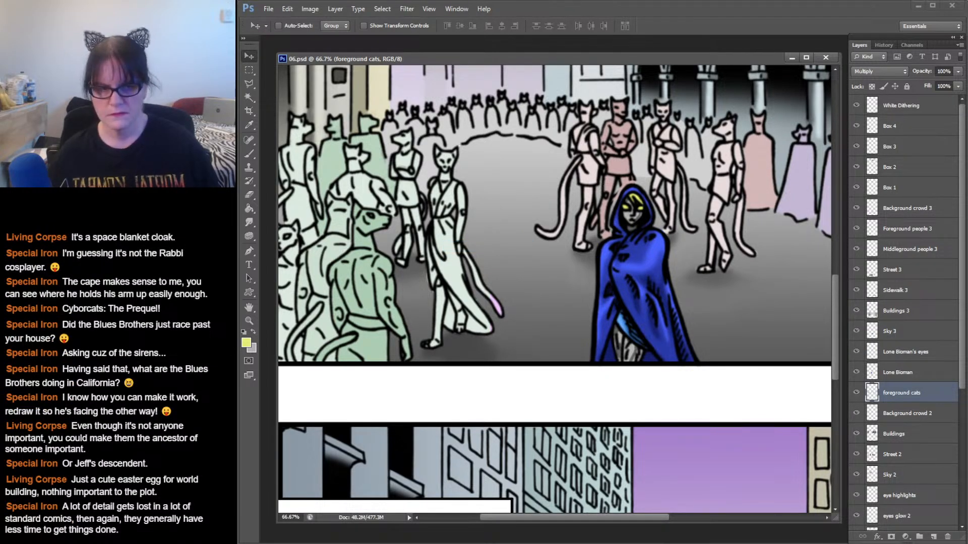
{"action": "left_click", "coordinate": [872, 393], "text": "ctrl"}
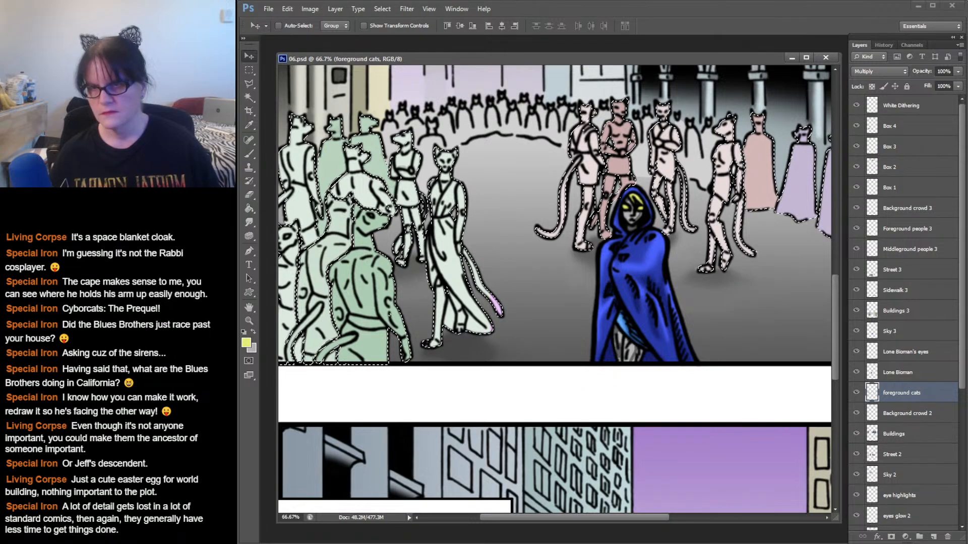
- Paint over the robed cat's purple tail tip with the pale green sampled from her dress, and clear the selection
{"action": "left_click", "coordinate": [249, 125]}
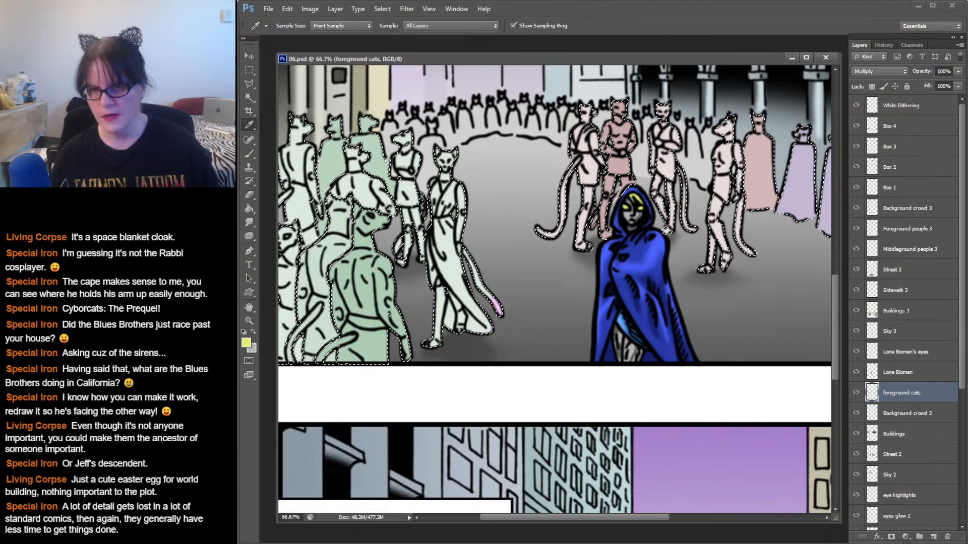
{"action": "left_click", "coordinate": [448, 272]}
{"action": "key", "text": "b"}
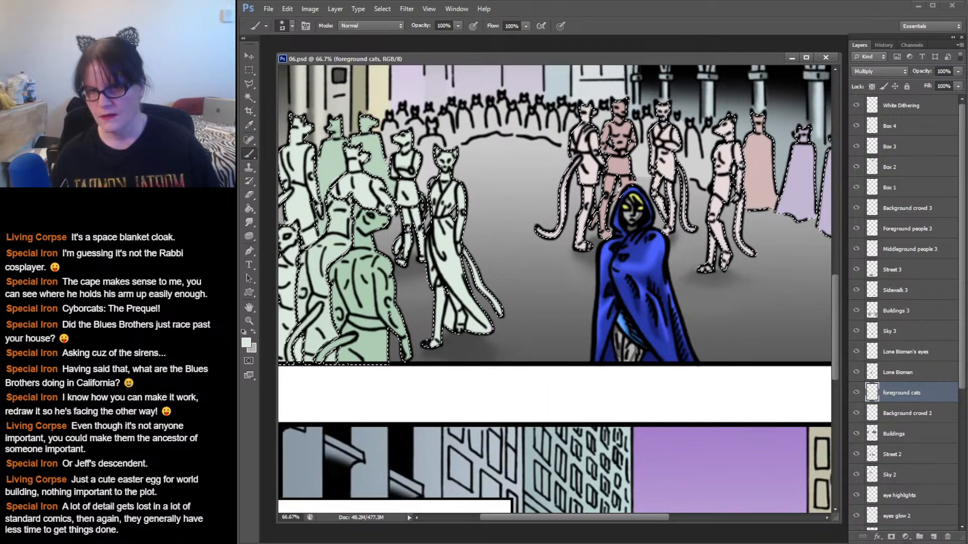
{"action": "key", "text": "m"}
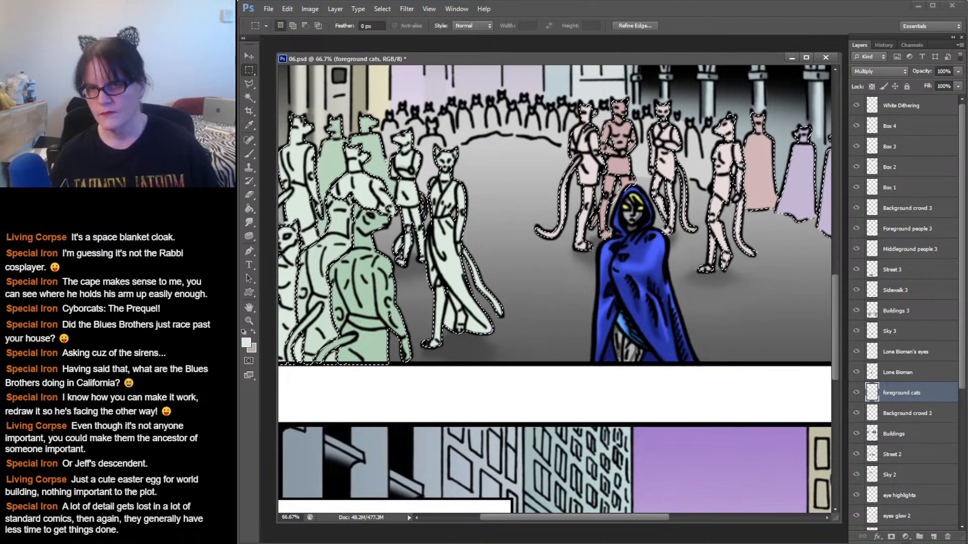
{"action": "key", "text": "ctrl+d"}
- Clear the foreground cats selection, choose the Smudge tool and make the Street 2 layer active
{"action": "key", "text": "r"}
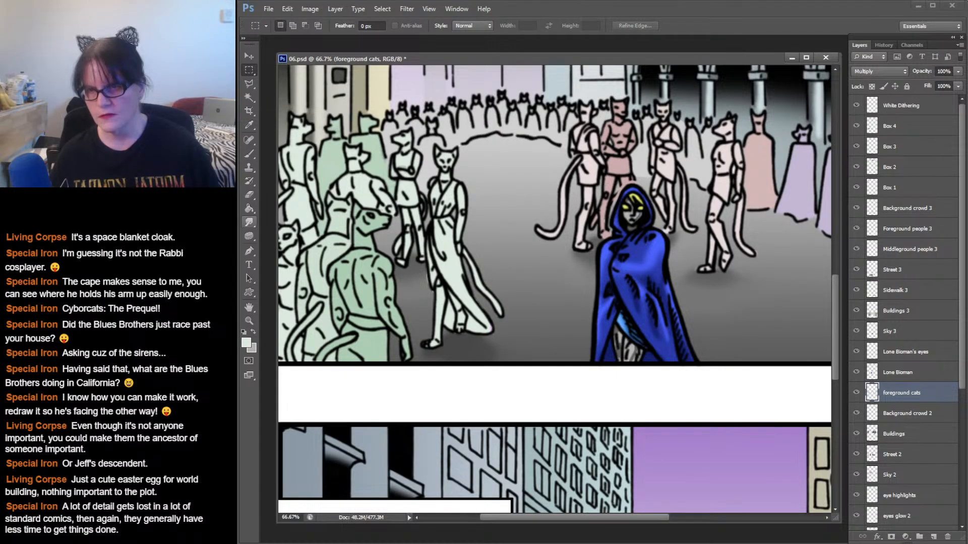
{"action": "left_click", "coordinate": [249, 222]}
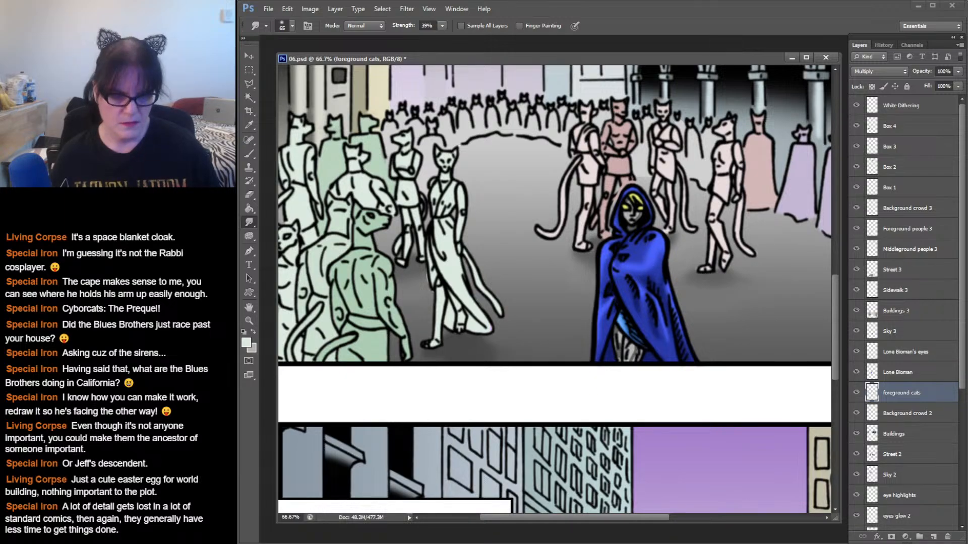
{"action": "left_click", "coordinate": [893, 455]}
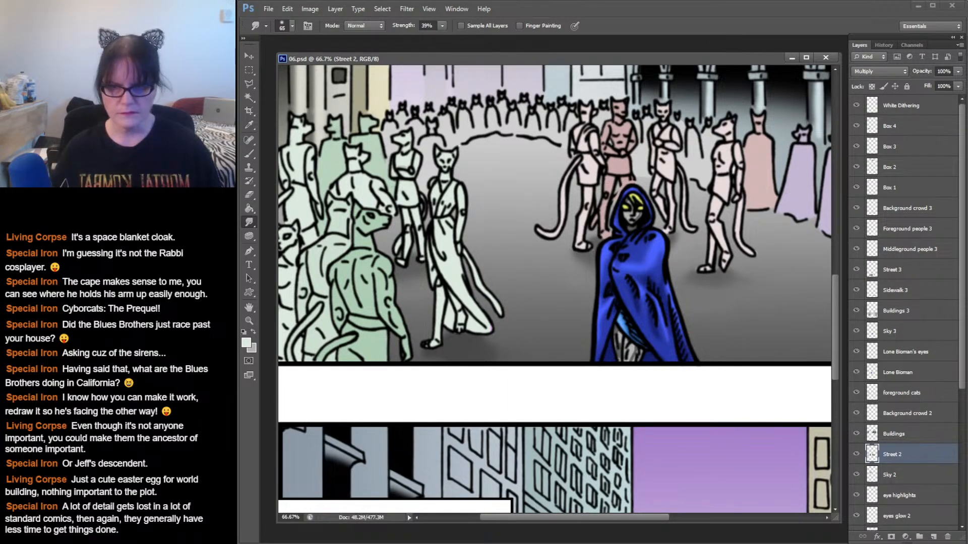
- Examine the third panel's street, buildings and uncoloured figures up close and at reduced size alongside the second panel
{"action": "scroll", "coordinate": [555, 289], "scroll_direction": "down", "scroll_amount": 10}
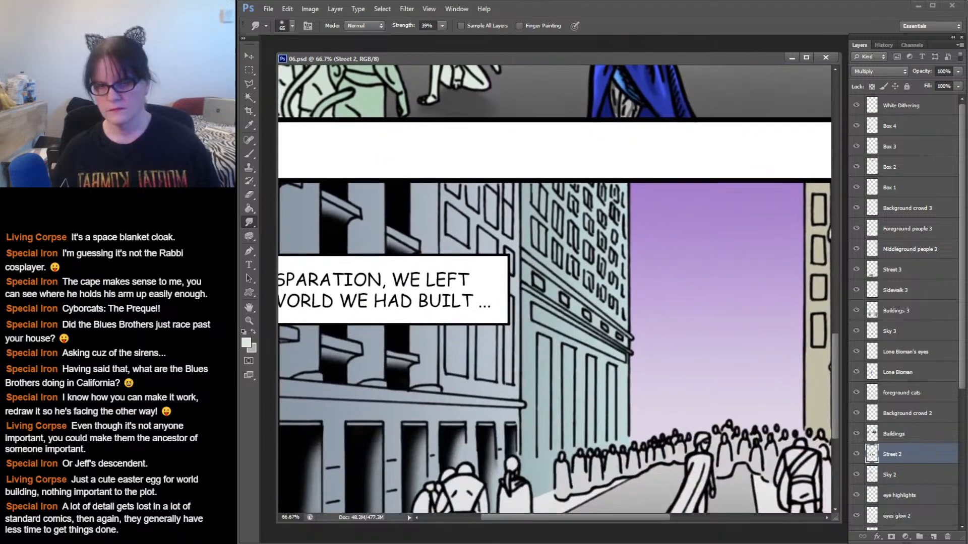
{"action": "scroll", "coordinate": [555, 289], "scroll_direction": "down", "scroll_amount": 3}
{"action": "scroll", "coordinate": [555, 289], "scroll_direction": "right", "scroll_amount": 3}
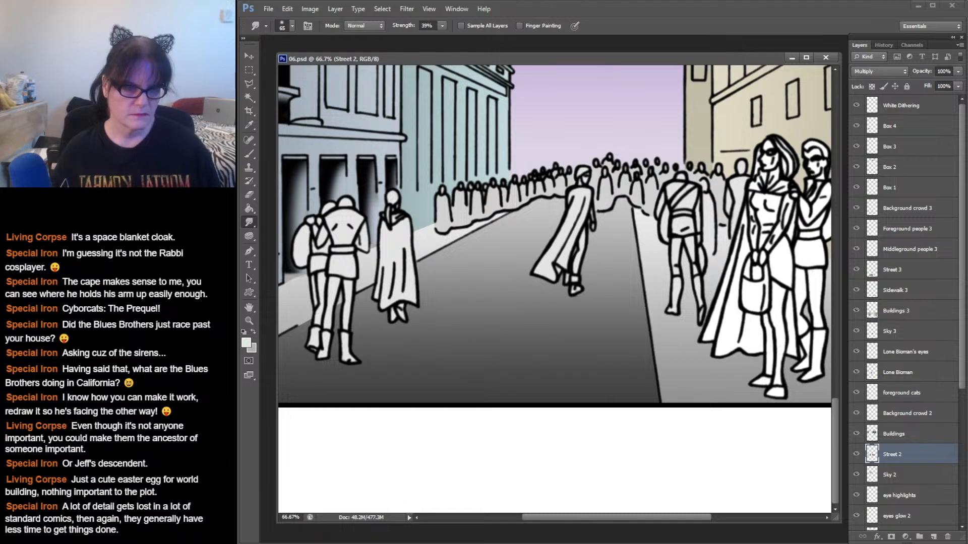
{"action": "right_click", "coordinate": [634, 167]}
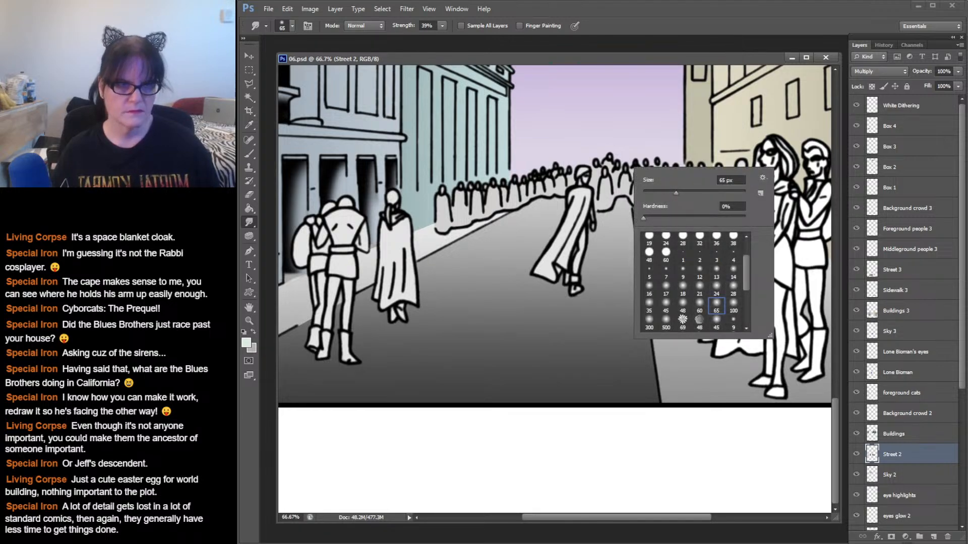
{"action": "key", "text": "Escape"}
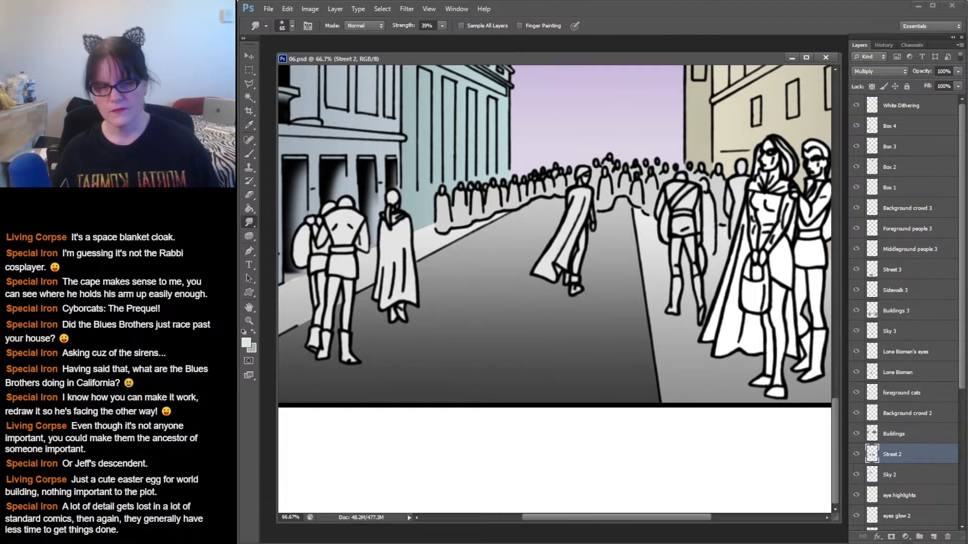
{"action": "scroll", "coordinate": [555, 289], "scroll_direction": "up", "scroll_amount": 7}
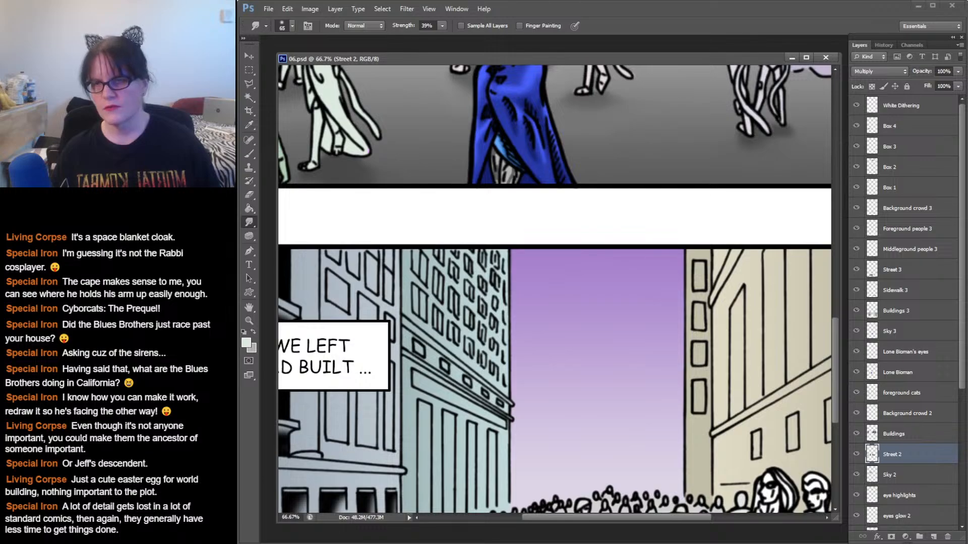
{"action": "key", "text": "z"}
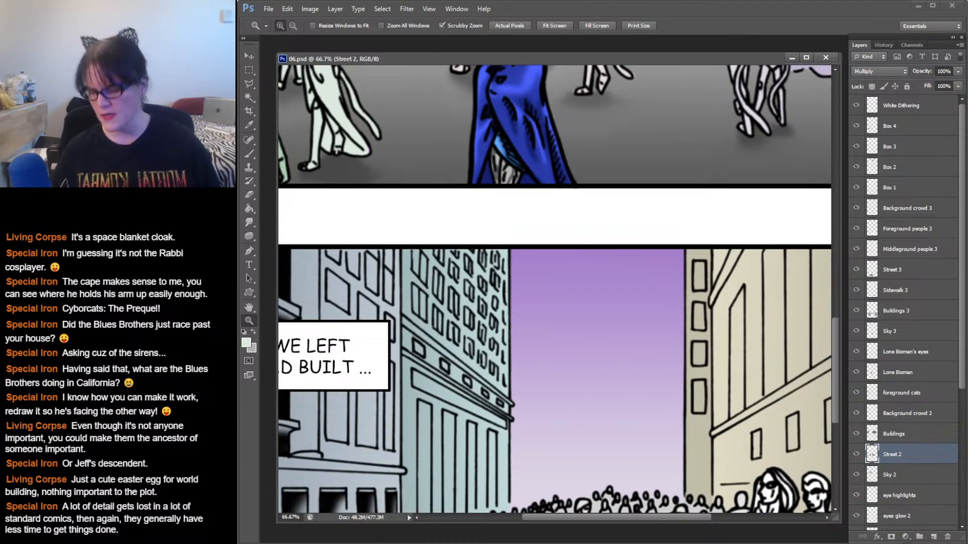
{"action": "left_click", "coordinate": [438, 268], "text": "alt"}
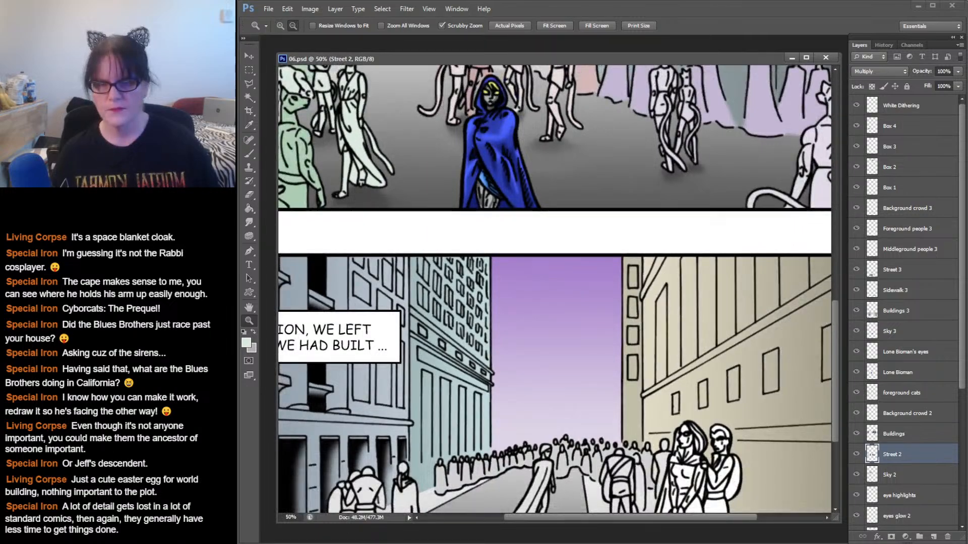
{"action": "left_click", "coordinate": [438, 268], "text": "alt"}
{"action": "left_click", "coordinate": [438, 269], "text": "alt"}
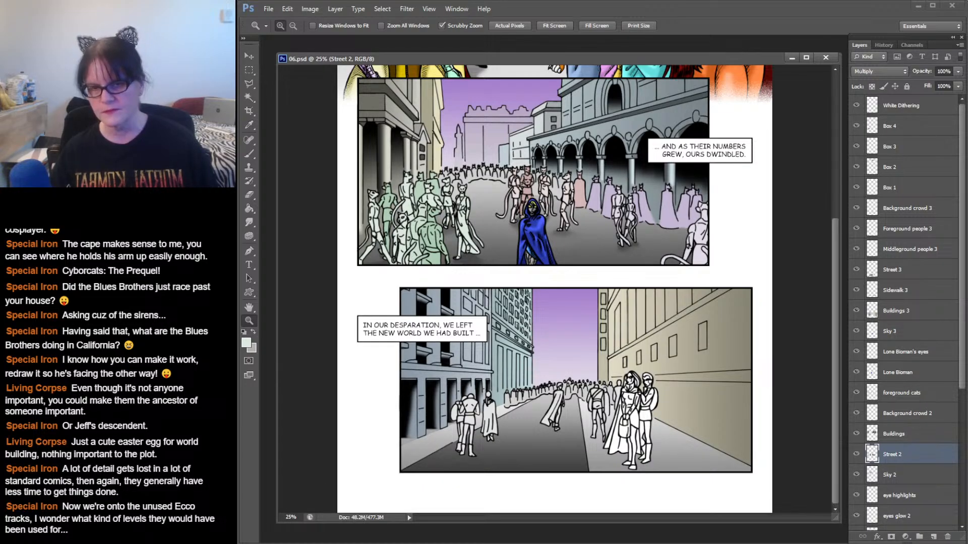
{"action": "left_click", "coordinate": [519, 350]}
{"action": "left_click", "coordinate": [520, 350]}
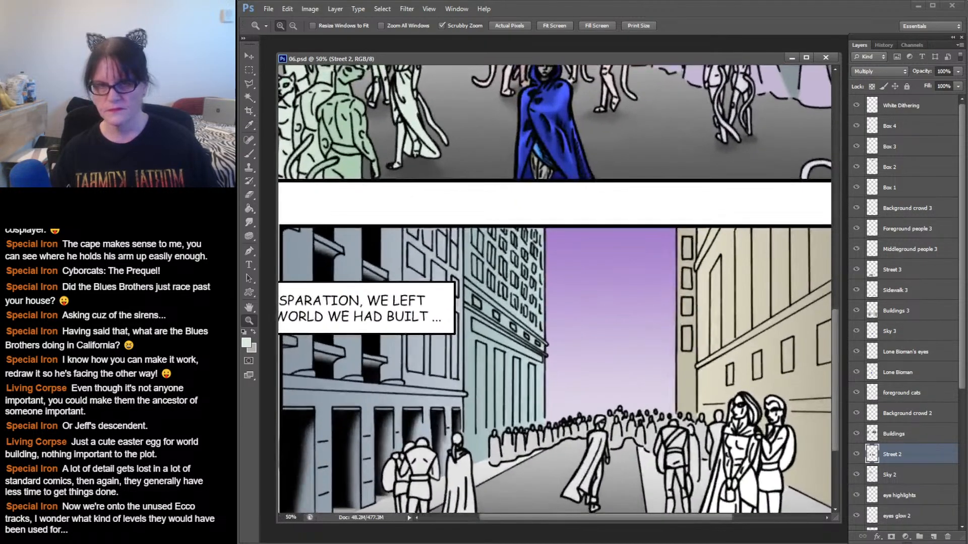
{"action": "left_click_drag", "start_coordinate": [519, 350], "coordinate": [547, 187]}
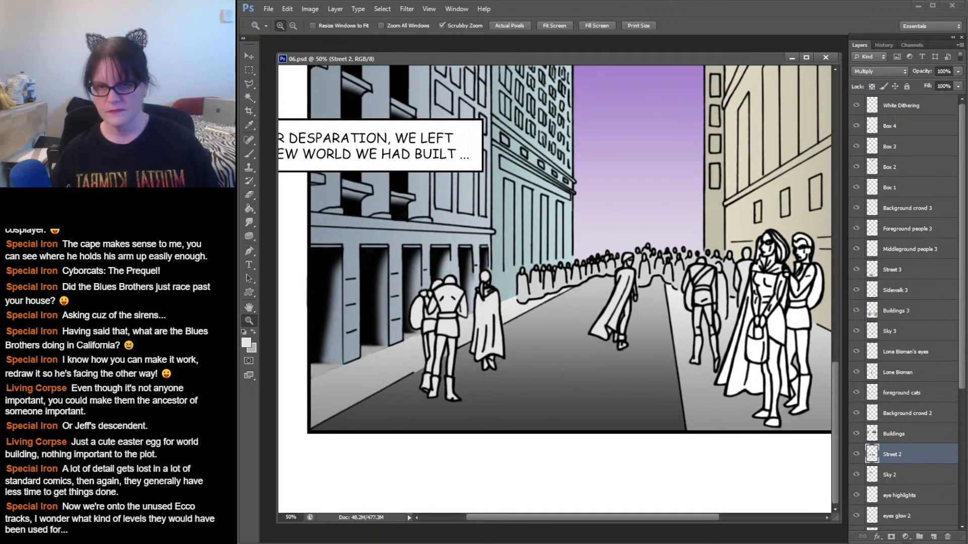
{"action": "left_click_drag", "start_coordinate": [625, 282], "coordinate": [487, 282]}
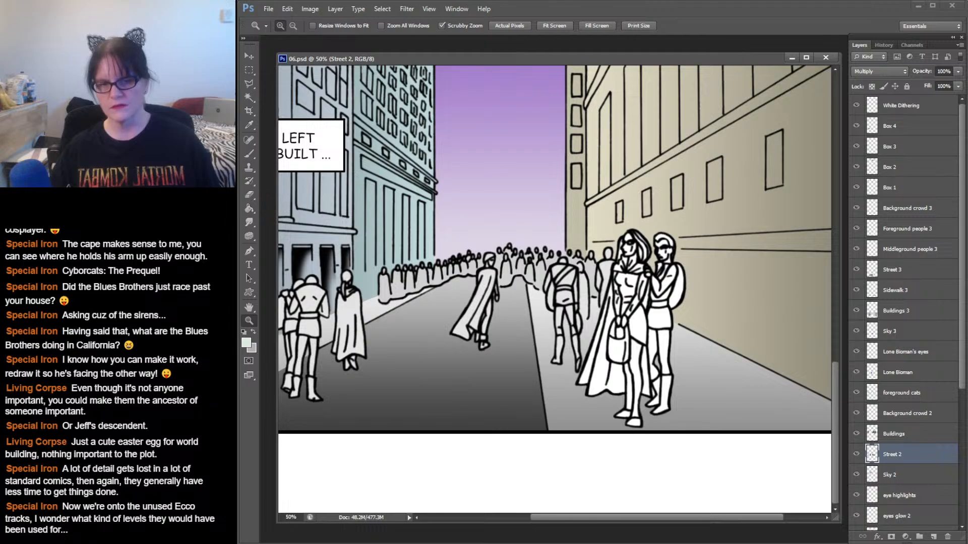
{"action": "left_click_drag", "start_coordinate": [504, 290], "coordinate": [653, 290]}
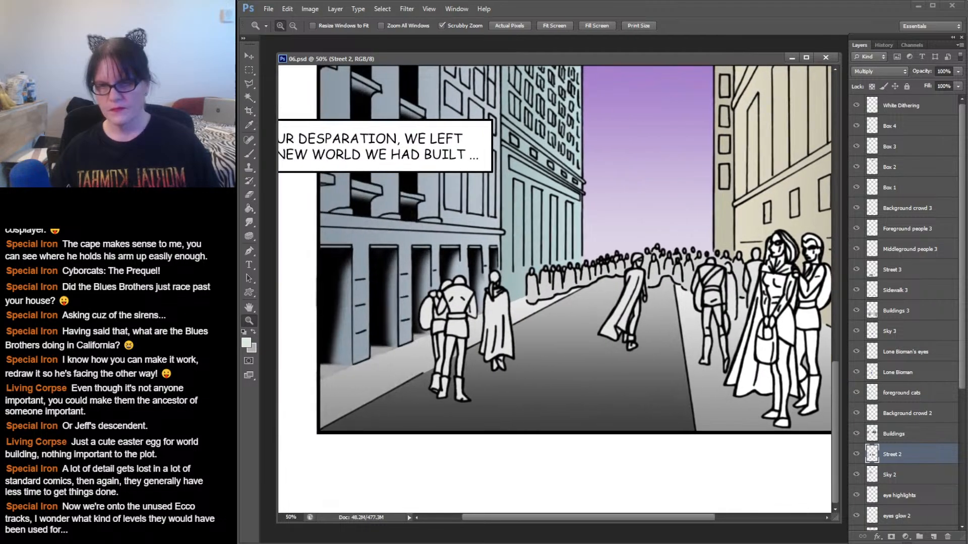
{"action": "left_click_drag", "start_coordinate": [617, 253], "coordinate": [557, 253]}
{"action": "left_click_drag", "start_coordinate": [615, 518], "coordinate": [621, 518]}
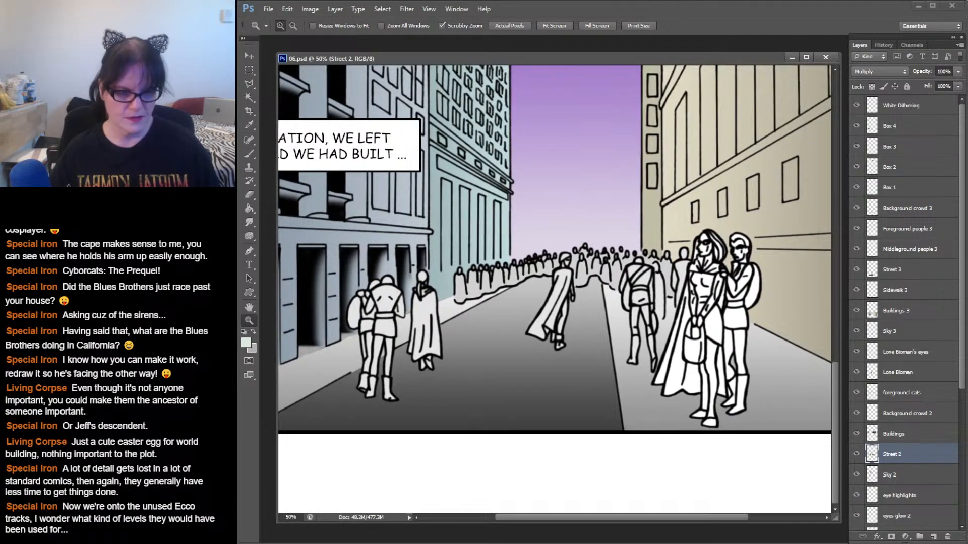
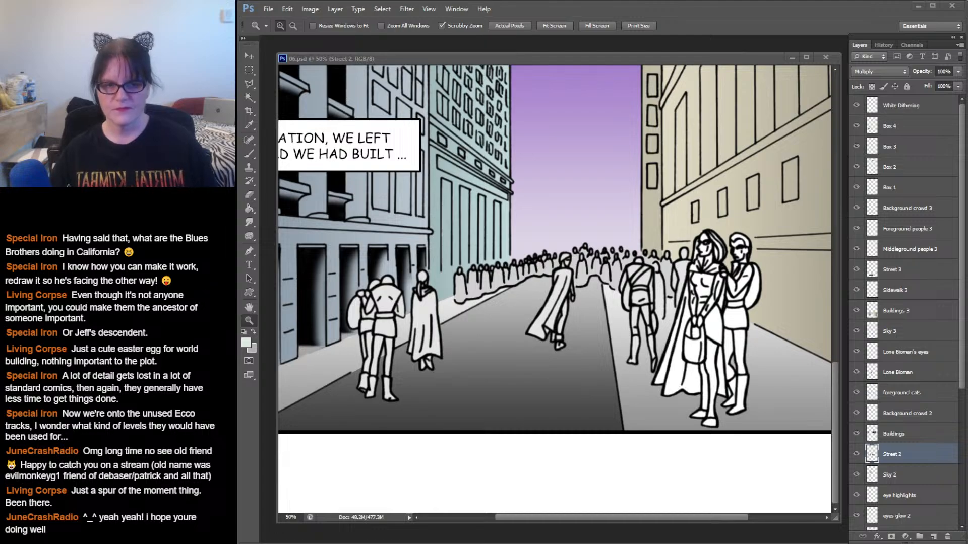
- Check what the Street 3, Middleground people 3, Foreground people 3 and Background crowd 3 layers contain by hiding and showing each one
{"action": "key", "text": "alt+Tab"}
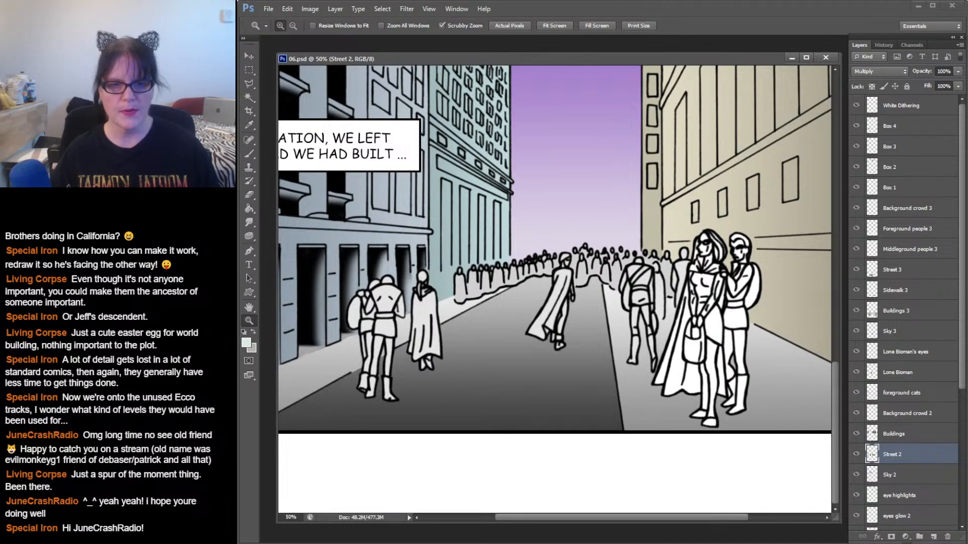
{"action": "left_click", "coordinate": [856, 269]}
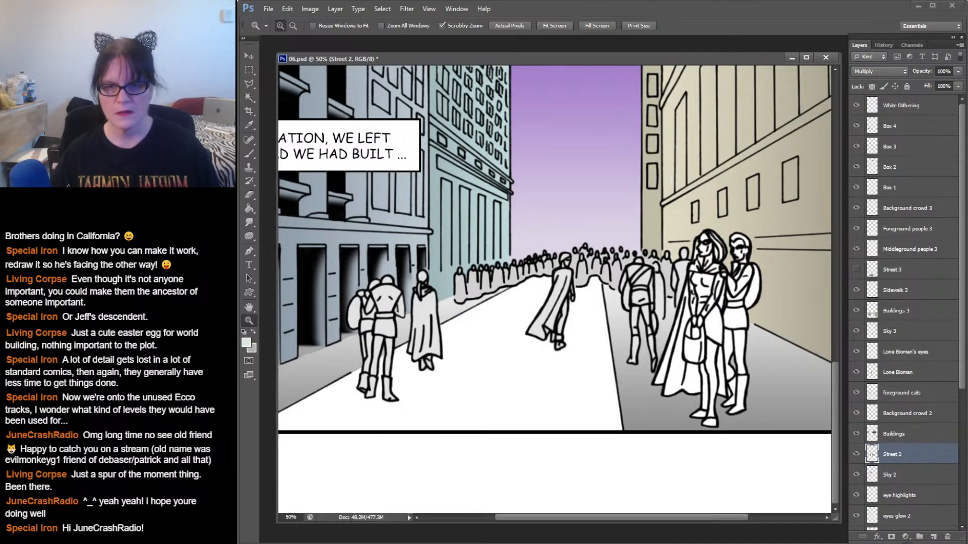
{"action": "left_click", "coordinate": [856, 270]}
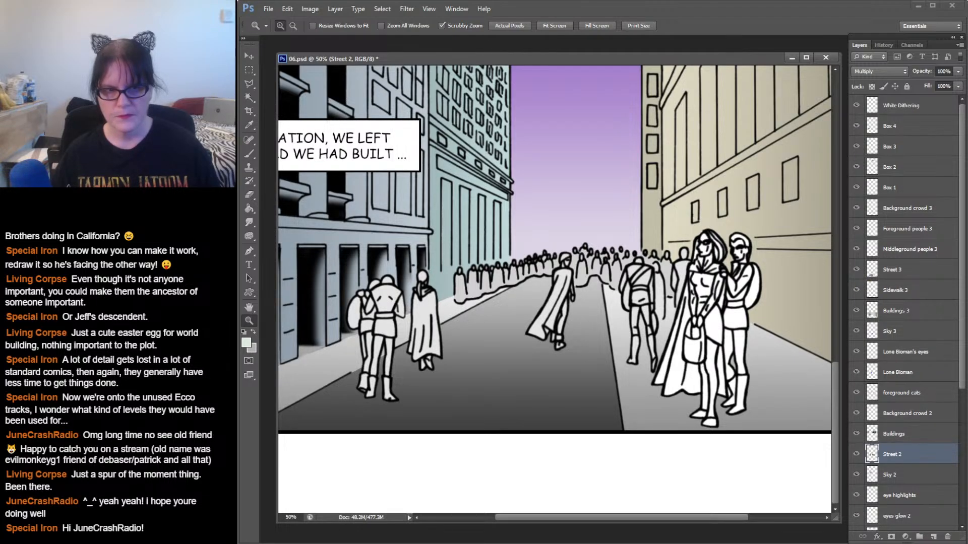
{"action": "left_click", "coordinate": [910, 249]}
{"action": "left_click", "coordinate": [856, 249]}
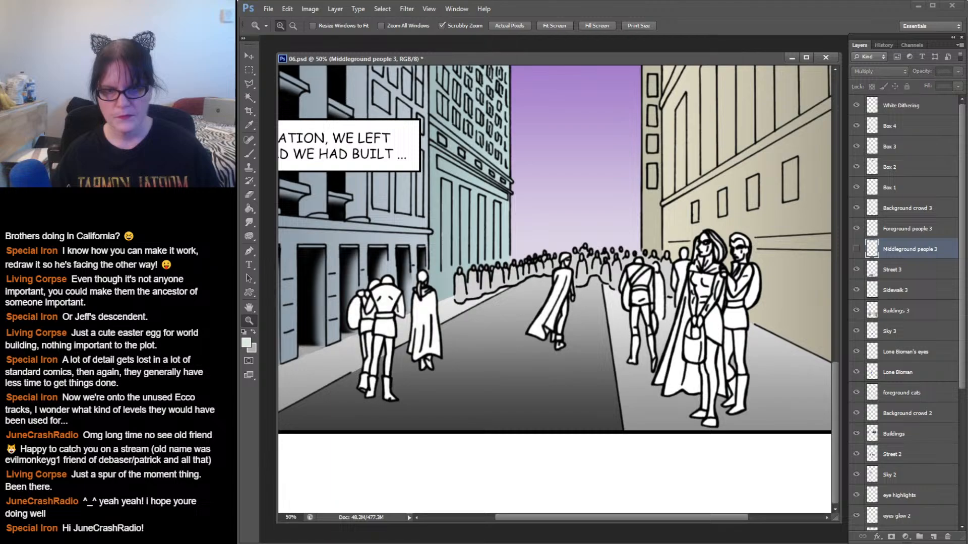
{"action": "left_click", "coordinate": [856, 249]}
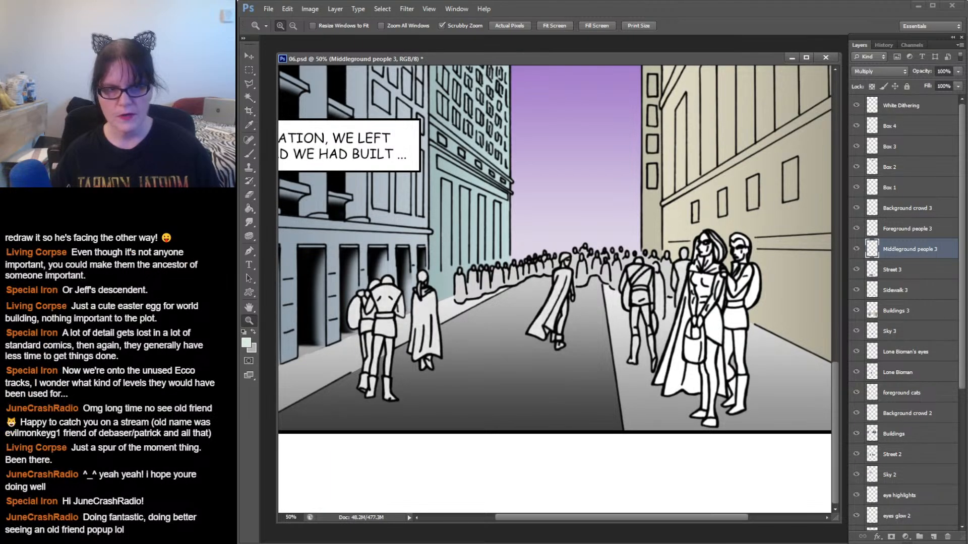
{"action": "left_click", "coordinate": [856, 228]}
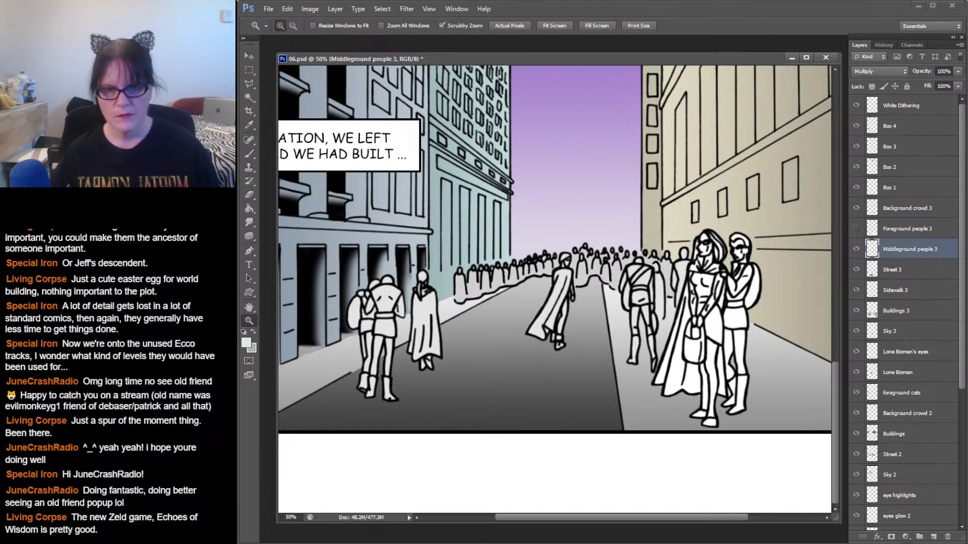
{"action": "left_click", "coordinate": [856, 228]}
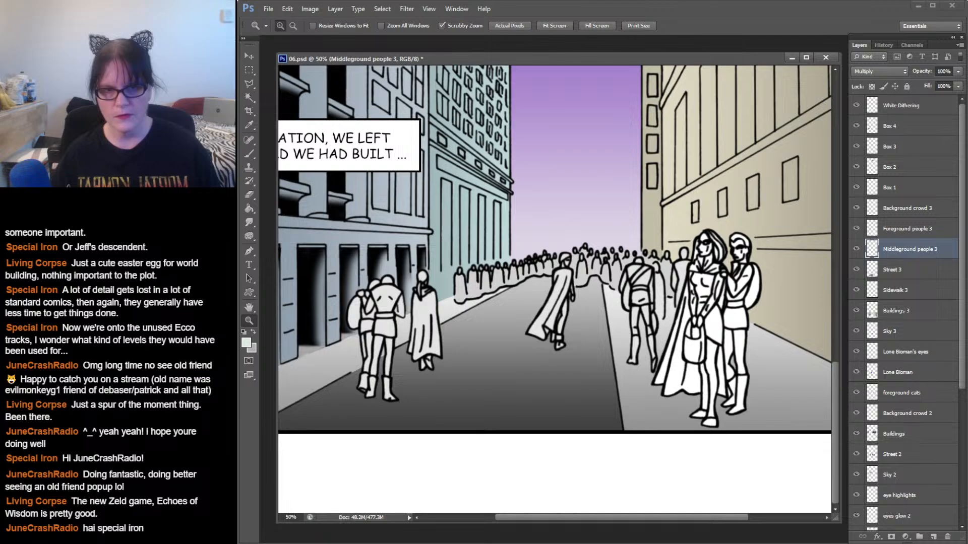
{"action": "left_click", "coordinate": [856, 207]}
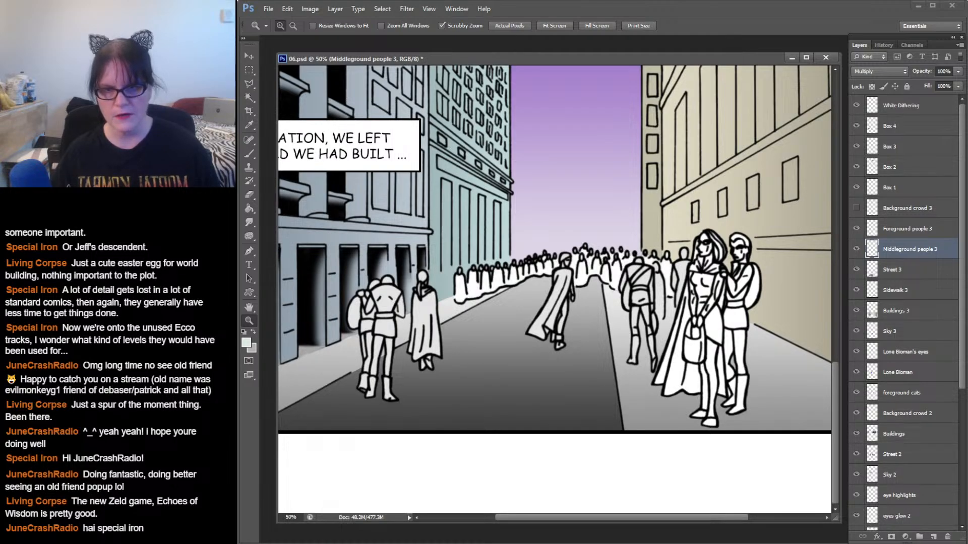
{"action": "left_click", "coordinate": [856, 208]}
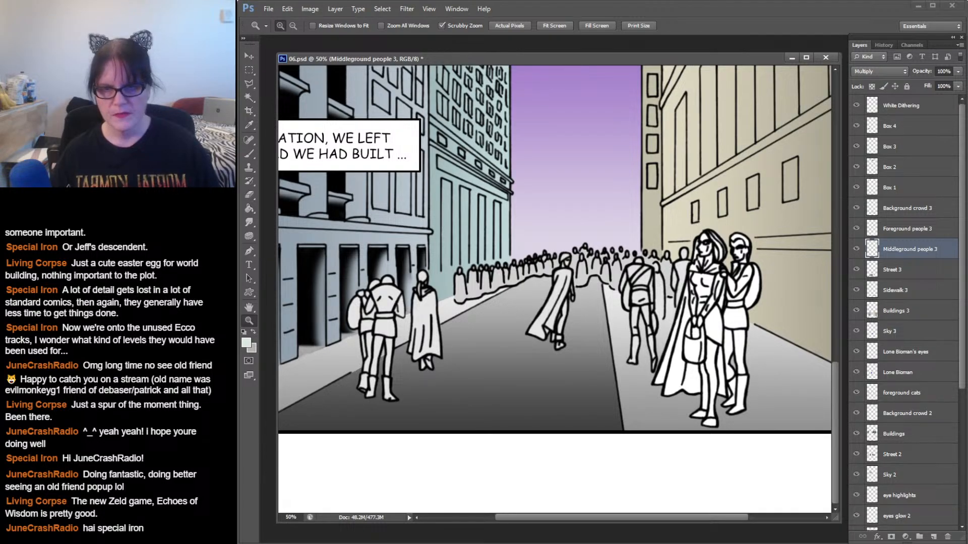
- Compare which figures belong to Middleground people 3 and Foreground people 3 by loading each layer's contents as a selection
{"action": "left_click_drag", "start_coordinate": [902, 249], "coordinate": [902, 241]}
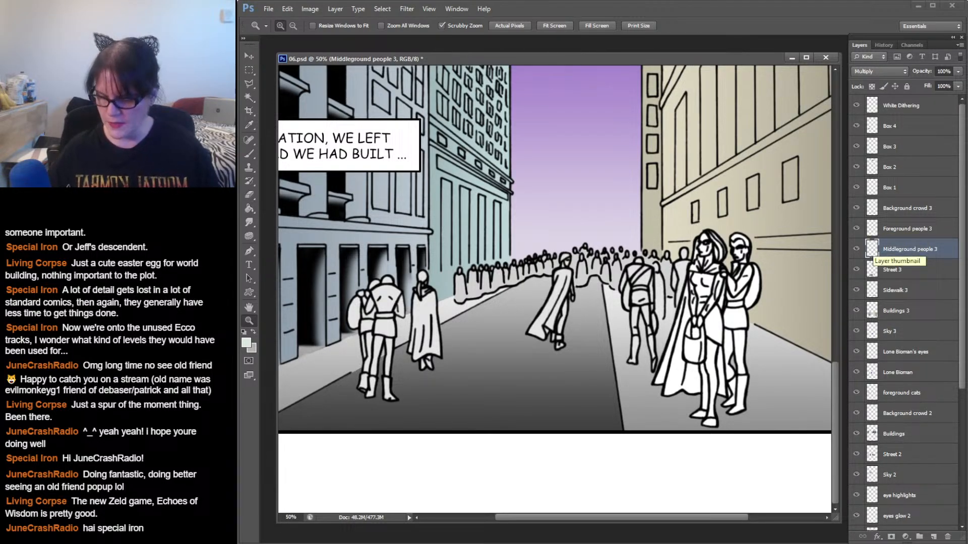
{"action": "left_click", "coordinate": [872, 249], "text": "ctrl"}
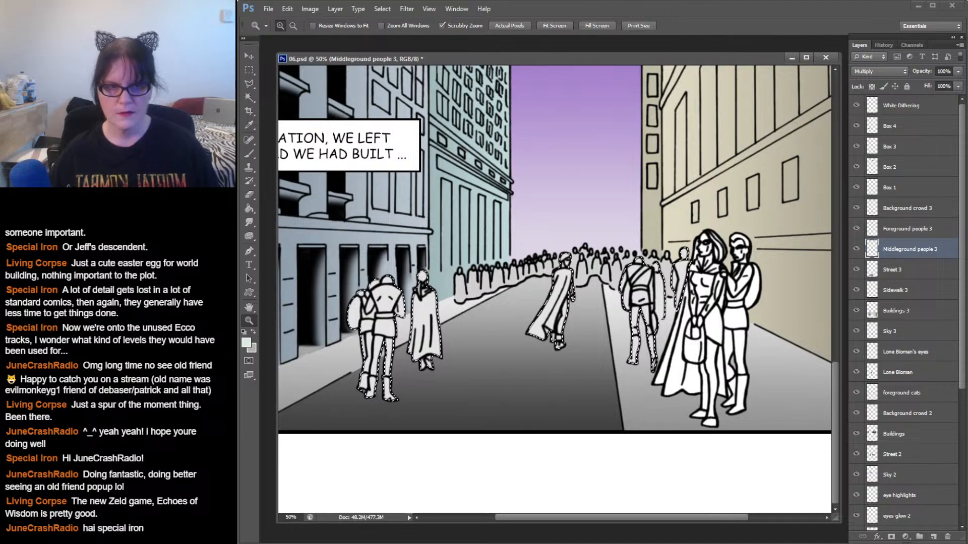
{"action": "left_click", "coordinate": [907, 229]}
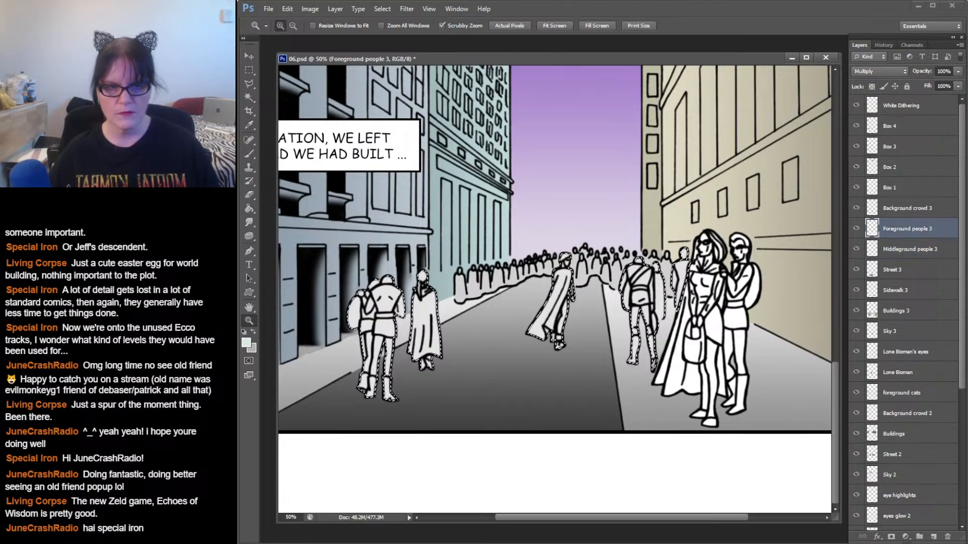
{"action": "left_click", "coordinate": [872, 229], "text": "ctrl+shift"}
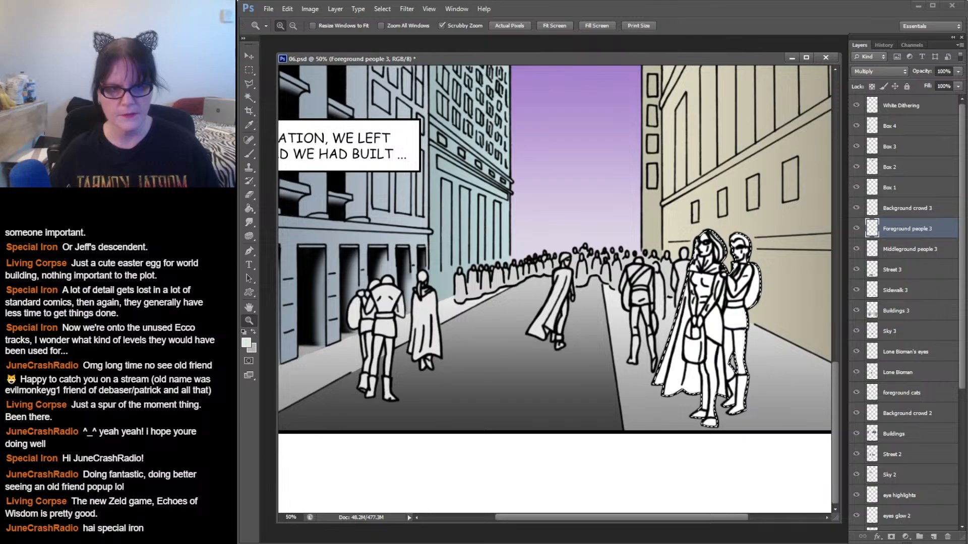
- Make the Middleground people 3 layer active, load its contents as a selection and save the page
{"action": "left_click", "coordinate": [910, 249]}
{"action": "left_click", "coordinate": [872, 249], "text": "ctrl"}
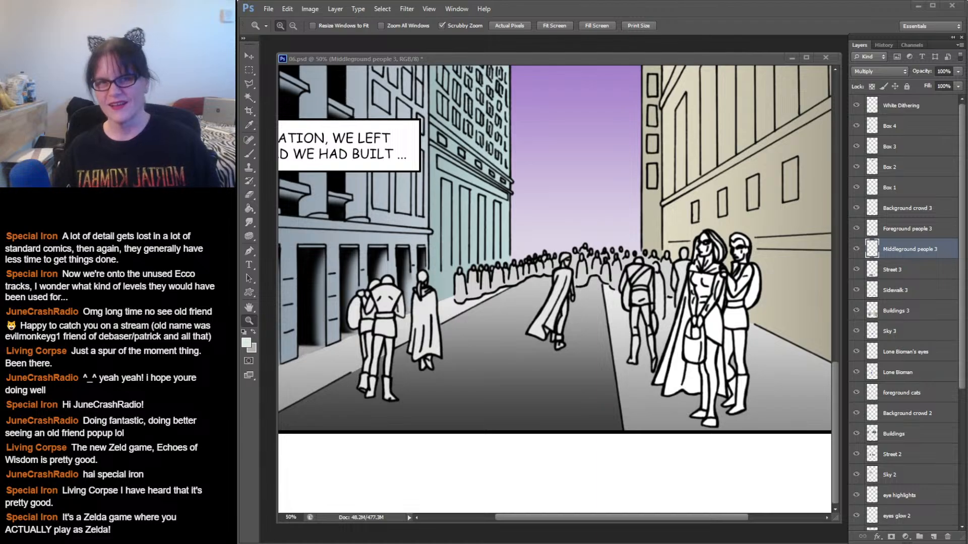
{"action": "left_click", "coordinate": [705, 57]}
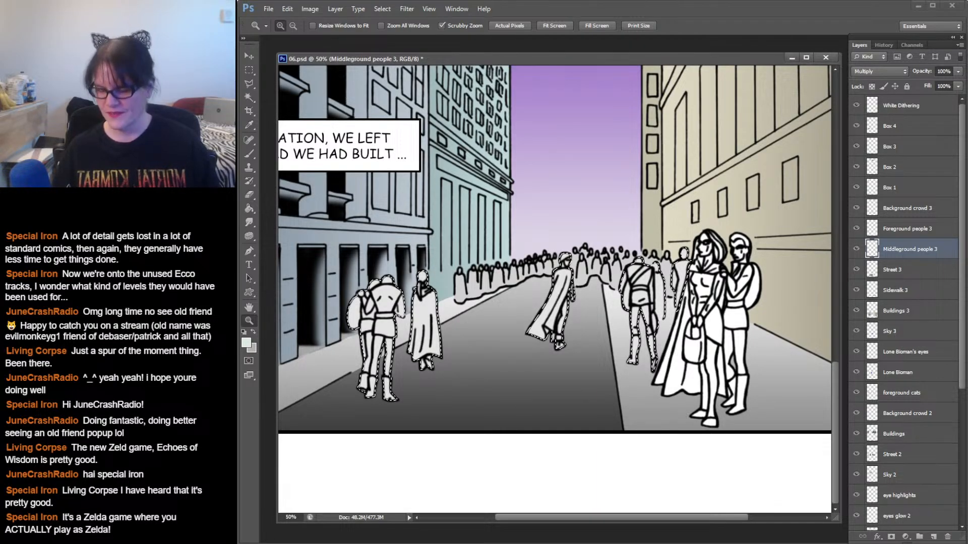
{"action": "key", "text": "ctrl+s"}
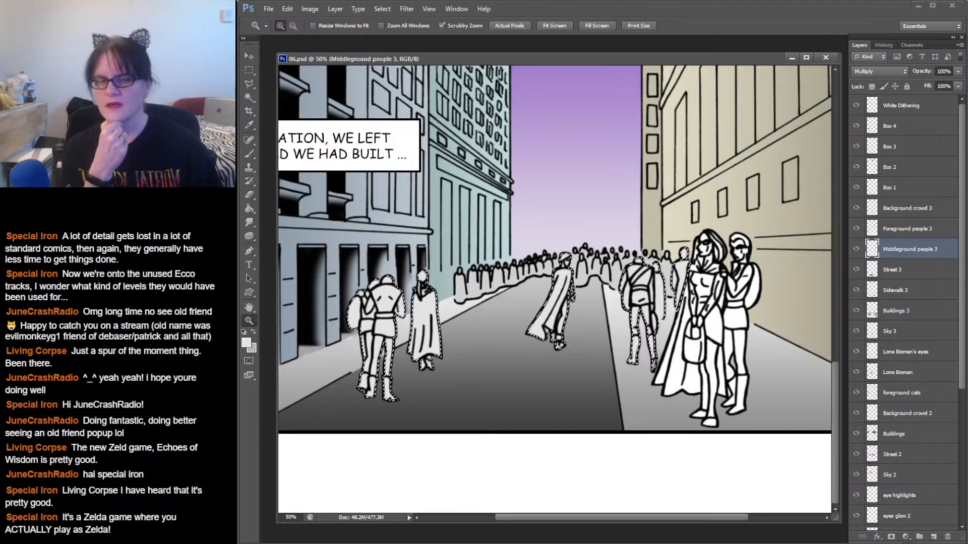
{"action": "scroll", "coordinate": [555, 289], "scroll_direction": "up", "scroll_amount": 16}
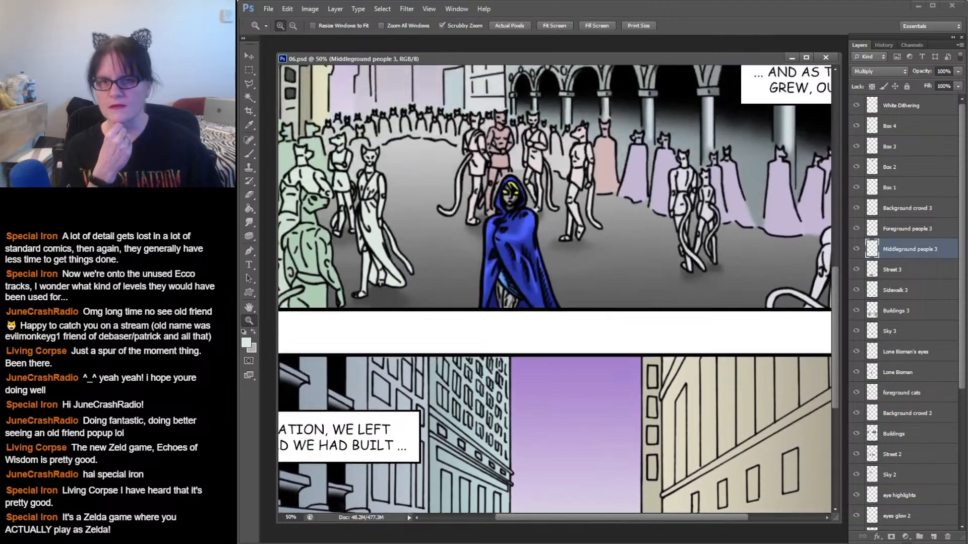
{"action": "scroll", "coordinate": [555, 289], "scroll_direction": "down", "scroll_amount": 14}
{"action": "scroll", "coordinate": [554, 289], "scroll_direction": "down", "scroll_amount": 2}
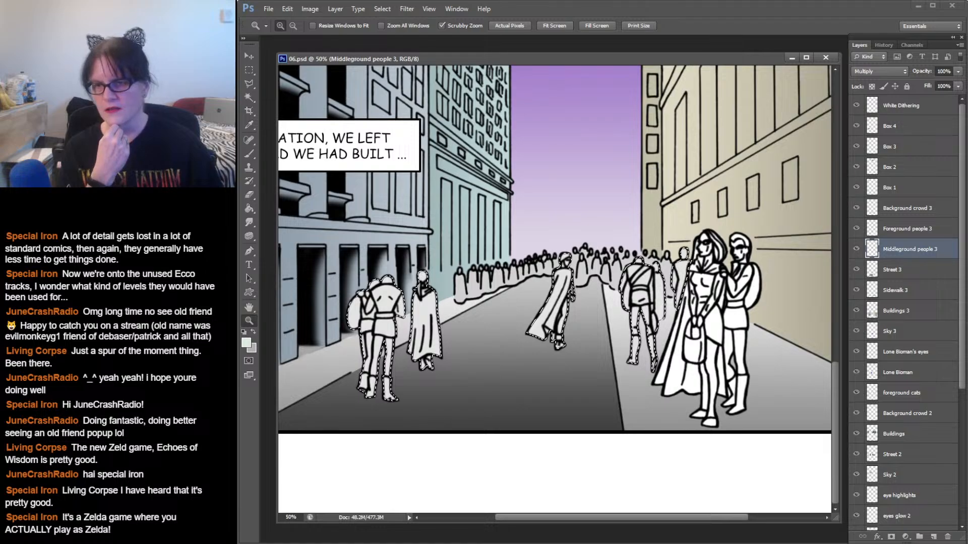
- Set up the Brush tool with the hard round 24 px tip for colouring the couple beside the caped figure
{"action": "left_click", "coordinate": [391, 317]}
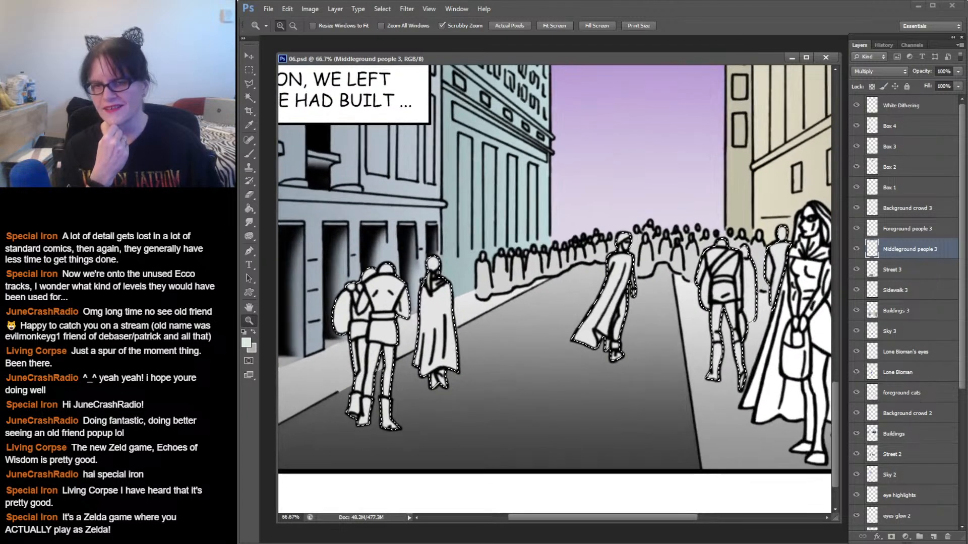
{"action": "left_click", "coordinate": [390, 316]}
{"action": "left_click", "coordinate": [391, 313]}
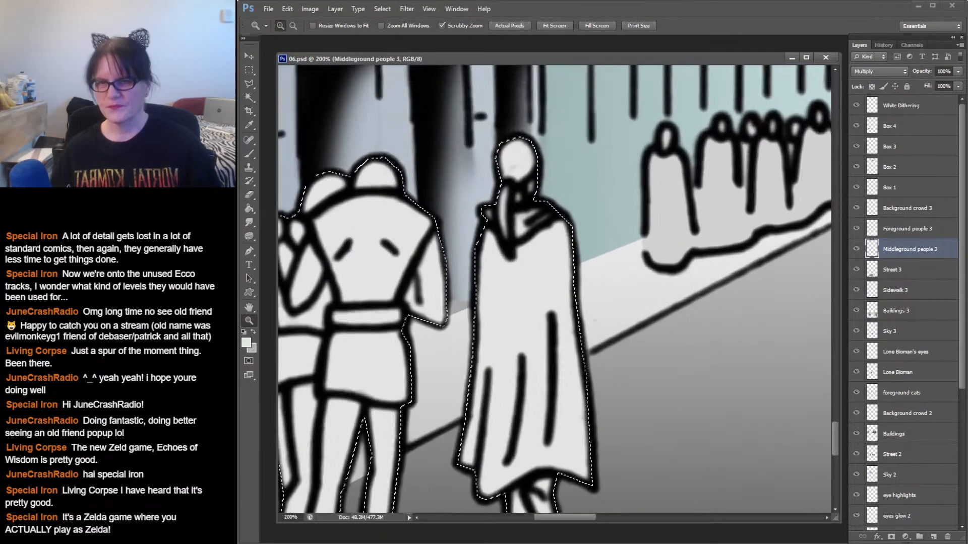
{"action": "left_click", "coordinate": [396, 310], "text": "alt"}
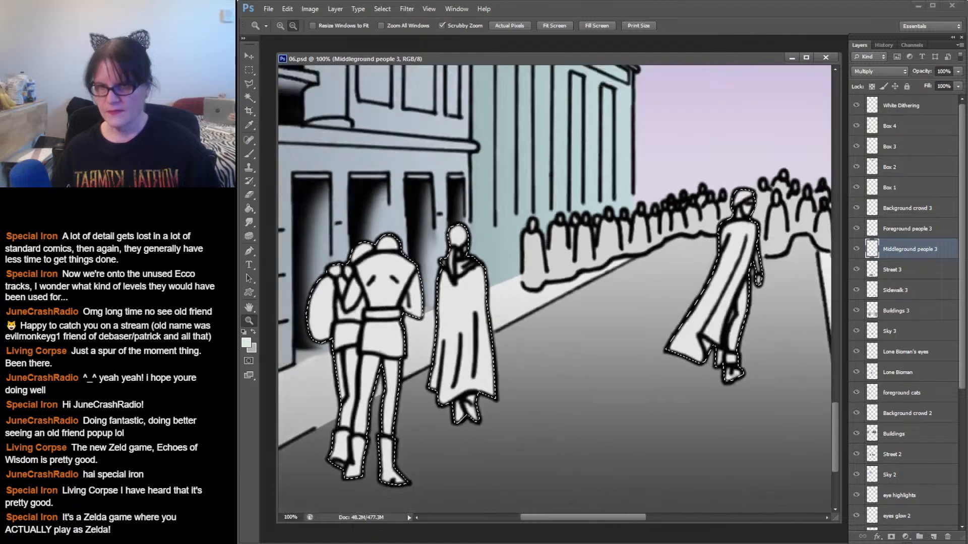
{"action": "left_click_drag", "start_coordinate": [396, 310], "coordinate": [509, 240]}
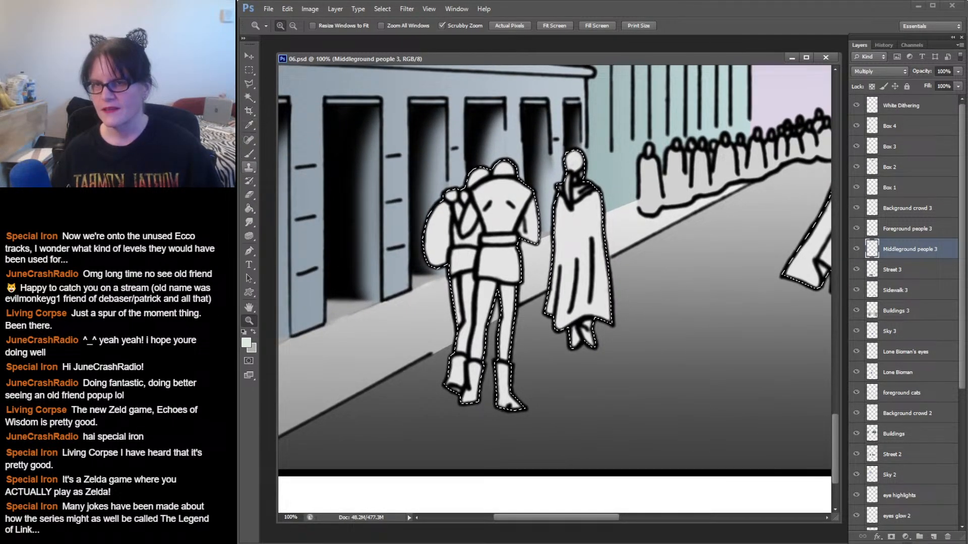
{"action": "left_click", "coordinate": [249, 153]}
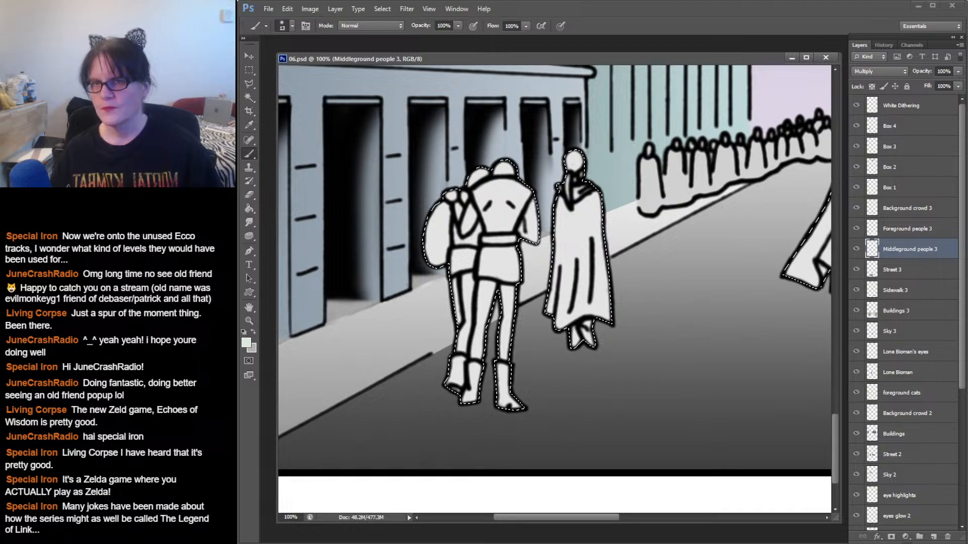
{"action": "left_click", "coordinate": [292, 25]}
{"action": "scroll", "coordinate": [302, 151], "scroll_direction": "up", "scroll_amount": 2}
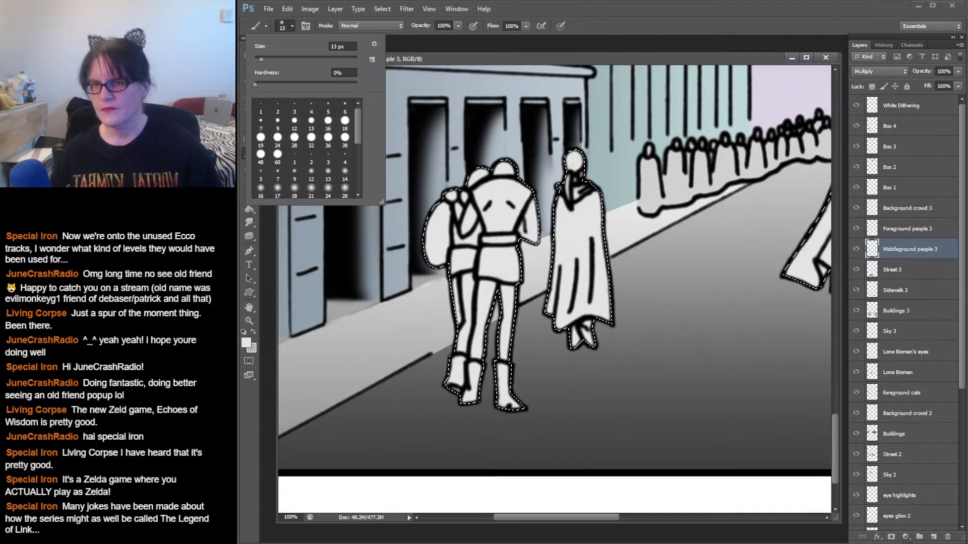
{"action": "left_click", "coordinate": [277, 157]}
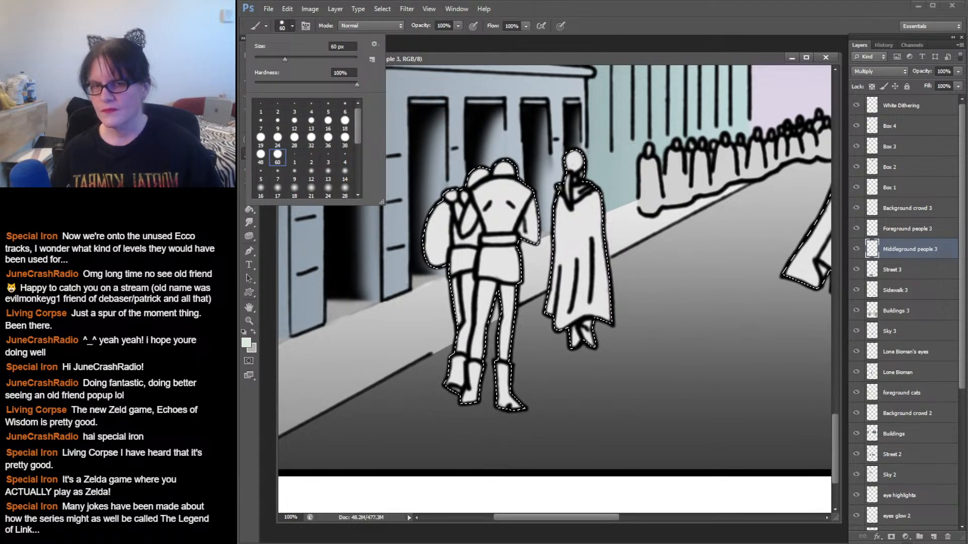
{"action": "left_click", "coordinate": [277, 140]}
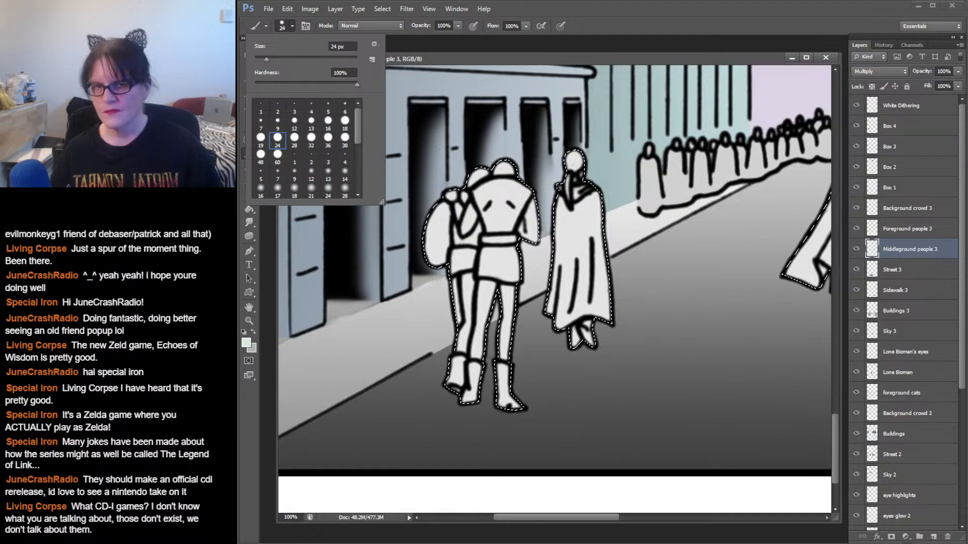
{"action": "key", "text": "Return"}
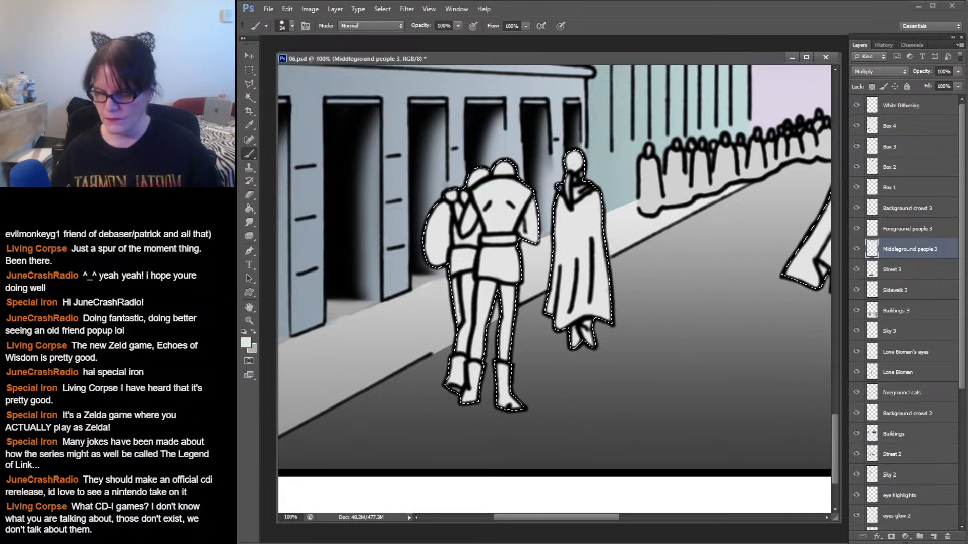
- Paint the tunic's upper part and skirt red (#c40000) on the couple's front figure, leaving the belt unpainted
{"action": "left_click", "coordinate": [246, 342]}
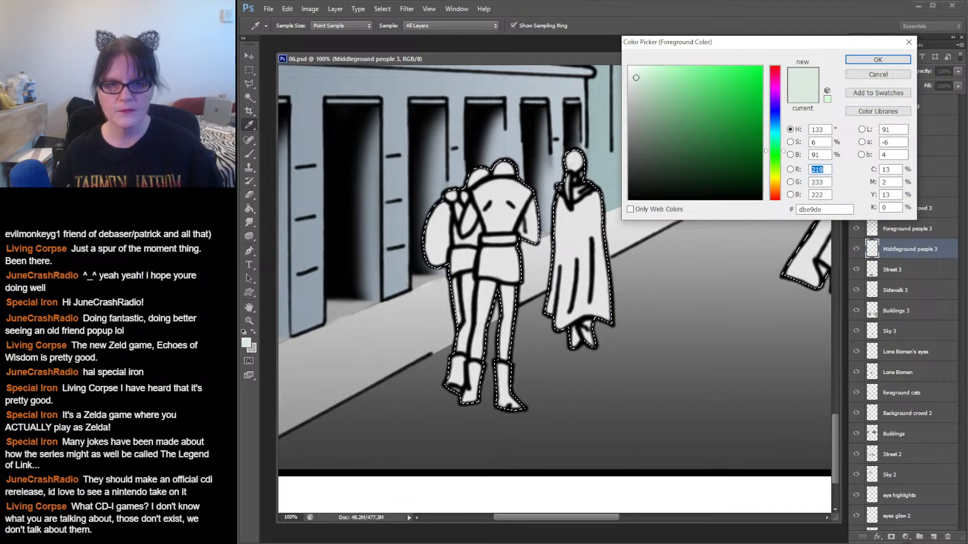
{"action": "left_click_drag", "start_coordinate": [775, 151], "coordinate": [775, 201]}
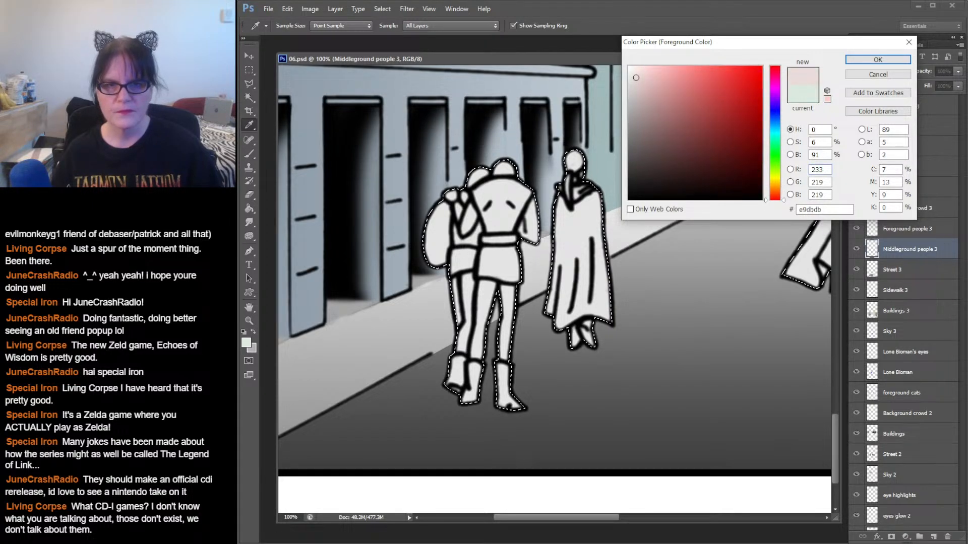
{"action": "left_click", "coordinate": [759, 89]}
{"action": "left_click_drag", "start_coordinate": [760, 89], "coordinate": [762, 89]}
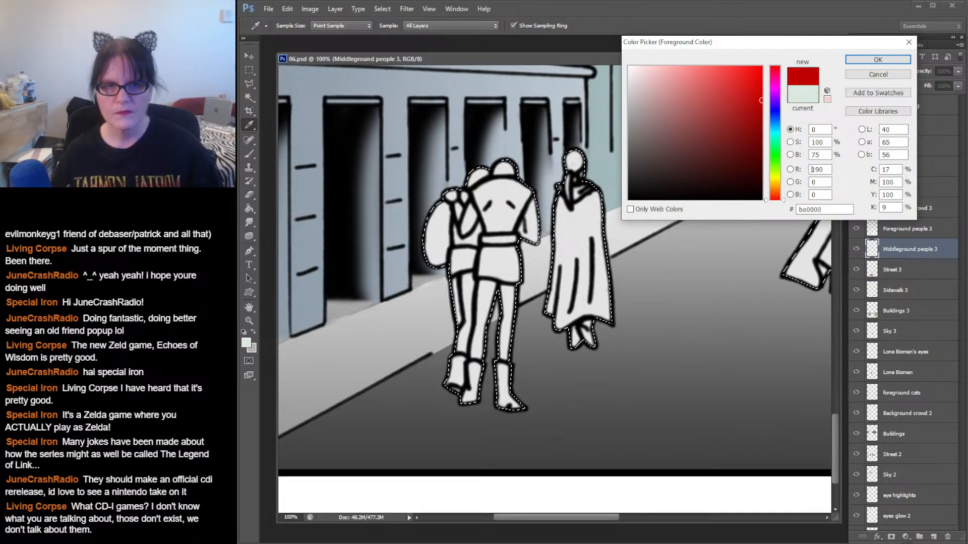
{"action": "left_click_drag", "start_coordinate": [761, 89], "coordinate": [761, 97]}
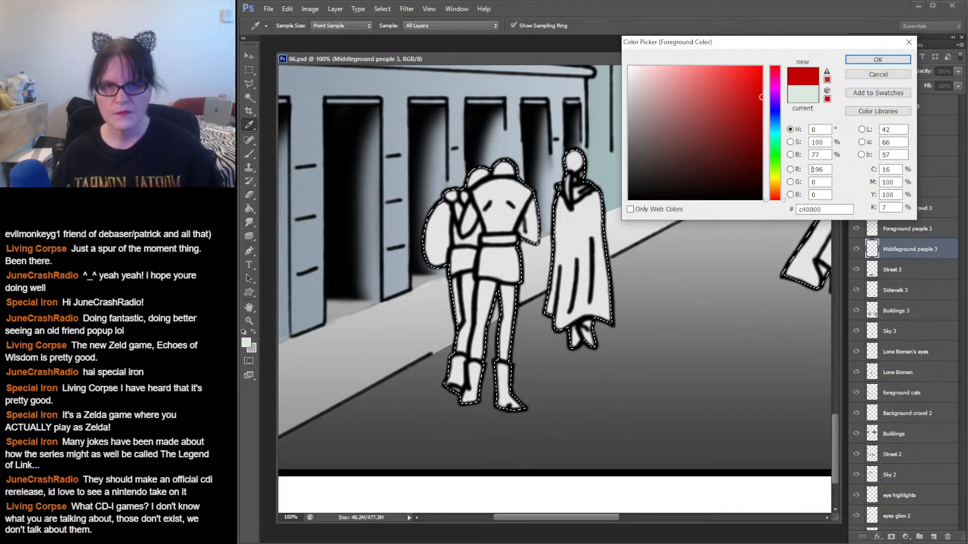
{"action": "left_click", "coordinate": [877, 60]}
{"action": "key", "text": "b"}
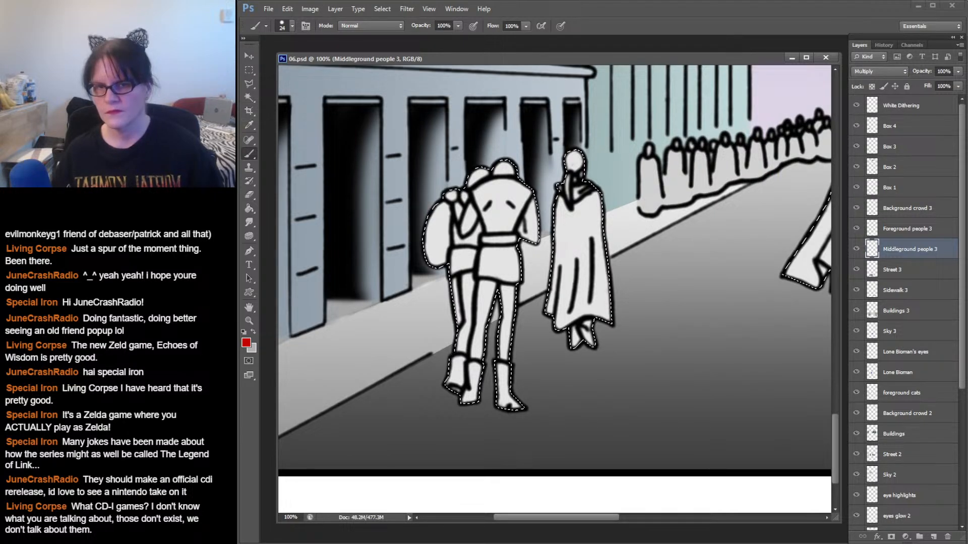
{"action": "mouse_move", "coordinate": [475, 194]}
{"action": "left_mouse_down"}
{"action": "mouse_move", "coordinate": [531, 195]}
{"action": "mouse_move", "coordinate": [512, 210]}
{"action": "mouse_move", "coordinate": [507, 230]}
{"action": "mouse_move", "coordinate": [510, 222]}
{"action": "mouse_move", "coordinate": [485, 227]}
{"action": "mouse_move", "coordinate": [485, 198]}
{"action": "mouse_move", "coordinate": [499, 192]}
{"action": "mouse_move", "coordinate": [512, 194]}
{"action": "left_mouse_up"}
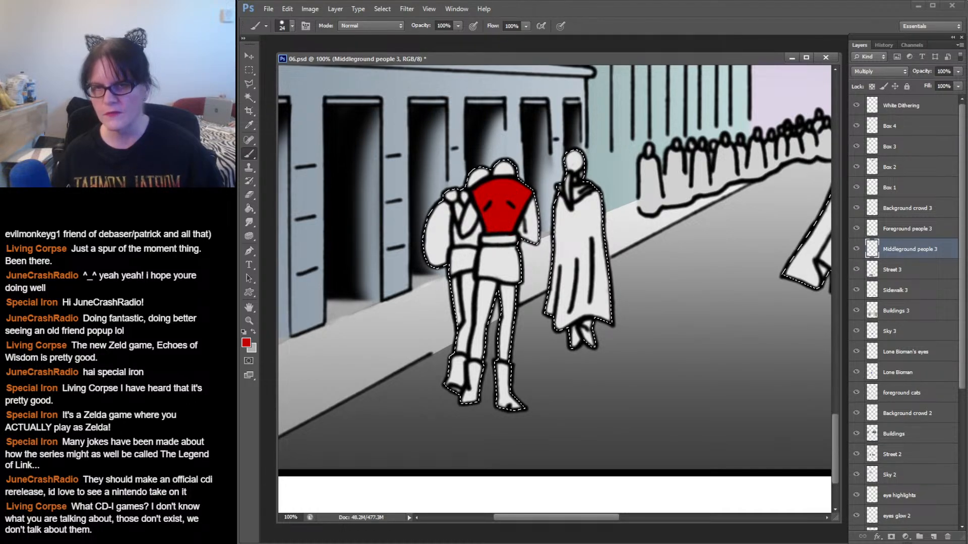
{"action": "mouse_move", "coordinate": [484, 252]}
{"action": "left_mouse_down"}
{"action": "mouse_move", "coordinate": [514, 251]}
{"action": "mouse_move", "coordinate": [503, 275]}
{"action": "left_mouse_up"}
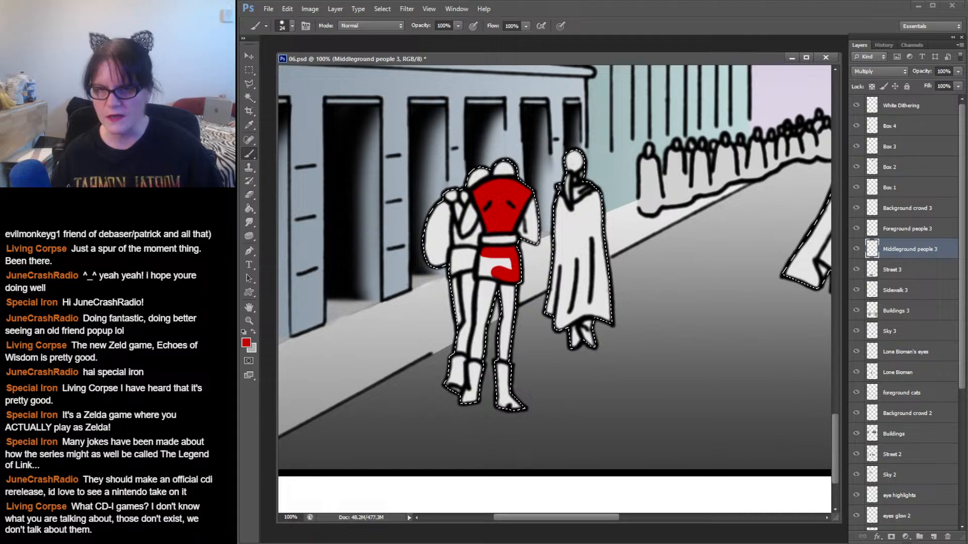
{"action": "mouse_move", "coordinate": [494, 273]}
{"action": "left_mouse_down"}
{"action": "mouse_move", "coordinate": [484, 272]}
{"action": "mouse_move", "coordinate": [510, 266]}
{"action": "left_mouse_up"}
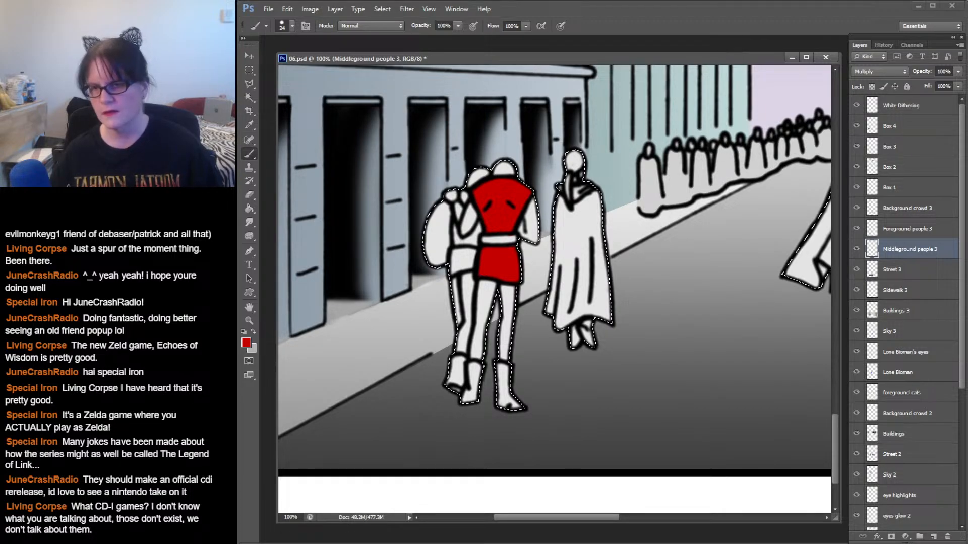
- Paint both trouser legs of the figure in the red tunic dark grey (#353535)
{"action": "left_click", "coordinate": [246, 342]}
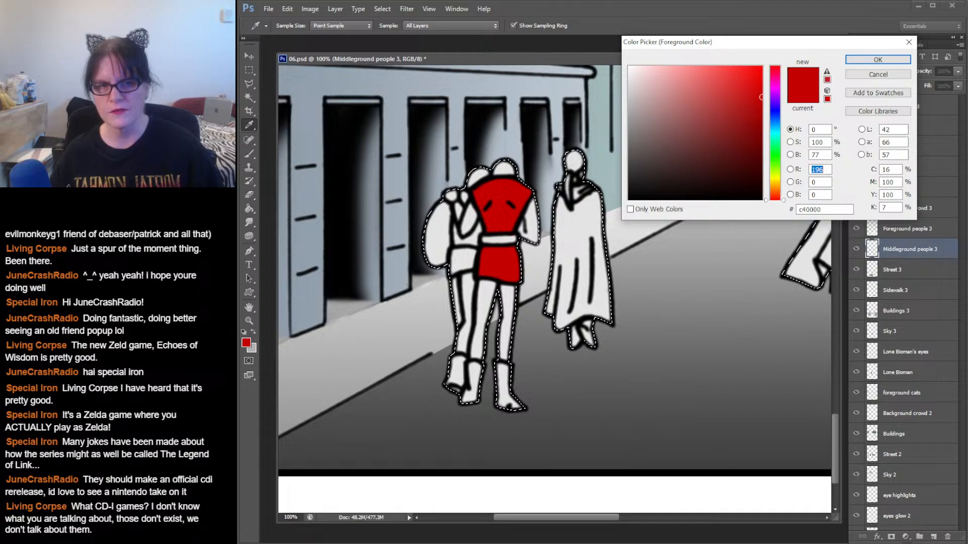
{"action": "mouse_move", "coordinate": [775, 133]}
{"action": "left_mouse_down"}
{"action": "mouse_move", "coordinate": [775, 116]}
{"action": "mouse_move", "coordinate": [707, 66]}
{"action": "left_mouse_up"}
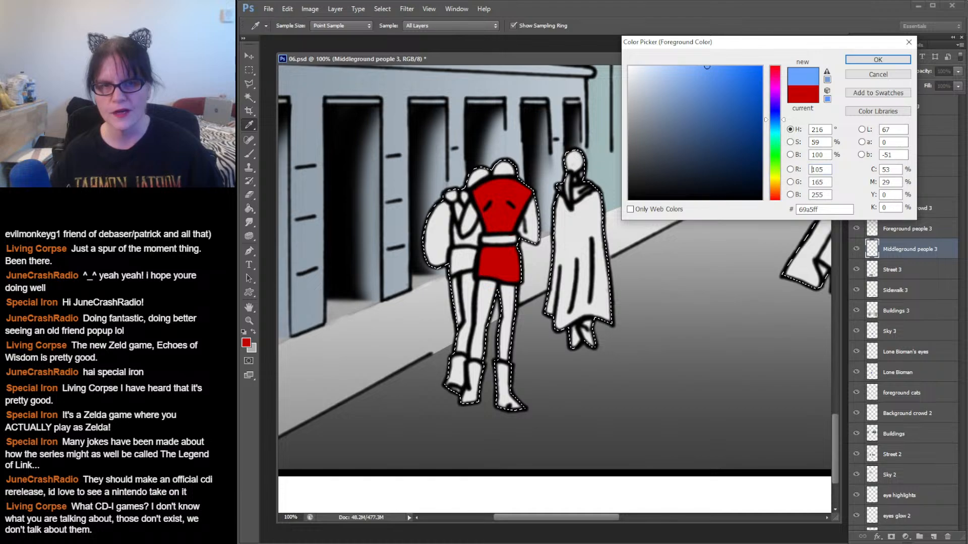
{"action": "left_click_drag", "start_coordinate": [775, 119], "coordinate": [774, 126]}
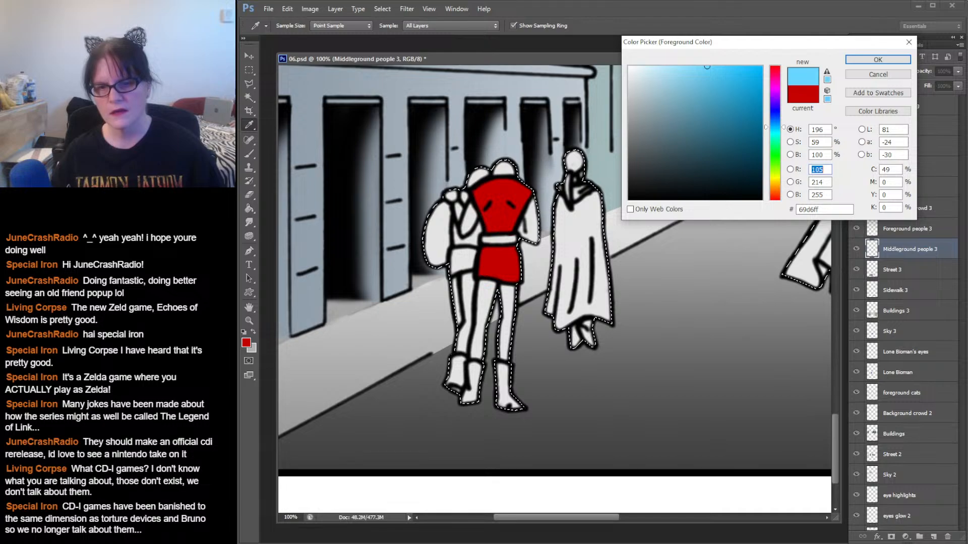
{"action": "left_click_drag", "start_coordinate": [629, 169], "coordinate": [629, 158]}
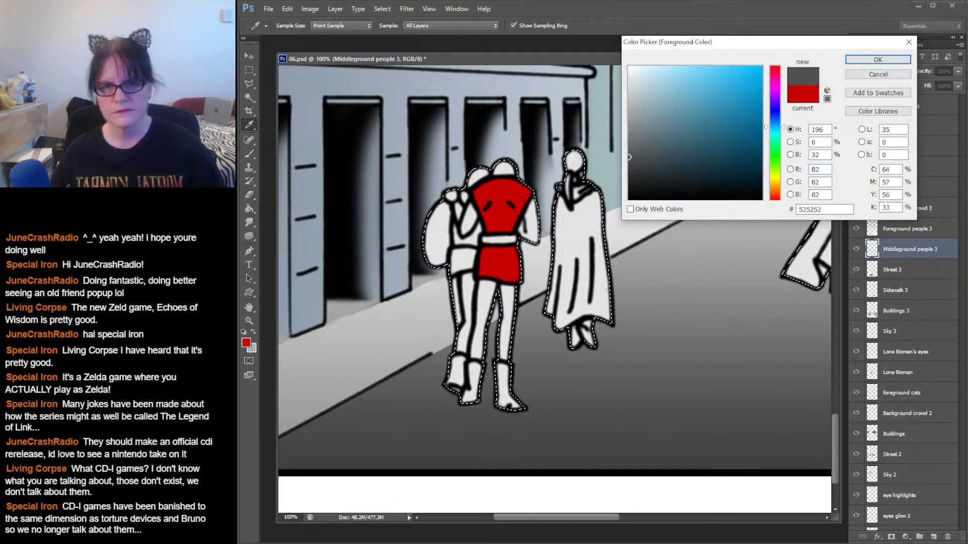
{"action": "left_click_drag", "start_coordinate": [630, 157], "coordinate": [629, 173]}
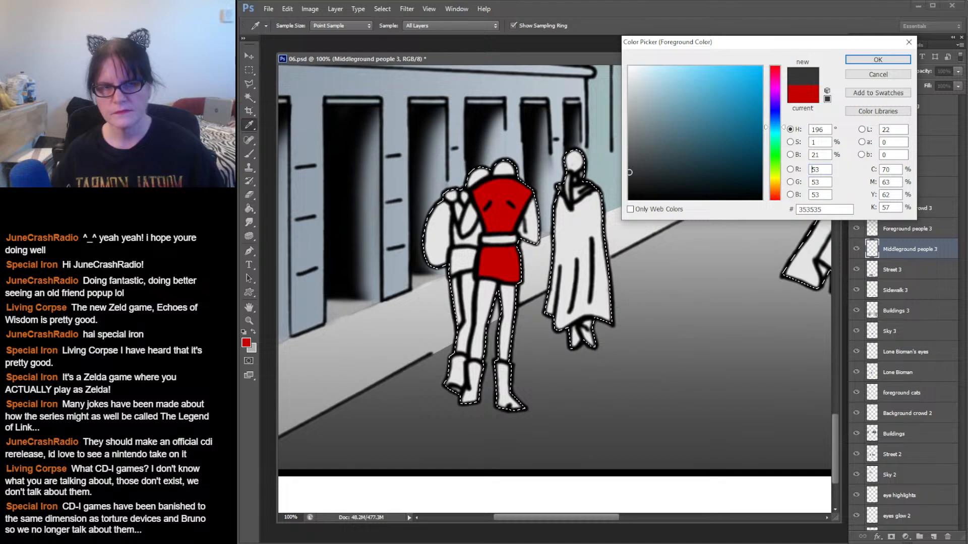
{"action": "left_click", "coordinate": [878, 60]}
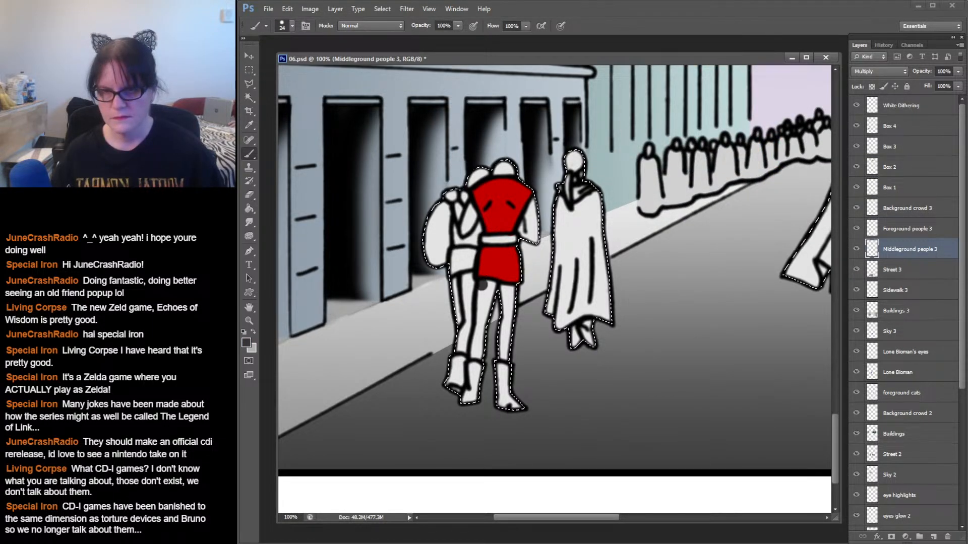
{"action": "left_click_drag", "start_coordinate": [486, 286], "coordinate": [475, 347]}
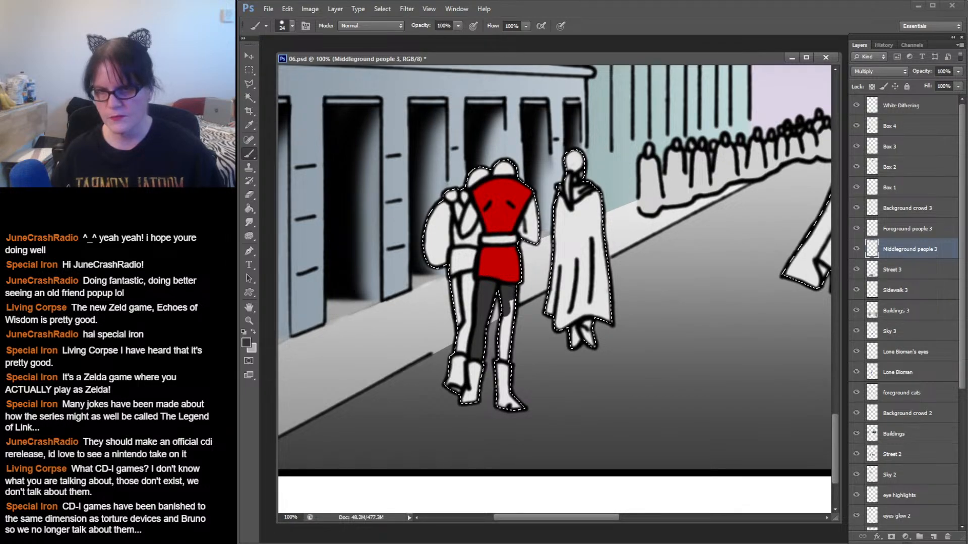
{"action": "left_click_drag", "start_coordinate": [510, 302], "coordinate": [506, 345]}
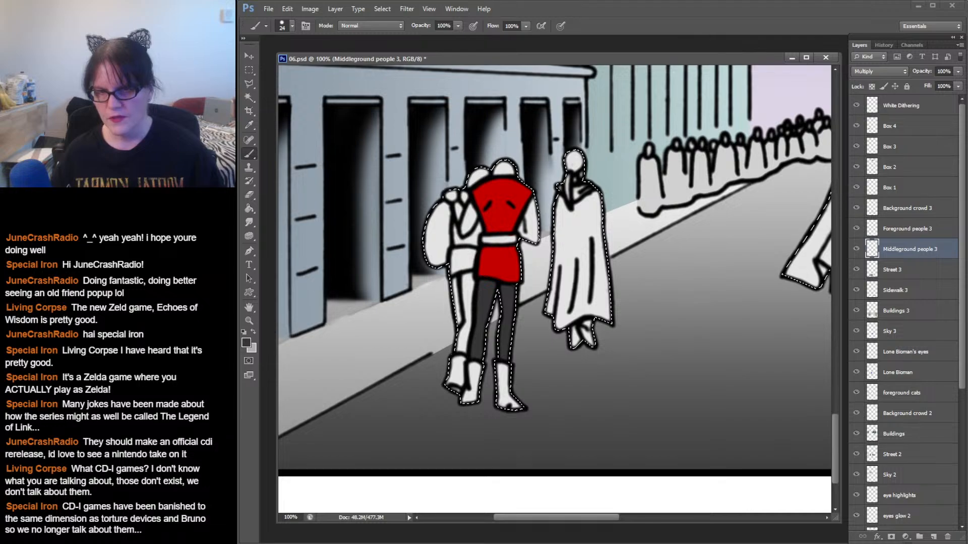
- Paint the belt and both boots of the figure in the red tunic brown (#6c3800)
{"action": "left_click", "coordinate": [246, 343]}
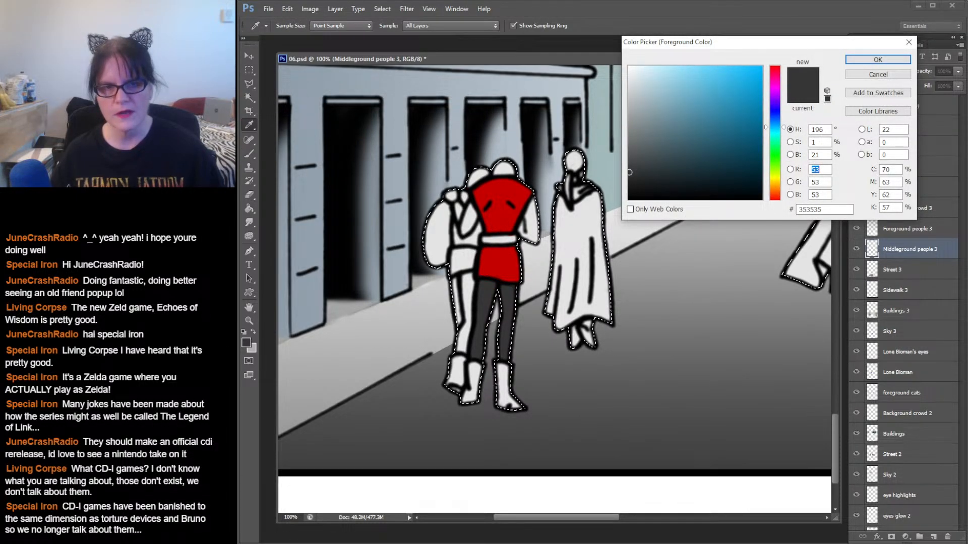
{"action": "left_click_drag", "start_coordinate": [774, 127], "coordinate": [774, 184]}
{"action": "left_click", "coordinate": [760, 145]}
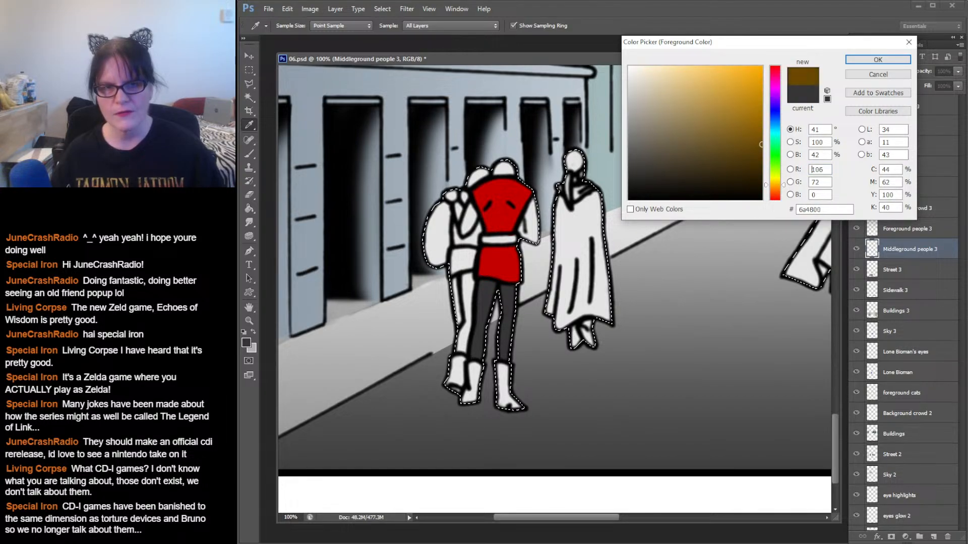
{"action": "left_click_drag", "start_coordinate": [775, 185], "coordinate": [774, 189]}
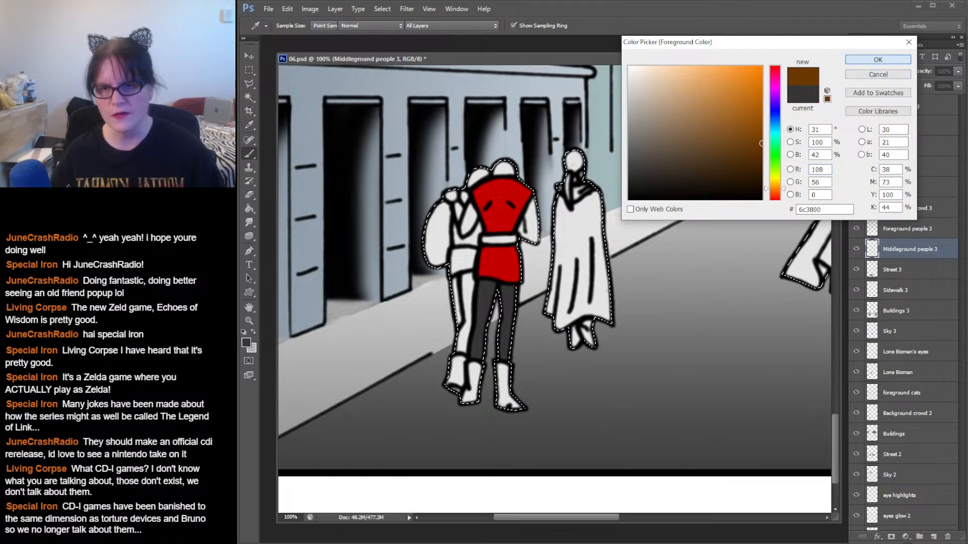
{"action": "key", "text": "Return"}
{"action": "key", "text": "b"}
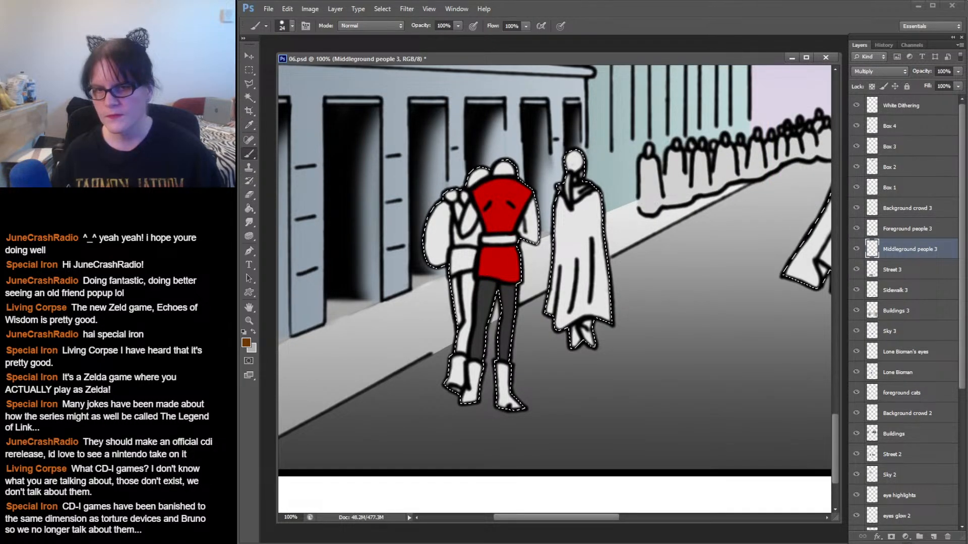
{"action": "left_click_drag", "start_coordinate": [512, 238], "coordinate": [501, 239]}
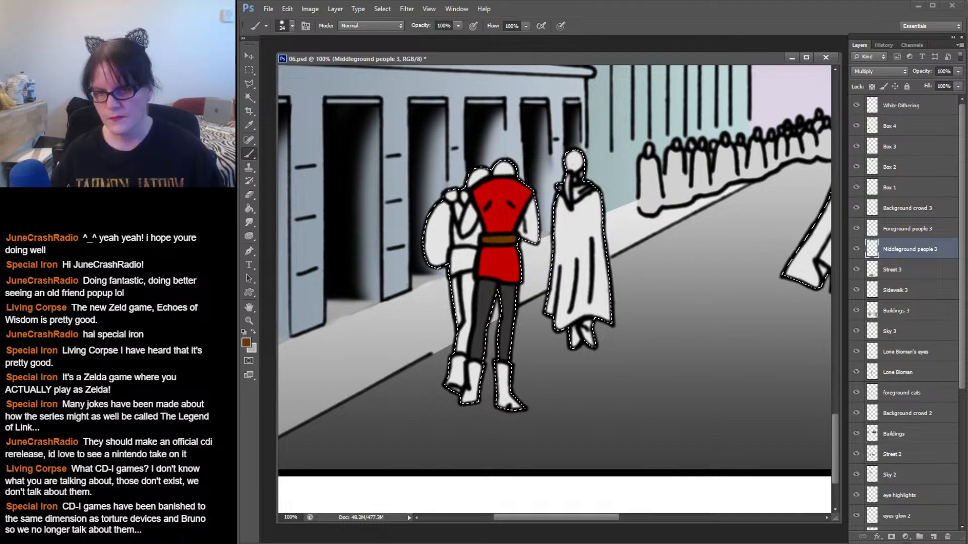
{"action": "left_click_drag", "start_coordinate": [475, 367], "coordinate": [473, 379]}
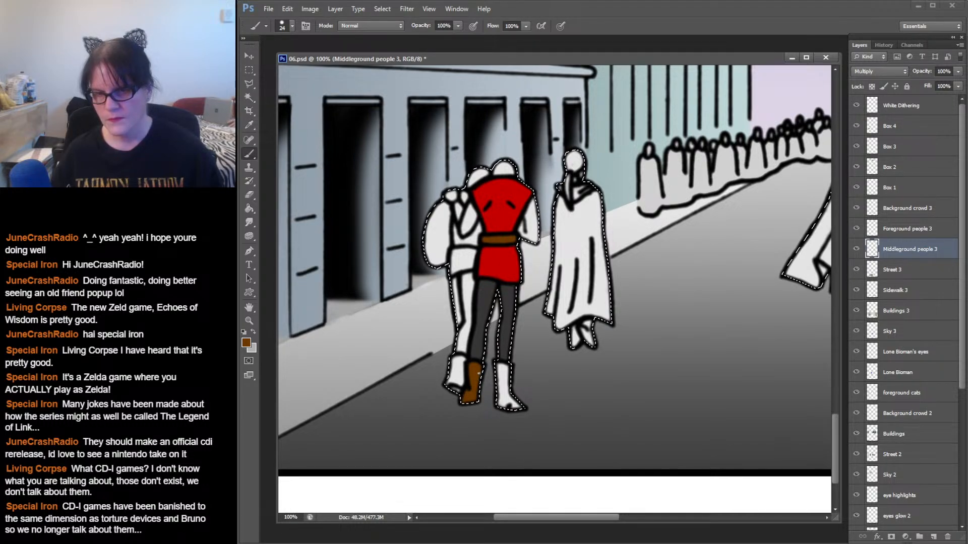
{"action": "left_click_drag", "start_coordinate": [501, 368], "coordinate": [505, 402]}
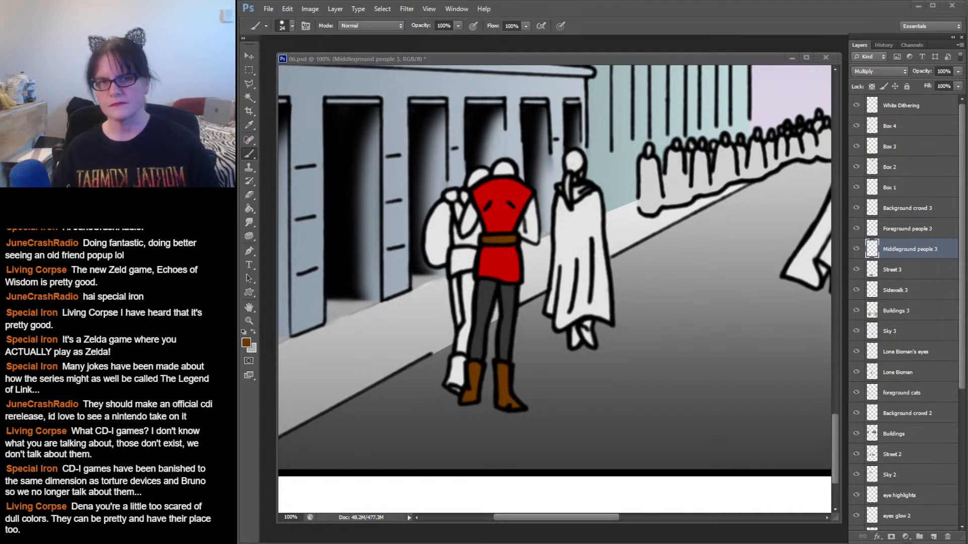
- Sample the dark grey from the trousers and paint the hair of the figure in the red tunic with it
{"action": "key", "text": "alt+Tab"}
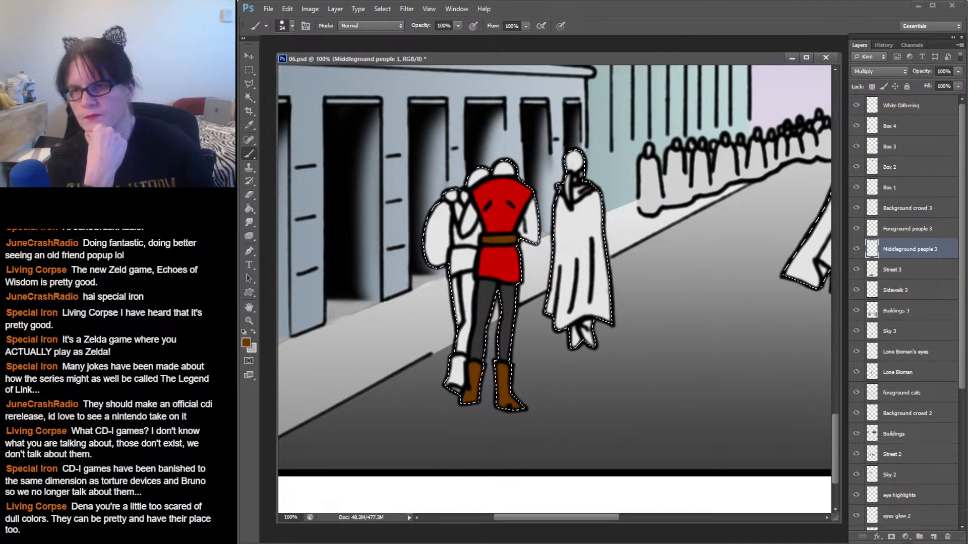
{"action": "left_click", "coordinate": [249, 125]}
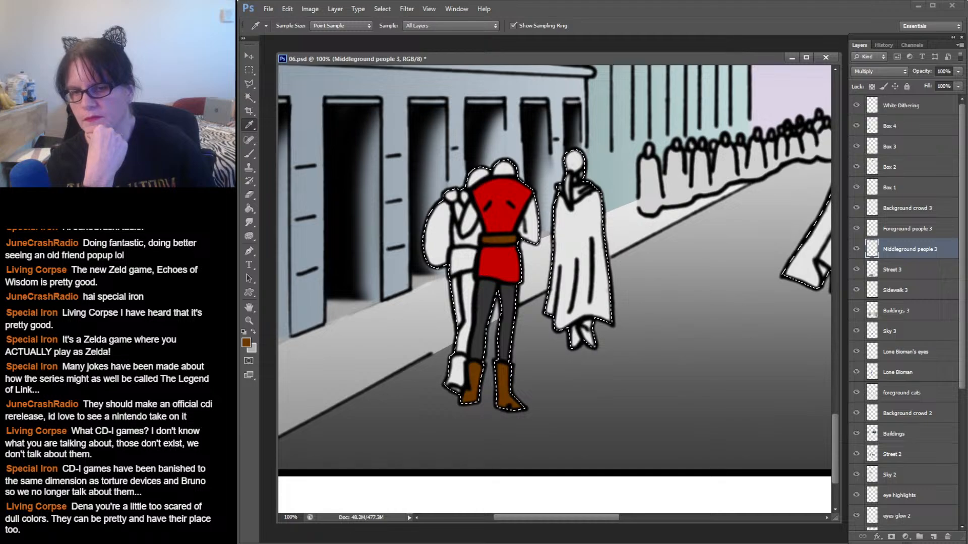
{"action": "left_click", "coordinate": [485, 305]}
{"action": "left_click", "coordinate": [249, 154]}
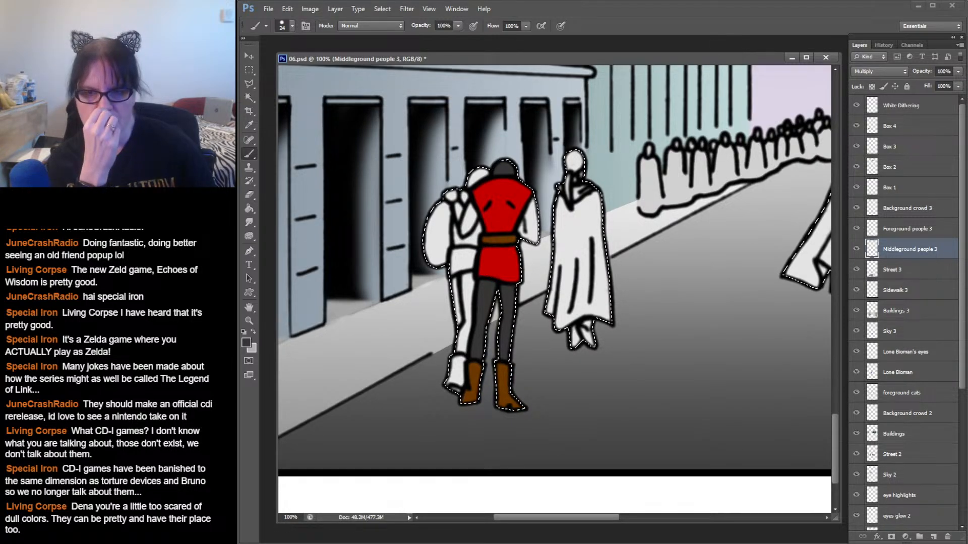
- Try painting the bare right arm of the figure in the red tunic with a peach skin colour (#ffa17c)
{"action": "scroll", "coordinate": [555, 287], "scroll_direction": "up", "scroll_amount": 15}
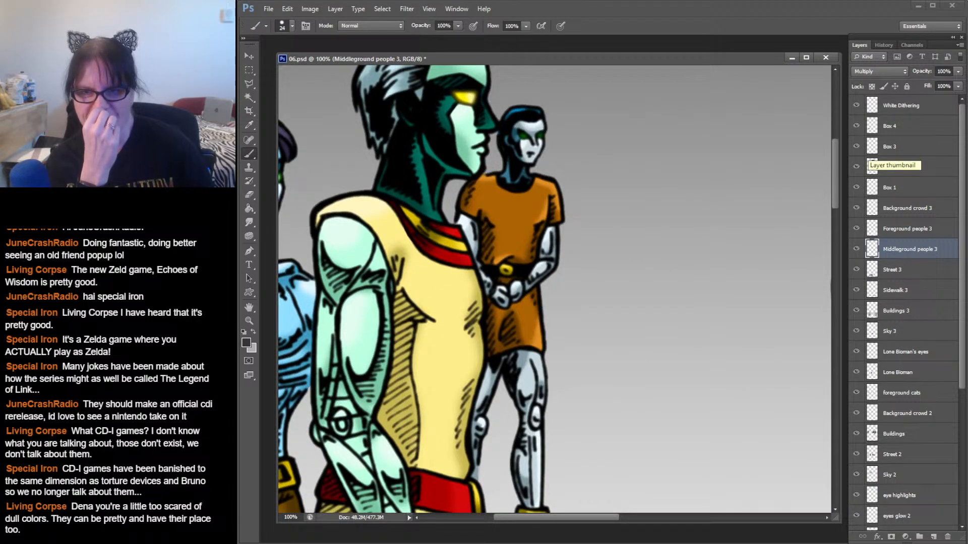
{"action": "scroll", "coordinate": [555, 287], "scroll_direction": "down", "scroll_amount": 15}
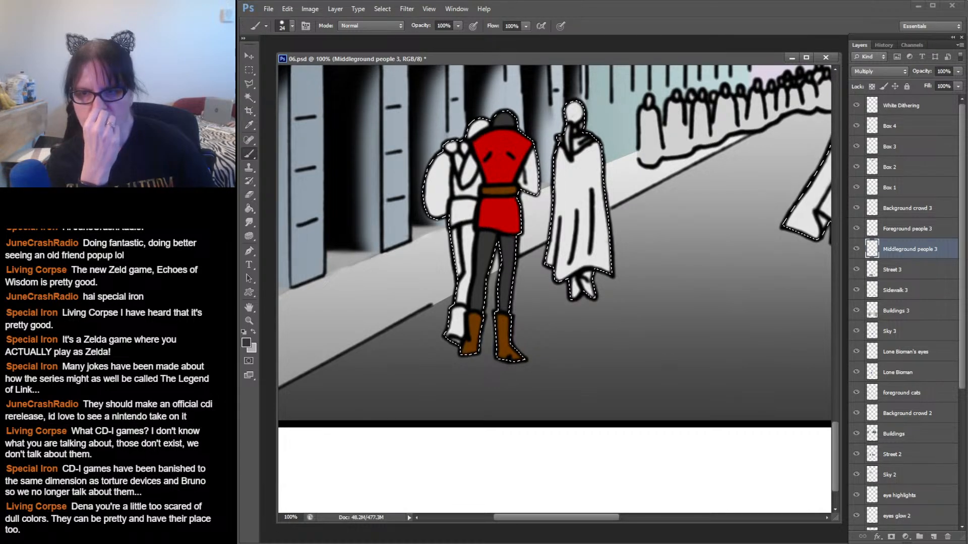
{"action": "key", "text": "i"}
{"action": "left_click", "coordinate": [246, 343]}
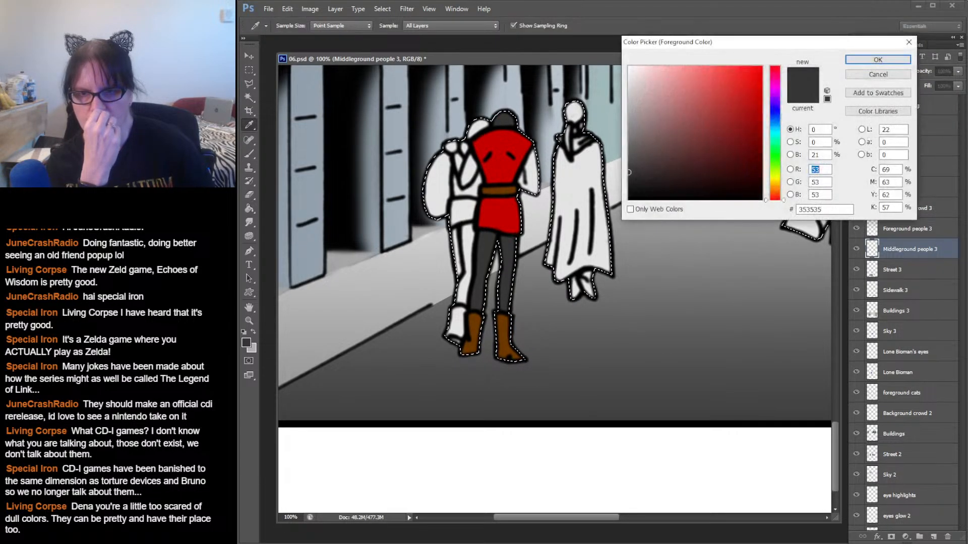
{"action": "left_click", "coordinate": [502, 169]}
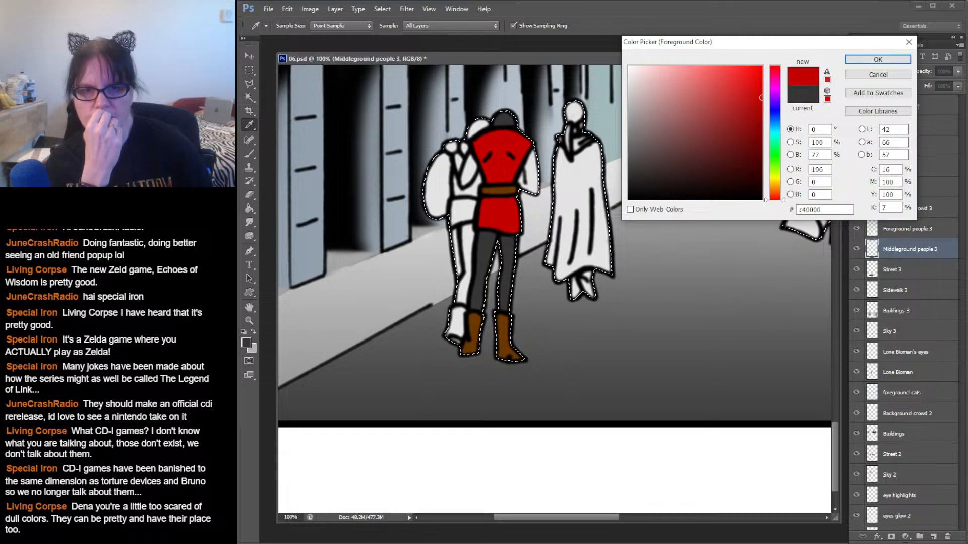
{"action": "left_click", "coordinate": [697, 66]}
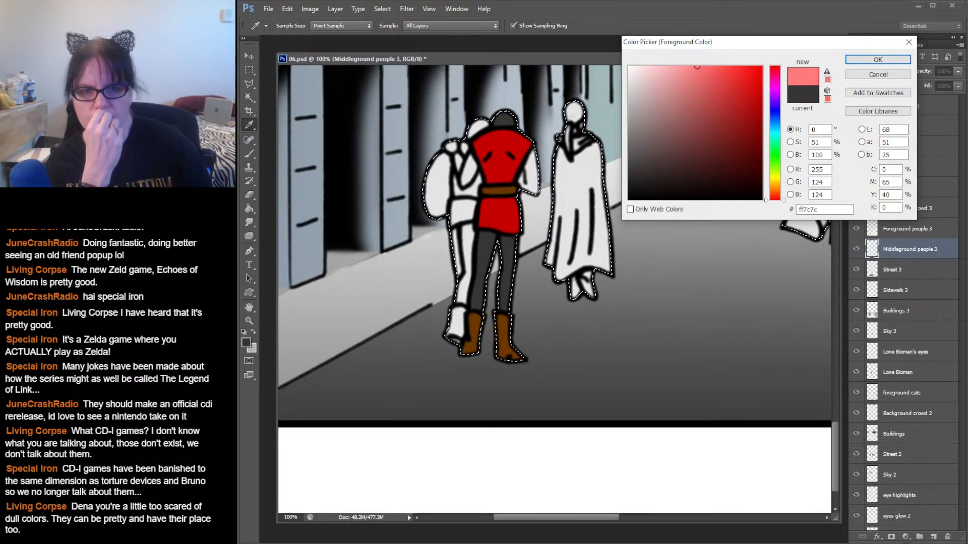
{"action": "left_click_drag", "start_coordinate": [775, 200], "coordinate": [775, 194]}
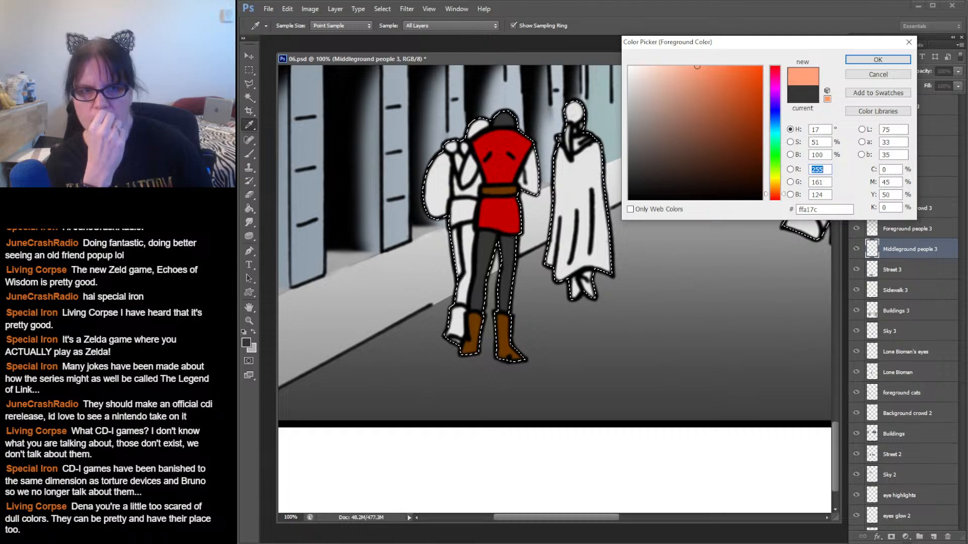
{"action": "left_click", "coordinate": [878, 59]}
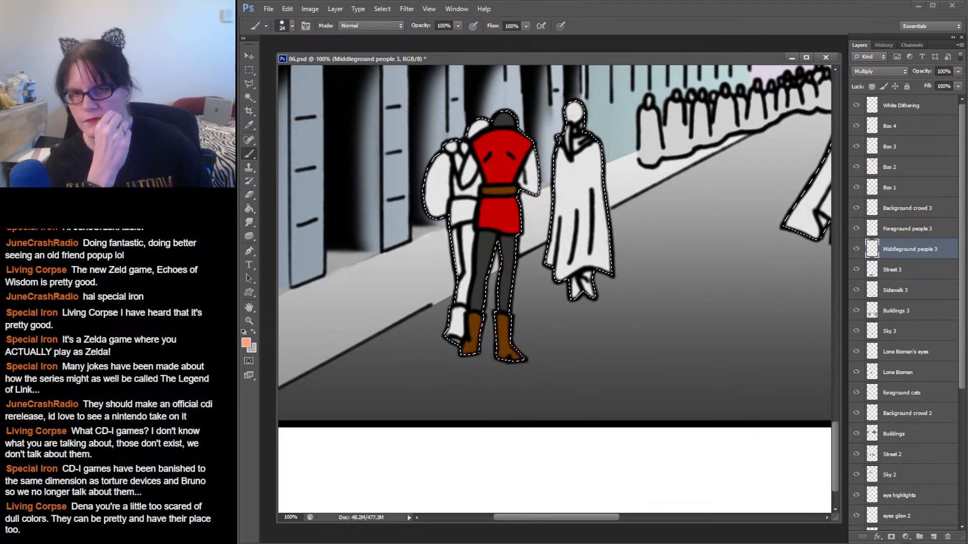
{"action": "left_click_drag", "start_coordinate": [533, 157], "coordinate": [526, 185]}
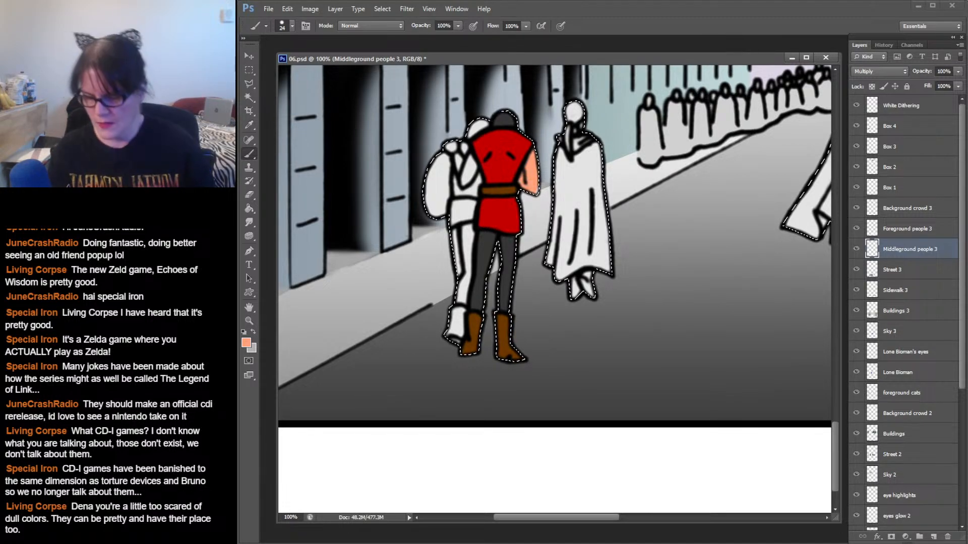
{"action": "key", "text": "ctrl+z"}
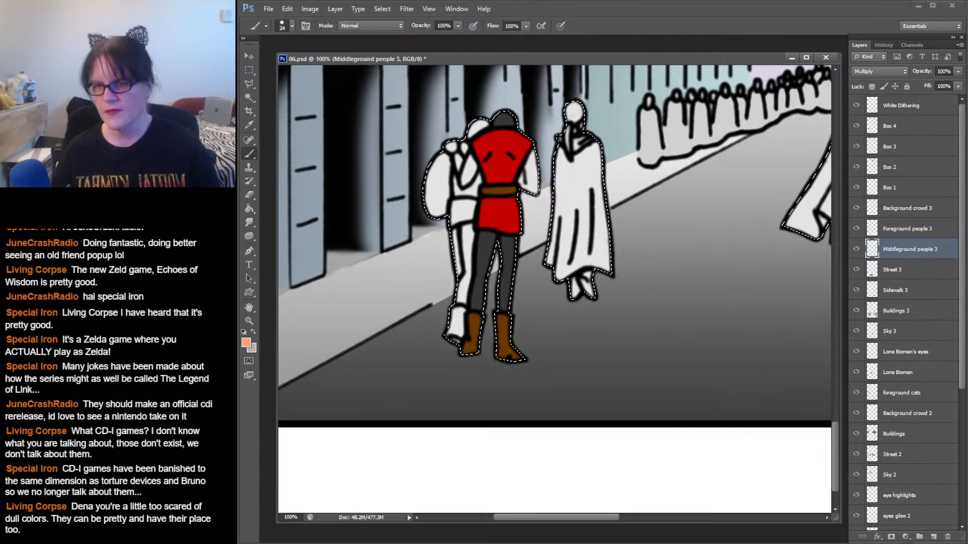
- Paint both arms and the raised hand of the figure in the red tunic with a pale skin tone (#fdccb9)
{"action": "left_click", "coordinate": [246, 343]}
{"action": "left_click", "coordinate": [667, 68]}
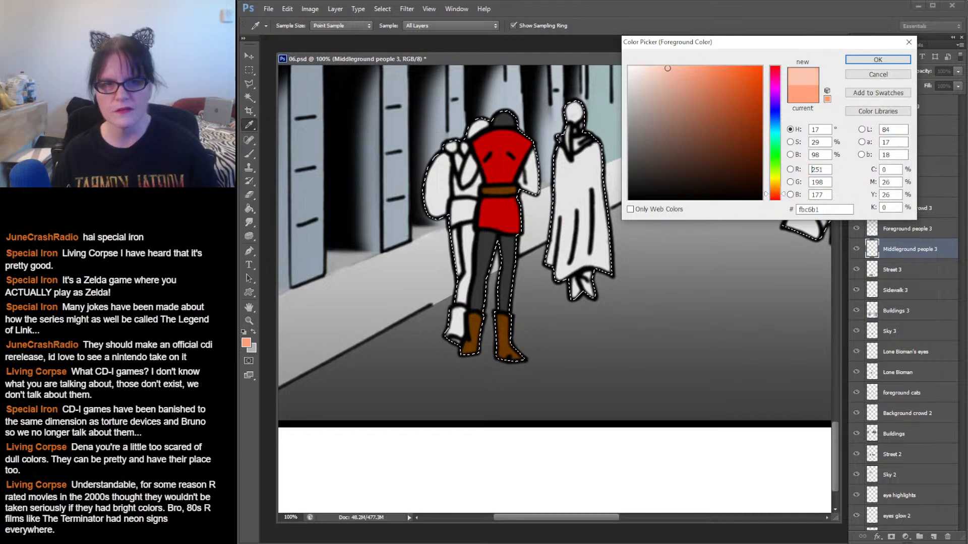
{"action": "left_click", "coordinate": [664, 67]}
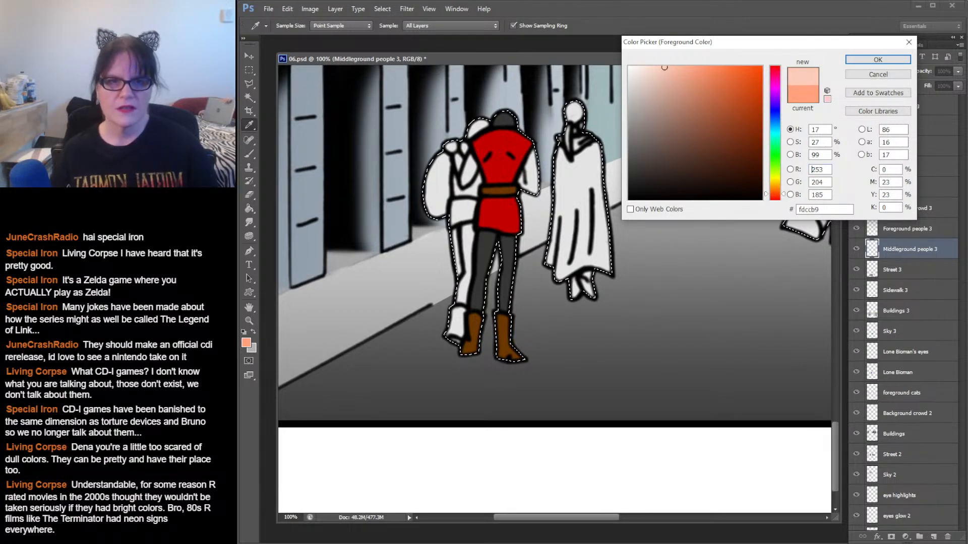
{"action": "left_click", "coordinate": [878, 60]}
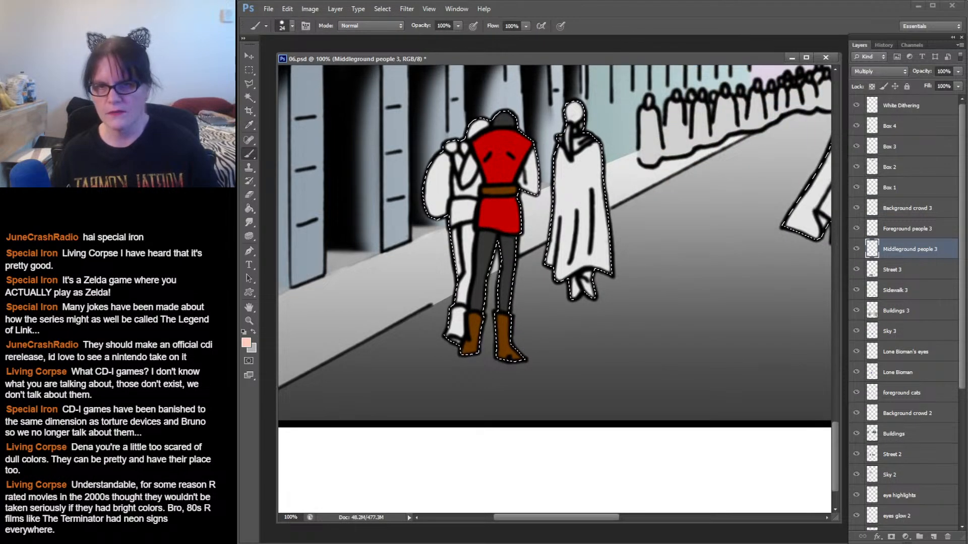
{"action": "mouse_move", "coordinate": [534, 155]}
{"action": "left_mouse_down"}
{"action": "mouse_move", "coordinate": [532, 188]}
{"action": "mouse_move", "coordinate": [525, 182]}
{"action": "left_mouse_up"}
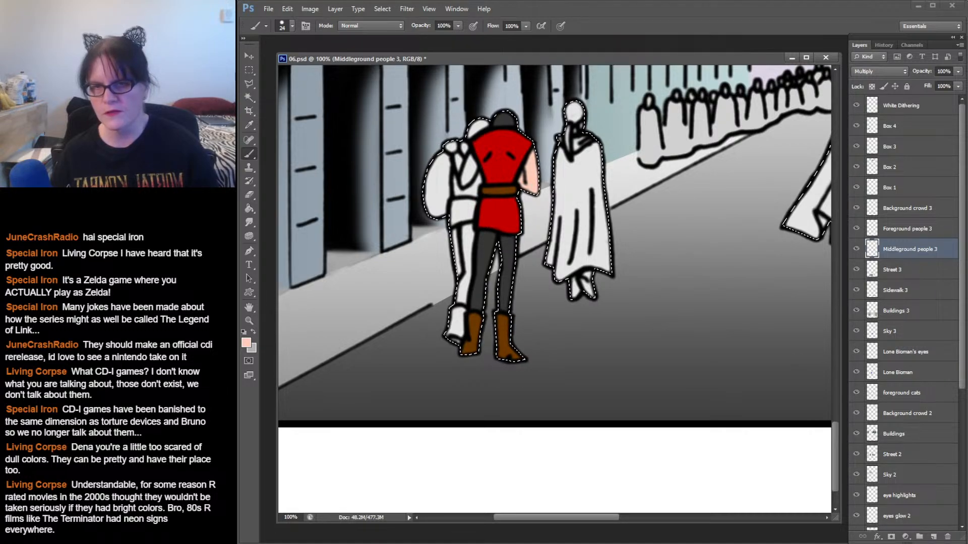
{"action": "left_click_drag", "start_coordinate": [470, 161], "coordinate": [465, 181]}
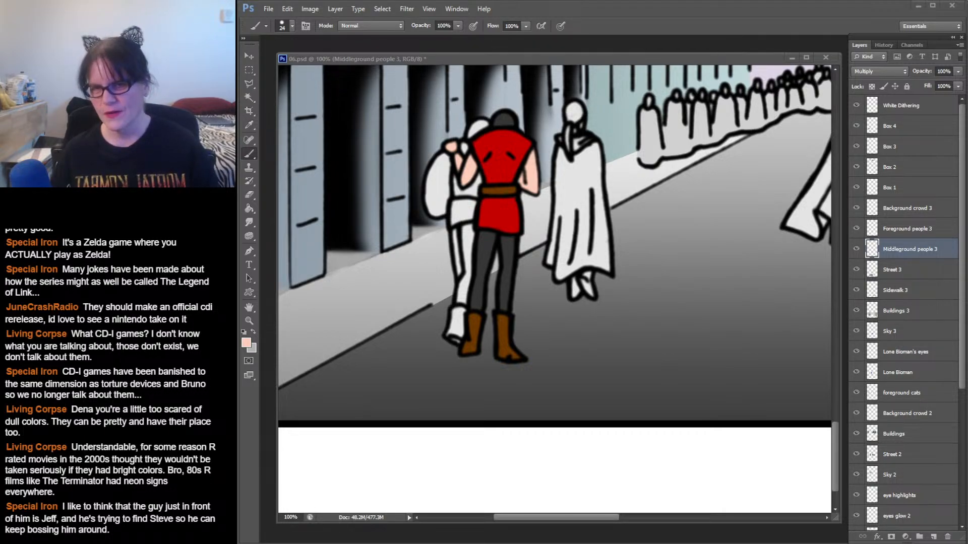
{"action": "key", "text": "alt+Tab"}
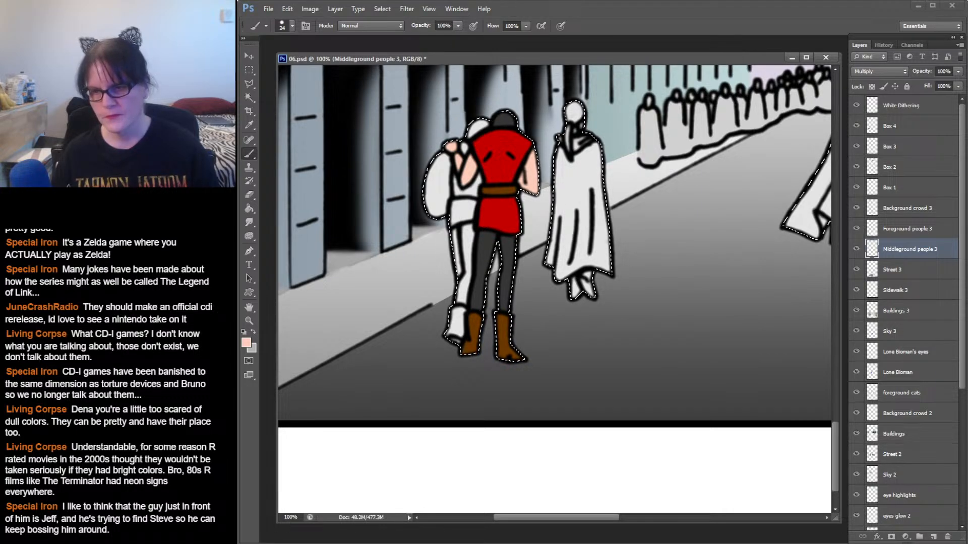
- Paint the hair of the companion beside the figure in the red tunic purple (#663cb2)
{"action": "left_click", "coordinate": [246, 342]}
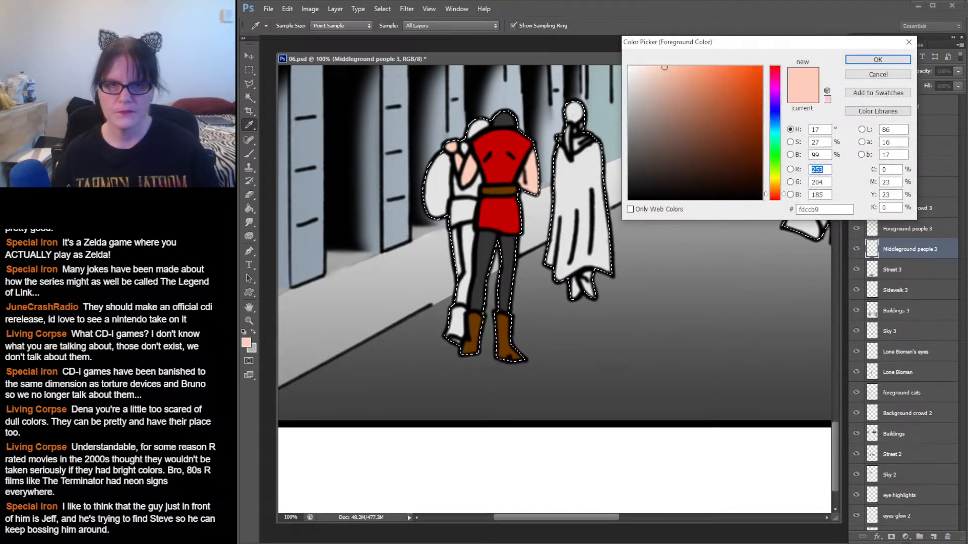
{"action": "left_click", "coordinate": [775, 126]}
{"action": "left_click_drag", "start_coordinate": [775, 126], "coordinate": [774, 102]}
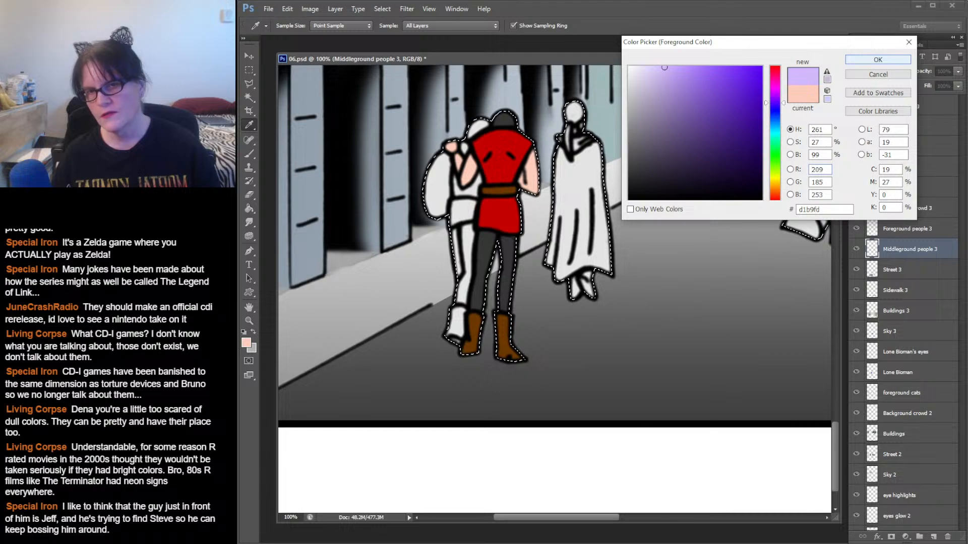
{"action": "left_click_drag", "start_coordinate": [664, 68], "coordinate": [729, 81]}
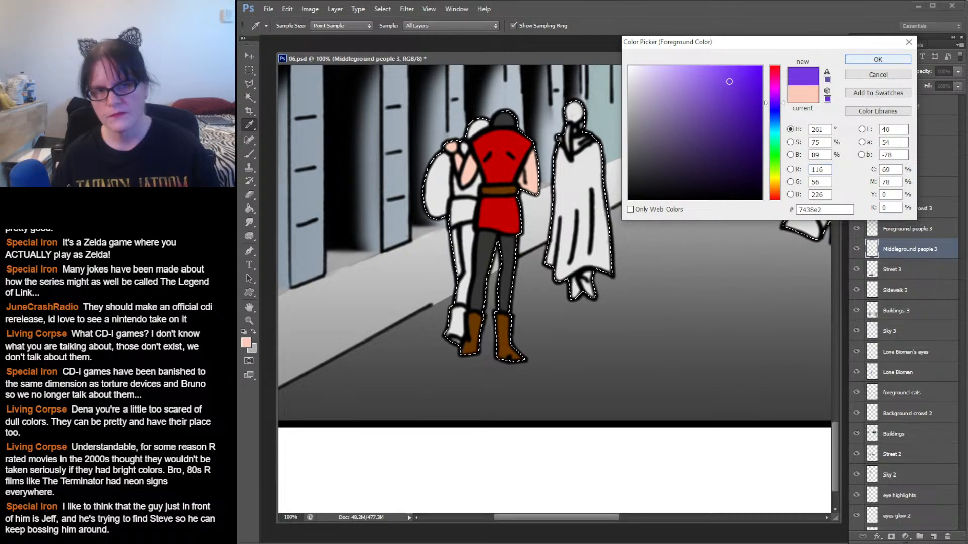
{"action": "left_click_drag", "start_coordinate": [729, 81], "coordinate": [737, 105]}
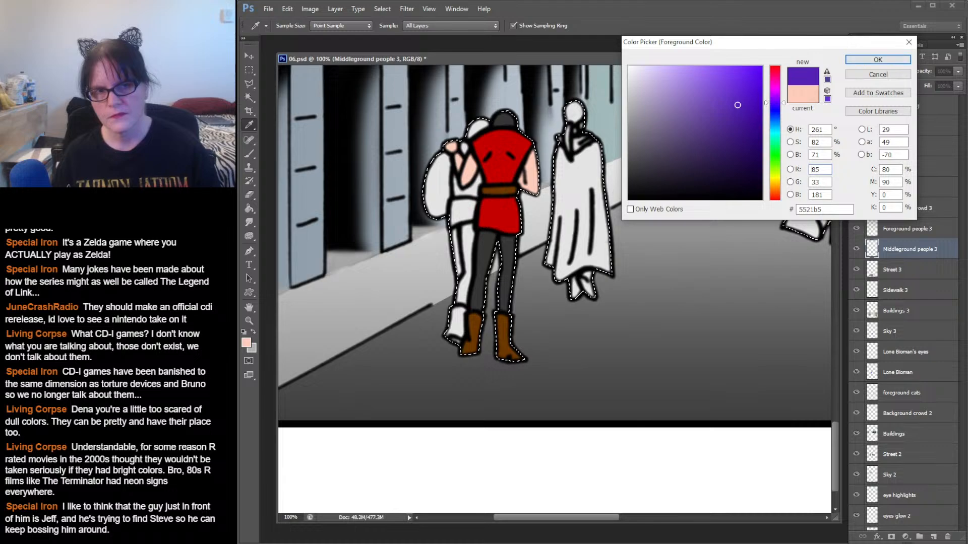
{"action": "left_click_drag", "start_coordinate": [738, 105], "coordinate": [717, 106]}
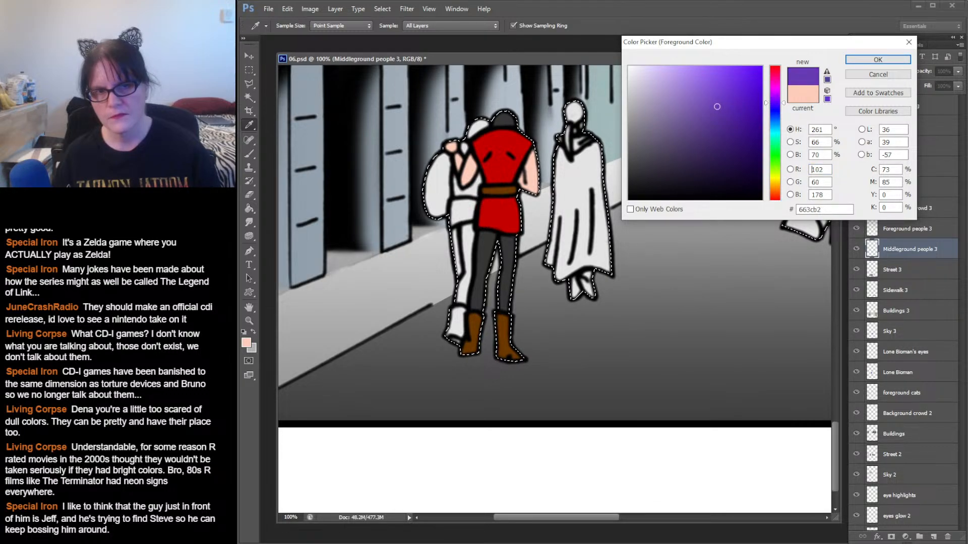
{"action": "left_click", "coordinate": [878, 59]}
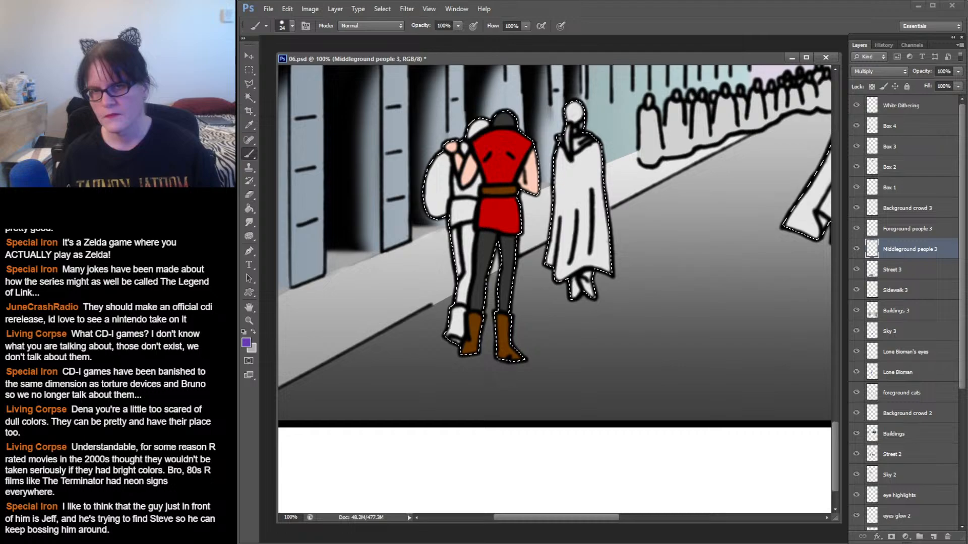
{"action": "left_click_drag", "start_coordinate": [478, 130], "coordinate": [485, 124]}
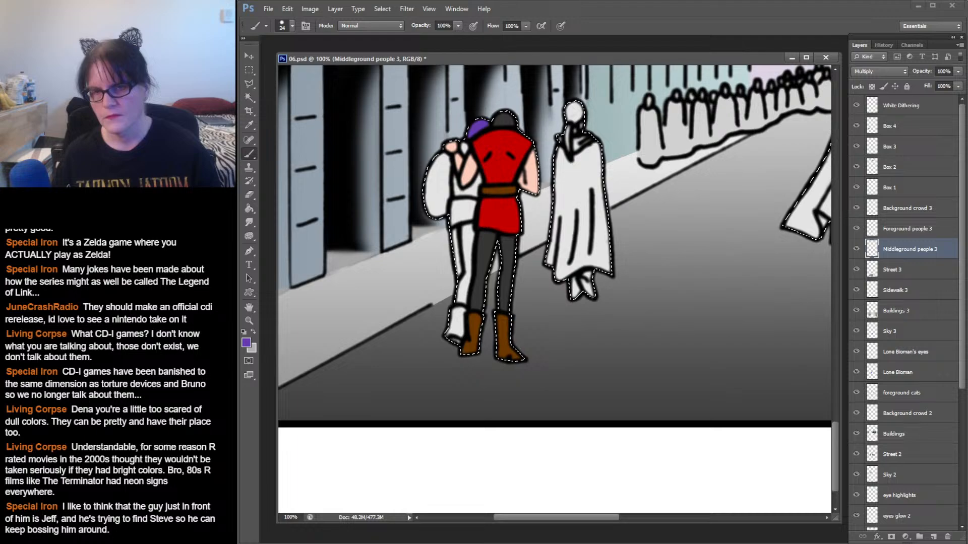
- Try a medium purple (#9464c5) on the upper clothing of the purple-haired companion
{"action": "left_click", "coordinate": [246, 343]}
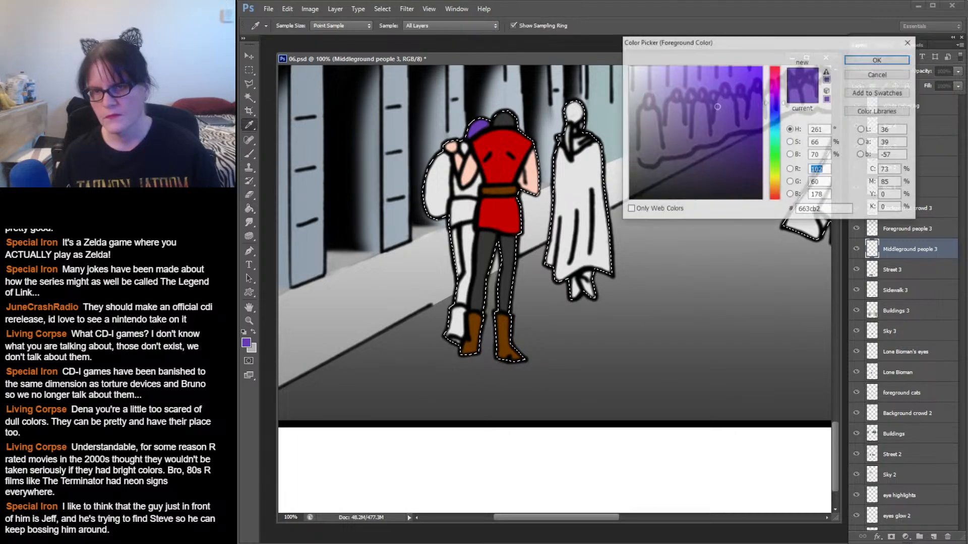
{"action": "left_click_drag", "start_coordinate": [698, 101], "coordinate": [695, 97]}
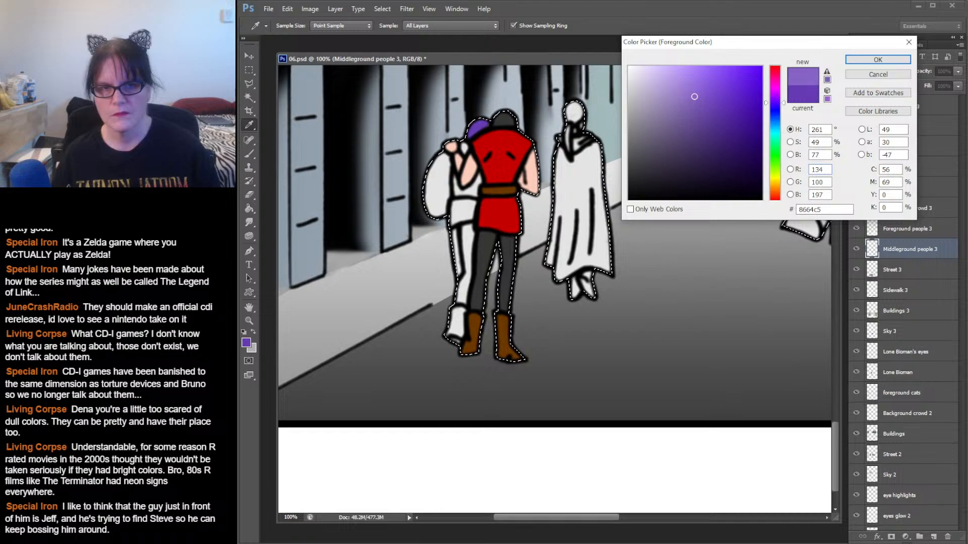
{"action": "type", "text": "127"}
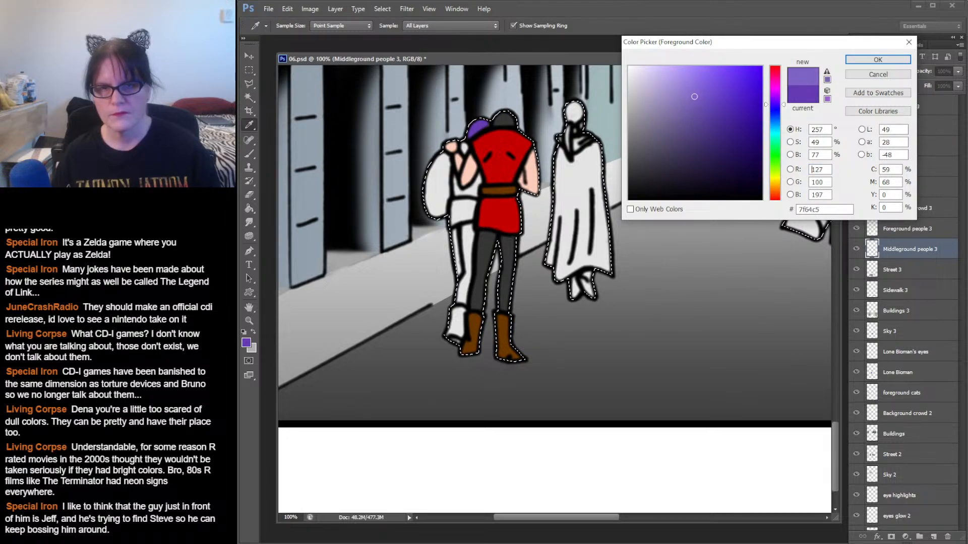
{"action": "left_click_drag", "start_coordinate": [776, 105], "coordinate": [775, 100]}
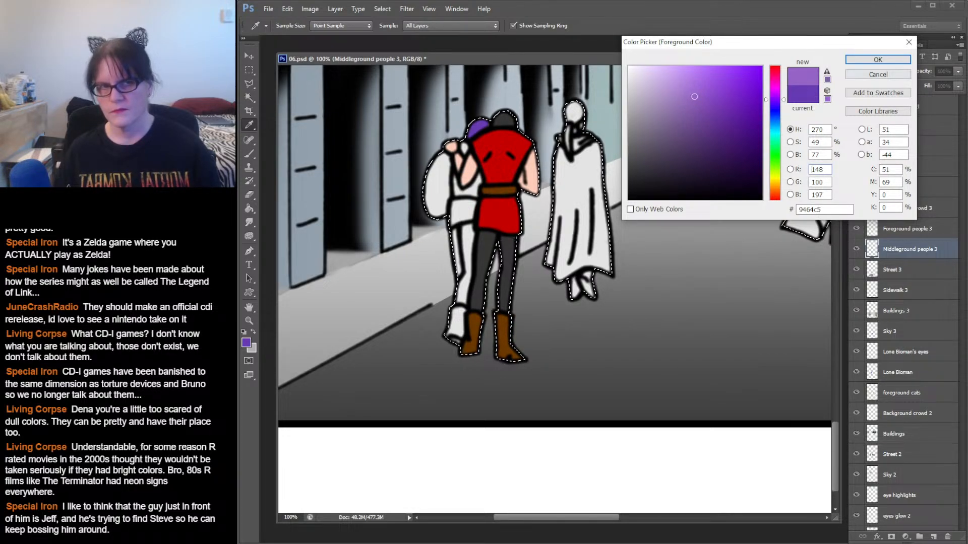
{"action": "key", "text": "Return"}
{"action": "key", "text": "b"}
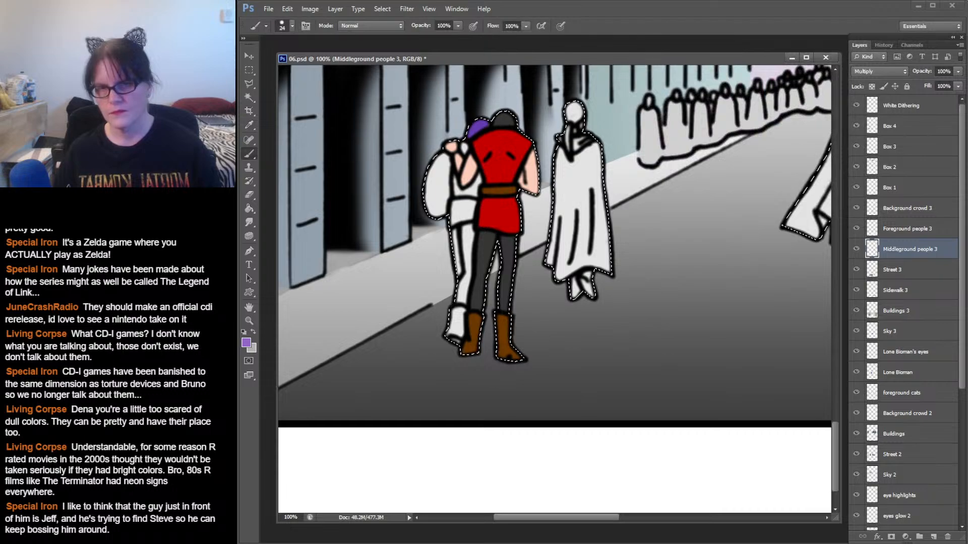
{"action": "left_click_drag", "start_coordinate": [464, 145], "coordinate": [465, 150]}
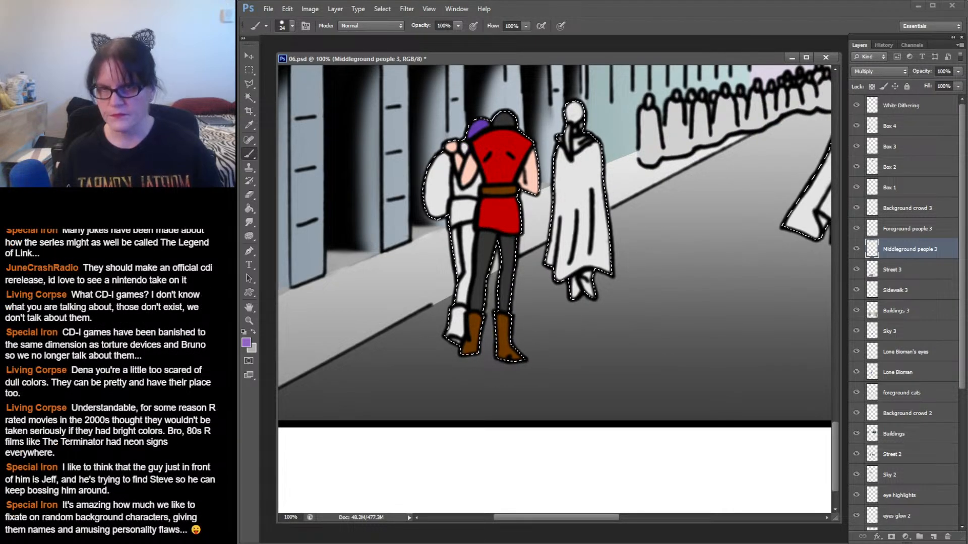
- Paint the purple-haired companion's top light purple (#ac82d7), down to the waist
{"action": "left_click", "coordinate": [246, 343]}
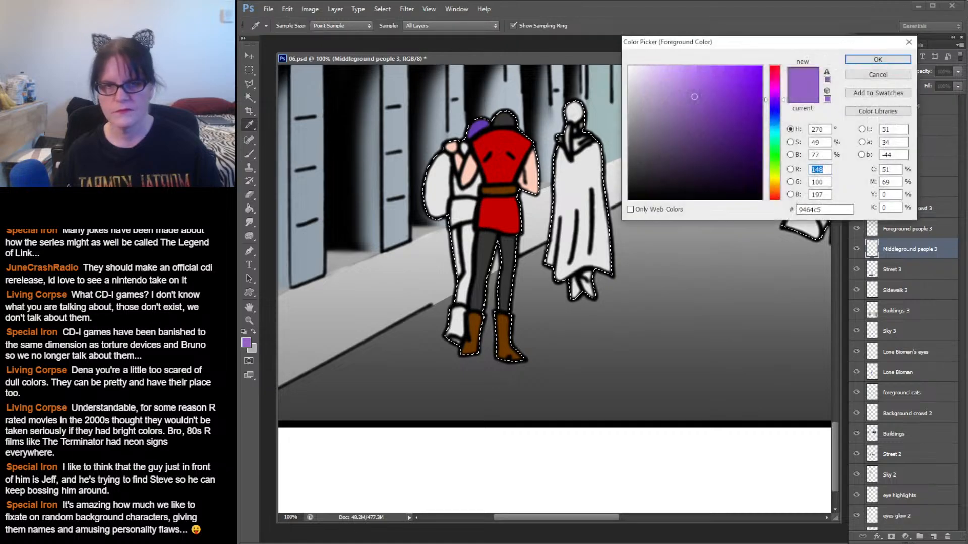
{"action": "left_click_drag", "start_coordinate": [694, 96], "coordinate": [681, 87]}
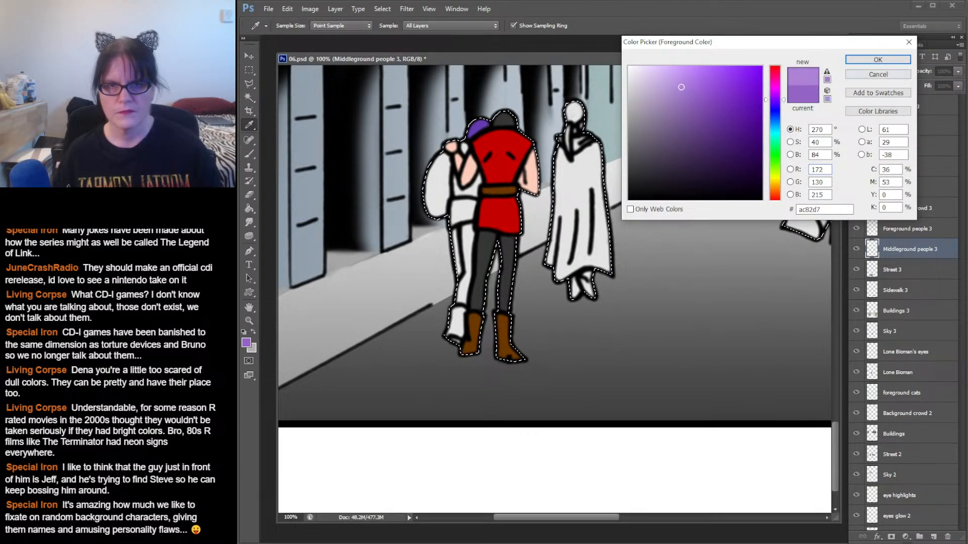
{"action": "left_click", "coordinate": [878, 60]}
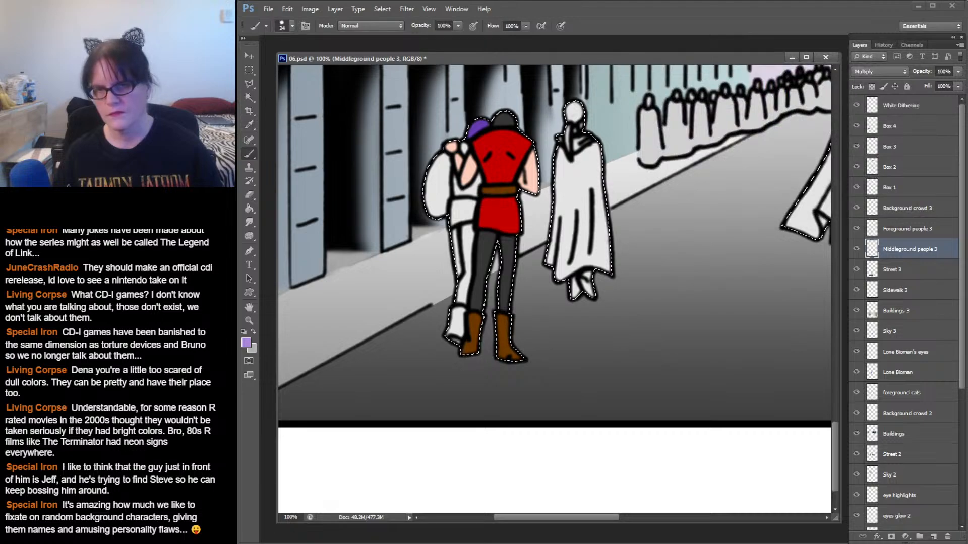
{"action": "left_click", "coordinate": [464, 148]}
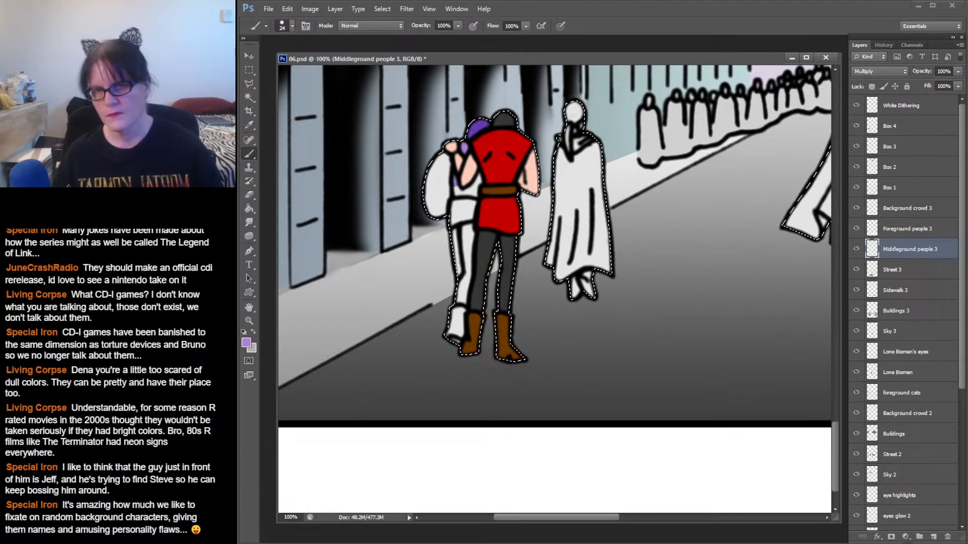
{"action": "left_click_drag", "start_coordinate": [465, 191], "coordinate": [477, 184]}
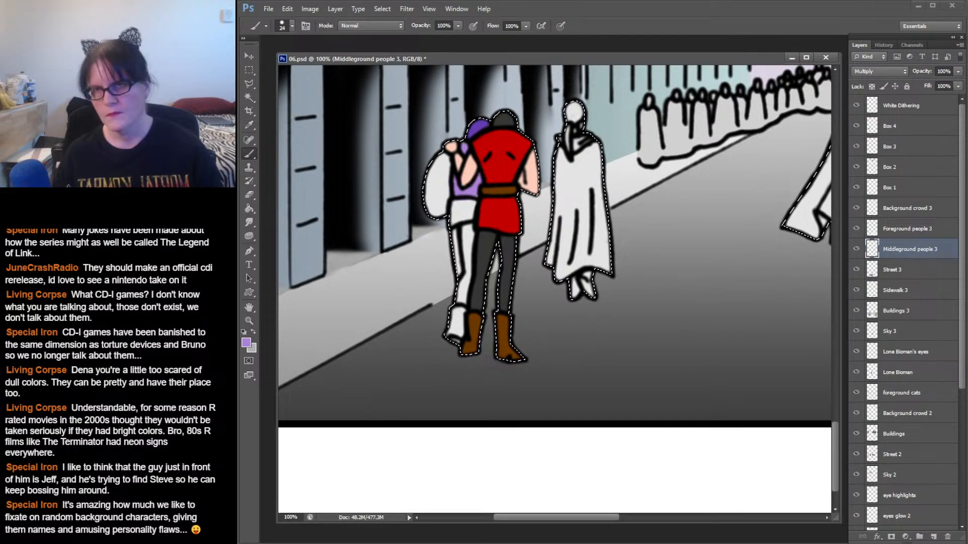
- Paint the hem of the purple-haired companion's top, below the waist line, light purple with a 16 px brush
{"action": "left_click", "coordinate": [292, 26]}
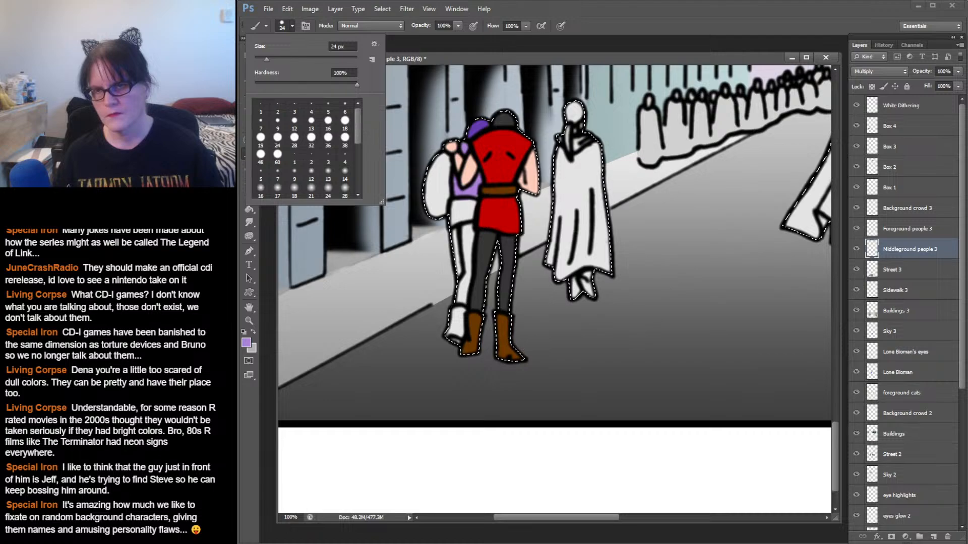
{"action": "left_click", "coordinate": [328, 123]}
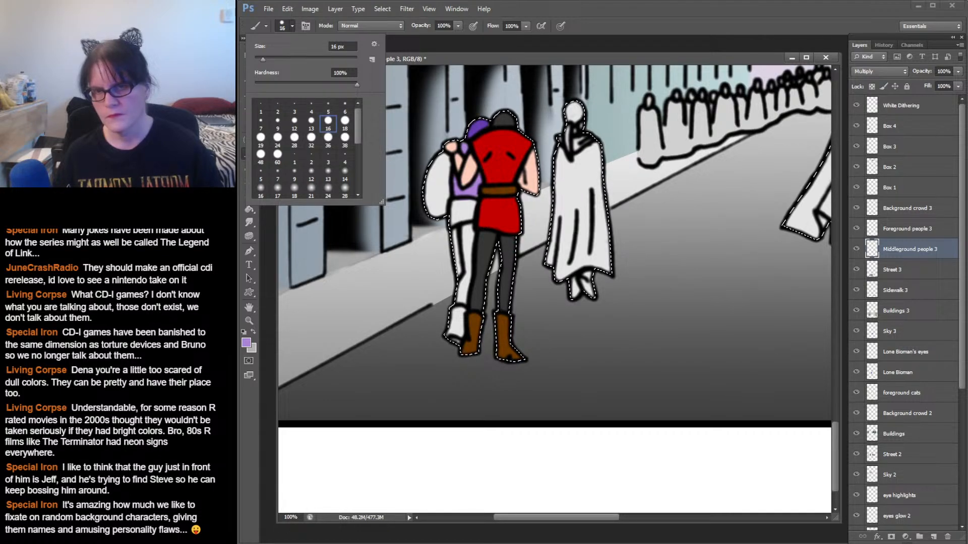
{"action": "left_click", "coordinate": [292, 25]}
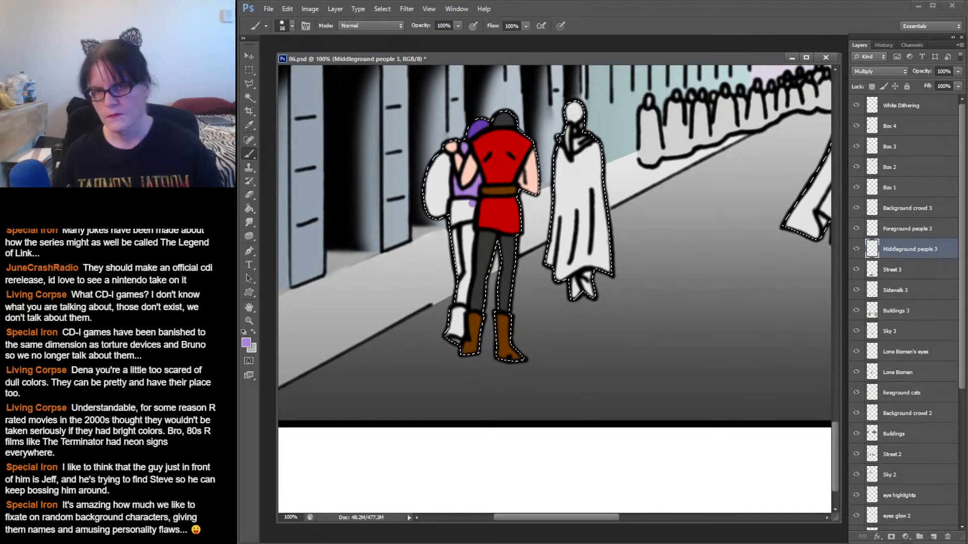
{"action": "mouse_move", "coordinate": [457, 219]}
{"action": "left_mouse_down"}
{"action": "mouse_move", "coordinate": [456, 203]}
{"action": "mouse_move", "coordinate": [461, 212]}
{"action": "mouse_move", "coordinate": [468, 202]}
{"action": "left_mouse_up"}
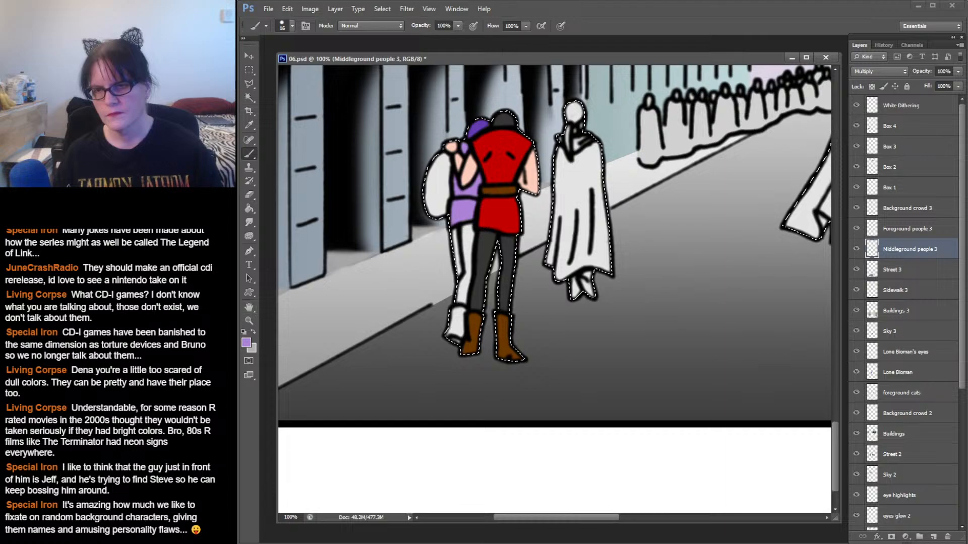
- Paint the purple-haired companion's round bundle and boots dark gray (#353535), and the trousers light gray
{"action": "left_click", "coordinate": [246, 343]}
{"action": "left_click", "coordinate": [485, 252]}
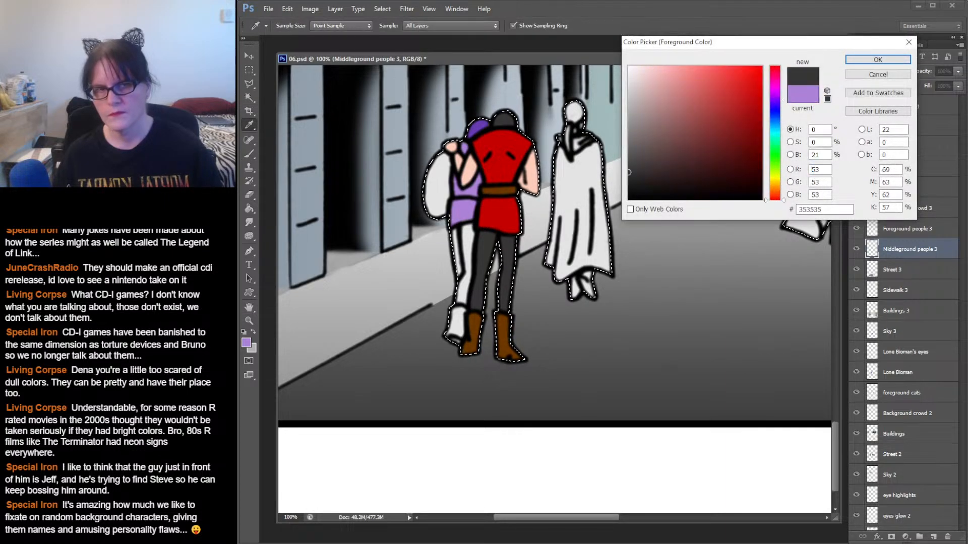
{"action": "left_click", "coordinate": [877, 59]}
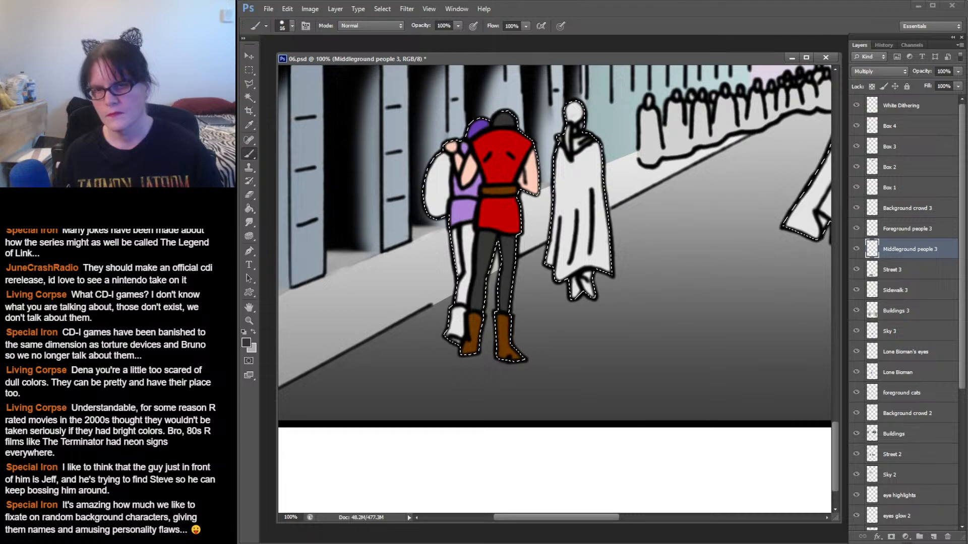
{"action": "left_click_drag", "start_coordinate": [447, 159], "coordinate": [448, 174]}
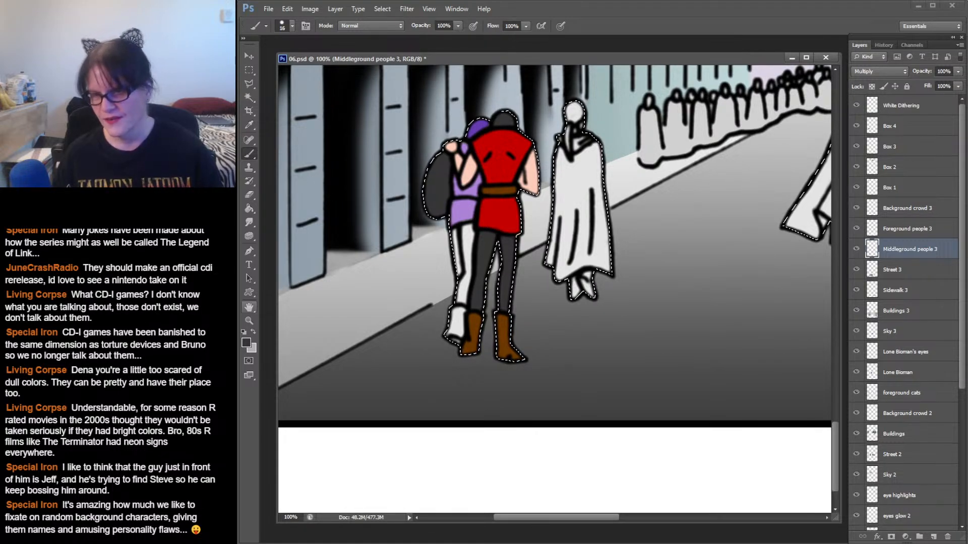
{"action": "key", "text": "x"}
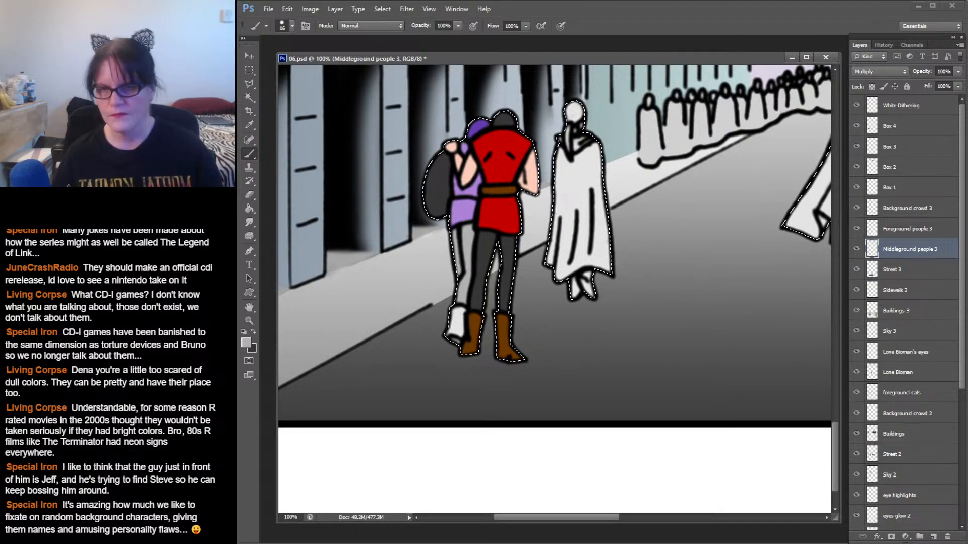
{"action": "key", "text": "x"}
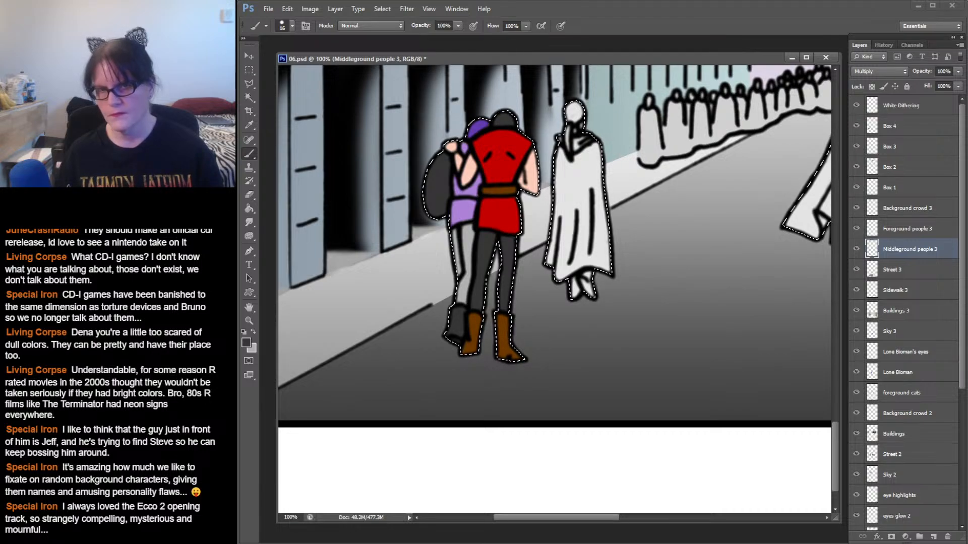
- Paint the collar and shoulders of the cloaked figure beside the couple dark blue (#24477c) with the 16 px brush
{"action": "left_click_drag", "start_coordinate": [495, 117], "coordinate": [382, 153]}
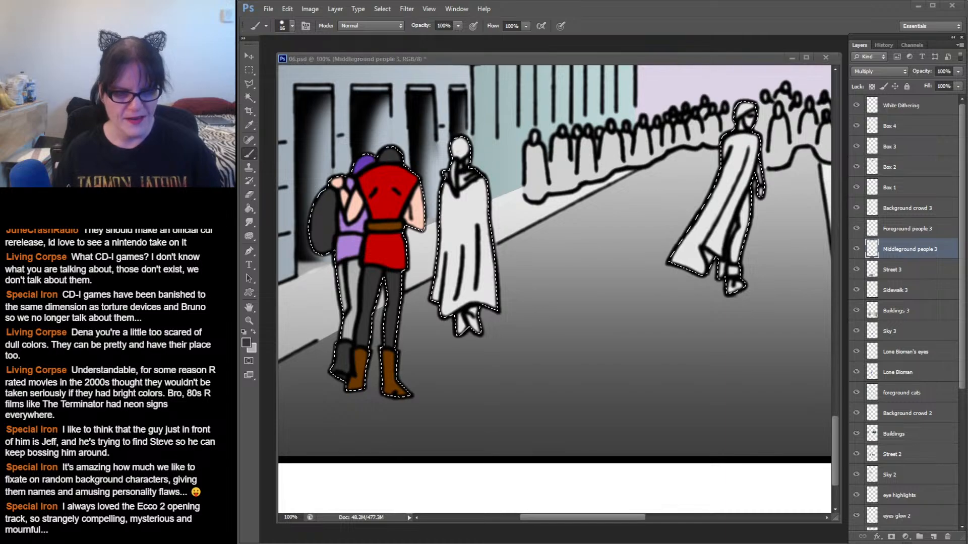
{"action": "key", "text": "ctrl+d"}
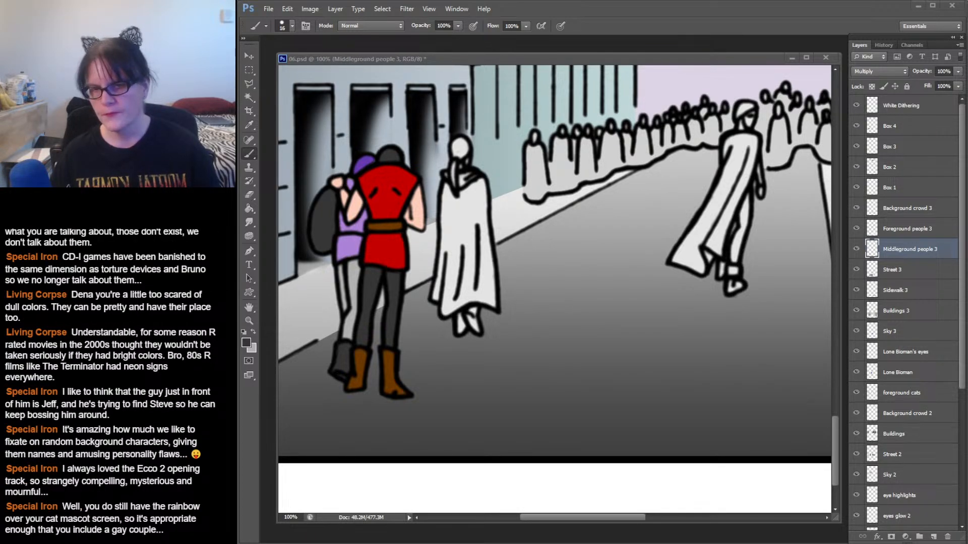
{"action": "key", "text": "alt+Tab"}
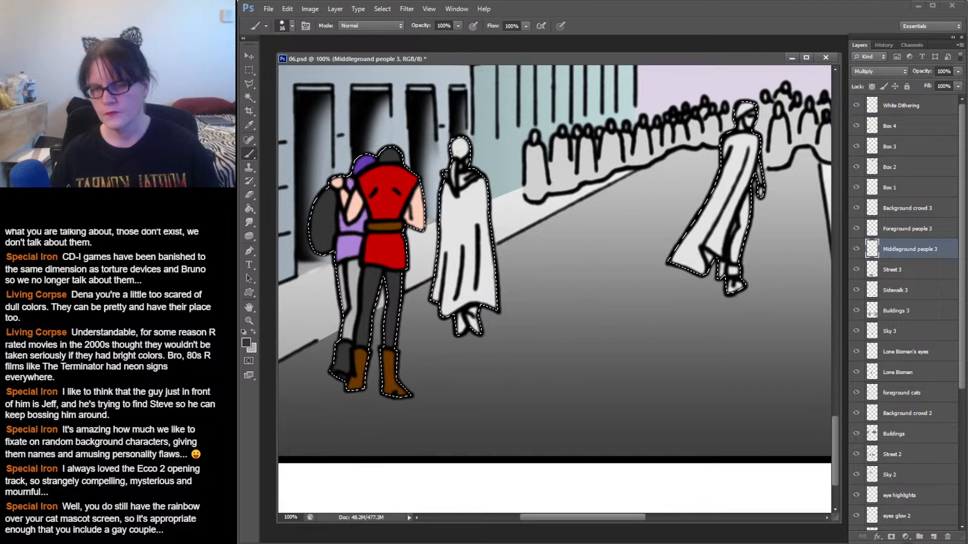
{"action": "left_click", "coordinate": [246, 342]}
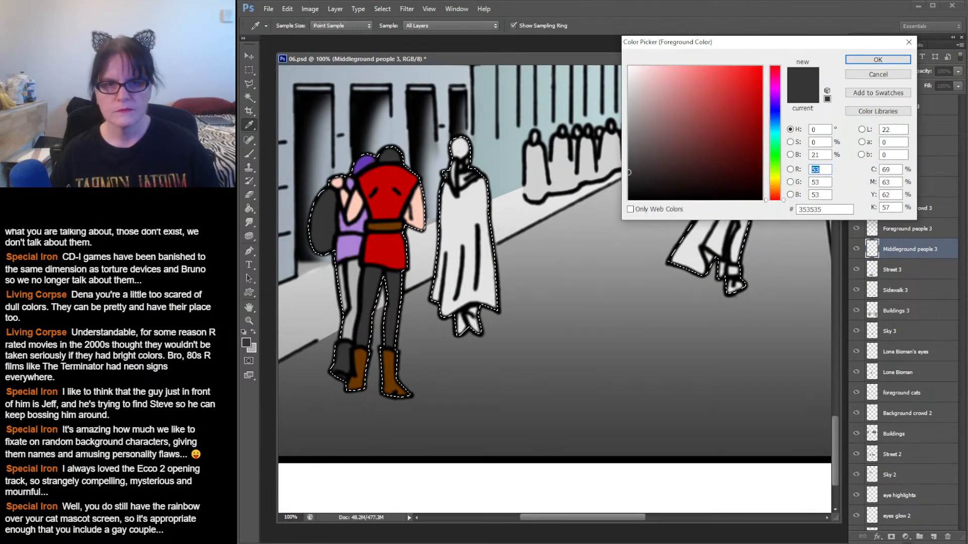
{"action": "left_click", "coordinate": [775, 112]}
{"action": "left_click_drag", "start_coordinate": [775, 112], "coordinate": [775, 120]}
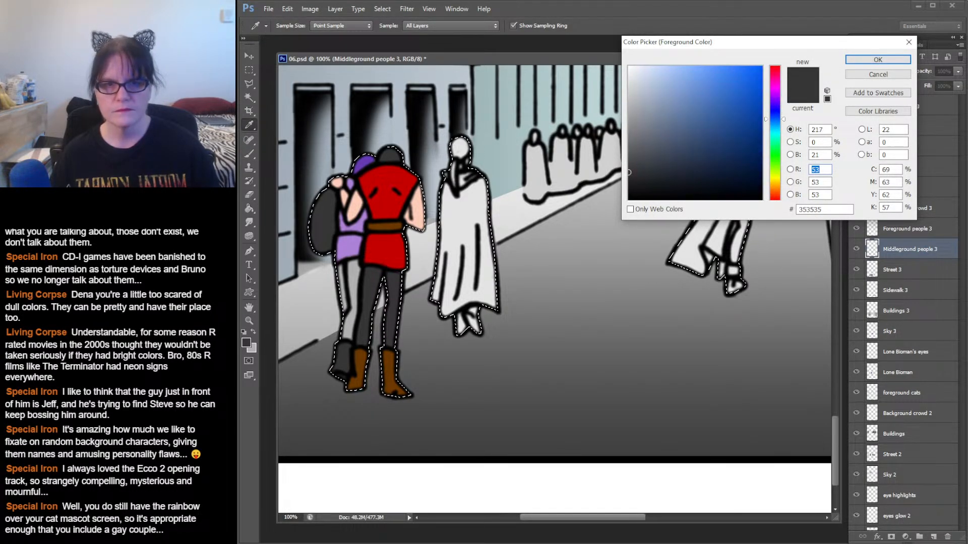
{"action": "mouse_move", "coordinate": [705, 68]}
{"action": "left_mouse_down"}
{"action": "mouse_move", "coordinate": [734, 66]}
{"action": "mouse_move", "coordinate": [725, 75]}
{"action": "left_mouse_up"}
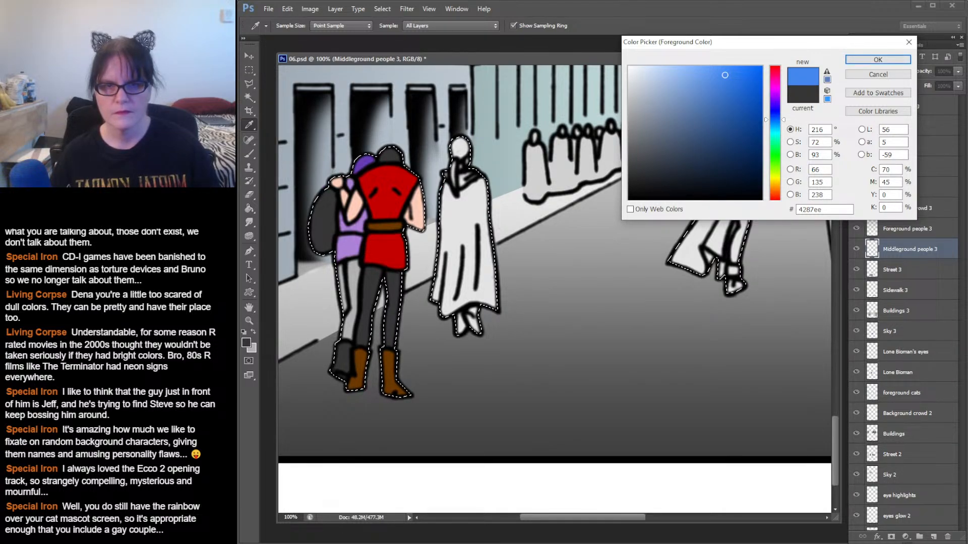
{"action": "left_click", "coordinate": [727, 118]}
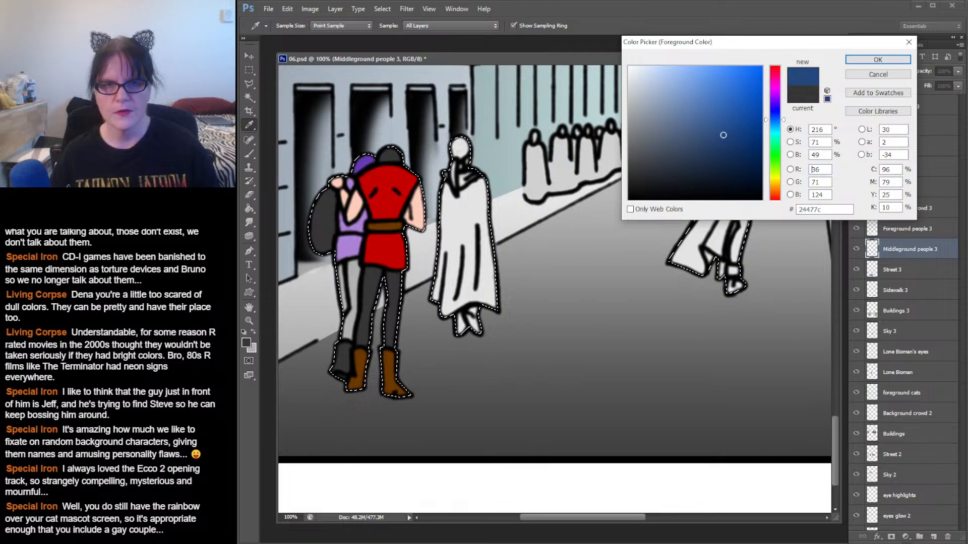
{"action": "key", "text": "Return"}
{"action": "key", "text": "b"}
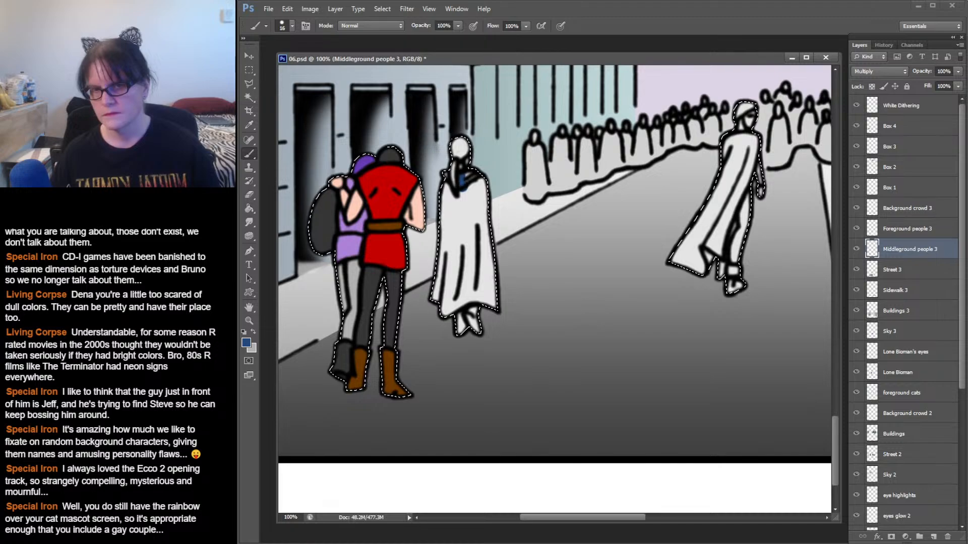
{"action": "mouse_move", "coordinate": [472, 173]}
{"action": "left_mouse_down"}
{"action": "mouse_move", "coordinate": [463, 187]}
{"action": "mouse_move", "coordinate": [485, 190]}
{"action": "left_mouse_up"}
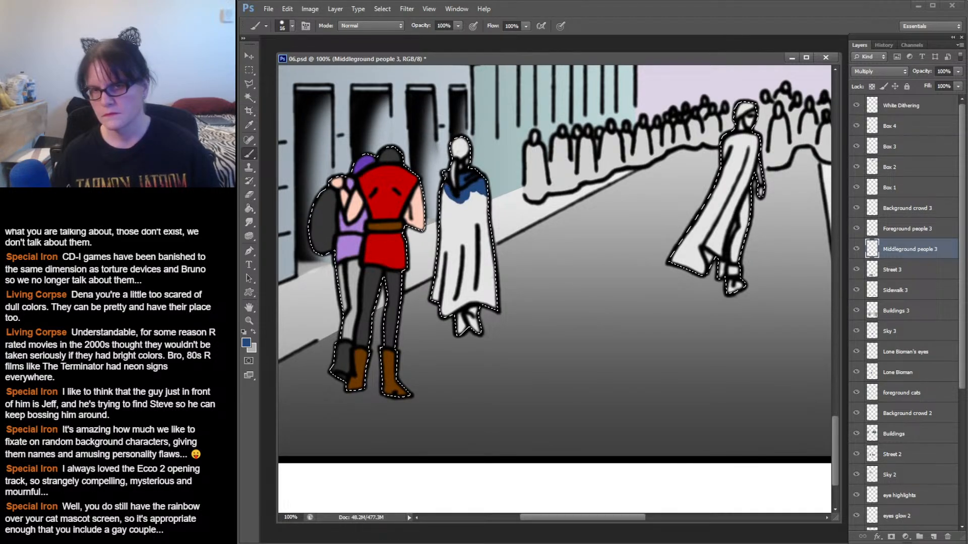
{"action": "left_click_drag", "start_coordinate": [444, 201], "coordinate": [447, 225]}
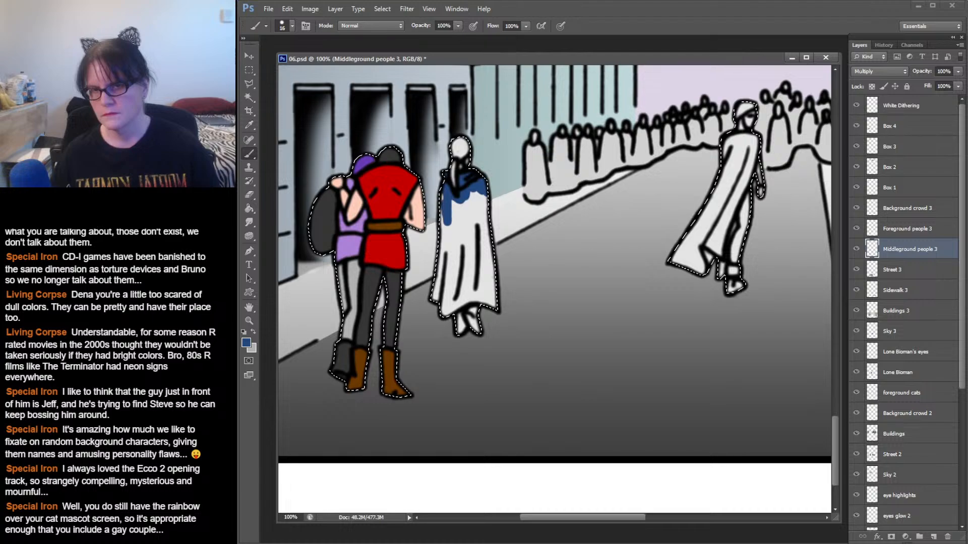
- Fill the rest of the figure's cloak down to the hem with the same dark blue, using a 38 px brush
{"action": "left_click", "coordinate": [291, 25]}
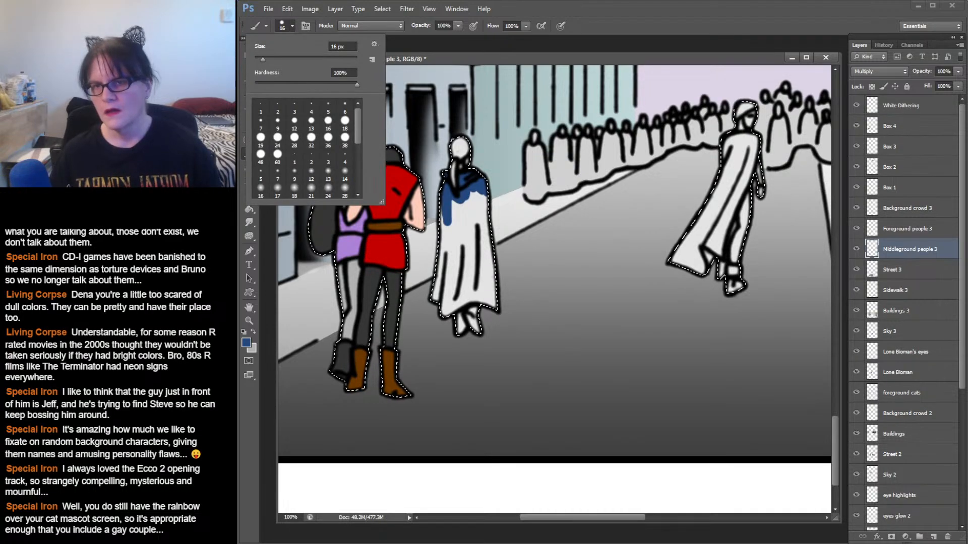
{"action": "left_click", "coordinate": [345, 138]}
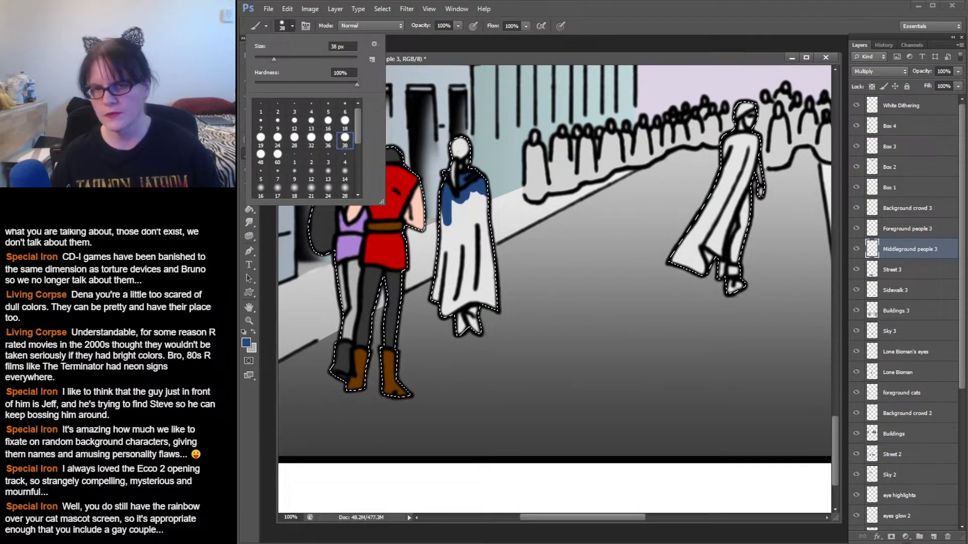
{"action": "key", "text": "Return"}
{"action": "mouse_move", "coordinate": [442, 218]}
{"action": "left_mouse_down"}
{"action": "mouse_move", "coordinate": [432, 297]}
{"action": "mouse_move", "coordinate": [465, 301]}
{"action": "left_mouse_up"}
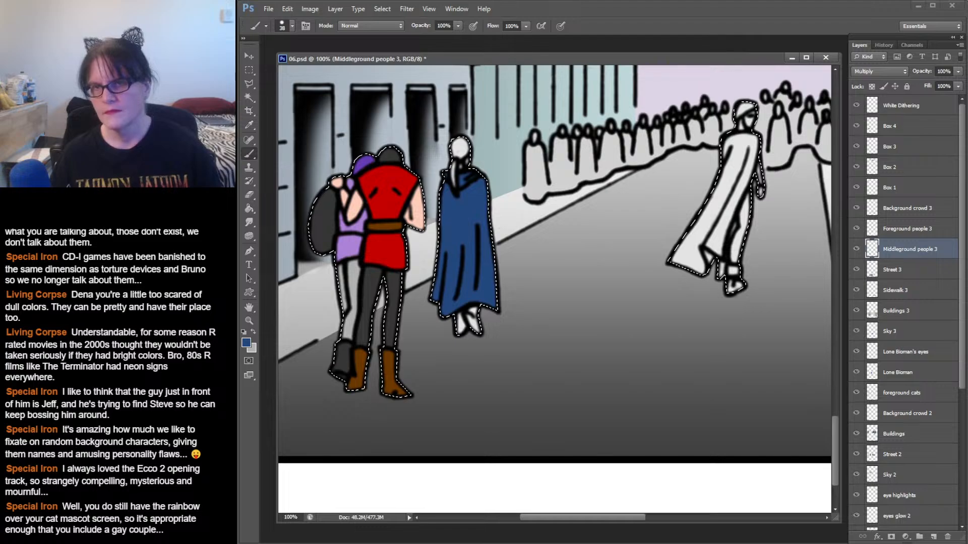
- Paint the legs and feet below the blue cloak navy (#182d4d)
{"action": "left_click", "coordinate": [246, 343]}
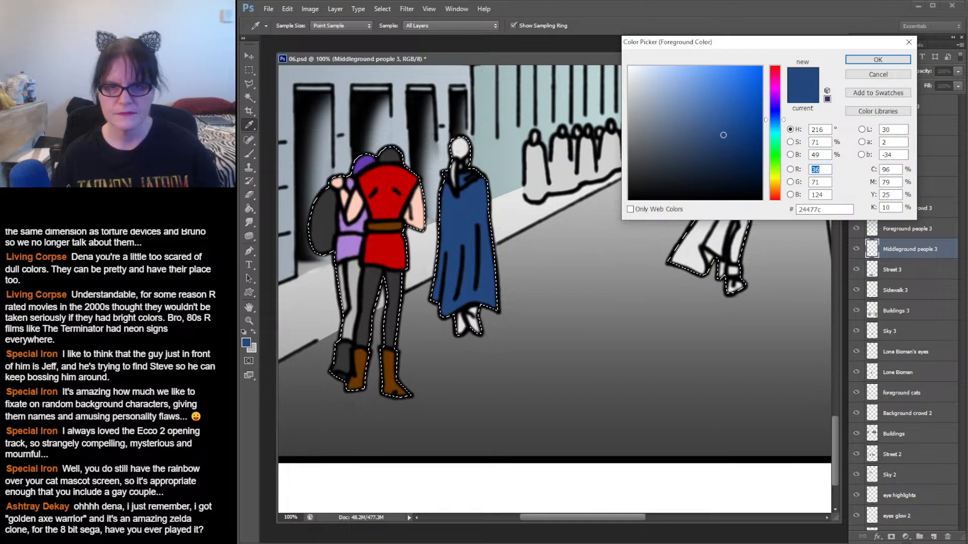
{"action": "left_click_drag", "start_coordinate": [723, 135], "coordinate": [722, 160]}
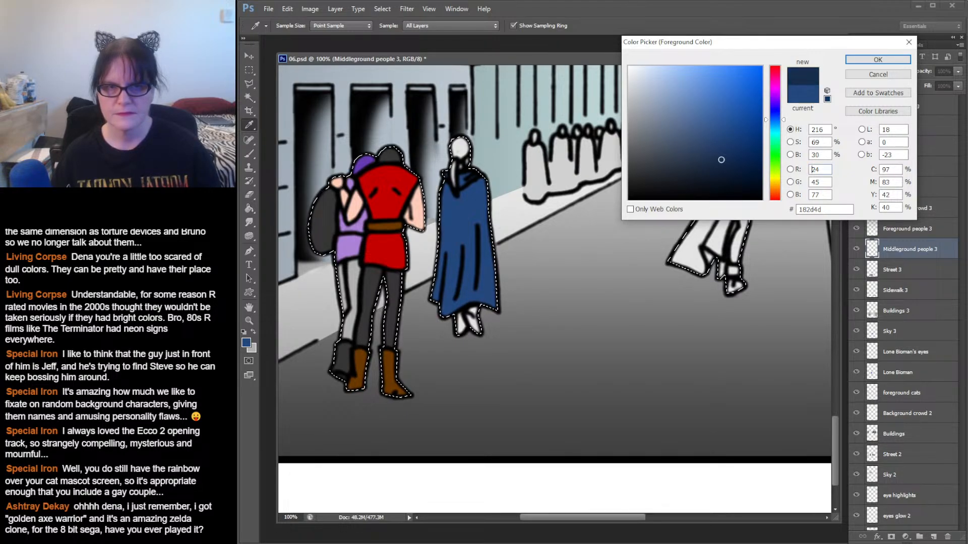
{"action": "key", "text": "Return"}
{"action": "key", "text": "b"}
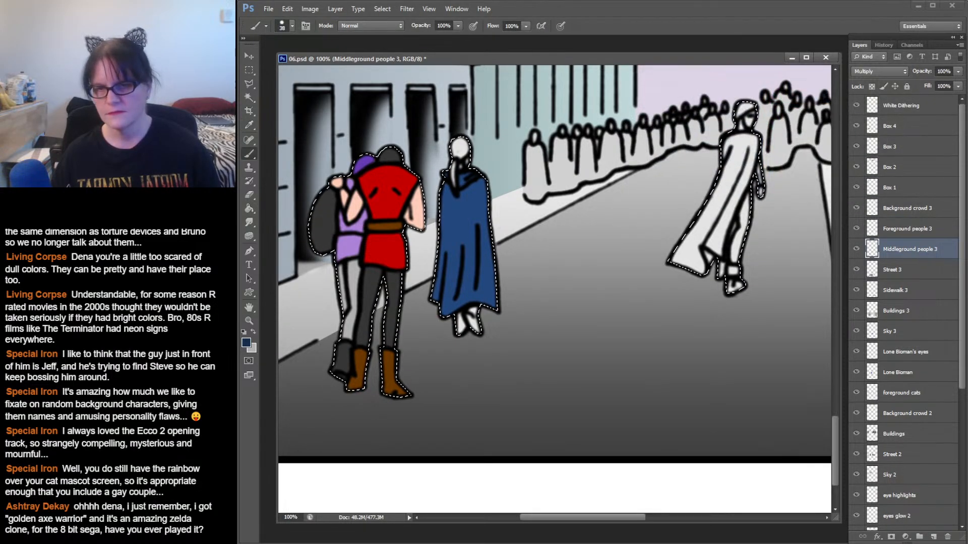
{"action": "mouse_move", "coordinate": [473, 313]}
{"action": "left_mouse_down"}
{"action": "mouse_move", "coordinate": [474, 329]}
{"action": "mouse_move", "coordinate": [460, 327]}
{"action": "left_mouse_up"}
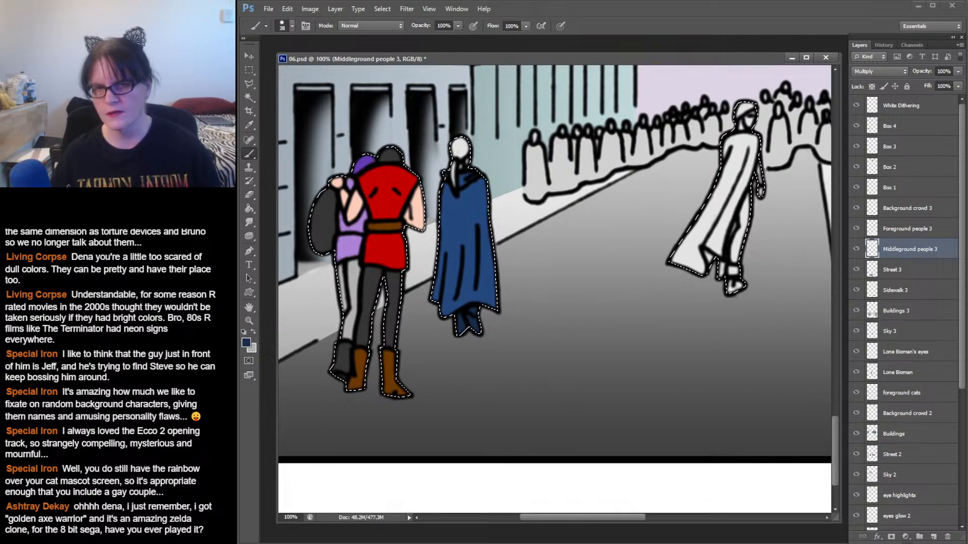
- Paint the hair on the blue-cloaked figure's head bright blue (#4d89e3)
{"action": "left_click", "coordinate": [246, 343]}
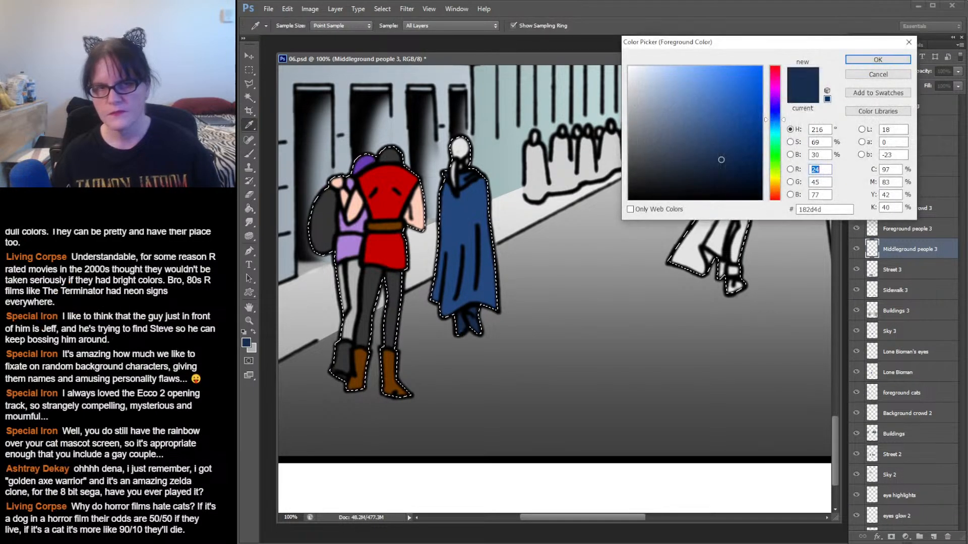
{"action": "left_click_drag", "start_coordinate": [704, 109], "coordinate": [694, 85]}
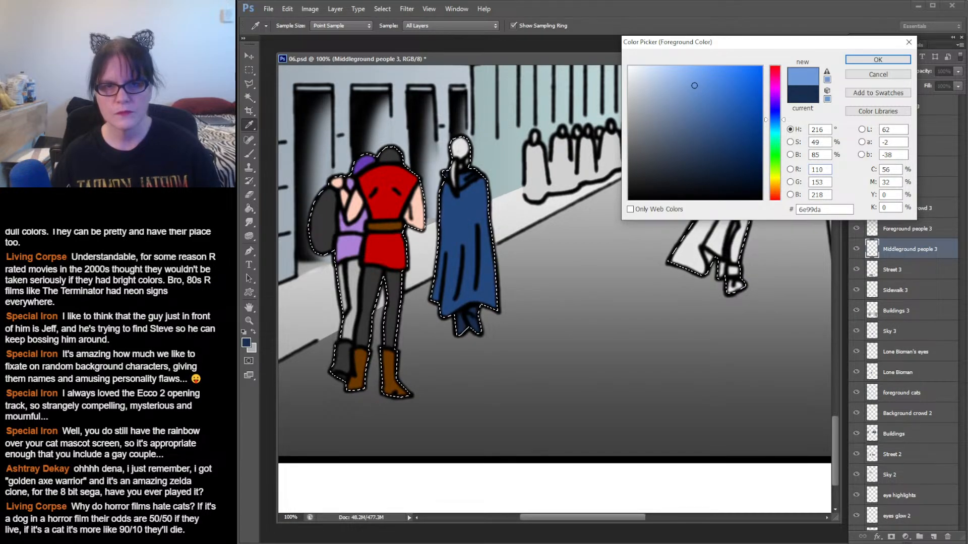
{"action": "left_click_drag", "start_coordinate": [695, 86], "coordinate": [717, 81]}
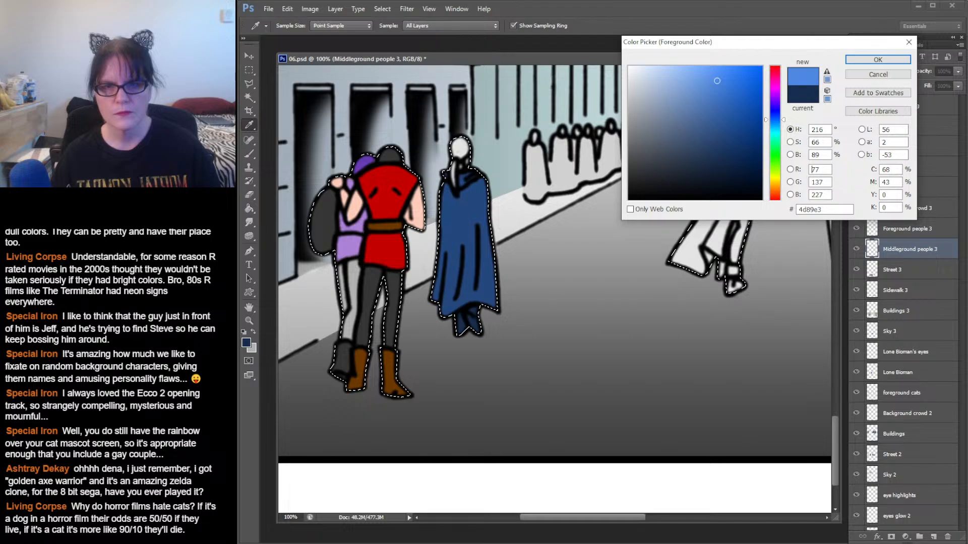
{"action": "key", "text": "Return"}
{"action": "key", "text": "b"}
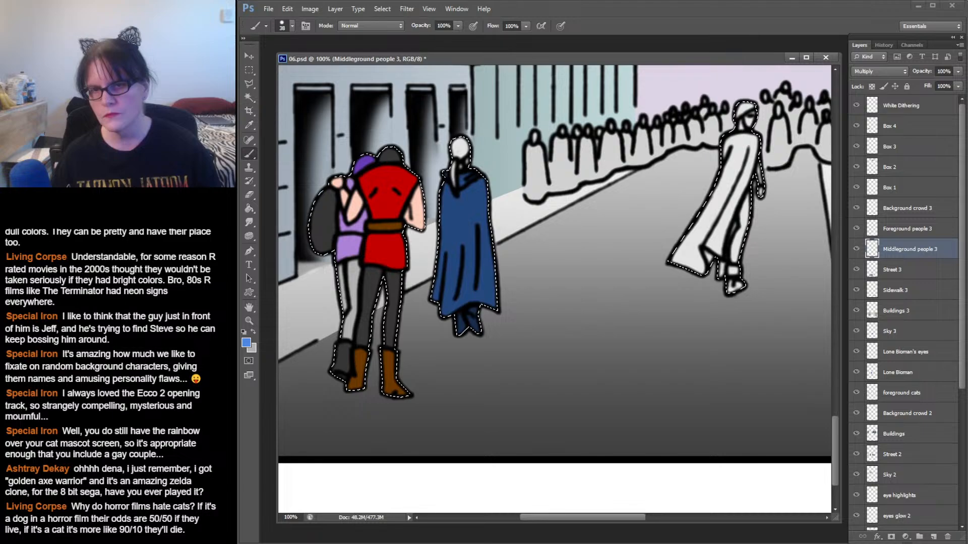
{"action": "left_click_drag", "start_coordinate": [458, 154], "coordinate": [458, 160]}
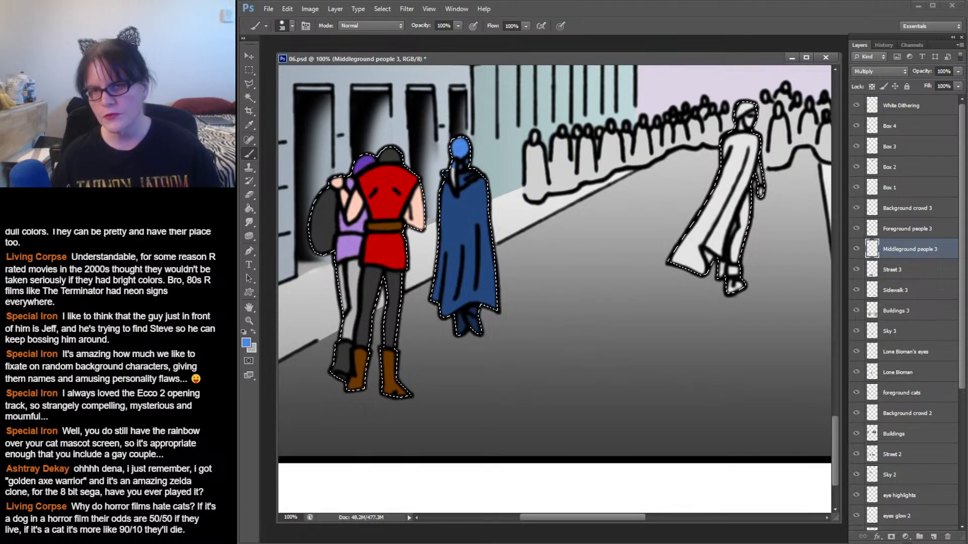
- Paint the blue-cloaked figure's ponytail the same bright blue with a 12 px brush
{"action": "left_click", "coordinate": [286, 25]}
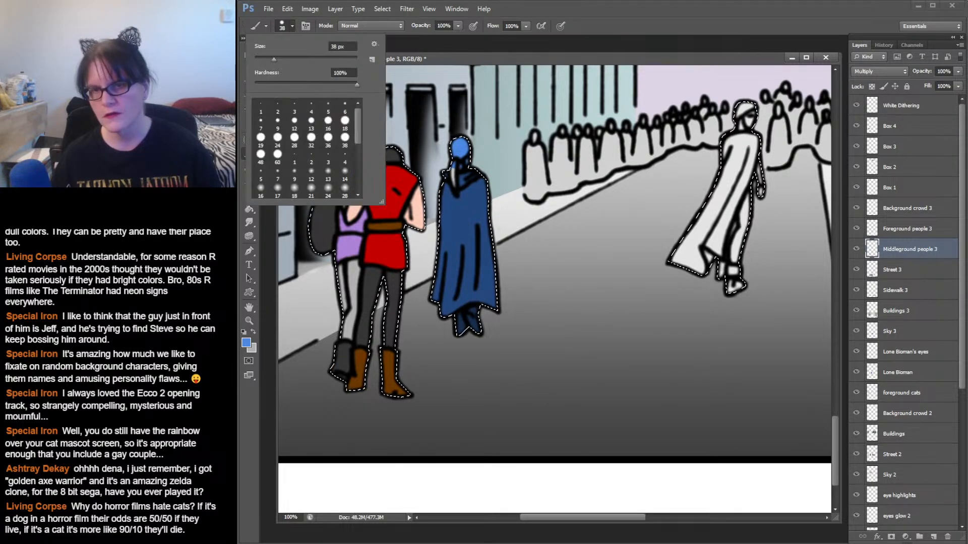
{"action": "left_click", "coordinate": [294, 121]}
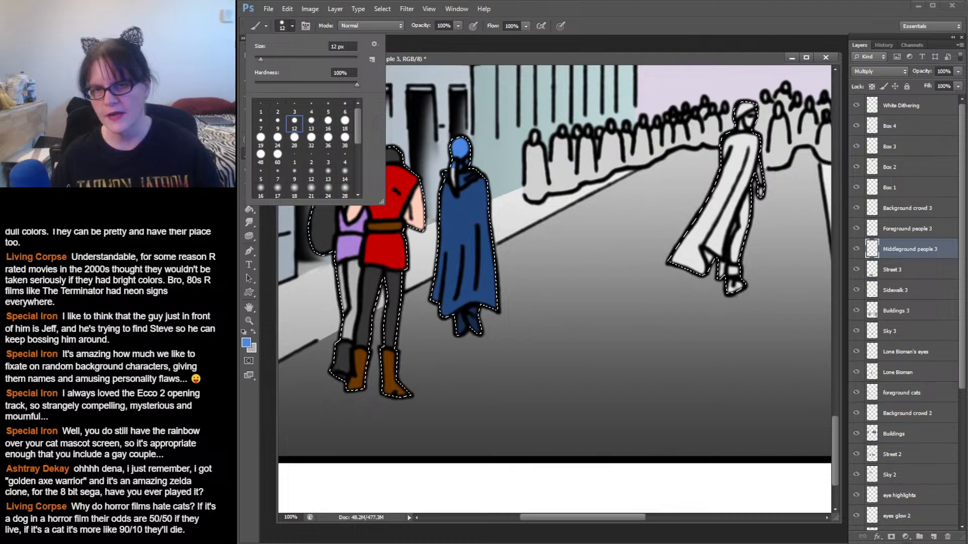
{"action": "left_click_drag", "start_coordinate": [454, 165], "coordinate": [454, 182]}
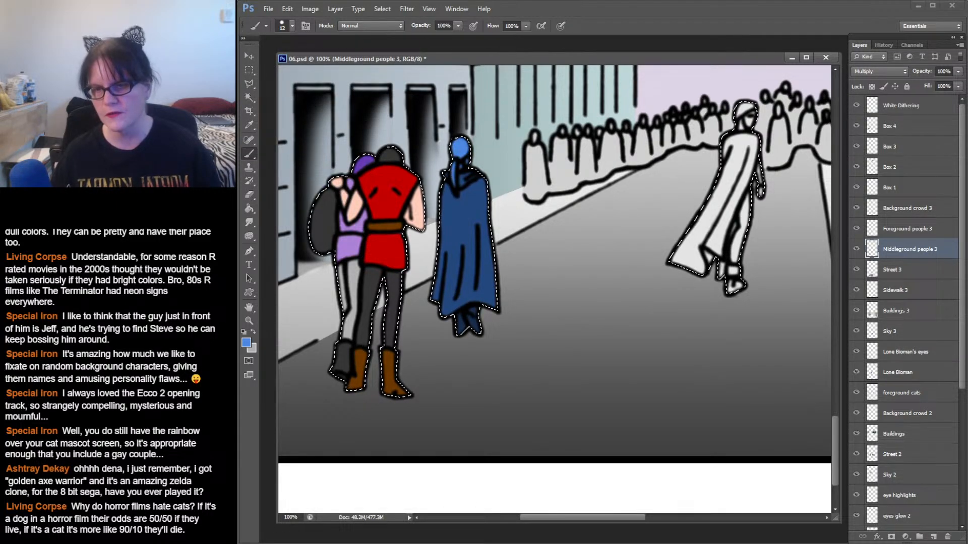
{"action": "key", "text": "z"}
{"action": "left_click", "coordinate": [763, 252]}
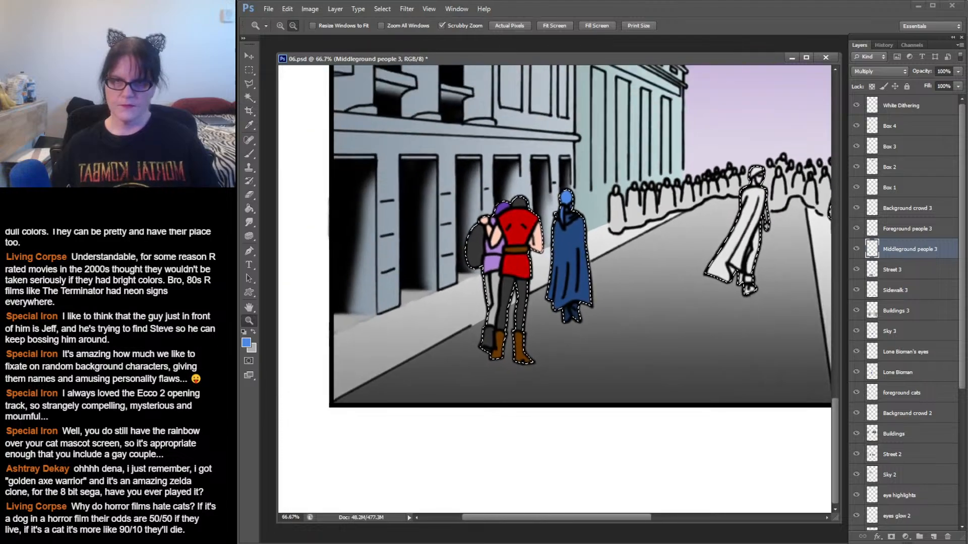
- Save the colouring progress in 06.psd
{"action": "left_click", "coordinate": [764, 252]}
{"action": "left_click", "coordinate": [763, 252]}
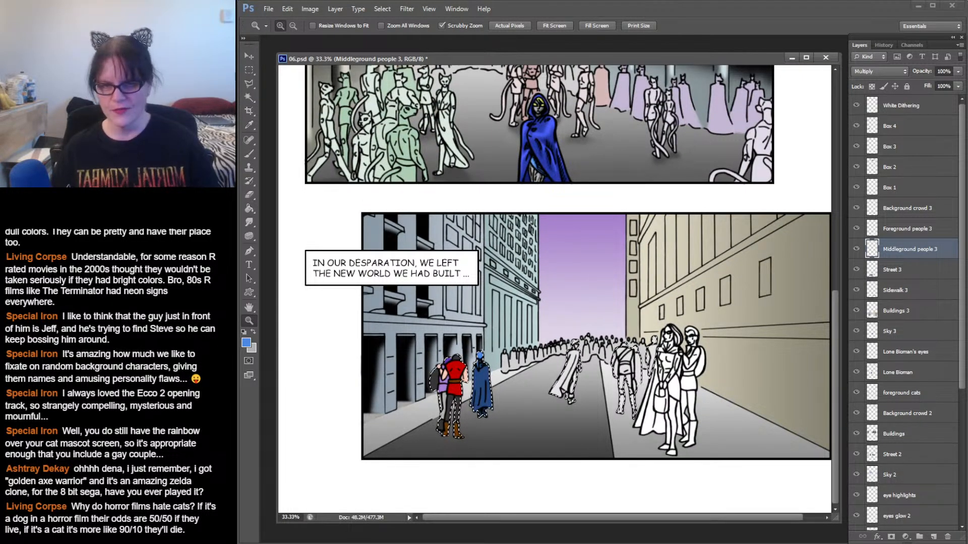
{"action": "left_click", "coordinate": [582, 367]}
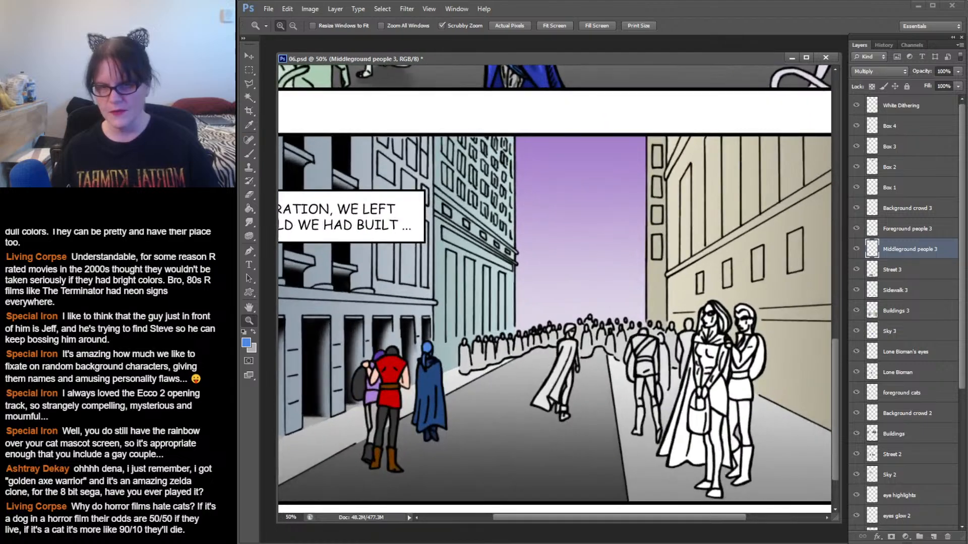
{"action": "left_click", "coordinate": [583, 370]}
{"action": "left_click", "coordinate": [582, 371]}
{"action": "left_click", "coordinate": [585, 371]}
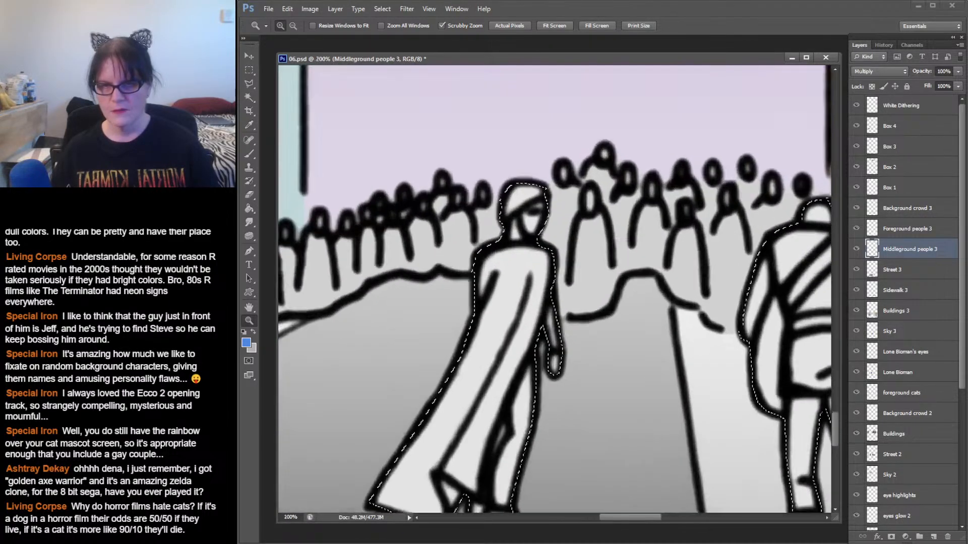
{"action": "left_click_drag", "start_coordinate": [585, 370], "coordinate": [589, 371]}
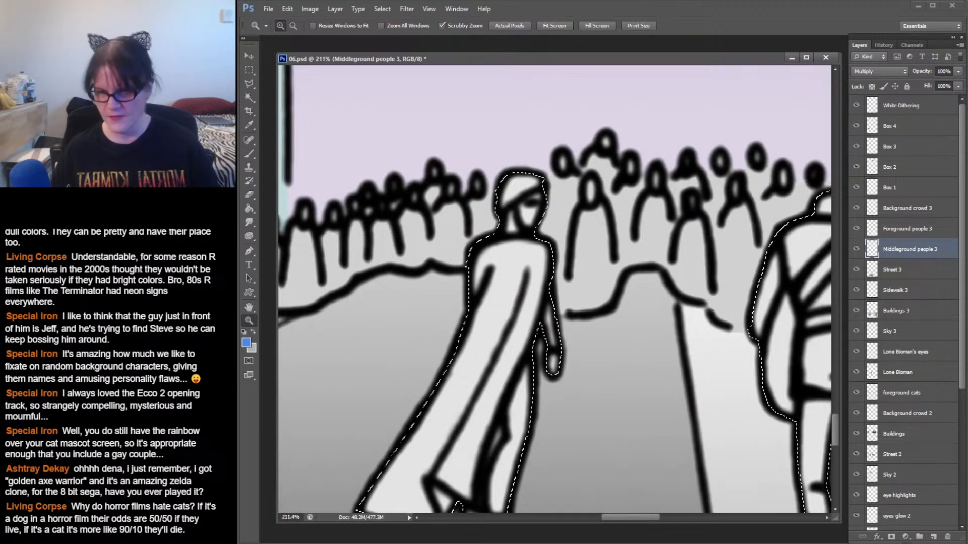
{"action": "left_click", "coordinate": [610, 345], "text": "alt"}
{"action": "left_click", "coordinate": [610, 345], "text": "alt"}
{"action": "key", "text": "ctrl+d"}
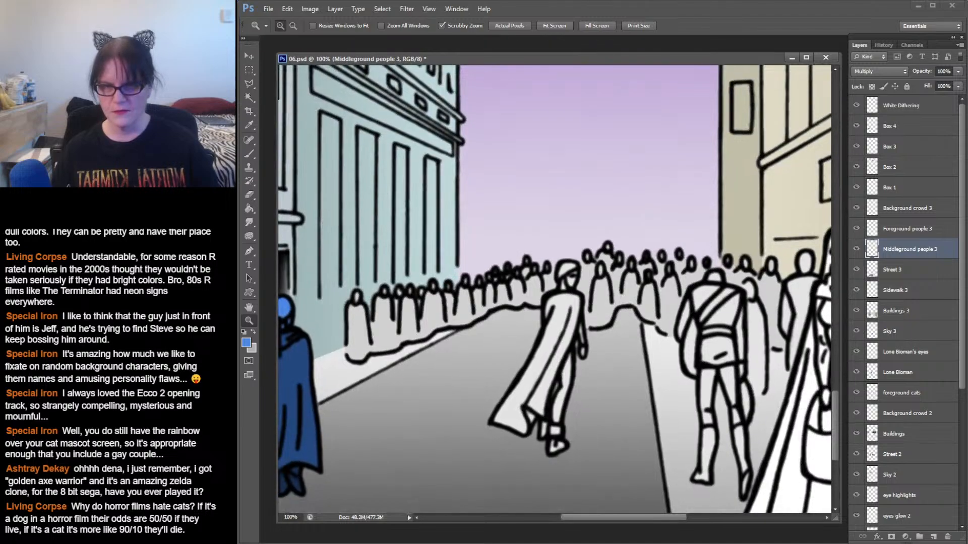
{"action": "left_click_drag", "start_coordinate": [611, 345], "coordinate": [633, 308]}
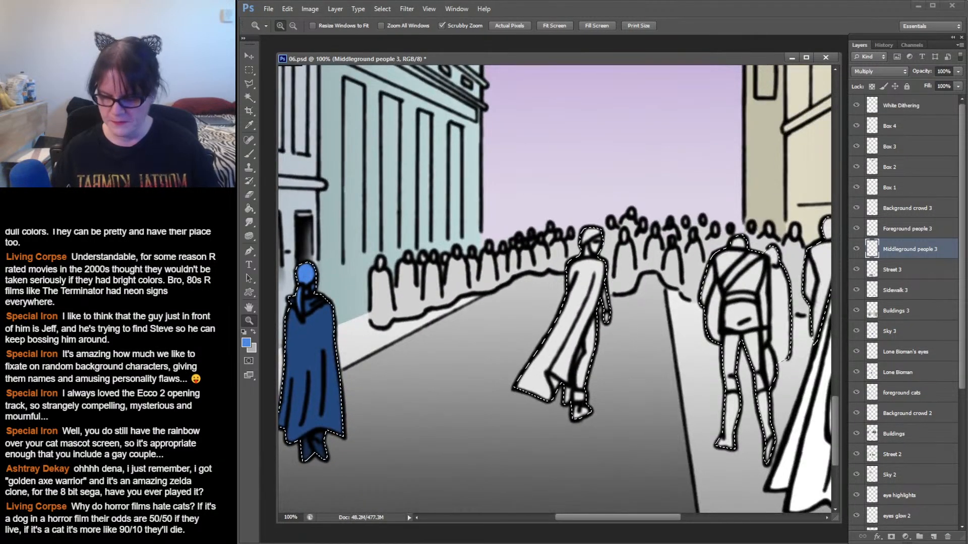
{"action": "key", "text": "ctrl+s"}
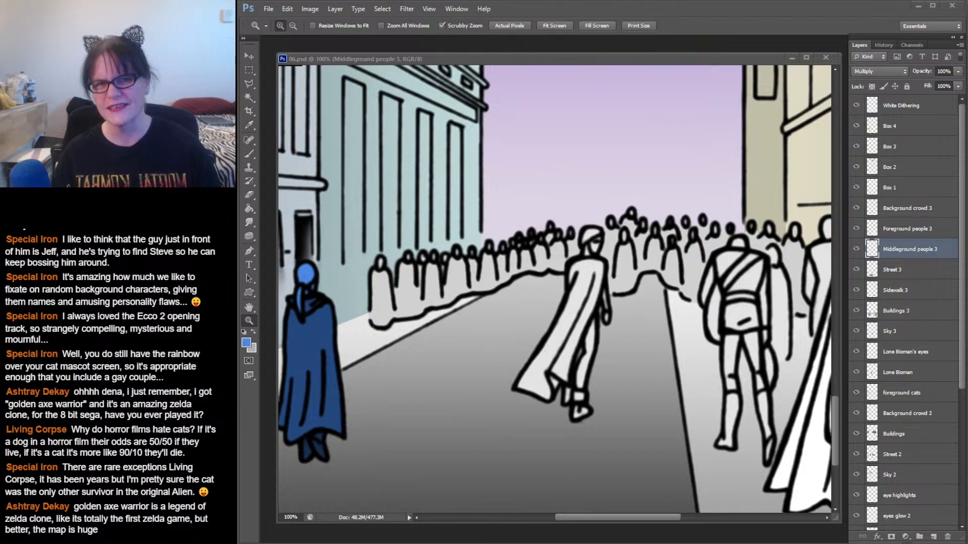
- Paint the shoulders and upper part of the walking figure's cloak dark green (#00552a) with a 38 px brush
{"action": "left_click", "coordinate": [724, 58]}
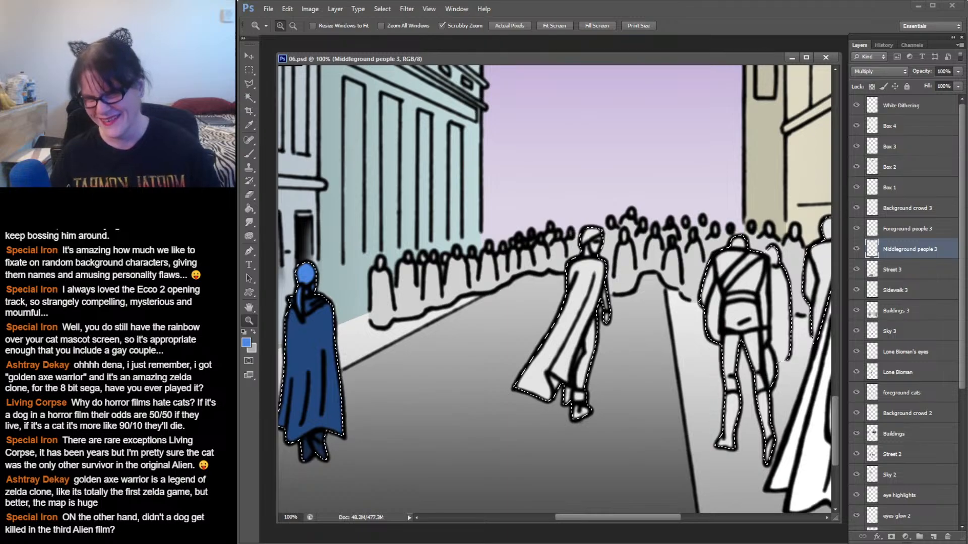
{"action": "left_click", "coordinate": [246, 343]}
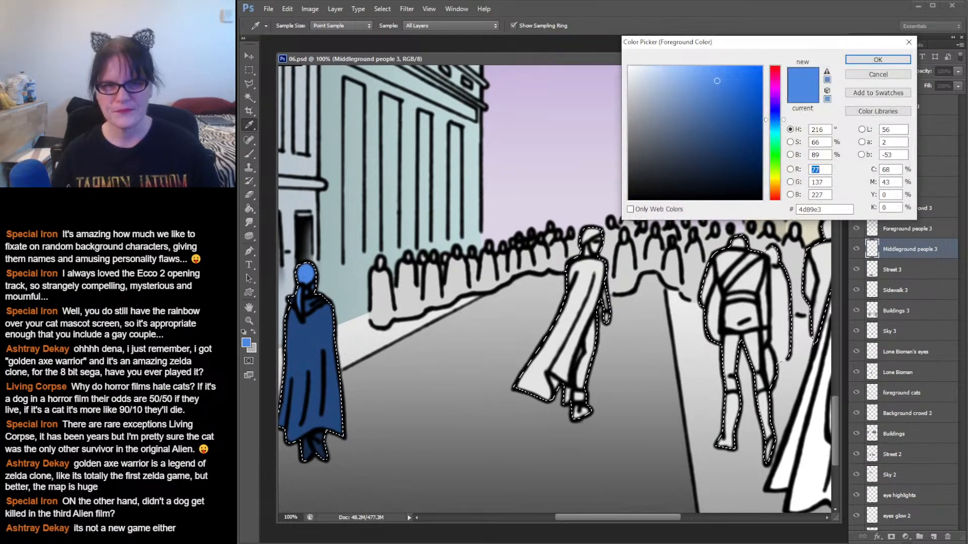
{"action": "left_click_drag", "start_coordinate": [775, 119], "coordinate": [775, 136]}
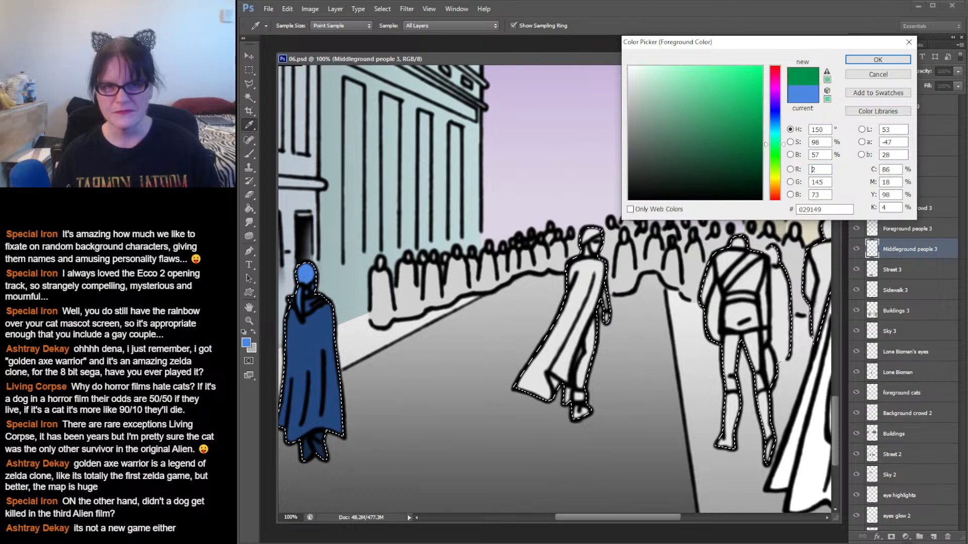
{"action": "left_click_drag", "start_coordinate": [762, 130], "coordinate": [761, 142]}
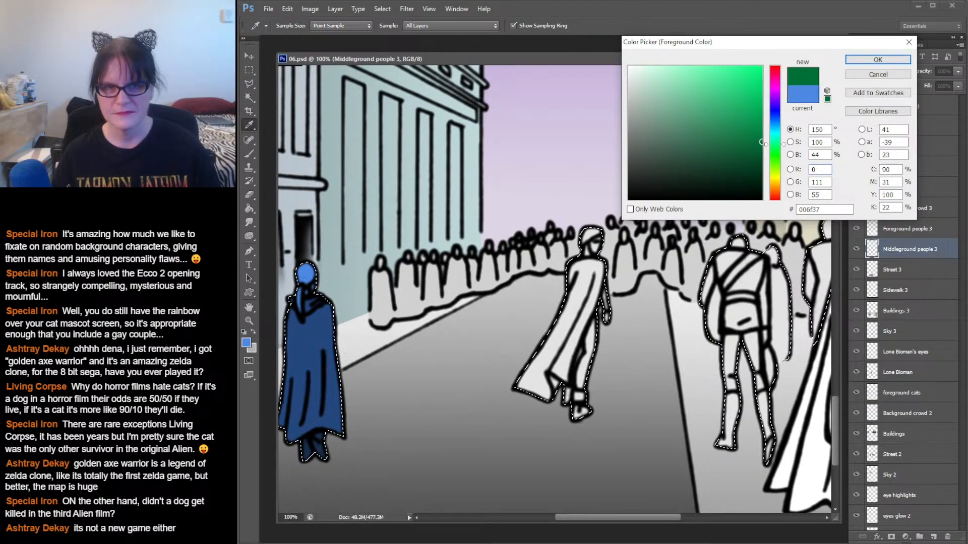
{"action": "left_click_drag", "start_coordinate": [762, 142], "coordinate": [762, 155]}
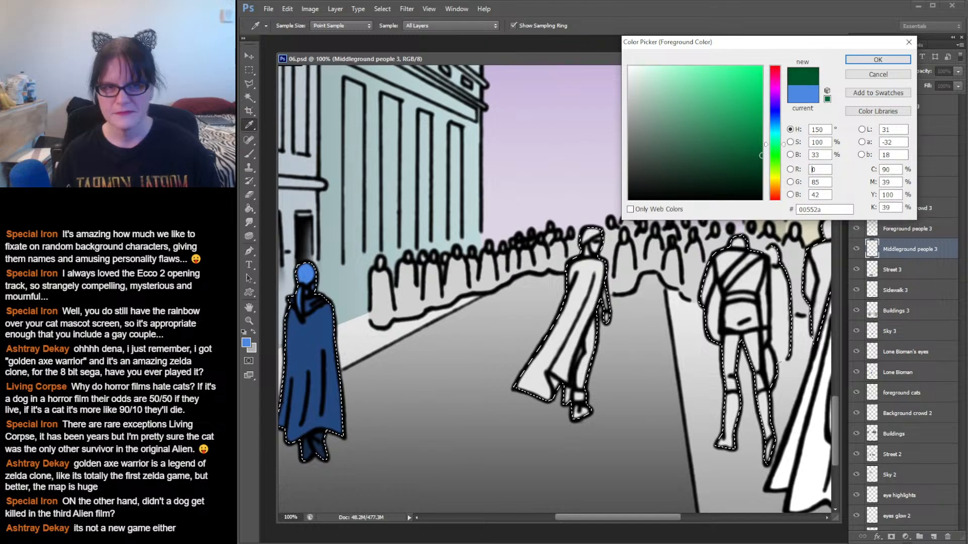
{"action": "key", "text": "Return"}
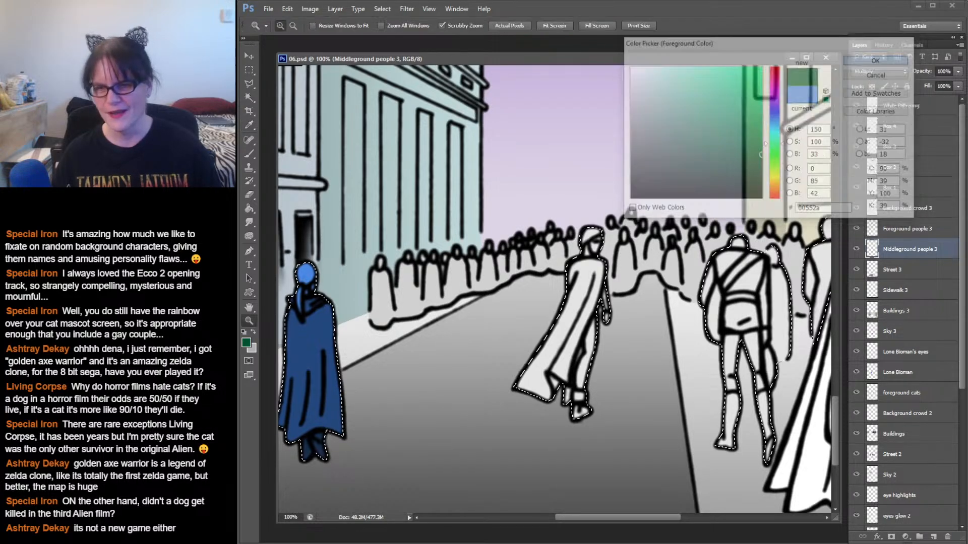
{"action": "key", "text": "z"}
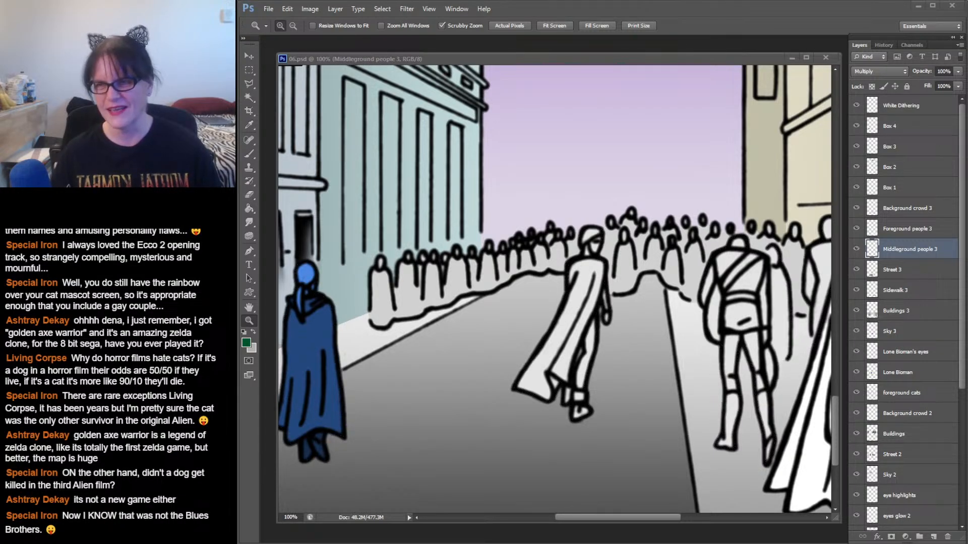
{"action": "left_click", "coordinate": [558, 57]}
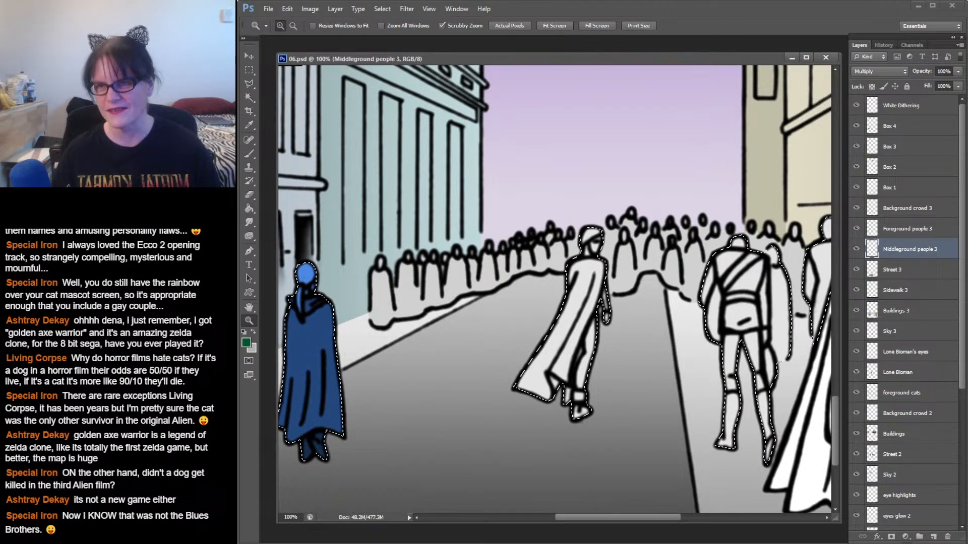
{"action": "left_click", "coordinate": [249, 154]}
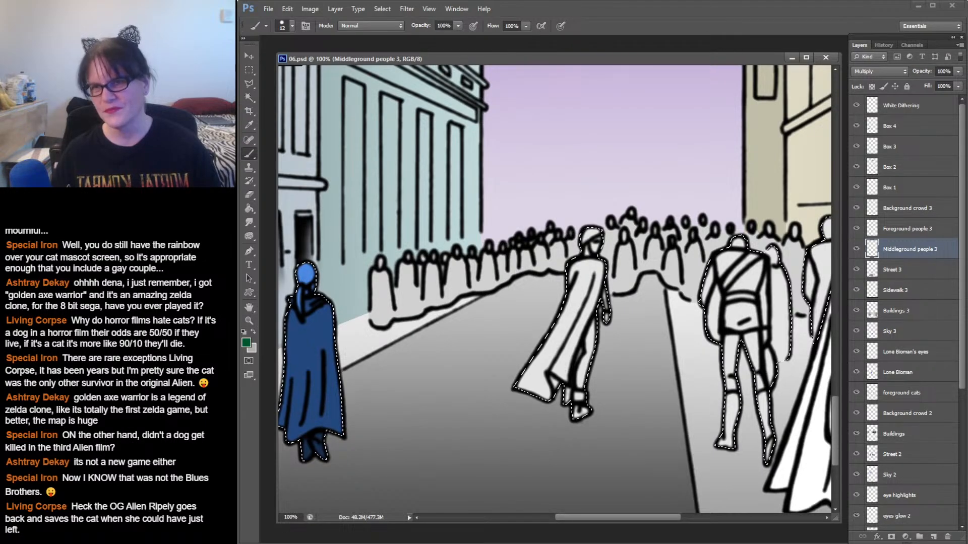
{"action": "left_click", "coordinate": [292, 26]}
{"action": "left_click", "coordinate": [345, 138]}
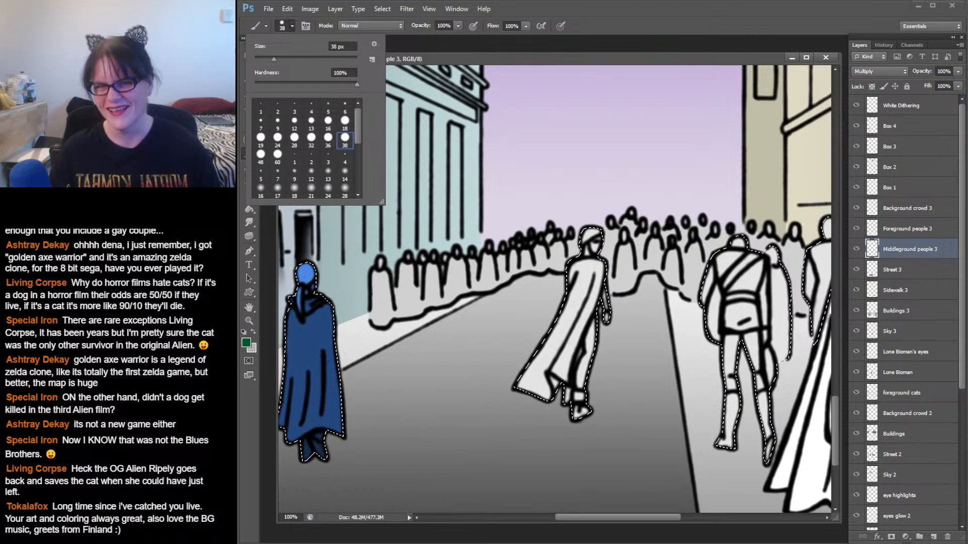
{"action": "left_click_drag", "start_coordinate": [581, 268], "coordinate": [576, 270]}
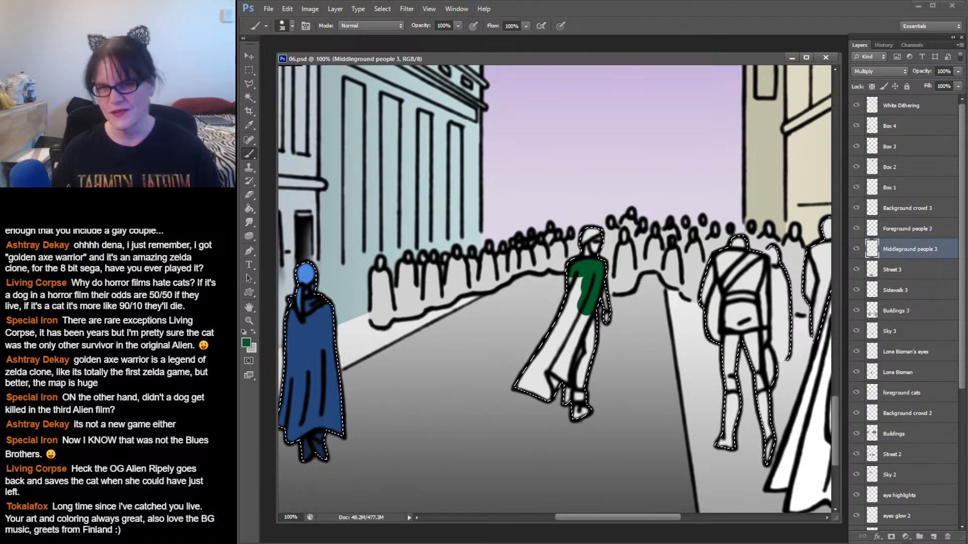
- Fill the rest of the walking figure's cloak down to the hem with the same dark green
{"action": "mouse_move", "coordinate": [575, 333]}
{"action": "left_mouse_down"}
{"action": "mouse_move", "coordinate": [559, 382]}
{"action": "mouse_move", "coordinate": [550, 363]}
{"action": "mouse_move", "coordinate": [547, 392]}
{"action": "mouse_move", "coordinate": [526, 374]}
{"action": "left_mouse_up"}
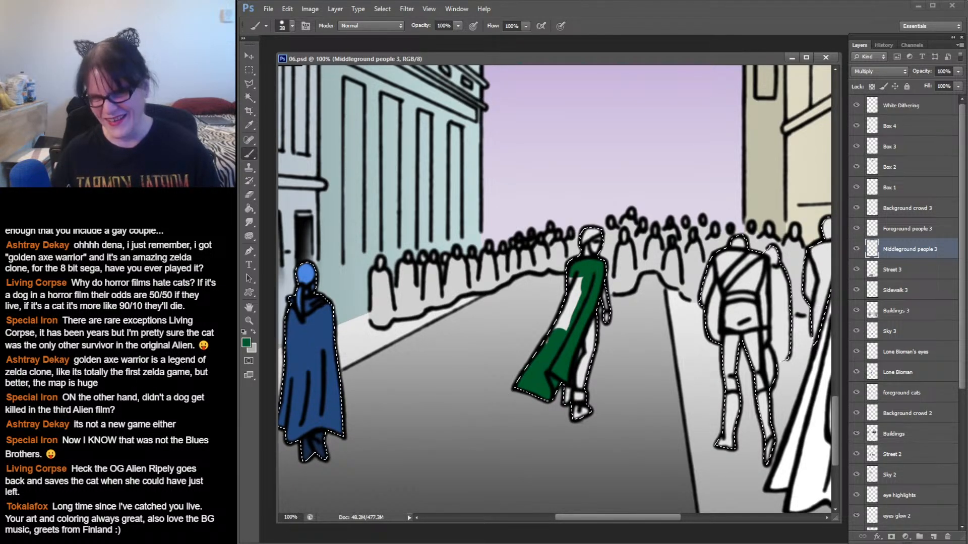
{"action": "left_click_drag", "start_coordinate": [571, 297], "coordinate": [576, 280]}
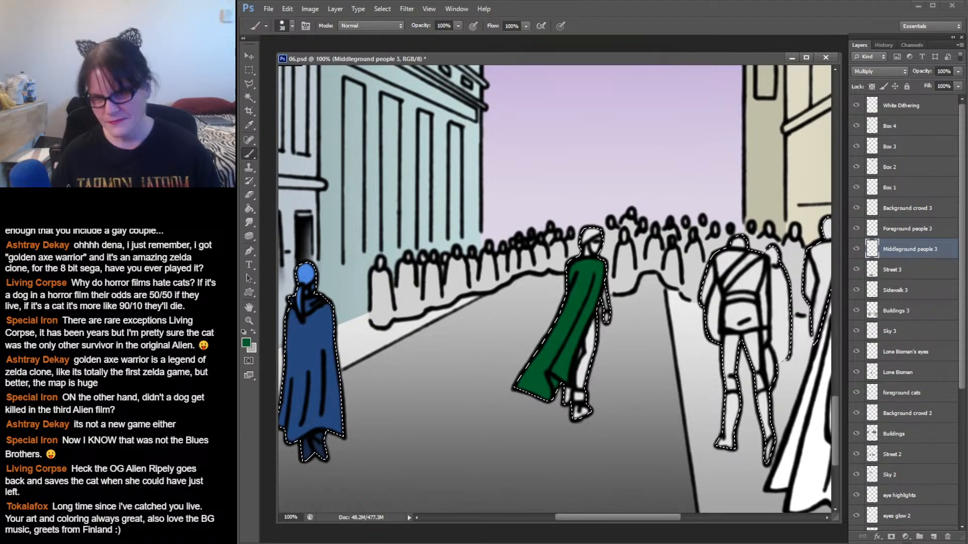
{"action": "left_click", "coordinate": [565, 378]}
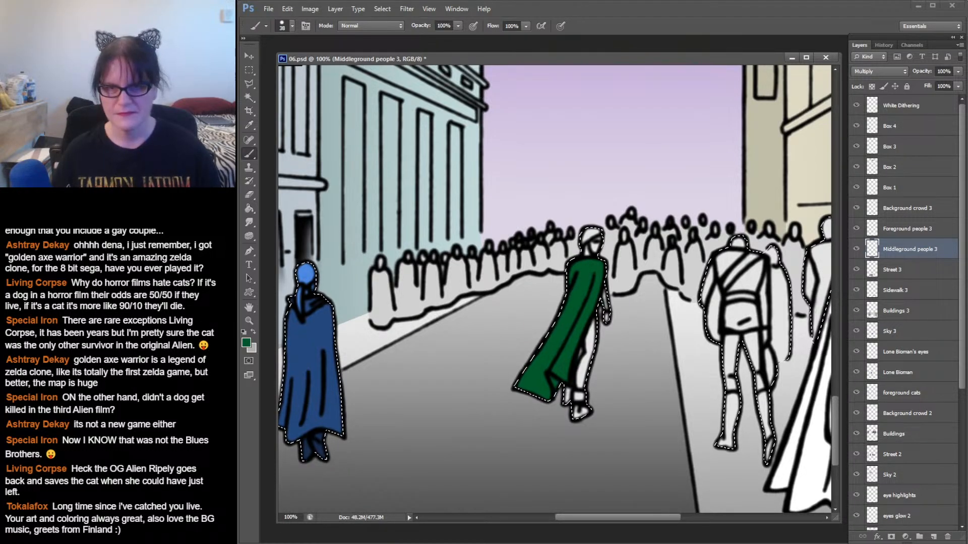
- Paint the green-cloaked figure's face and hand pale mint green (#b6ffda)
{"action": "left_click", "coordinate": [246, 343]}
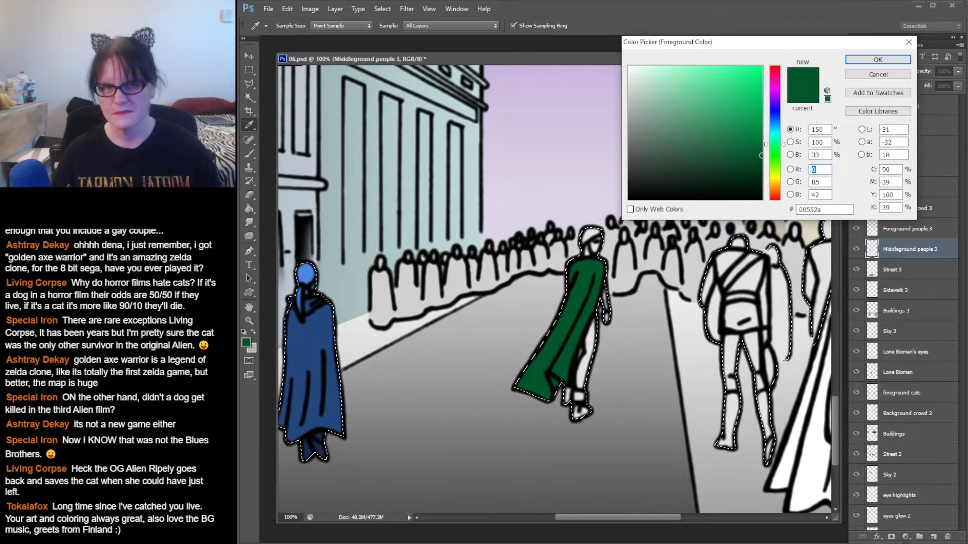
{"action": "left_click_drag", "start_coordinate": [673, 67], "coordinate": [678, 66]}
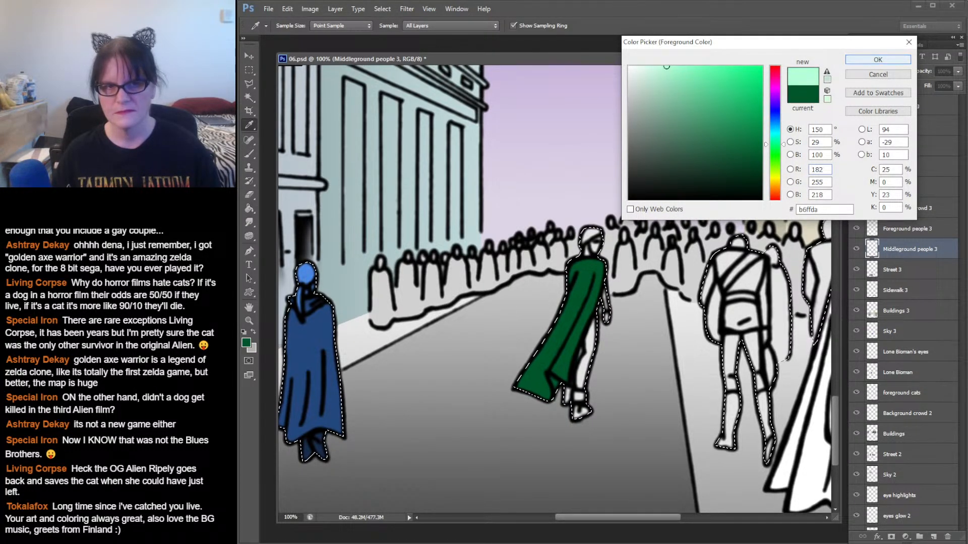
{"action": "left_click", "coordinate": [877, 60]}
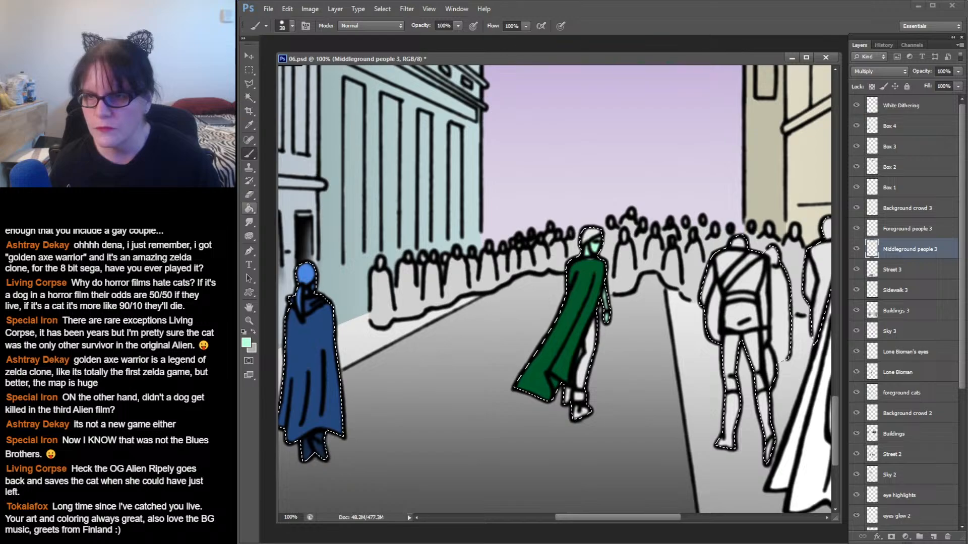
- Sample the cloak's green, change it to a muted green (#307853) and paint the green-cloaked figure's hair with it
{"action": "left_click", "coordinate": [249, 221]}
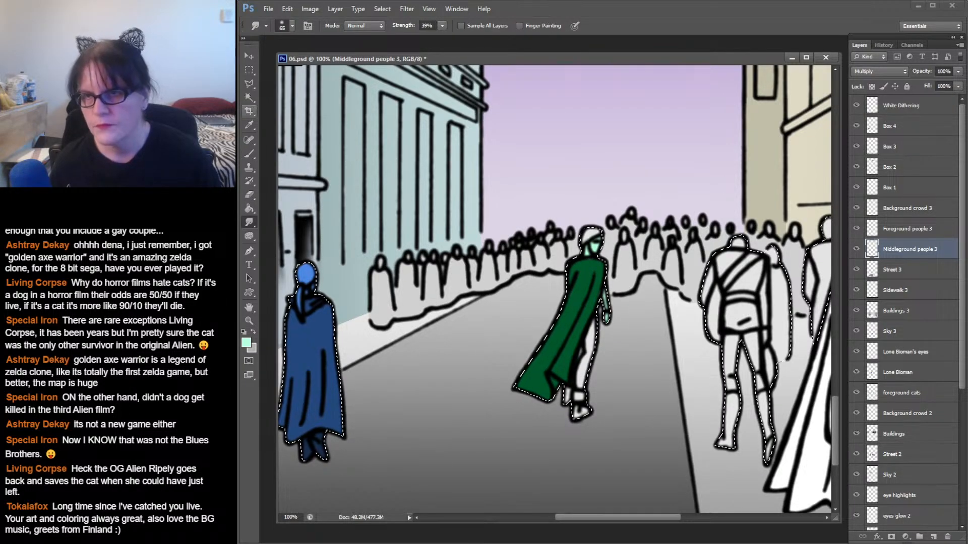
{"action": "left_click", "coordinate": [249, 124]}
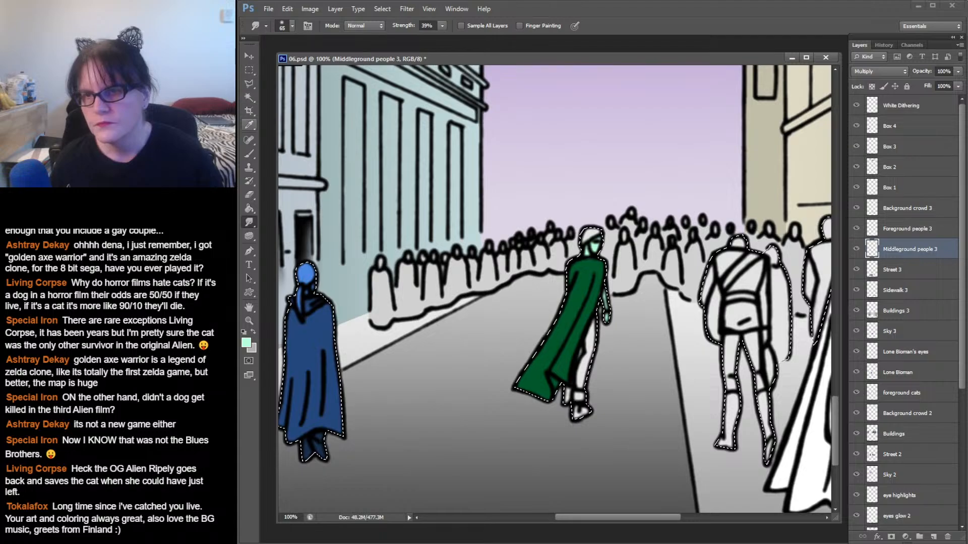
{"action": "left_click", "coordinate": [580, 302]}
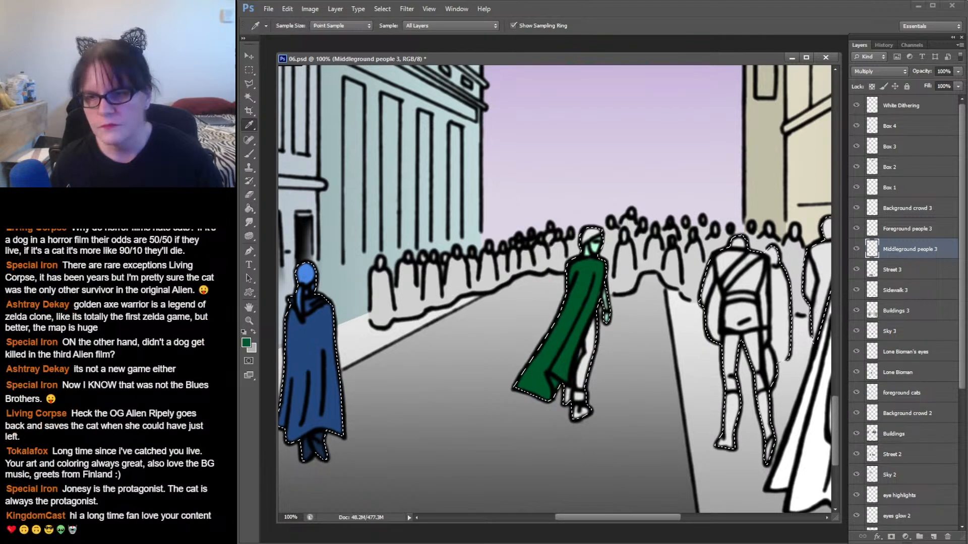
{"action": "left_click", "coordinate": [246, 342]}
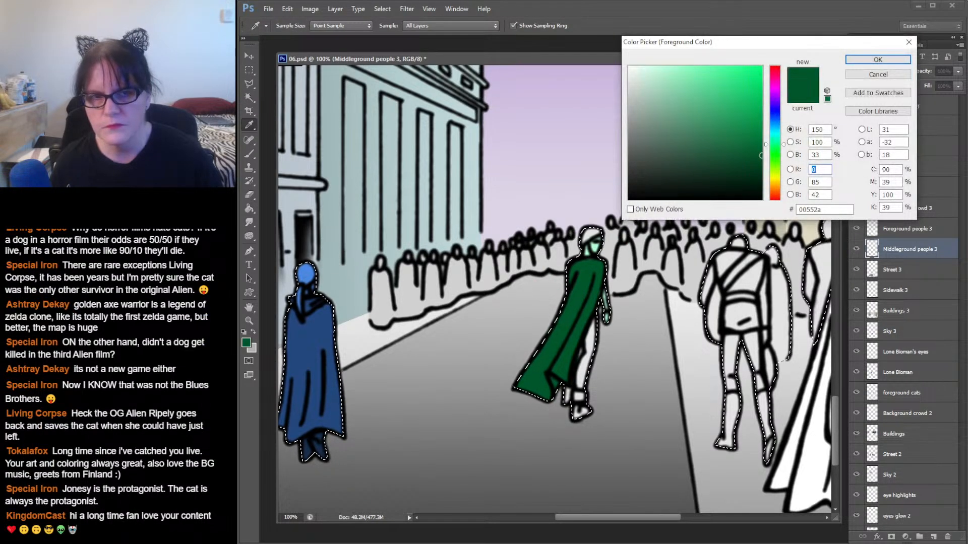
{"action": "left_click_drag", "start_coordinate": [714, 156], "coordinate": [709, 137]}
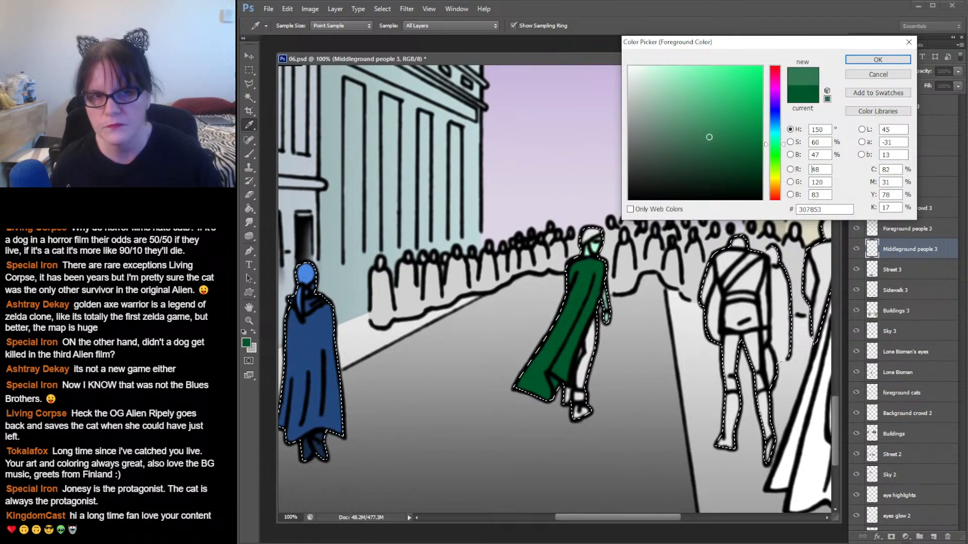
{"action": "left_click", "coordinate": [878, 59]}
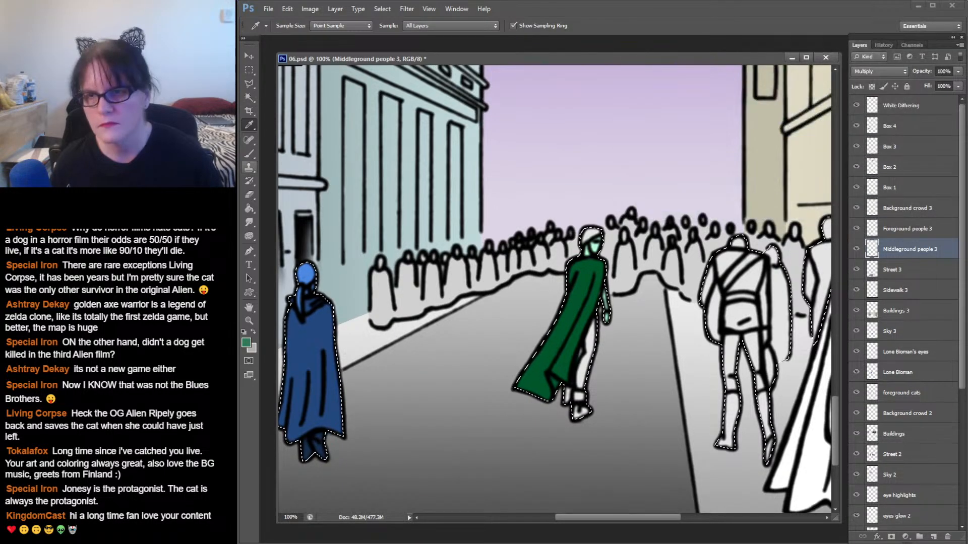
{"action": "key", "text": "b"}
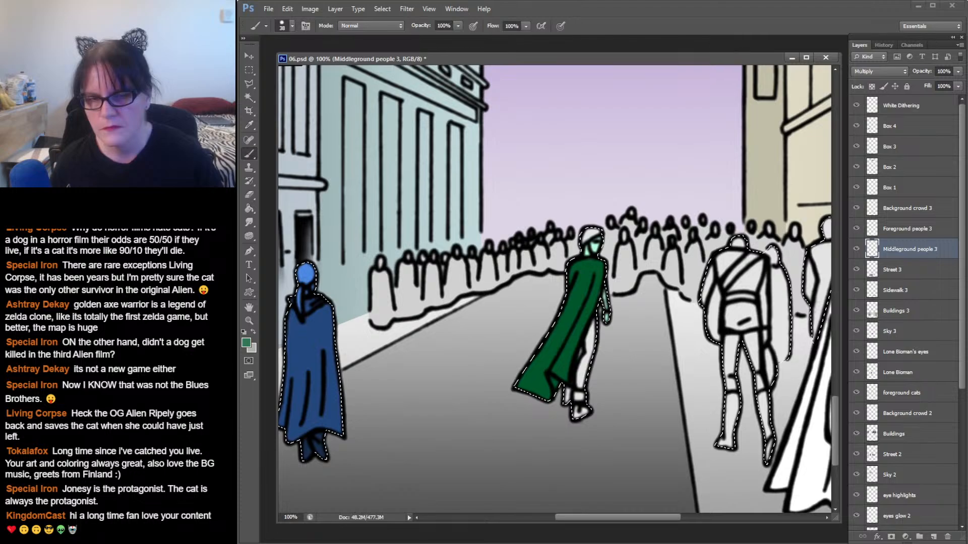
{"action": "left_click_drag", "start_coordinate": [597, 238], "coordinate": [585, 240]}
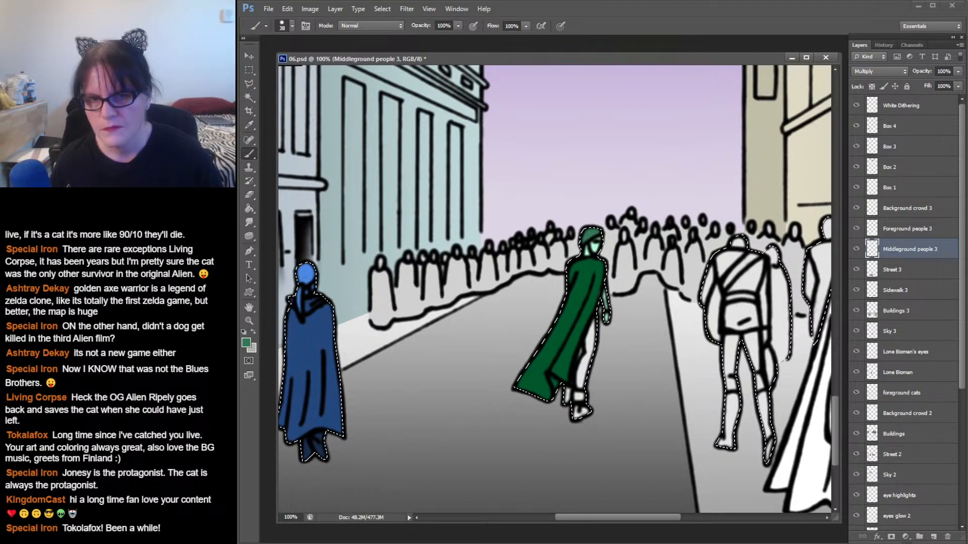
- Set the foreground colour to dark grey (#2e2e2e) and paint the green-cloaked figure's trousers
{"action": "left_click_drag", "start_coordinate": [585, 313], "coordinate": [572, 220]}
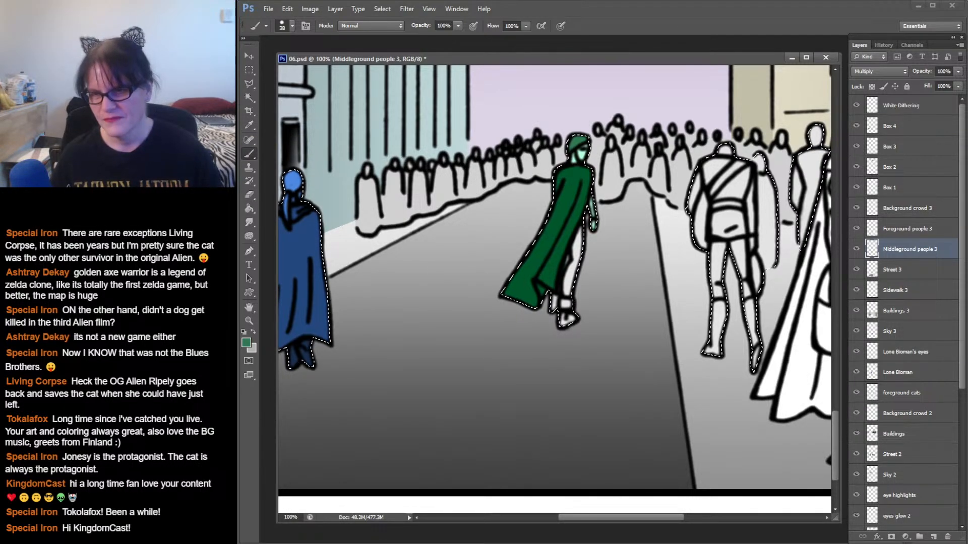
{"action": "left_click", "coordinate": [246, 342]}
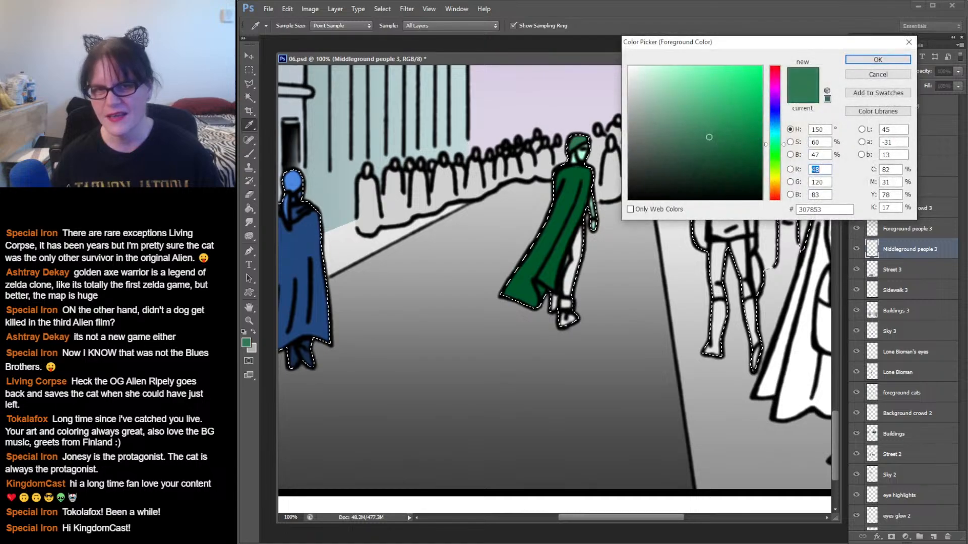
{"action": "left_click", "coordinate": [634, 142]}
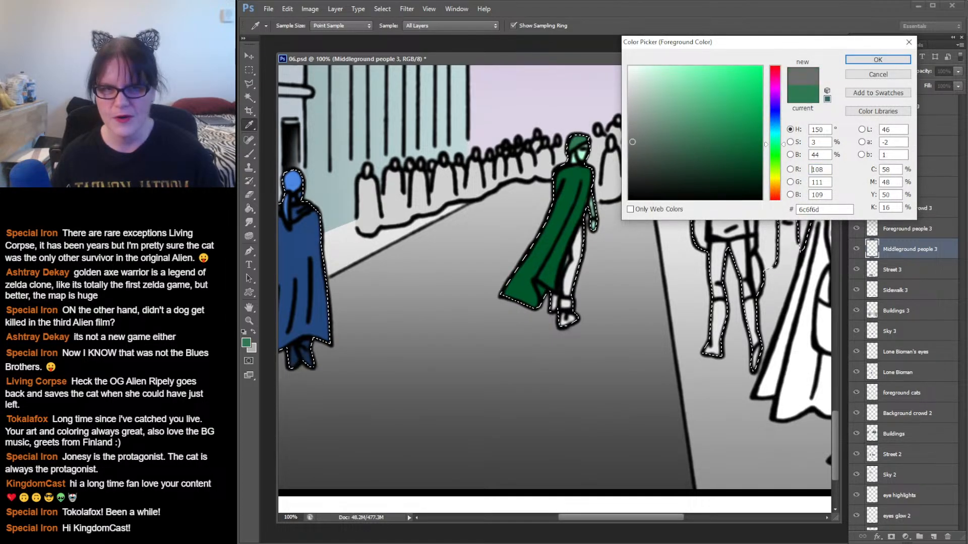
{"action": "left_click_drag", "start_coordinate": [632, 142], "coordinate": [629, 141]}
{"action": "left_click_drag", "start_coordinate": [629, 155], "coordinate": [629, 176]}
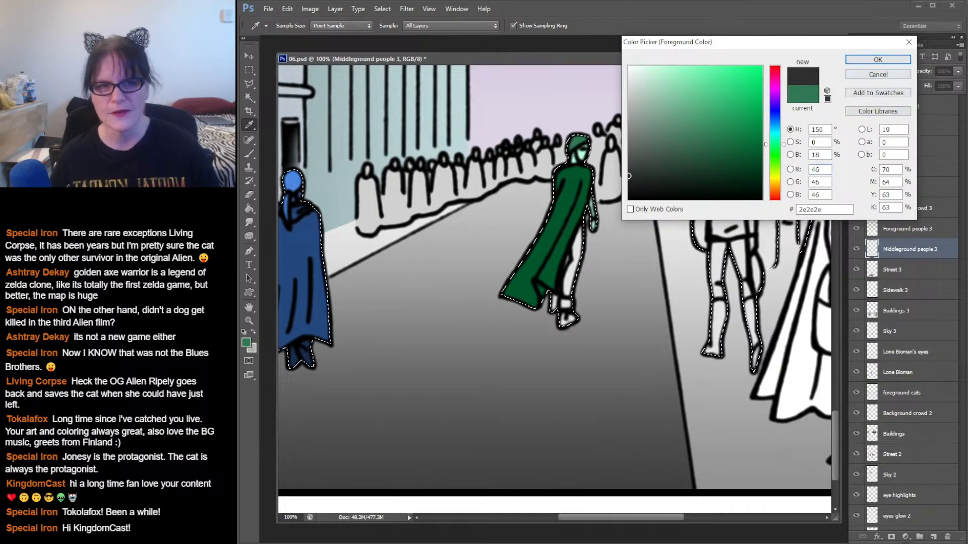
{"action": "left_click", "coordinate": [878, 59]}
{"action": "key", "text": "b"}
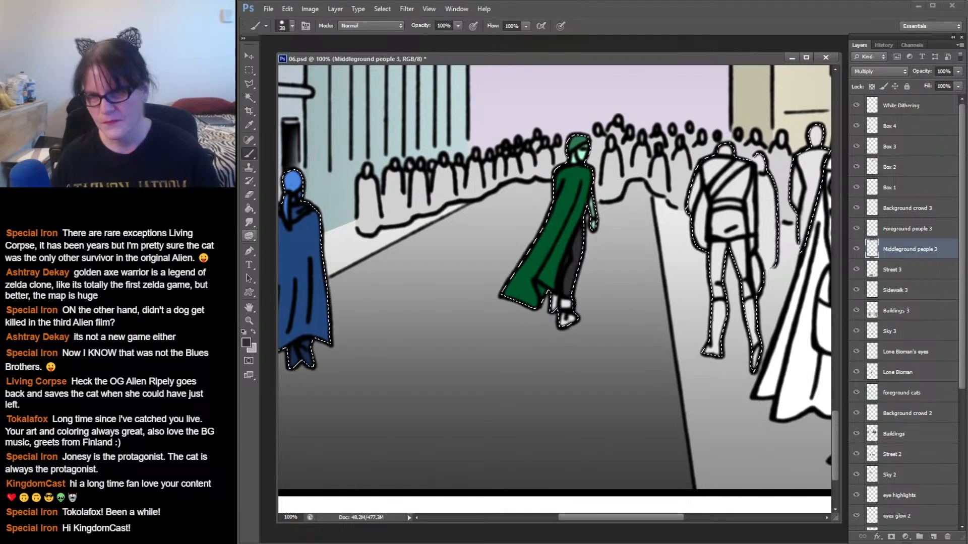
- Sample the cloak's green, darken it to #002110 and paint the green-cloaked figure's boots with it
{"action": "left_click", "coordinate": [250, 222]}
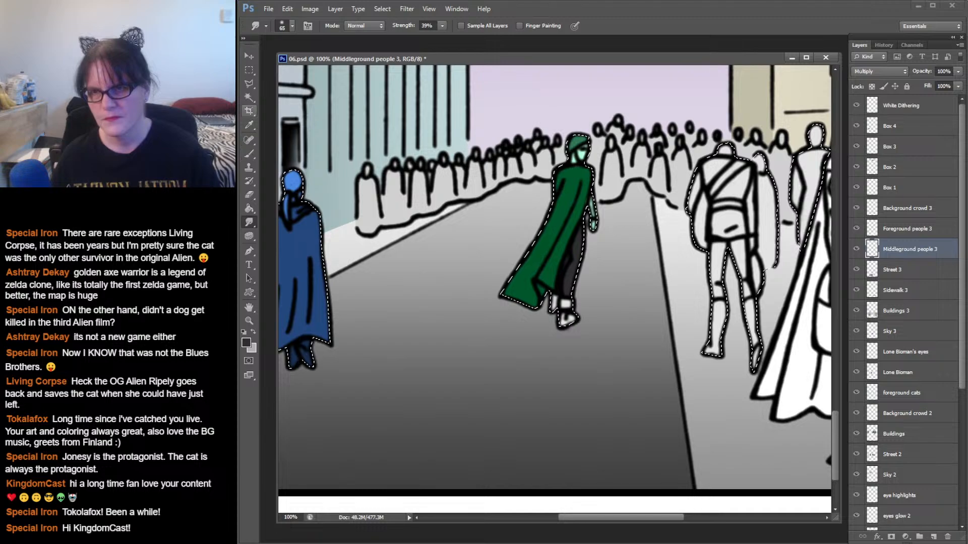
{"action": "left_click", "coordinate": [249, 125]}
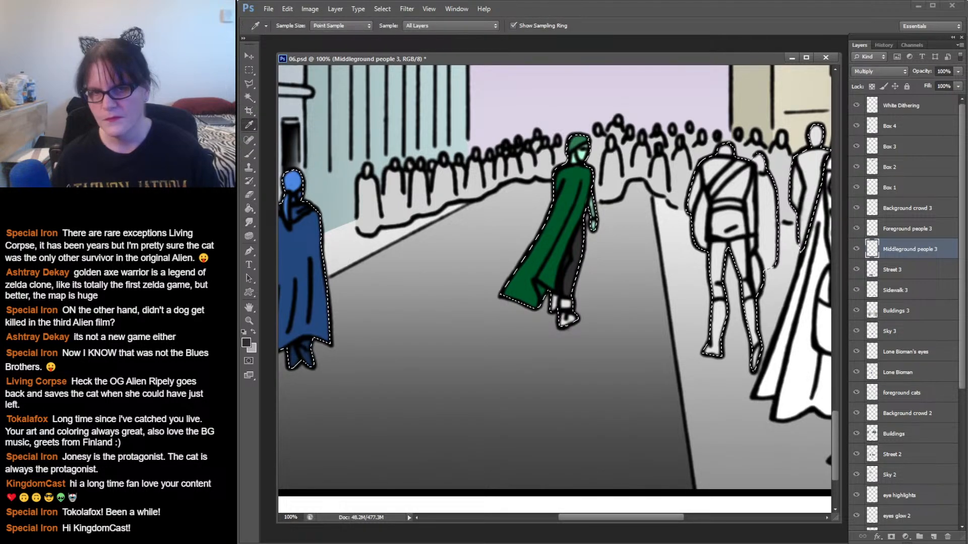
{"action": "left_click", "coordinate": [569, 212]}
{"action": "key", "text": "b"}
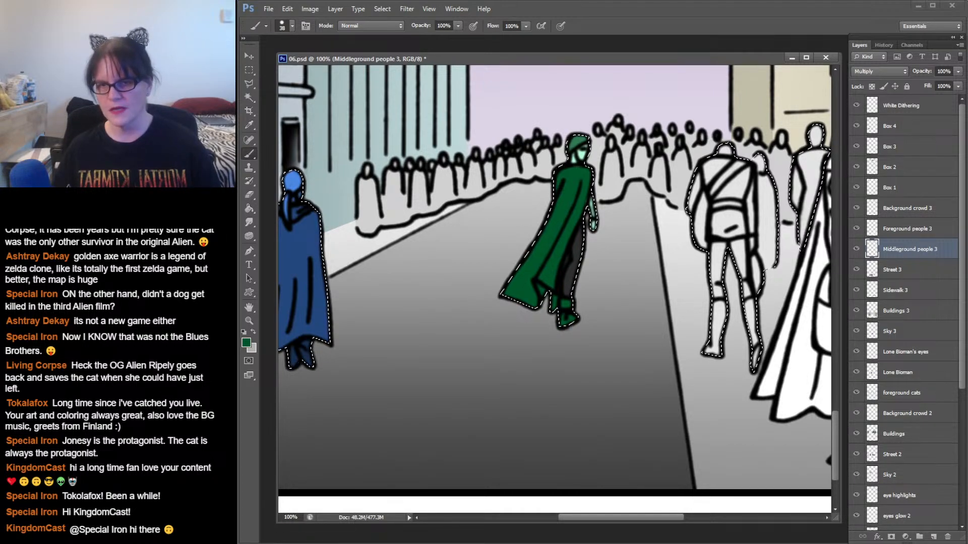
{"action": "left_click", "coordinate": [246, 343]}
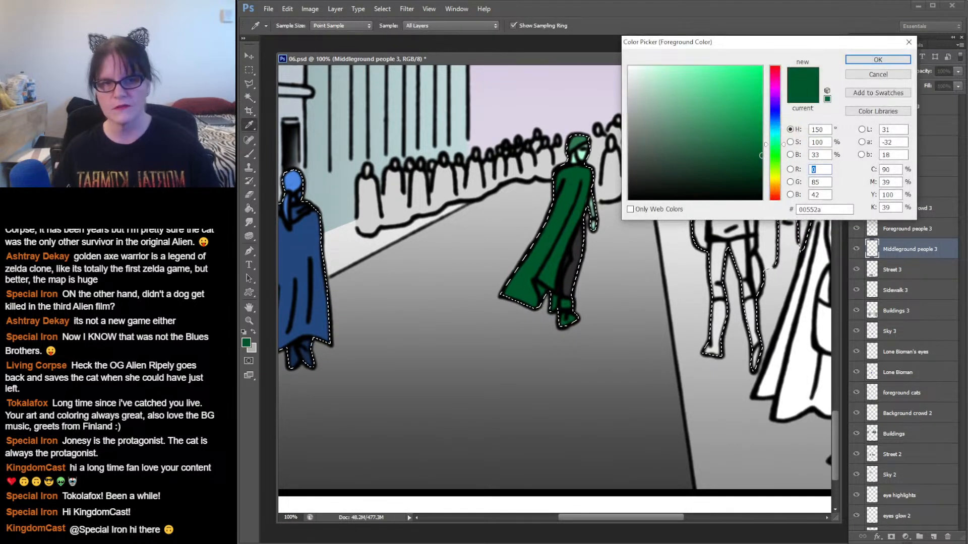
{"action": "left_click_drag", "start_coordinate": [761, 155], "coordinate": [760, 183]}
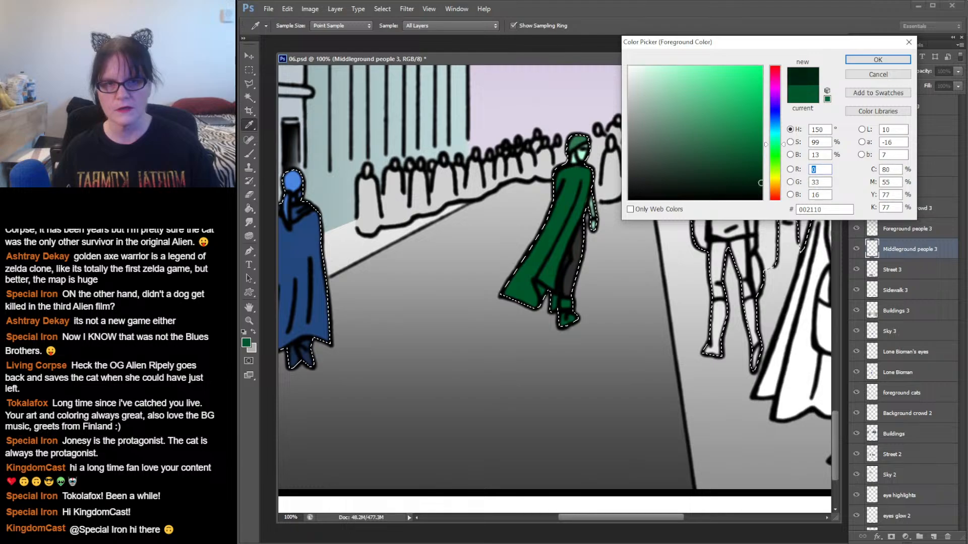
{"action": "left_click", "coordinate": [878, 59]}
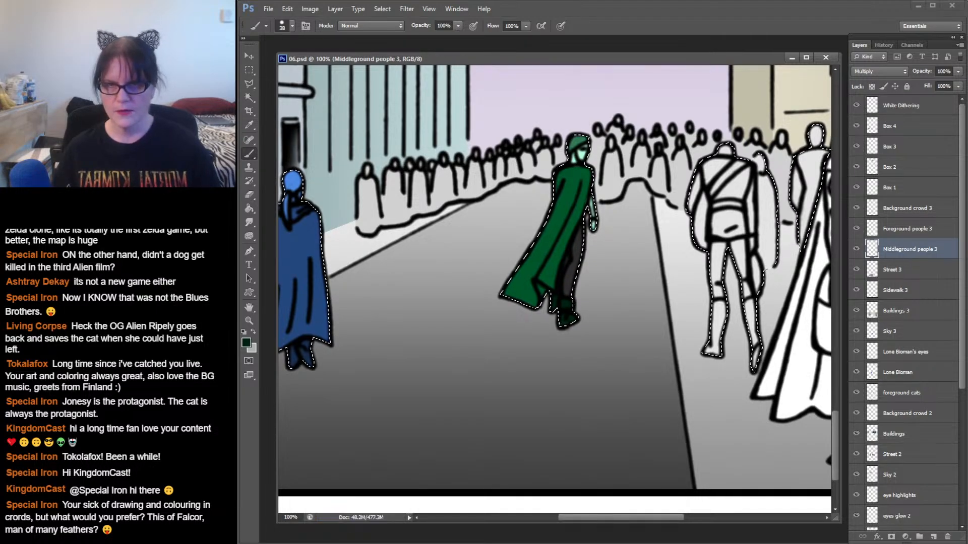
{"action": "key", "text": "ctrl+d"}
{"action": "left_click_drag", "start_coordinate": [630, 263], "coordinate": [457, 297]}
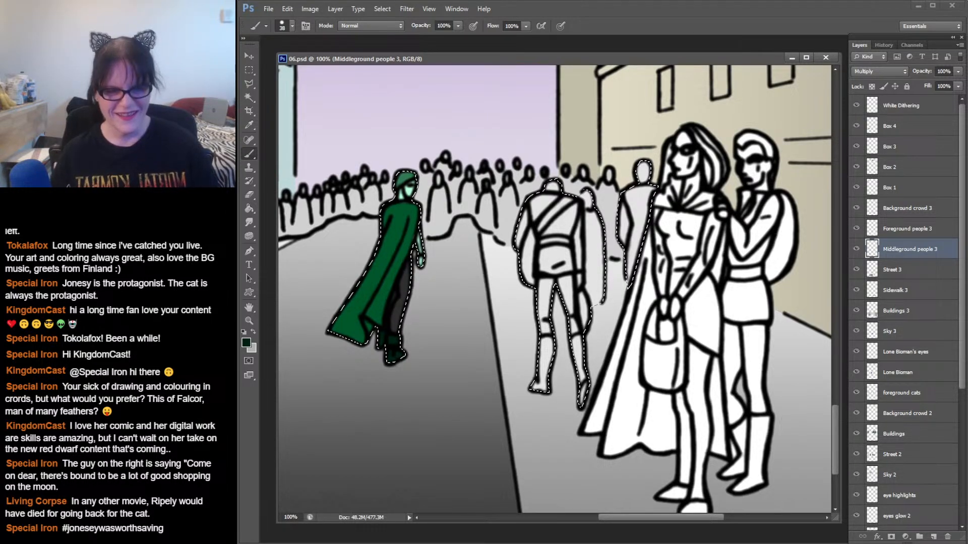
{"action": "key", "text": "ctrl+d"}
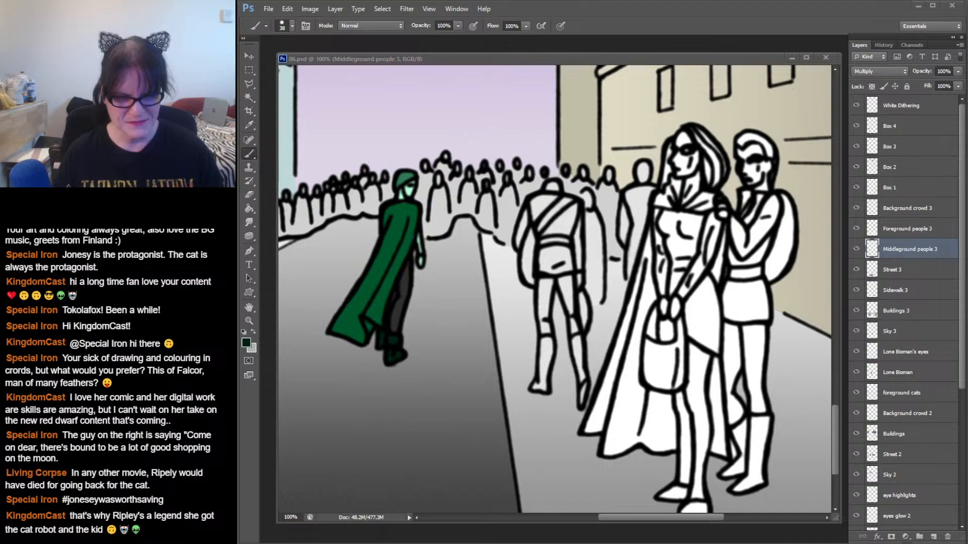
{"action": "key", "text": "alt+Tab"}
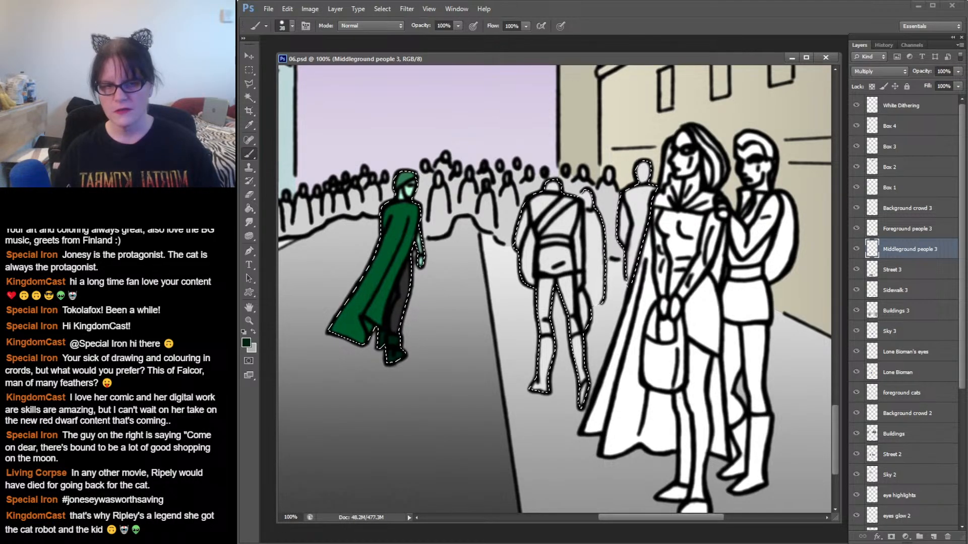
{"action": "mouse_move", "coordinate": [835, 440]}
{"action": "left_mouse_down"}
{"action": "mouse_move", "coordinate": [834, 240]}
{"action": "mouse_move", "coordinate": [835, 440]}
{"action": "left_mouse_up"}
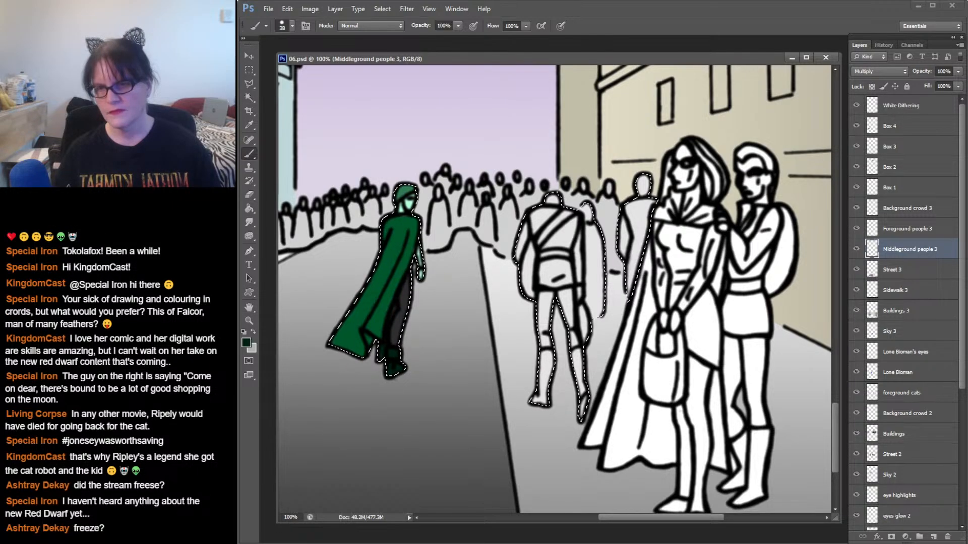
- Try painting the figure partly hidden behind the man with the chest strap pale pink (#d2acc5), from head to cloak hem
{"action": "left_click", "coordinate": [246, 342]}
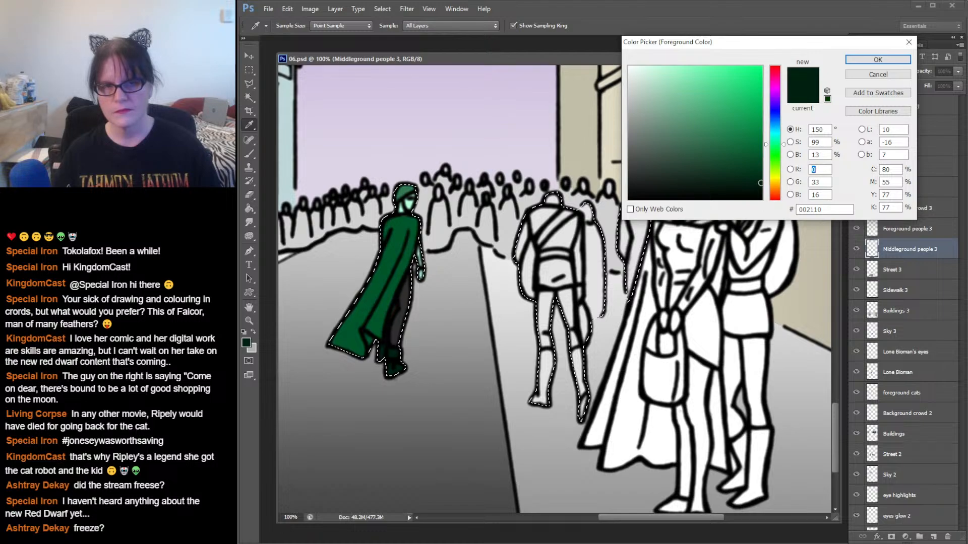
{"action": "left_click_drag", "start_coordinate": [775, 96], "coordinate": [775, 80]}
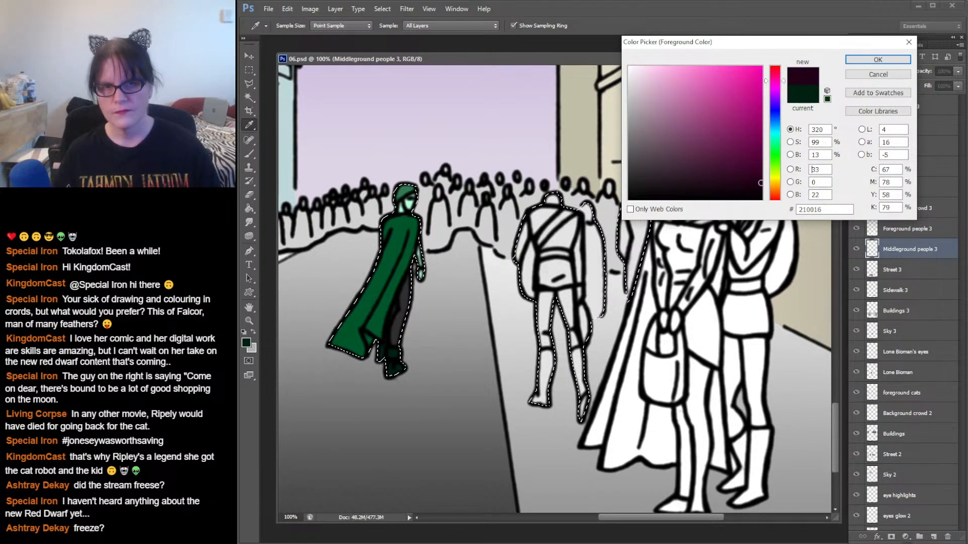
{"action": "mouse_move", "coordinate": [673, 73]}
{"action": "left_mouse_down"}
{"action": "mouse_move", "coordinate": [653, 105]}
{"action": "mouse_move", "coordinate": [652, 90]}
{"action": "left_mouse_up"}
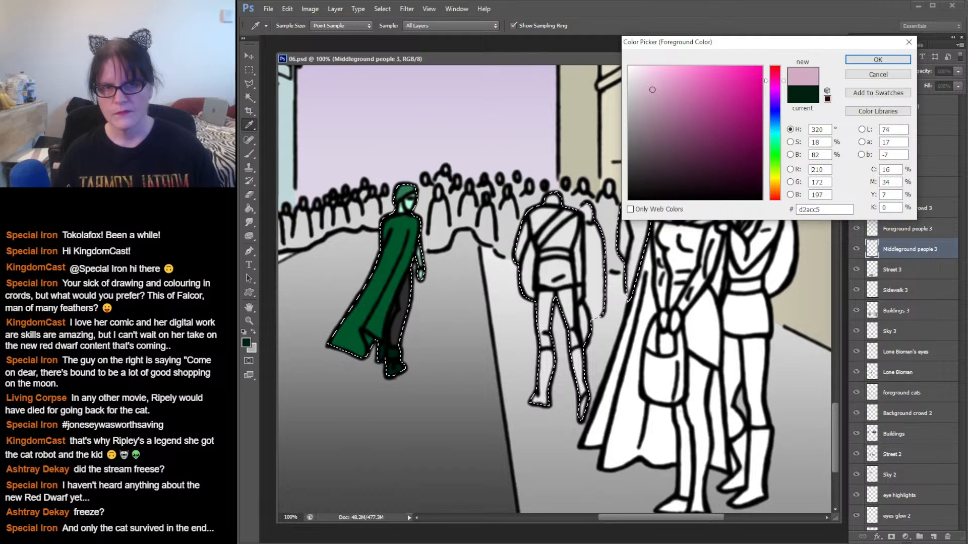
{"action": "left_click", "coordinate": [878, 60]}
{"action": "key", "text": "b"}
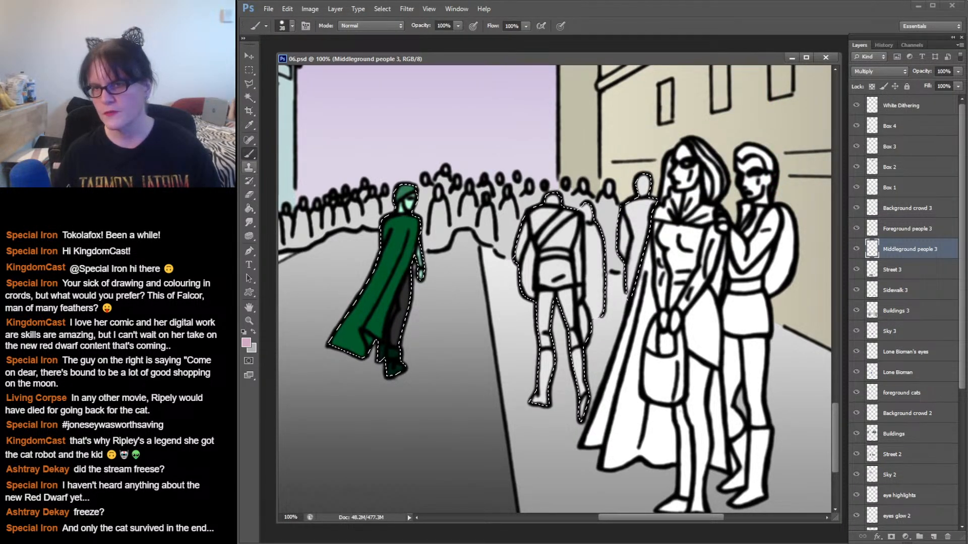
{"action": "left_click", "coordinate": [249, 222]}
{"action": "left_click", "coordinate": [249, 208]}
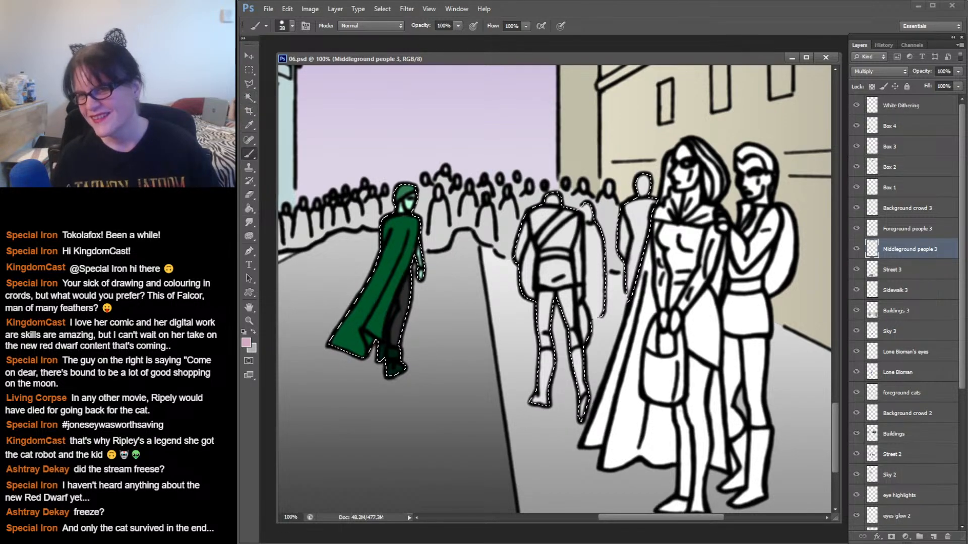
{"action": "left_click", "coordinate": [249, 222]}
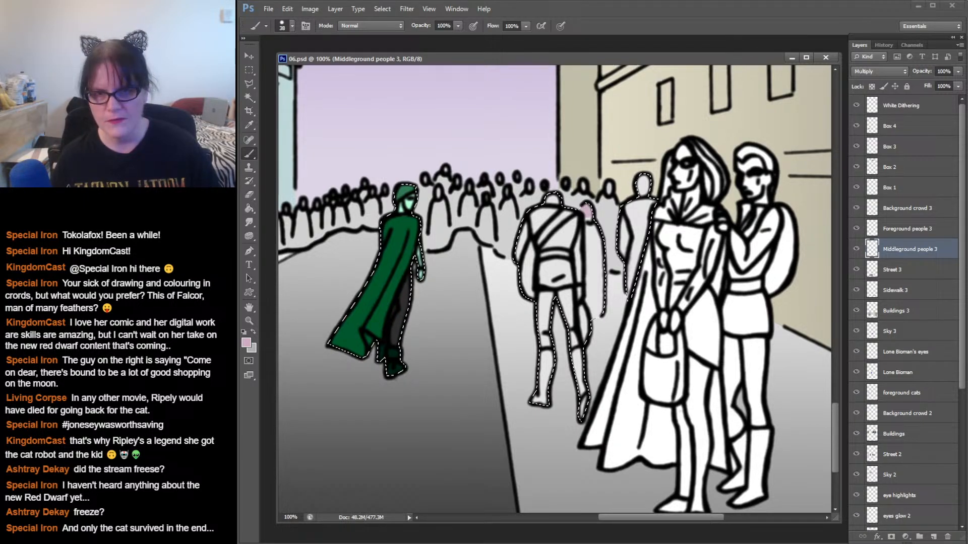
{"action": "left_click_drag", "start_coordinate": [589, 221], "coordinate": [597, 255]}
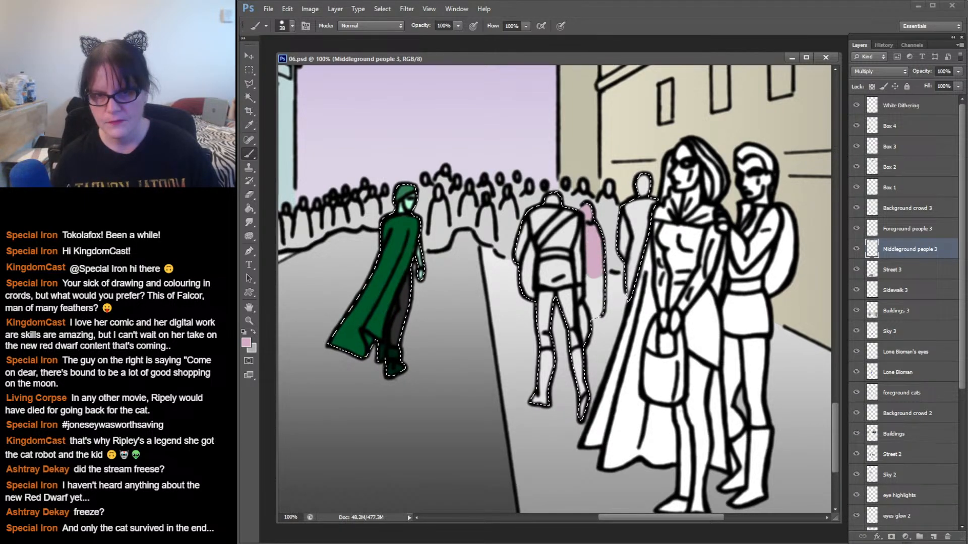
{"action": "left_click_drag", "start_coordinate": [595, 298], "coordinate": [597, 314]}
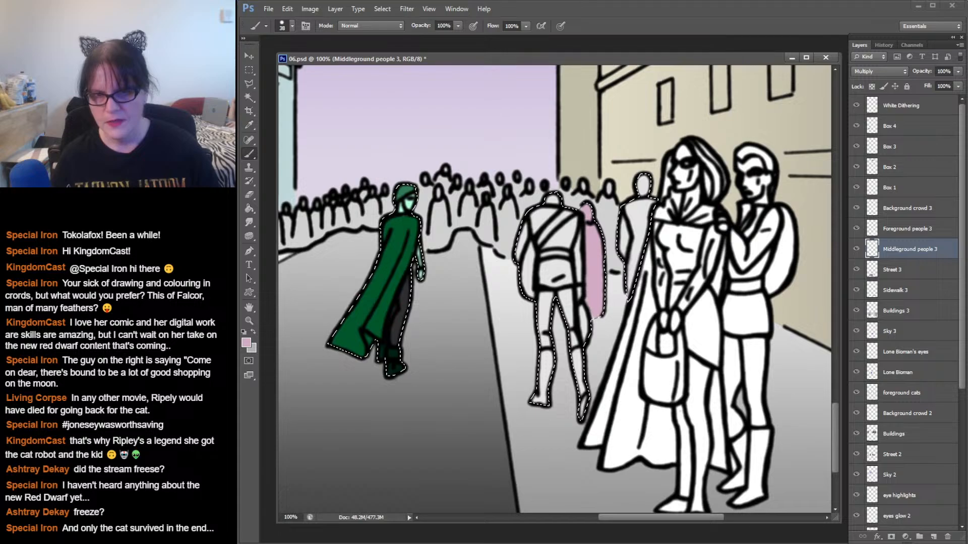
- Try repainting the partly hidden pink figure in a darker greyish mauve (#a3939e)
{"action": "left_click", "coordinate": [246, 343]}
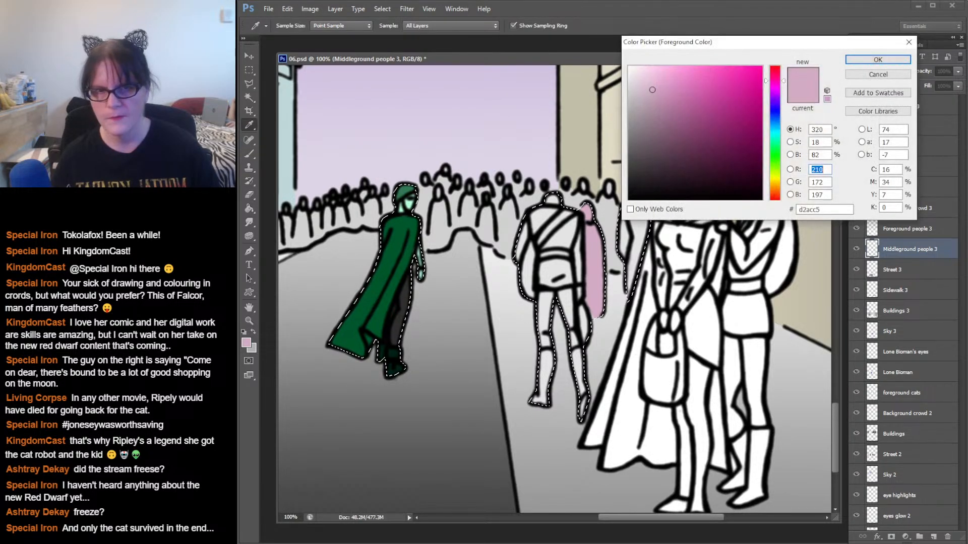
{"action": "left_click", "coordinate": [653, 119]}
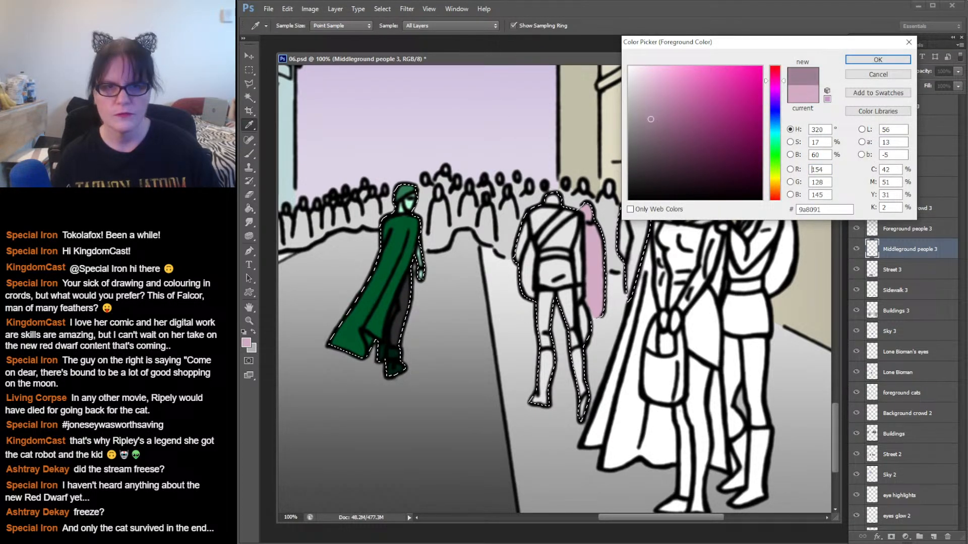
{"action": "left_click_drag", "start_coordinate": [653, 119], "coordinate": [641, 117]}
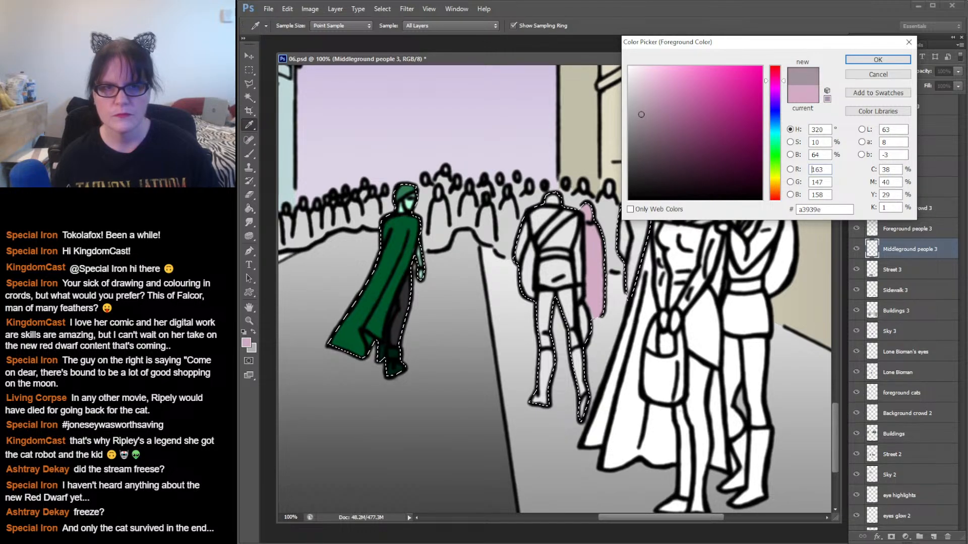
{"action": "left_click", "coordinate": [877, 59]}
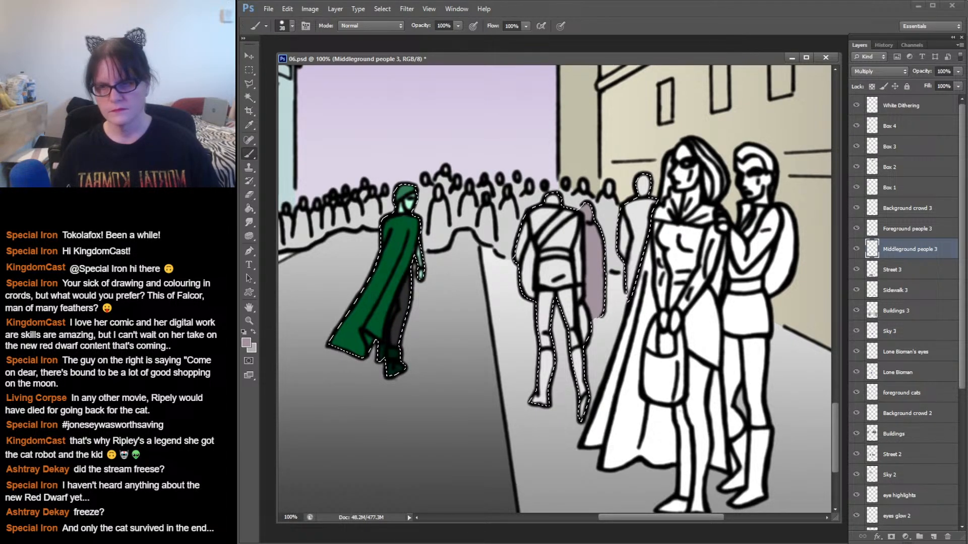
- Lighten the mauve to a dusty pink (#bfa6b6) and repaint the partly hidden figure behind the strapped man
{"action": "left_click", "coordinate": [246, 343]}
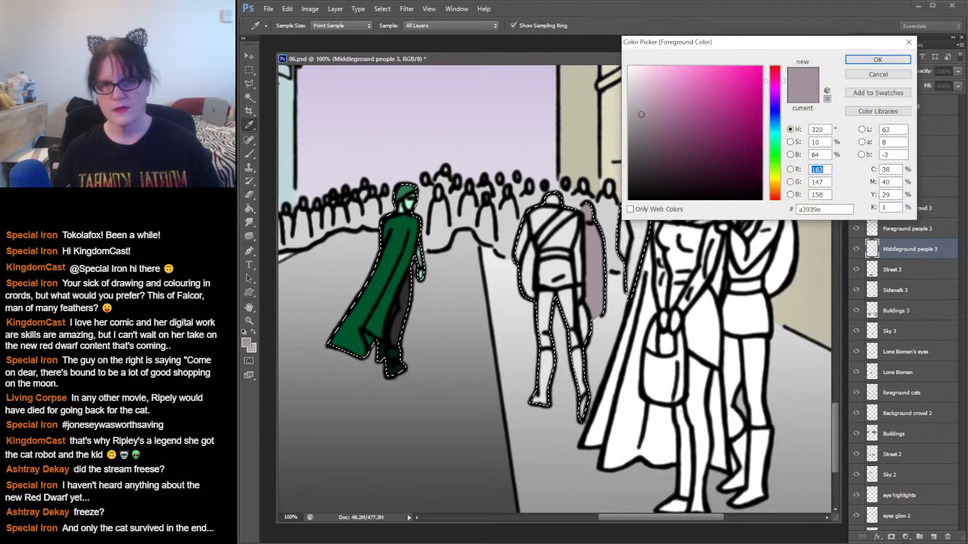
{"action": "left_click", "coordinate": [639, 100]}
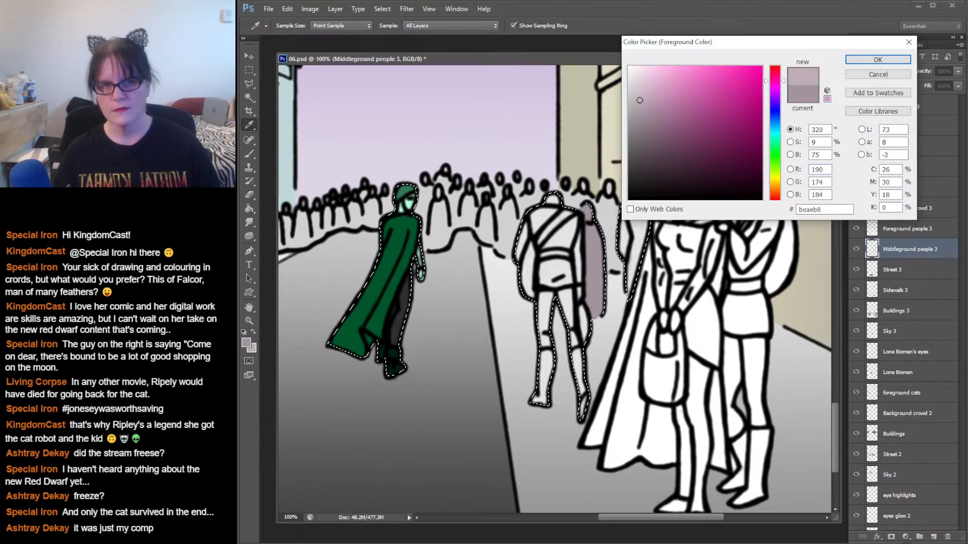
{"action": "left_click", "coordinate": [645, 100]}
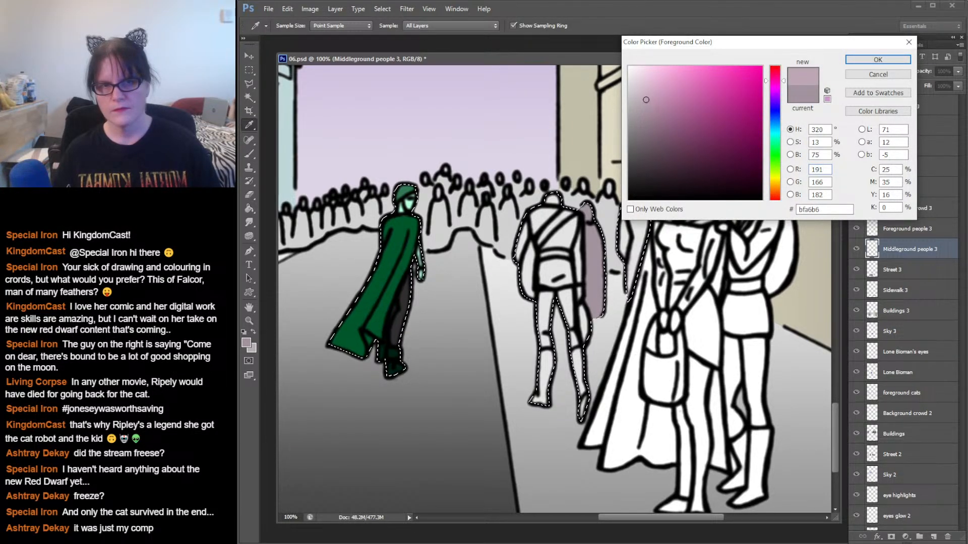
{"action": "key", "text": "Return"}
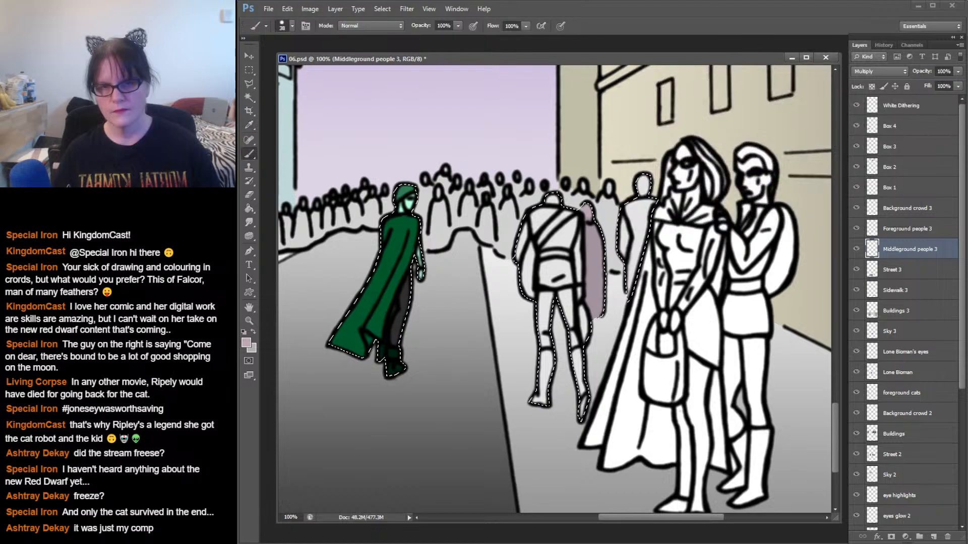
{"action": "left_click_drag", "start_coordinate": [594, 248], "coordinate": [591, 273]}
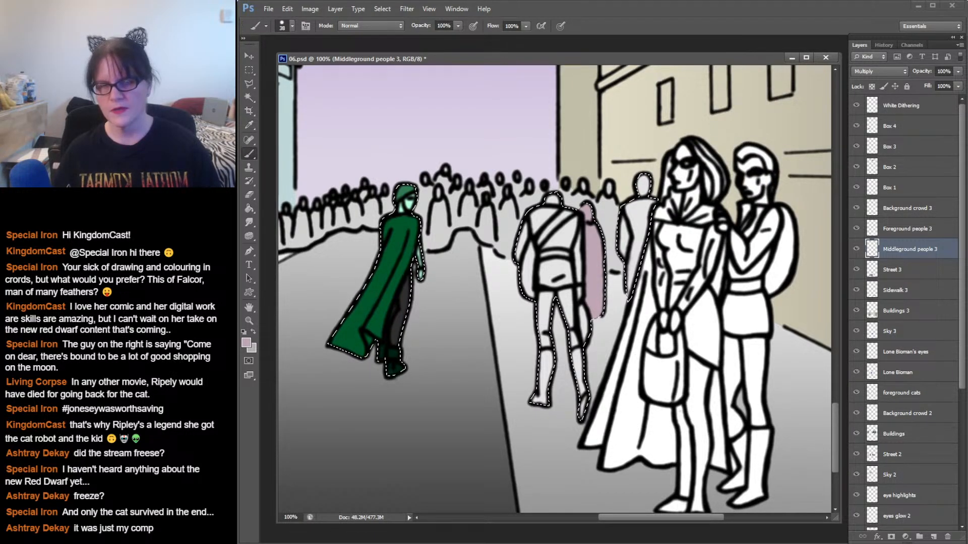
- Change the colour to greyish blue (#9cadc0), paint the figure behind the long-haired woman with it, and save the file
{"action": "left_click", "coordinate": [246, 343]}
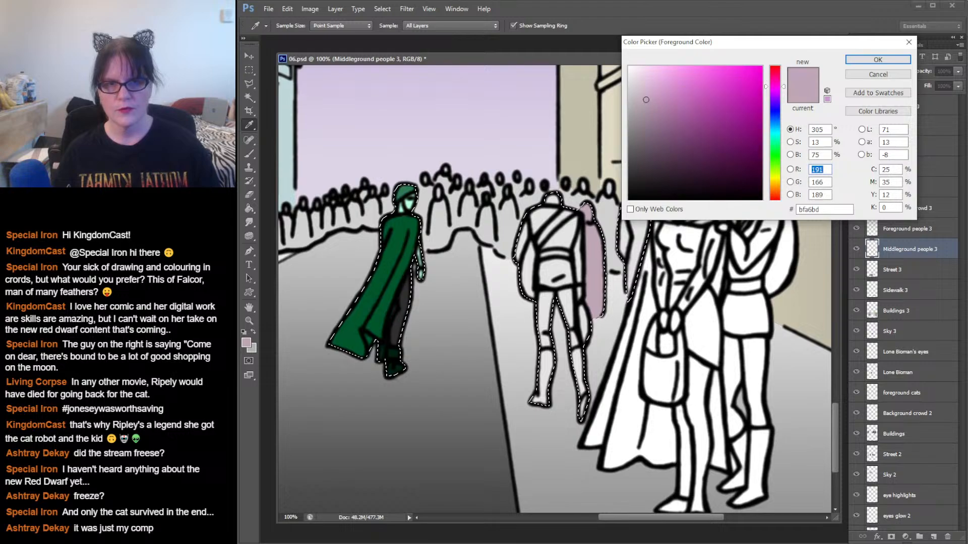
{"action": "left_click_drag", "start_coordinate": [775, 80], "coordinate": [775, 121]}
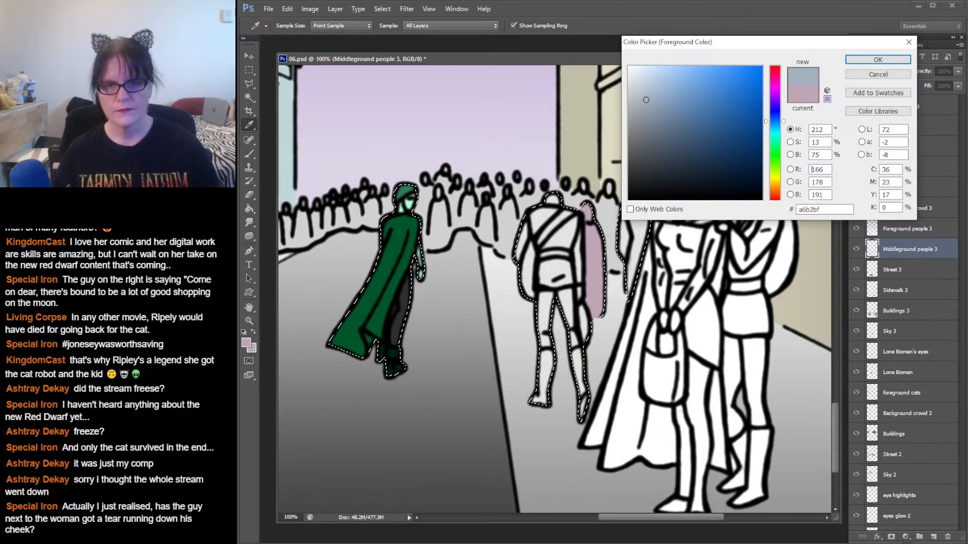
{"action": "left_click_drag", "start_coordinate": [646, 100], "coordinate": [654, 100]}
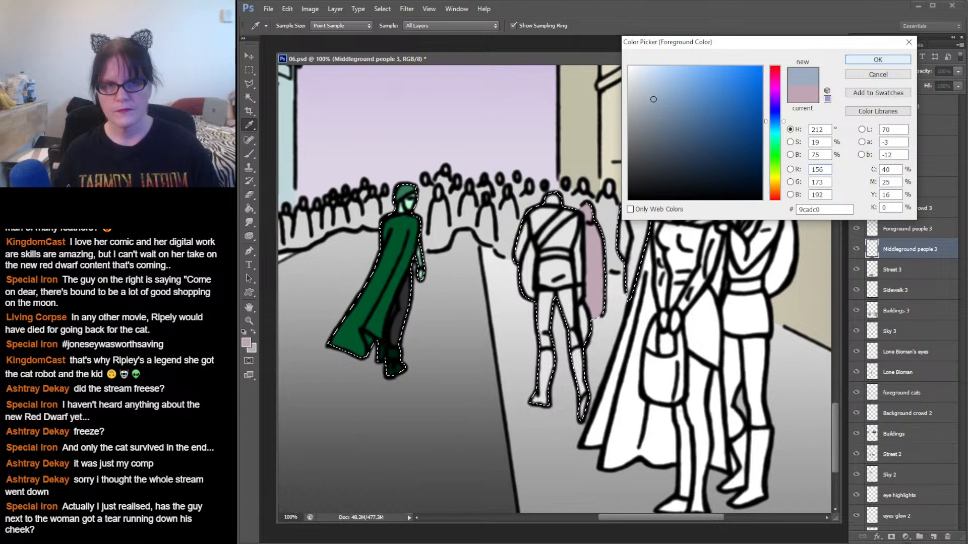
{"action": "left_click", "coordinate": [878, 59]}
{"action": "key", "text": "b"}
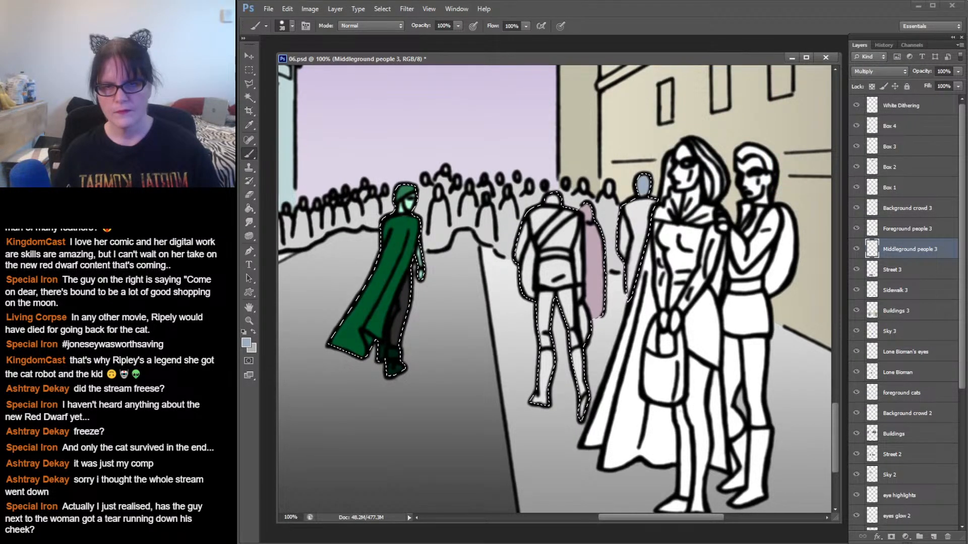
{"action": "mouse_move", "coordinate": [642, 182]}
{"action": "left_mouse_down"}
{"action": "mouse_move", "coordinate": [648, 203]}
{"action": "mouse_move", "coordinate": [624, 247]}
{"action": "mouse_move", "coordinate": [627, 282]}
{"action": "mouse_move", "coordinate": [646, 219]}
{"action": "left_mouse_up"}
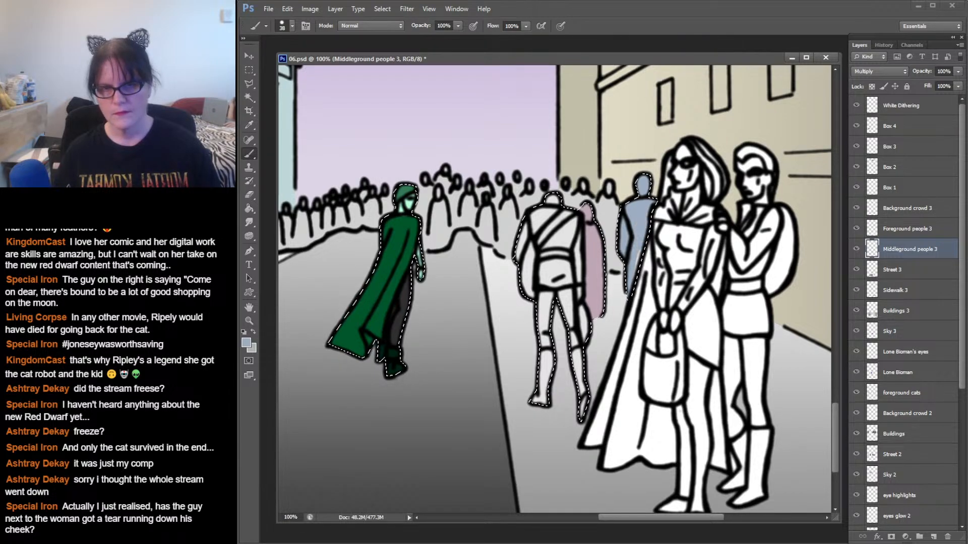
{"action": "key", "text": "ctrl+s"}
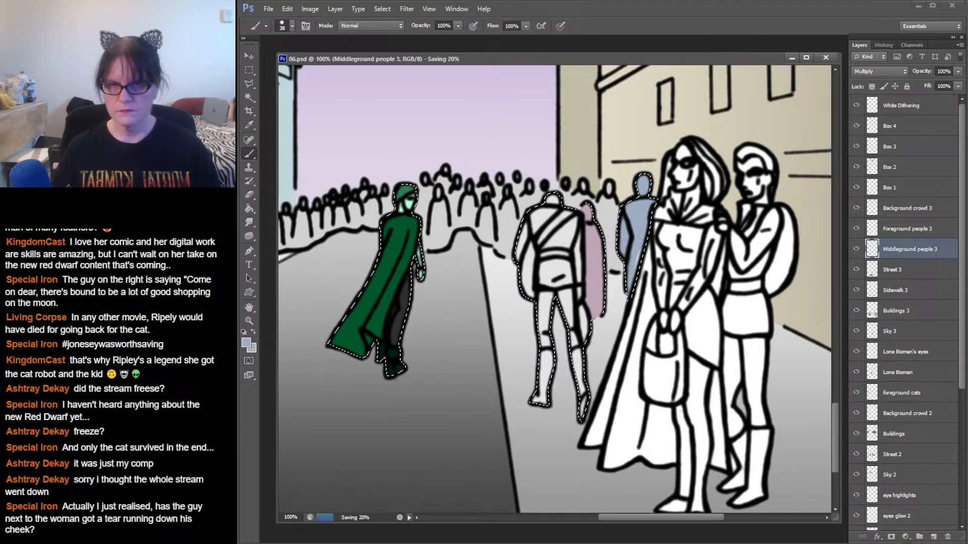
- Clear the selection around the middleground figures and review the street panel at different magnifications
{"action": "left_click", "coordinate": [249, 70]}
{"action": "key", "text": "ctrl+d"}
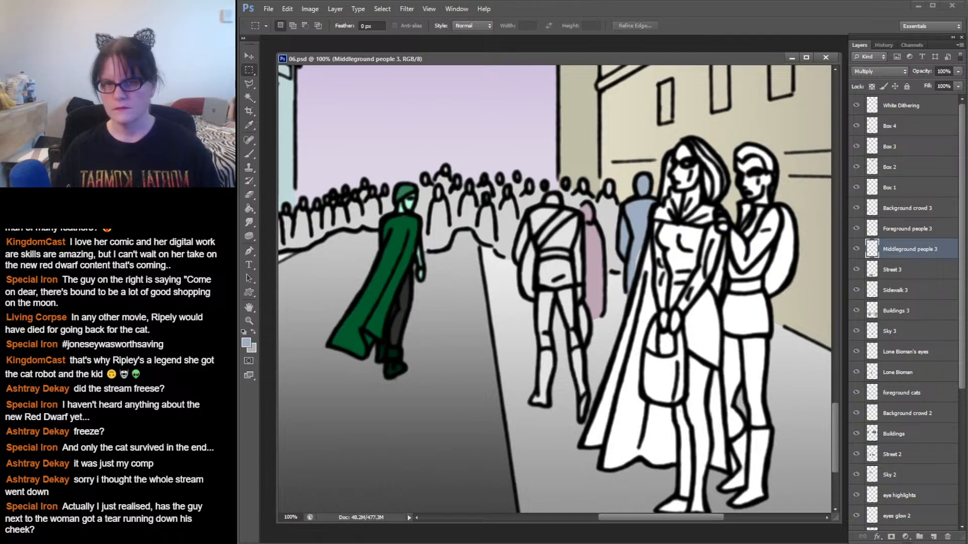
{"action": "left_click", "coordinate": [249, 320]}
{"action": "left_click", "coordinate": [817, 243], "text": "alt"}
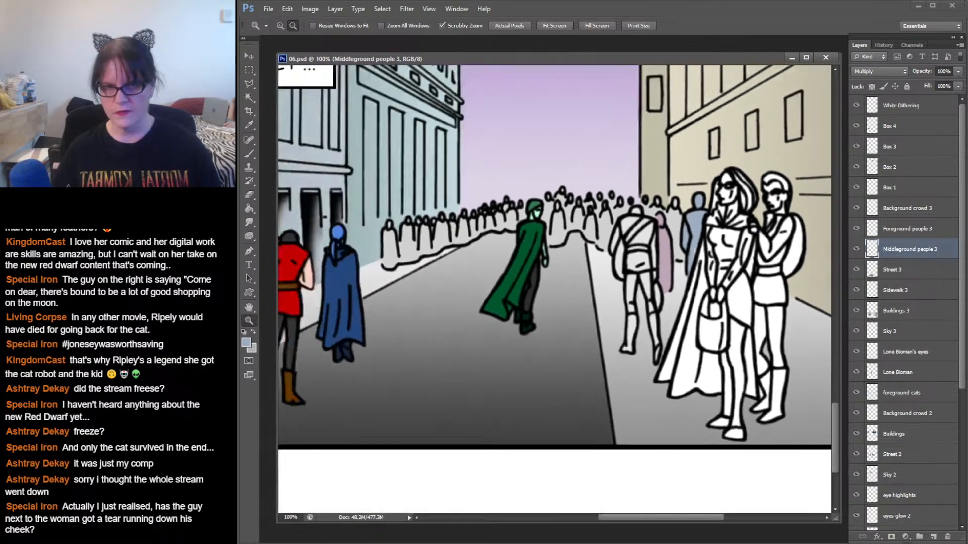
{"action": "left_click", "coordinate": [817, 243], "text": "alt"}
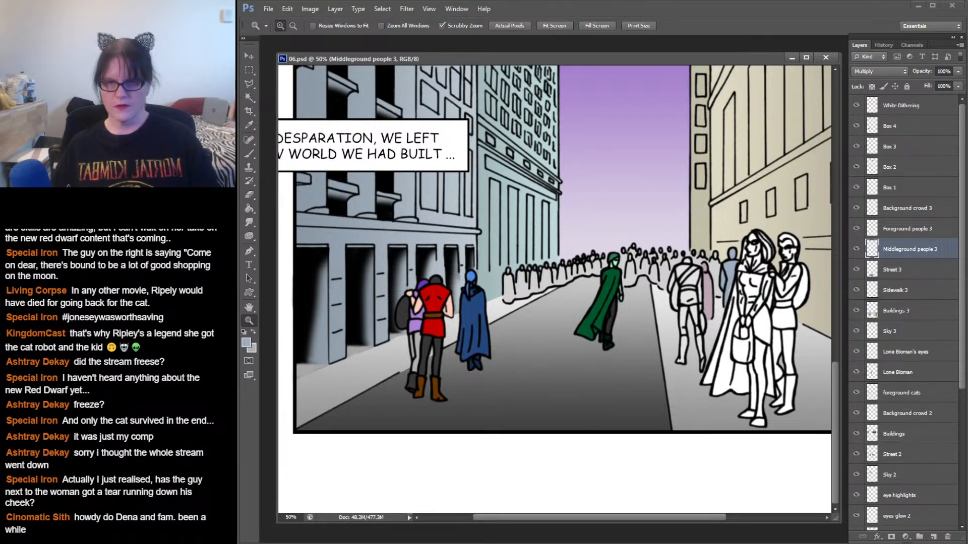
{"action": "left_click", "coordinate": [723, 283]}
{"action": "left_click", "coordinate": [723, 284]}
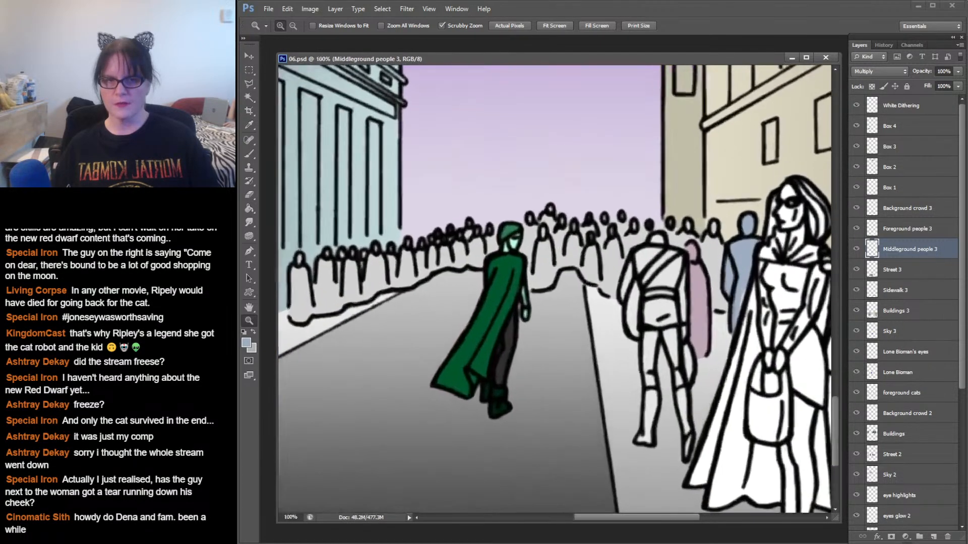
{"action": "left_click", "coordinate": [723, 284]}
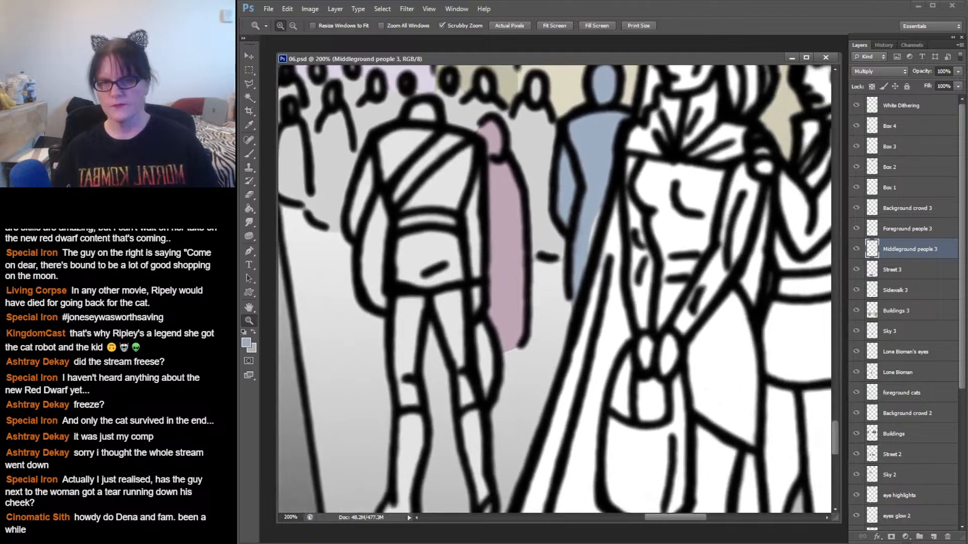
- Try to brush light blue over the lower edge of the blue figure, and undo back to the active selection
{"action": "key", "text": "b"}
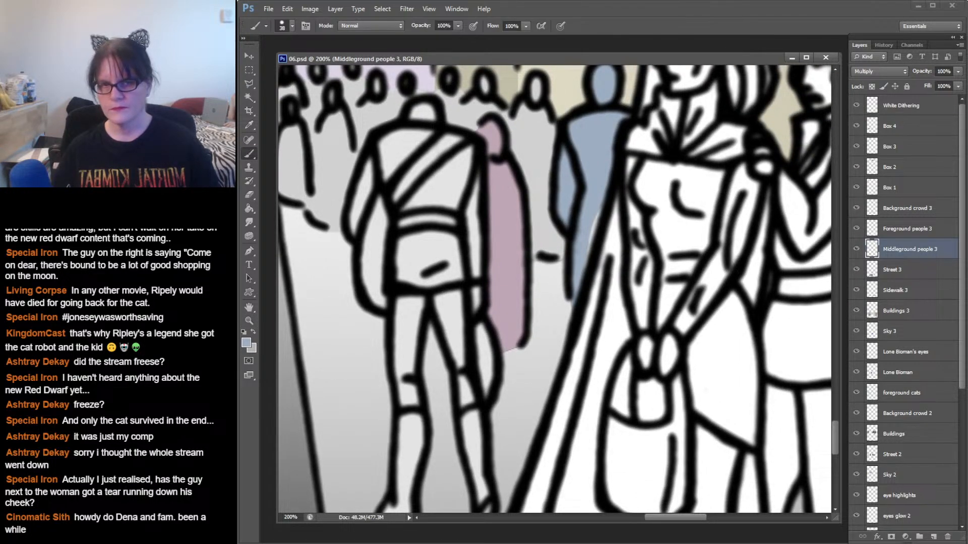
{"action": "mouse_move", "coordinate": [597, 215]}
{"action": "left_mouse_down"}
{"action": "mouse_move", "coordinate": [589, 241]}
{"action": "mouse_move", "coordinate": [576, 234]}
{"action": "left_mouse_up"}
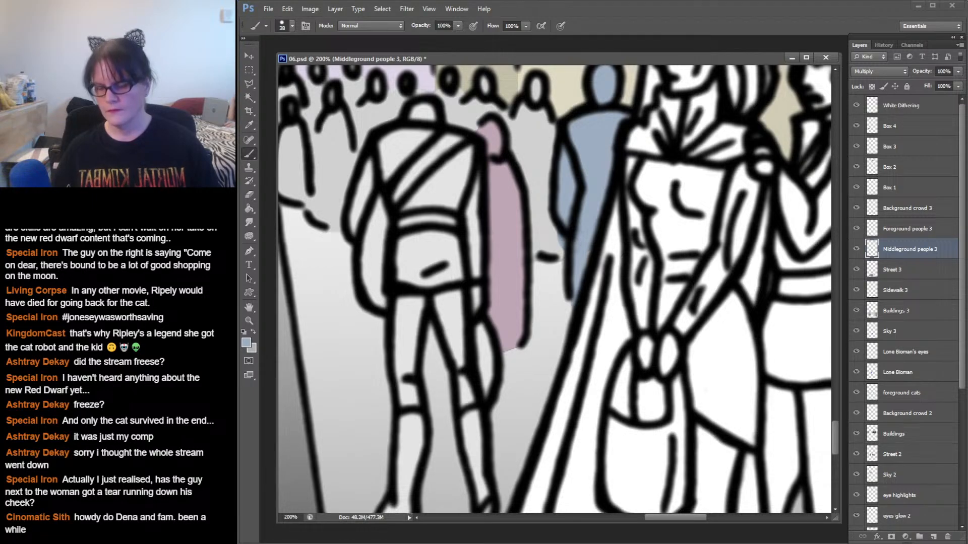
{"action": "key", "text": "ctrl+alt+z"}
{"action": "key", "text": "ctrl+alt+z"}
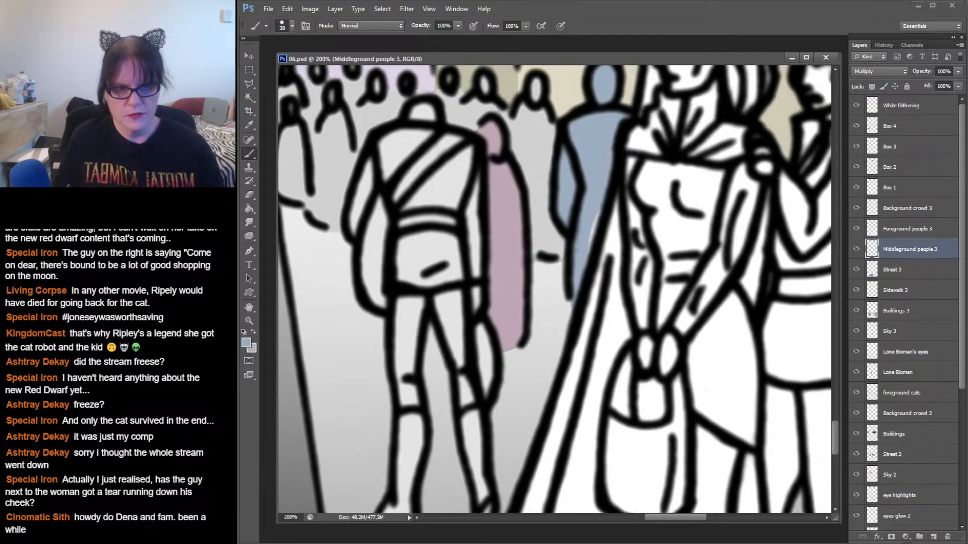
{"action": "key", "text": "ctrl+alt+z"}
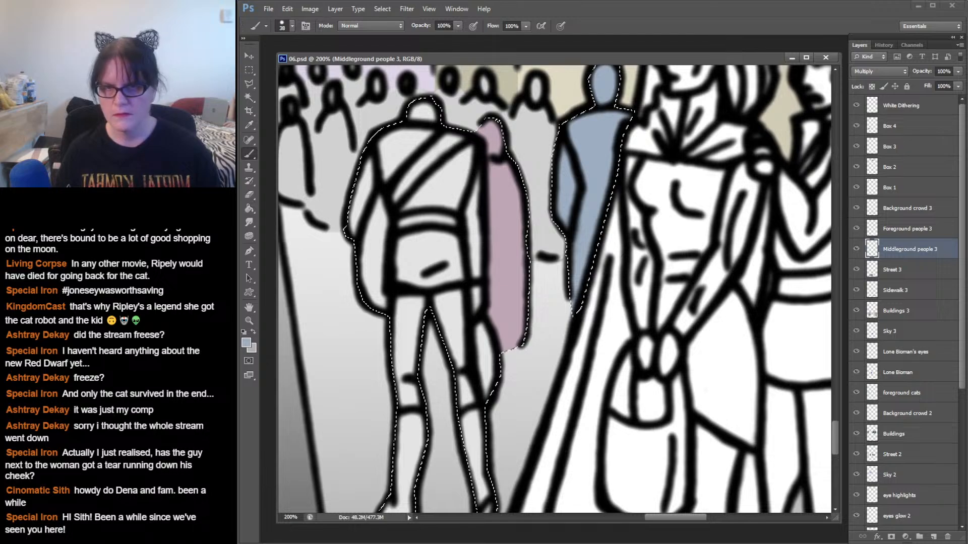
- Touch up the light blue figure beside the caped woman inside the selection on the Middleground people 3 layer, and save the file
{"action": "key", "text": "ctrl+d"}
{"action": "left_click_drag", "start_coordinate": [555, 257], "coordinate": [529, 359]}
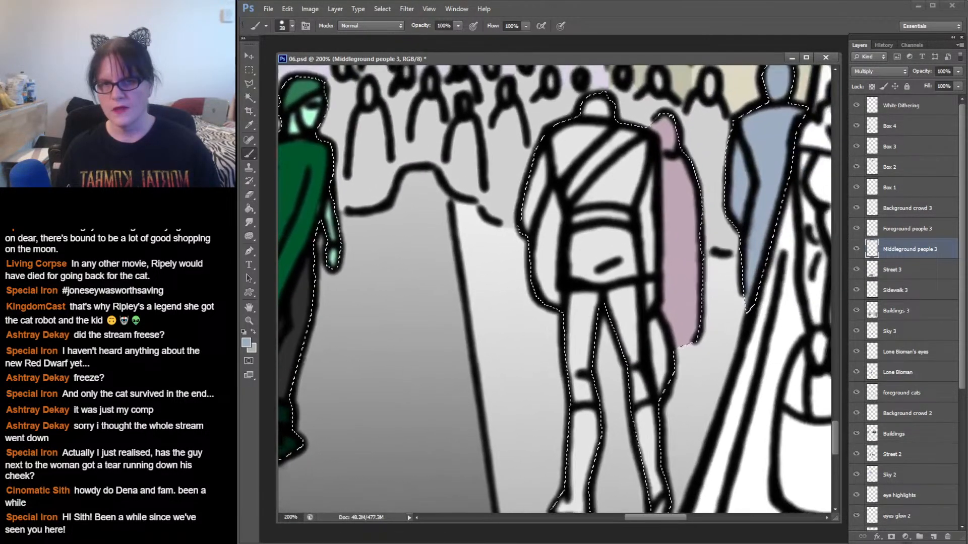
{"action": "left_click_drag", "start_coordinate": [605, 302], "coordinate": [518, 270]}
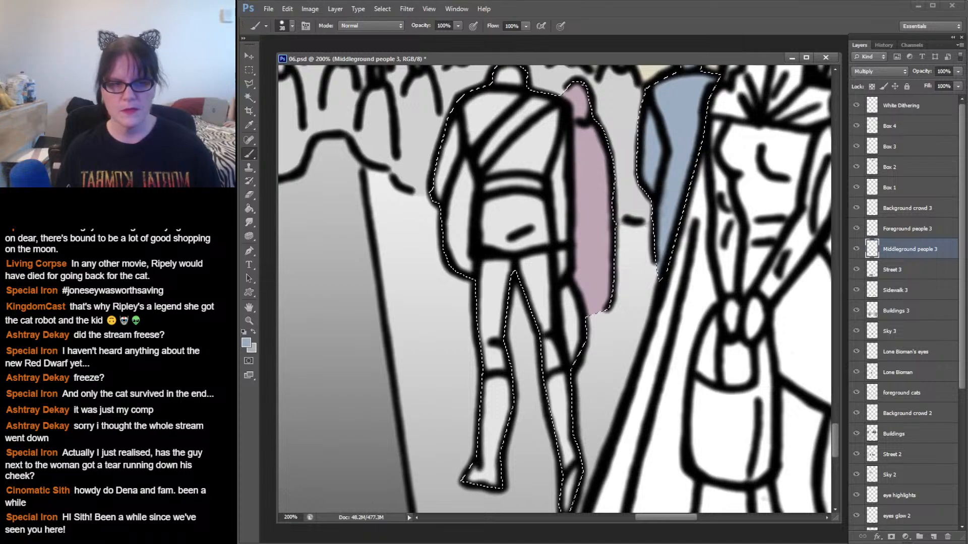
{"action": "key", "text": "ctrl+s"}
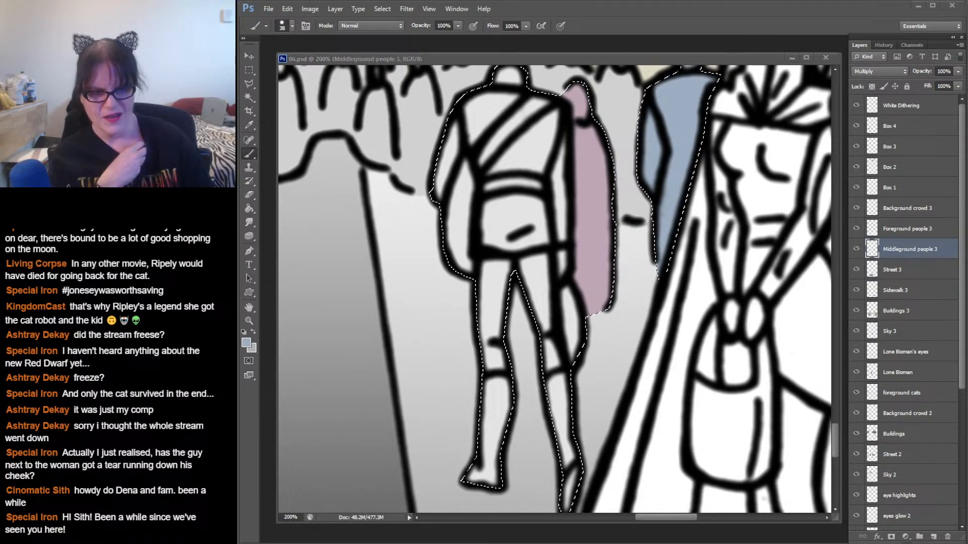
- Examine the uncoloured and coloured figures across the street panel, from the green-cloaked walker to the couple in front
{"action": "key", "text": "ctrl+d"}
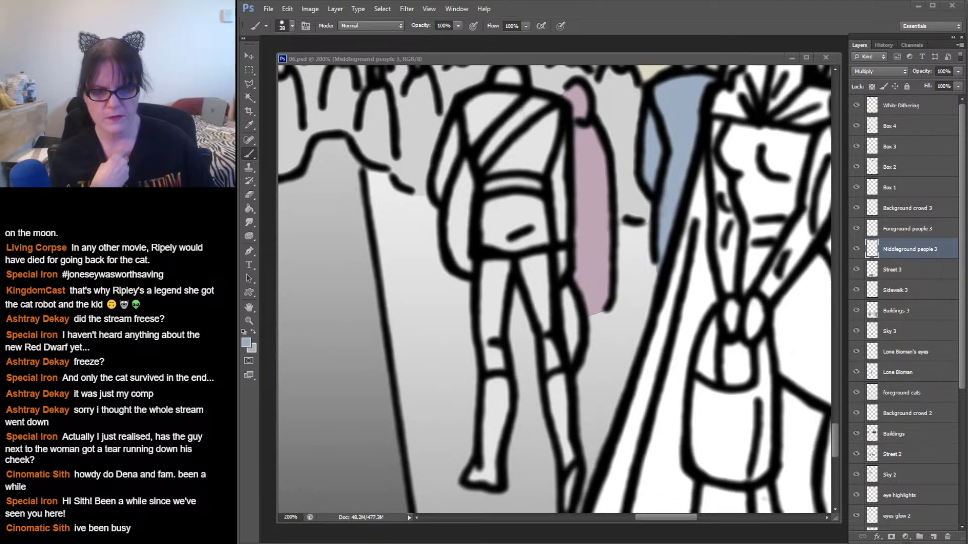
{"action": "key", "text": "alt+Tab"}
{"action": "scroll", "coordinate": [554, 289], "scroll_direction": "up", "scroll_amount": 6}
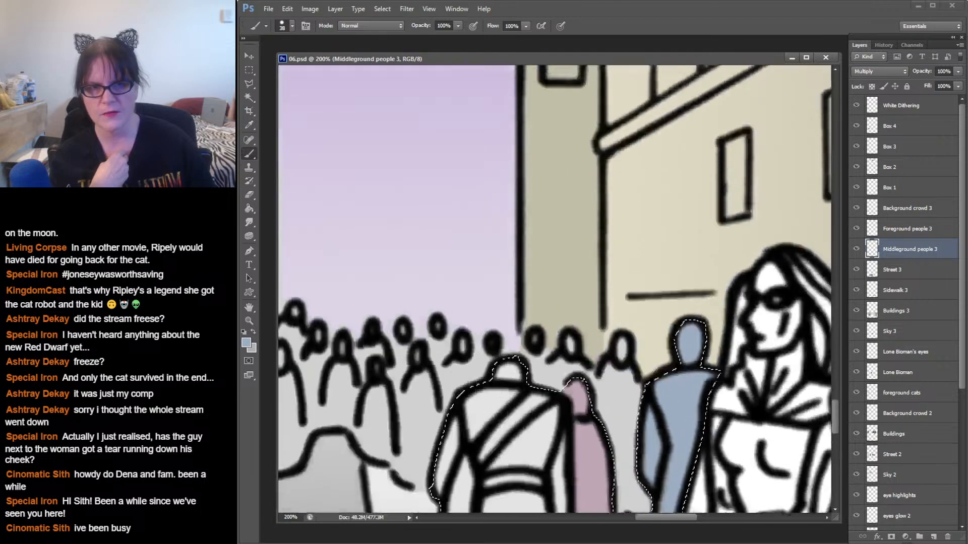
{"action": "scroll", "coordinate": [555, 289], "scroll_direction": "down", "scroll_amount": 3}
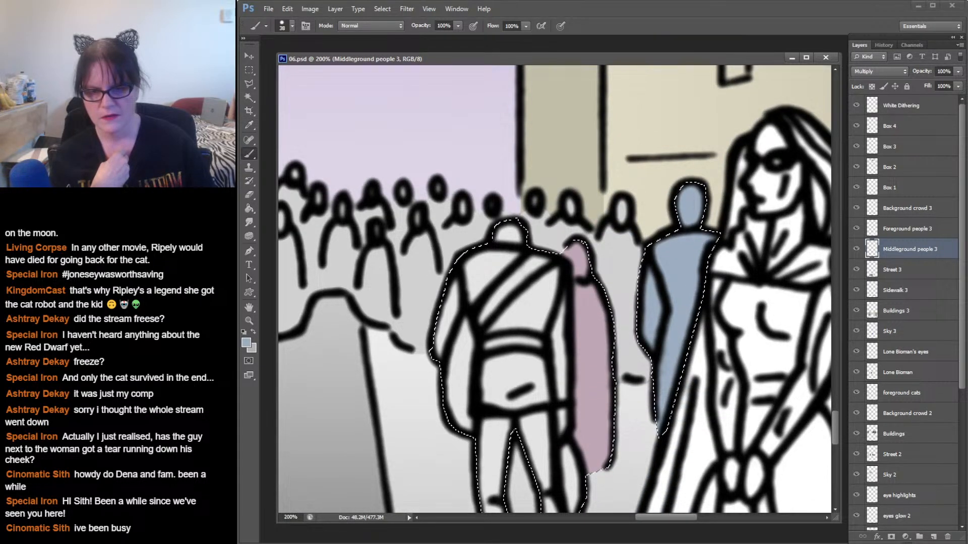
{"action": "scroll", "coordinate": [554, 289], "scroll_direction": "right", "scroll_amount": 5}
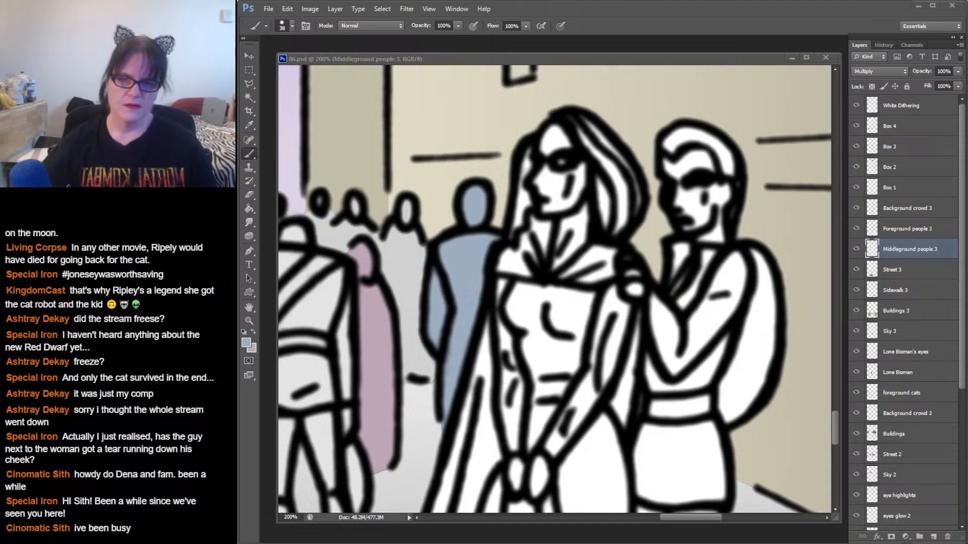
{"action": "key", "text": "ctrl+d"}
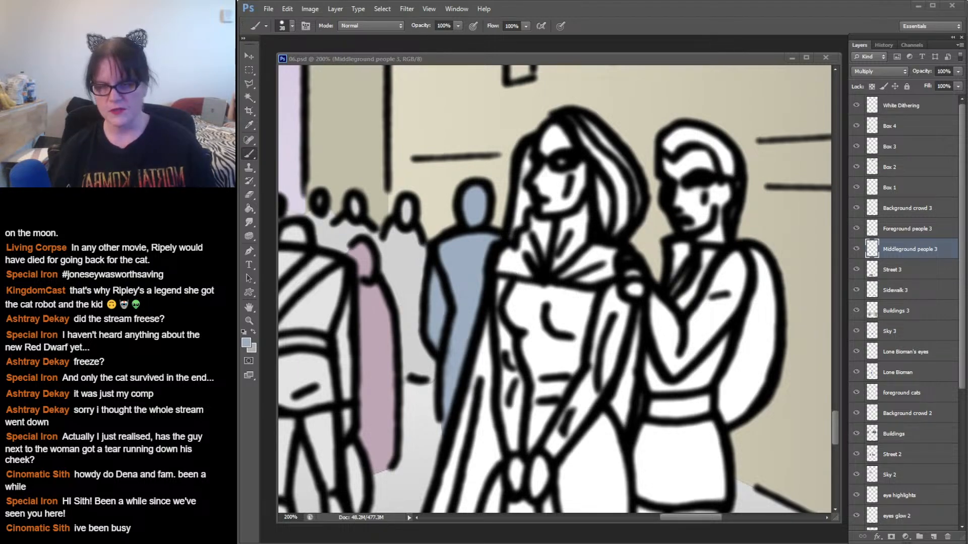
{"action": "scroll", "coordinate": [555, 289], "scroll_direction": "up", "scroll_amount": 3}
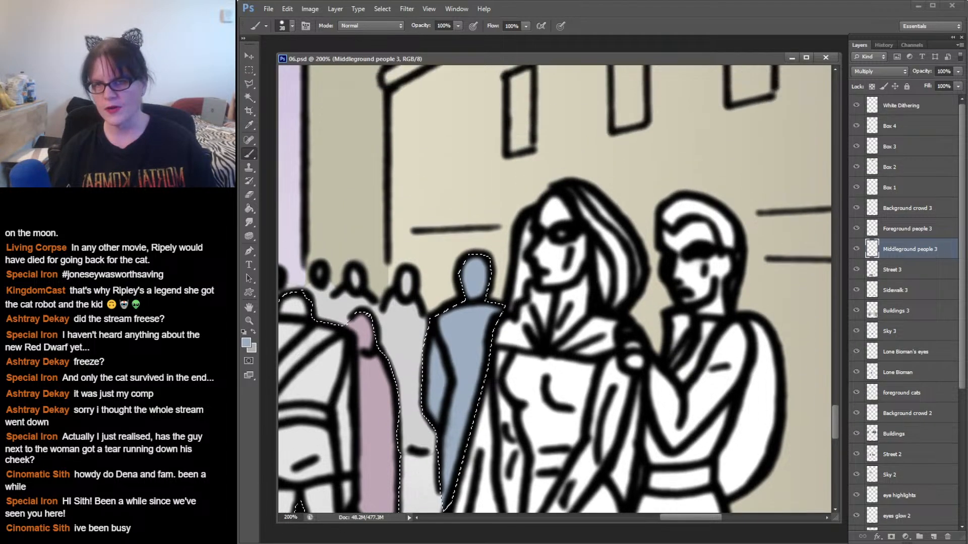
{"action": "scroll", "coordinate": [555, 288], "scroll_direction": "down", "scroll_amount": 5}
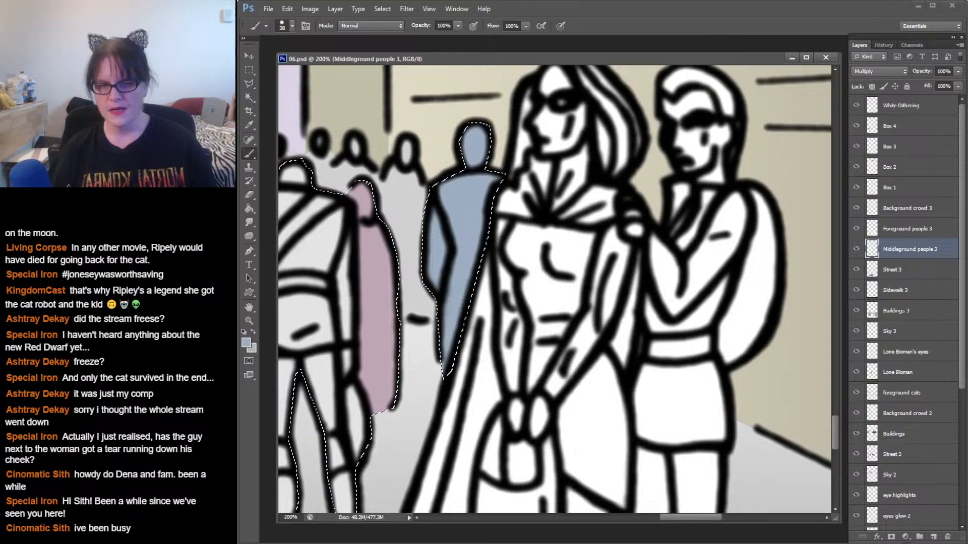
{"action": "scroll", "coordinate": [555, 288], "scroll_direction": "left", "scroll_amount": 10}
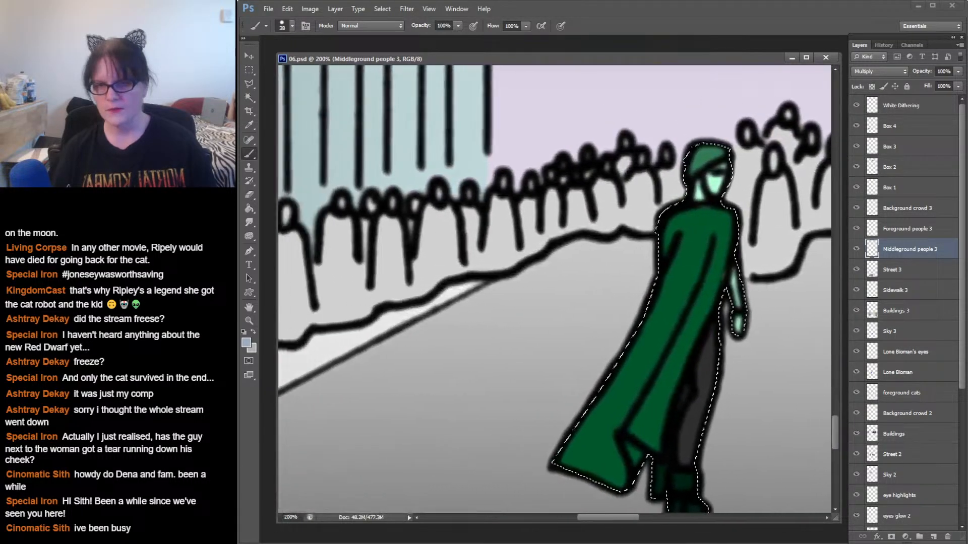
{"action": "scroll", "coordinate": [555, 289], "scroll_direction": "right", "scroll_amount": 10}
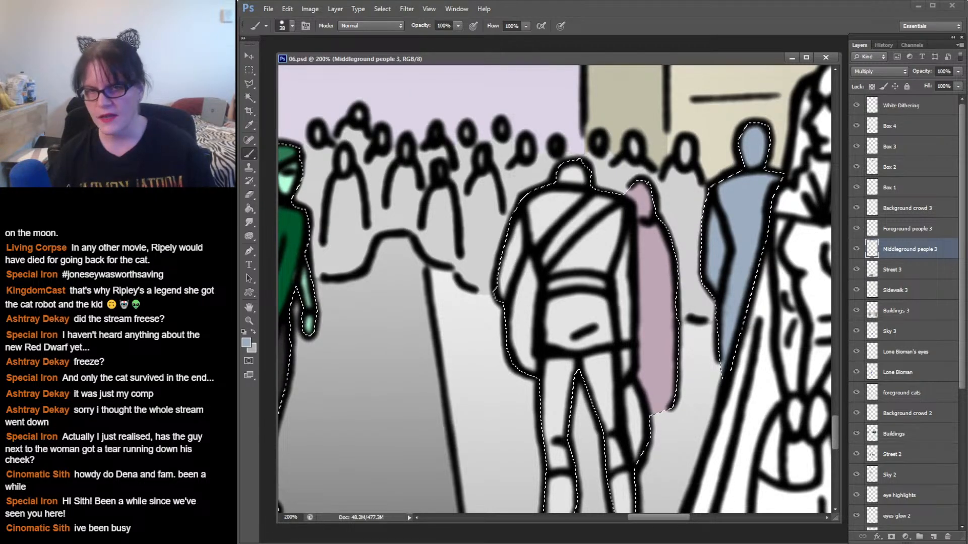
{"action": "left_click", "coordinate": [246, 342]}
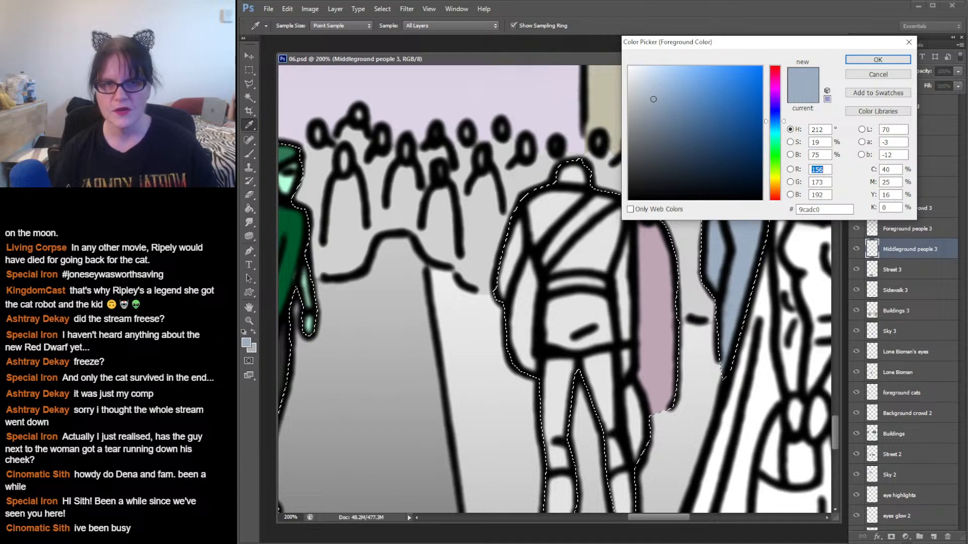
{"action": "left_click_drag", "start_coordinate": [775, 121], "coordinate": [775, 66]}
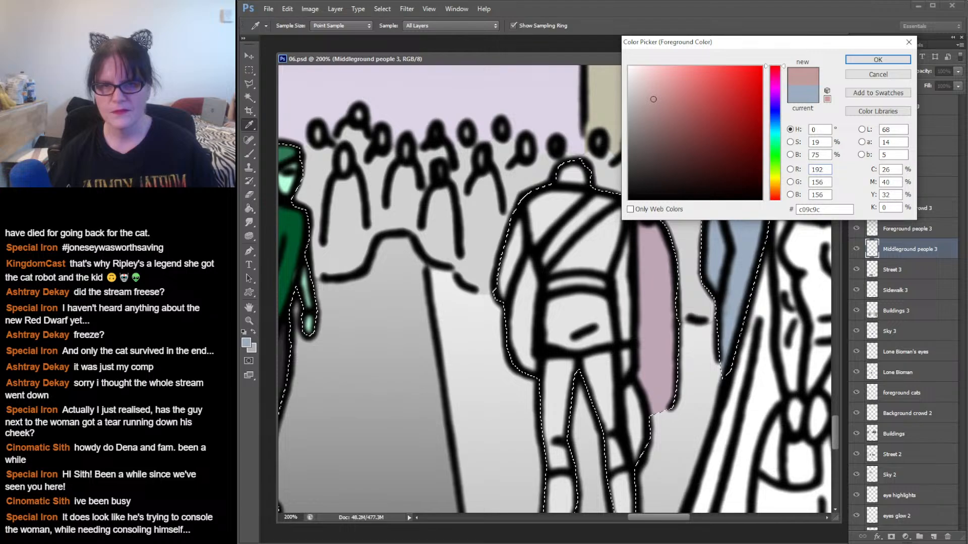
{"action": "left_click_drag", "start_coordinate": [654, 99], "coordinate": [709, 93]}
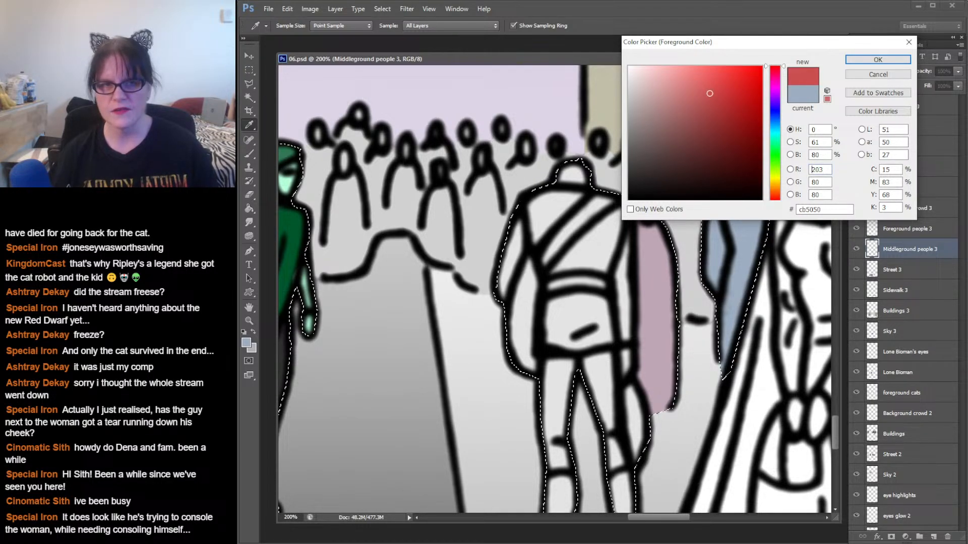
{"action": "left_click", "coordinate": [878, 59]}
{"action": "key", "text": "b"}
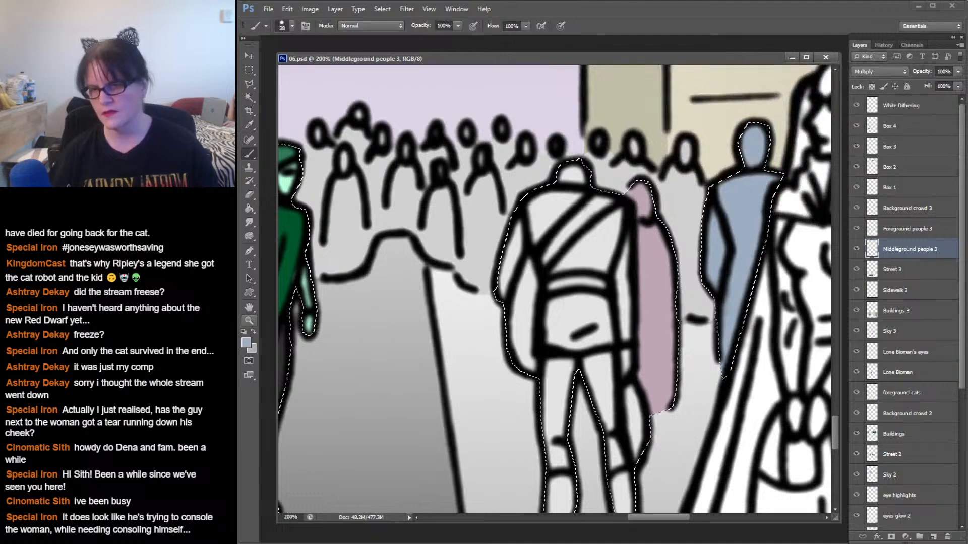
- Review the coloured middleground figures across the whole street panel and return to the man with the diagonal strap
{"action": "key", "text": "z"}
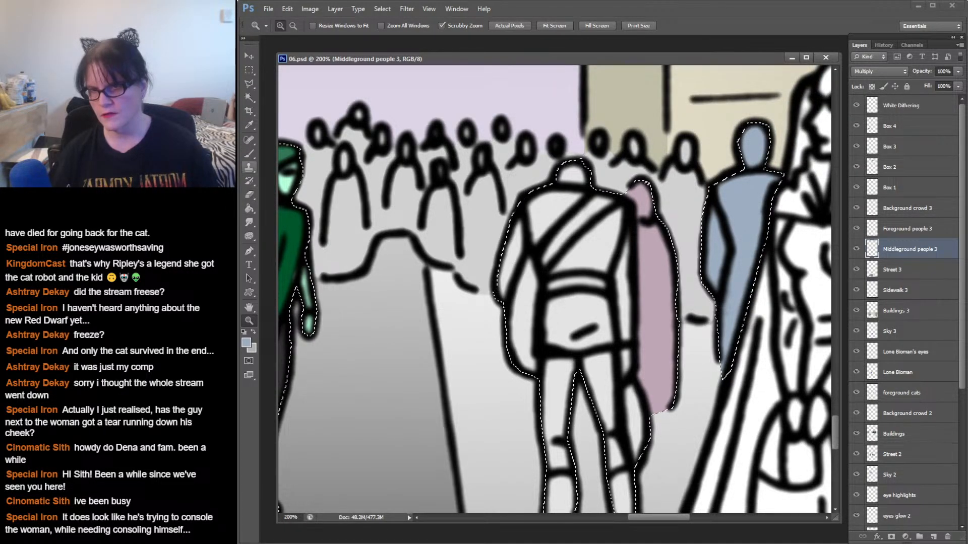
{"action": "left_click", "coordinate": [249, 222]}
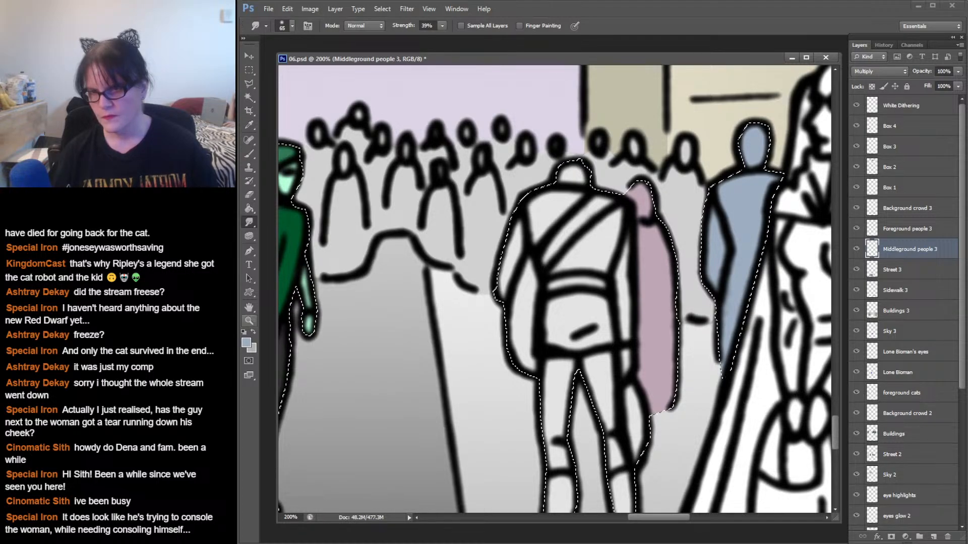
{"action": "key", "text": "z"}
{"action": "key", "text": "ctrl+minus"}
{"action": "key", "text": "ctrl+minus"}
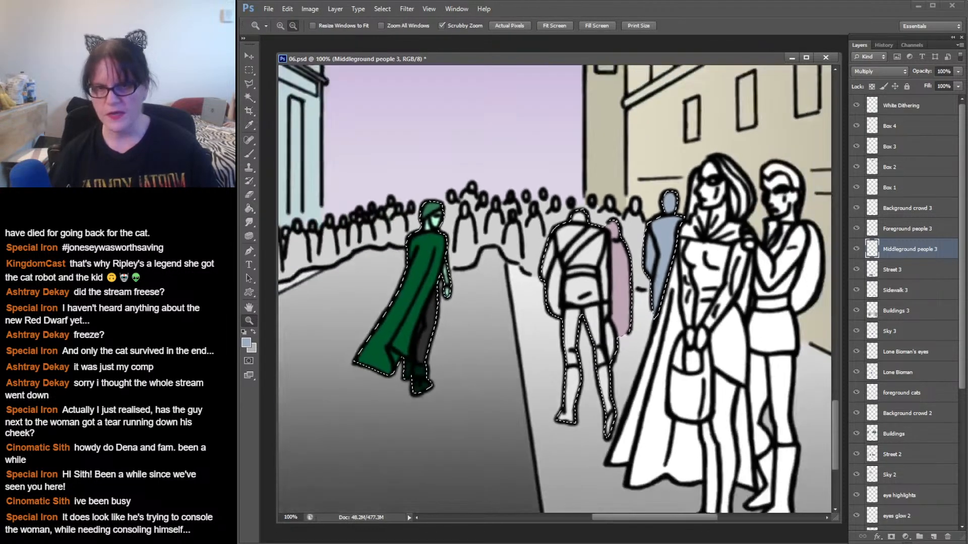
{"action": "left_click_drag", "start_coordinate": [453, 302], "coordinate": [571, 297]}
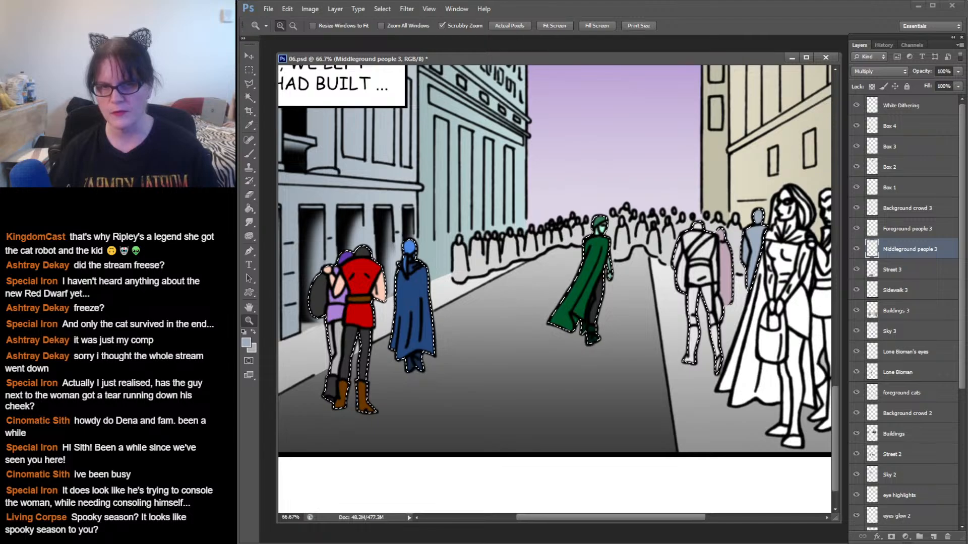
{"action": "key", "text": "ctrl+plus"}
{"action": "key", "text": "ctrl+plus"}
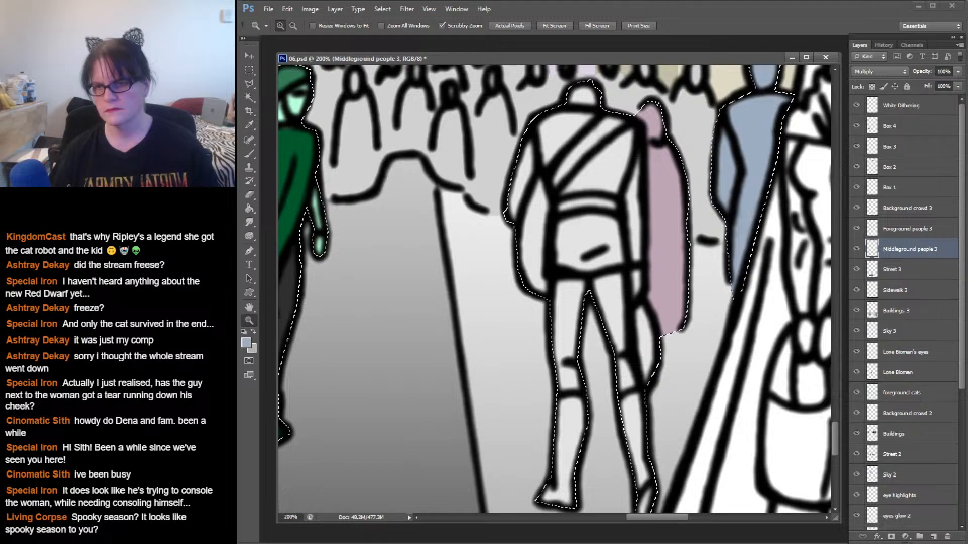
- Set the foreground colour to purple 6d47ba and activate the Brush tool for painting
{"action": "left_click", "coordinate": [246, 342]}
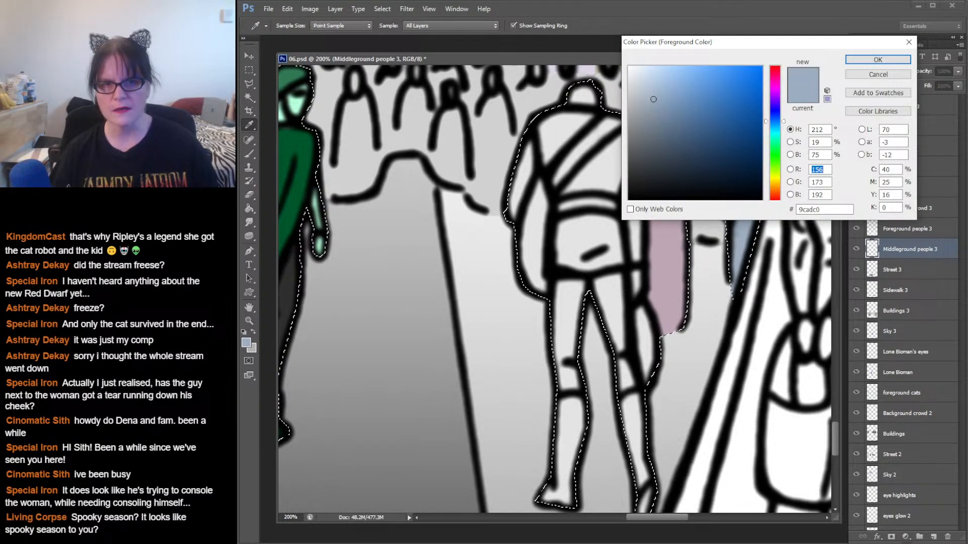
{"action": "left_click_drag", "start_coordinate": [776, 121], "coordinate": [775, 105]}
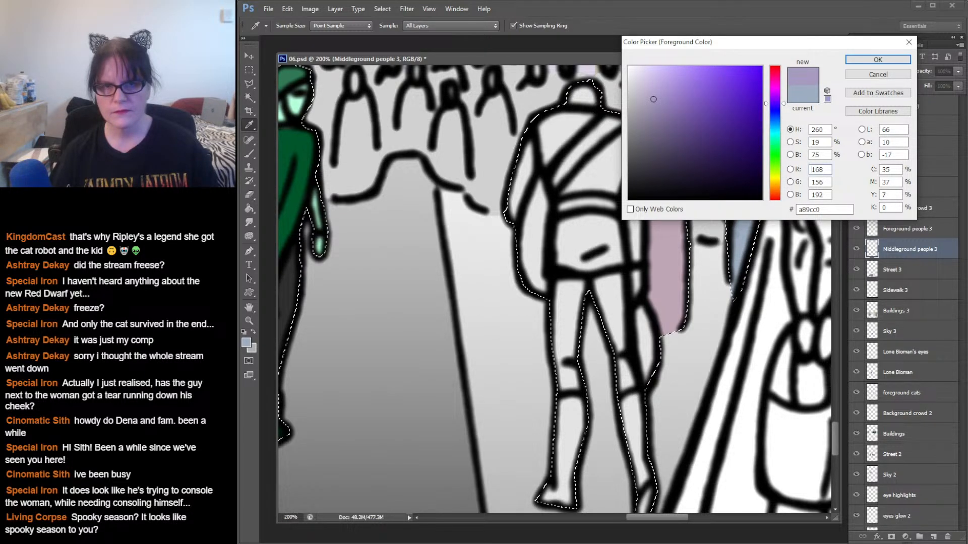
{"action": "left_click_drag", "start_coordinate": [653, 99], "coordinate": [711, 103]}
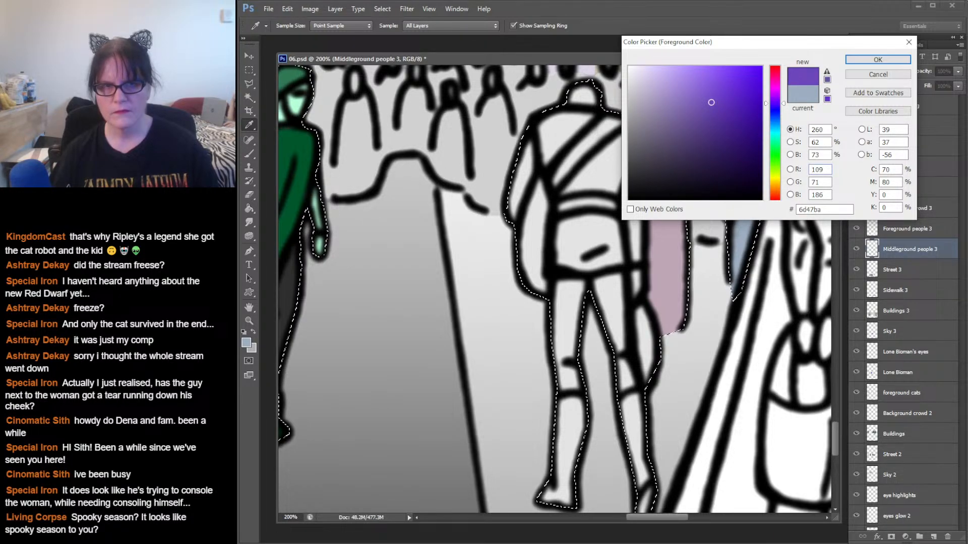
{"action": "key", "text": "Return"}
{"action": "key", "text": "z"}
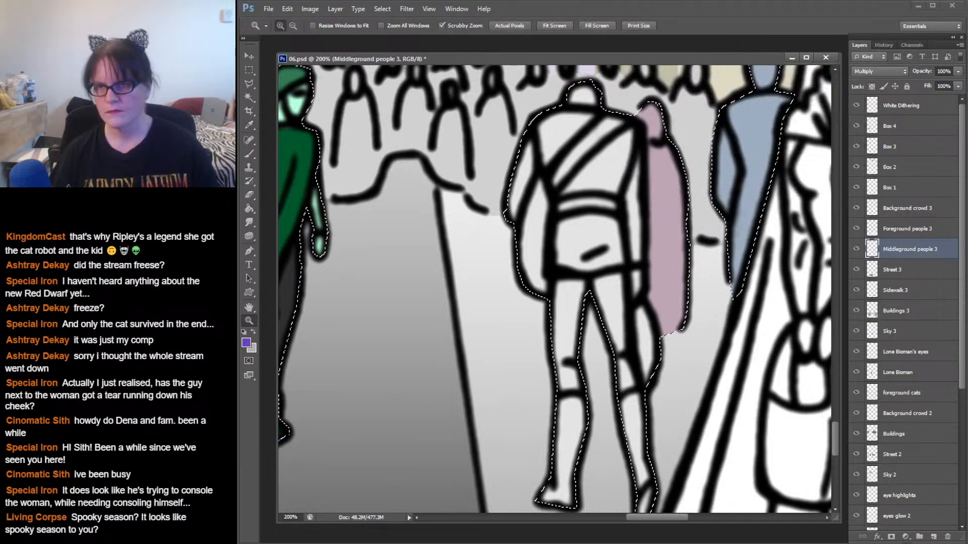
{"action": "key", "text": "b"}
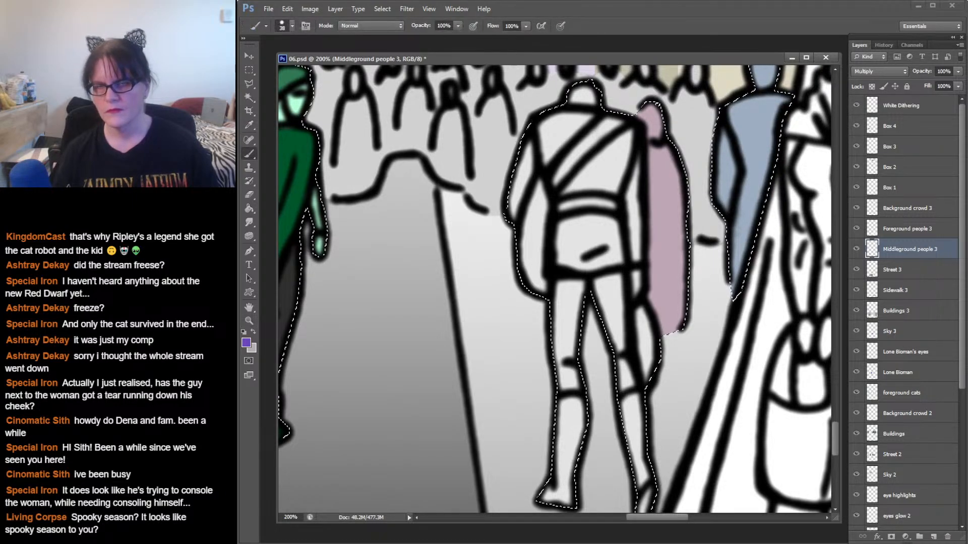
- Set the brush to the hard 16 px preset and paint the strapped man's torso and lower tunic purple, leaving his strap and belt uncoloured
{"action": "left_click", "coordinate": [292, 26]}
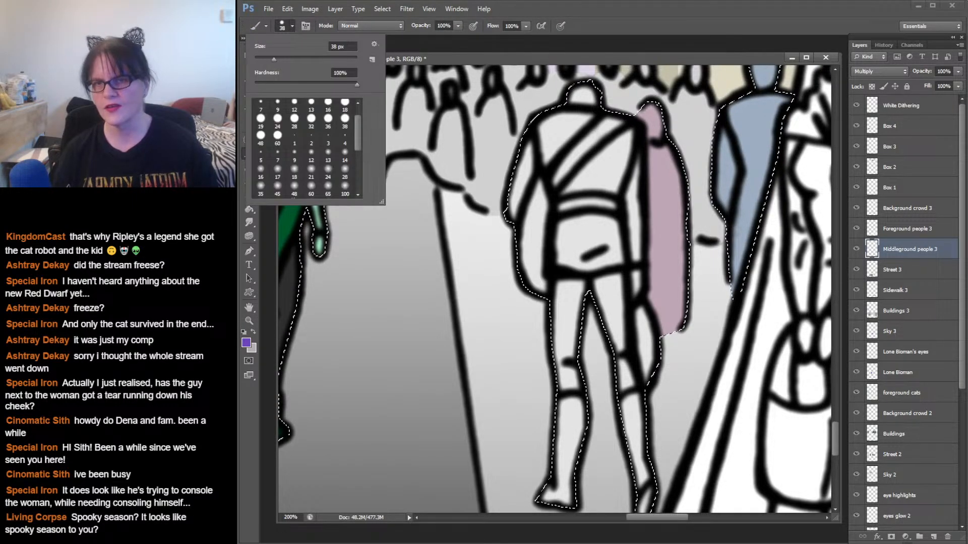
{"action": "scroll", "coordinate": [328, 123], "scroll_direction": "up", "scroll_amount": 1}
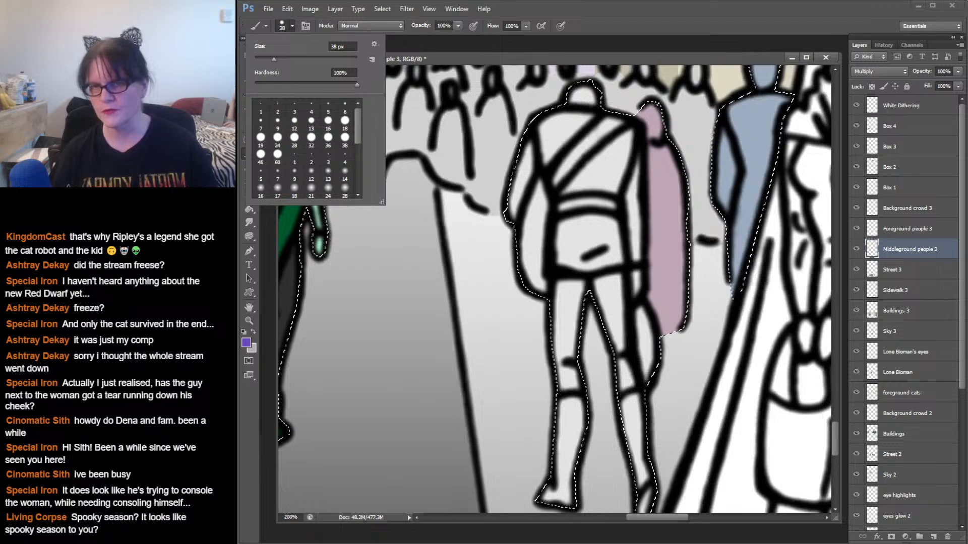
{"action": "left_click", "coordinate": [328, 124]}
{"action": "mouse_move", "coordinate": [545, 123]}
{"action": "left_mouse_down"}
{"action": "mouse_move", "coordinate": [592, 118]}
{"action": "mouse_move", "coordinate": [549, 157]}
{"action": "mouse_move", "coordinate": [578, 129]}
{"action": "mouse_move", "coordinate": [556, 129]}
{"action": "left_mouse_up"}
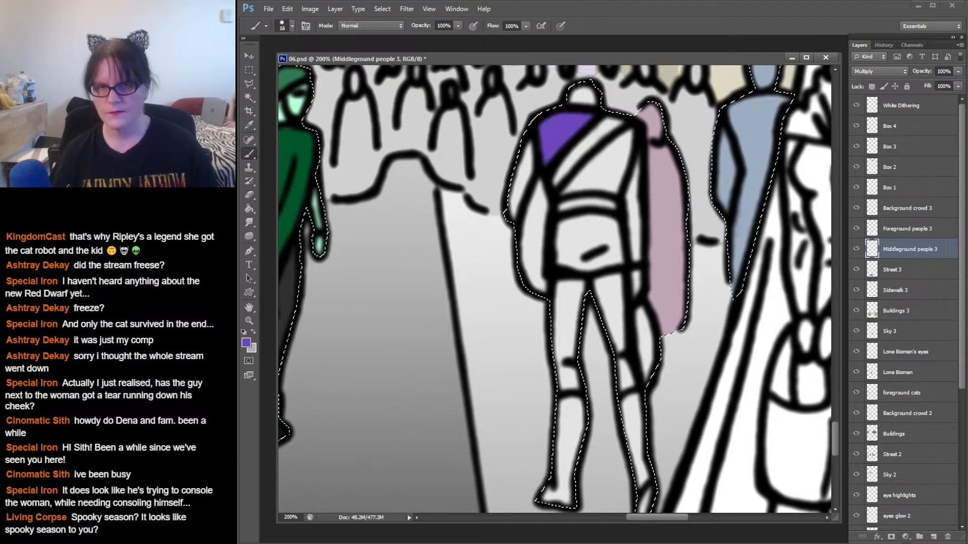
{"action": "left_click_drag", "start_coordinate": [624, 141], "coordinate": [582, 179]}
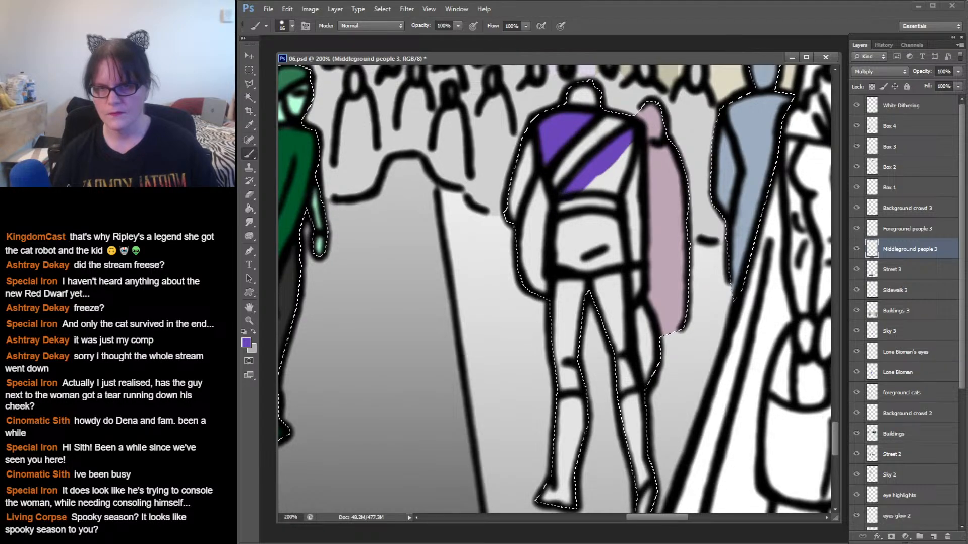
{"action": "mouse_move", "coordinate": [584, 185]}
{"action": "left_mouse_down"}
{"action": "mouse_move", "coordinate": [615, 187]}
{"action": "mouse_move", "coordinate": [626, 151]}
{"action": "mouse_move", "coordinate": [600, 175]}
{"action": "left_mouse_up"}
{"action": "mouse_move", "coordinate": [568, 225]}
{"action": "left_mouse_down"}
{"action": "mouse_move", "coordinate": [558, 228]}
{"action": "mouse_move", "coordinate": [594, 221]}
{"action": "left_mouse_up"}
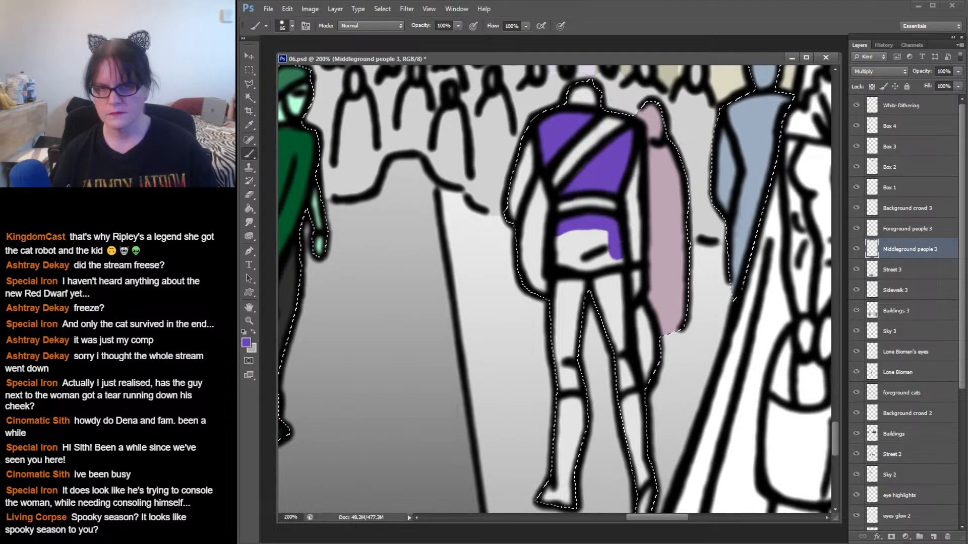
{"action": "left_click_drag", "start_coordinate": [600, 263], "coordinate": [567, 265]}
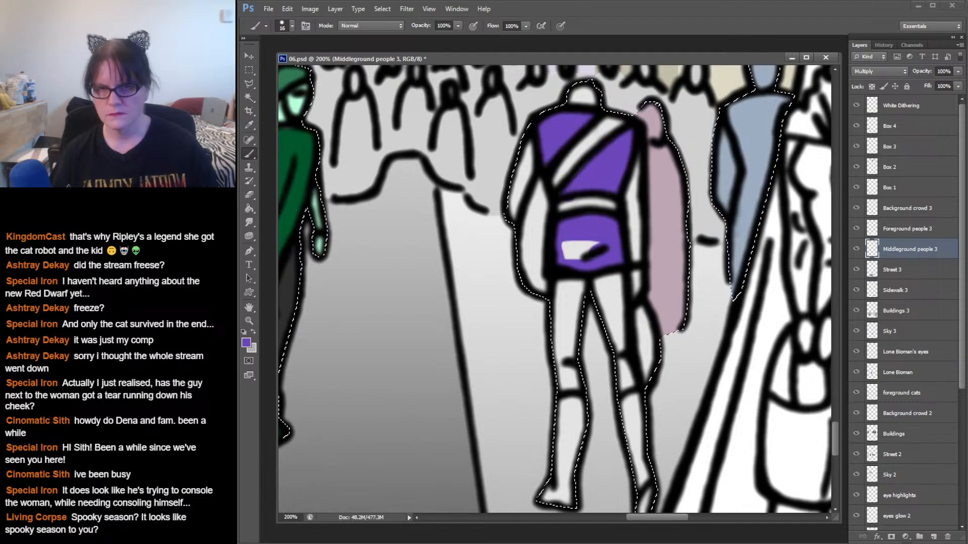
{"action": "left_click_drag", "start_coordinate": [564, 253], "coordinate": [597, 244]}
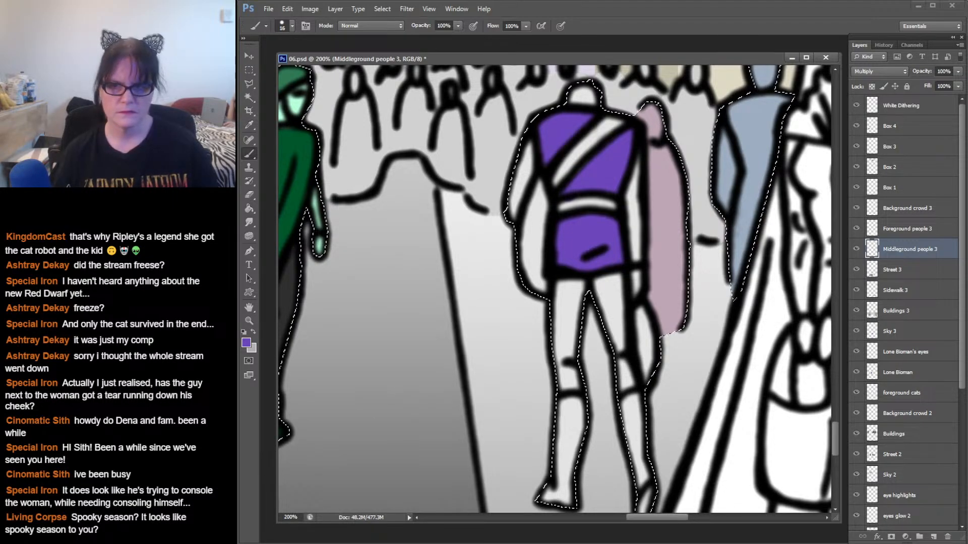
- Set the foreground colour to dark purple 42267a and paint the man's head and both sleeves
{"action": "left_click", "coordinate": [246, 342]}
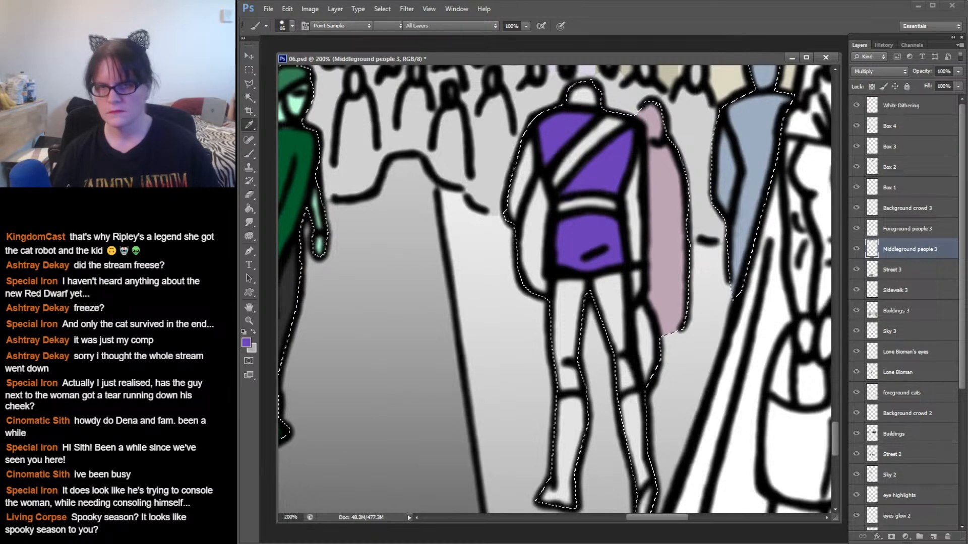
{"action": "left_click", "coordinate": [720, 136]}
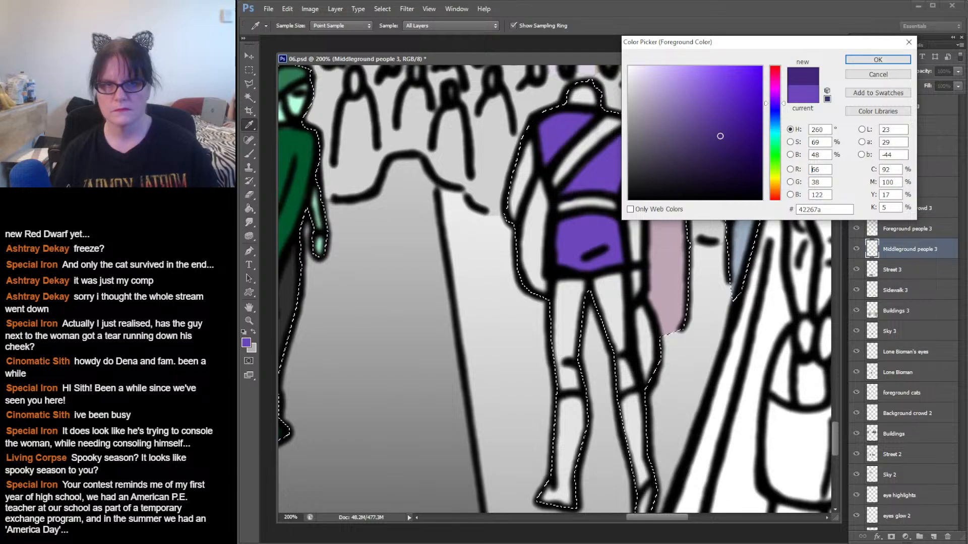
{"action": "key", "text": "Return"}
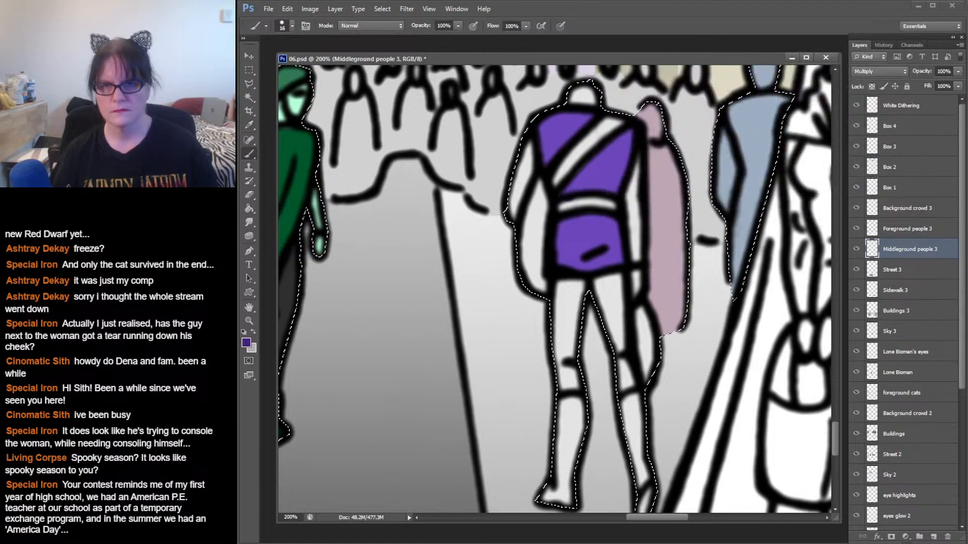
{"action": "left_click_drag", "start_coordinate": [585, 96], "coordinate": [592, 97]}
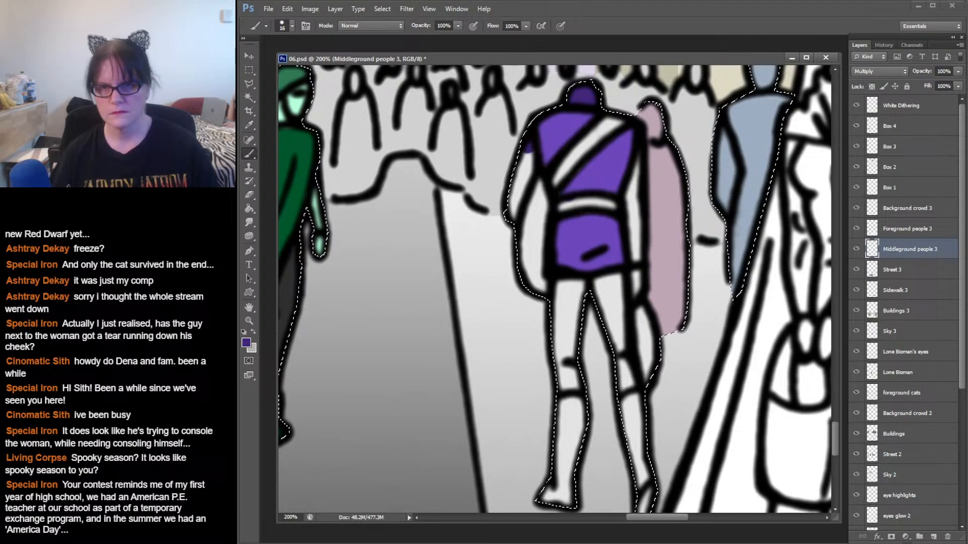
{"action": "left_click_drag", "start_coordinate": [515, 199], "coordinate": [513, 215]}
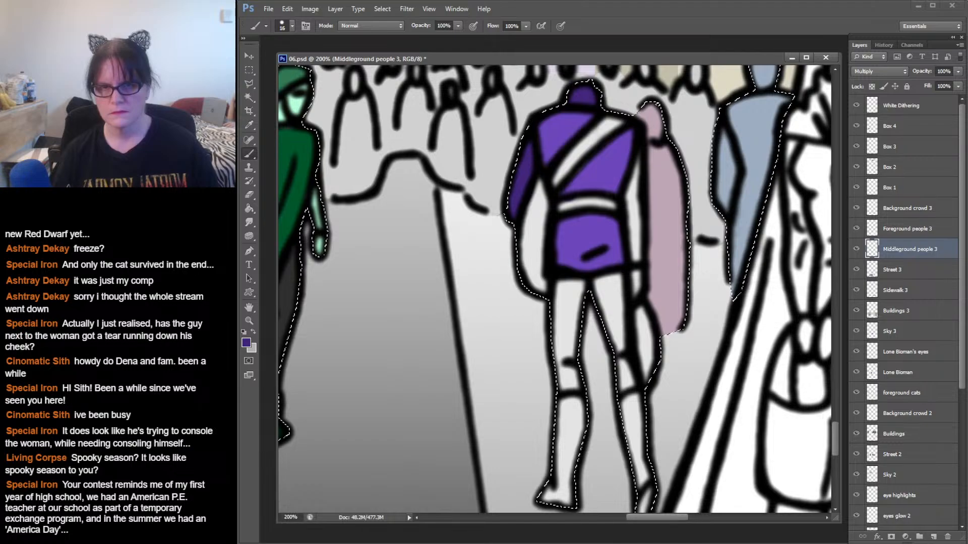
{"action": "left_click_drag", "start_coordinate": [641, 158], "coordinate": [633, 197]}
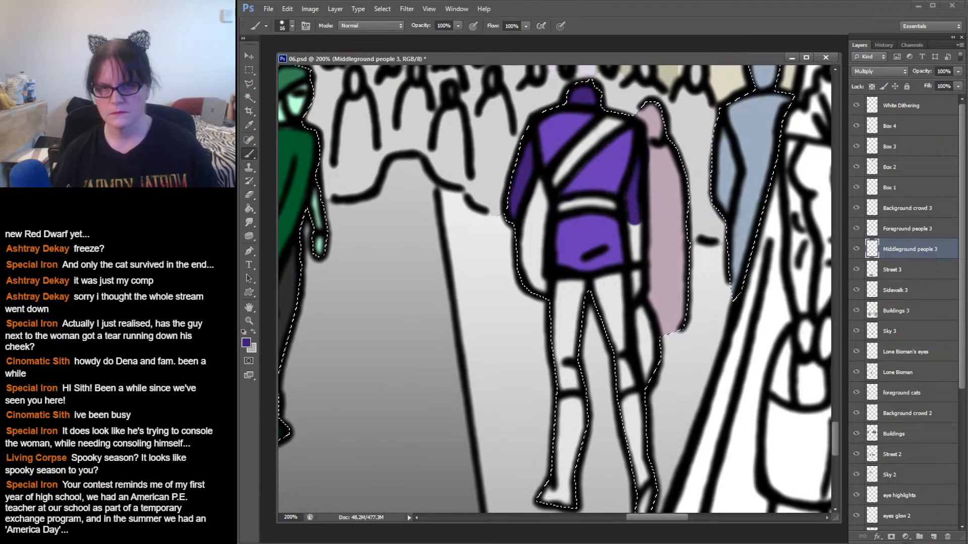
{"action": "left_click_drag", "start_coordinate": [636, 241], "coordinate": [636, 259]}
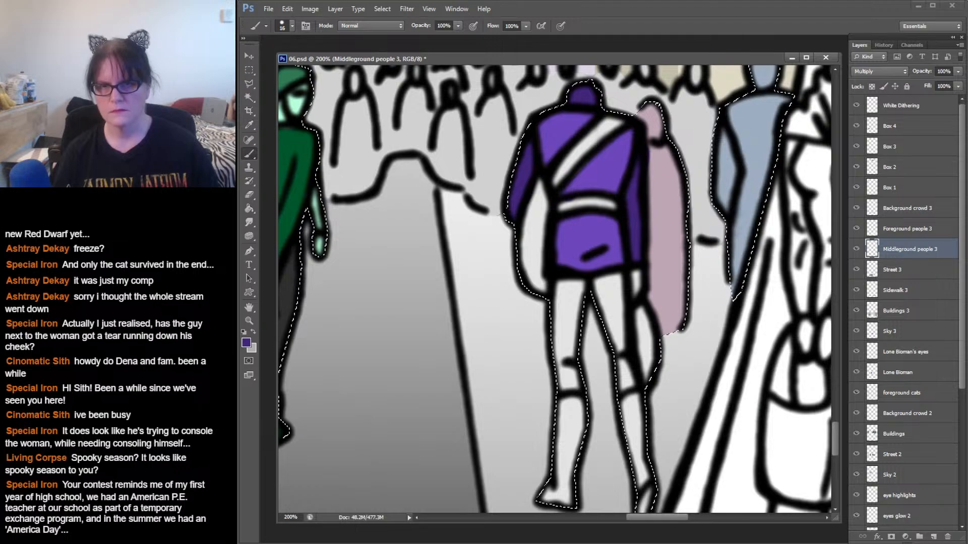
- Set the foreground colour to light lavender c6aaff and paint the man's visible hand below the sleeve
{"action": "left_click", "coordinate": [246, 343]}
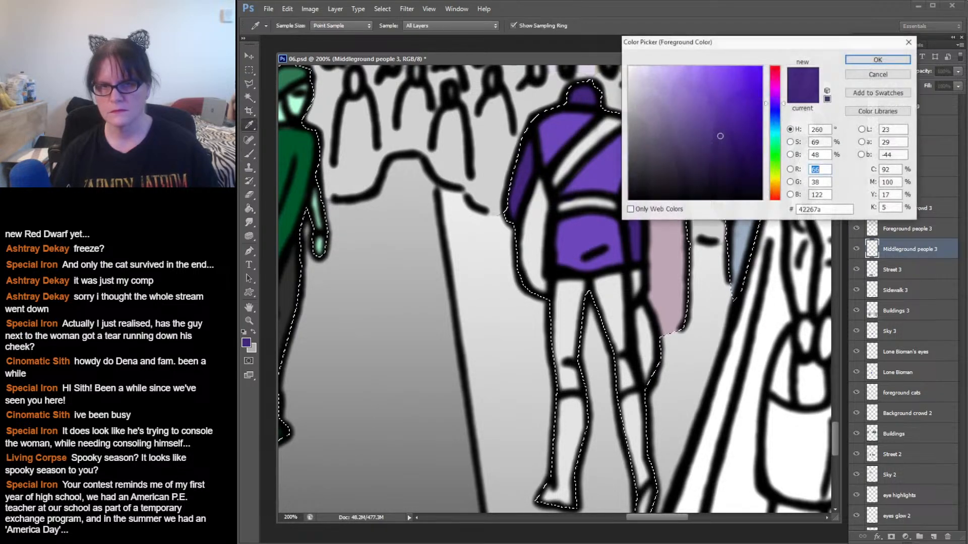
{"action": "left_click", "coordinate": [692, 80]}
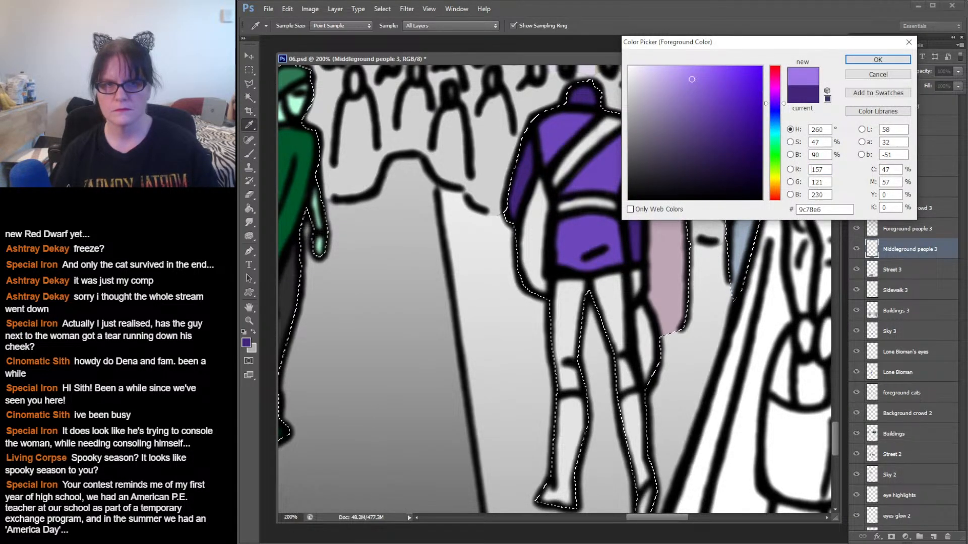
{"action": "left_click_drag", "start_coordinate": [692, 79], "coordinate": [673, 66]}
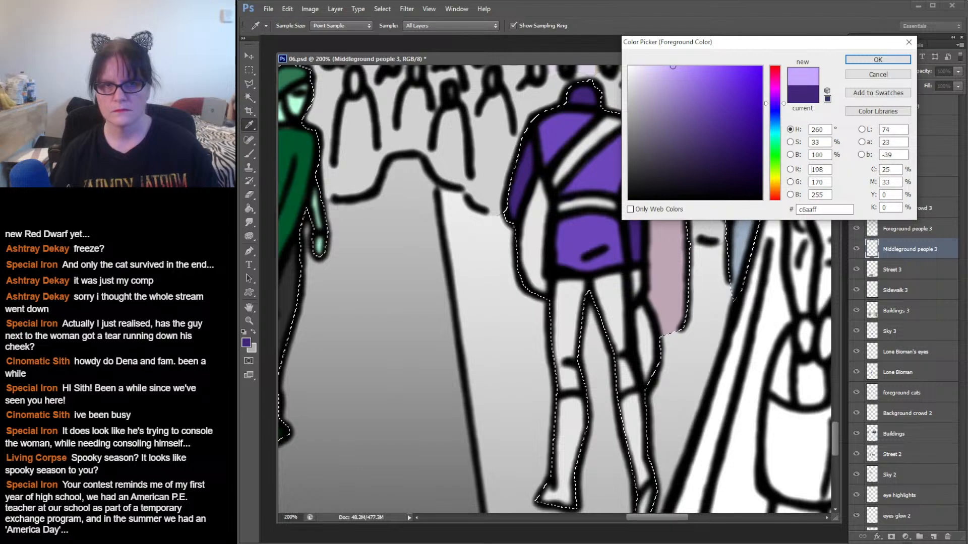
{"action": "left_click", "coordinate": [878, 59]}
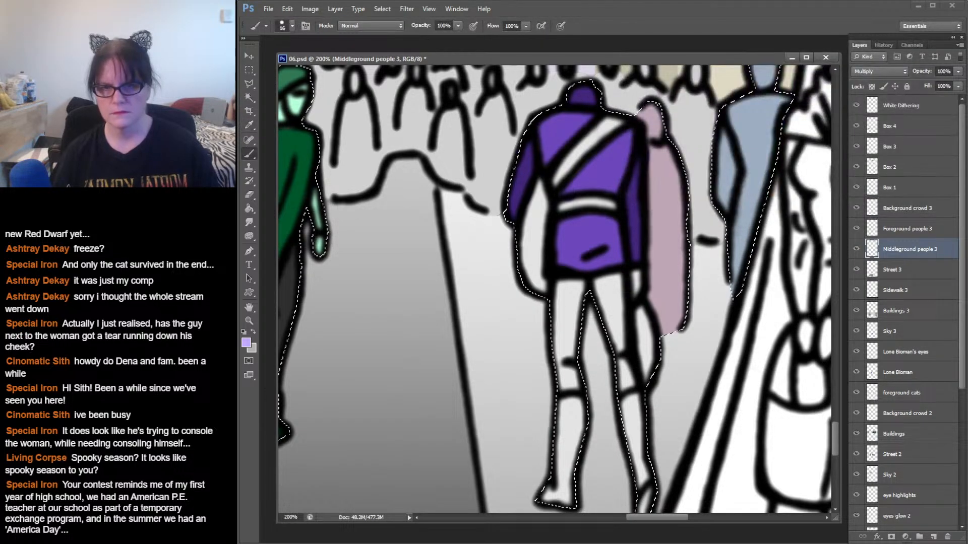
{"action": "left_click_drag", "start_coordinate": [634, 275], "coordinate": [637, 288]}
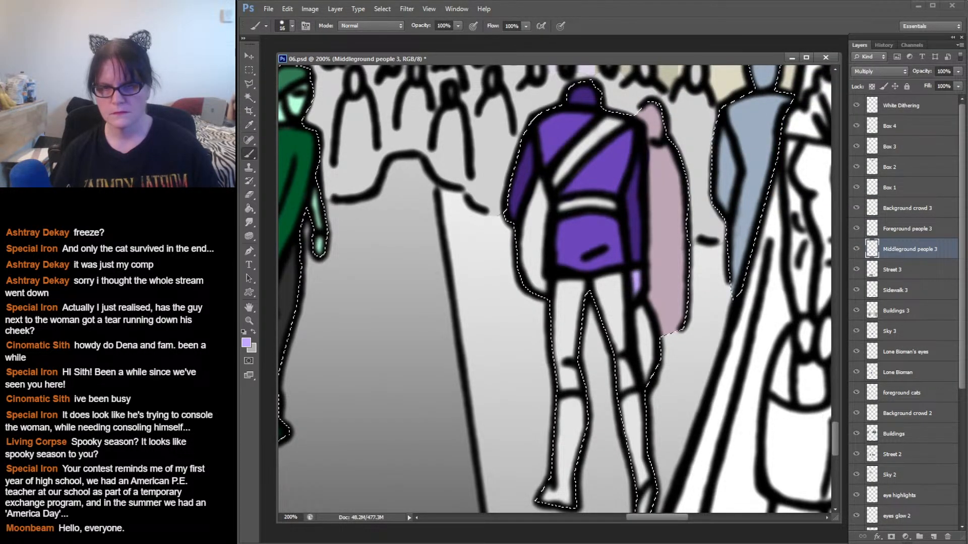
- Set the foreground colour to dark grey 404040 and paint the man's diagonal strap and belt
{"action": "left_click", "coordinate": [246, 342]}
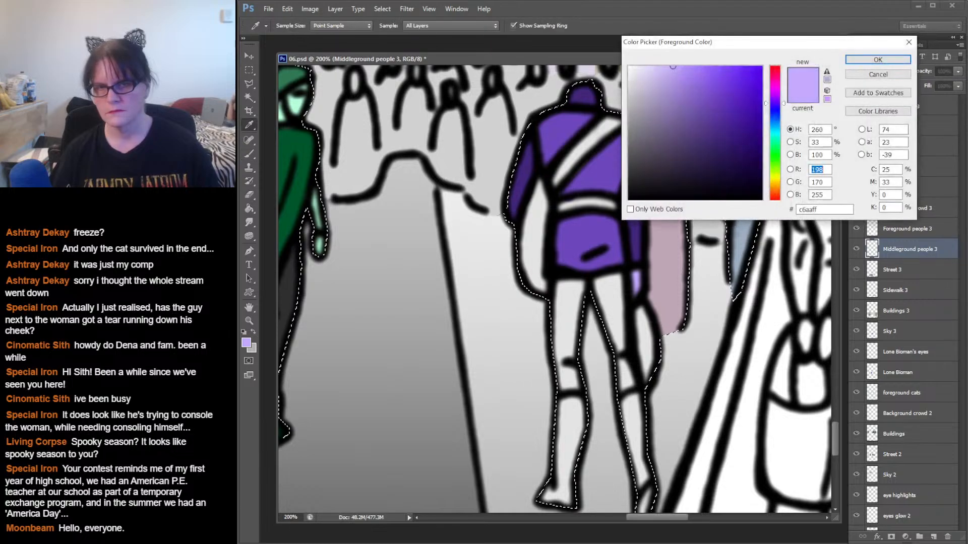
{"action": "left_click", "coordinate": [676, 102]}
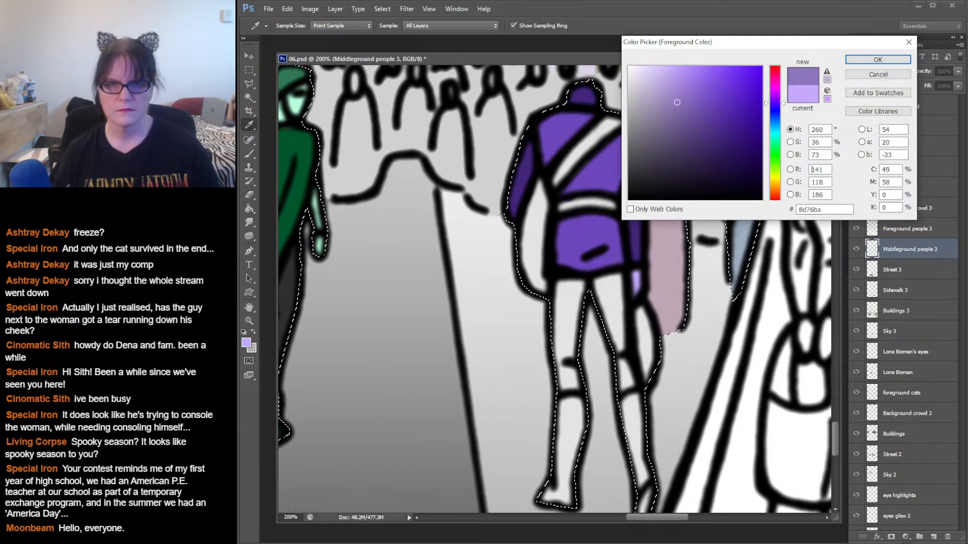
{"action": "left_click_drag", "start_coordinate": [668, 103], "coordinate": [638, 111]}
{"action": "left_click_drag", "start_coordinate": [629, 117], "coordinate": [629, 166]}
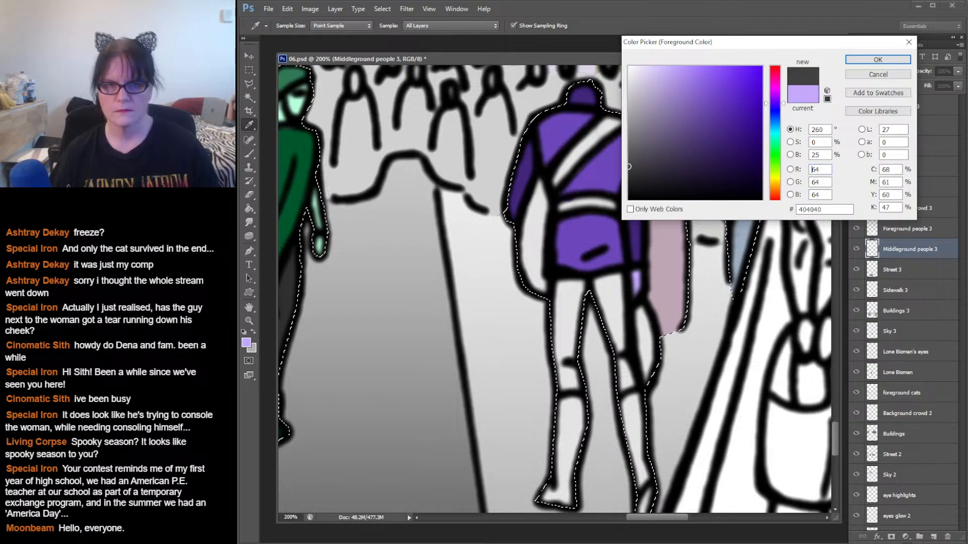
{"action": "left_click", "coordinate": [878, 59]}
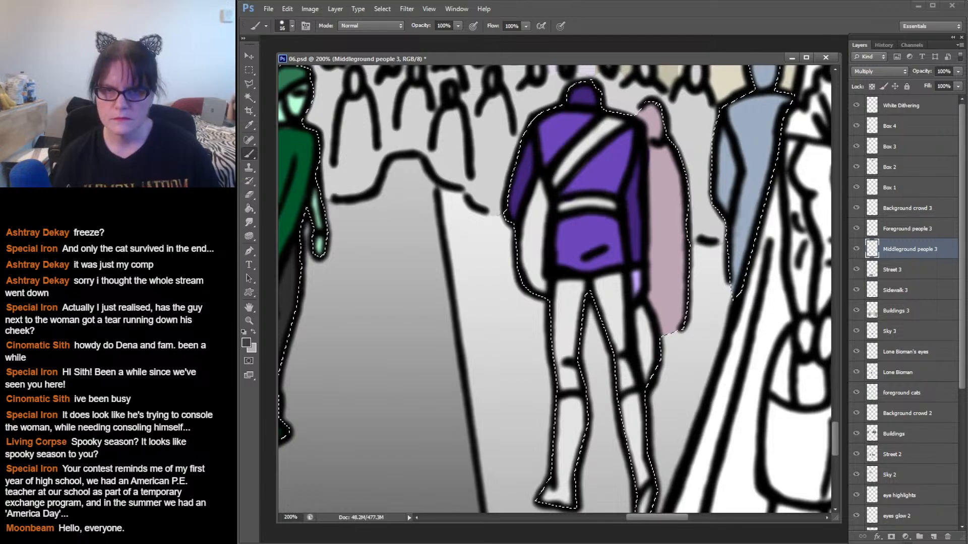
{"action": "left_click_drag", "start_coordinate": [620, 123], "coordinate": [556, 181]}
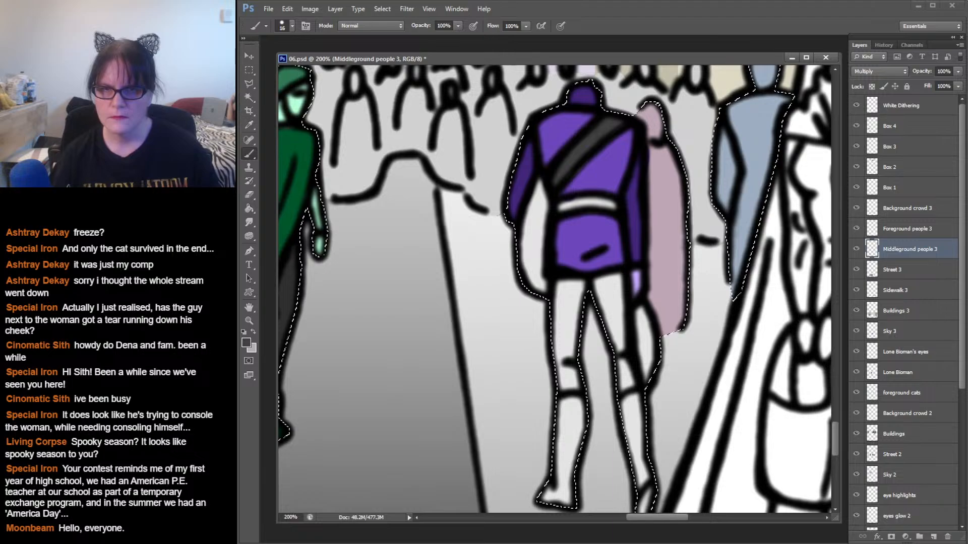
{"action": "left_click_drag", "start_coordinate": [563, 206], "coordinate": [587, 203]}
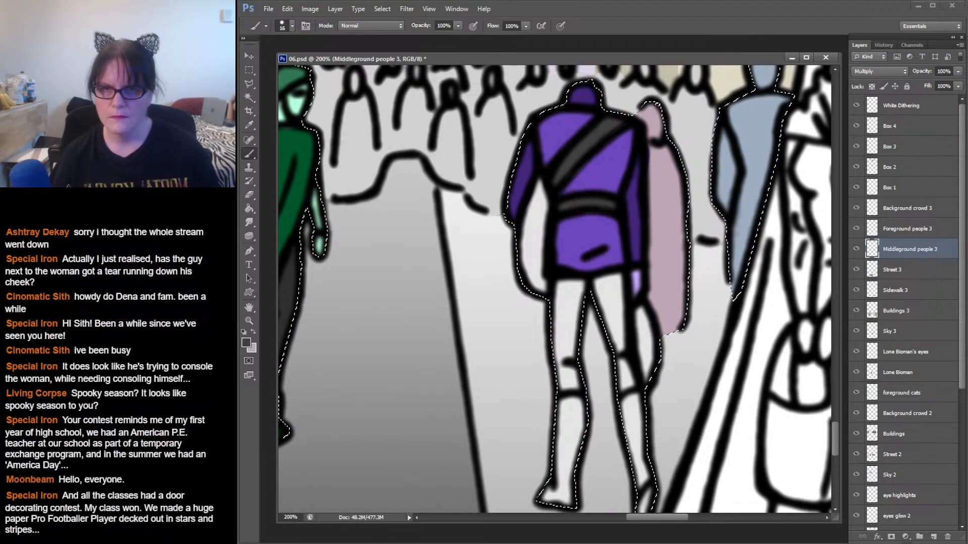
- Paint the bag at the man's left hip and the rounded shape beside his right thigh dark grey
{"action": "mouse_move", "coordinate": [535, 201]}
{"action": "left_mouse_down"}
{"action": "mouse_move", "coordinate": [540, 274]}
{"action": "mouse_move", "coordinate": [547, 214]}
{"action": "mouse_move", "coordinate": [542, 262]}
{"action": "left_mouse_up"}
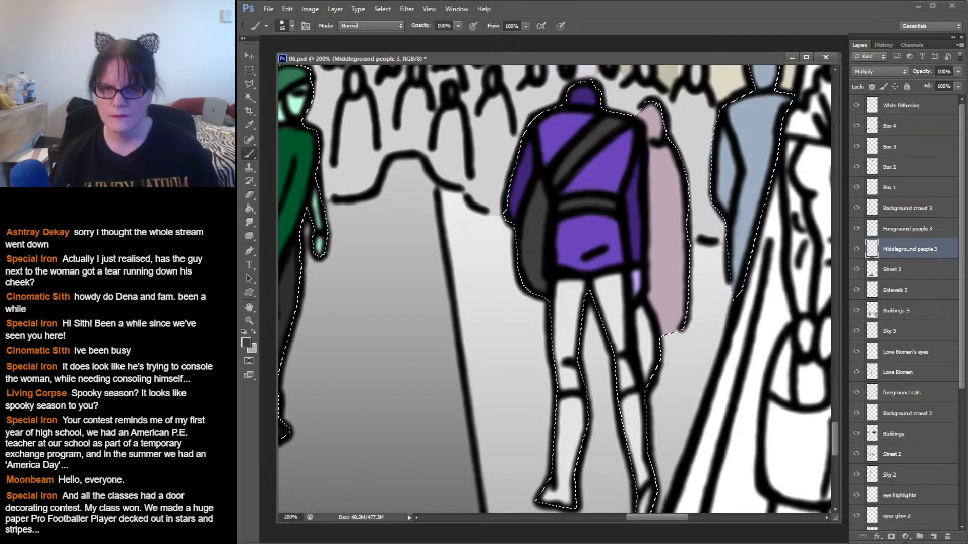
{"action": "left_click_drag", "start_coordinate": [642, 311], "coordinate": [651, 373]}
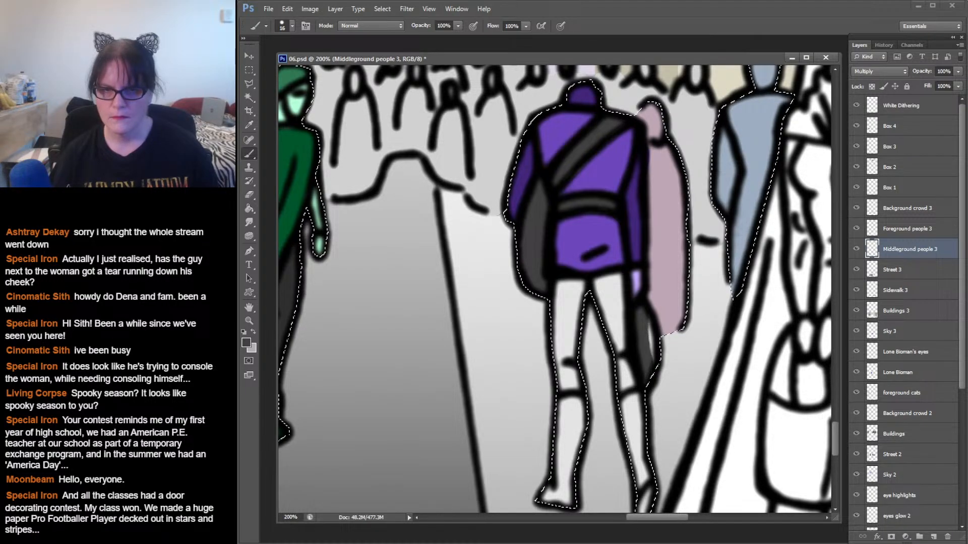
{"action": "mouse_move", "coordinate": [648, 325]}
{"action": "left_mouse_down"}
{"action": "mouse_move", "coordinate": [651, 353]}
{"action": "mouse_move", "coordinate": [646, 307]}
{"action": "left_mouse_up"}
- Paint both of the man's boots dark grey from below the knees, leaving the right boot's sole uncoloured
{"action": "scroll", "coordinate": [554, 289], "scroll_direction": "down", "scroll_amount": 1}
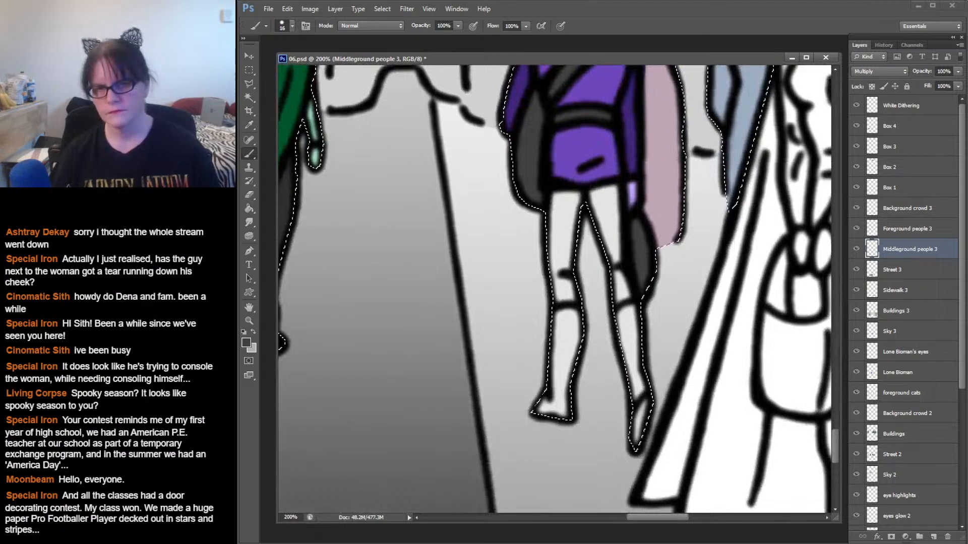
{"action": "left_click_drag", "start_coordinate": [567, 315], "coordinate": [557, 376]}
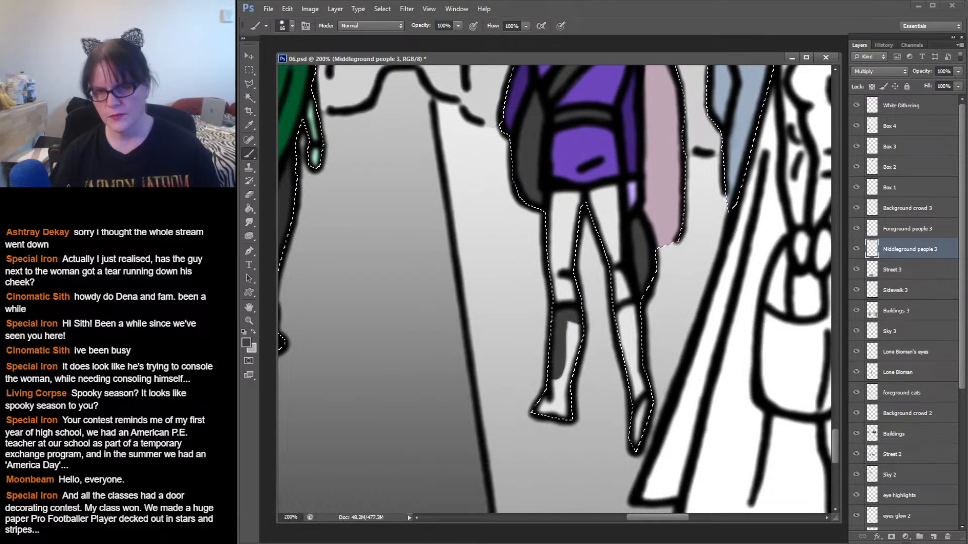
{"action": "mouse_move", "coordinate": [569, 327]}
{"action": "left_mouse_down"}
{"action": "mouse_move", "coordinate": [546, 406]}
{"action": "mouse_move", "coordinate": [562, 414]}
{"action": "left_mouse_up"}
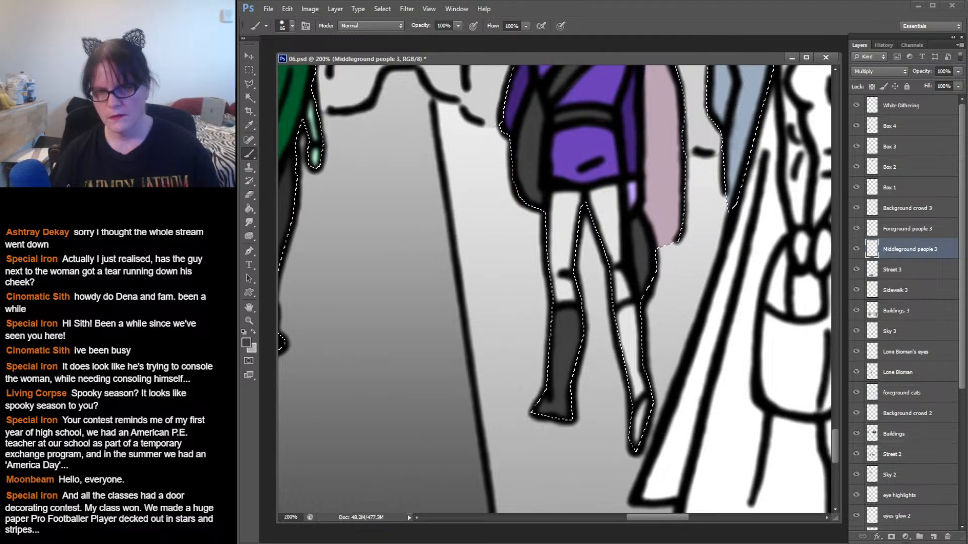
{"action": "mouse_move", "coordinate": [623, 312]}
{"action": "left_mouse_down"}
{"action": "mouse_move", "coordinate": [633, 309]}
{"action": "mouse_move", "coordinate": [642, 397]}
{"action": "left_mouse_up"}
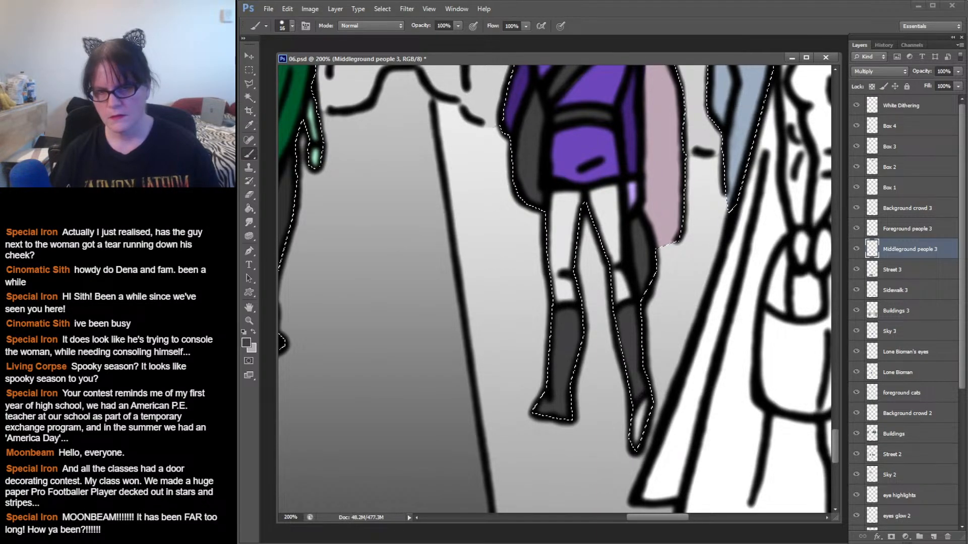
- Set the foreground colour to near-black 151515 and paint the sole of the man's right boot
{"action": "left_click", "coordinate": [246, 343]}
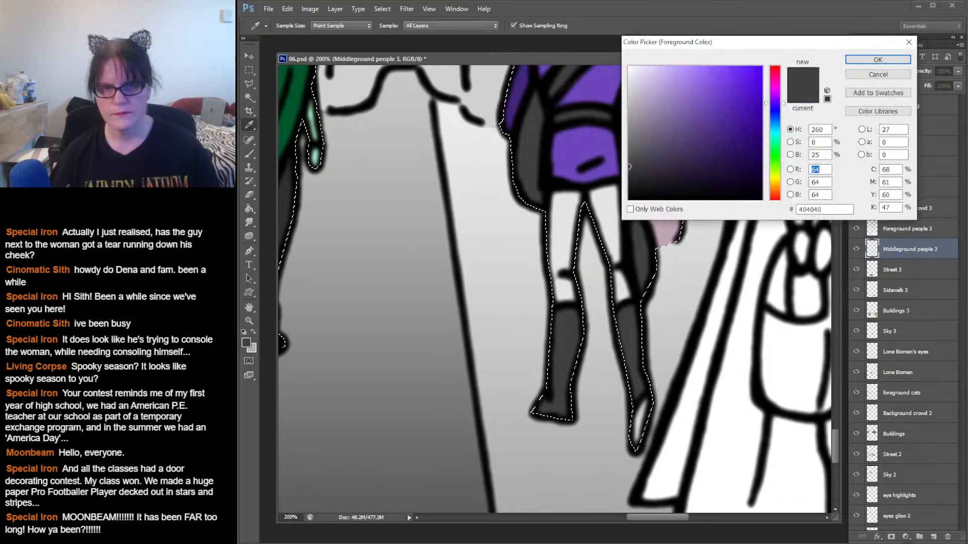
{"action": "left_click_drag", "start_coordinate": [629, 166], "coordinate": [629, 189]}
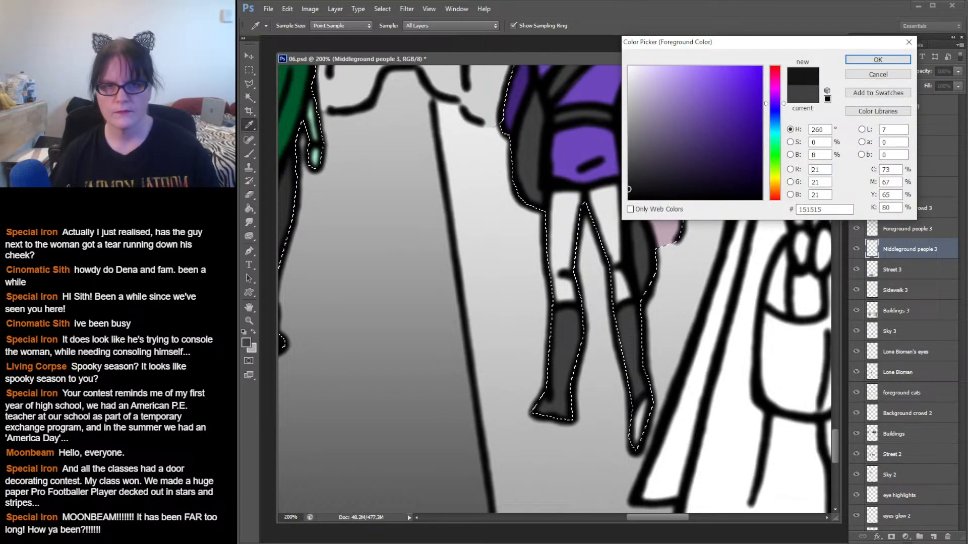
{"action": "left_click", "coordinate": [878, 59]}
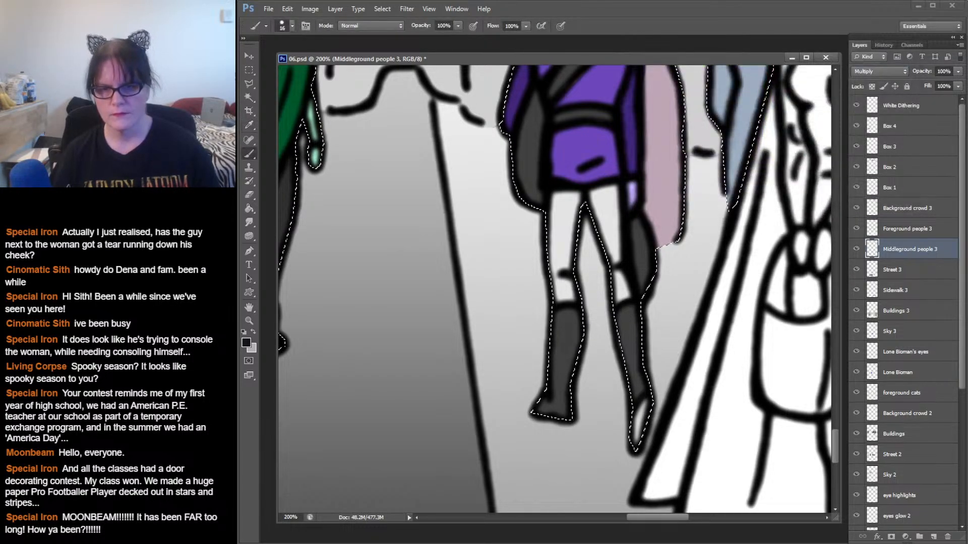
{"action": "left_click_drag", "start_coordinate": [636, 432], "coordinate": [636, 446]}
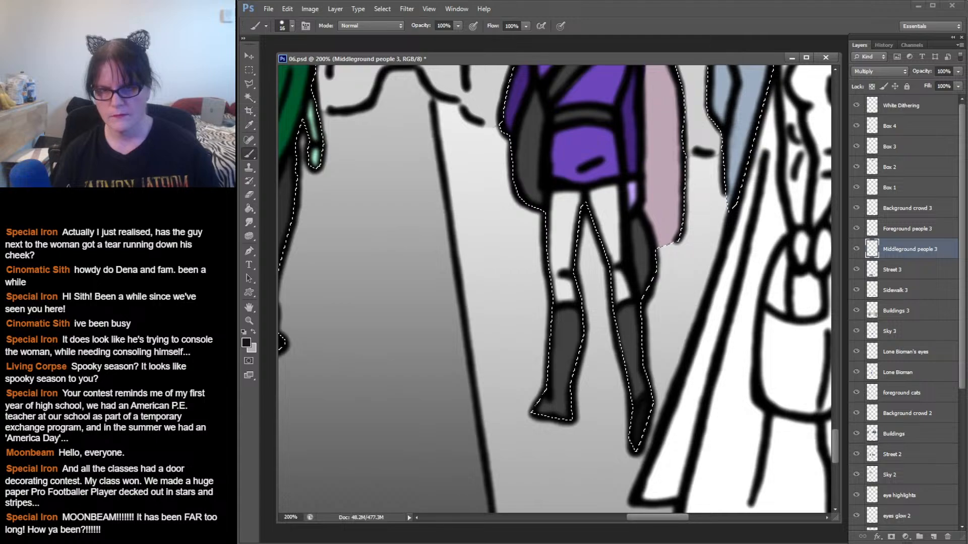
- Paint both of the strapped man's trouser legs near-black from the hips down to the boots, and clear the selection
{"action": "left_click_drag", "start_coordinate": [558, 290], "coordinate": [574, 297]}
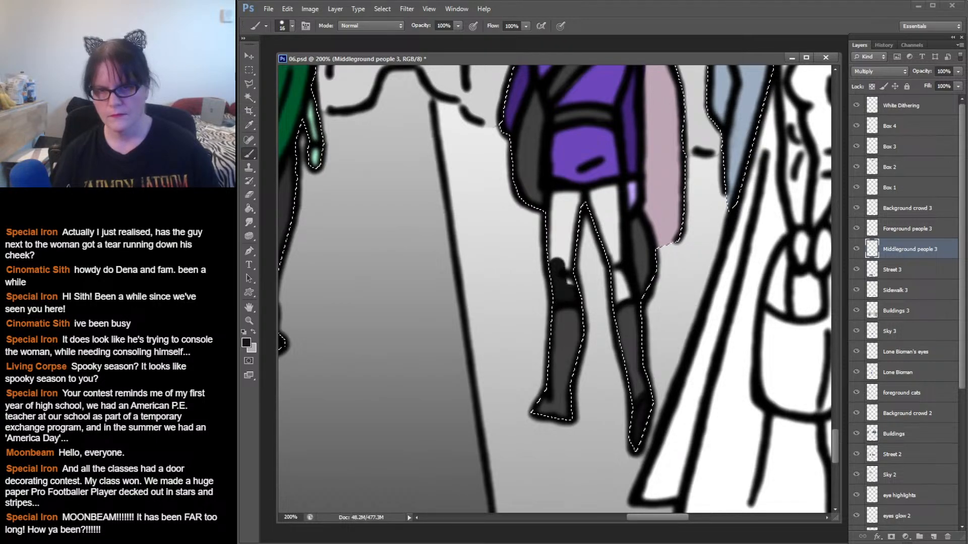
{"action": "mouse_move", "coordinate": [556, 224]}
{"action": "left_mouse_down"}
{"action": "mouse_move", "coordinate": [553, 195]}
{"action": "mouse_move", "coordinate": [573, 203]}
{"action": "mouse_move", "coordinate": [567, 269]}
{"action": "mouse_move", "coordinate": [578, 208]}
{"action": "mouse_move", "coordinate": [615, 203]}
{"action": "left_mouse_up"}
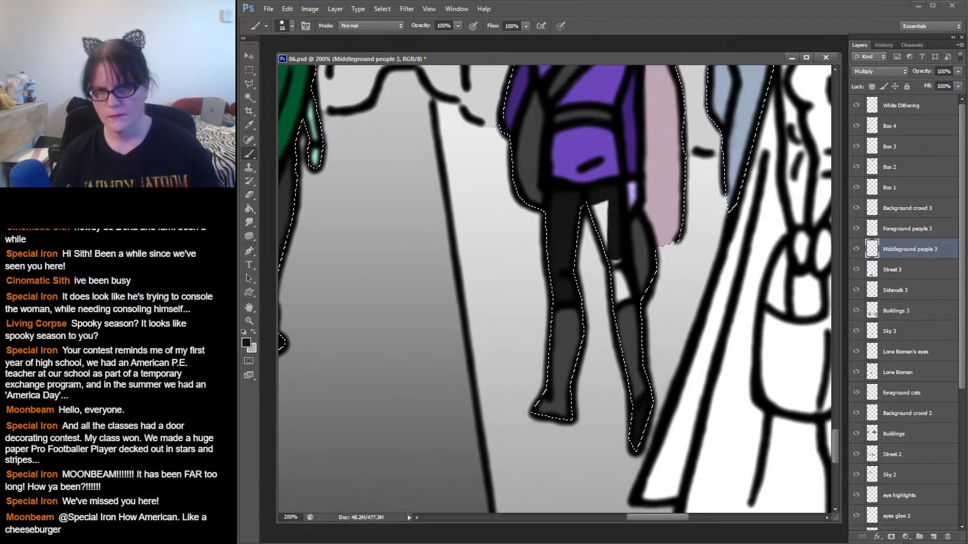
{"action": "mouse_move", "coordinate": [615, 254]}
{"action": "left_mouse_down"}
{"action": "mouse_move", "coordinate": [600, 221]}
{"action": "mouse_move", "coordinate": [607, 206]}
{"action": "left_mouse_up"}
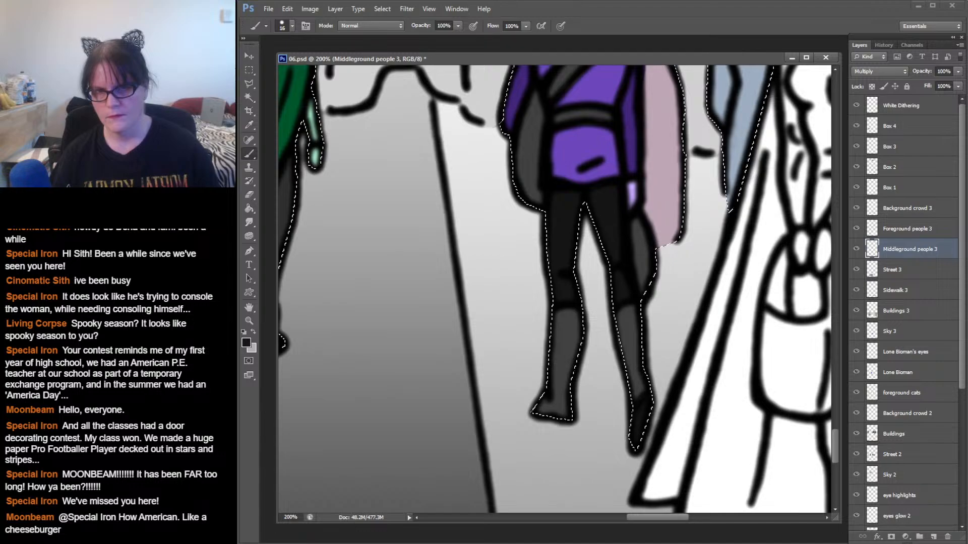
{"action": "key", "text": "m"}
{"action": "key", "text": "ctrl+d"}
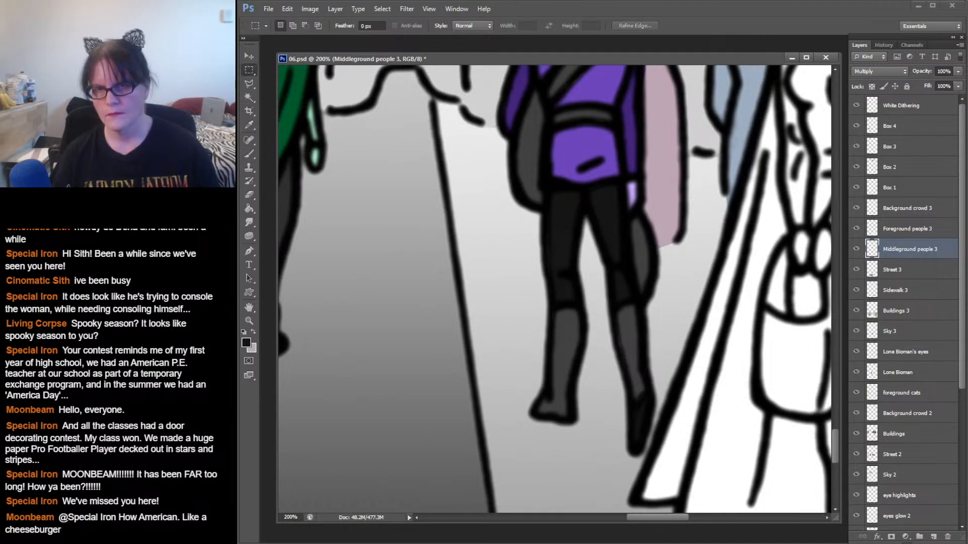
- Save the changes to 06.psd
{"action": "key", "text": "z"}
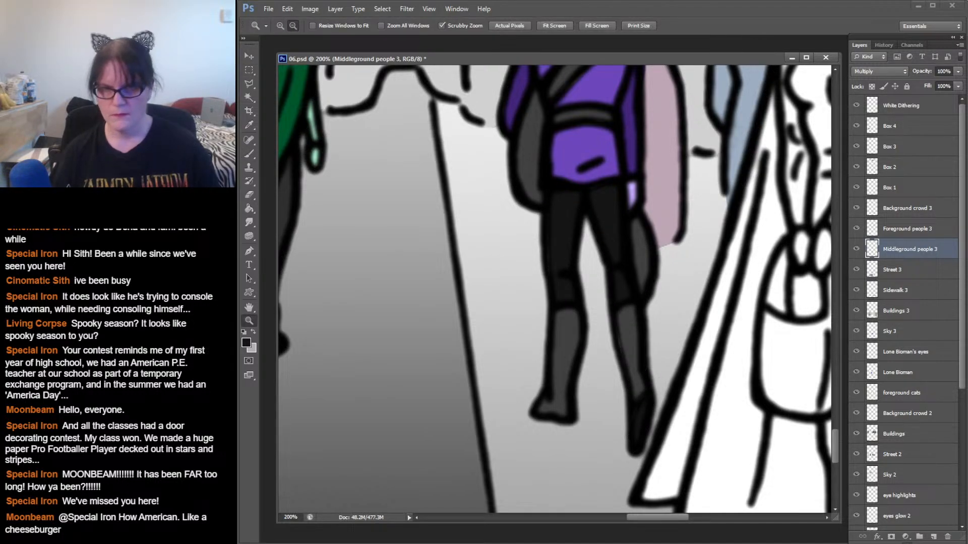
{"action": "left_click", "coordinate": [648, 294], "text": "alt"}
{"action": "left_click", "coordinate": [648, 294], "text": "alt"}
{"action": "left_click", "coordinate": [649, 294], "text": "alt"}
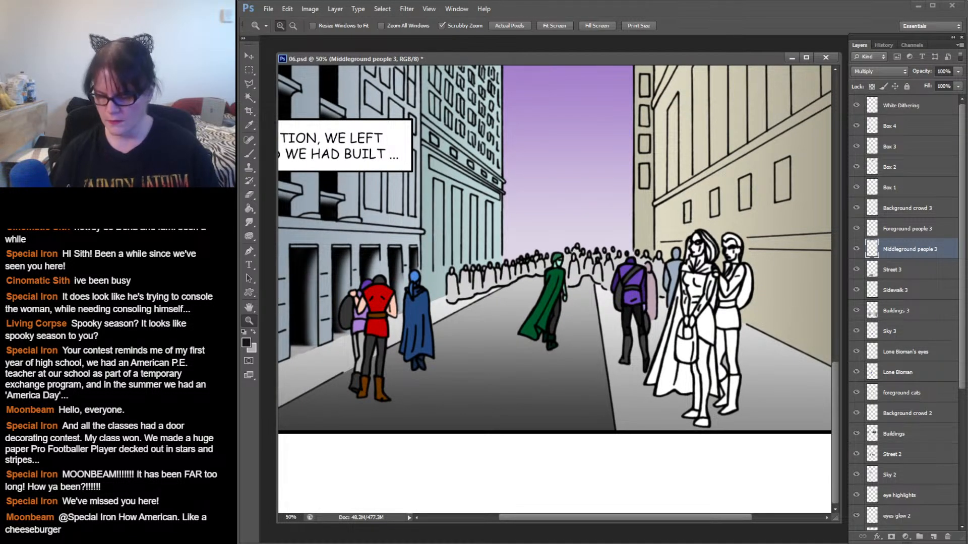
{"action": "key", "text": "ctrl+s"}
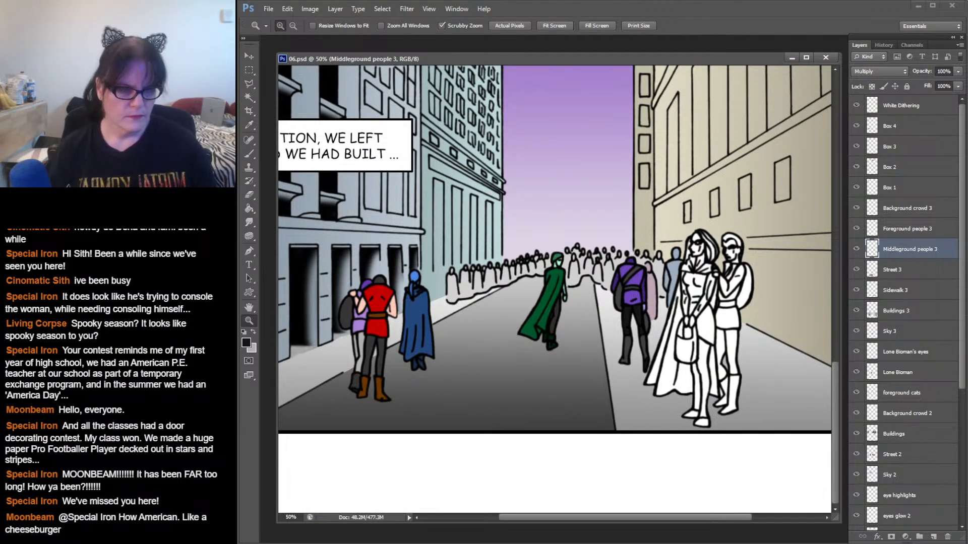
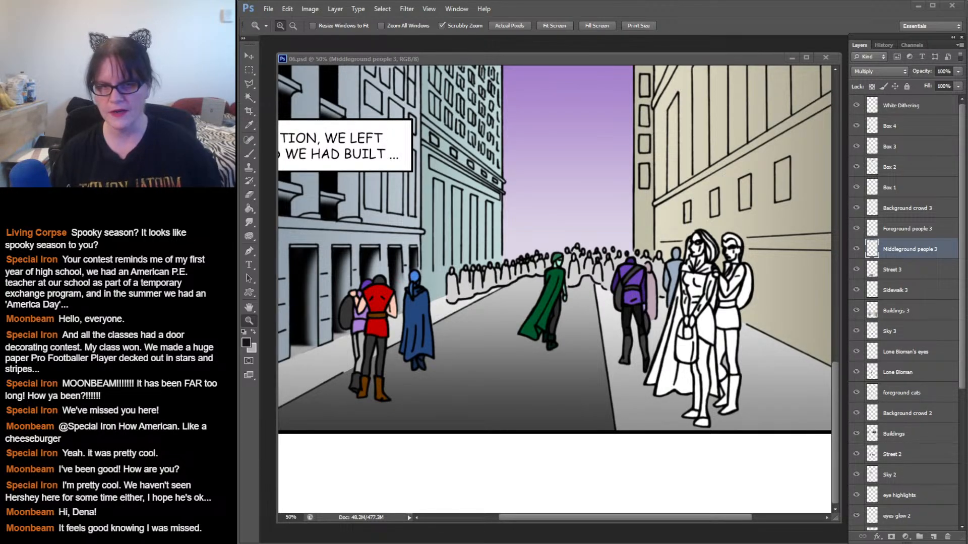
{"action": "left_click", "coordinate": [694, 318]}
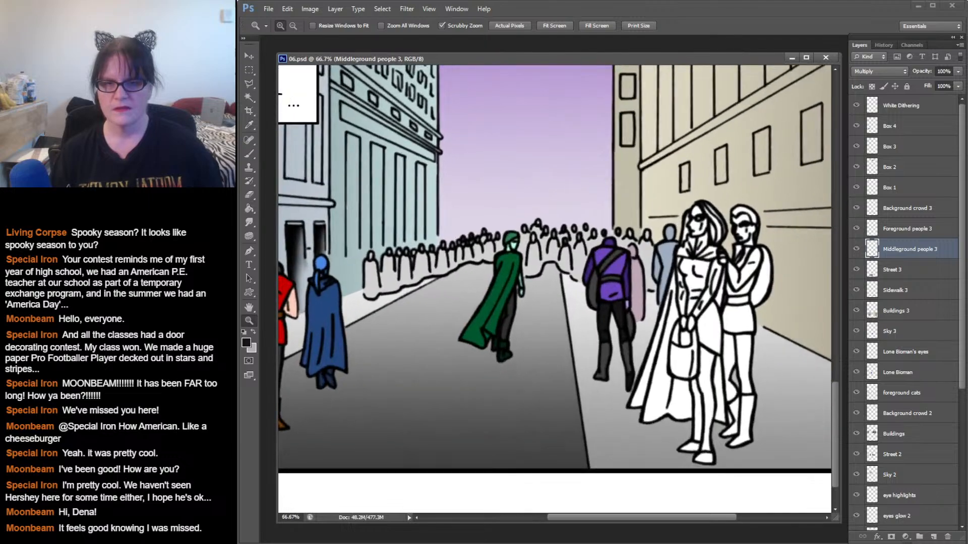
{"action": "left_click", "coordinate": [695, 318]}
{"action": "left_click_drag", "start_coordinate": [695, 318], "coordinate": [589, 269]}
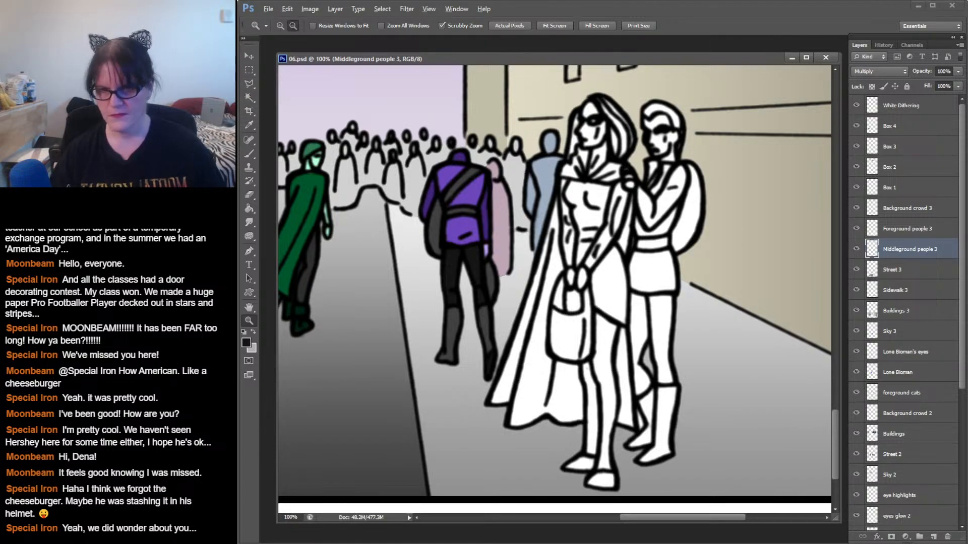
{"action": "left_click", "coordinate": [538, 280], "text": "alt"}
{"action": "left_click", "coordinate": [539, 280], "text": "alt"}
{"action": "left_click", "coordinate": [538, 281], "text": "alt"}
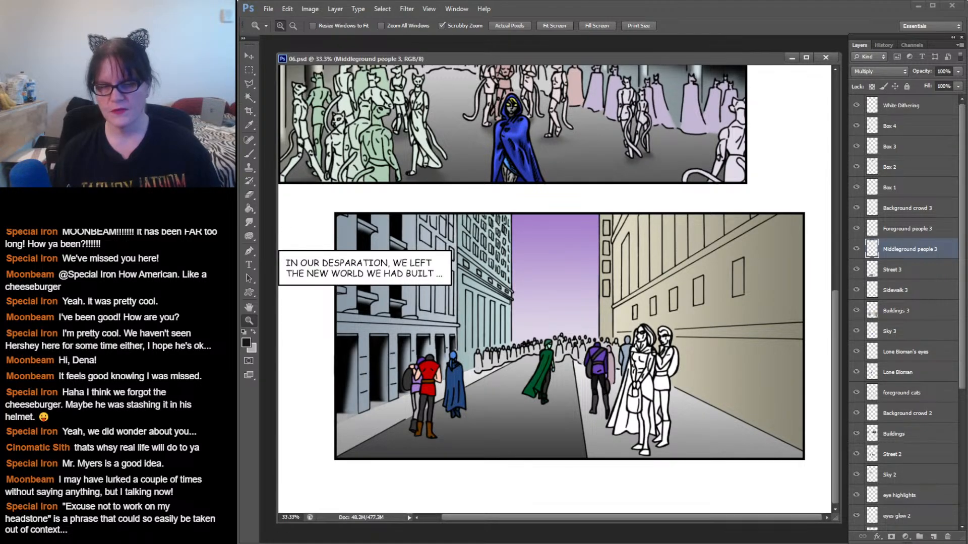
- Switch to the Foreground people 3 layer and load its contents as a selection around the uncoloured couple
{"action": "left_click", "coordinate": [653, 383]}
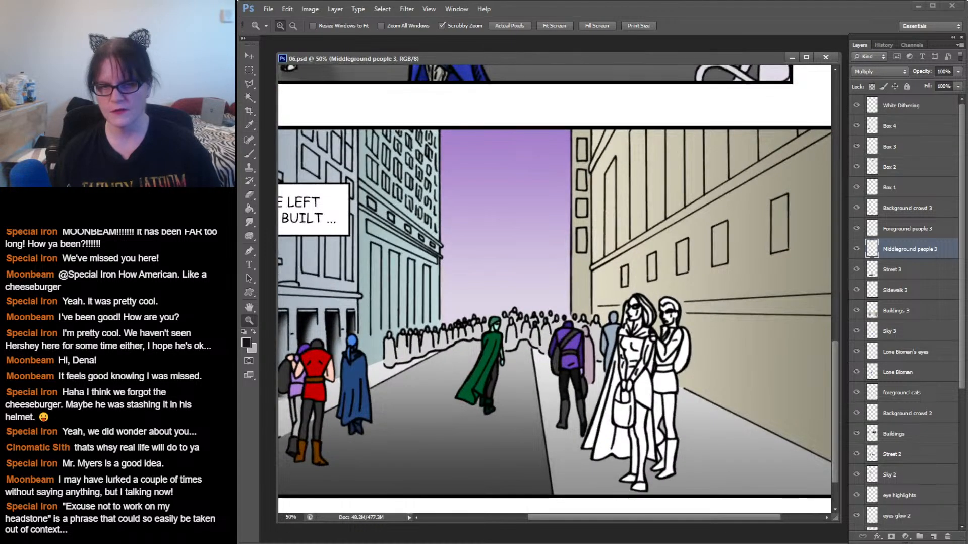
{"action": "left_click", "coordinate": [654, 382]}
{"action": "left_click_drag", "start_coordinate": [655, 383], "coordinate": [632, 303]}
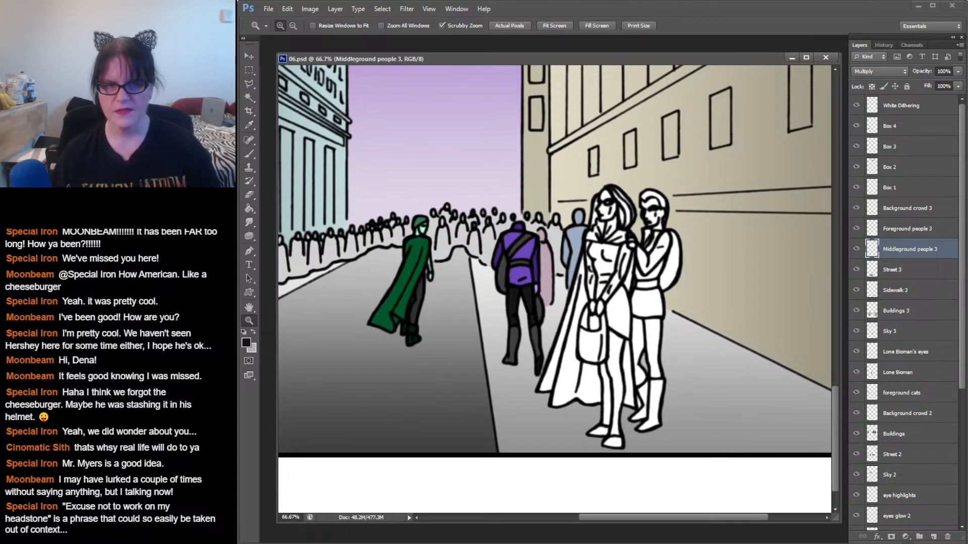
{"action": "left_click", "coordinate": [907, 229]}
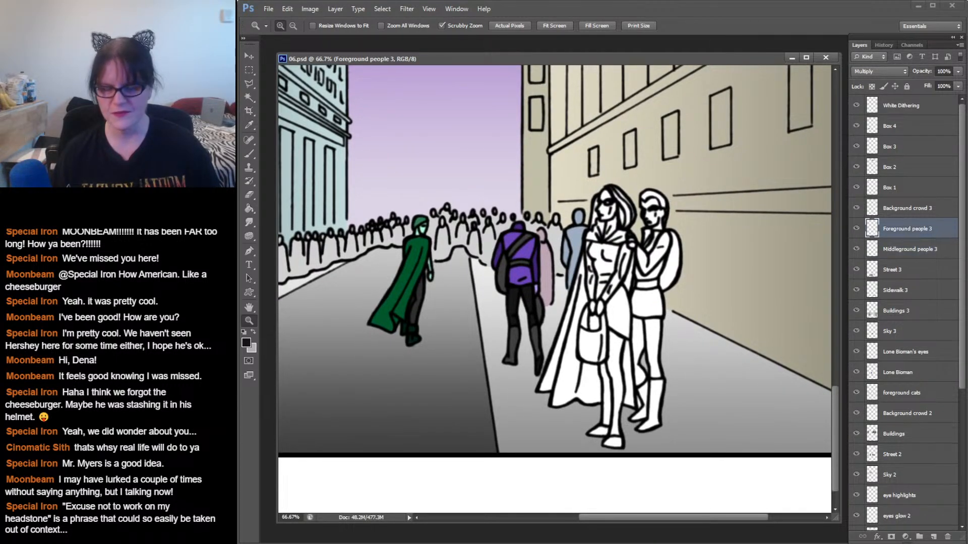
{"action": "left_click", "coordinate": [872, 229], "text": "ctrl"}
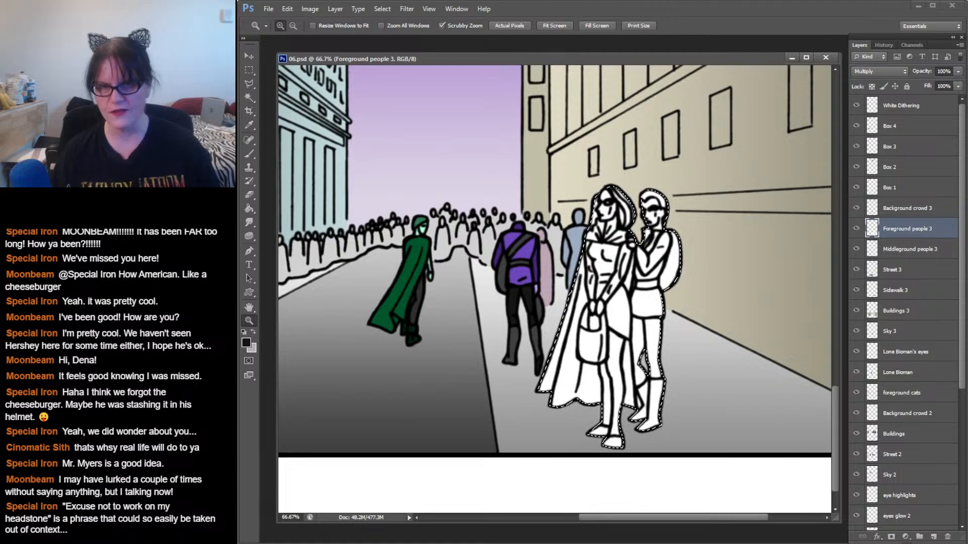
{"action": "mouse_move", "coordinate": [673, 518]}
{"action": "left_mouse_down"}
{"action": "mouse_move", "coordinate": [586, 518]}
{"action": "mouse_move", "coordinate": [666, 518]}
{"action": "left_mouse_up"}
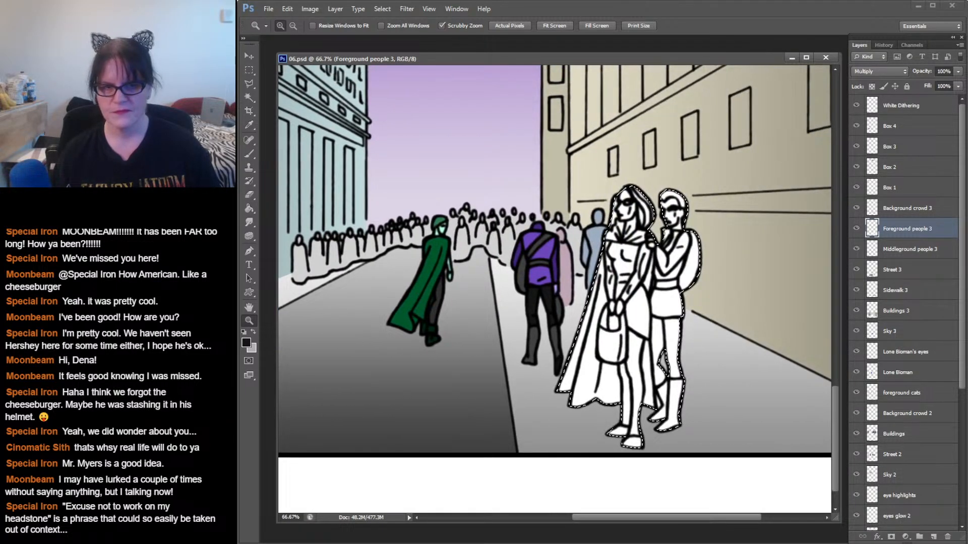
- Examine the colours of the finished characters in the panel higher up the comic page
{"action": "scroll", "coordinate": [554, 290], "scroll_direction": "up", "scroll_amount": 15}
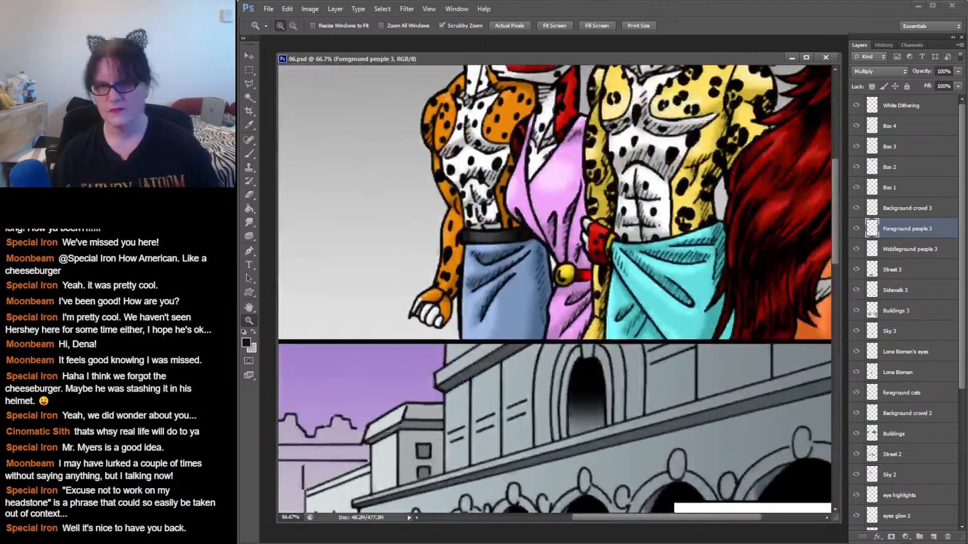
{"action": "scroll", "coordinate": [555, 285], "scroll_direction": "left", "scroll_amount": 8}
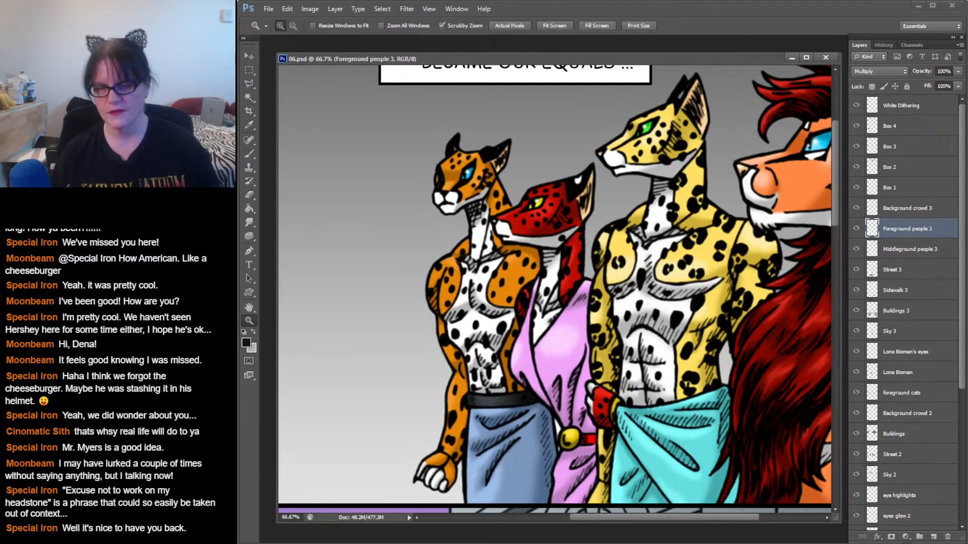
{"action": "scroll", "coordinate": [554, 285], "scroll_direction": "left", "scroll_amount": 8}
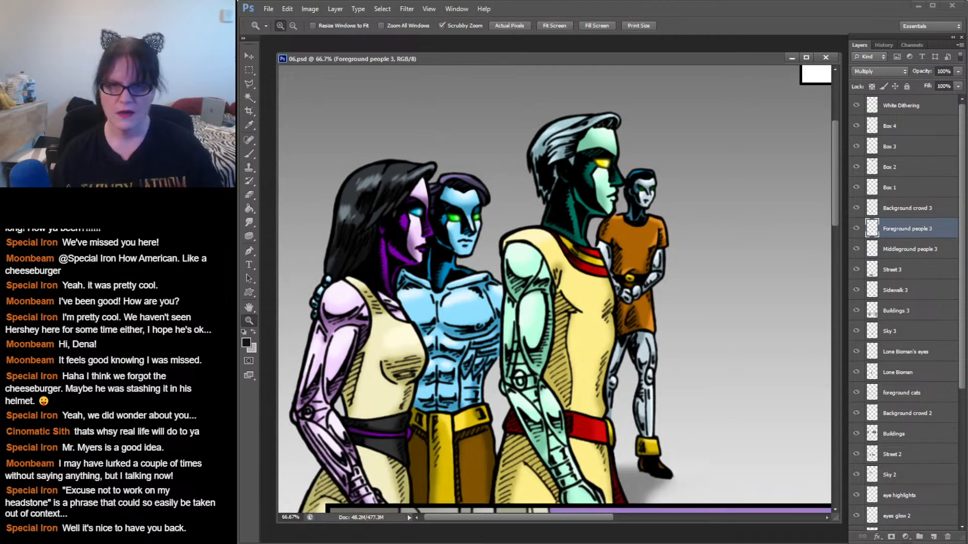
{"action": "left_click_drag", "start_coordinate": [835, 173], "coordinate": [835, 447]}
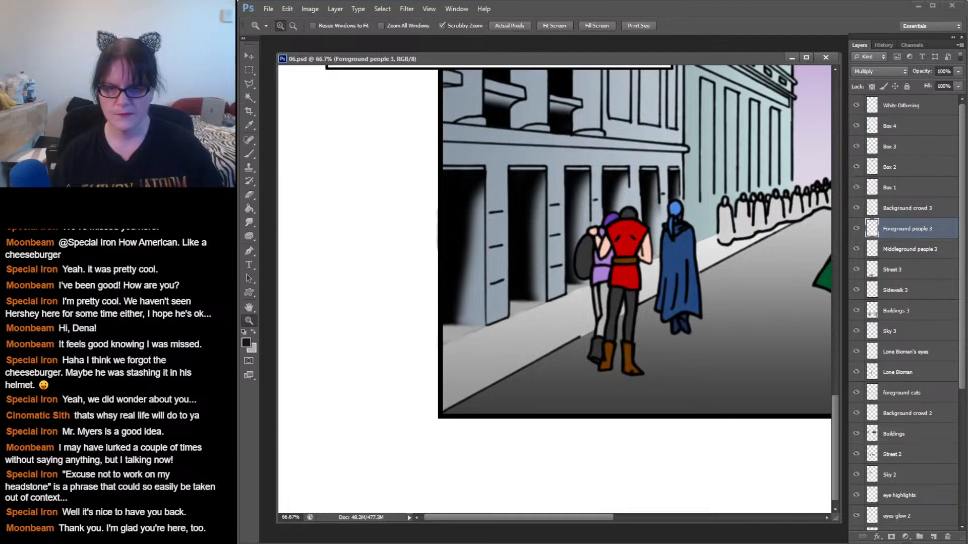
{"action": "left_click_drag", "start_coordinate": [518, 518], "coordinate": [674, 518]}
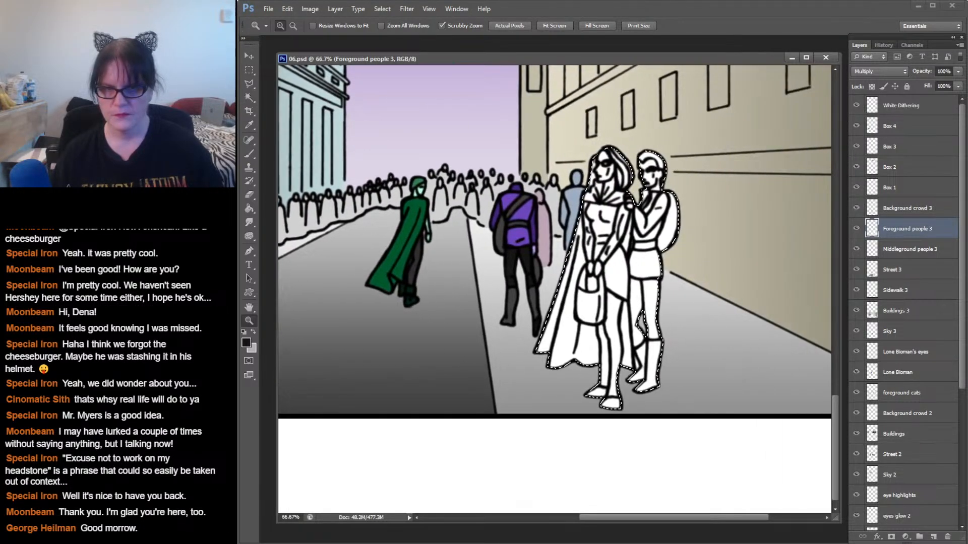
- Set the foreground colour to light grey b1b1b1 and paint the face of the man standing behind the caped woman
{"action": "left_click", "coordinate": [651, 218]}
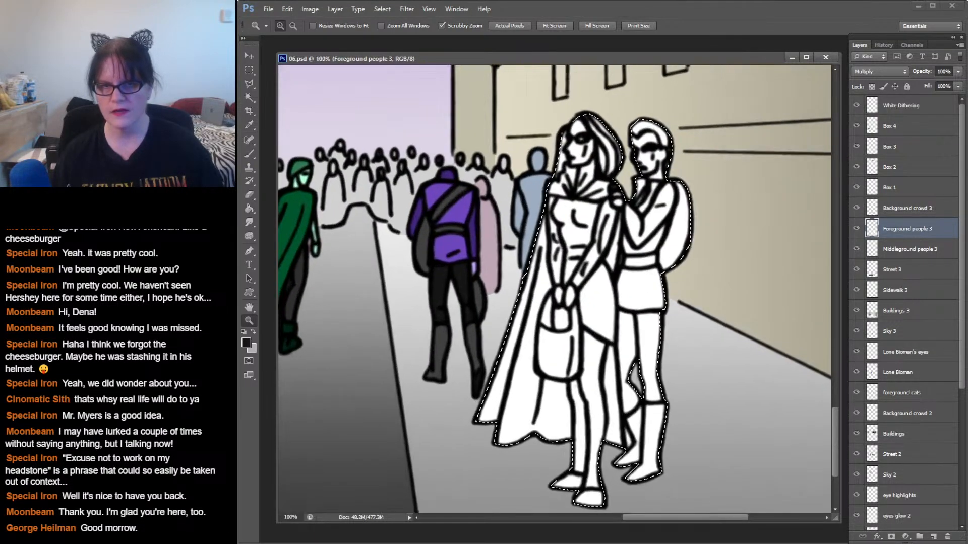
{"action": "left_click_drag", "start_coordinate": [574, 386], "coordinate": [567, 429]}
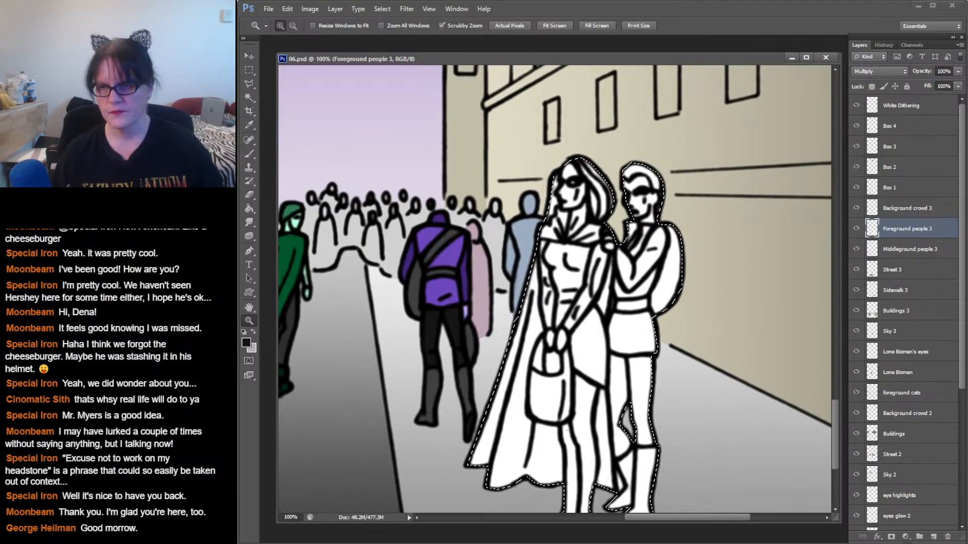
{"action": "key", "text": "x"}
{"action": "left_click", "coordinate": [246, 343]}
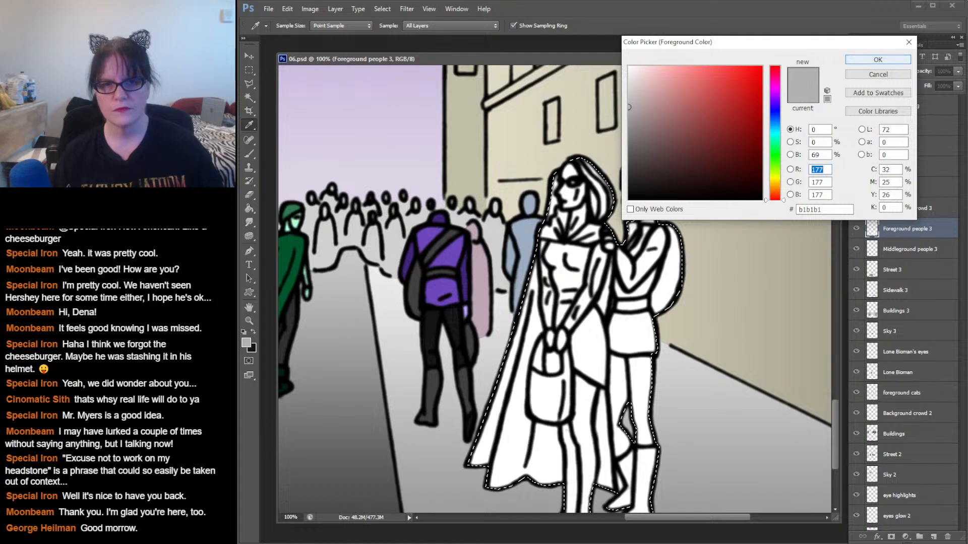
{"action": "left_click", "coordinate": [878, 60]}
{"action": "left_click", "coordinate": [249, 154]}
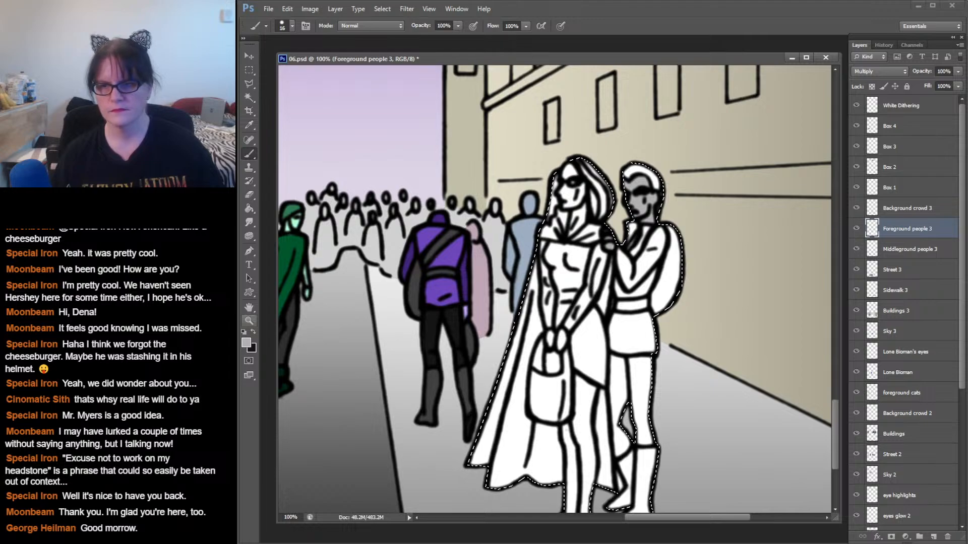
- Set the foreground colour to dark grey 3e3e3e and paint the hair of the man behind the woman
{"action": "left_click", "coordinate": [246, 343]}
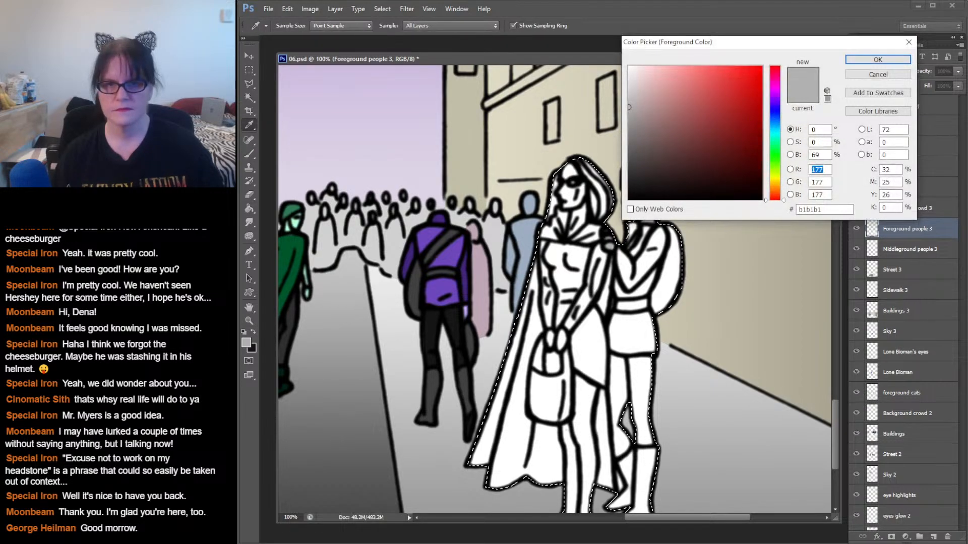
{"action": "left_click", "coordinate": [631, 151]}
{"action": "left_click_drag", "start_coordinate": [630, 150], "coordinate": [629, 168]}
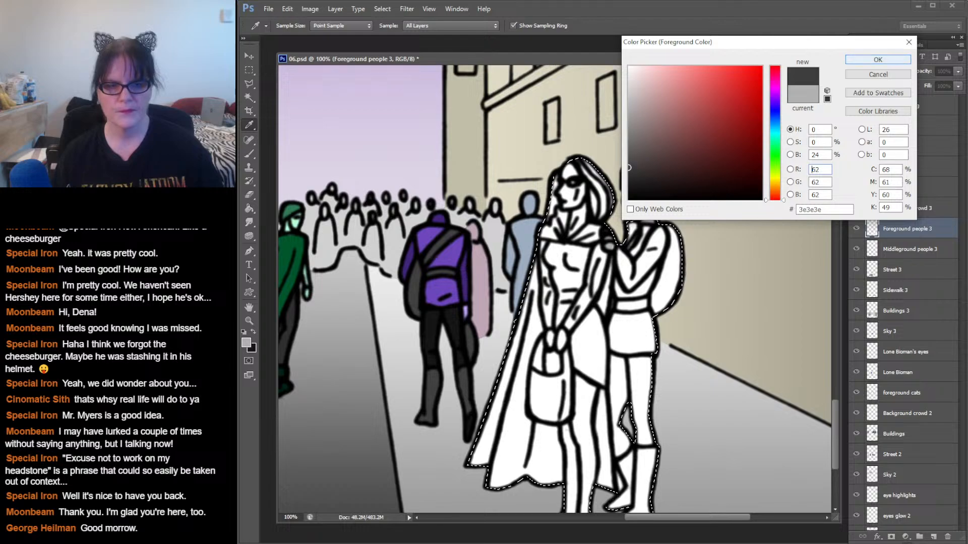
{"action": "key", "text": "Return"}
{"action": "key", "text": "b"}
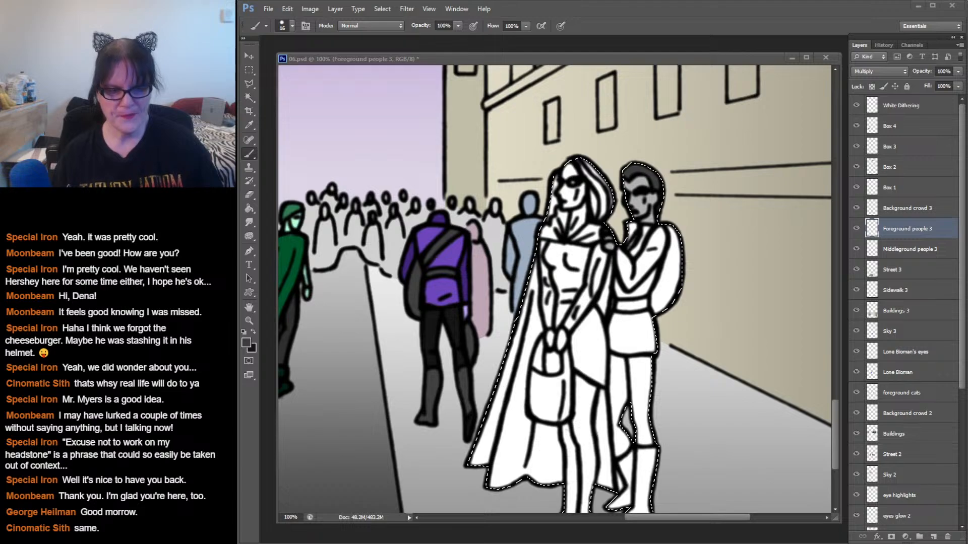
{"action": "key", "text": "ctrl+d"}
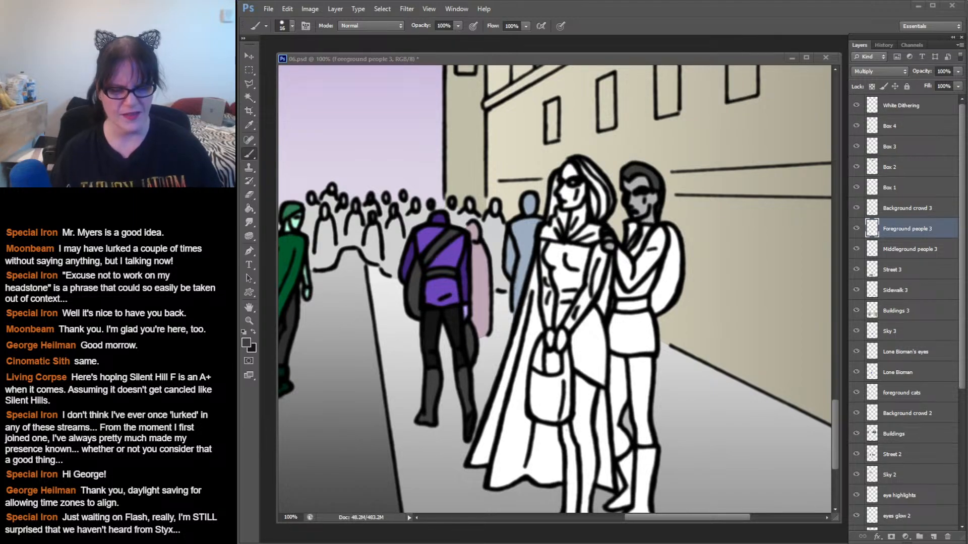
{"action": "key", "text": "ctrl+h"}
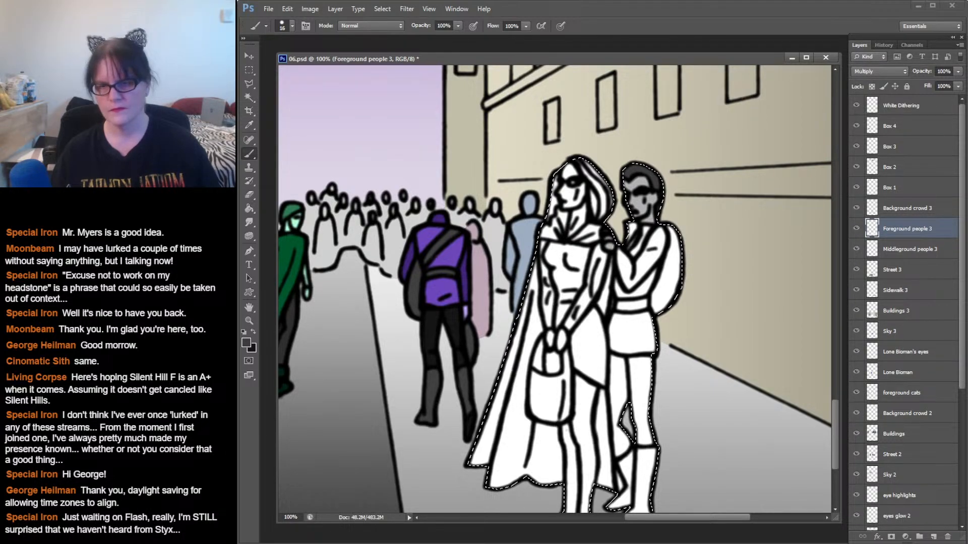
{"action": "left_click", "coordinate": [246, 343]}
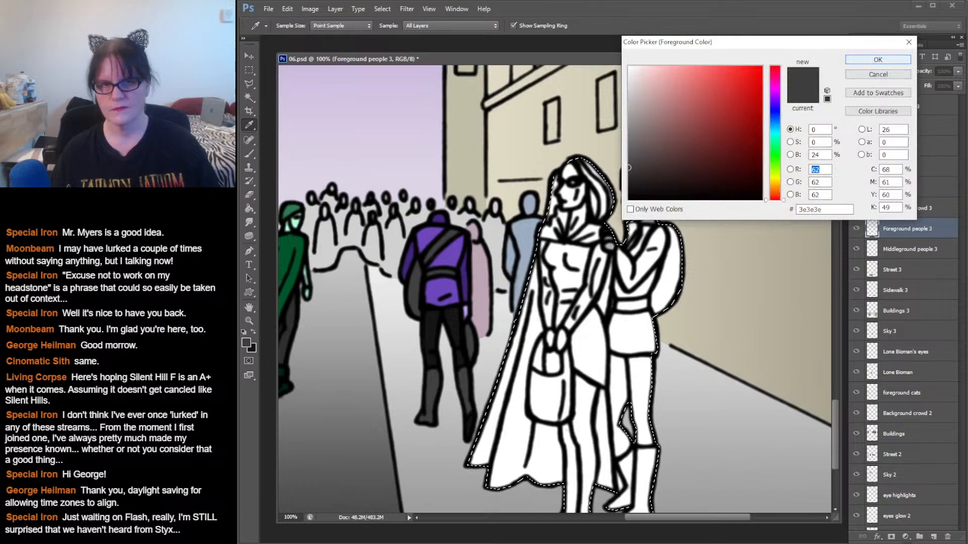
{"action": "key", "text": "Return"}
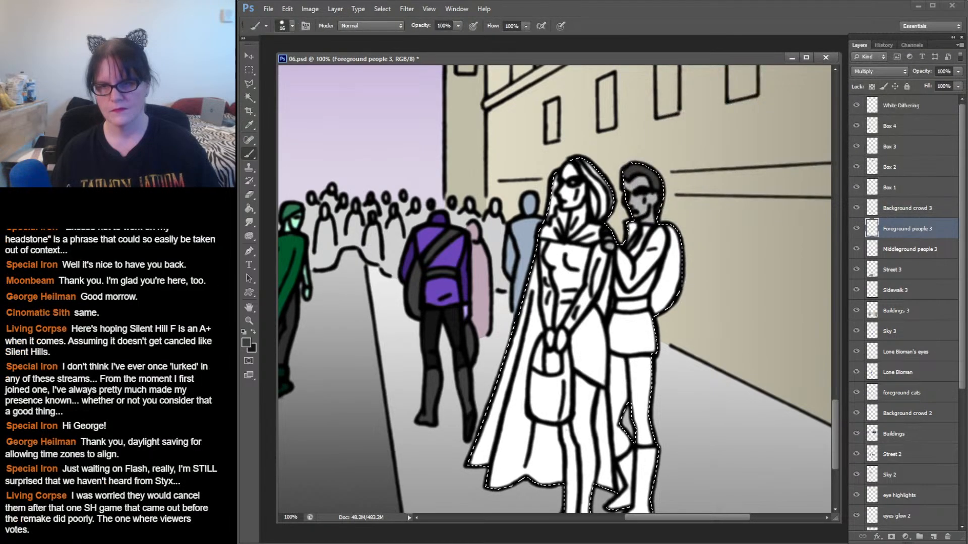
- Set the foreground colour to very dark grey 282828 and paint both trouser legs of the man behind the woman, using a 38 px brush
{"action": "left_click", "coordinate": [246, 343]}
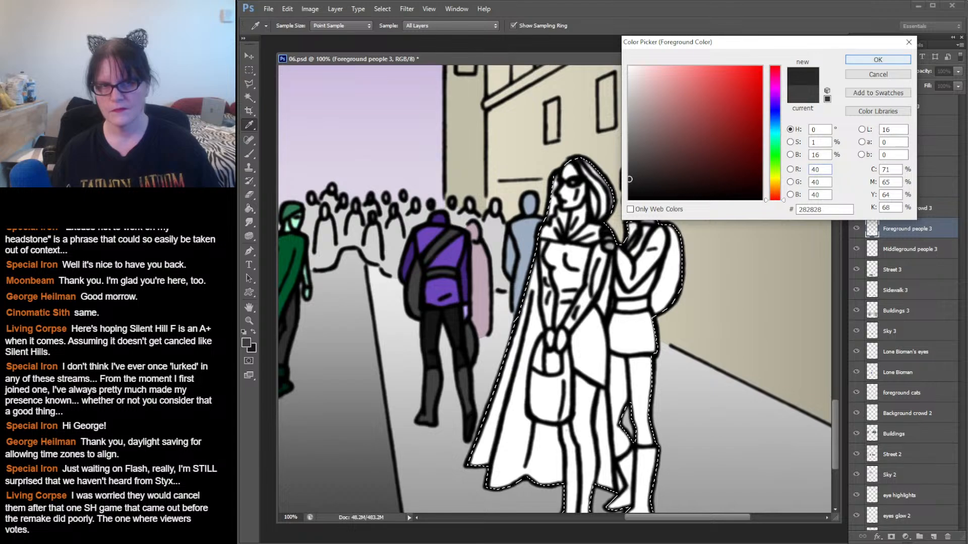
{"action": "left_click", "coordinate": [877, 60]}
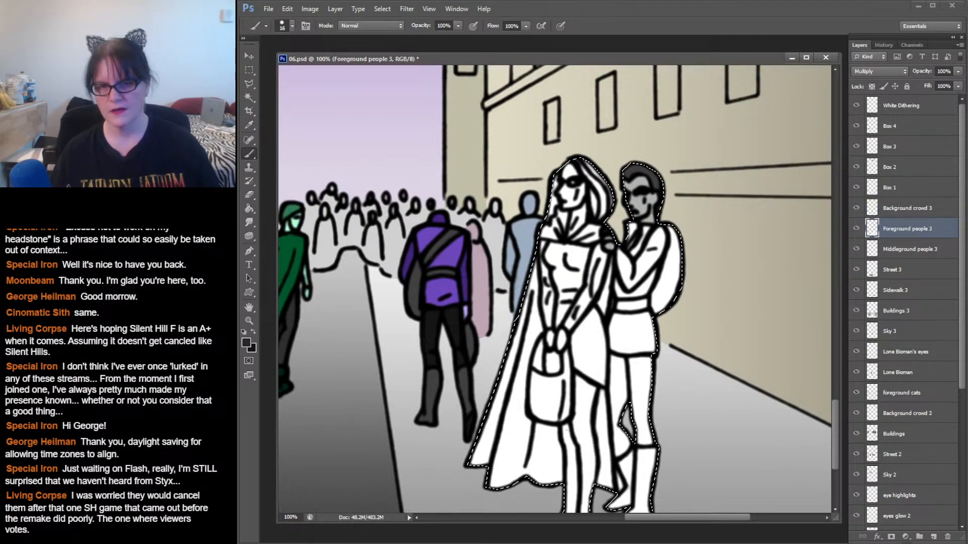
{"action": "left_click_drag", "start_coordinate": [636, 361], "coordinate": [612, 362]}
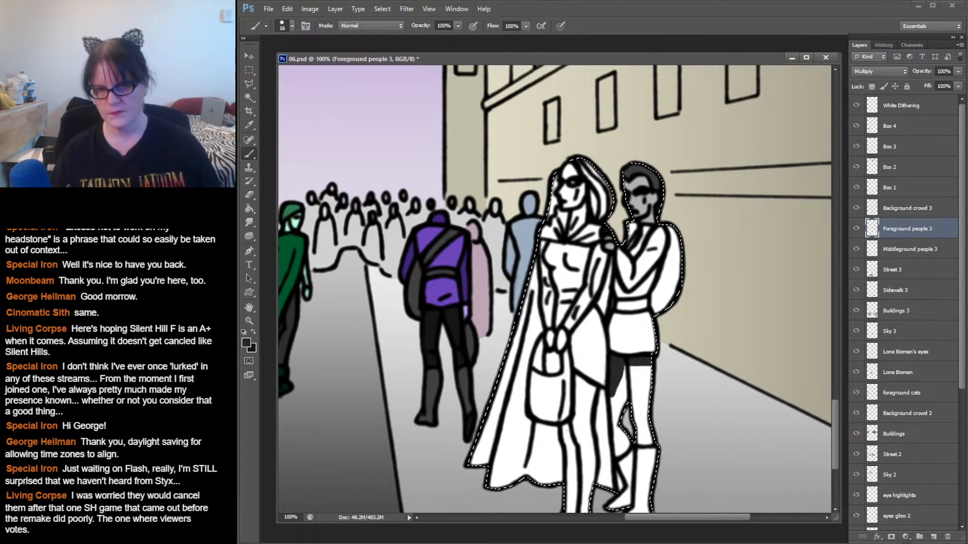
{"action": "left_click", "coordinate": [291, 25]}
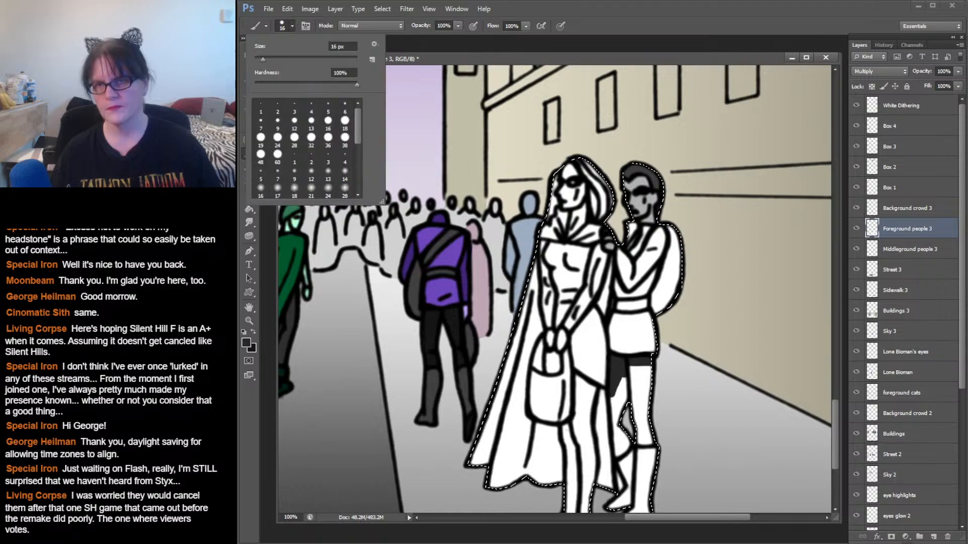
{"action": "left_click", "coordinate": [344, 139]}
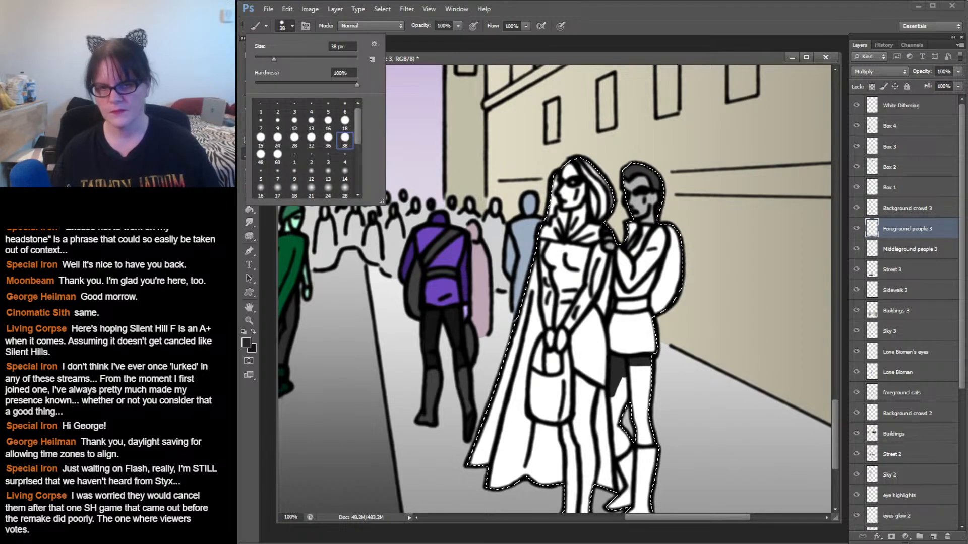
{"action": "left_click_drag", "start_coordinate": [636, 368], "coordinate": [639, 428]}
{"action": "left_click_drag", "start_coordinate": [639, 379], "coordinate": [640, 395]}
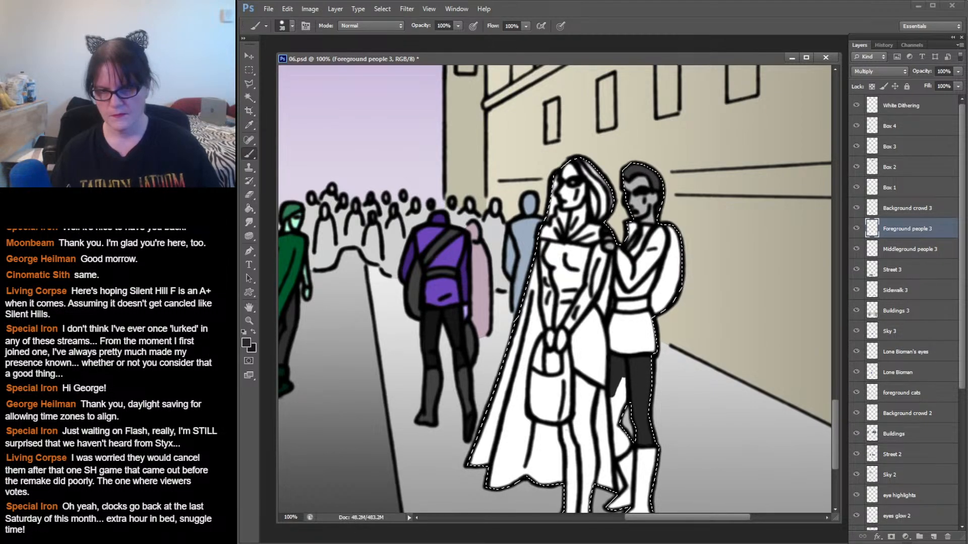
{"action": "left_click_drag", "start_coordinate": [619, 439], "coordinate": [623, 452]}
{"action": "left_click_drag", "start_coordinate": [628, 409], "coordinate": [621, 434]}
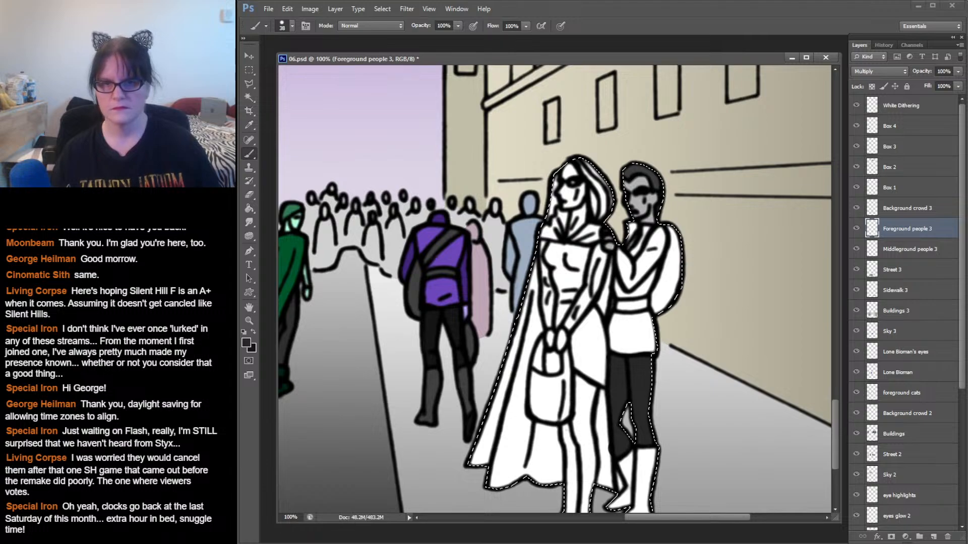
- Sample the light grey from the man's face and paint his bare arm with it
{"action": "left_click", "coordinate": [249, 125]}
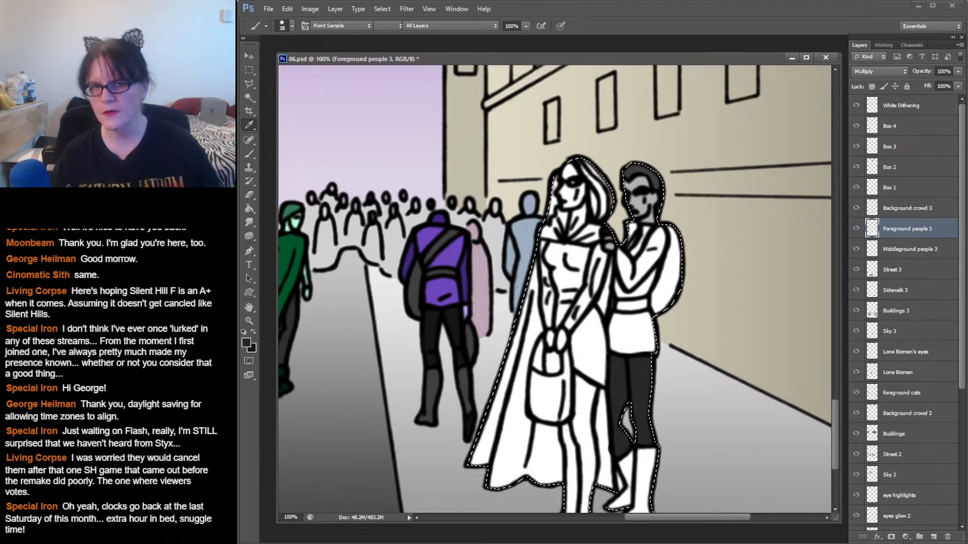
{"action": "left_click", "coordinate": [640, 181]}
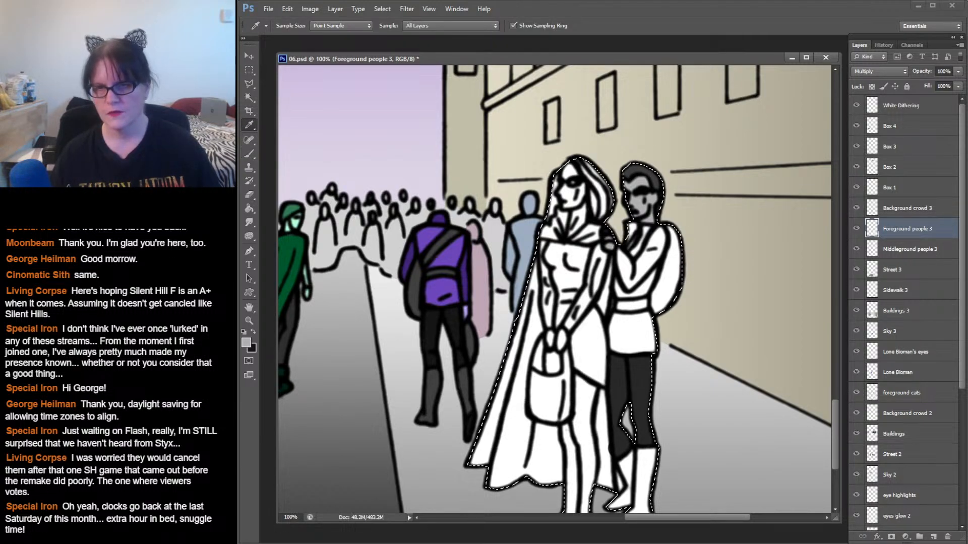
{"action": "key", "text": "b"}
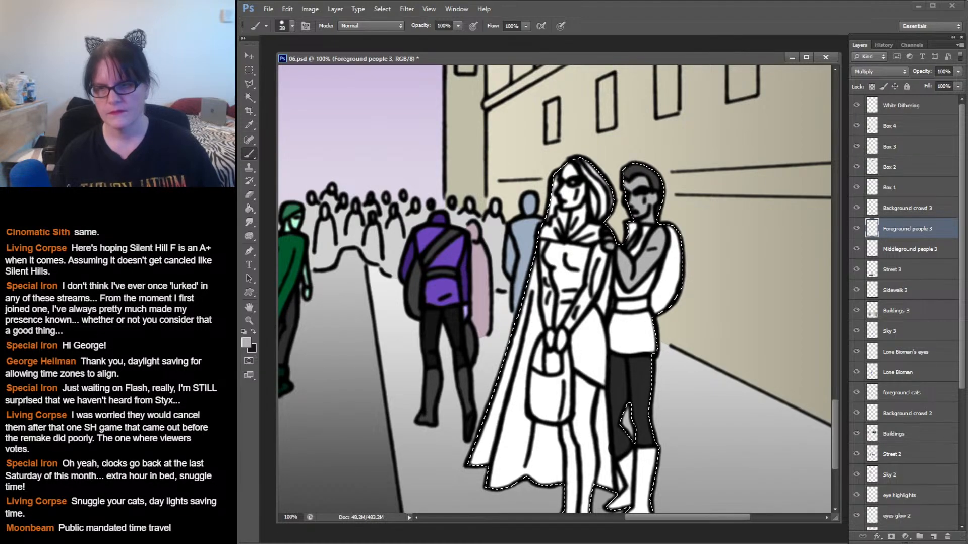
- Set the foreground colour to dark gold 917700 and paint the man's top from collar to waist, using a 13 px brush for the small areas
{"action": "left_click", "coordinate": [246, 342]}
{"action": "left_click_drag", "start_coordinate": [775, 165], "coordinate": [775, 182]}
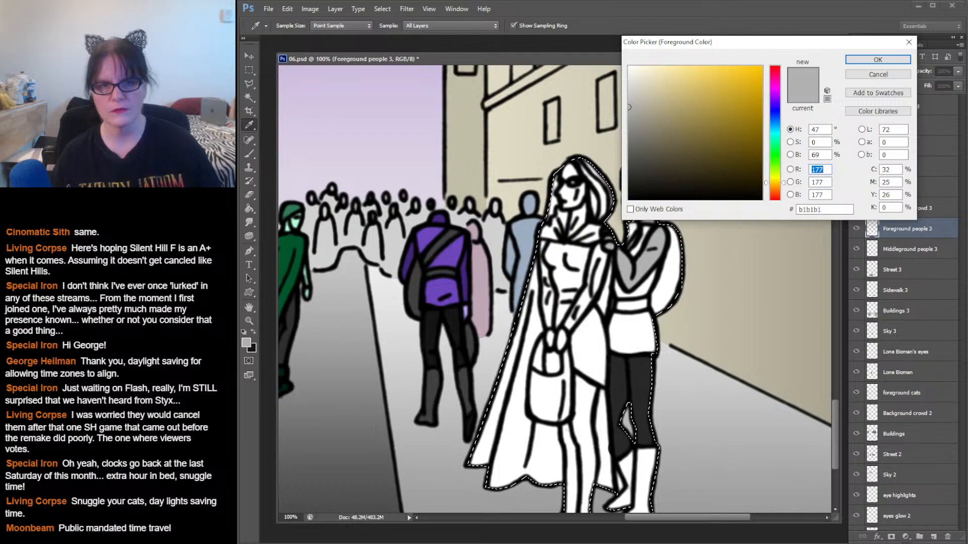
{"action": "left_click", "coordinate": [775, 123]}
{"action": "left_click", "coordinate": [774, 184]}
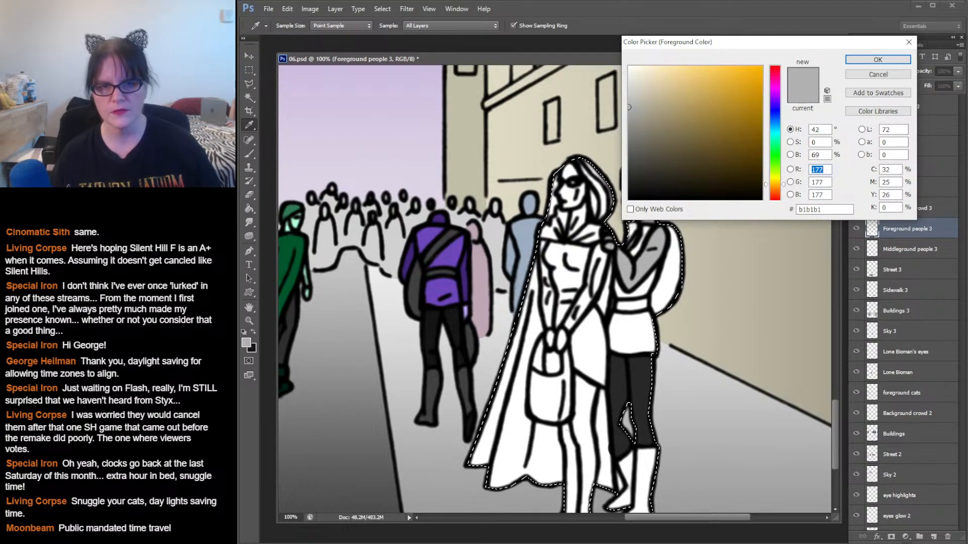
{"action": "left_click", "coordinate": [774, 182]}
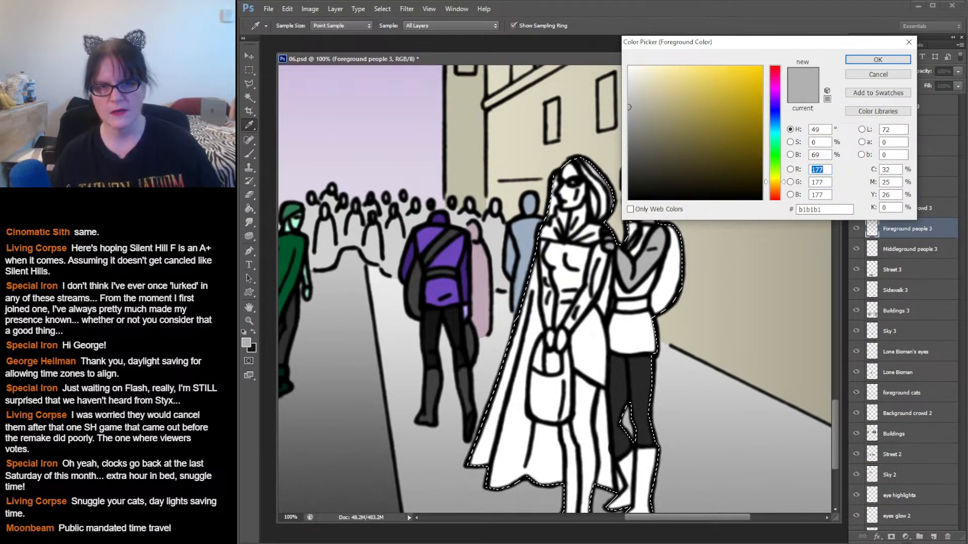
{"action": "left_click", "coordinate": [760, 141]}
{"action": "left_click_drag", "start_coordinate": [760, 142], "coordinate": [761, 124]}
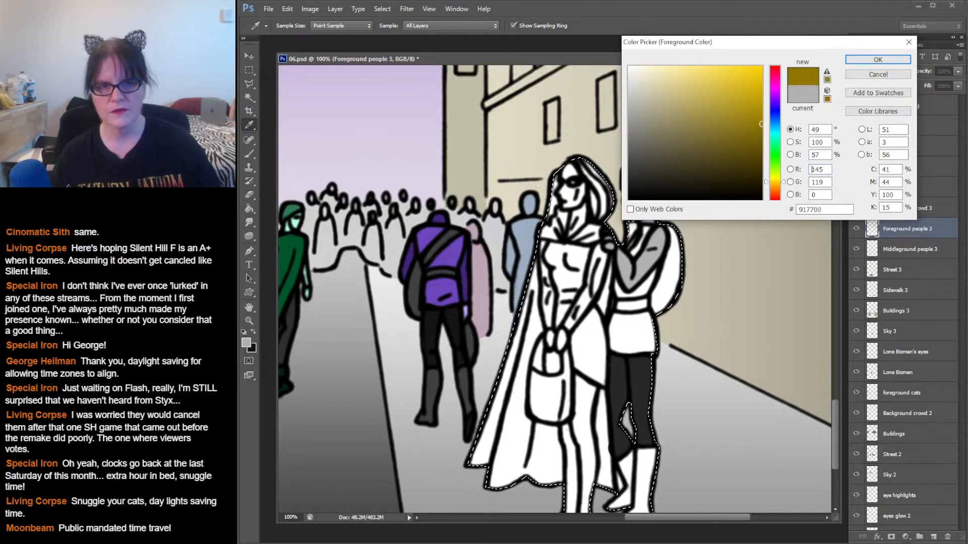
{"action": "key", "text": "Return"}
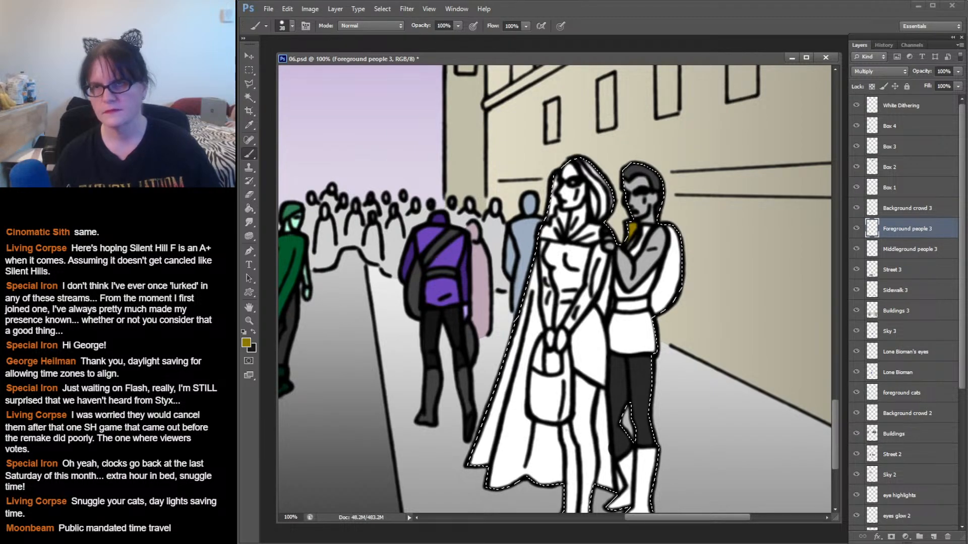
{"action": "left_click", "coordinate": [287, 25]}
{"action": "left_click", "coordinate": [311, 123]}
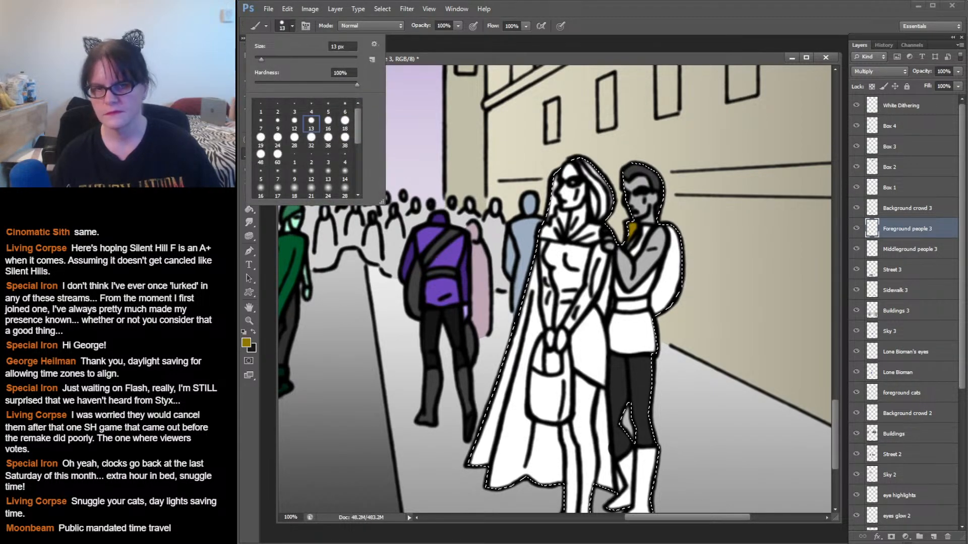
{"action": "left_click", "coordinate": [647, 229]}
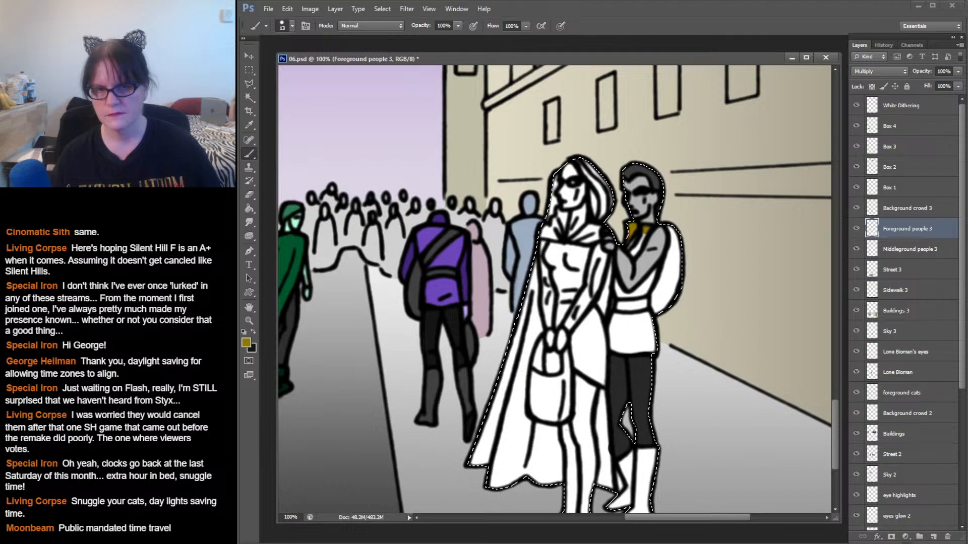
{"action": "left_click_drag", "start_coordinate": [647, 230], "coordinate": [634, 253]}
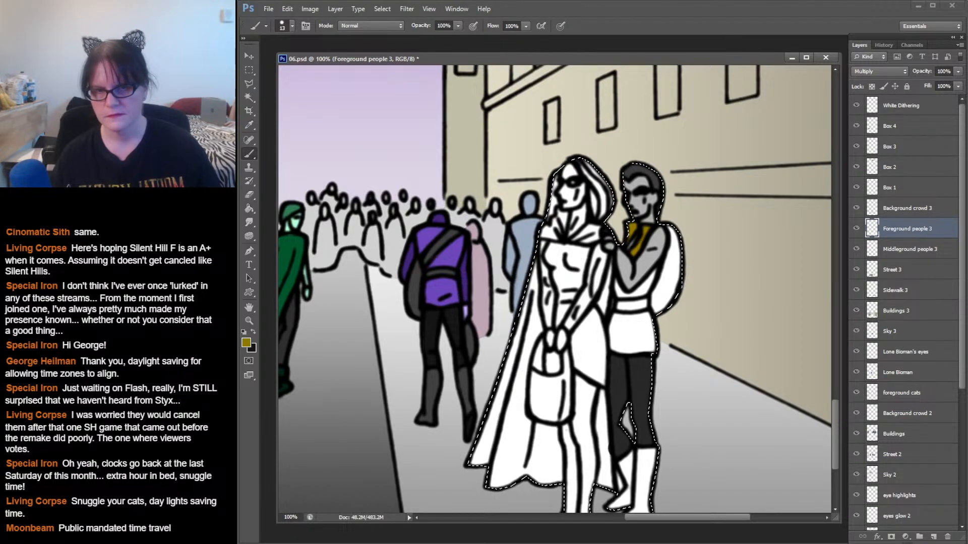
{"action": "mouse_move", "coordinate": [616, 284]}
{"action": "left_mouse_down"}
{"action": "mouse_move", "coordinate": [627, 295]}
{"action": "mouse_move", "coordinate": [645, 290]}
{"action": "left_mouse_up"}
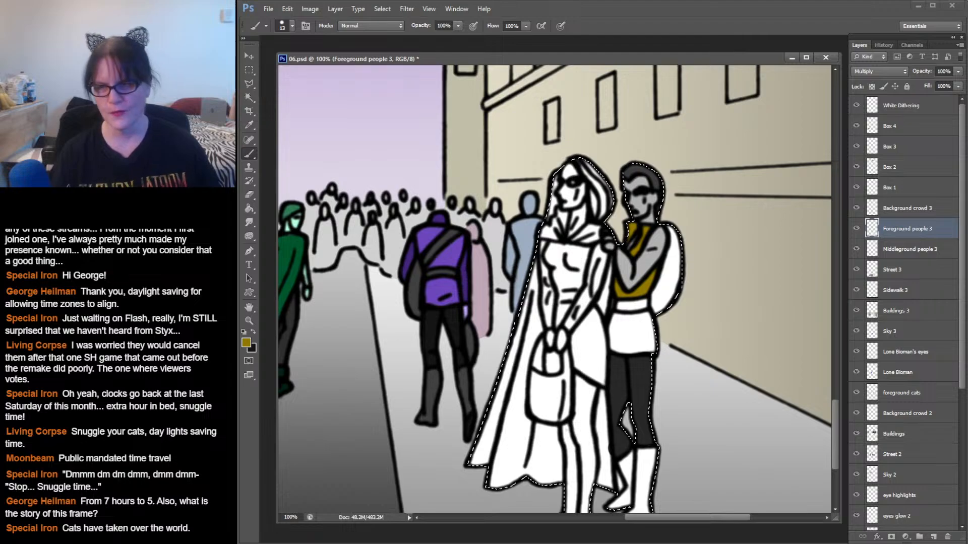
- Examine the costume colours of the finished characters in the upper panels of the comic page and compare them with the street panel
{"action": "left_click", "coordinate": [249, 320]}
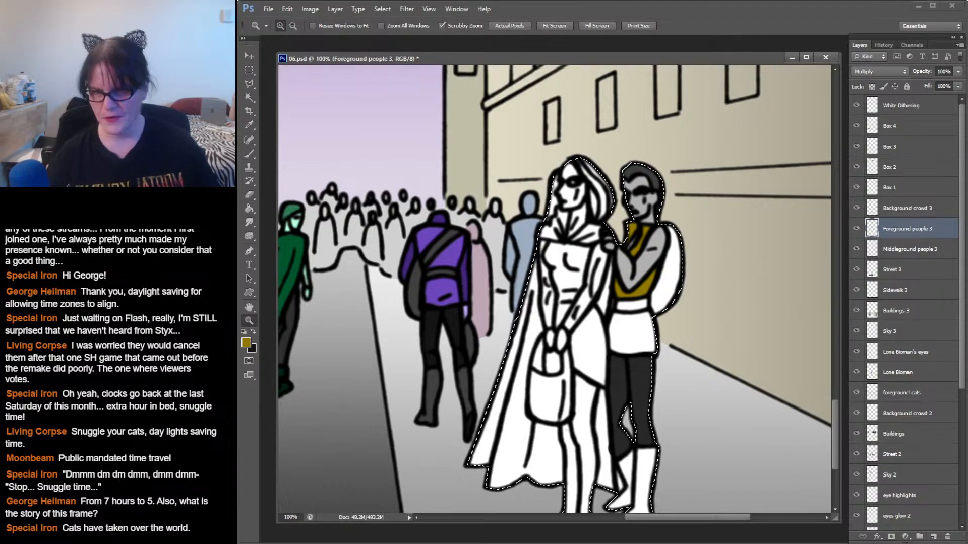
{"action": "left_click", "coordinate": [746, 303], "text": "alt"}
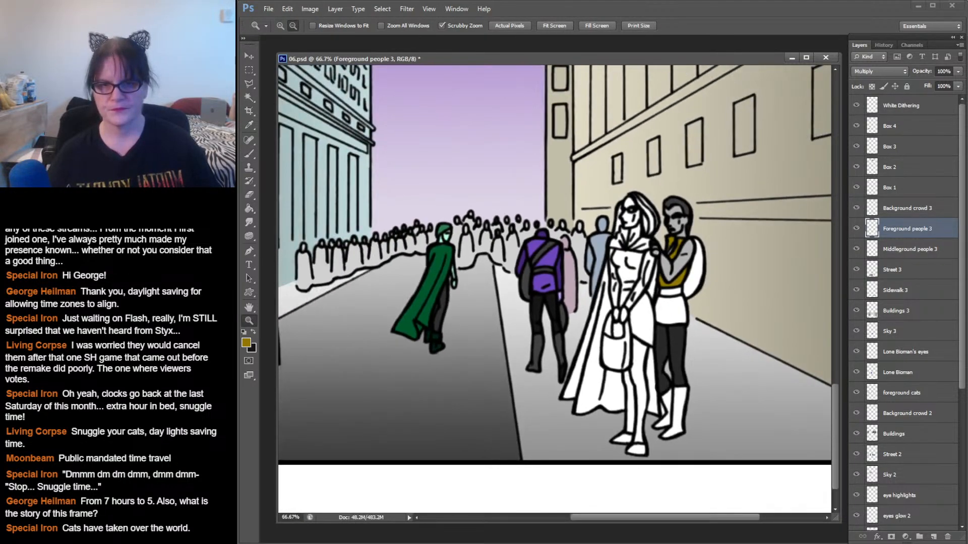
{"action": "left_click", "coordinate": [747, 303], "text": "alt"}
{"action": "left_click", "coordinate": [747, 302], "text": "alt"}
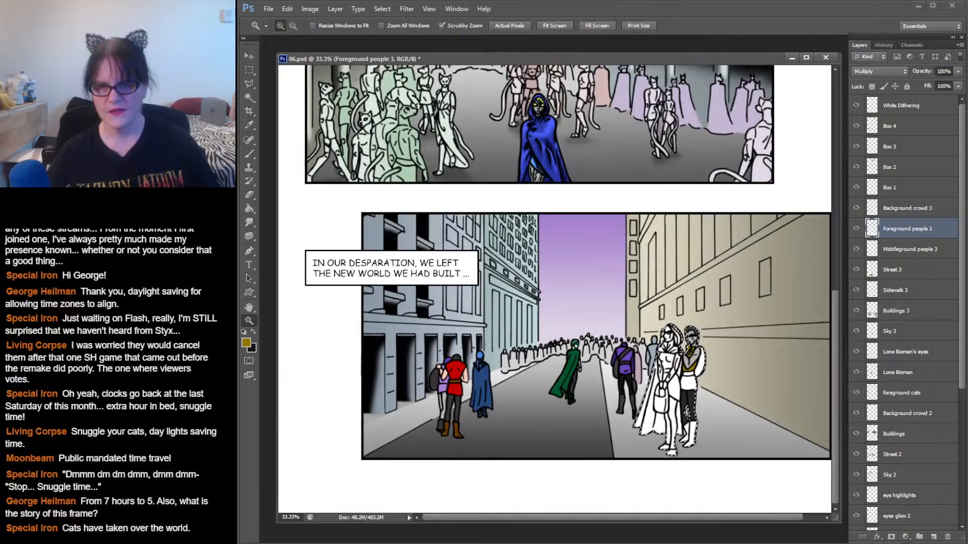
{"action": "left_click_drag", "start_coordinate": [706, 518], "coordinate": [725, 517]}
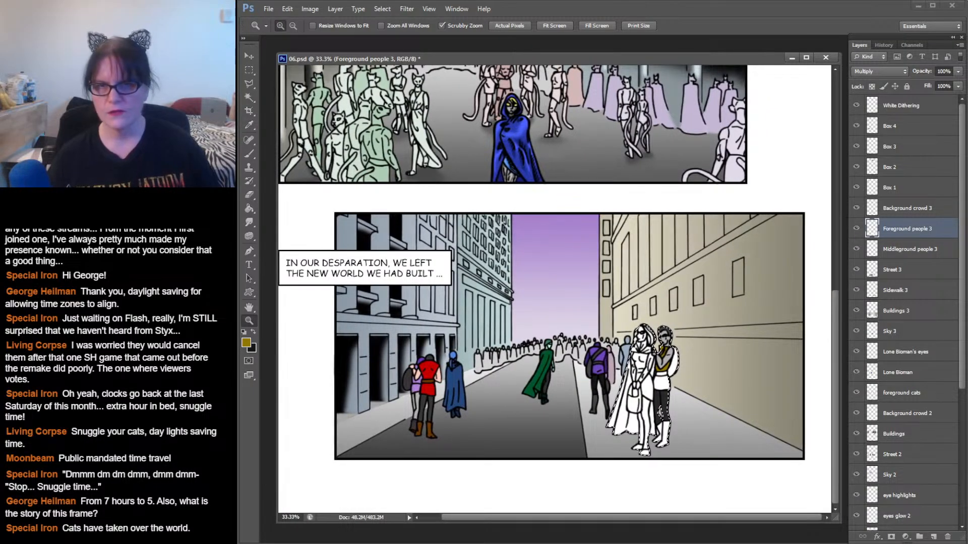
{"action": "left_click_drag", "start_coordinate": [580, 226], "coordinate": [607, 425]}
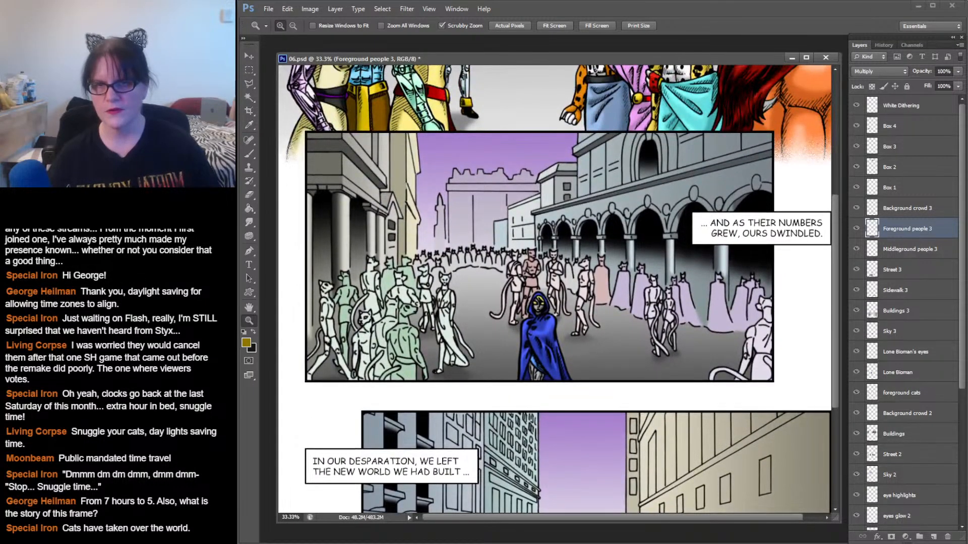
{"action": "scroll", "coordinate": [555, 289], "scroll_direction": "up", "scroll_amount": 7}
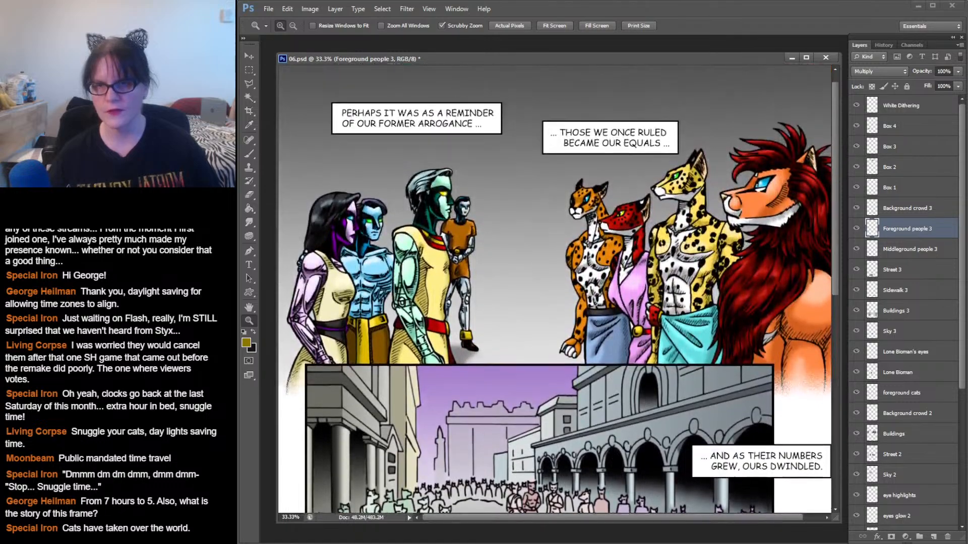
{"action": "scroll", "coordinate": [554, 289], "scroll_direction": "down", "scroll_amount": 1}
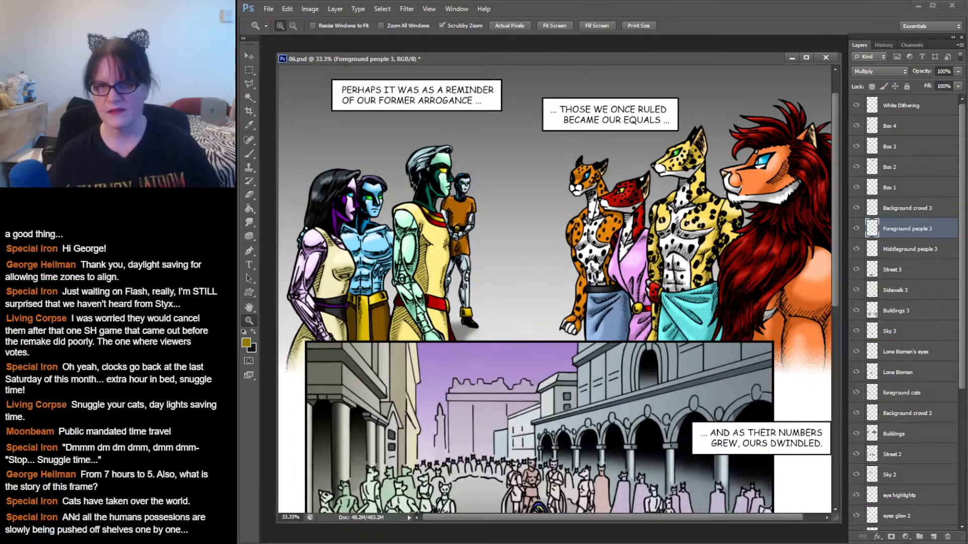
{"action": "scroll", "coordinate": [554, 289], "scroll_direction": "down", "scroll_amount": 5}
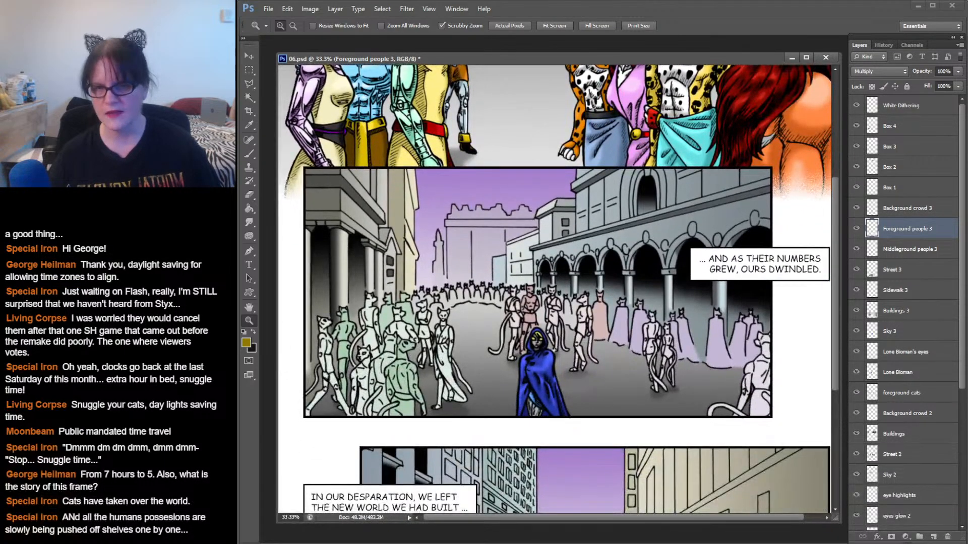
{"action": "scroll", "coordinate": [554, 289], "scroll_direction": "down", "scroll_amount": 4}
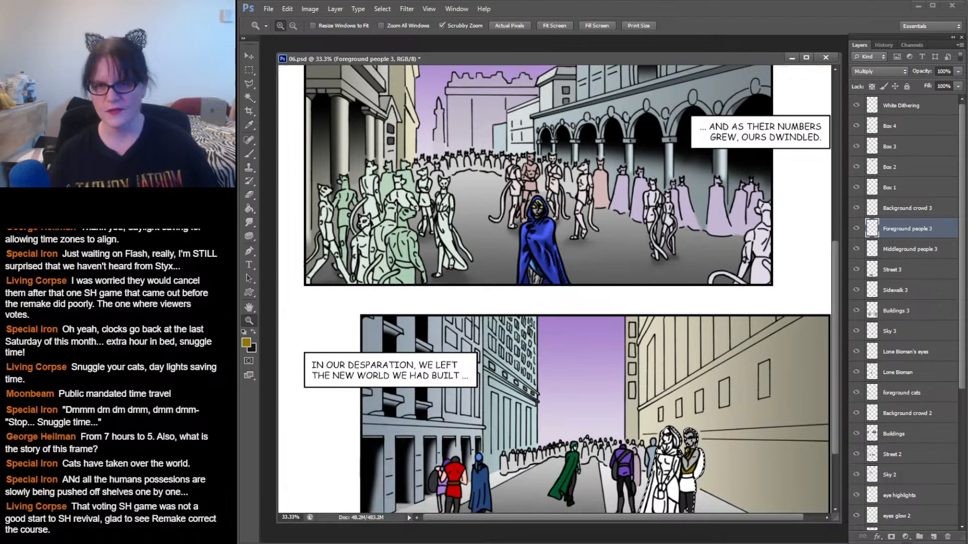
{"action": "scroll", "coordinate": [555, 287], "scroll_direction": "down", "scroll_amount": 3}
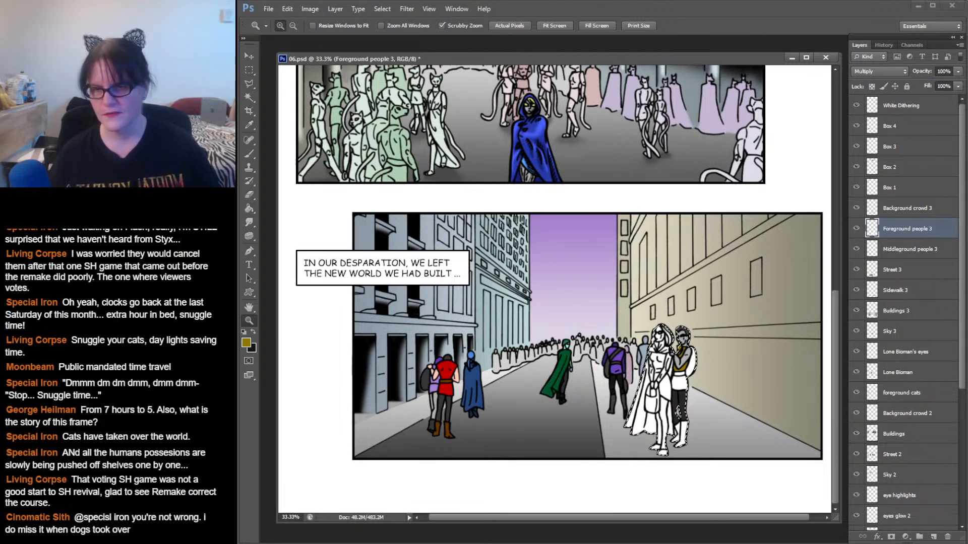
- Paint the skirt of the man's tunic below the belt in the same dark gold with a 38 px brush
{"action": "left_click", "coordinate": [681, 379]}
{"action": "left_click", "coordinate": [682, 379]}
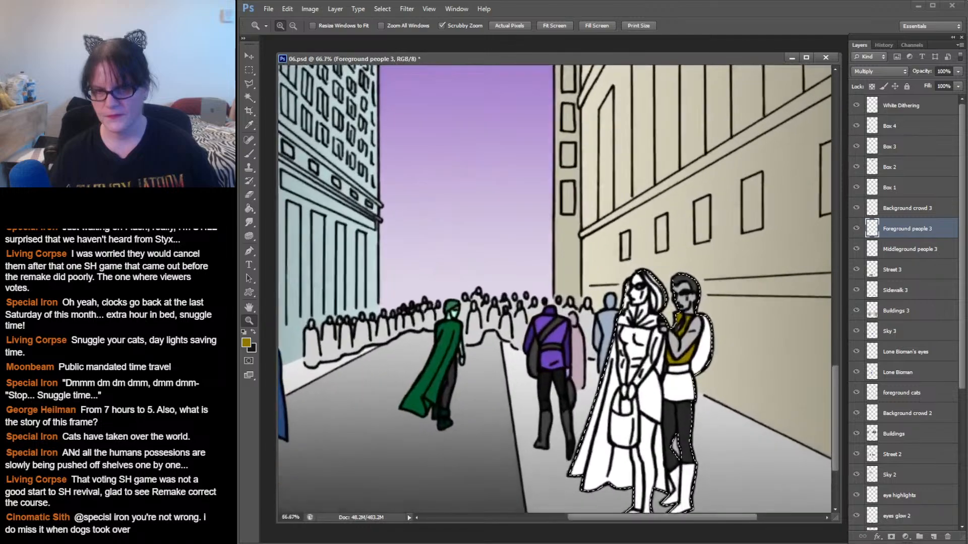
{"action": "left_click_drag", "start_coordinate": [680, 375], "coordinate": [669, 316]}
{"action": "left_click", "coordinate": [670, 316]}
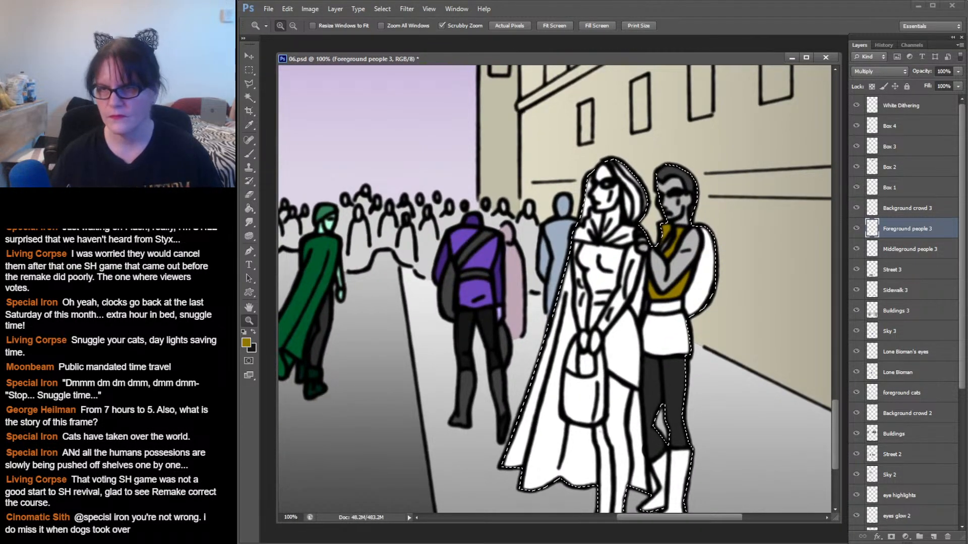
{"action": "key", "text": "b"}
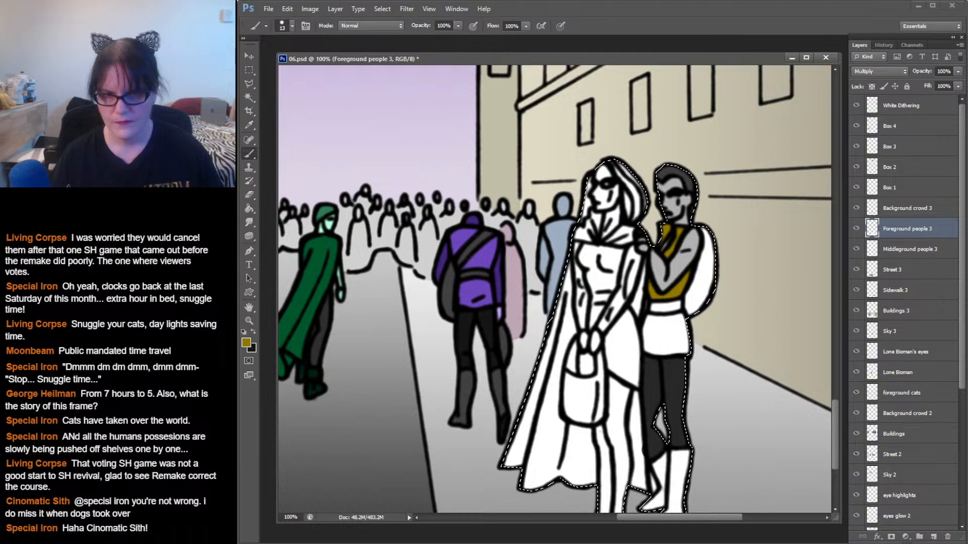
{"action": "left_click", "coordinate": [292, 26]}
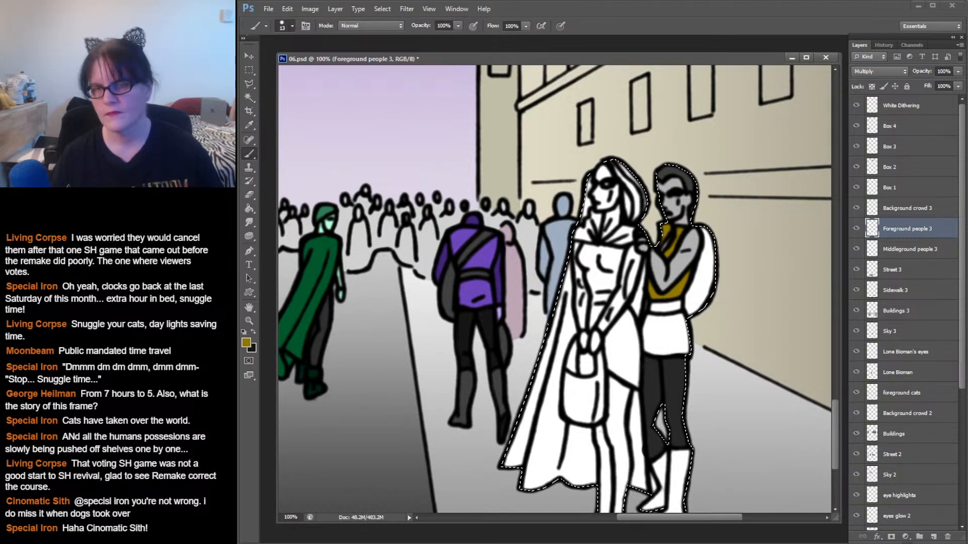
{"action": "left_click", "coordinate": [344, 140]}
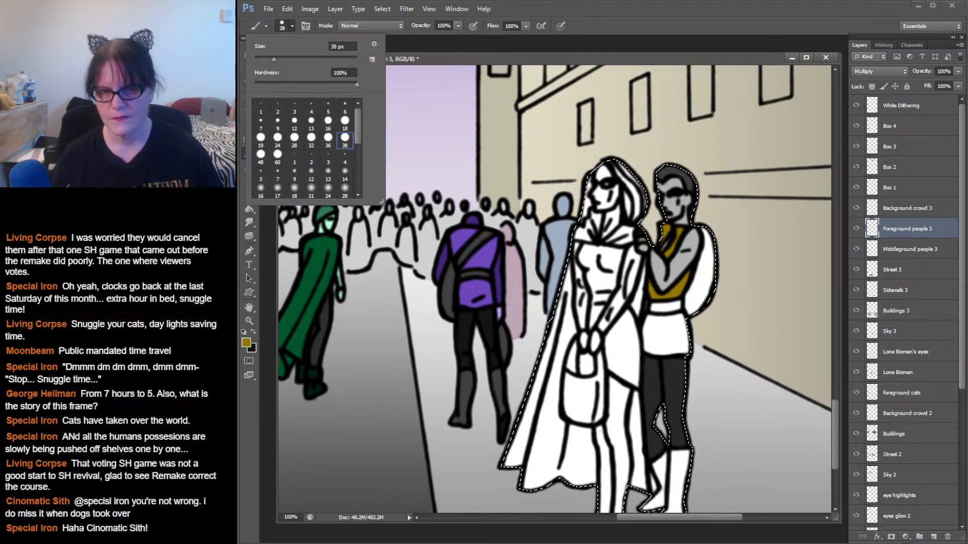
{"action": "left_click_drag", "start_coordinate": [652, 324], "coordinate": [670, 327]}
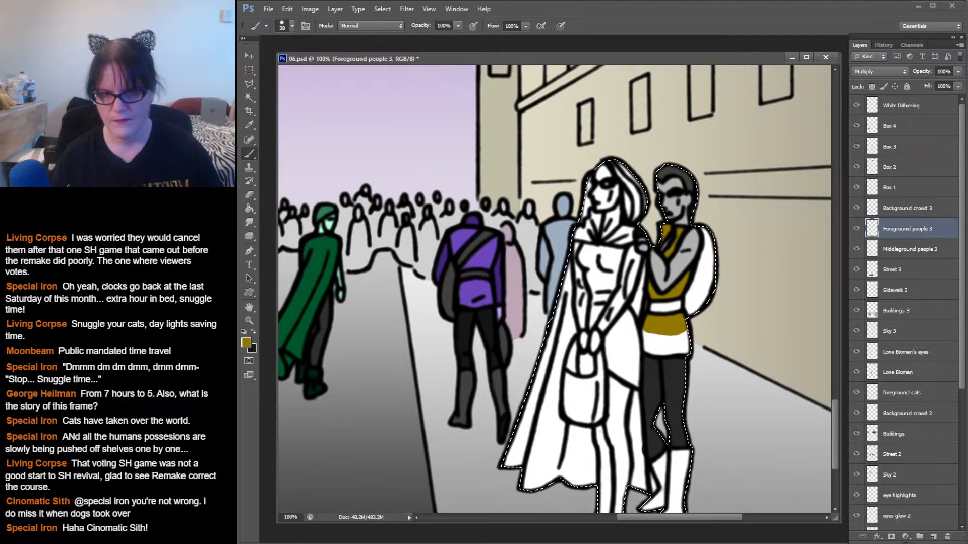
{"action": "left_click_drag", "start_coordinate": [652, 346], "coordinate": [684, 345]}
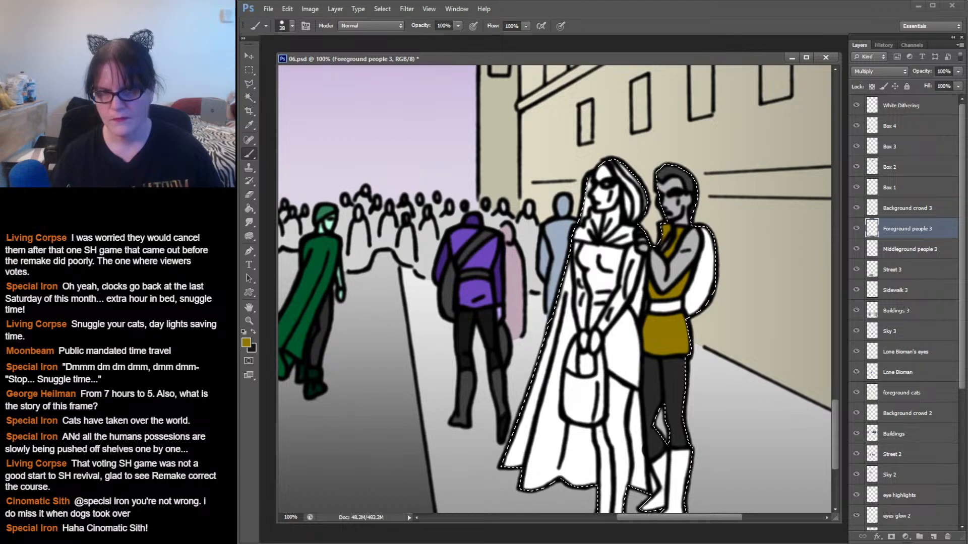
- Set the foreground colour to dark brown 653900 and paint the man's backpack and both of his boots
{"action": "left_click", "coordinate": [246, 343]}
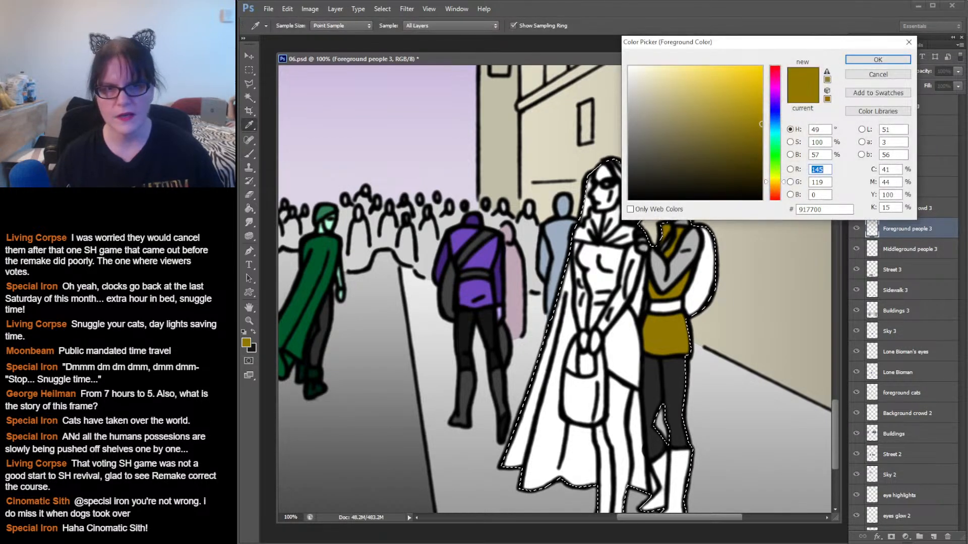
{"action": "left_click_drag", "start_coordinate": [775, 182], "coordinate": [775, 188]}
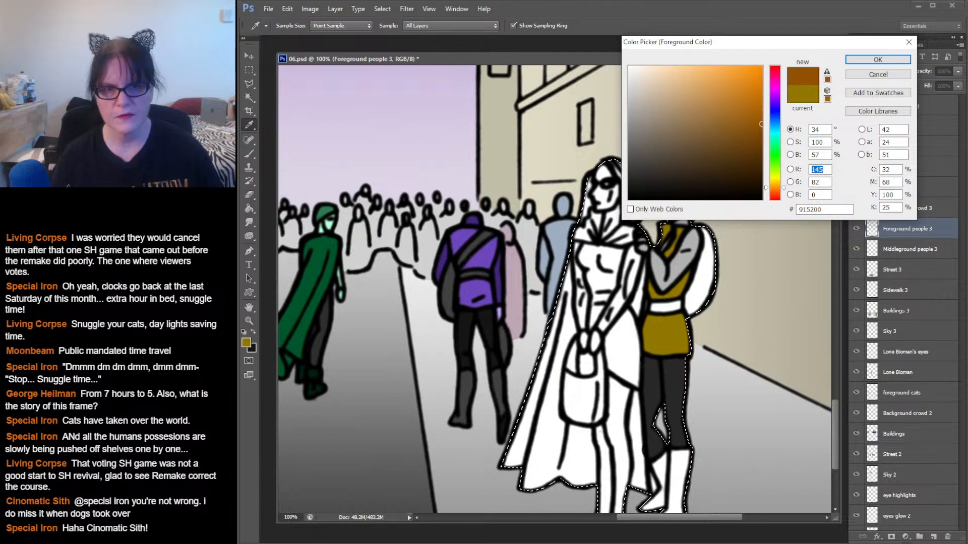
{"action": "left_click_drag", "start_coordinate": [761, 124], "coordinate": [761, 148]}
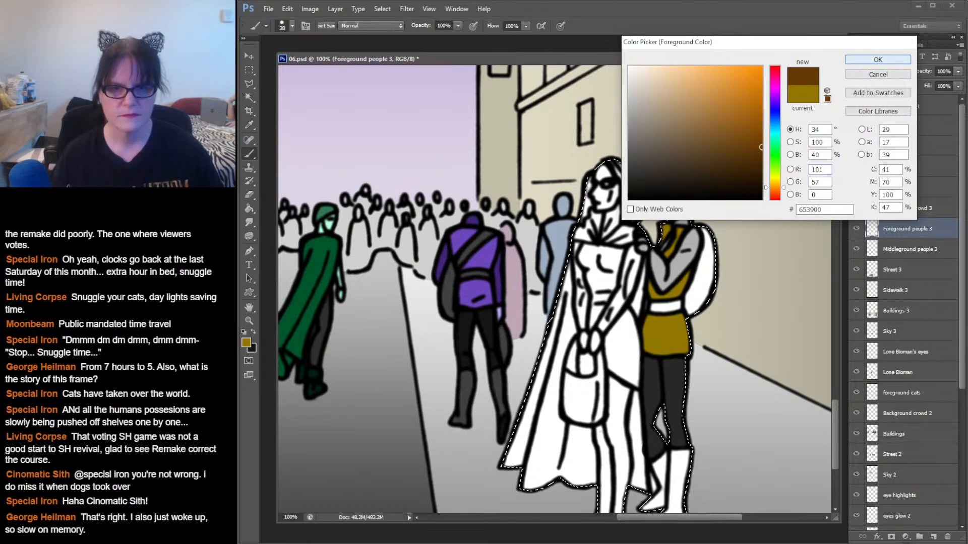
{"action": "key", "text": "Return"}
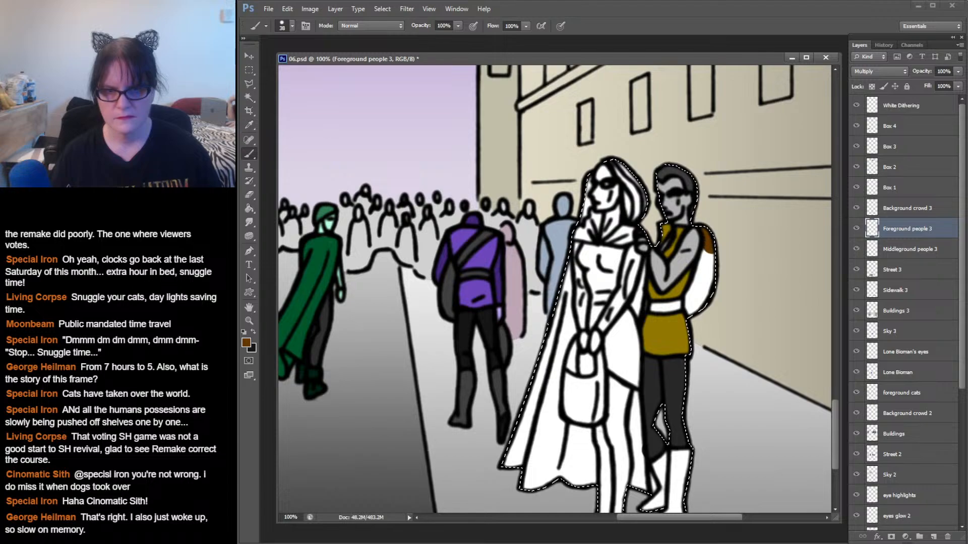
{"action": "mouse_move", "coordinate": [706, 243]}
{"action": "left_mouse_down"}
{"action": "mouse_move", "coordinate": [693, 306]}
{"action": "mouse_move", "coordinate": [710, 271]}
{"action": "left_mouse_up"}
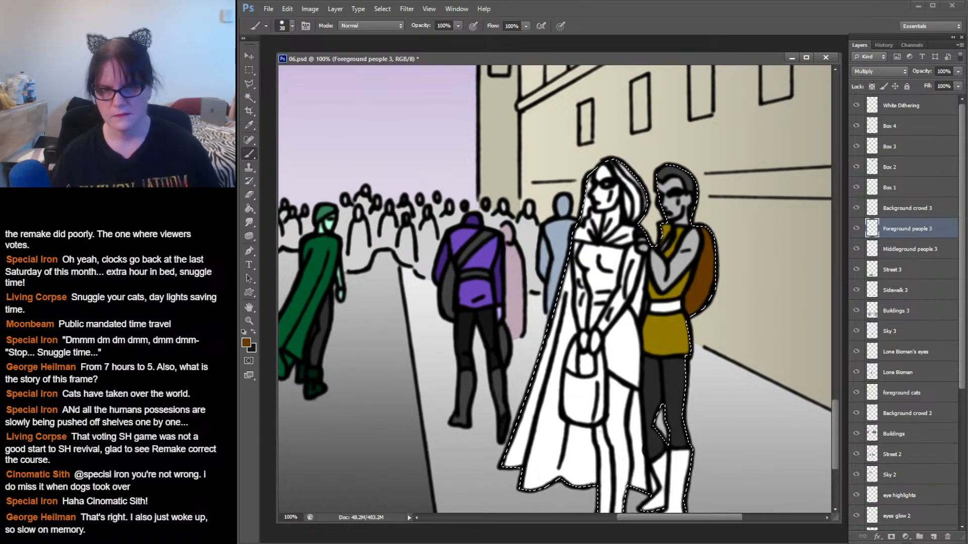
{"action": "scroll", "coordinate": [559, 286], "scroll_direction": "down", "scroll_amount": 3}
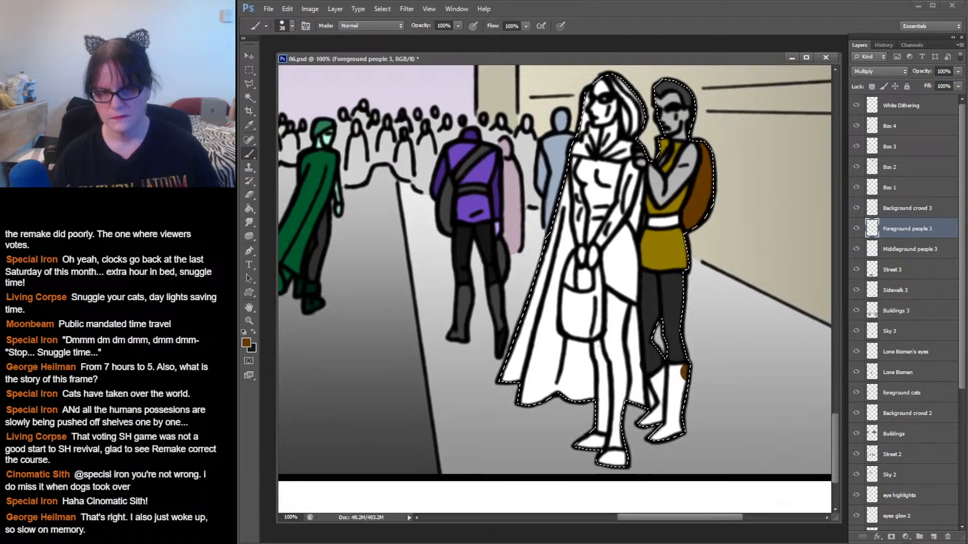
{"action": "mouse_move", "coordinate": [689, 372]}
{"action": "left_mouse_down"}
{"action": "mouse_move", "coordinate": [653, 384]}
{"action": "mouse_move", "coordinate": [673, 393]}
{"action": "mouse_move", "coordinate": [666, 409]}
{"action": "mouse_move", "coordinate": [643, 421]}
{"action": "mouse_move", "coordinate": [658, 436]}
{"action": "mouse_move", "coordinate": [673, 428]}
{"action": "mouse_move", "coordinate": [679, 389]}
{"action": "left_mouse_up"}
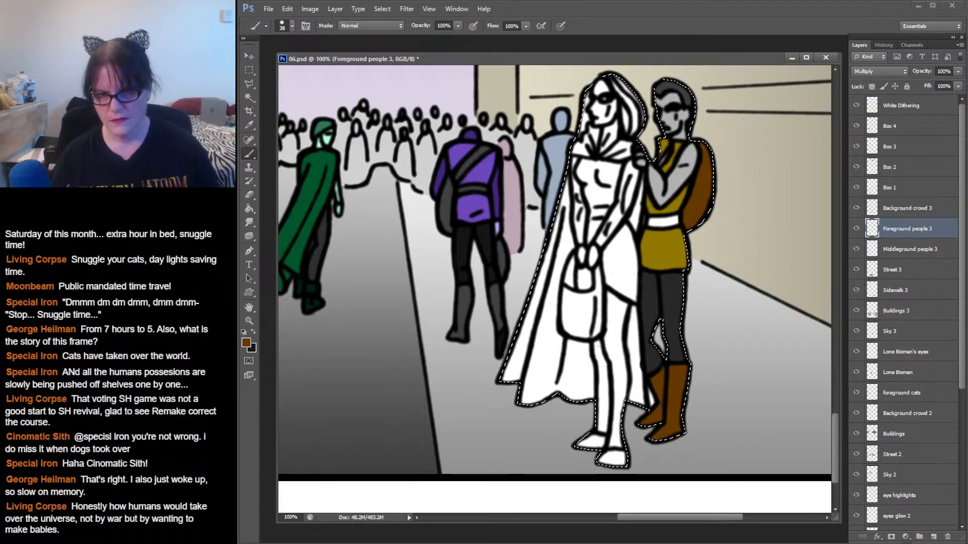
- Outline the small gap between the woman's cape hem and the man's boot, and paint it with sampled sidewalk grey on the Sidewalk 3 layer
{"action": "key", "text": "l"}
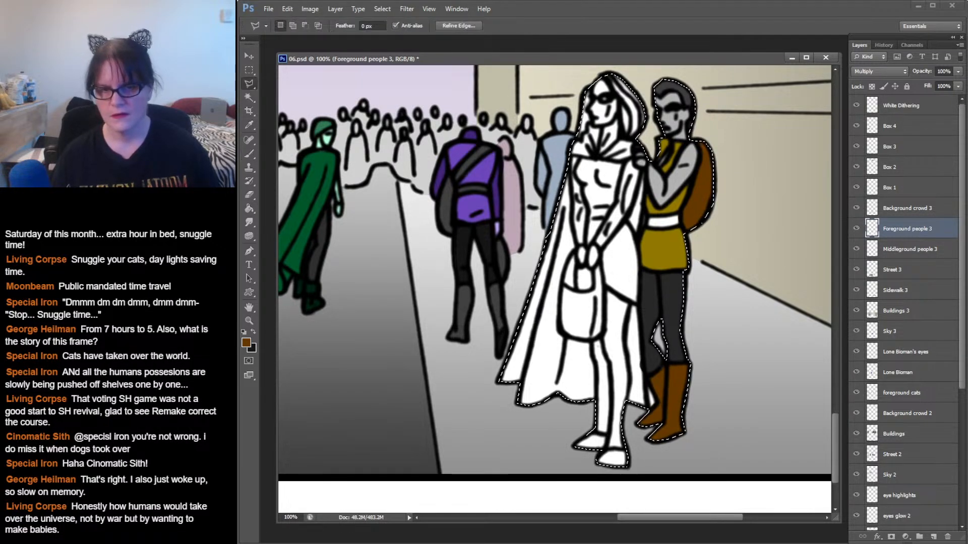
{"action": "key", "text": "ctrl+d"}
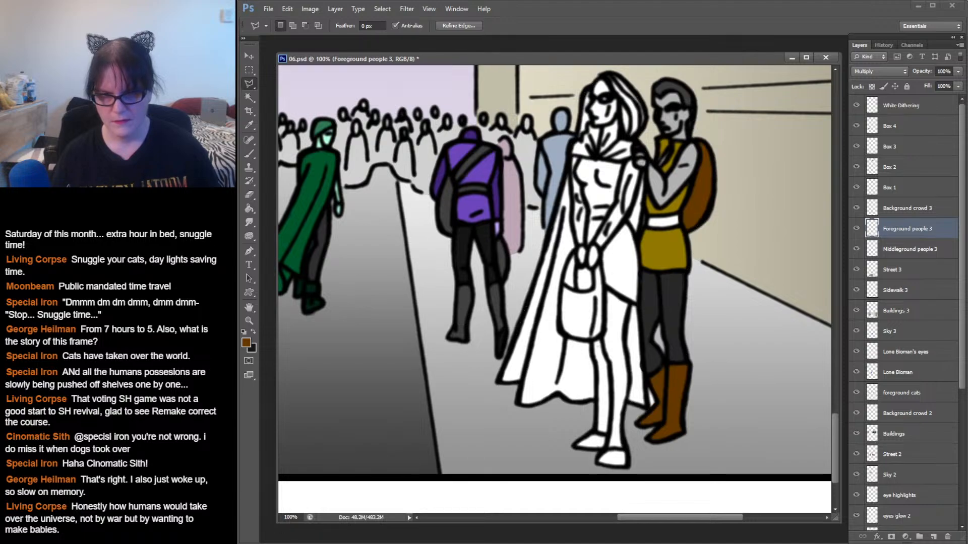
{"action": "key", "text": "w"}
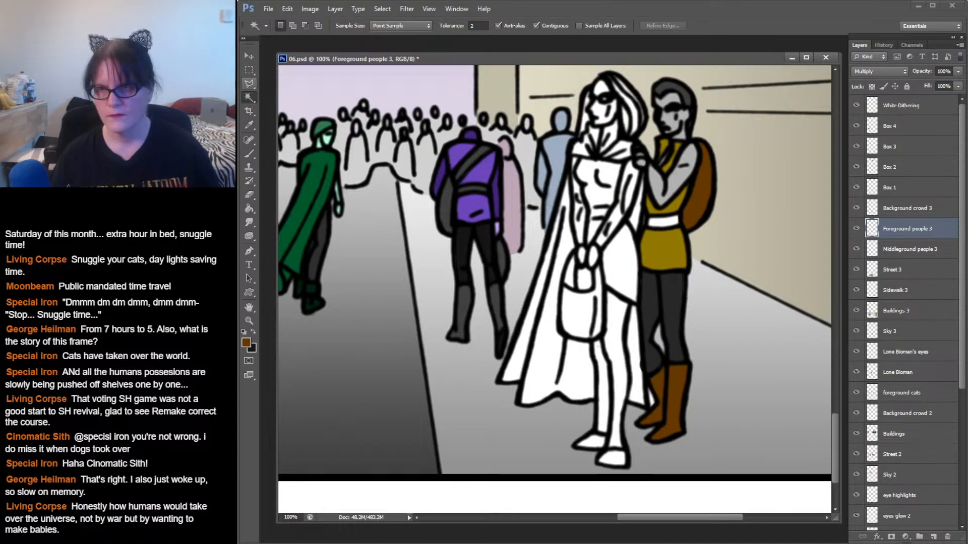
{"action": "key", "text": "l"}
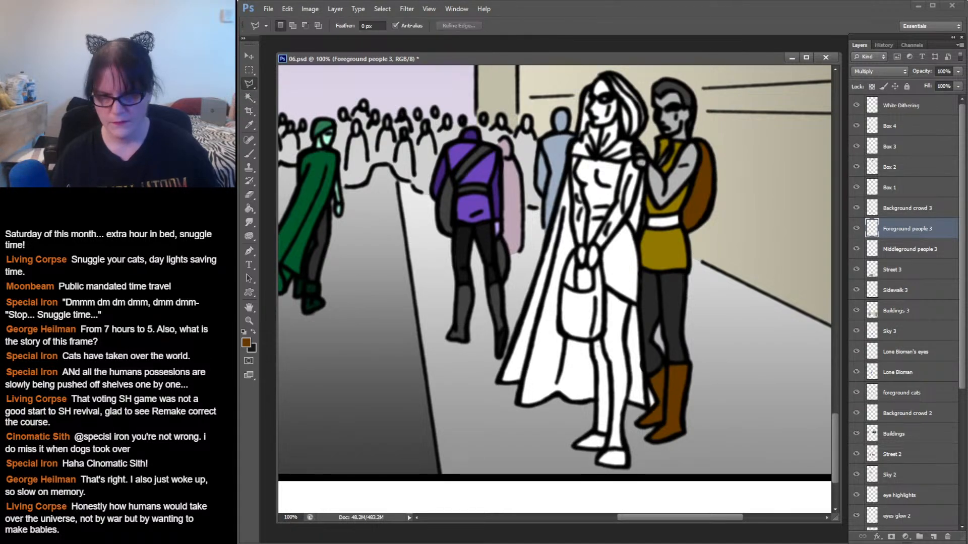
{"action": "left_click", "coordinate": [658, 402]}
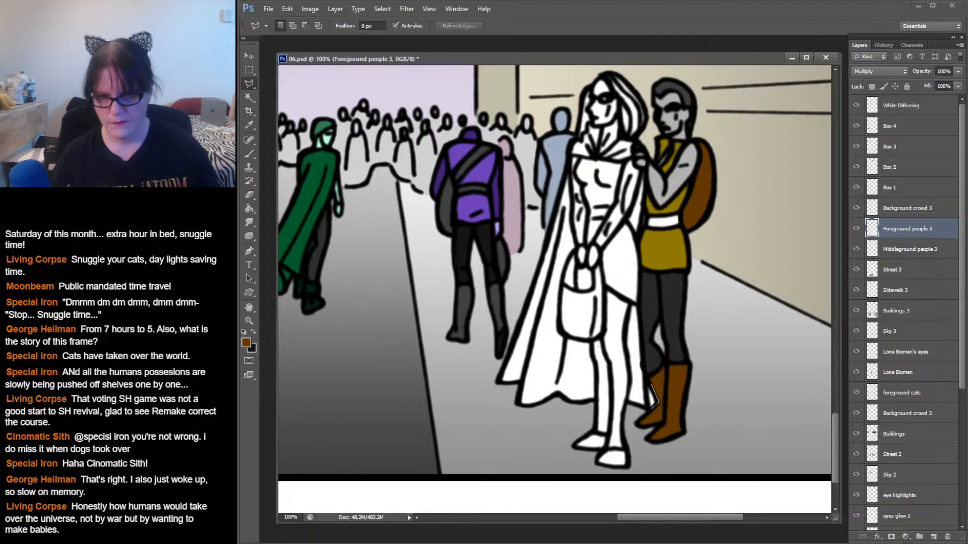
{"action": "double_click", "coordinate": [645, 383]}
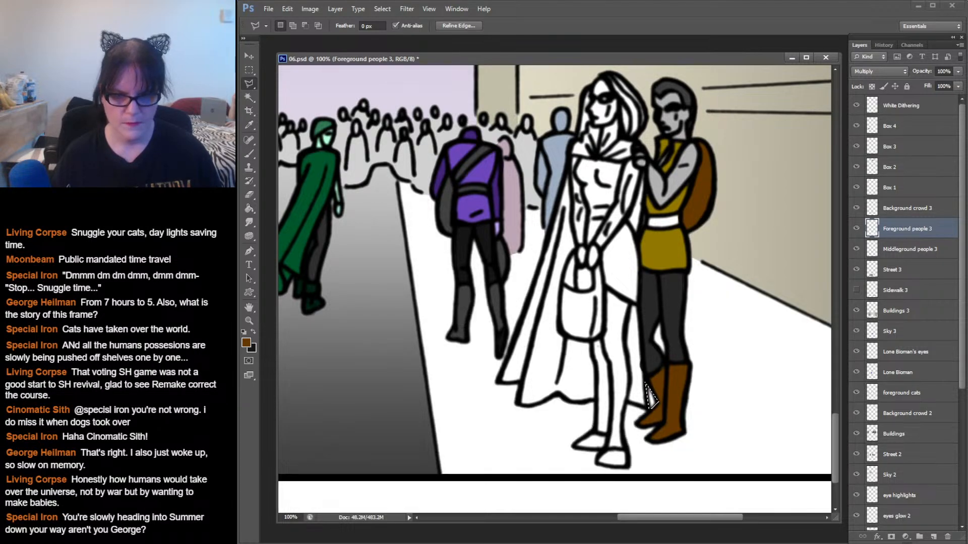
{"action": "left_click", "coordinate": [903, 291]}
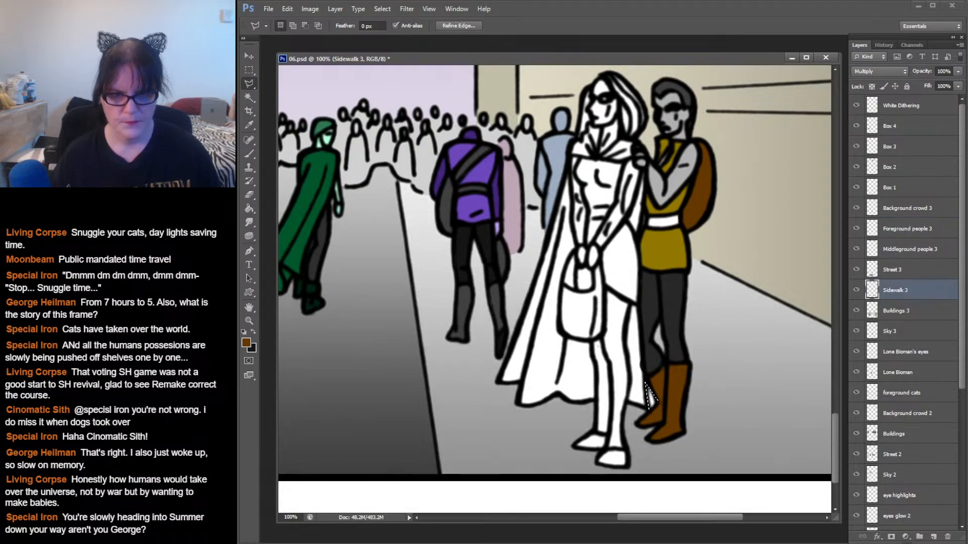
{"action": "key", "text": "i"}
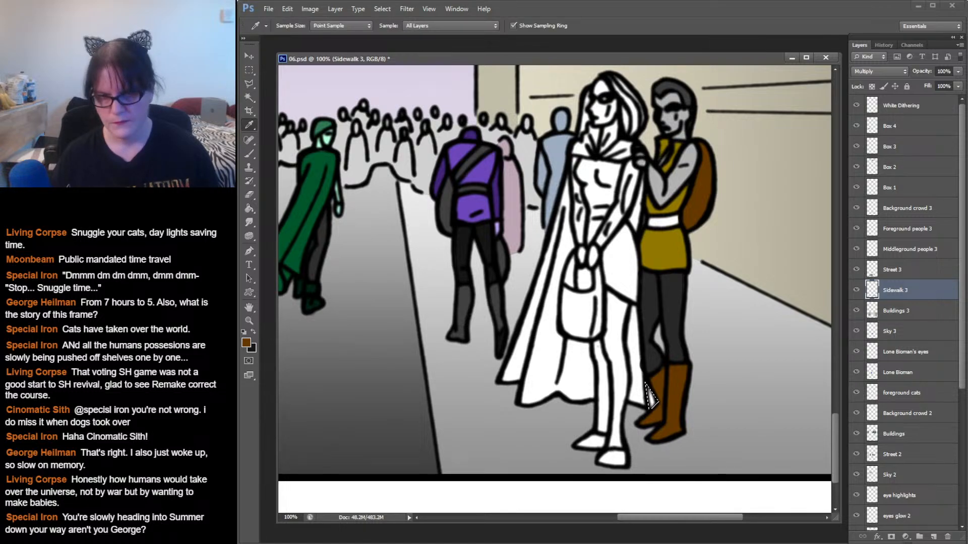
{"action": "left_click", "coordinate": [646, 393]}
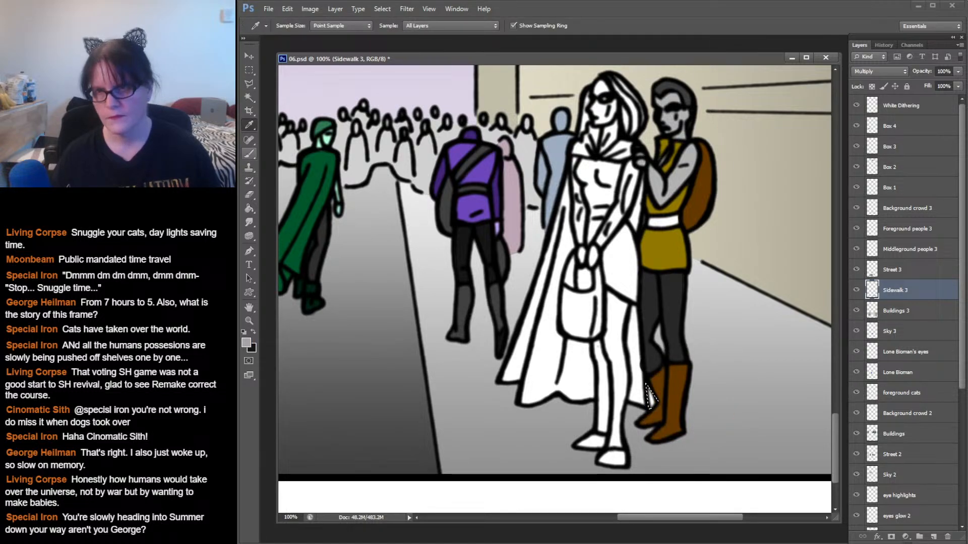
{"action": "key", "text": "b"}
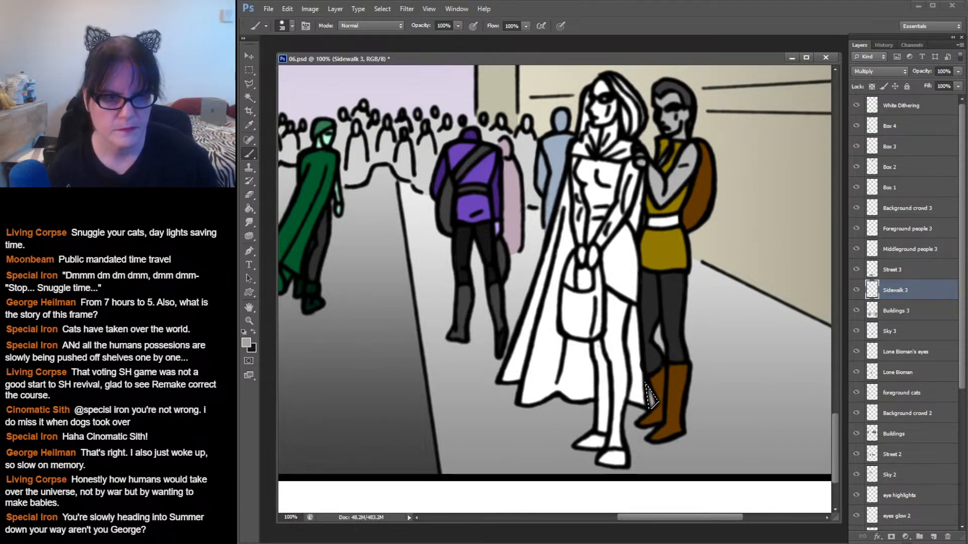
- Return to the Foreground people 3 layer, load its outline as a selection and set the brush size to 24 px
{"action": "left_click", "coordinate": [647, 386], "text": "ctrl"}
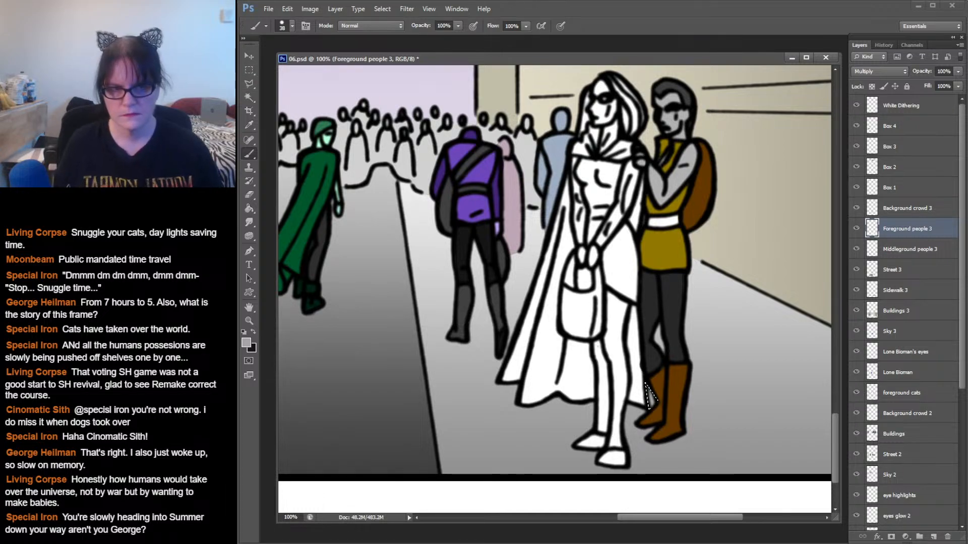
{"action": "left_click", "coordinate": [873, 229], "text": "ctrl"}
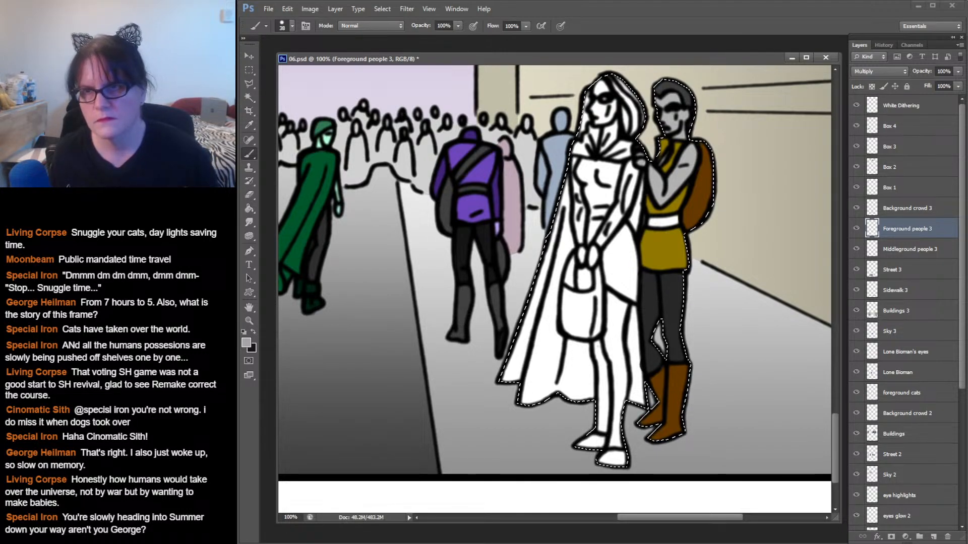
{"action": "left_click", "coordinate": [292, 26]}
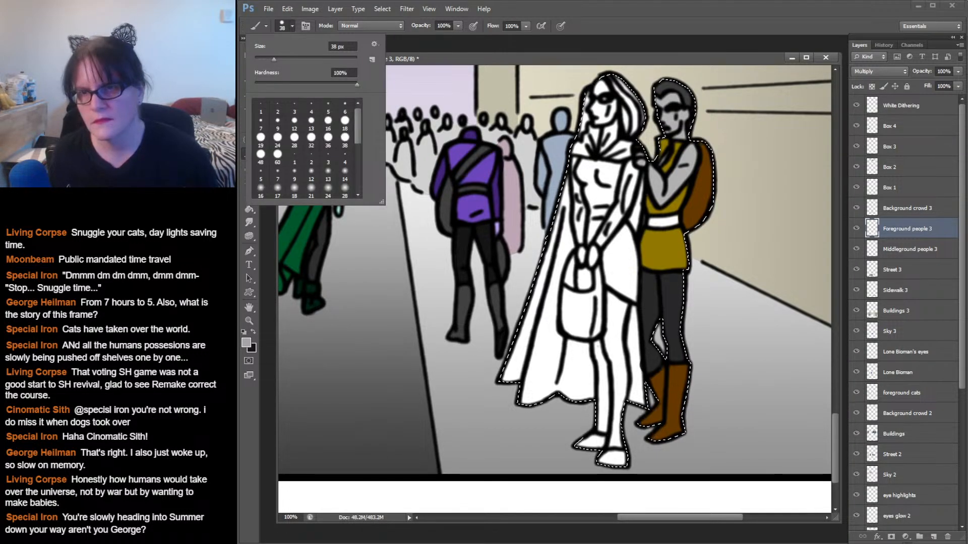
{"action": "left_click", "coordinate": [278, 140]}
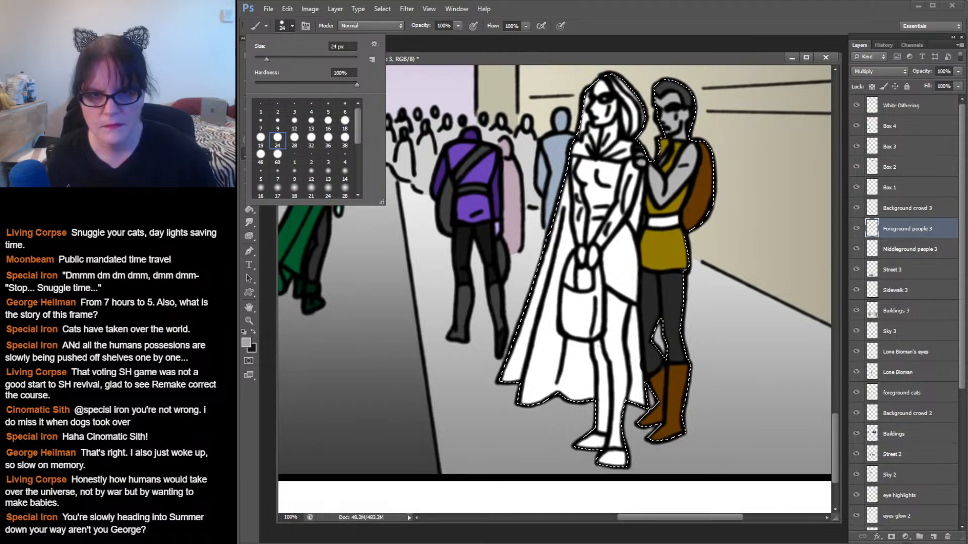
- Try the sampled light grey on the man's belt, and sample the brown from his backpack as an alternative
{"action": "left_click_drag", "start_coordinate": [651, 222], "coordinate": [675, 221]}
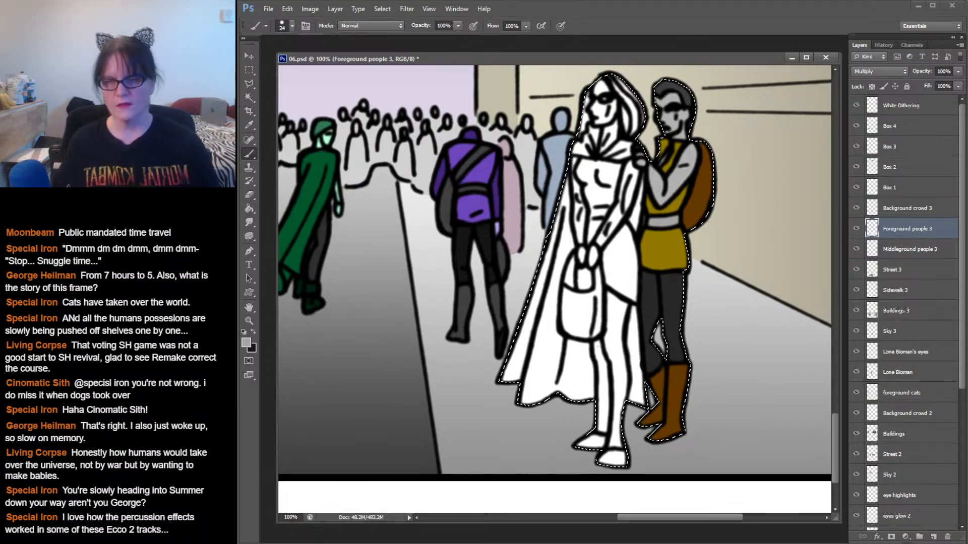
{"action": "key", "text": "i"}
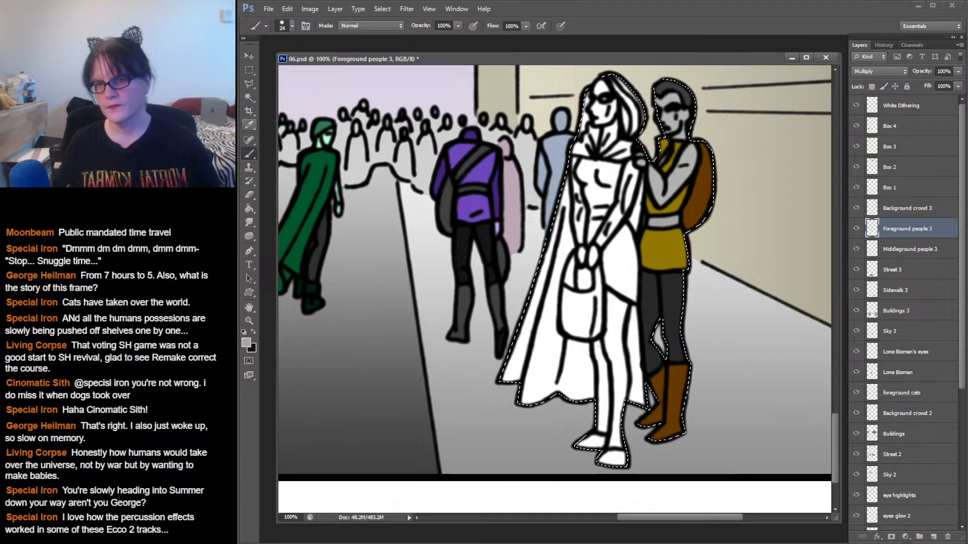
{"action": "left_click", "coordinate": [706, 182]}
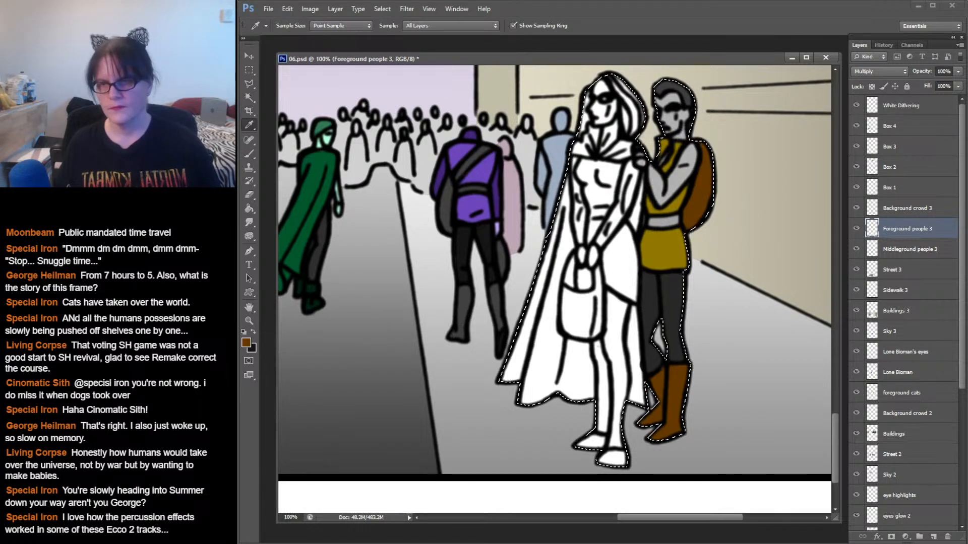
{"action": "key", "text": "b"}
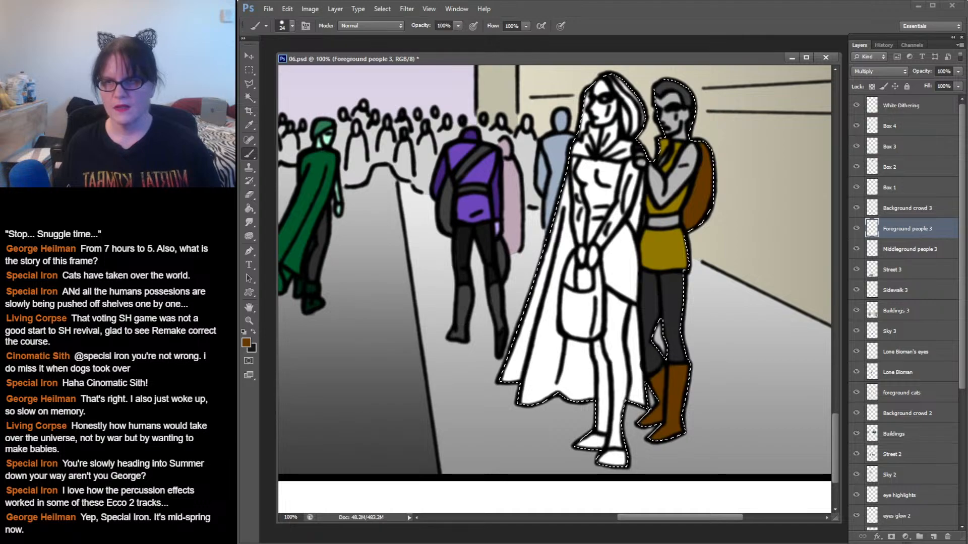
- Sample the very dark grey from the man's trousers and paint his belt with it
{"action": "left_click", "coordinate": [249, 125]}
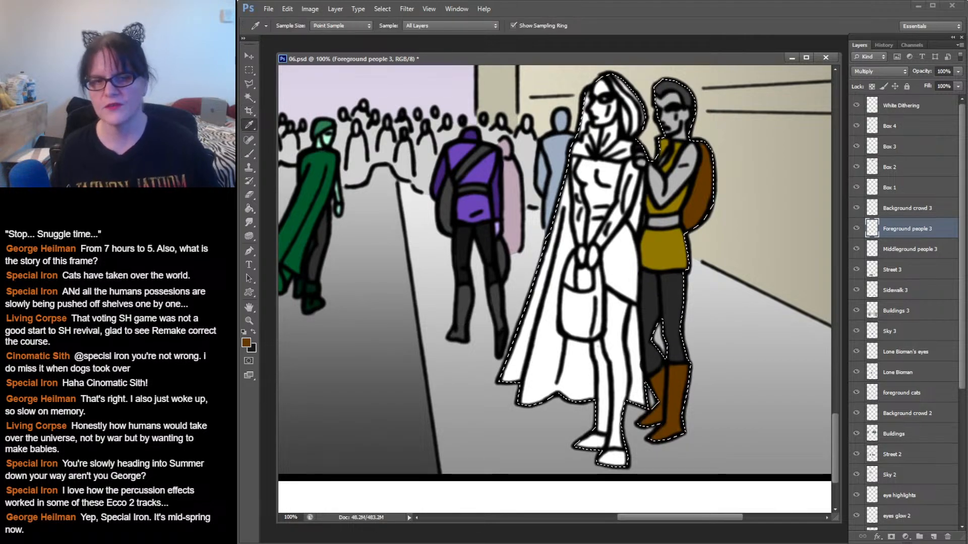
{"action": "left_click", "coordinate": [667, 281]}
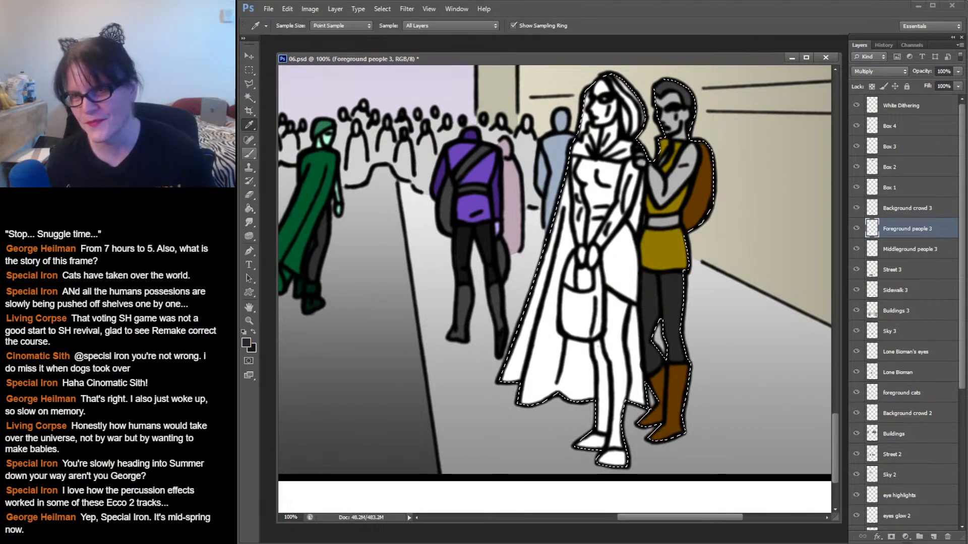
{"action": "key", "text": "b"}
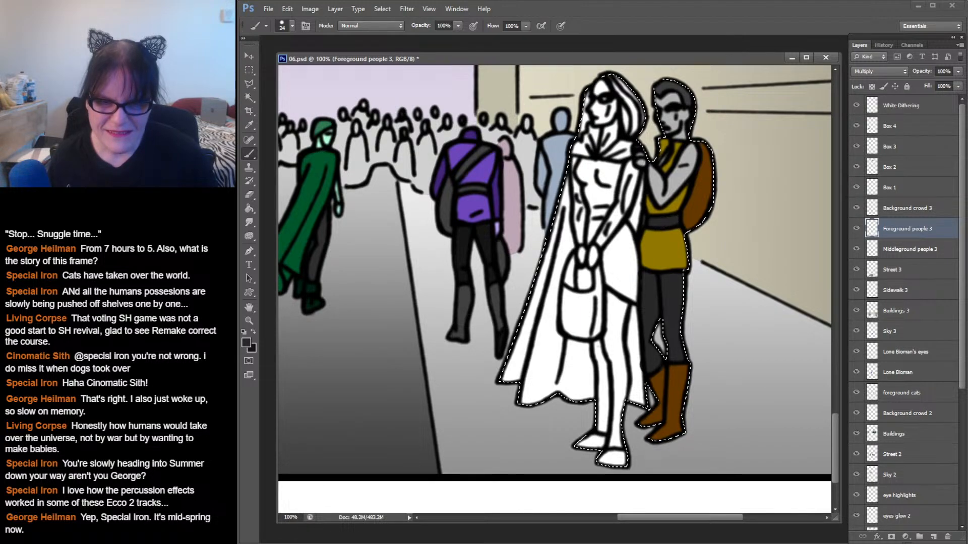
- Save 06.psd and reload the Foreground people 3 layer's outline as a selection
{"action": "key", "text": "ctrl+s"}
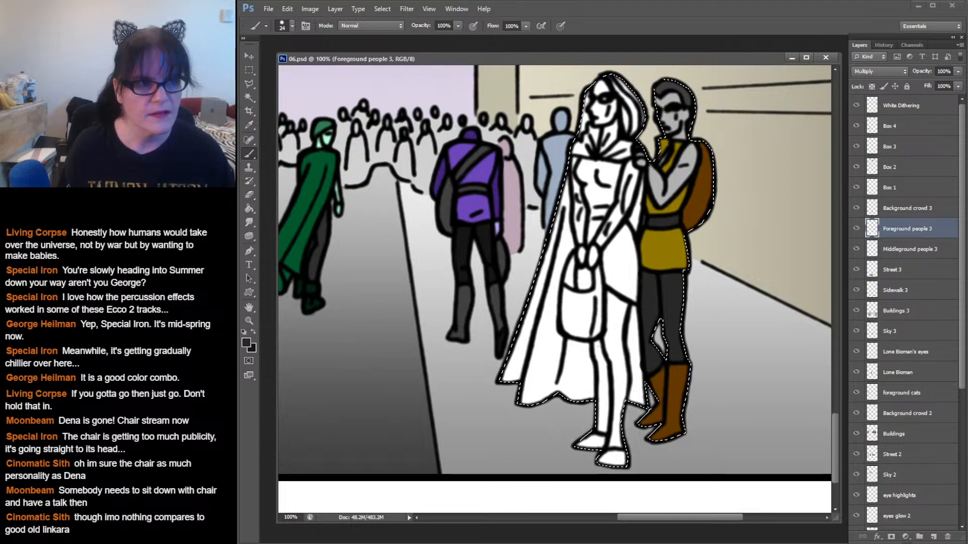
{"action": "key", "text": "ctrl+d"}
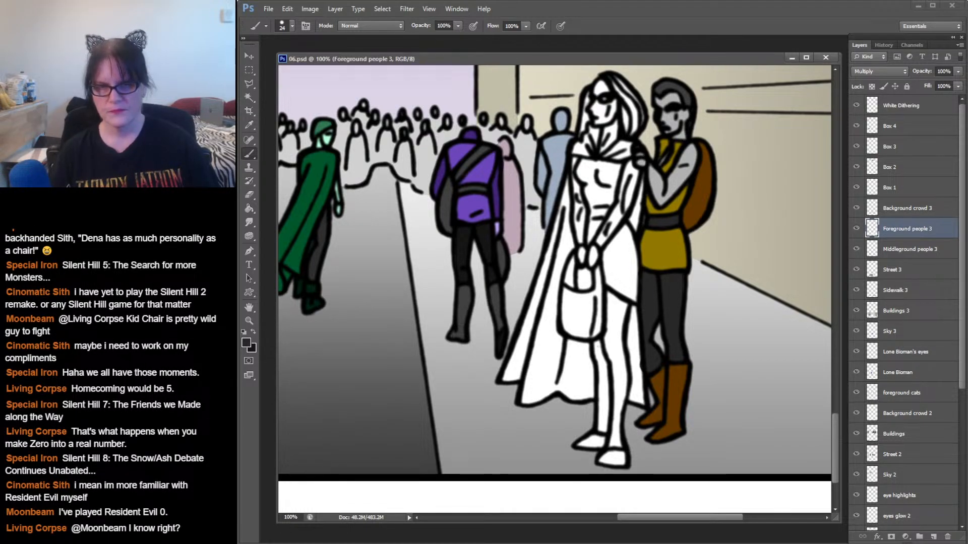
{"action": "left_click", "coordinate": [872, 228], "text": "ctrl"}
{"action": "scroll", "coordinate": [554, 289], "scroll_direction": "up", "scroll_amount": 3}
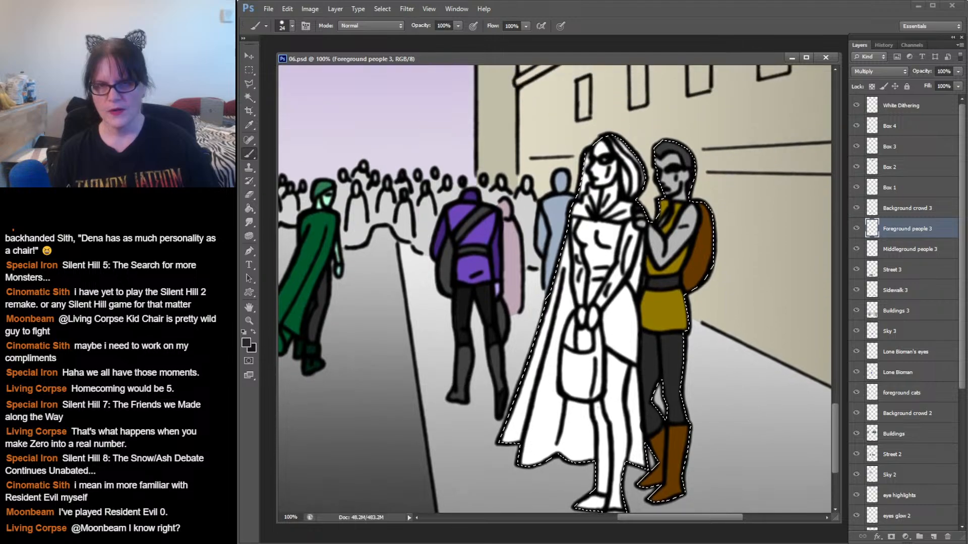
{"action": "scroll", "coordinate": [555, 289], "scroll_direction": "left", "scroll_amount": 10}
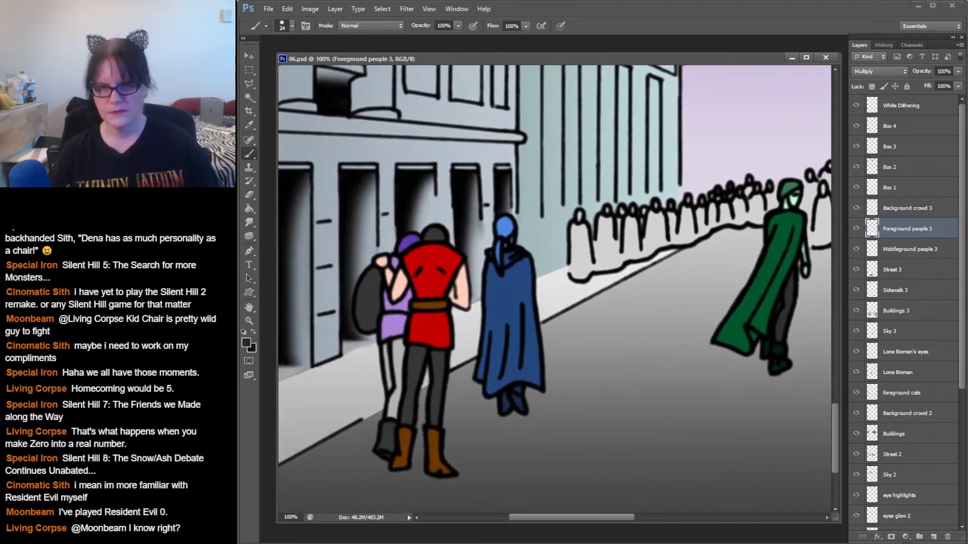
{"action": "scroll", "coordinate": [554, 289], "scroll_direction": "right", "scroll_amount": 10}
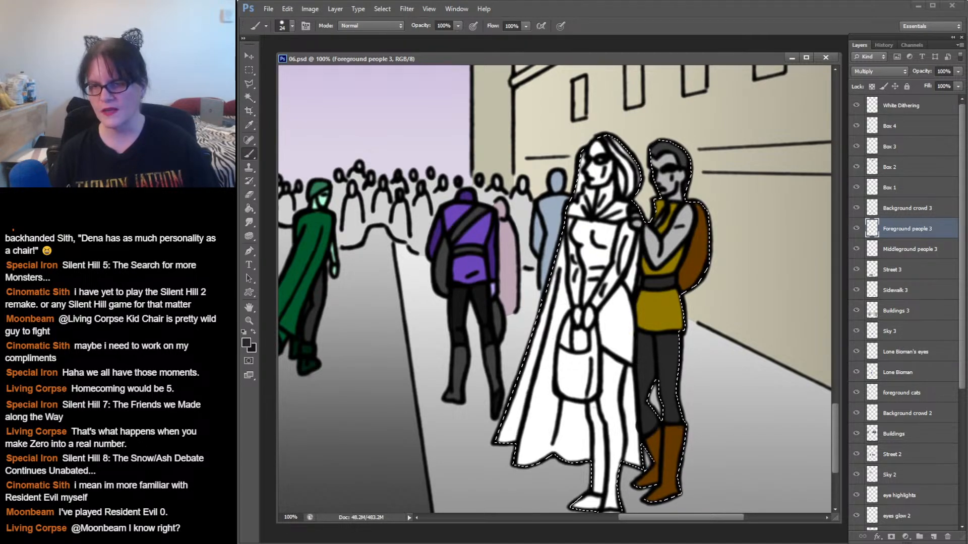
- Sample the man's backpack brown, shift it to the yellowish brown 7e5600, and paint the side of his face and neck with it
{"action": "key", "text": "z"}
{"action": "left_click", "coordinate": [686, 196]}
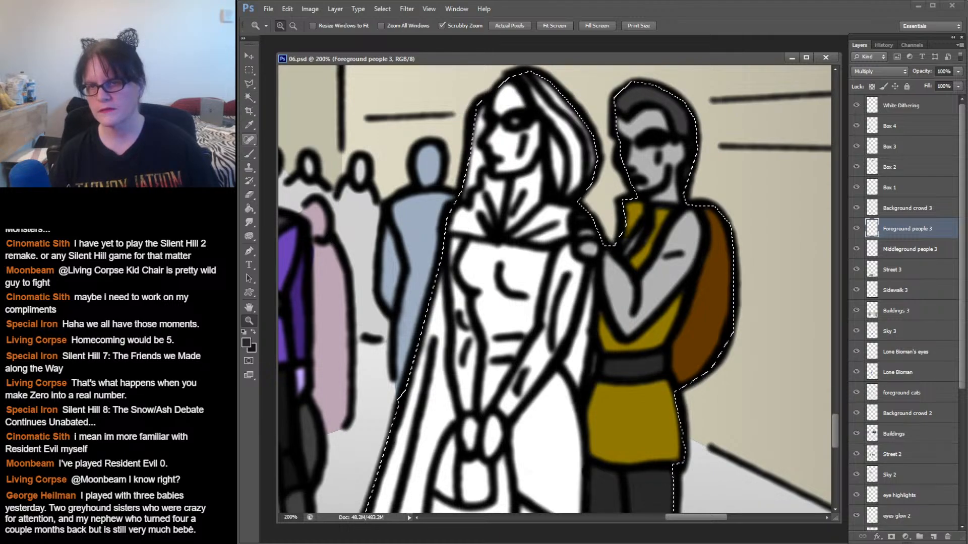
{"action": "left_click", "coordinate": [249, 125]}
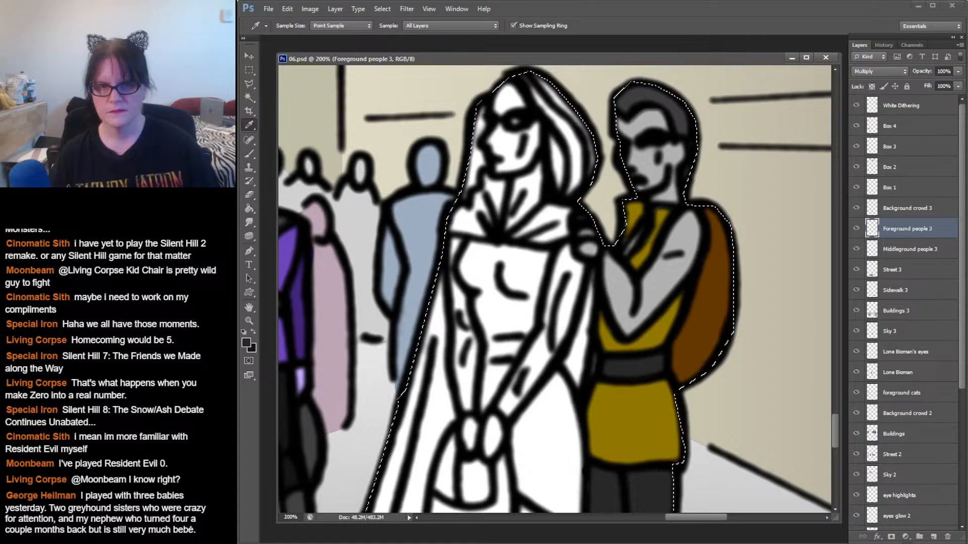
{"action": "left_click", "coordinate": [698, 273]}
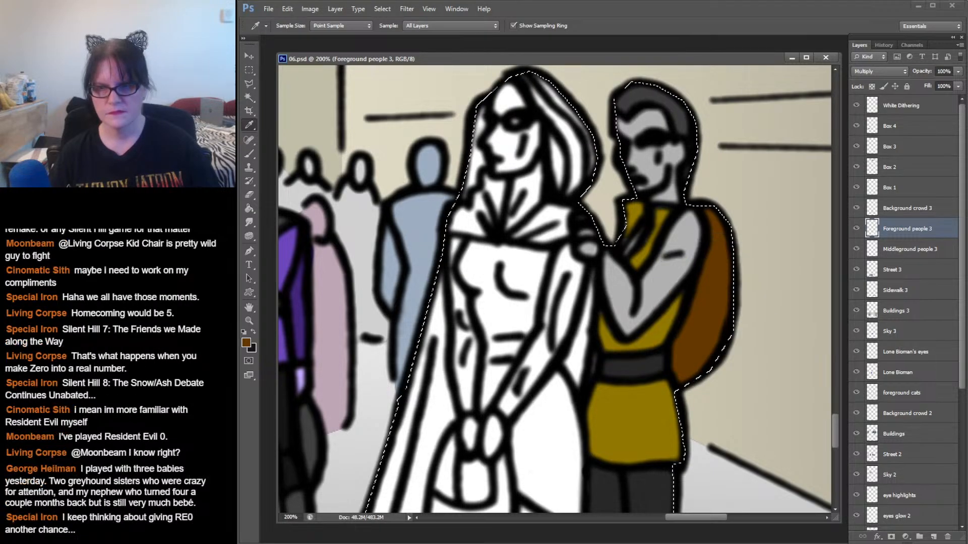
{"action": "left_click", "coordinate": [246, 343]}
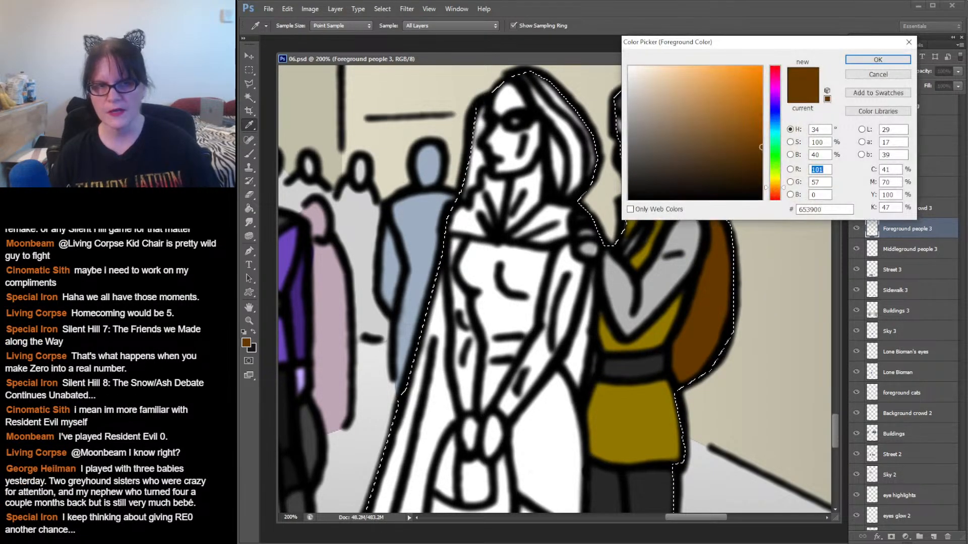
{"action": "left_click_drag", "start_coordinate": [759, 139], "coordinate": [759, 118]}
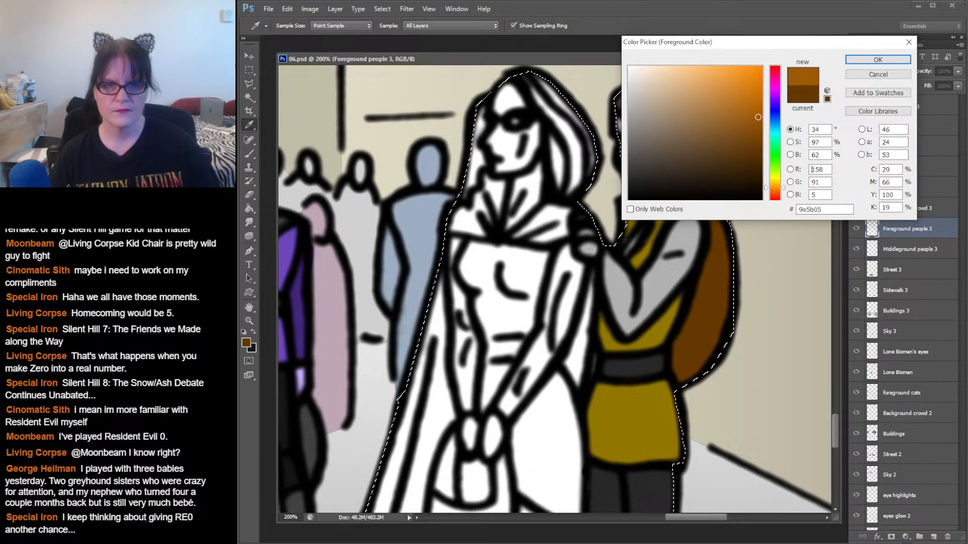
{"action": "left_click_drag", "start_coordinate": [759, 117], "coordinate": [761, 134]}
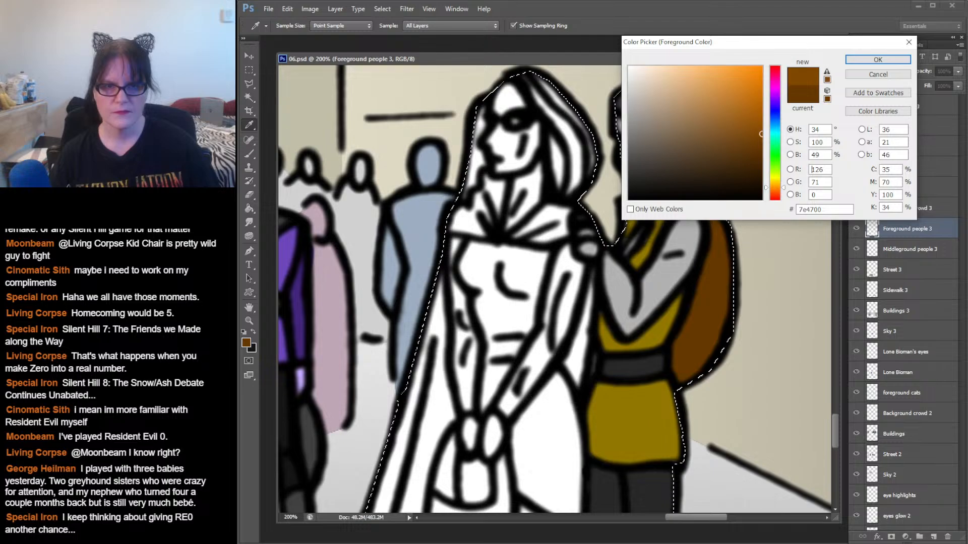
{"action": "left_click_drag", "start_coordinate": [783, 188], "coordinate": [783, 185]}
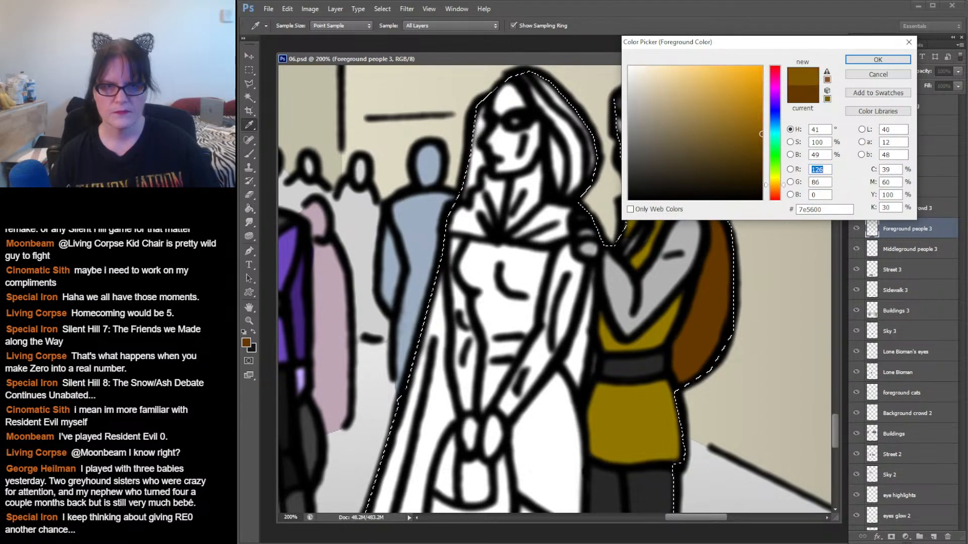
{"action": "key", "text": "Return"}
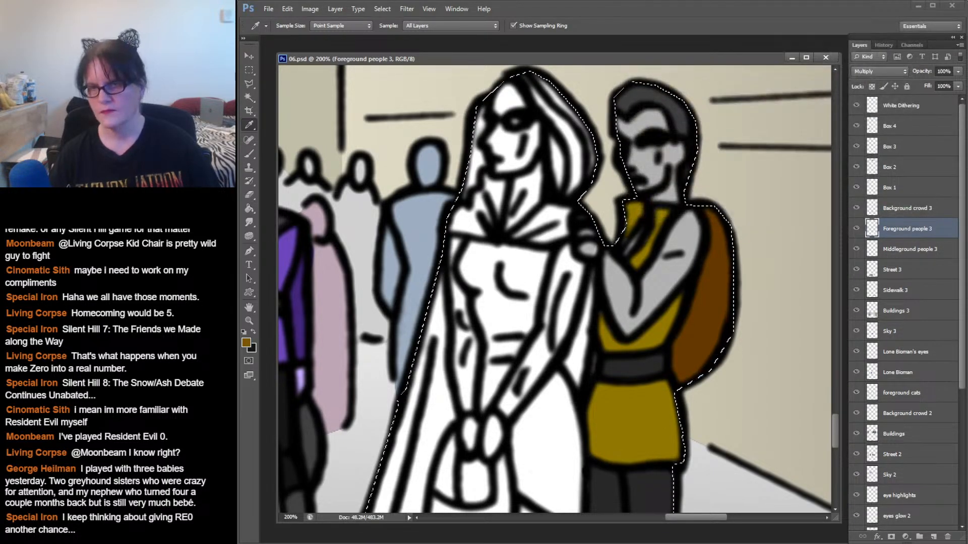
{"action": "left_click", "coordinate": [249, 154]}
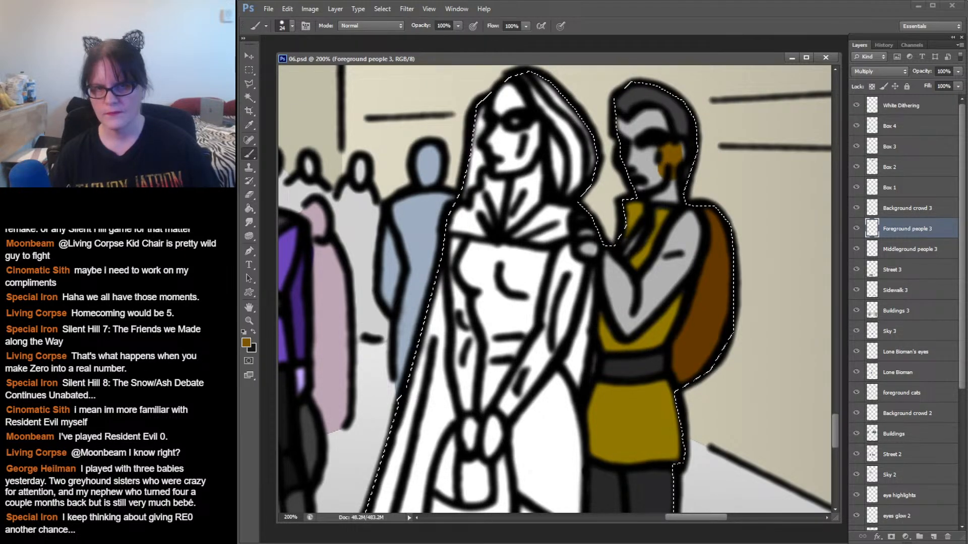
{"action": "mouse_move", "coordinate": [671, 187]}
{"action": "left_mouse_down"}
{"action": "mouse_move", "coordinate": [659, 184]}
{"action": "mouse_move", "coordinate": [656, 196]}
{"action": "mouse_move", "coordinate": [671, 194]}
{"action": "mouse_move", "coordinate": [667, 171]}
{"action": "left_mouse_up"}
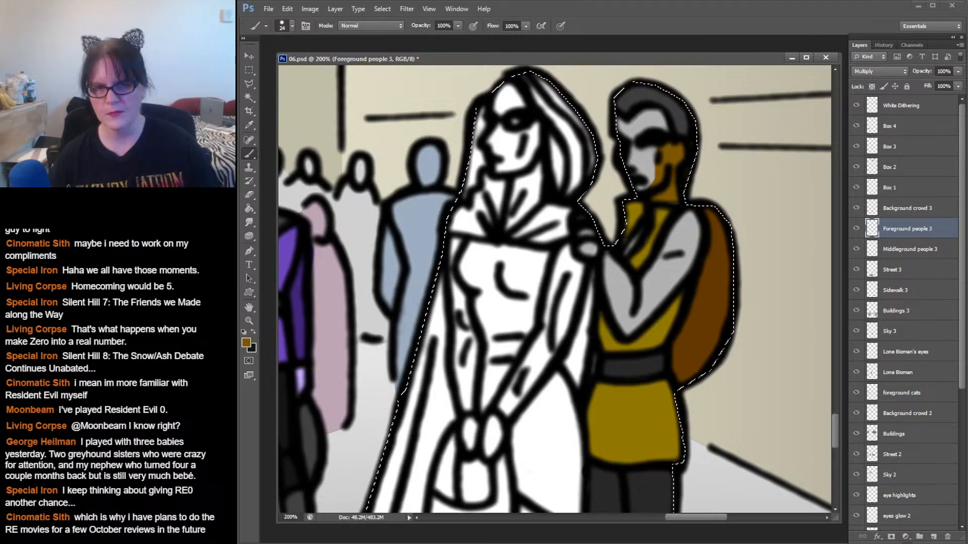
- Set the foreground colour to the pale pink ffd2d2 for the caped woman's skin
{"action": "scroll", "coordinate": [554, 287], "scroll_direction": "down", "scroll_amount": 4}
{"action": "scroll", "coordinate": [555, 287], "scroll_direction": "up", "scroll_amount": 3}
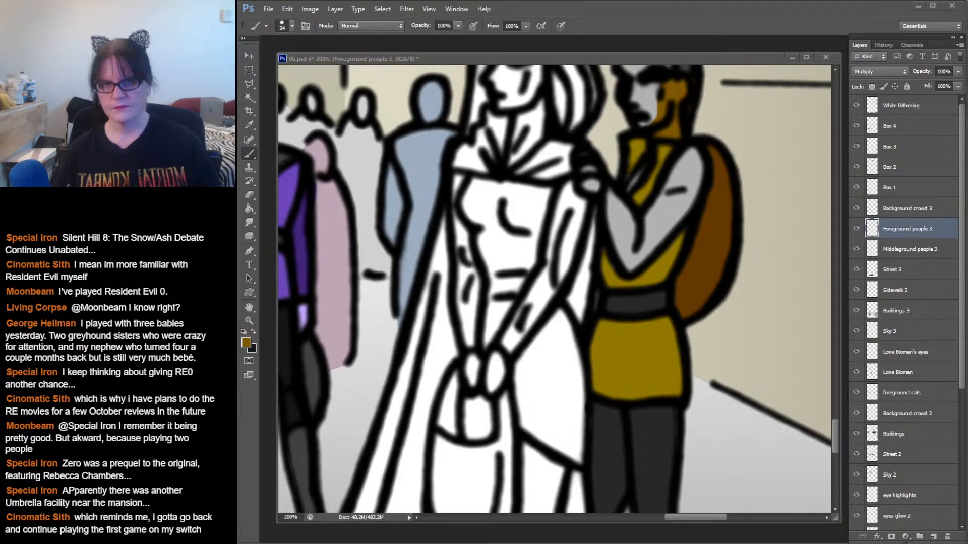
{"action": "left_click", "coordinate": [741, 59]}
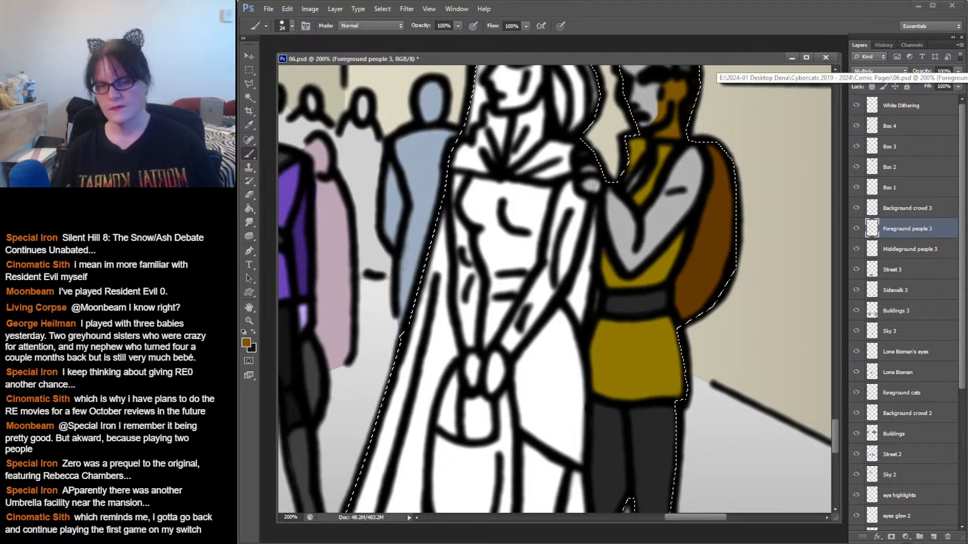
{"action": "left_click_drag", "start_coordinate": [656, 212], "coordinate": [709, 288]}
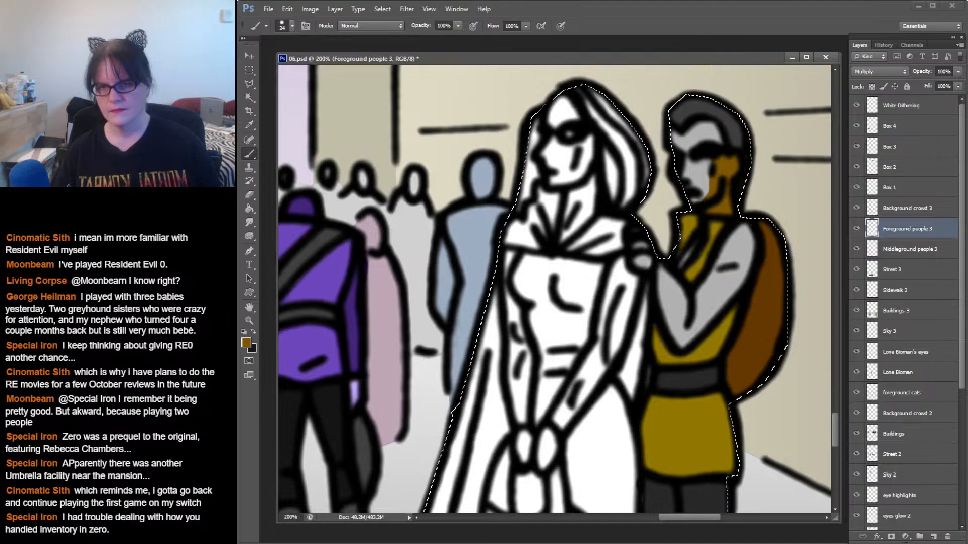
{"action": "left_click", "coordinate": [246, 343]}
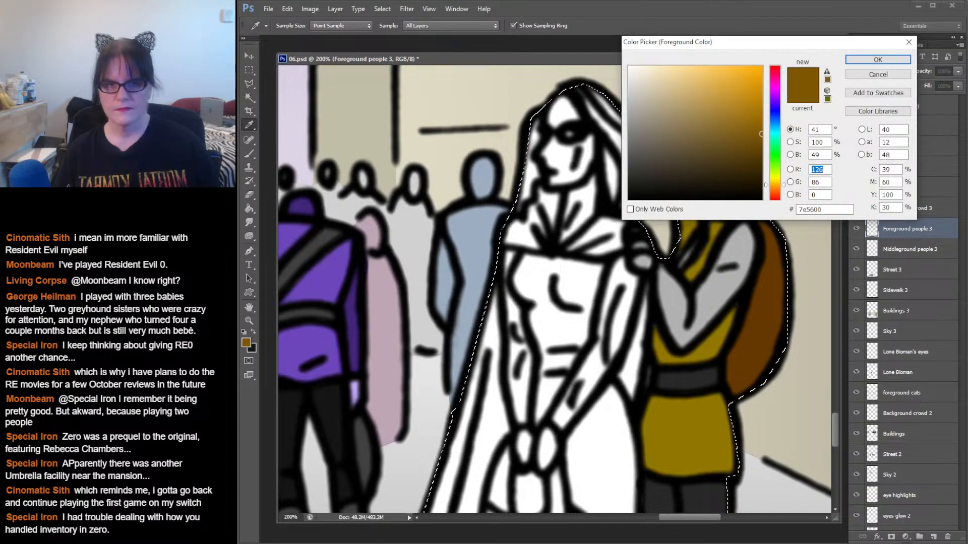
{"action": "left_click_drag", "start_coordinate": [776, 185], "coordinate": [776, 201]}
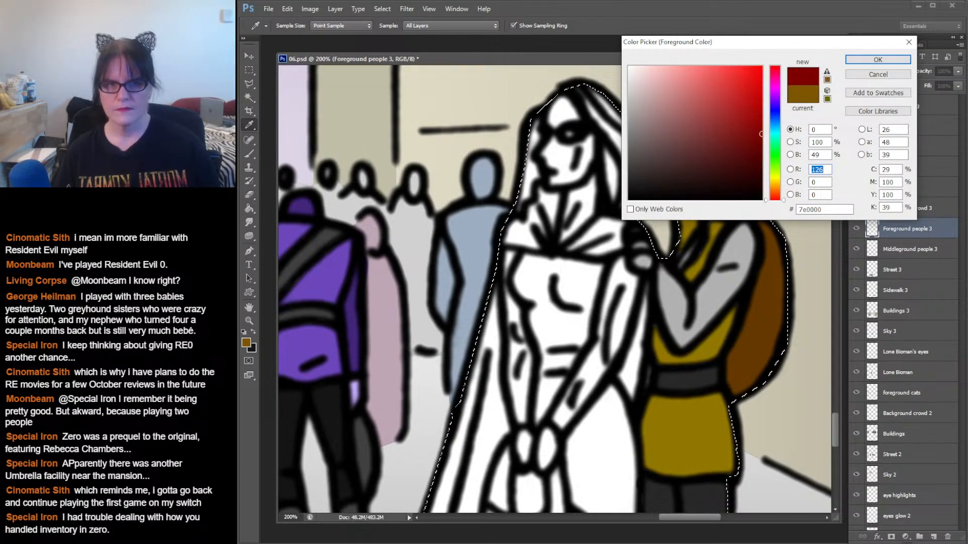
{"action": "left_click", "coordinate": [666, 66]}
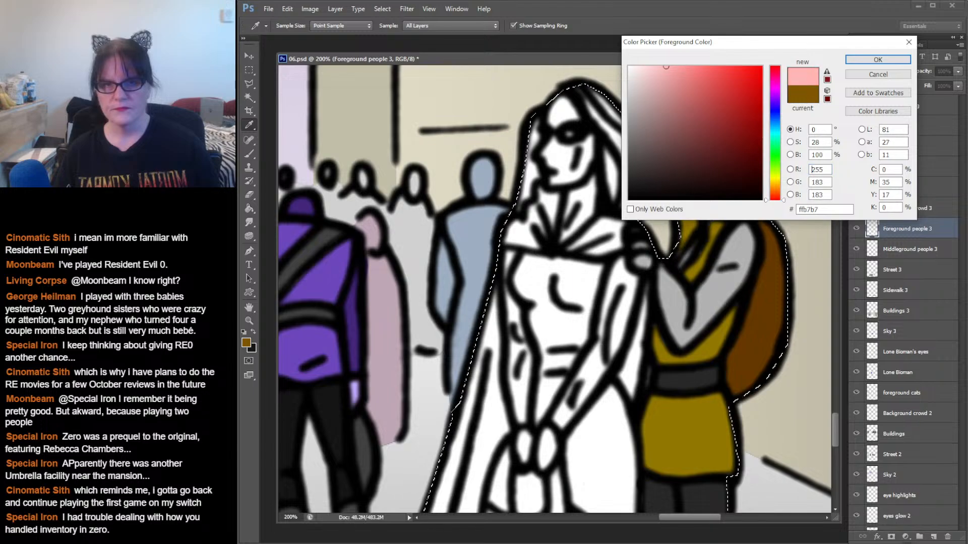
{"action": "left_click_drag", "start_coordinate": [666, 66], "coordinate": [651, 66]}
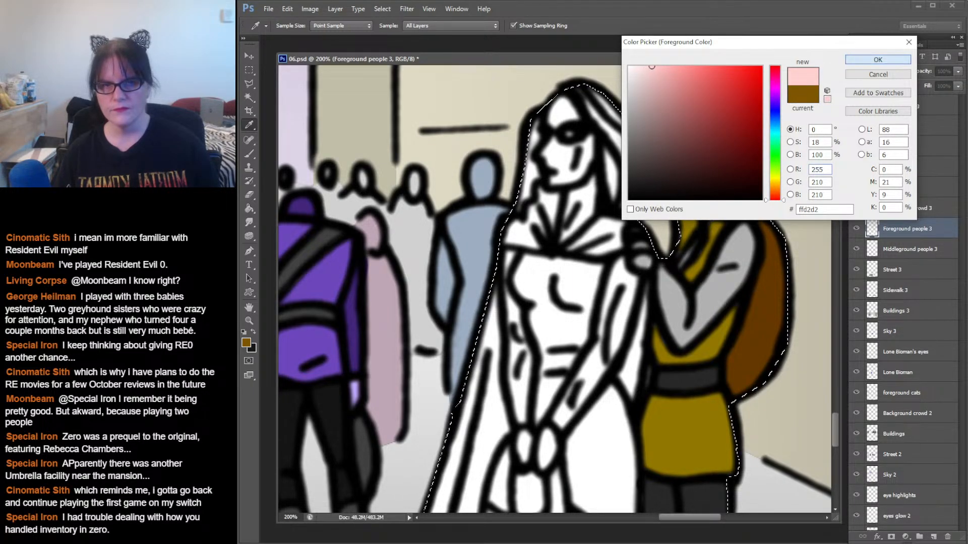
{"action": "left_click", "coordinate": [877, 59]}
- Paint the caped woman's face and neck with the pale pink
{"action": "key", "text": "b"}
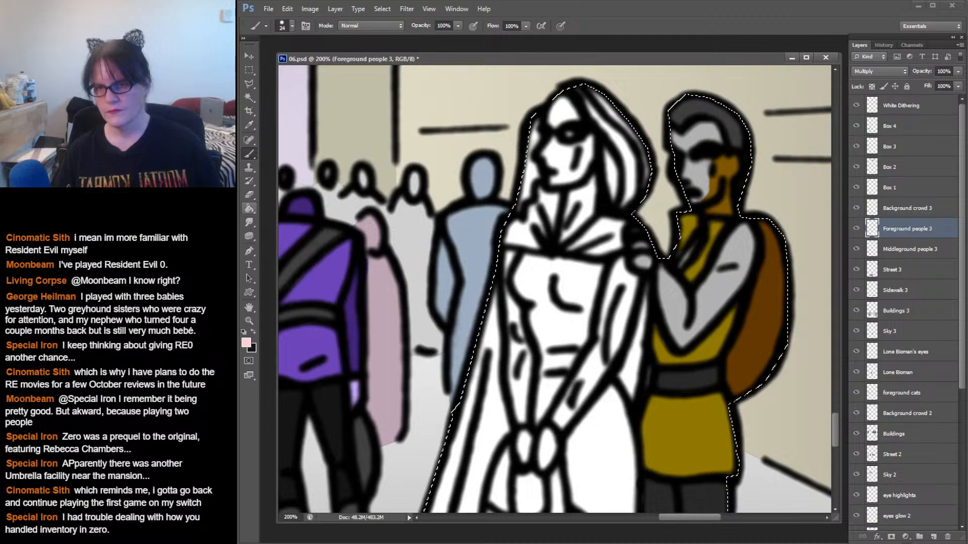
{"action": "left_click", "coordinate": [249, 222]}
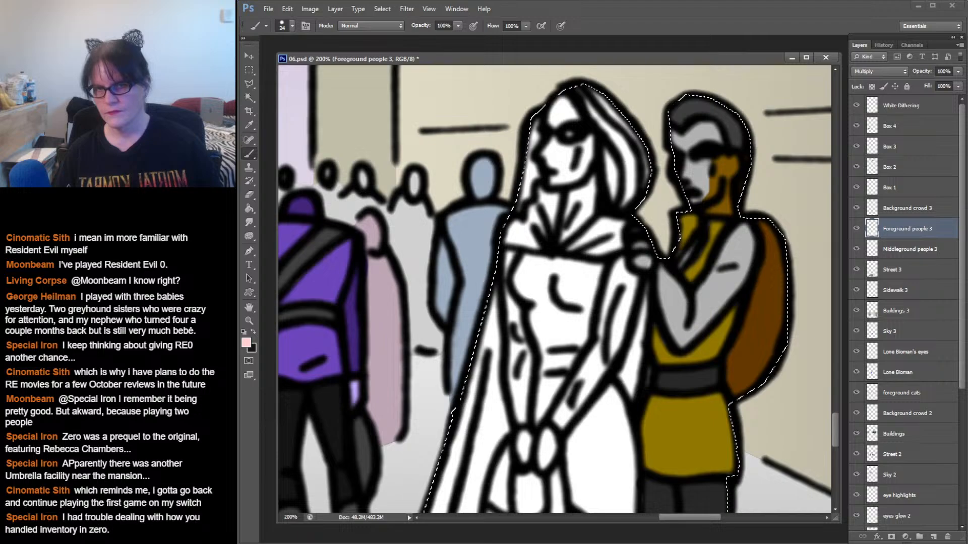
{"action": "mouse_move", "coordinate": [569, 112]}
{"action": "left_mouse_down"}
{"action": "mouse_move", "coordinate": [561, 108]}
{"action": "mouse_move", "coordinate": [555, 123]}
{"action": "mouse_move", "coordinate": [560, 165]}
{"action": "mouse_move", "coordinate": [579, 172]}
{"action": "mouse_move", "coordinate": [570, 151]}
{"action": "mouse_move", "coordinate": [591, 161]}
{"action": "mouse_move", "coordinate": [579, 222]}
{"action": "mouse_move", "coordinate": [592, 186]}
{"action": "left_mouse_up"}
- Set the brush size to 32 px and paint the woman's arms and hands pale pink
{"action": "scroll", "coordinate": [555, 290], "scroll_direction": "down", "scroll_amount": 3}
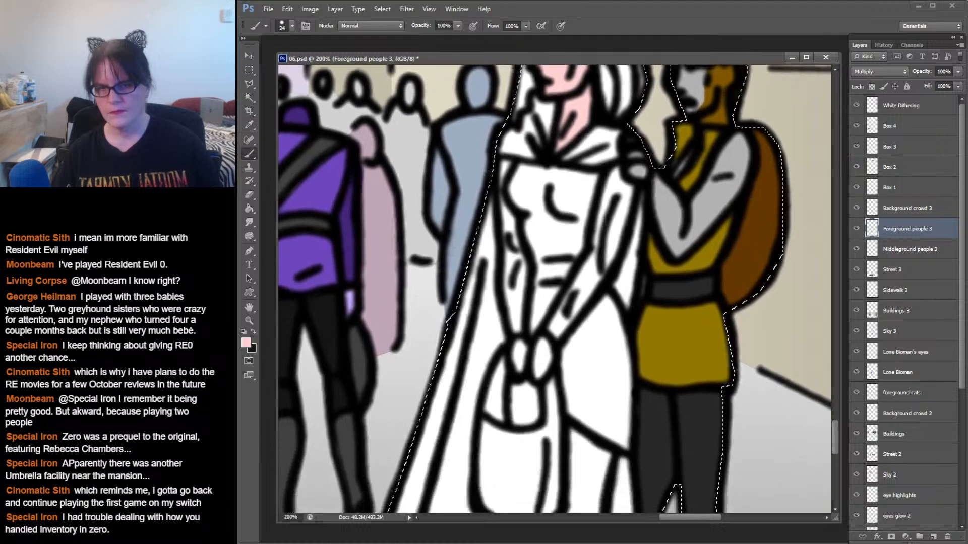
{"action": "left_click", "coordinate": [292, 26]}
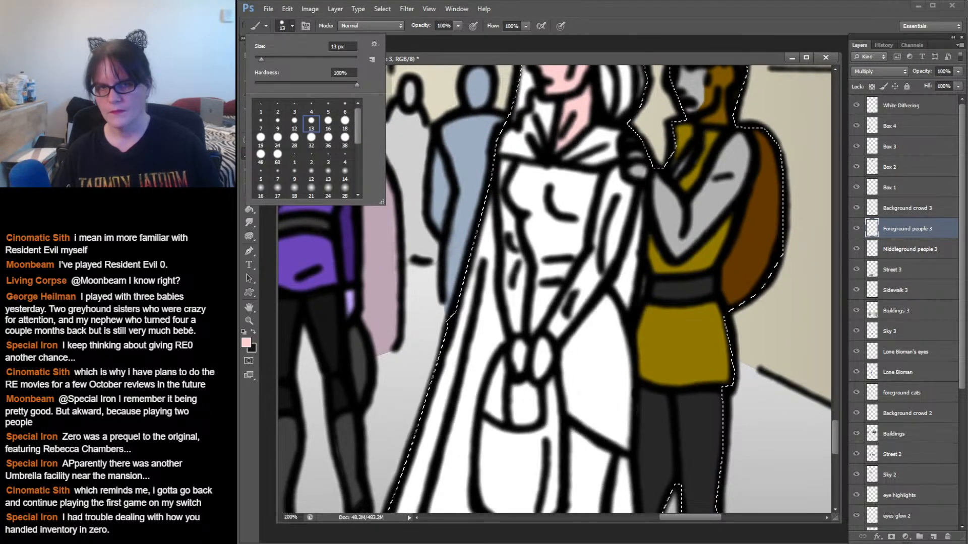
{"action": "left_click", "coordinate": [311, 123]}
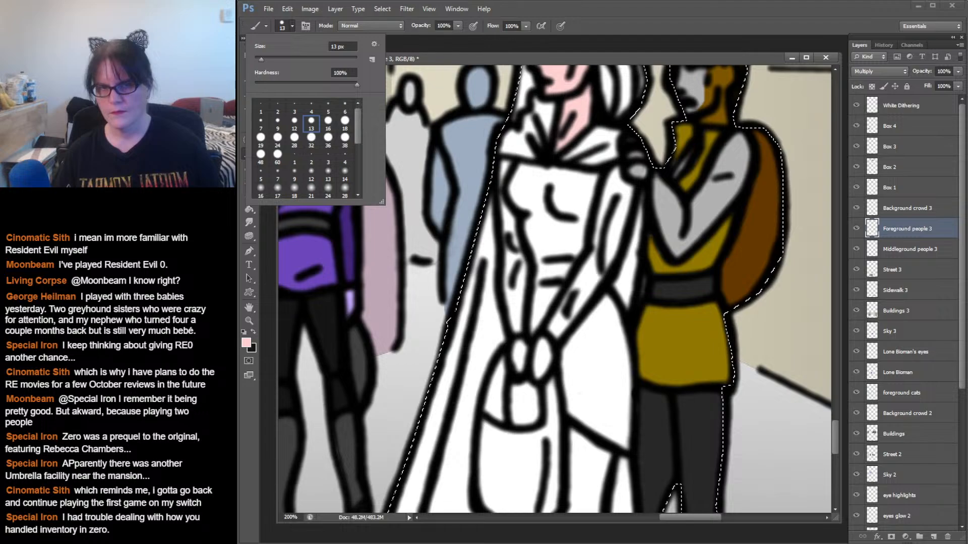
{"action": "left_click", "coordinate": [328, 140]}
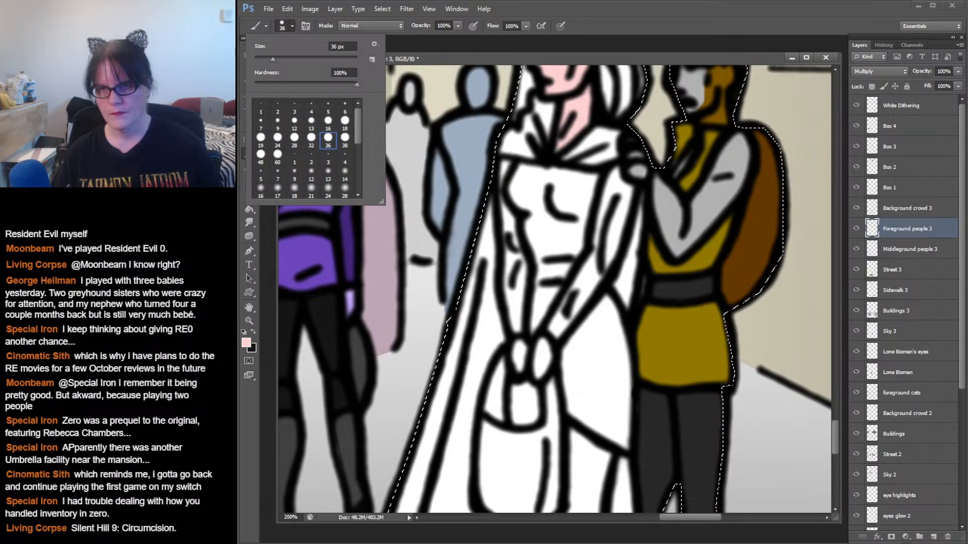
{"action": "left_click", "coordinate": [311, 140]}
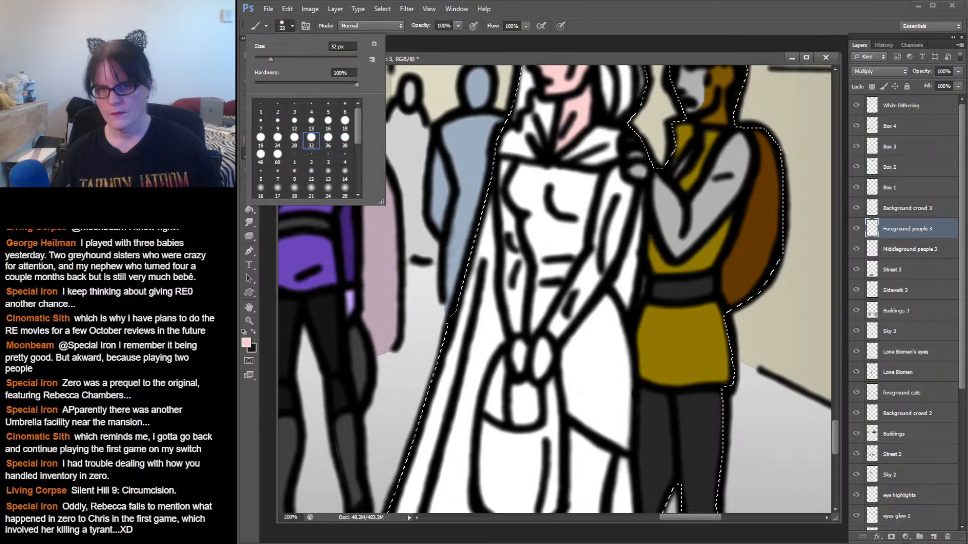
{"action": "mouse_move", "coordinate": [618, 177]}
{"action": "left_mouse_down"}
{"action": "mouse_move", "coordinate": [602, 258]}
{"action": "mouse_move", "coordinate": [550, 336]}
{"action": "left_mouse_up"}
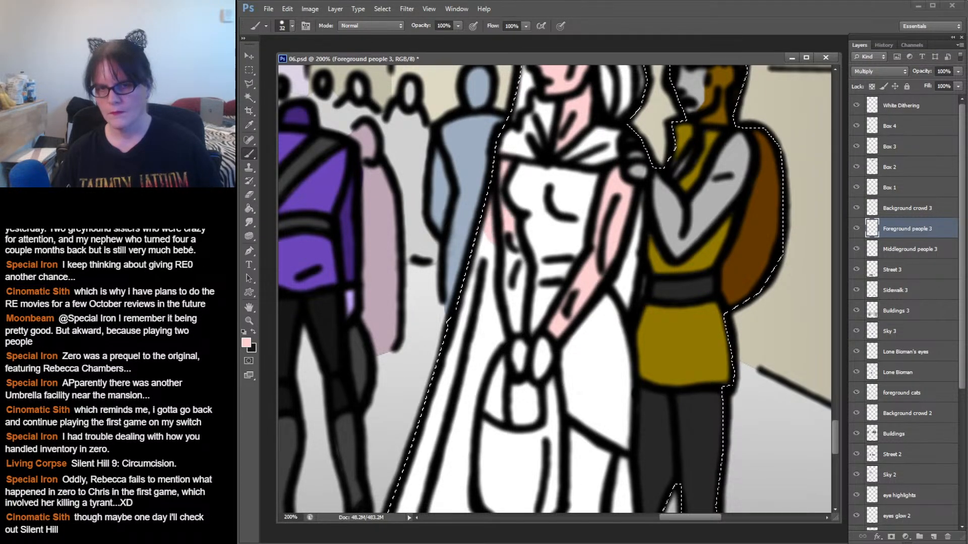
{"action": "mouse_move", "coordinate": [515, 243]}
{"action": "left_mouse_down"}
{"action": "mouse_move", "coordinate": [520, 290]}
{"action": "mouse_move", "coordinate": [500, 339]}
{"action": "mouse_move", "coordinate": [515, 344]}
{"action": "mouse_move", "coordinate": [518, 362]}
{"action": "mouse_move", "coordinate": [544, 354]}
{"action": "left_mouse_up"}
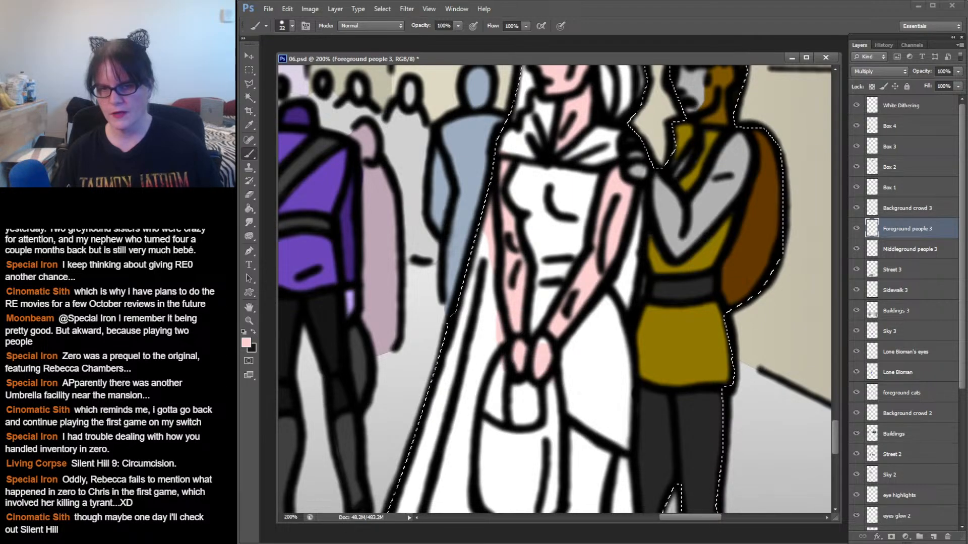
- Set the foreground colour to the salmon pink e87b7b for shading the caped woman's skin
{"action": "key", "text": "ctrl+d"}
{"action": "scroll", "coordinate": [555, 290], "scroll_direction": "up", "scroll_amount": 1}
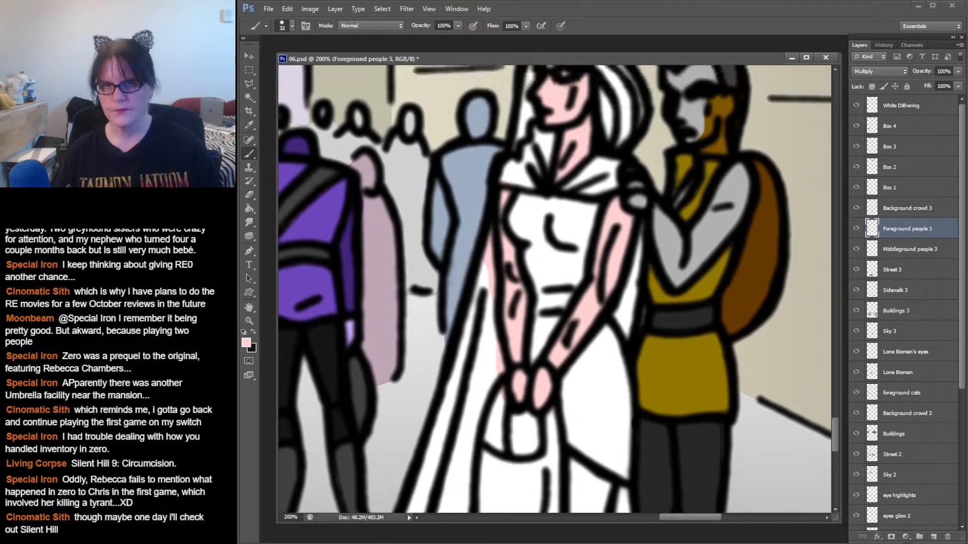
{"action": "left_click_drag", "start_coordinate": [555, 302], "coordinate": [553, 347]}
{"action": "left_click", "coordinate": [246, 343]}
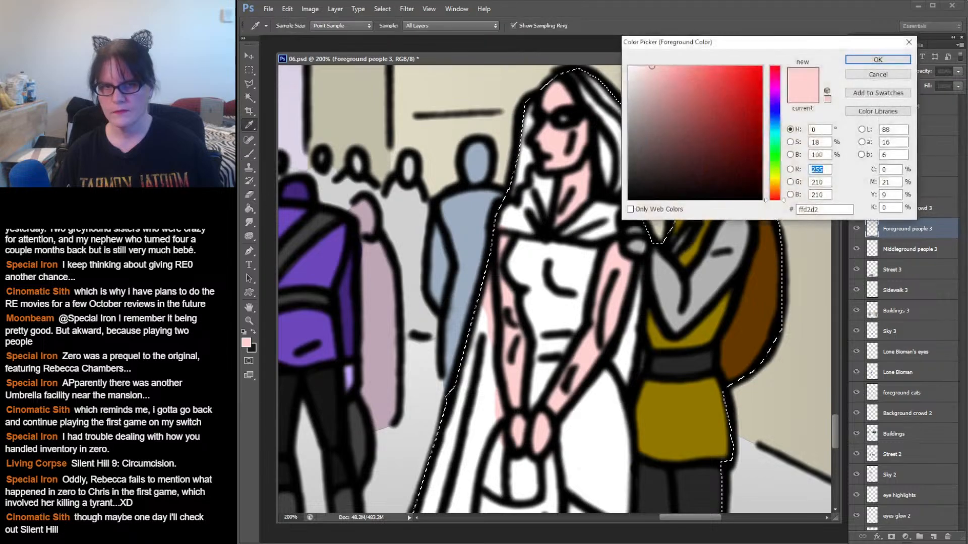
{"action": "left_click", "coordinate": [689, 76]}
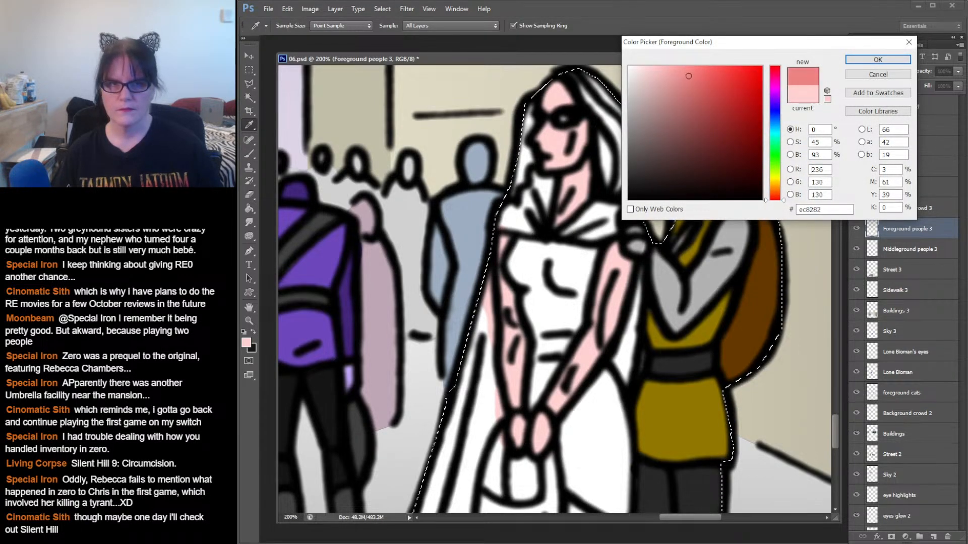
{"action": "left_click", "coordinate": [691, 78]}
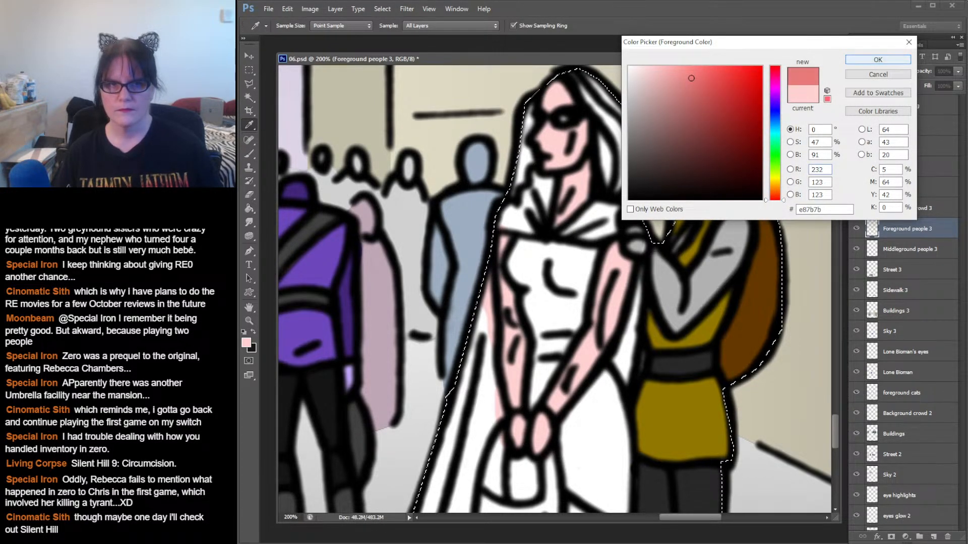
{"action": "key", "text": "Return"}
{"action": "key", "text": "b"}
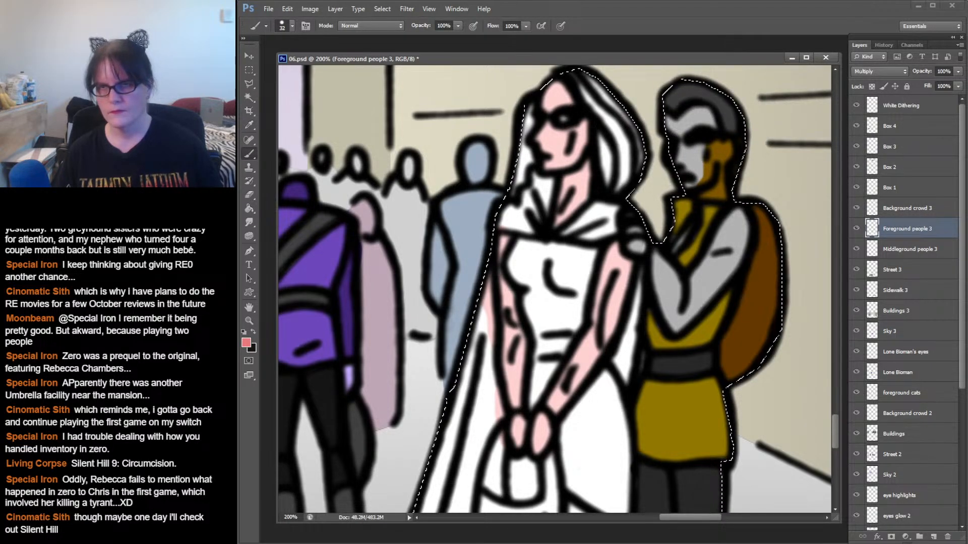
- Set the brush size to 12 px and paint salmon shading along the side of the woman's face and neck
{"action": "left_click", "coordinate": [291, 26]}
{"action": "left_click", "coordinate": [295, 121]}
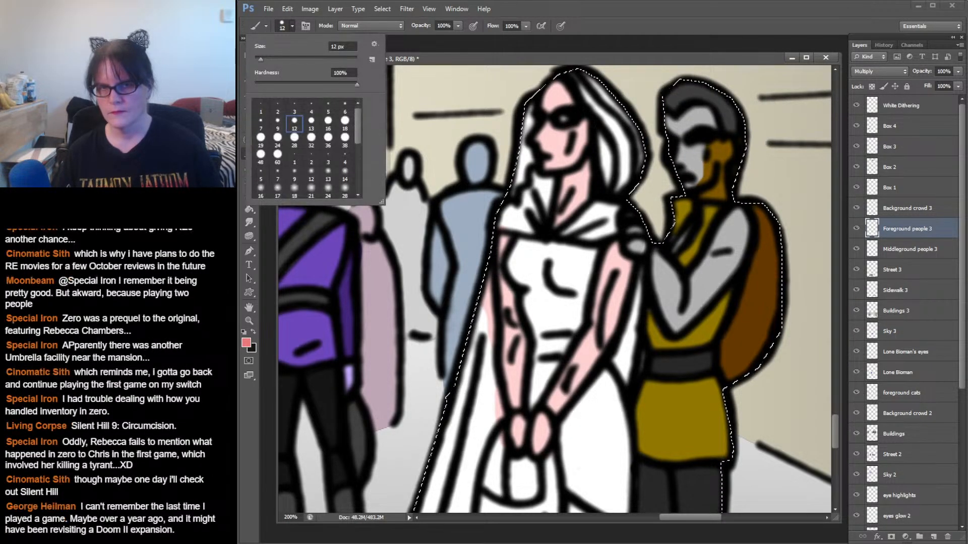
{"action": "mouse_move", "coordinate": [583, 124]}
{"action": "left_mouse_down"}
{"action": "mouse_move", "coordinate": [567, 164]}
{"action": "mouse_move", "coordinate": [547, 177]}
{"action": "mouse_move", "coordinate": [572, 177]}
{"action": "mouse_move", "coordinate": [564, 215]}
{"action": "mouse_move", "coordinate": [581, 190]}
{"action": "mouse_move", "coordinate": [585, 170]}
{"action": "left_mouse_up"}
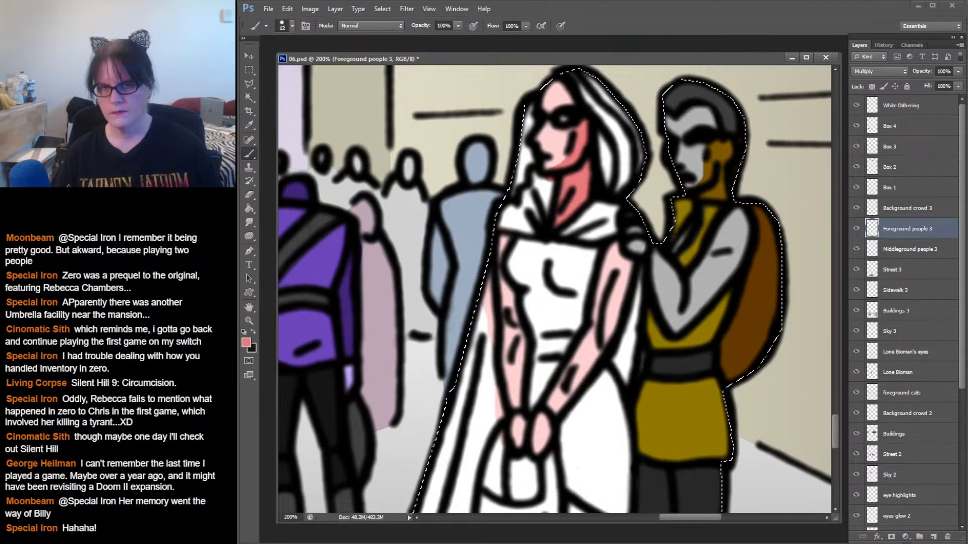
- Set the foreground colour to the dark red b52121 for the woman's hair
{"action": "left_click_drag", "start_coordinate": [555, 282], "coordinate": [550, 314]}
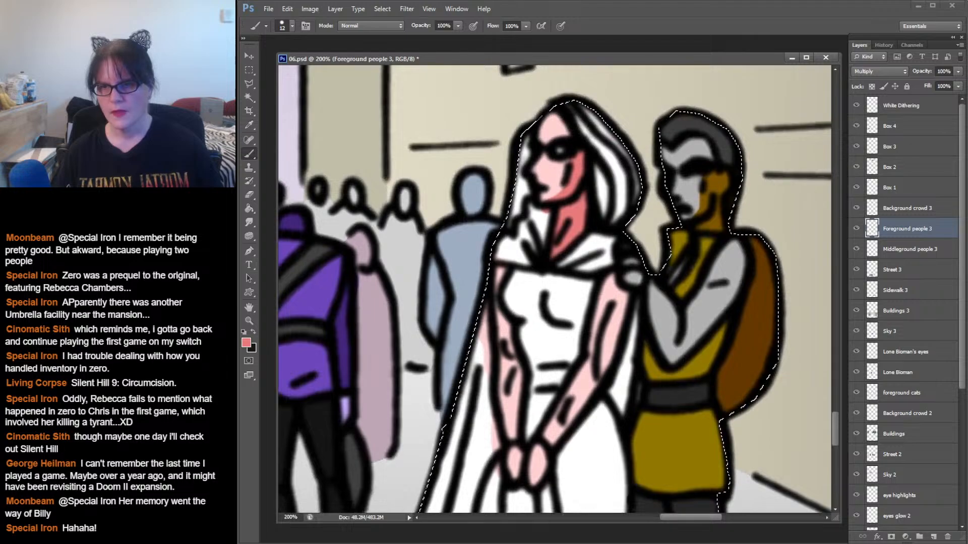
{"action": "left_click", "coordinate": [246, 342]}
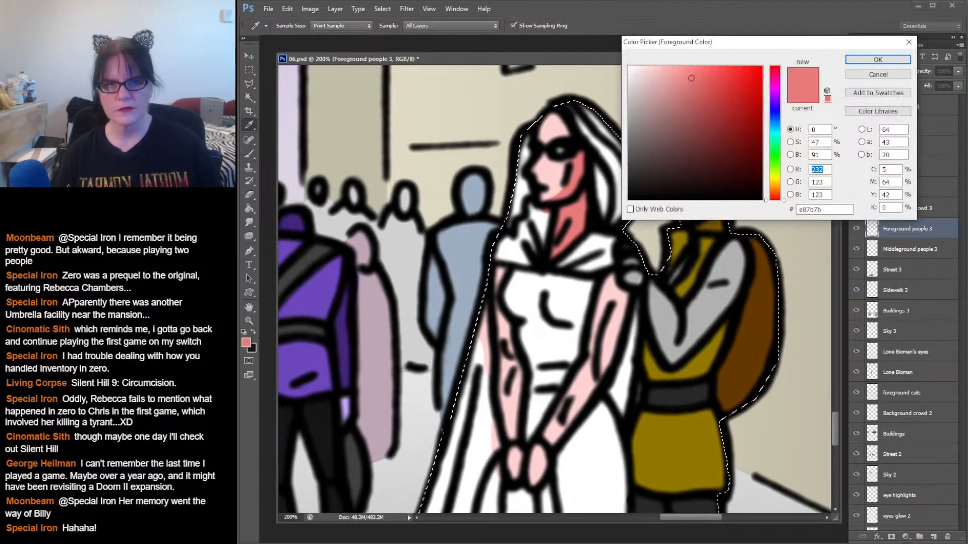
{"action": "left_click", "coordinate": [715, 91]}
{"action": "left_click_drag", "start_coordinate": [715, 91], "coordinate": [738, 105]}
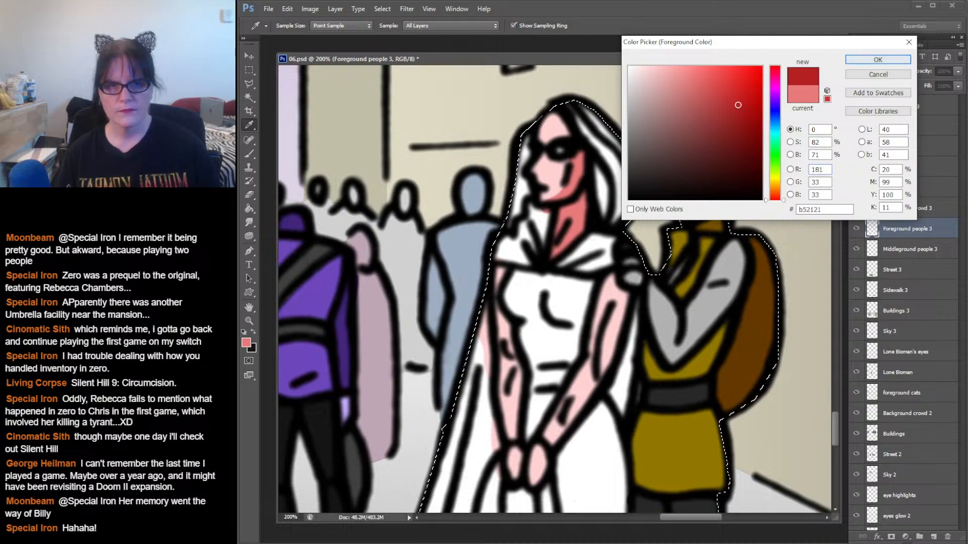
{"action": "key", "text": "Return"}
{"action": "key", "text": "b"}
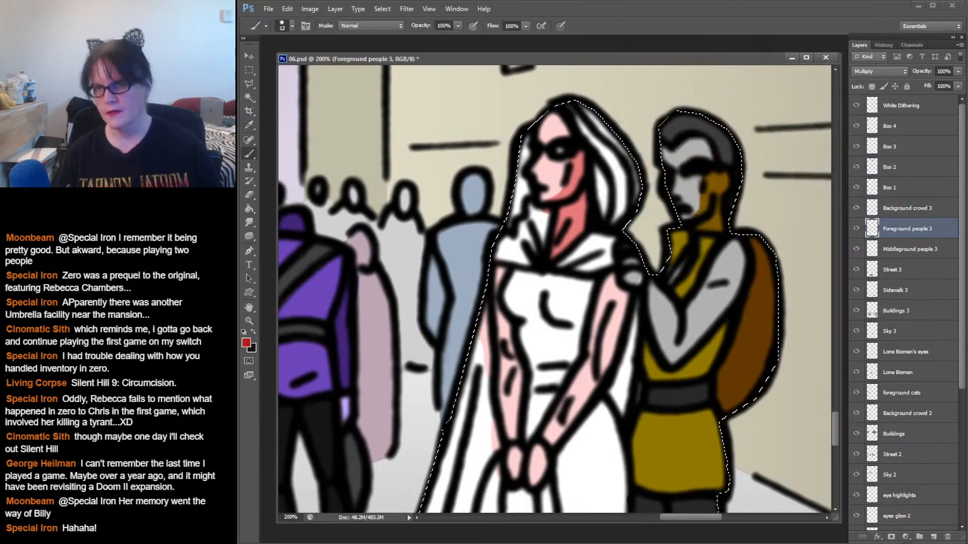
- Fill the woman's hair with dark red on both sides of her face and save the document
{"action": "mouse_move", "coordinate": [603, 215]}
{"action": "left_mouse_down"}
{"action": "mouse_move", "coordinate": [600, 184]}
{"action": "mouse_move", "coordinate": [613, 222]}
{"action": "mouse_move", "coordinate": [628, 210]}
{"action": "mouse_move", "coordinate": [635, 171]}
{"action": "mouse_move", "coordinate": [580, 105]}
{"action": "left_mouse_up"}
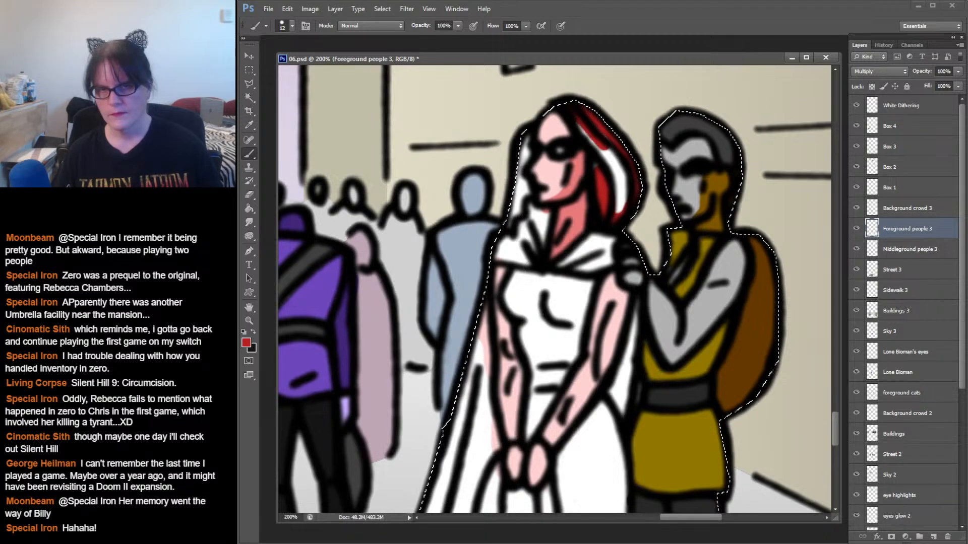
{"action": "mouse_move", "coordinate": [614, 151]}
{"action": "left_mouse_down"}
{"action": "mouse_move", "coordinate": [603, 156]}
{"action": "mouse_move", "coordinate": [635, 211]}
{"action": "mouse_move", "coordinate": [599, 148]}
{"action": "left_mouse_up"}
{"action": "mouse_move", "coordinate": [604, 153]}
{"action": "left_mouse_down"}
{"action": "mouse_move", "coordinate": [621, 186]}
{"action": "mouse_move", "coordinate": [624, 172]}
{"action": "left_mouse_up"}
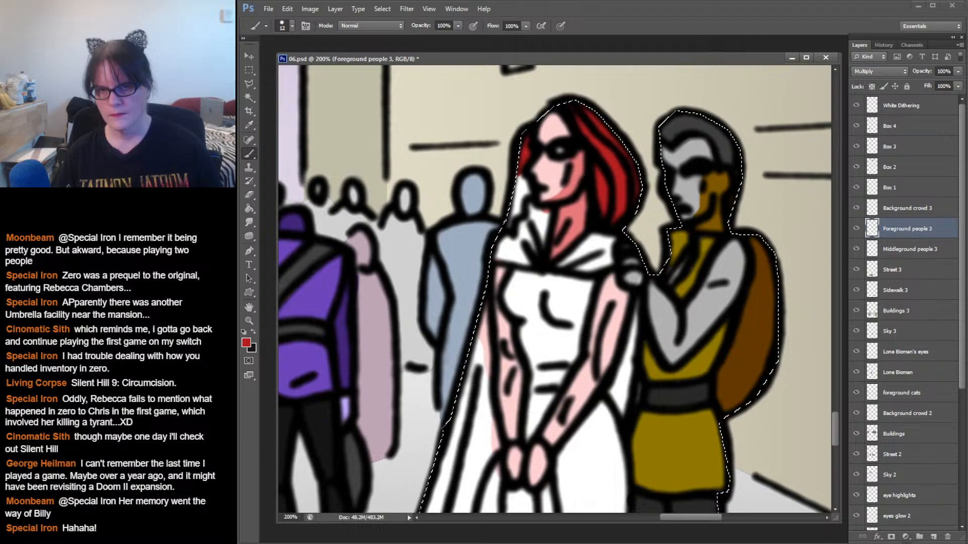
{"action": "left_click_drag", "start_coordinate": [523, 188], "coordinate": [510, 221]}
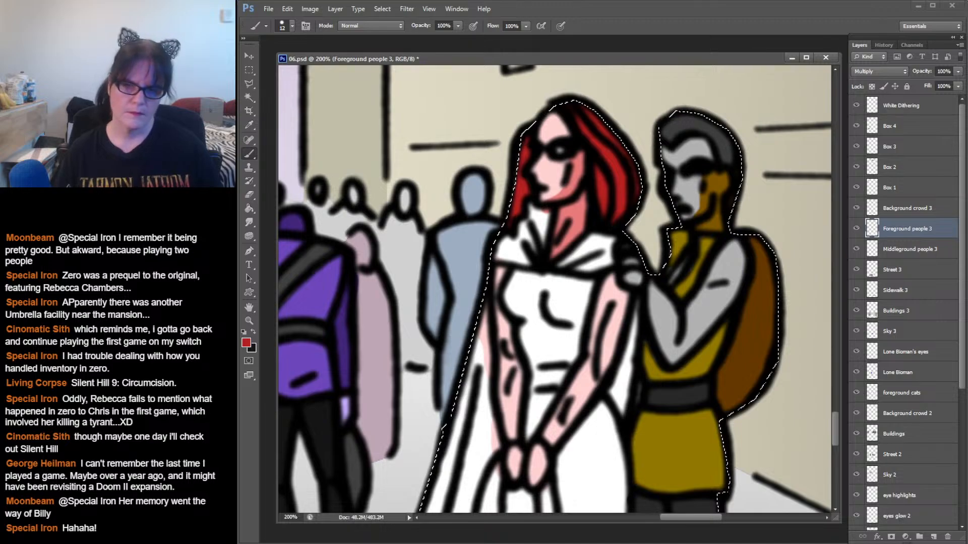
{"action": "left_click_drag", "start_coordinate": [554, 343], "coordinate": [557, 250]}
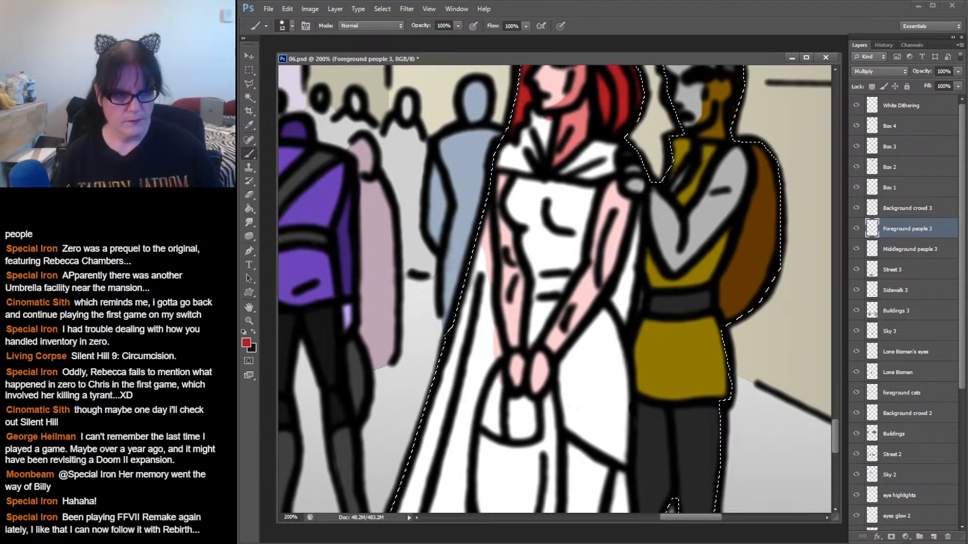
{"action": "key", "text": "ctrl+s"}
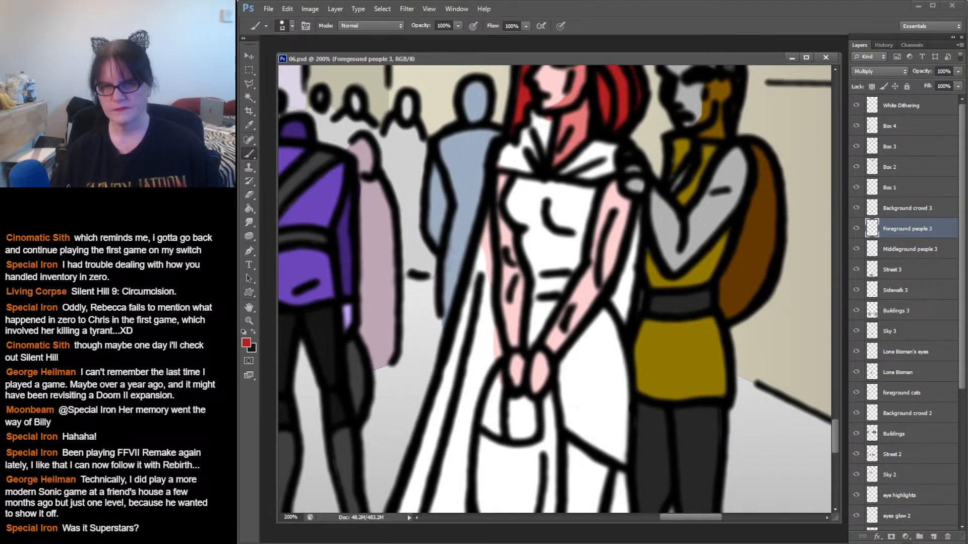
- Examine the caped woman from head to feet, checking her uncoloured dress, cape, bag and shoes with and without the selection outline
{"action": "scroll", "coordinate": [554, 289], "scroll_direction": "up", "scroll_amount": 1}
{"action": "scroll", "coordinate": [554, 289], "scroll_direction": "up", "scroll_amount": 2}
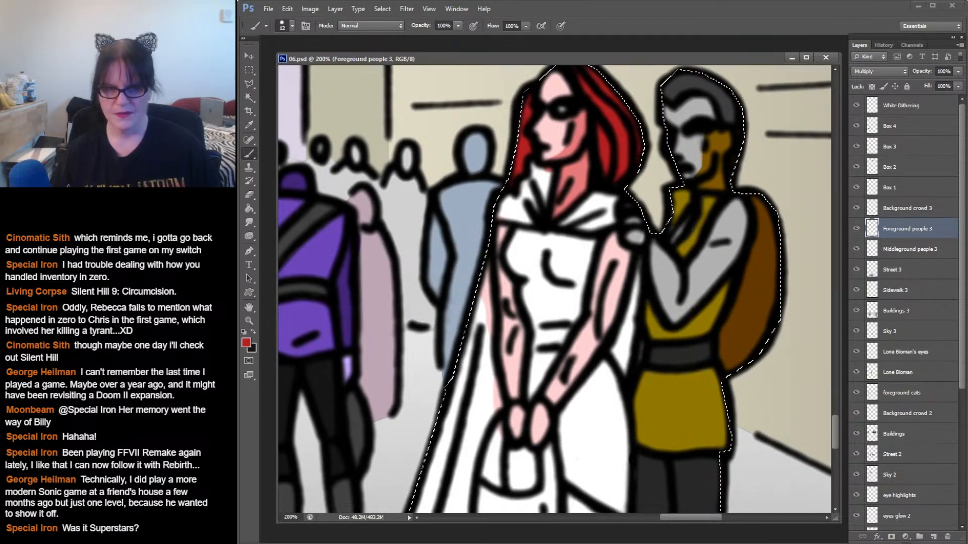
{"action": "scroll", "coordinate": [555, 289], "scroll_direction": "down", "scroll_amount": 15}
{"action": "scroll", "coordinate": [555, 289], "scroll_direction": "down", "scroll_amount": 1}
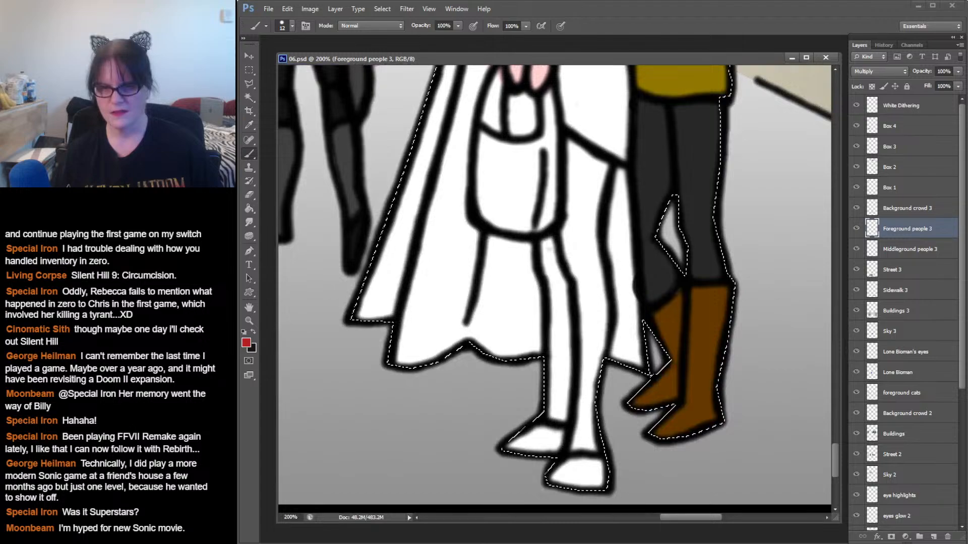
{"action": "scroll", "coordinate": [554, 288], "scroll_direction": "up", "scroll_amount": 3}
{"action": "scroll", "coordinate": [555, 289], "scroll_direction": "down", "scroll_amount": 5}
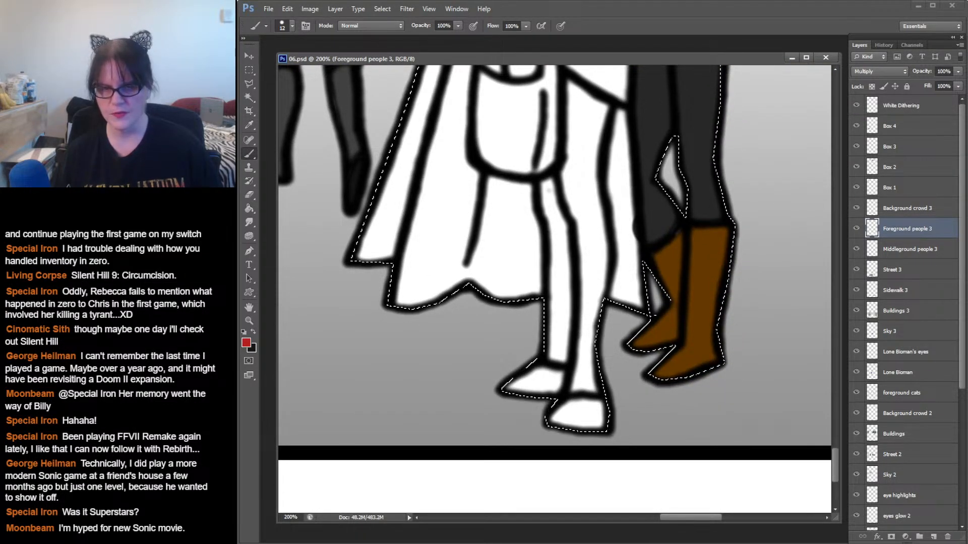
{"action": "scroll", "coordinate": [555, 289], "scroll_direction": "up", "scroll_amount": 4}
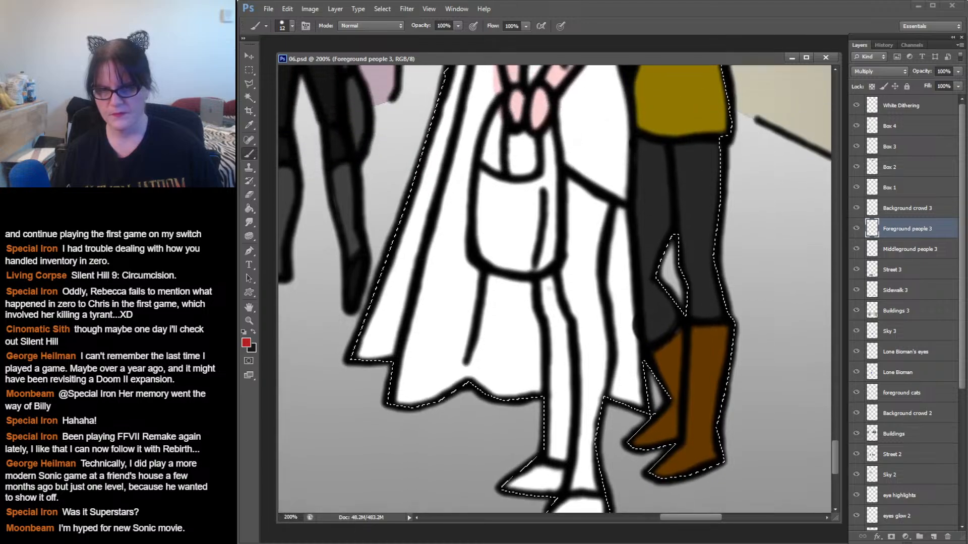
{"action": "scroll", "coordinate": [554, 289], "scroll_direction": "up", "scroll_amount": 9}
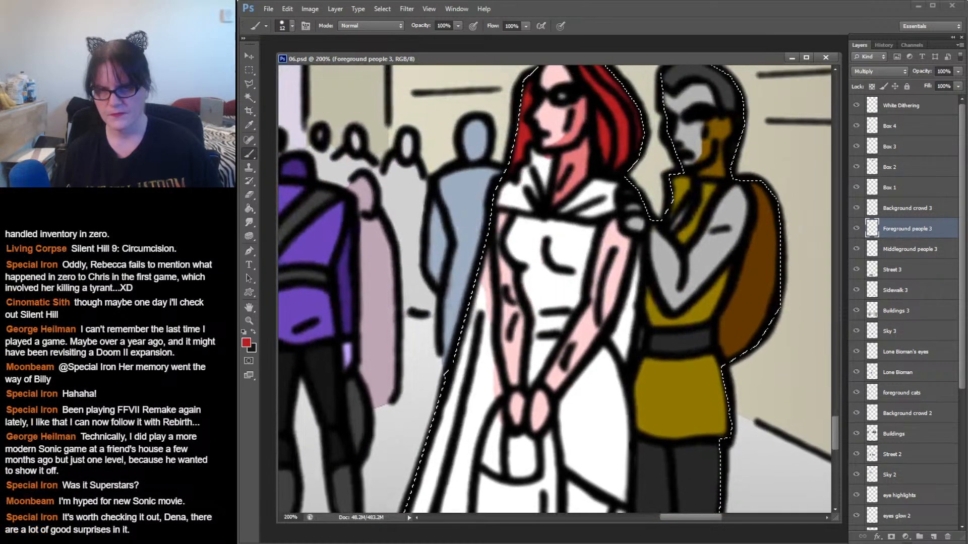
{"action": "scroll", "coordinate": [555, 289], "scroll_direction": "up", "scroll_amount": 1}
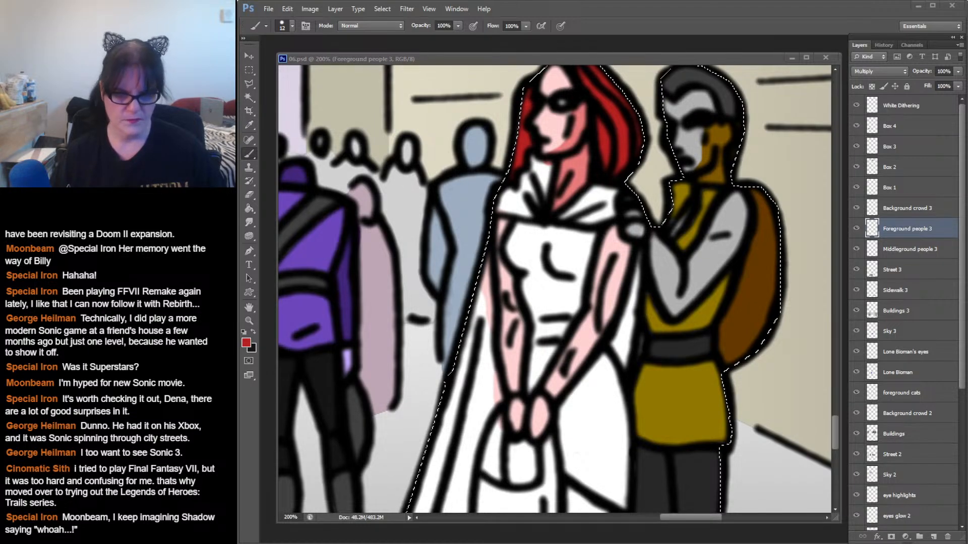
{"action": "key", "text": "ctrl+d"}
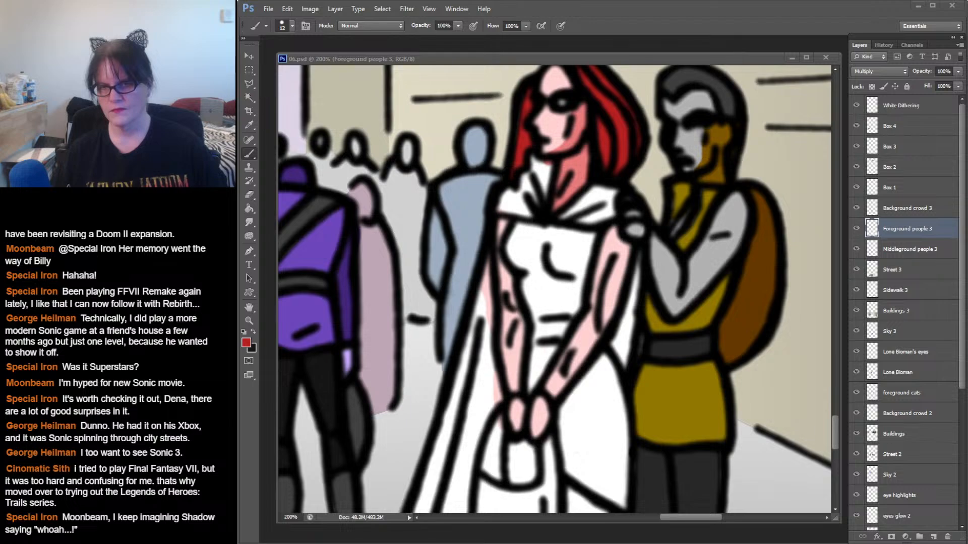
{"action": "key", "text": "ctrl+shift+d"}
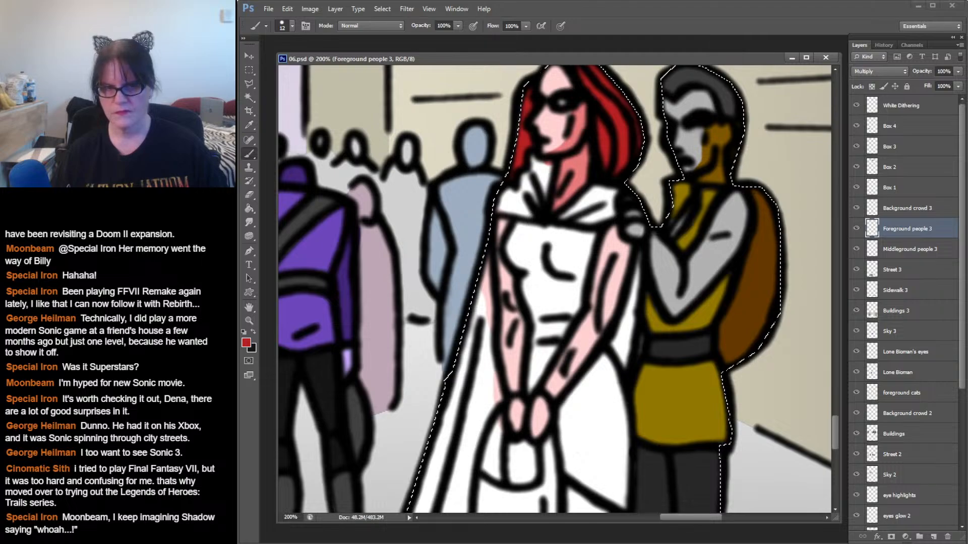
- Review the coloured characters in the page's upper panels and compare them with the figures in the street panel
{"action": "scroll", "coordinate": [554, 290], "scroll_direction": "up", "scroll_amount": 20}
{"action": "scroll", "coordinate": [555, 289], "scroll_direction": "down", "scroll_amount": 20}
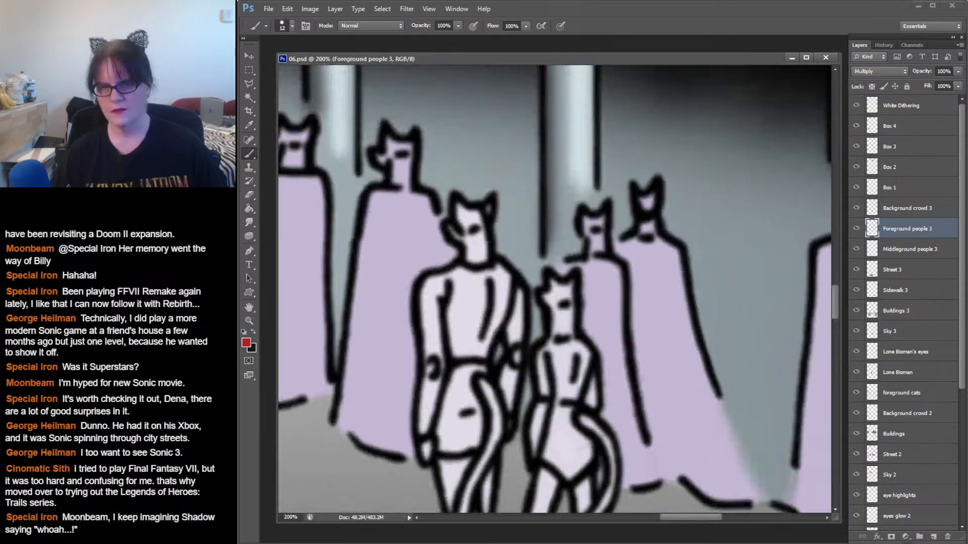
{"action": "left_click", "coordinate": [249, 321]}
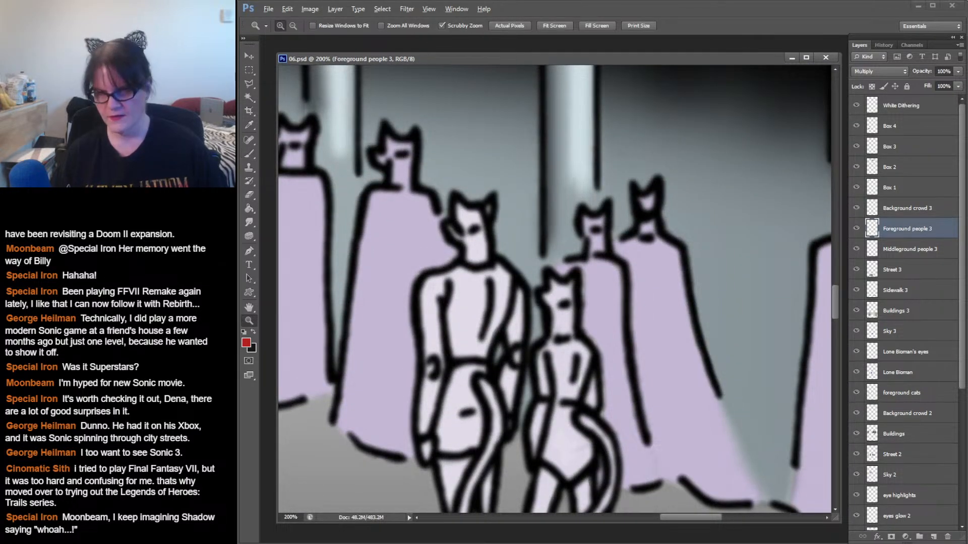
{"action": "left_click", "coordinate": [595, 320]}
{"action": "left_click", "coordinate": [595, 320]}
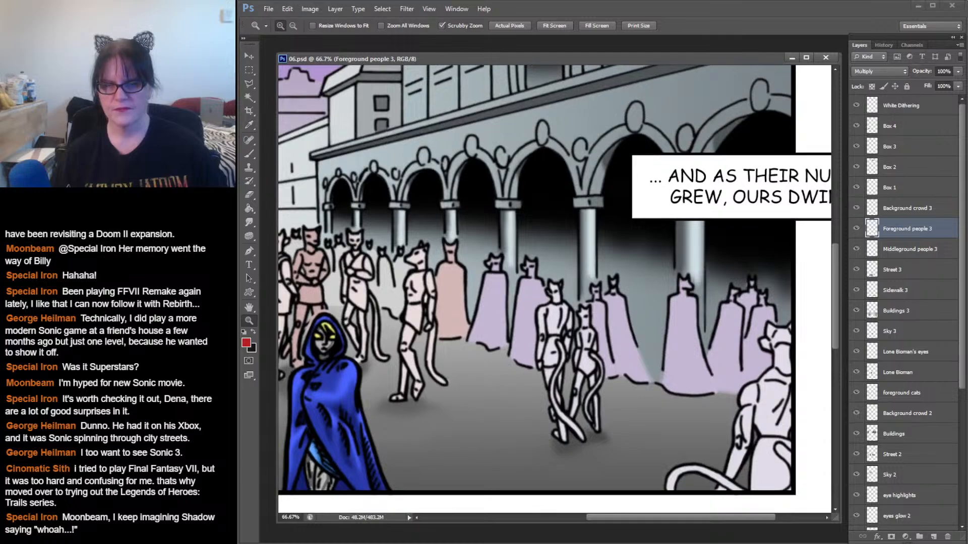
{"action": "scroll", "coordinate": [555, 290], "scroll_direction": "up", "scroll_amount": 10}
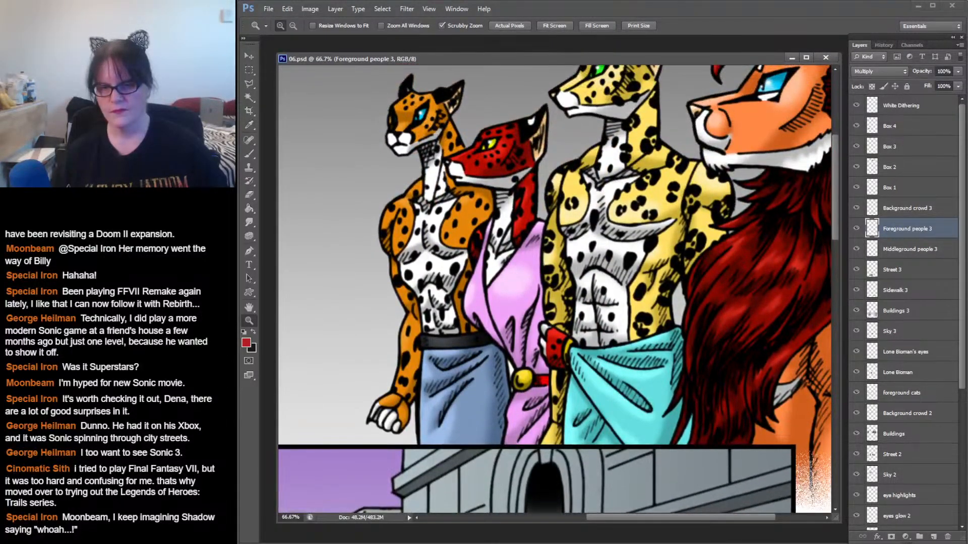
{"action": "scroll", "coordinate": [554, 288], "scroll_direction": "left", "scroll_amount": 10}
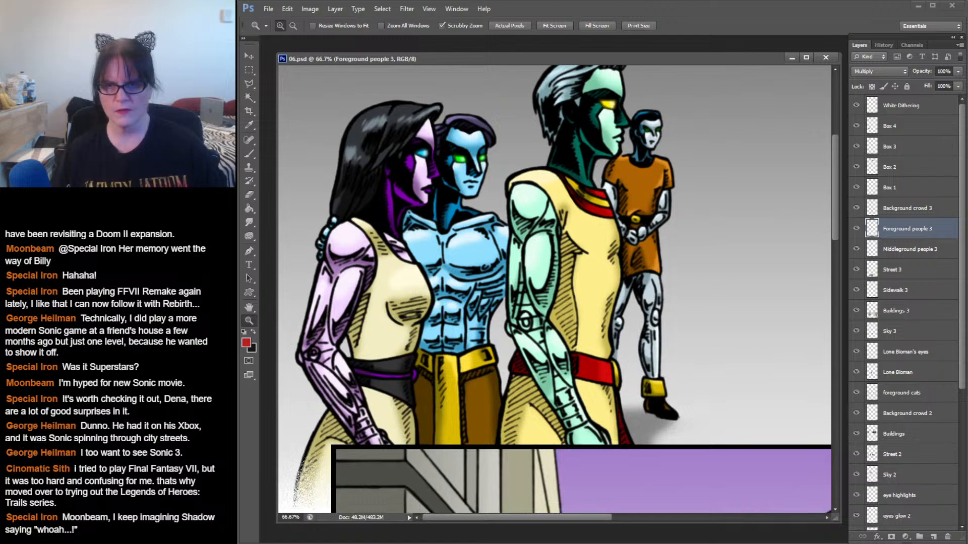
{"action": "scroll", "coordinate": [554, 290], "scroll_direction": "down", "scroll_amount": 15}
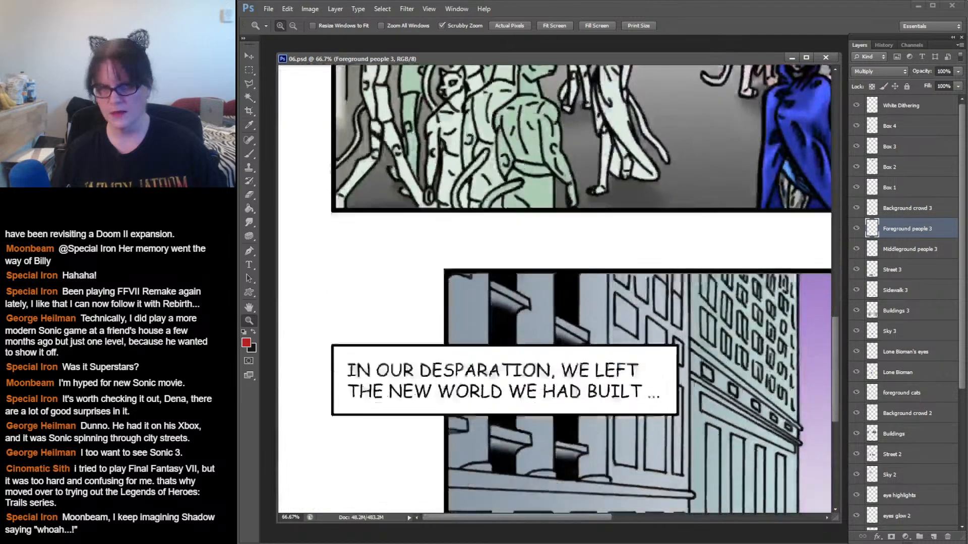
{"action": "scroll", "coordinate": [555, 290], "scroll_direction": "down", "scroll_amount": 1}
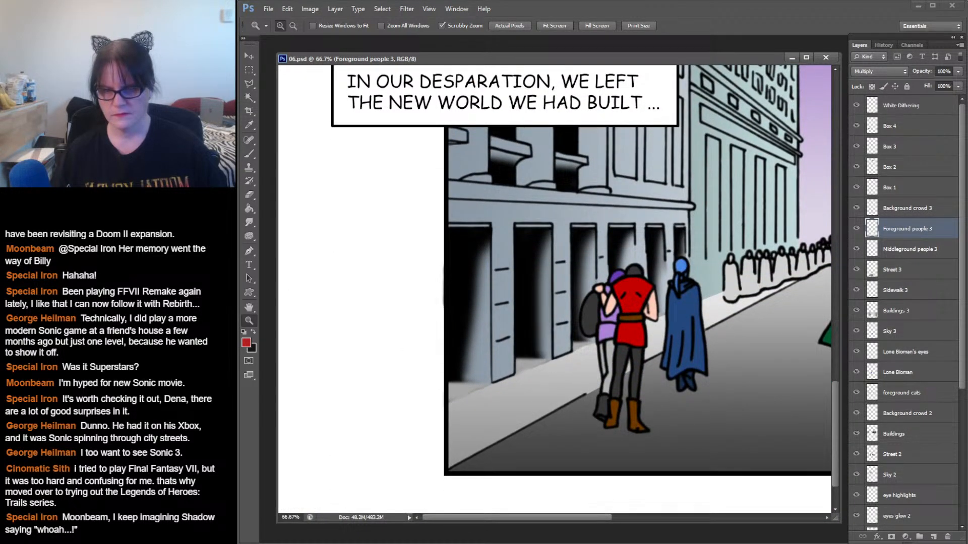
{"action": "scroll", "coordinate": [555, 290], "scroll_direction": "right", "scroll_amount": 10}
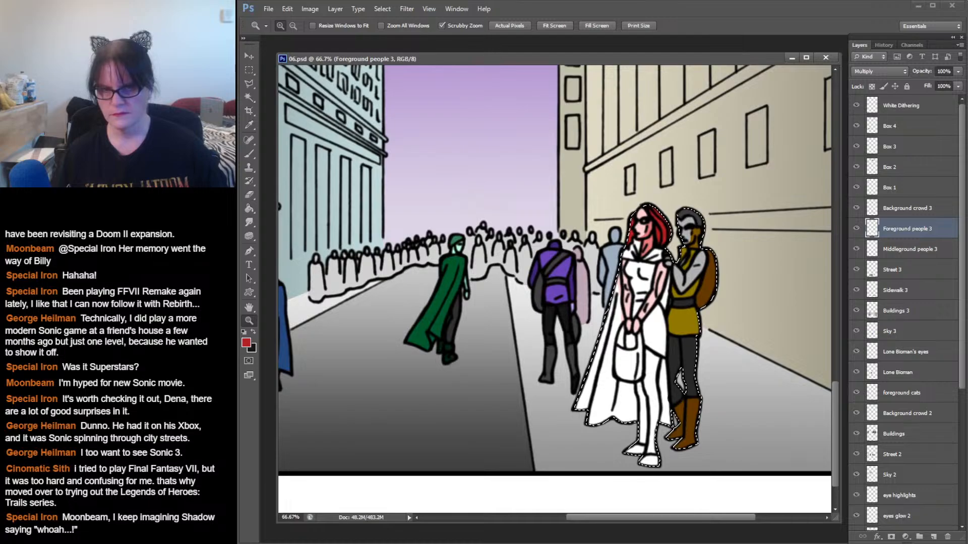
{"action": "left_click", "coordinate": [663, 322]}
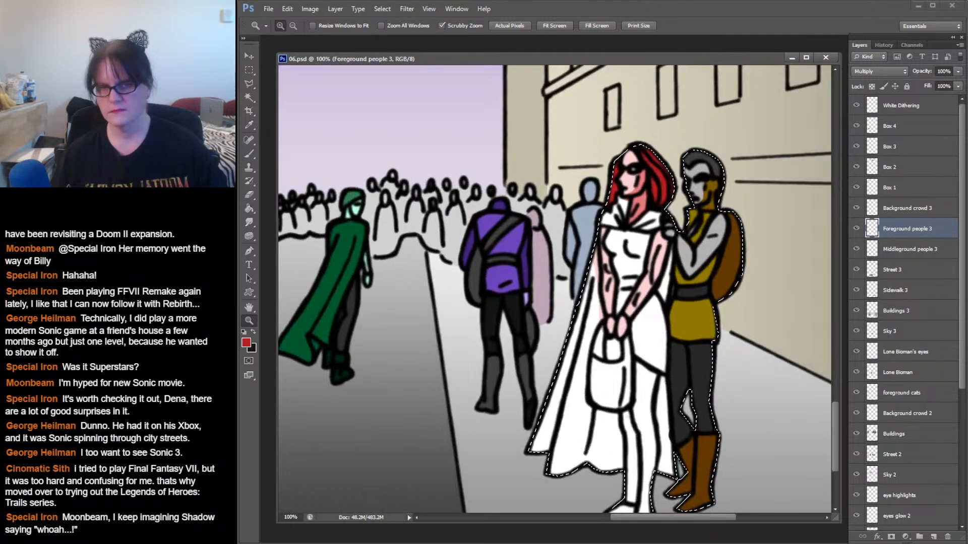
{"action": "left_click", "coordinate": [666, 322]}
{"action": "left_click", "coordinate": [640, 318], "text": "alt"}
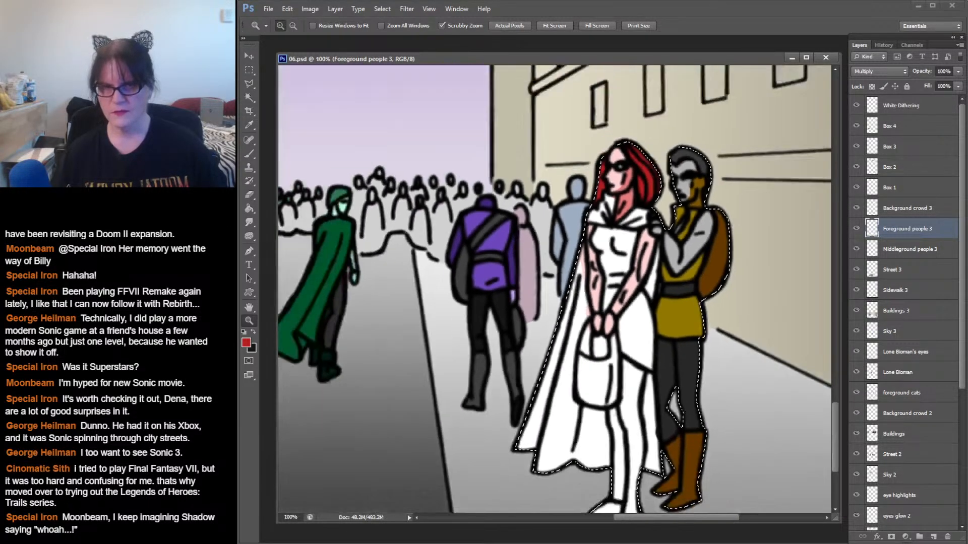
{"action": "scroll", "coordinate": [640, 317], "scroll_direction": "up", "scroll_amount": 3}
{"action": "left_click", "coordinate": [640, 316]}
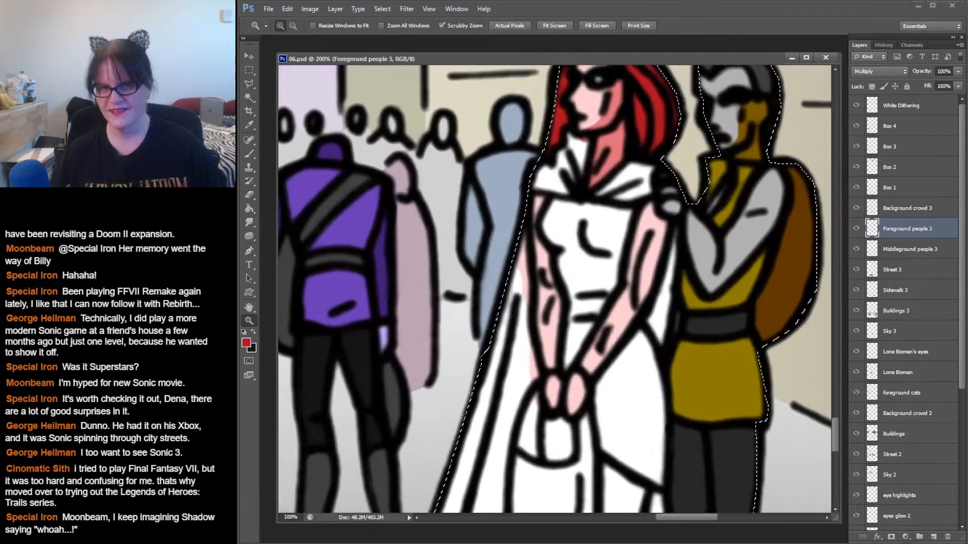
- Set the foreground colour to the pink e7567f for the caped woman's dress
{"action": "left_click_drag", "start_coordinate": [641, 316], "coordinate": [624, 243]}
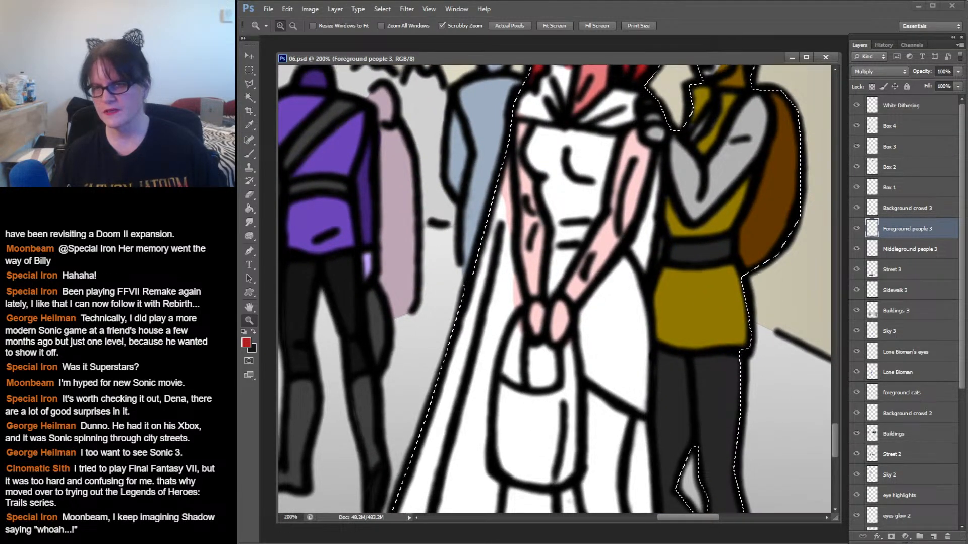
{"action": "left_click", "coordinate": [246, 343]}
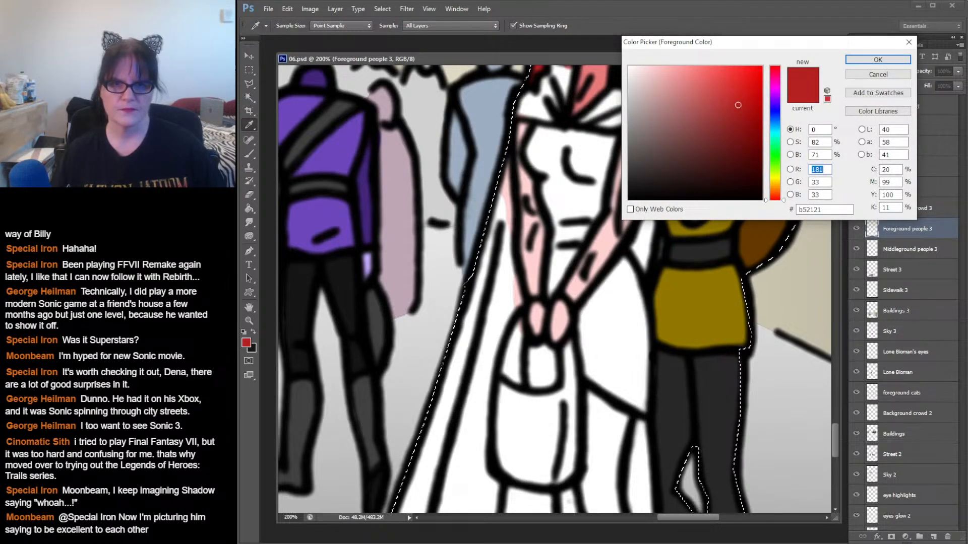
{"action": "mouse_move", "coordinate": [721, 71]}
{"action": "left_mouse_down"}
{"action": "mouse_move", "coordinate": [693, 66]}
{"action": "mouse_move", "coordinate": [717, 66]}
{"action": "left_mouse_up"}
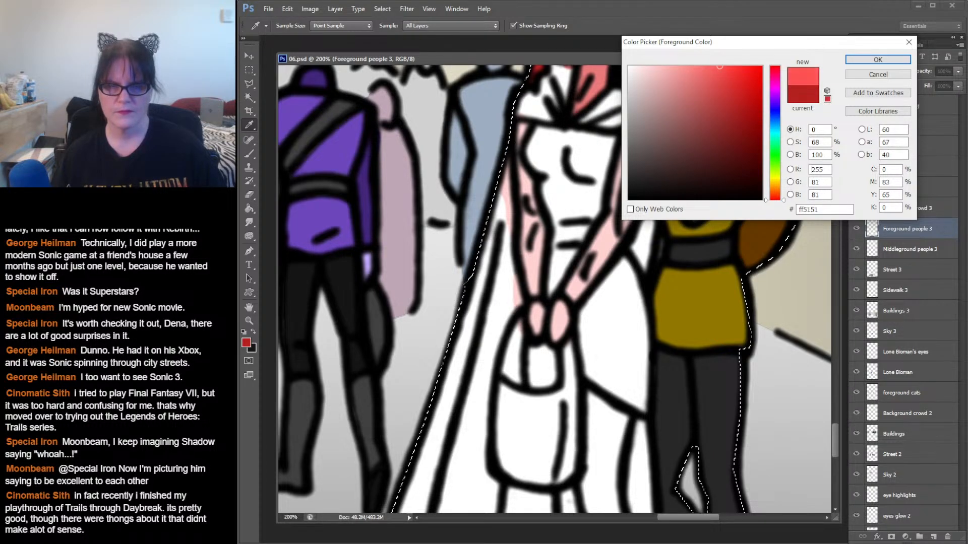
{"action": "left_click_drag", "start_coordinate": [775, 200], "coordinate": [775, 69]}
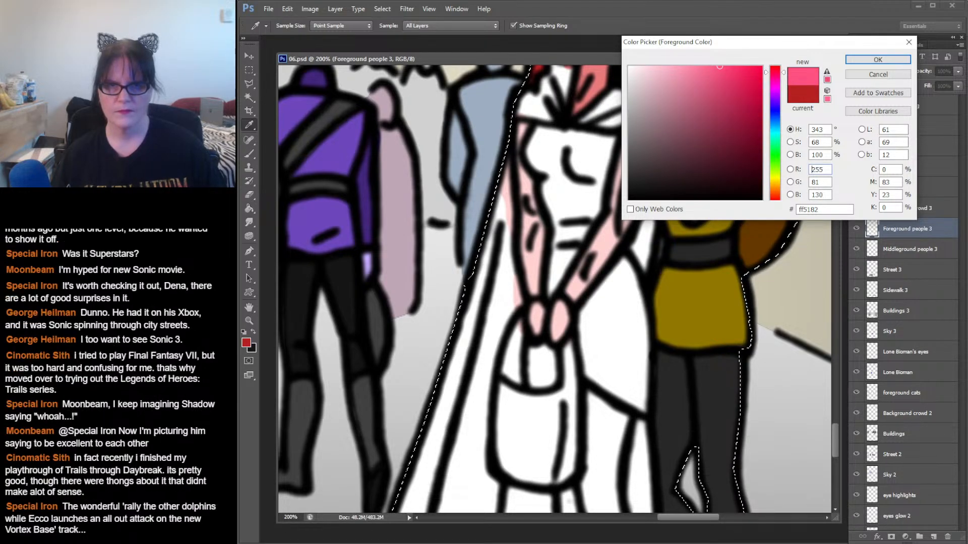
{"action": "left_click_drag", "start_coordinate": [720, 66], "coordinate": [709, 84]}
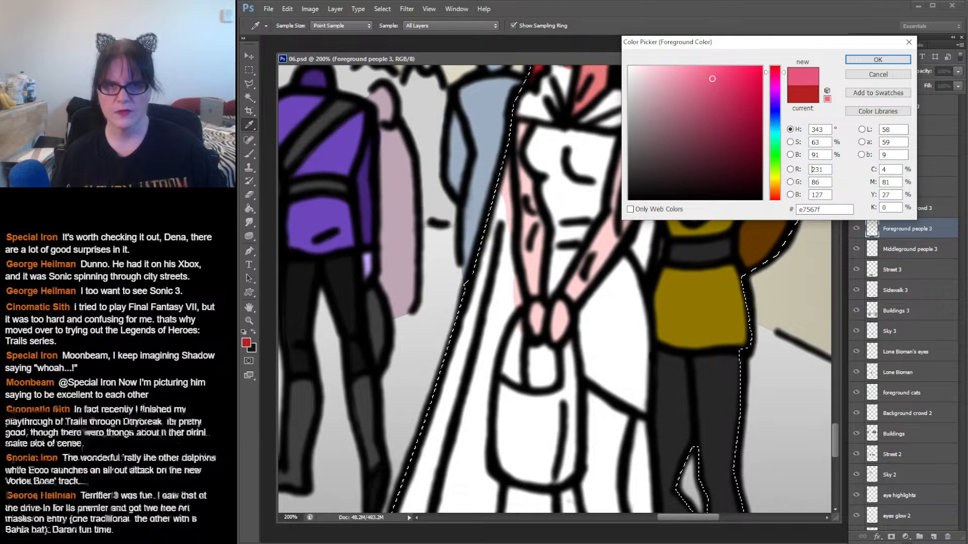
{"action": "left_click", "coordinate": [878, 60]}
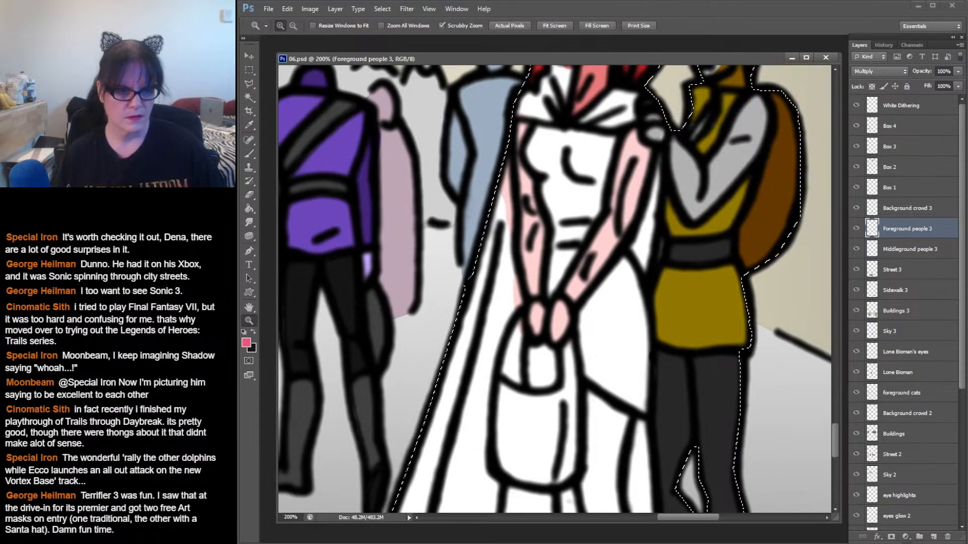
- Paint the dress bodice pink, edging it with the 12 px brush and filling the inside with the 28 px brush
{"action": "left_click", "coordinate": [249, 154]}
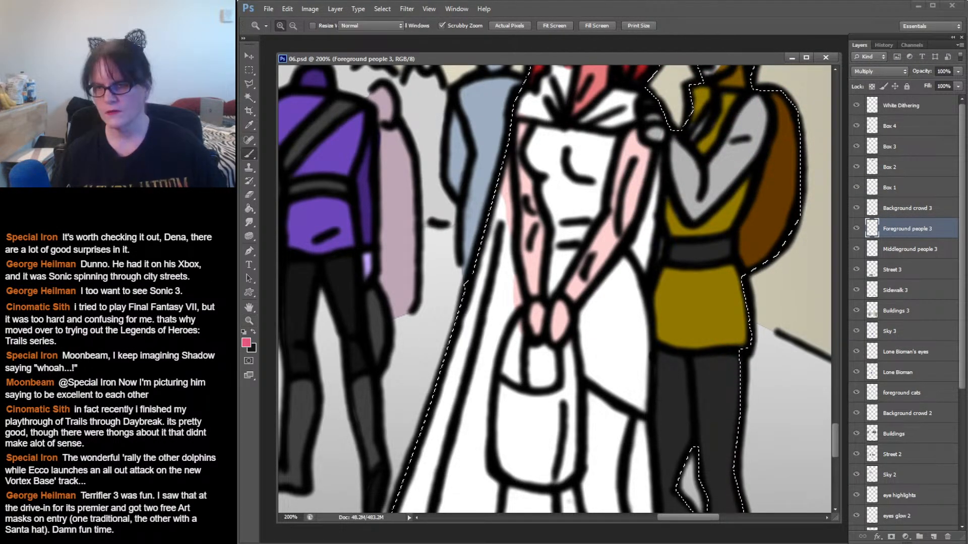
{"action": "mouse_move", "coordinate": [539, 133]}
{"action": "left_mouse_down"}
{"action": "mouse_move", "coordinate": [612, 142]}
{"action": "mouse_move", "coordinate": [596, 201]}
{"action": "mouse_move", "coordinate": [605, 181]}
{"action": "left_mouse_up"}
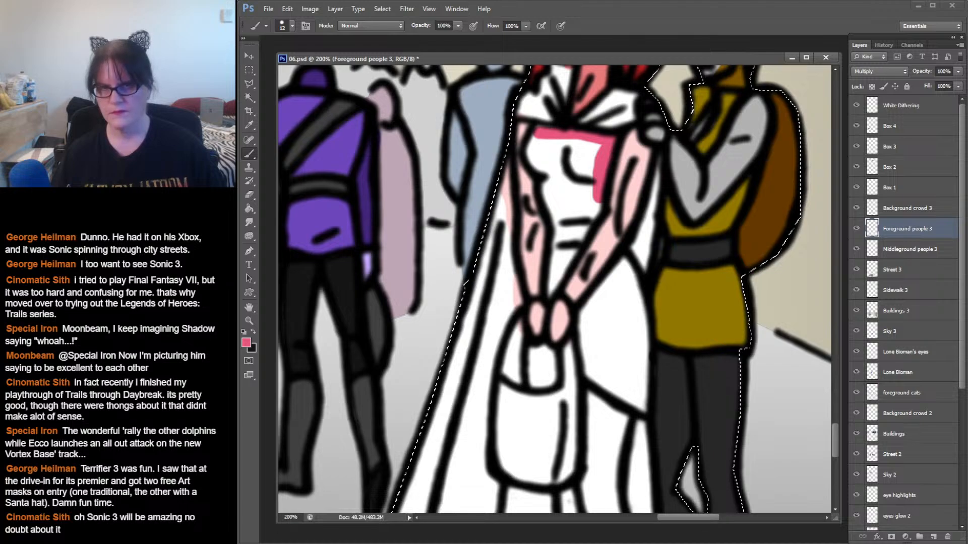
{"action": "mouse_move", "coordinate": [597, 201]}
{"action": "left_mouse_down"}
{"action": "mouse_move", "coordinate": [594, 216]}
{"action": "mouse_move", "coordinate": [552, 221]}
{"action": "mouse_move", "coordinate": [568, 220]}
{"action": "left_mouse_up"}
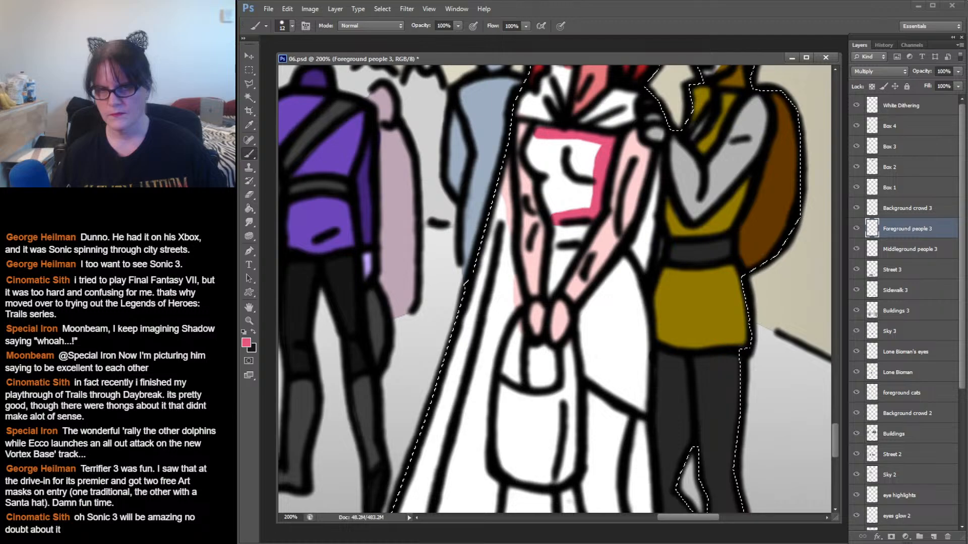
{"action": "left_click", "coordinate": [292, 26]}
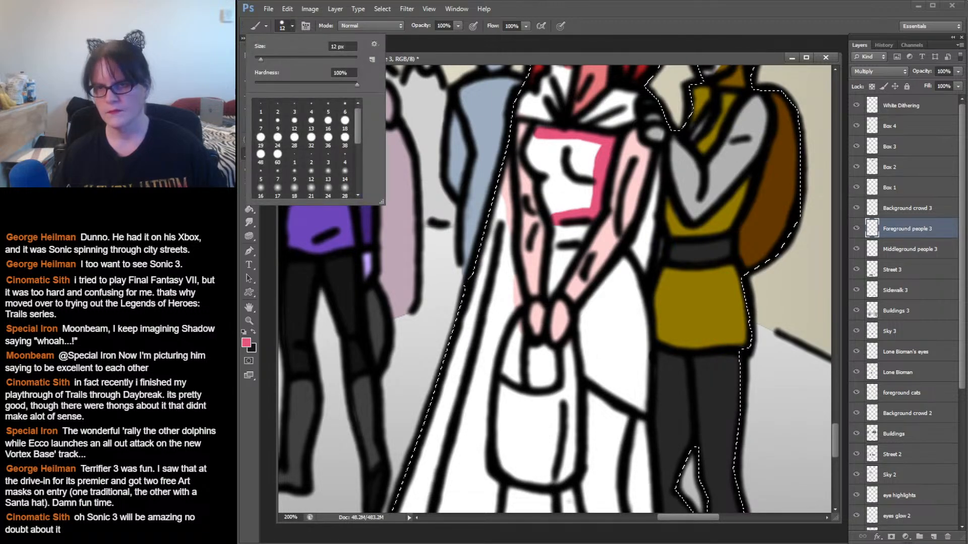
{"action": "left_click", "coordinate": [329, 140]}
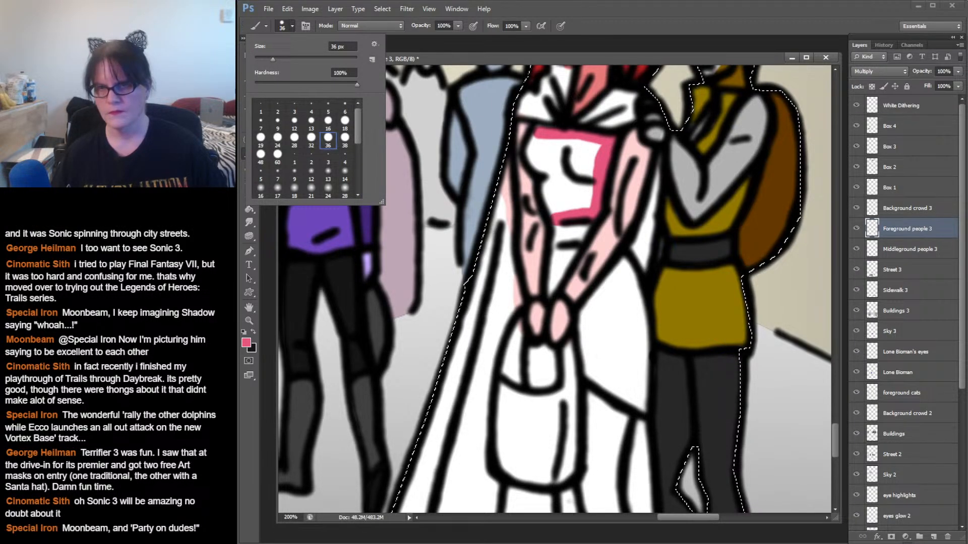
{"action": "left_click", "coordinate": [294, 141]}
{"action": "mouse_move", "coordinate": [544, 138]}
{"action": "left_mouse_down"}
{"action": "mouse_move", "coordinate": [566, 146]}
{"action": "mouse_move", "coordinate": [530, 162]}
{"action": "mouse_move", "coordinate": [561, 155]}
{"action": "mouse_move", "coordinate": [551, 214]}
{"action": "mouse_move", "coordinate": [590, 191]}
{"action": "mouse_move", "coordinate": [575, 186]}
{"action": "mouse_move", "coordinate": [592, 152]}
{"action": "mouse_move", "coordinate": [570, 188]}
{"action": "left_mouse_up"}
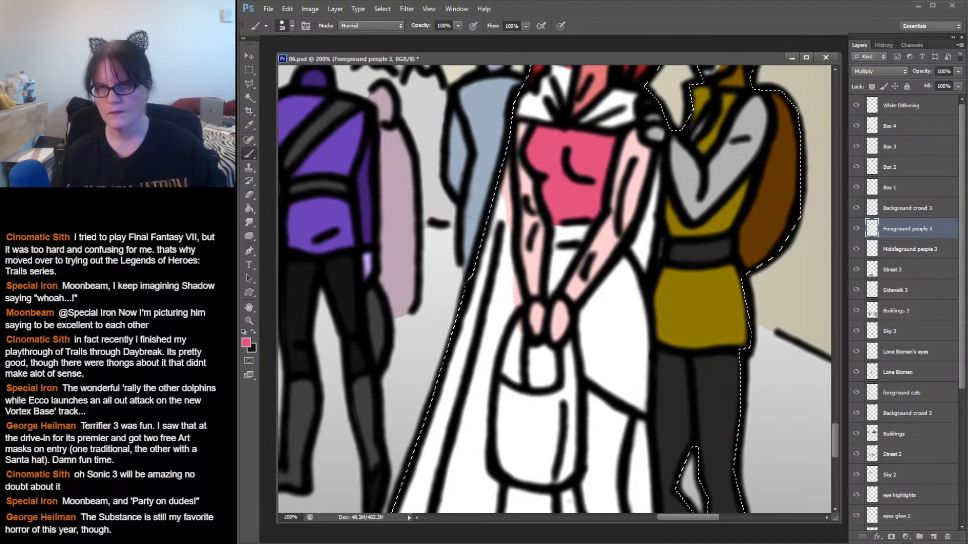
- Paint the part of the dress between her forearms below the belt pink with a 16 px brush
{"action": "left_click", "coordinate": [292, 26]}
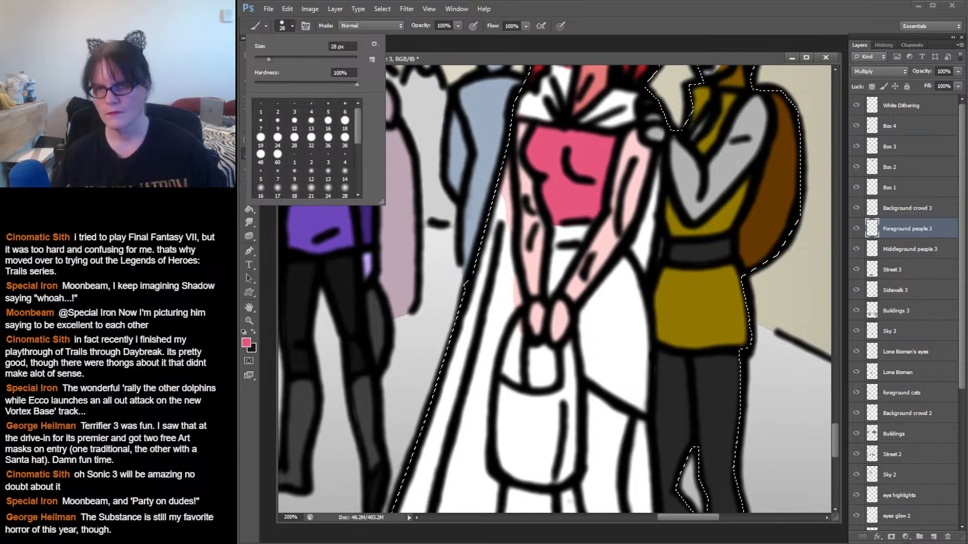
{"action": "left_click", "coordinate": [328, 121]}
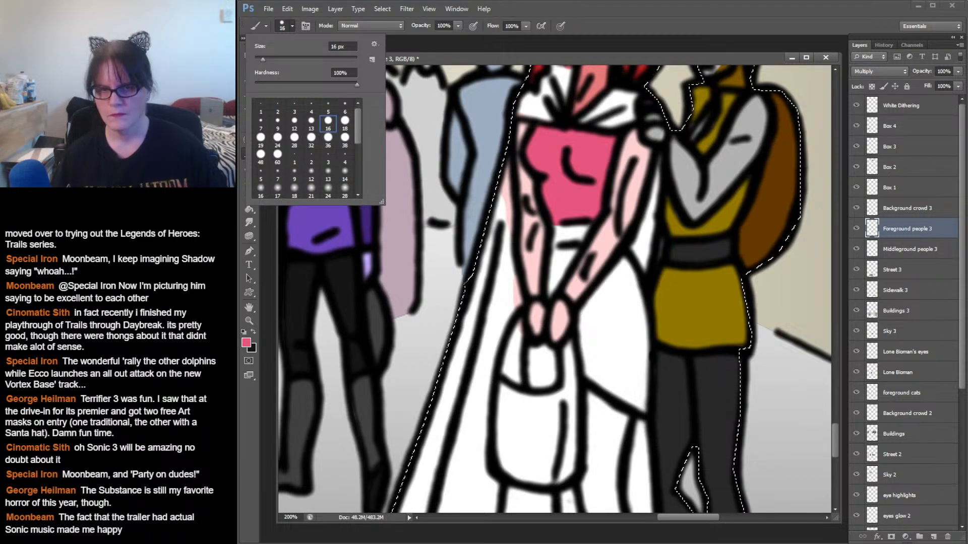
{"action": "left_click", "coordinate": [557, 255]}
{"action": "mouse_move", "coordinate": [557, 254]}
{"action": "left_mouse_down"}
{"action": "mouse_move", "coordinate": [571, 254]}
{"action": "mouse_move", "coordinate": [551, 293]}
{"action": "left_mouse_up"}
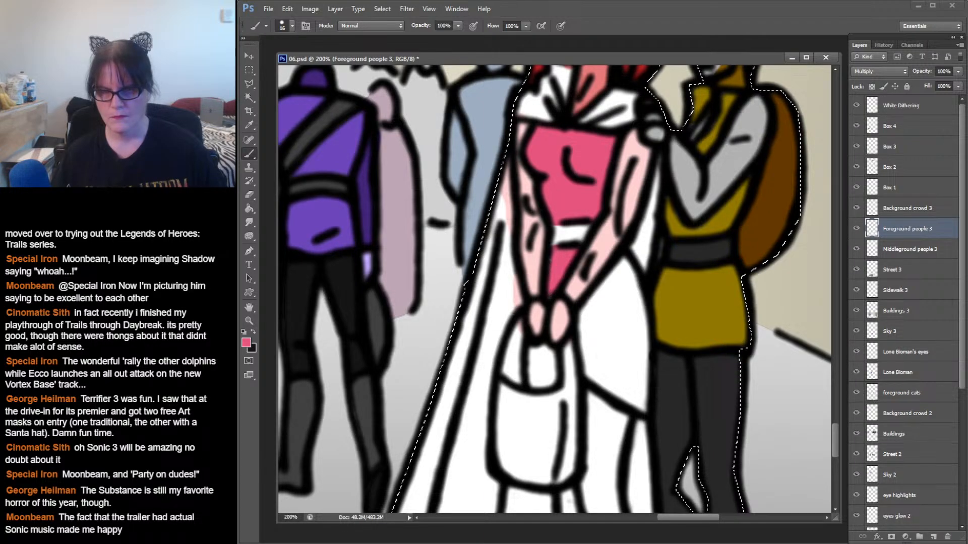
{"action": "mouse_move", "coordinate": [627, 261]}
{"action": "left_mouse_down"}
{"action": "mouse_move", "coordinate": [587, 315]}
{"action": "mouse_move", "coordinate": [585, 338]}
{"action": "mouse_move", "coordinate": [596, 315]}
{"action": "left_mouse_up"}
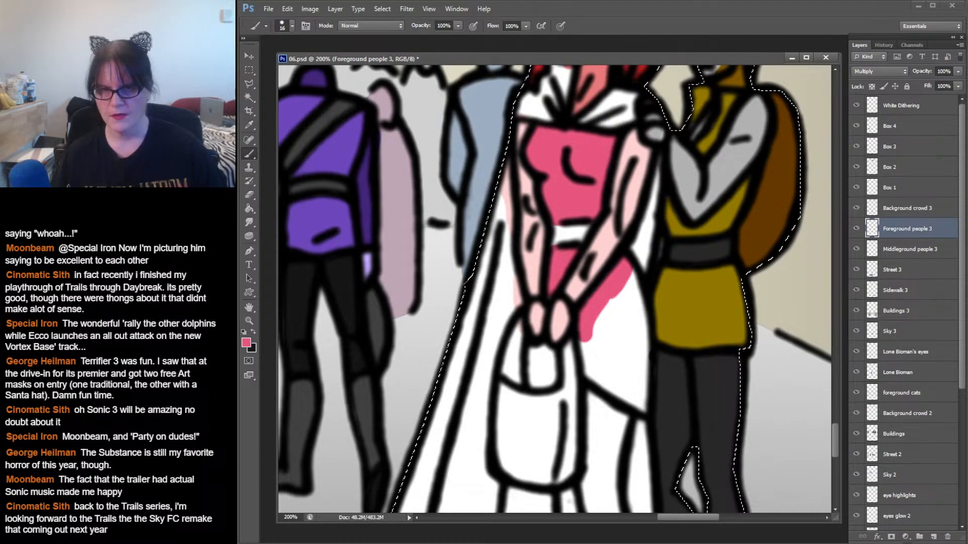
{"action": "mouse_move", "coordinate": [627, 275]}
{"action": "left_mouse_down"}
{"action": "mouse_move", "coordinate": [642, 327]}
{"action": "mouse_move", "coordinate": [643, 413]}
{"action": "left_mouse_up"}
{"action": "key", "text": "ctrl+z"}
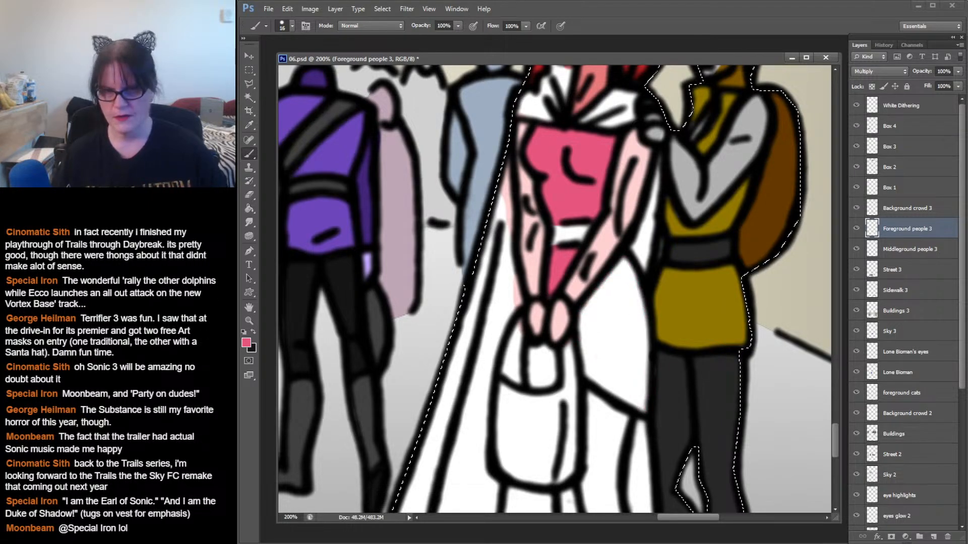
{"action": "left_click_drag", "start_coordinate": [620, 258], "coordinate": [642, 300]}
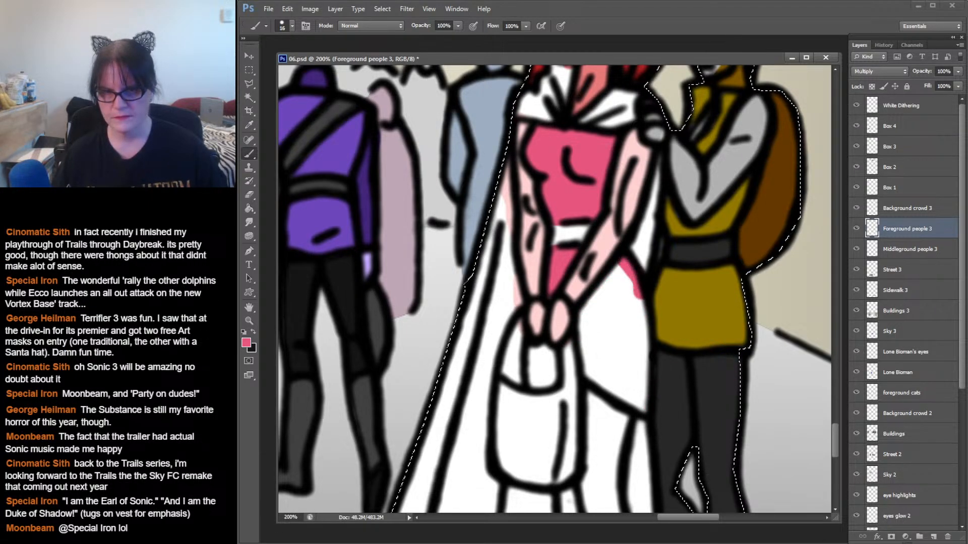
{"action": "key", "text": "ctrl+z"}
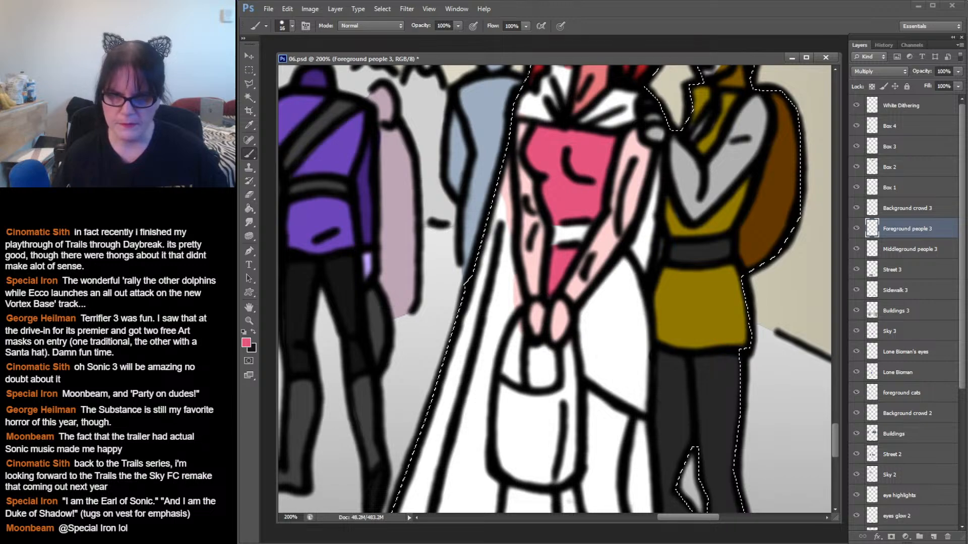
- Fill the skirt beside her hands and bag with pink, down to its slanted hem
{"action": "mouse_move", "coordinate": [621, 258]}
{"action": "left_mouse_down"}
{"action": "mouse_move", "coordinate": [641, 325]}
{"action": "mouse_move", "coordinate": [646, 413]}
{"action": "mouse_move", "coordinate": [589, 367]}
{"action": "mouse_move", "coordinate": [585, 306]}
{"action": "mouse_move", "coordinate": [625, 266]}
{"action": "mouse_move", "coordinate": [631, 394]}
{"action": "mouse_move", "coordinate": [608, 298]}
{"action": "mouse_move", "coordinate": [610, 378]}
{"action": "mouse_move", "coordinate": [598, 309]}
{"action": "left_mouse_up"}
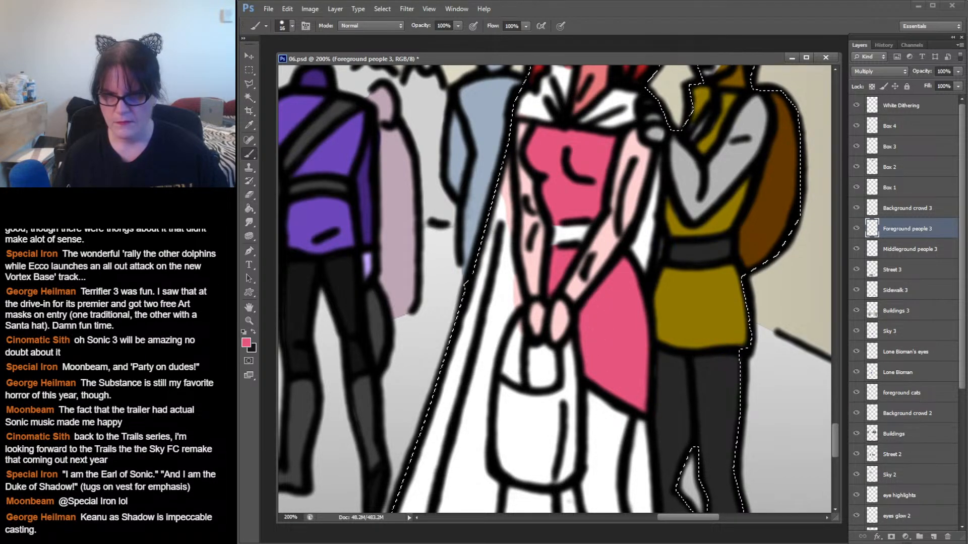
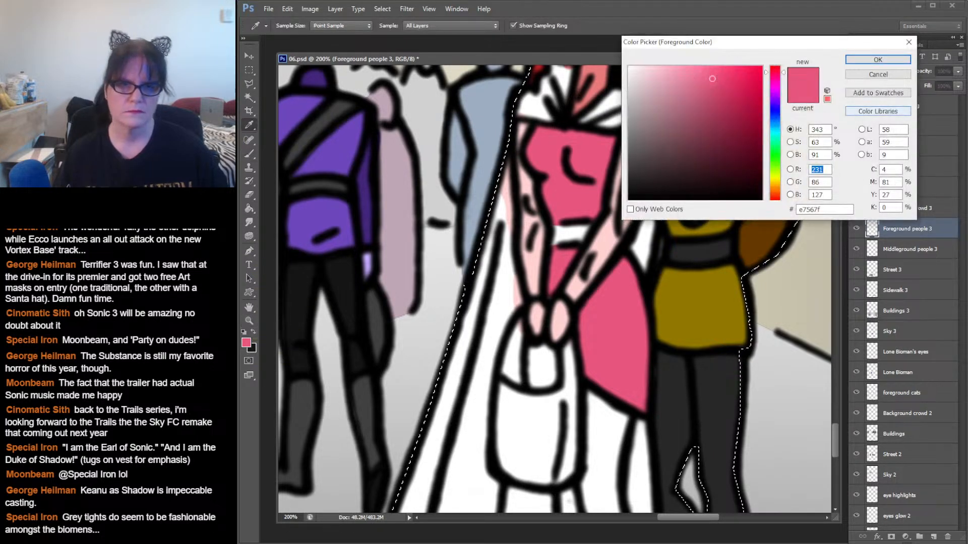
- Set the foreground colour to the crimson b00046 and paint the belt of the dress with it
{"action": "left_click", "coordinate": [761, 107]}
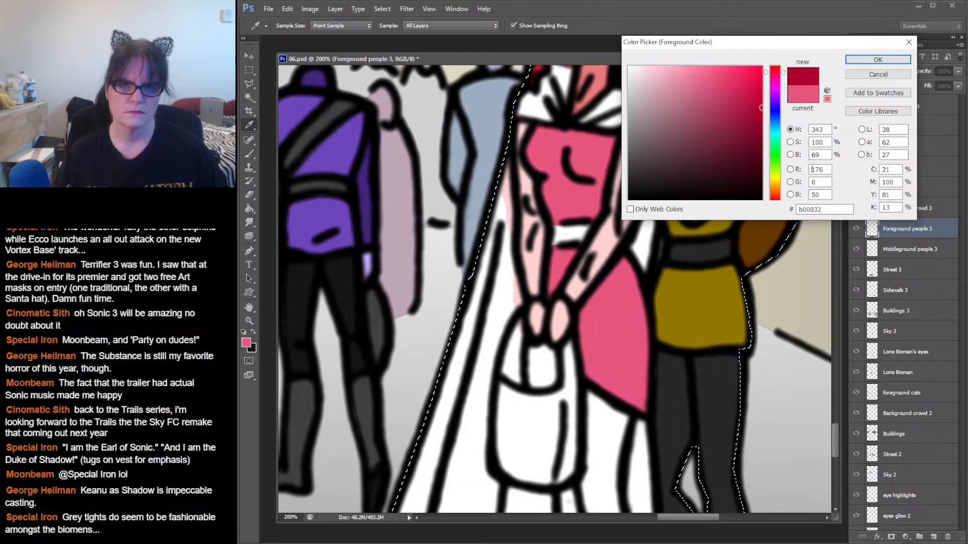
{"action": "left_click_drag", "start_coordinate": [775, 76], "coordinate": [774, 77]}
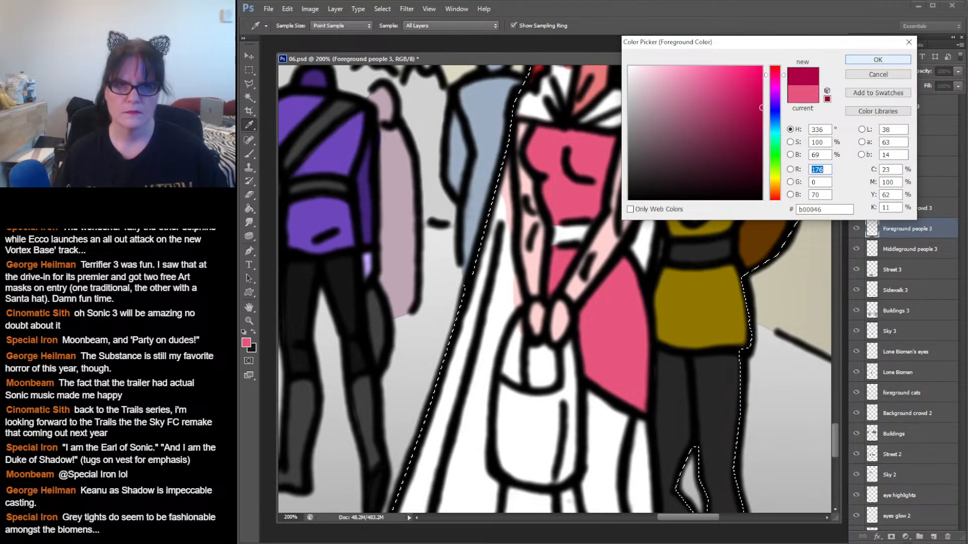
{"action": "left_click", "coordinate": [877, 59]}
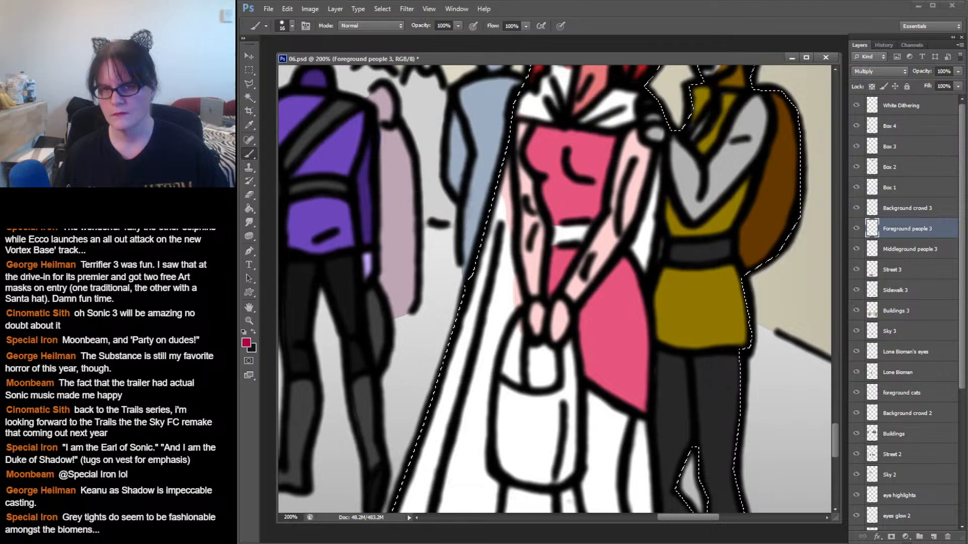
{"action": "mouse_move", "coordinate": [552, 232]}
{"action": "left_mouse_down"}
{"action": "mouse_move", "coordinate": [590, 231]}
{"action": "mouse_move", "coordinate": [577, 239]}
{"action": "left_mouse_up"}
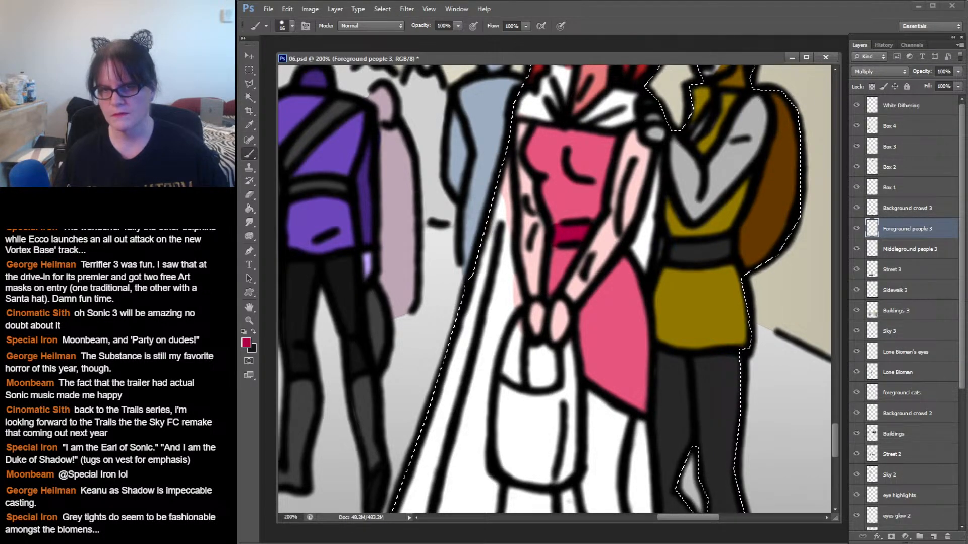
- Fill the cape's collar around the woman's neck and shoulders with crimson
{"action": "scroll", "coordinate": [454, 323], "scroll_direction": "down", "scroll_amount": 5}
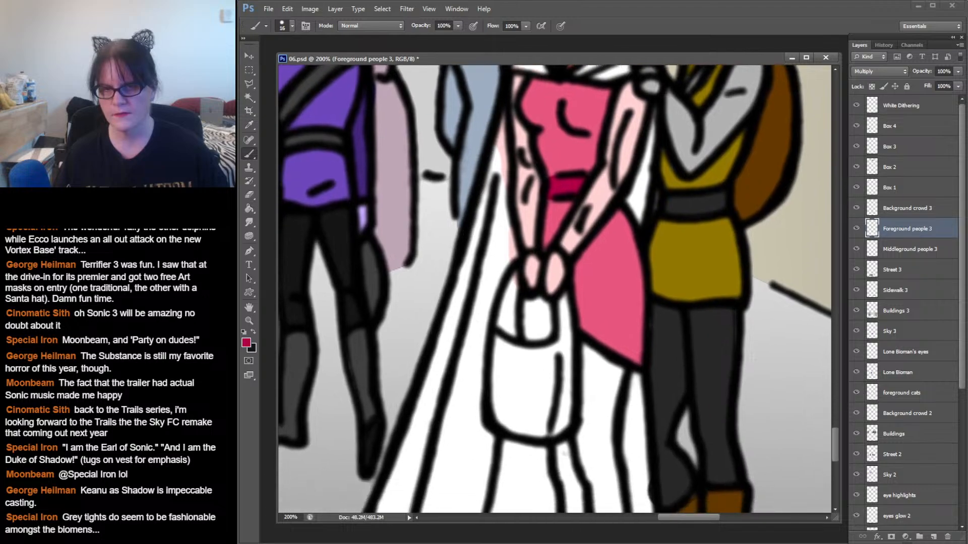
{"action": "scroll", "coordinate": [554, 290], "scroll_direction": "up", "scroll_amount": 5}
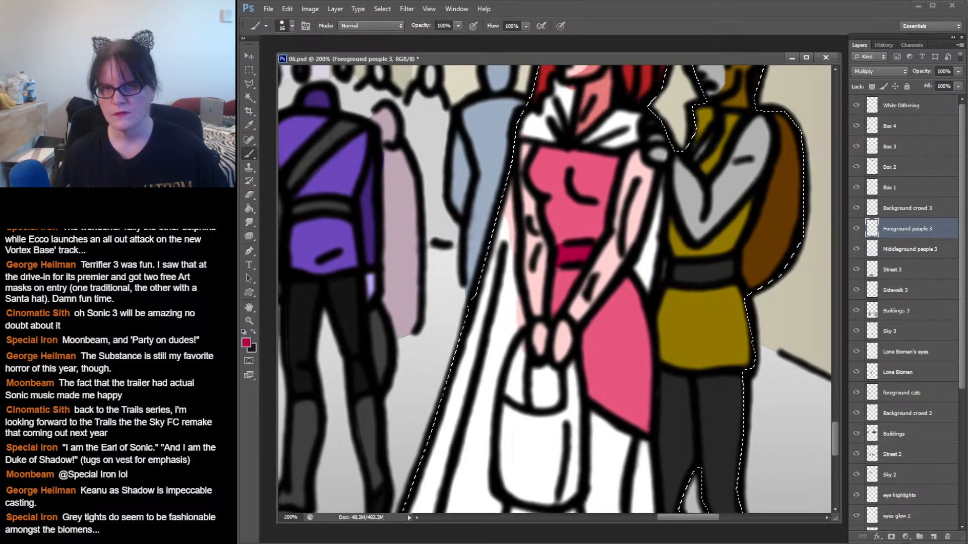
{"action": "mouse_move", "coordinate": [584, 142]}
{"action": "left_mouse_down"}
{"action": "mouse_move", "coordinate": [624, 117]}
{"action": "mouse_move", "coordinate": [616, 135]}
{"action": "left_mouse_up"}
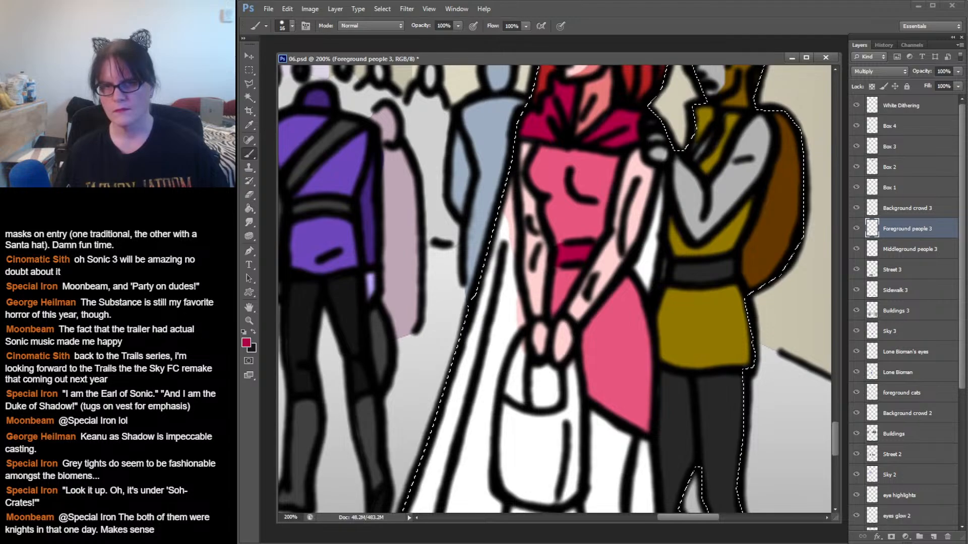
- Paint the upper part of the cape beside the woman's arm crimson, on both sides of its fold line
{"action": "scroll", "coordinate": [554, 287], "scroll_direction": "down", "scroll_amount": 4}
{"action": "left_click_drag", "start_coordinate": [560, 313], "coordinate": [554, 275]}
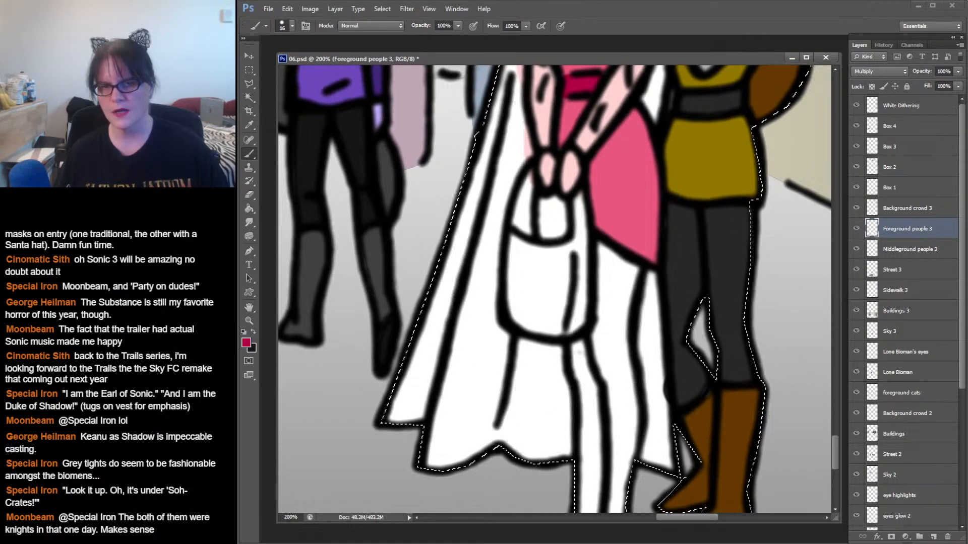
{"action": "scroll", "coordinate": [554, 288], "scroll_direction": "up", "scroll_amount": 5}
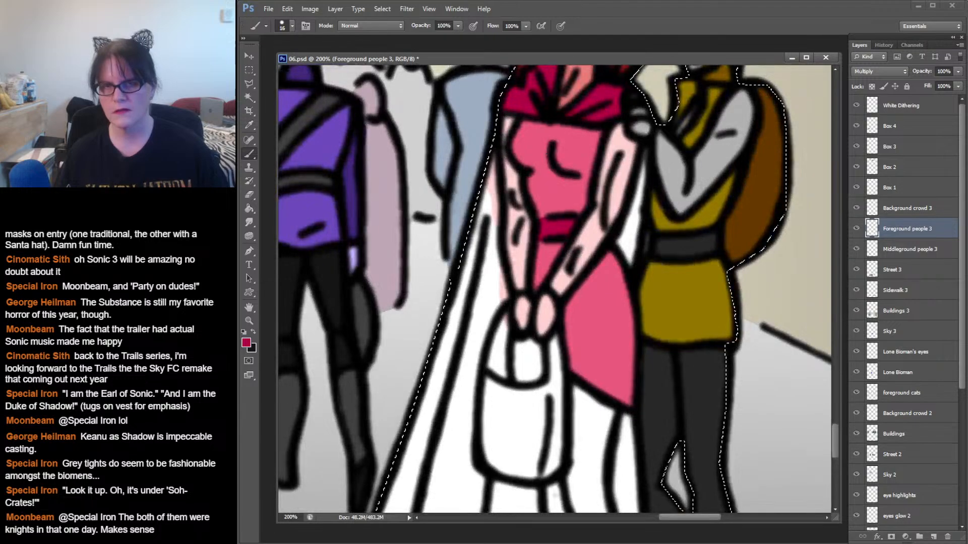
{"action": "scroll", "coordinate": [554, 288], "scroll_direction": "down", "scroll_amount": 1}
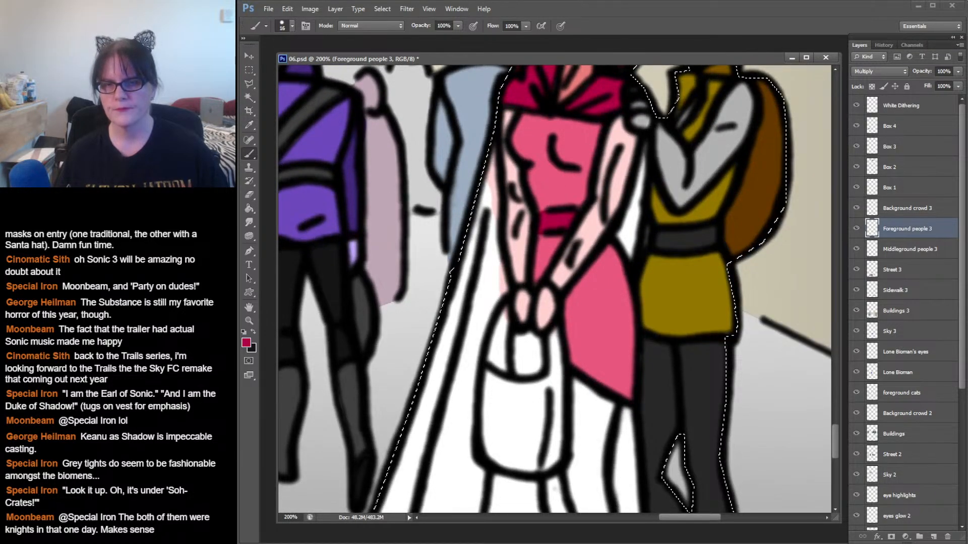
{"action": "left_click_drag", "start_coordinate": [547, 333], "coordinate": [545, 284]}
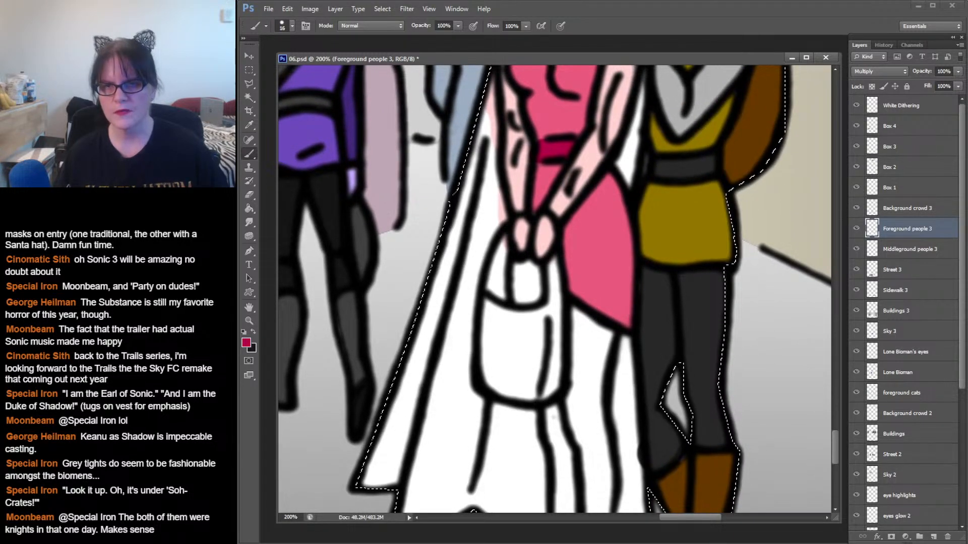
{"action": "mouse_move", "coordinate": [486, 119]}
{"action": "left_mouse_down"}
{"action": "mouse_move", "coordinate": [502, 218]}
{"action": "mouse_move", "coordinate": [475, 275]}
{"action": "left_mouse_up"}
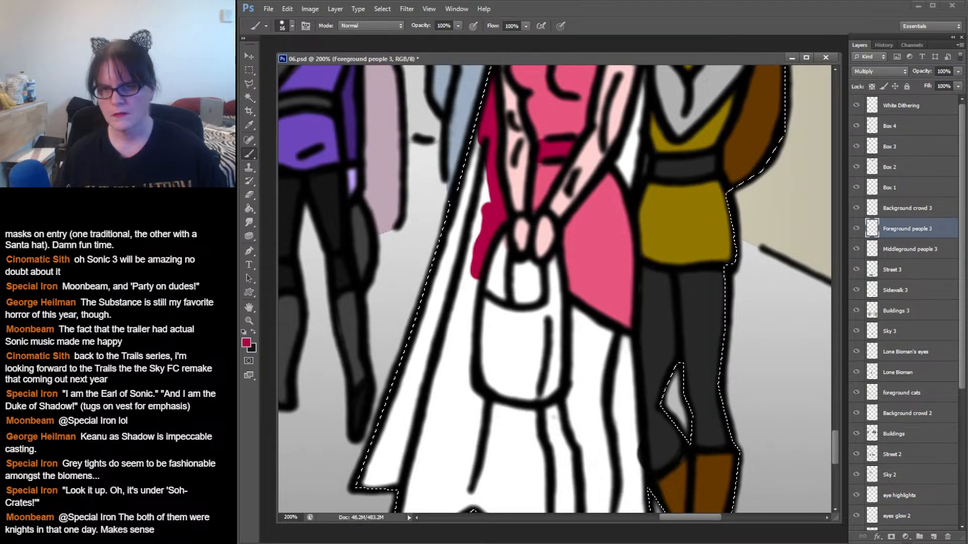
{"action": "left_click_drag", "start_coordinate": [477, 146], "coordinate": [472, 164]}
{"action": "mouse_move", "coordinate": [479, 211]}
{"action": "left_mouse_down"}
{"action": "mouse_move", "coordinate": [477, 240]}
{"action": "mouse_move", "coordinate": [481, 224]}
{"action": "left_mouse_up"}
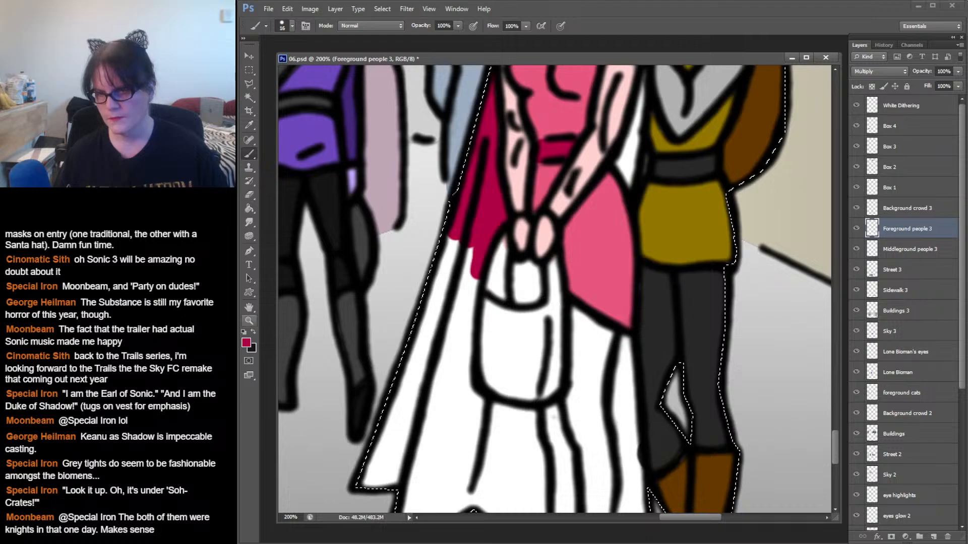
- Check the figure against the whole panel and extend the cape's crimson further down beside the bag with the 16 px brush
{"action": "key", "text": "z"}
{"action": "key", "text": "ctrl+d"}
{"action": "left_click", "coordinate": [626, 273], "text": "alt"}
{"action": "left_click", "coordinate": [627, 272], "text": "alt"}
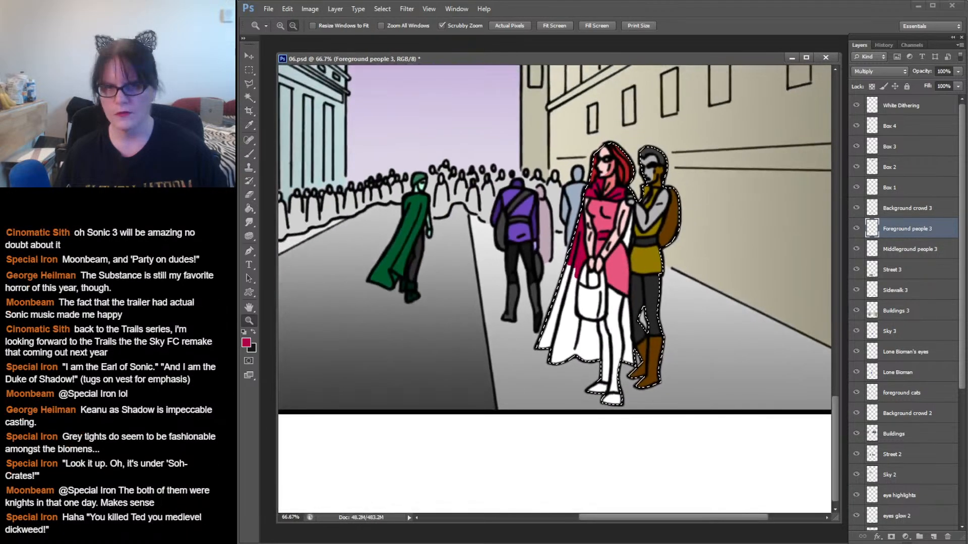
{"action": "left_click", "coordinate": [626, 272], "text": "alt"}
{"action": "left_click", "coordinate": [626, 272], "text": "alt"}
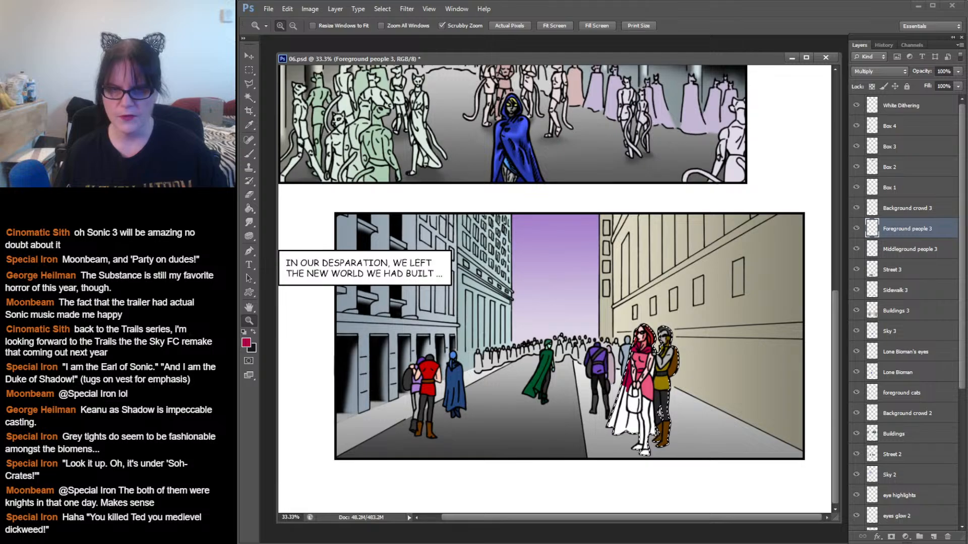
{"action": "left_click", "coordinate": [634, 404]}
{"action": "left_click", "coordinate": [634, 404]}
{"action": "left_click", "coordinate": [635, 403]}
{"action": "left_click", "coordinate": [635, 403]}
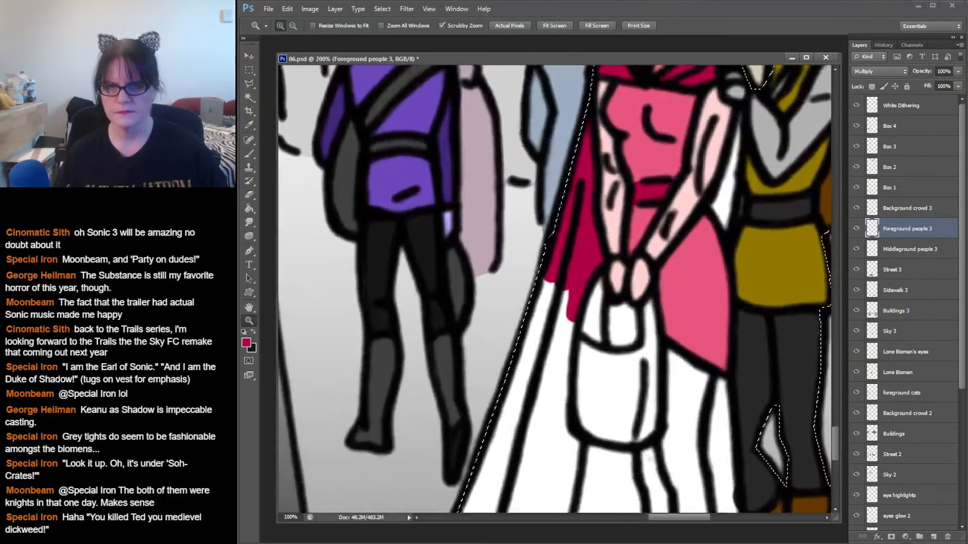
{"action": "left_click_drag", "start_coordinate": [635, 403], "coordinate": [563, 258]}
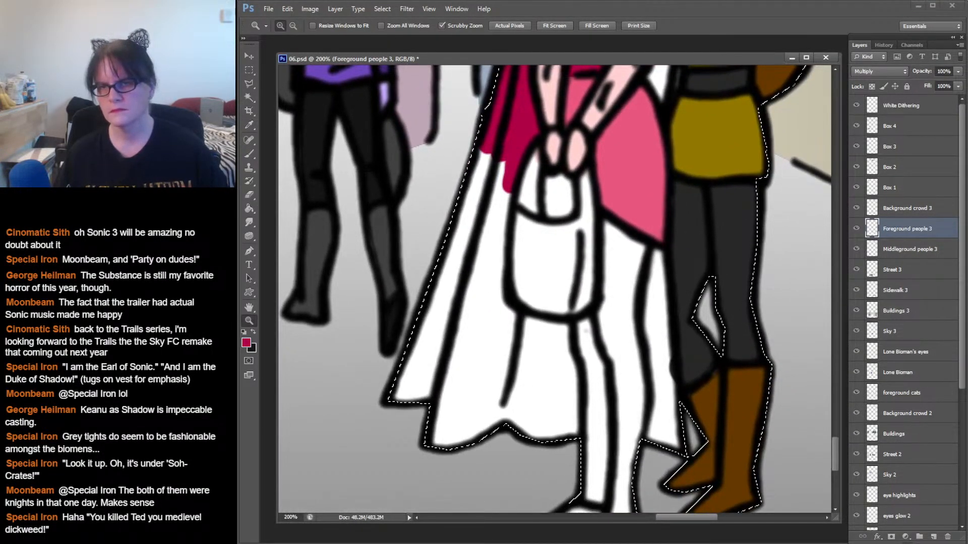
{"action": "key", "text": "b"}
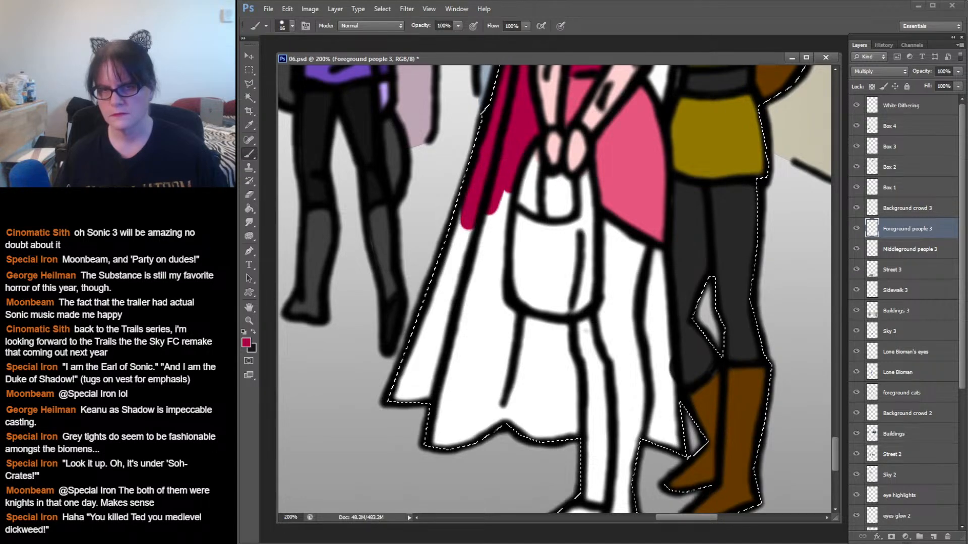
{"action": "mouse_move", "coordinate": [510, 194]}
{"action": "left_mouse_down"}
{"action": "mouse_move", "coordinate": [510, 216]}
{"action": "mouse_move", "coordinate": [497, 229]}
{"action": "left_mouse_up"}
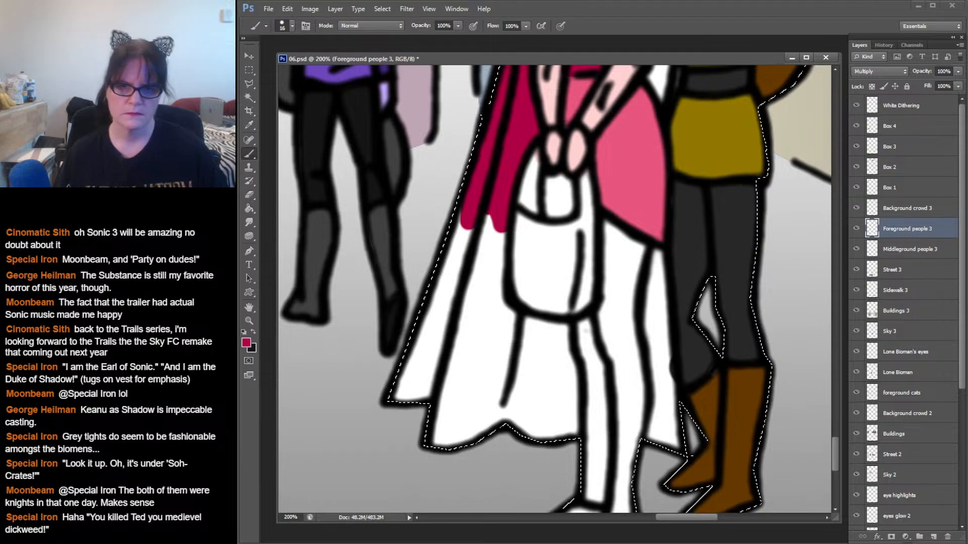
- Fill the gap inside the bag's handle with the pink sampled from the skirt
{"action": "mouse_move", "coordinate": [552, 177]}
{"action": "left_mouse_down"}
{"action": "mouse_move", "coordinate": [554, 217]}
{"action": "mouse_move", "coordinate": [572, 200]}
{"action": "mouse_move", "coordinate": [559, 177]}
{"action": "mouse_move", "coordinate": [562, 198]}
{"action": "left_mouse_up"}
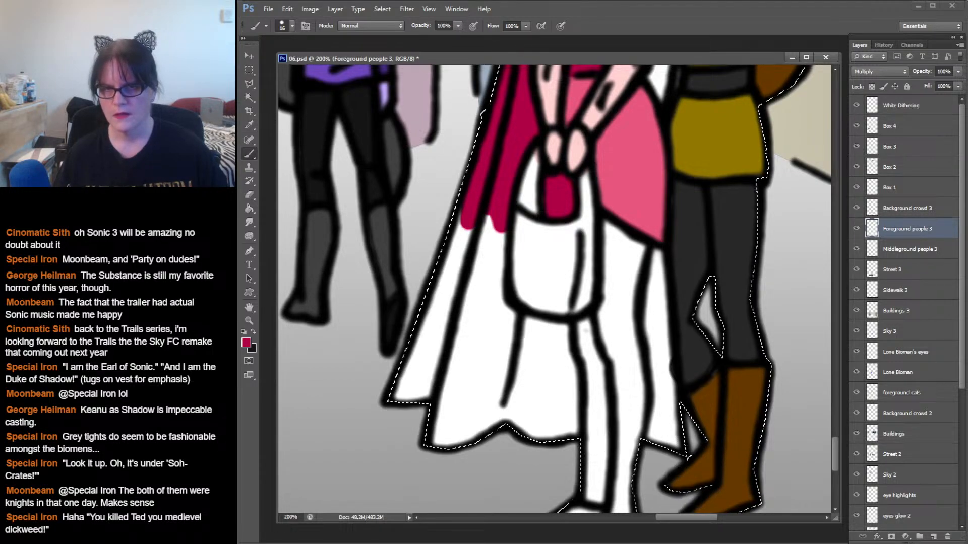
{"action": "left_click_drag", "start_coordinate": [586, 331], "coordinate": [575, 401]}
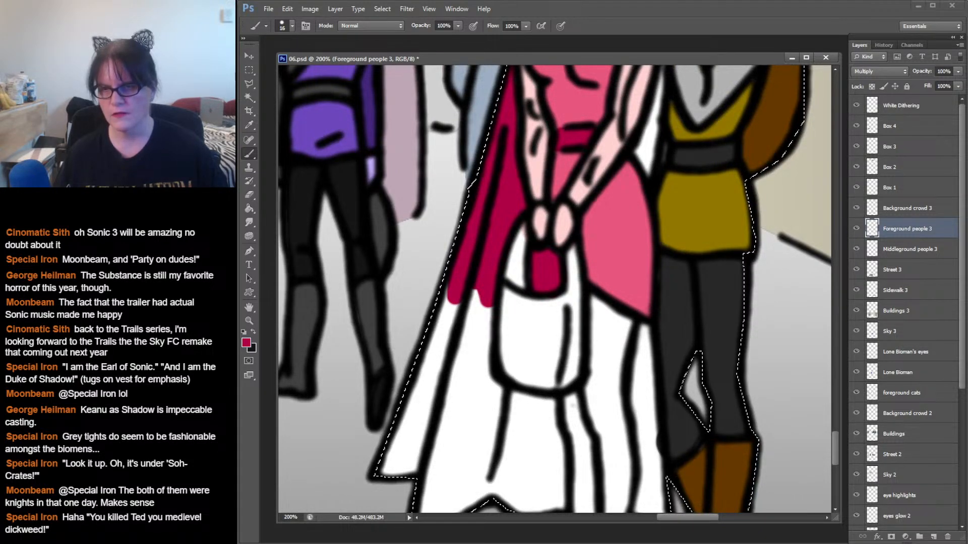
{"action": "key", "text": "x"}
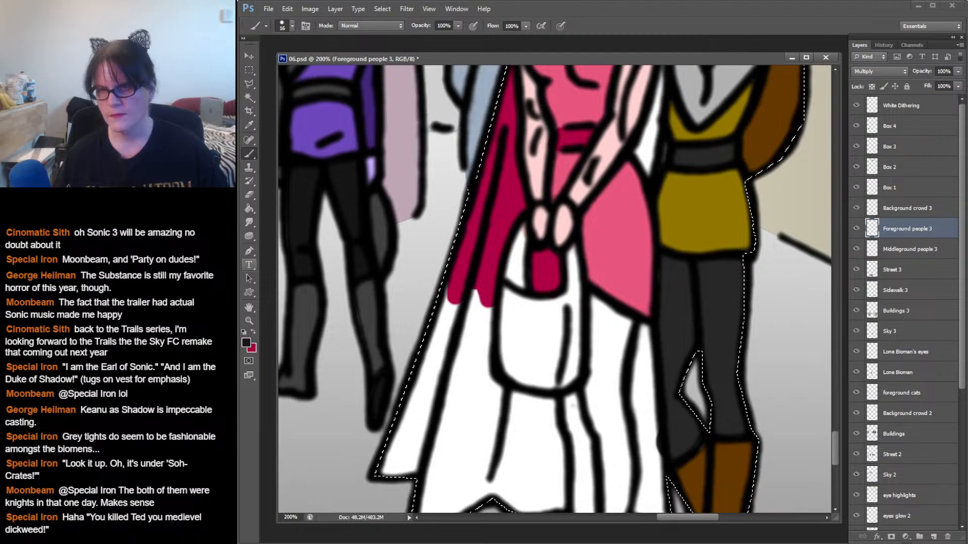
{"action": "key", "text": "i"}
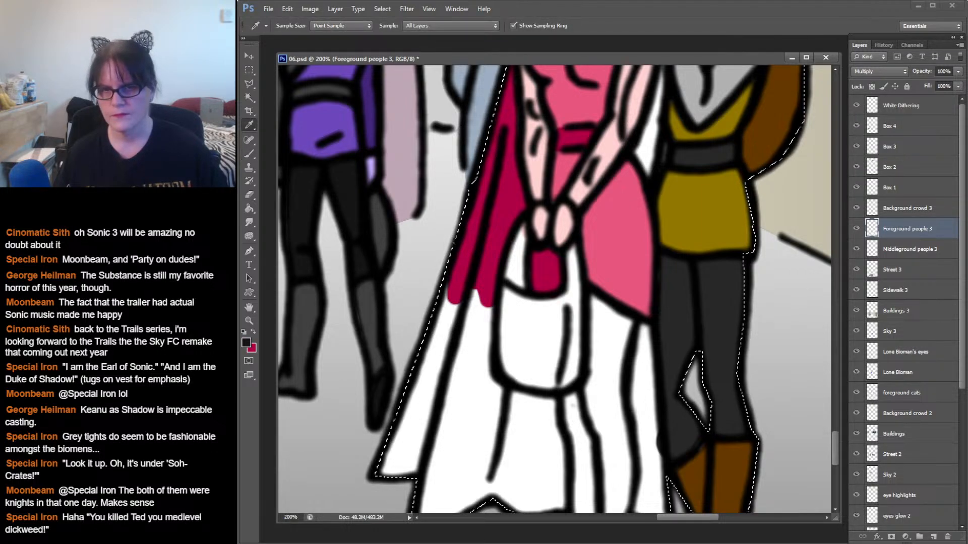
{"action": "left_click", "coordinate": [607, 232]}
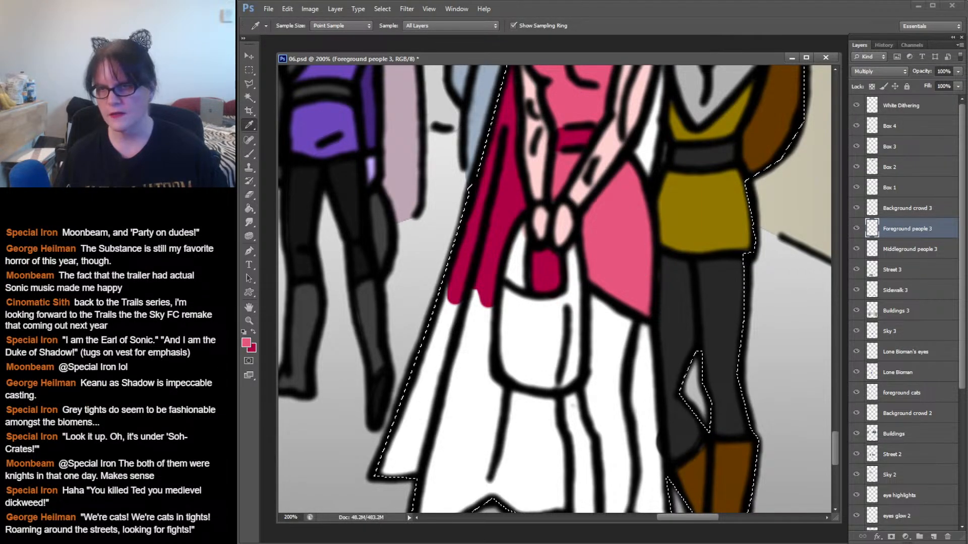
{"action": "left_click", "coordinate": [249, 153]}
{"action": "mouse_move", "coordinate": [536, 252]}
{"action": "left_mouse_down"}
{"action": "mouse_move", "coordinate": [538, 286]}
{"action": "mouse_move", "coordinate": [550, 286]}
{"action": "mouse_move", "coordinate": [548, 255]}
{"action": "left_mouse_up"}
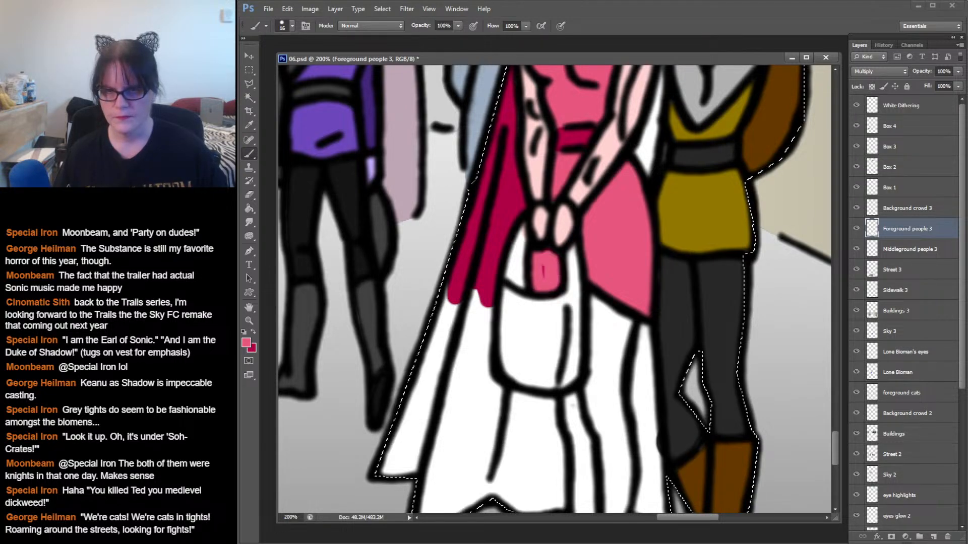
- Switch back to crimson, edge the lower cape along the bag, leg, hem and outer side, and fill the area beside the bag
{"action": "scroll", "coordinate": [555, 287], "scroll_direction": "down", "scroll_amount": 5}
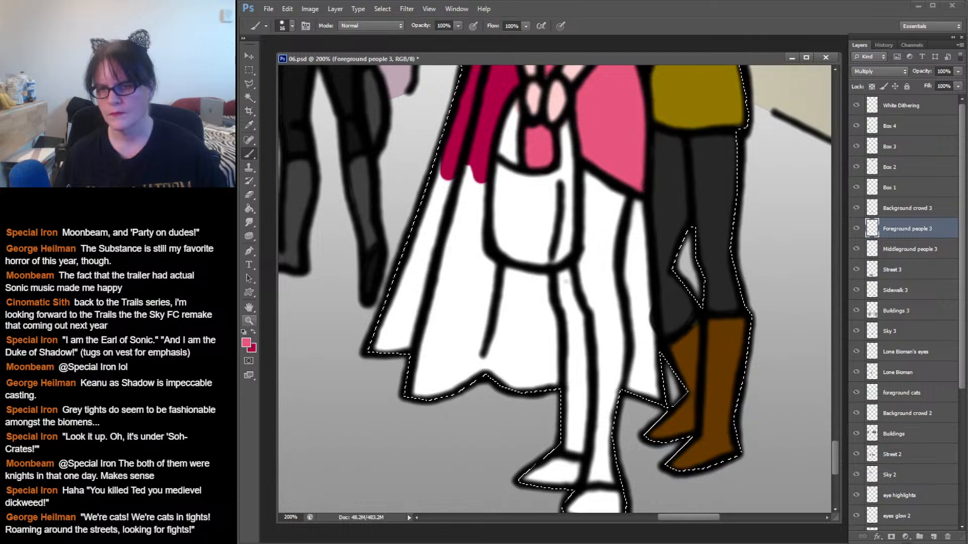
{"action": "left_click", "coordinate": [253, 331]}
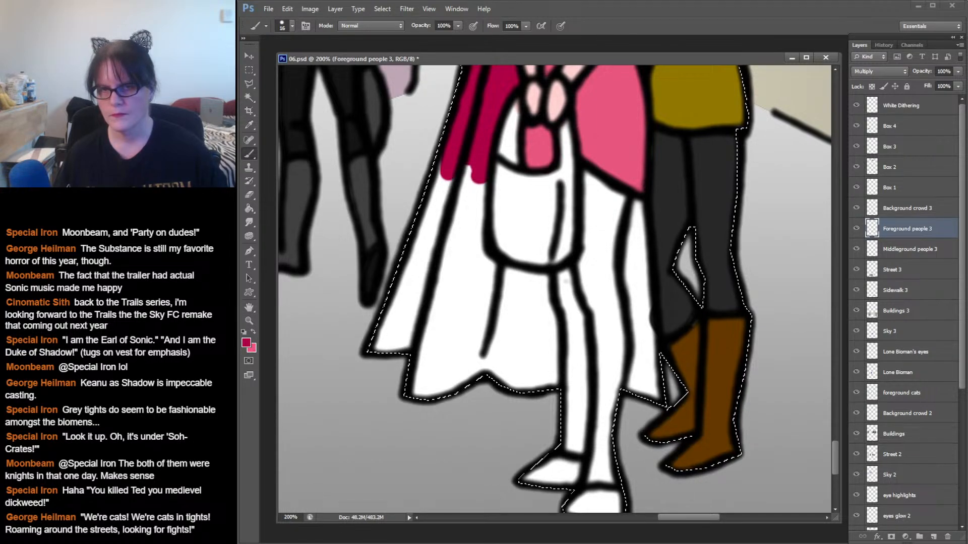
{"action": "mouse_move", "coordinate": [476, 176]}
{"action": "left_mouse_down"}
{"action": "mouse_move", "coordinate": [480, 253]}
{"action": "mouse_move", "coordinate": [518, 279]}
{"action": "mouse_move", "coordinate": [546, 280]}
{"action": "mouse_move", "coordinate": [556, 378]}
{"action": "left_mouse_up"}
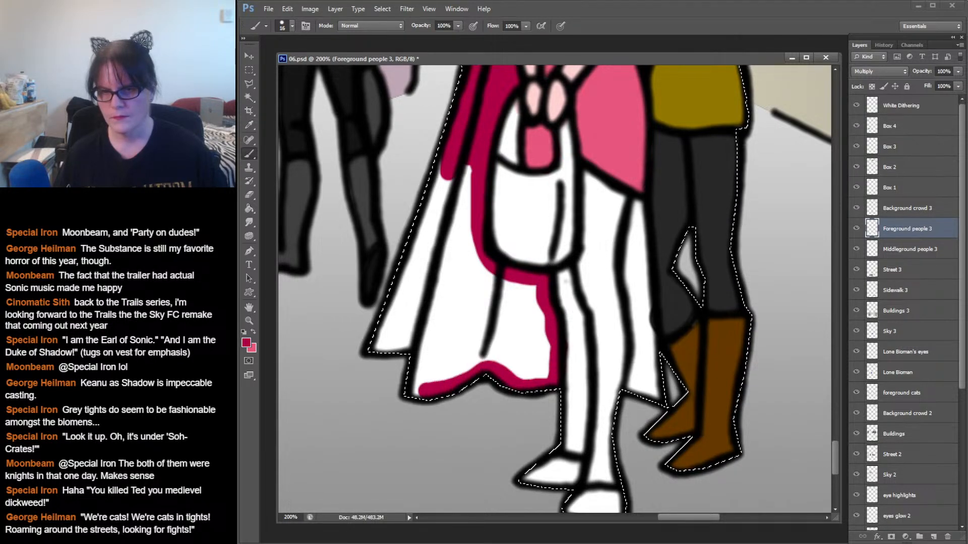
{"action": "left_click_drag", "start_coordinate": [388, 348], "coordinate": [423, 369]}
{"action": "left_click_drag", "start_coordinate": [444, 179], "coordinate": [383, 345]}
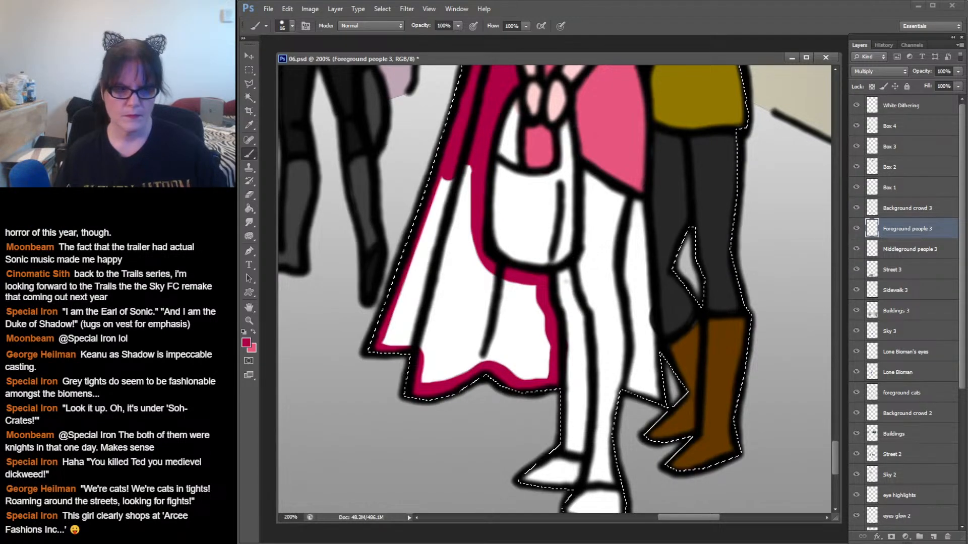
{"action": "mouse_move", "coordinate": [447, 173]}
{"action": "left_mouse_down"}
{"action": "mouse_move", "coordinate": [431, 230]}
{"action": "mouse_move", "coordinate": [468, 172]}
{"action": "mouse_move", "coordinate": [462, 217]}
{"action": "mouse_move", "coordinate": [483, 254]}
{"action": "mouse_move", "coordinate": [466, 242]}
{"action": "mouse_move", "coordinate": [475, 250]}
{"action": "mouse_move", "coordinate": [454, 252]}
{"action": "mouse_move", "coordinate": [495, 285]}
{"action": "left_mouse_up"}
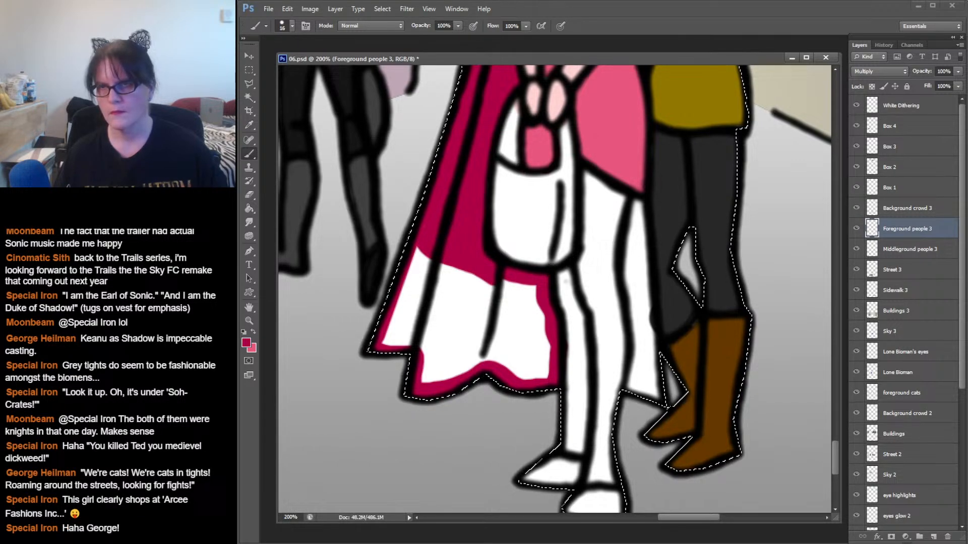
- Fill the remaining white areas of the lower cape with crimson using a 60 px brush
{"action": "left_click", "coordinate": [292, 26]}
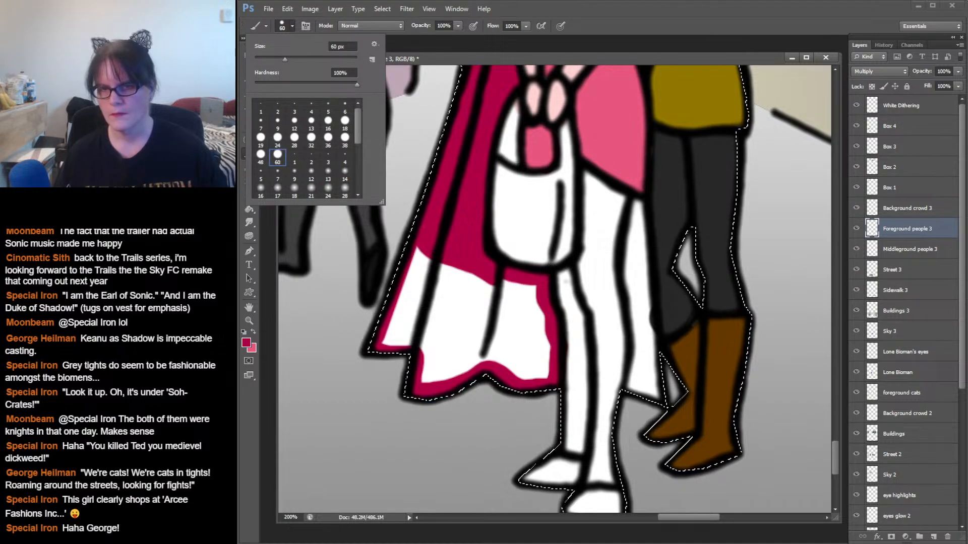
{"action": "double_click", "coordinate": [277, 154]}
{"action": "mouse_move", "coordinate": [443, 328]}
{"action": "left_mouse_down"}
{"action": "mouse_move", "coordinate": [474, 285]}
{"action": "mouse_move", "coordinate": [529, 302]}
{"action": "mouse_move", "coordinate": [499, 348]}
{"action": "mouse_move", "coordinate": [542, 356]}
{"action": "left_mouse_up"}
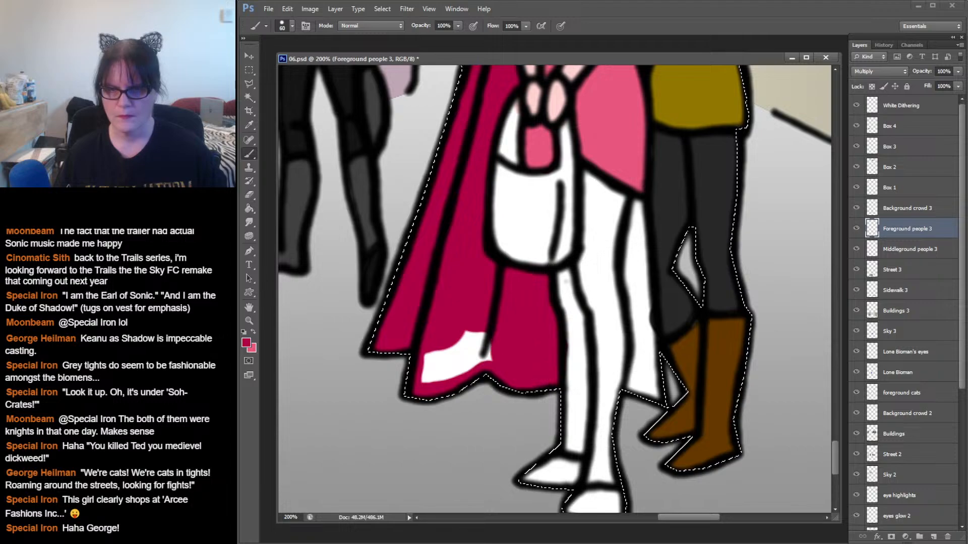
{"action": "left_click_drag", "start_coordinate": [480, 355], "coordinate": [469, 371]}
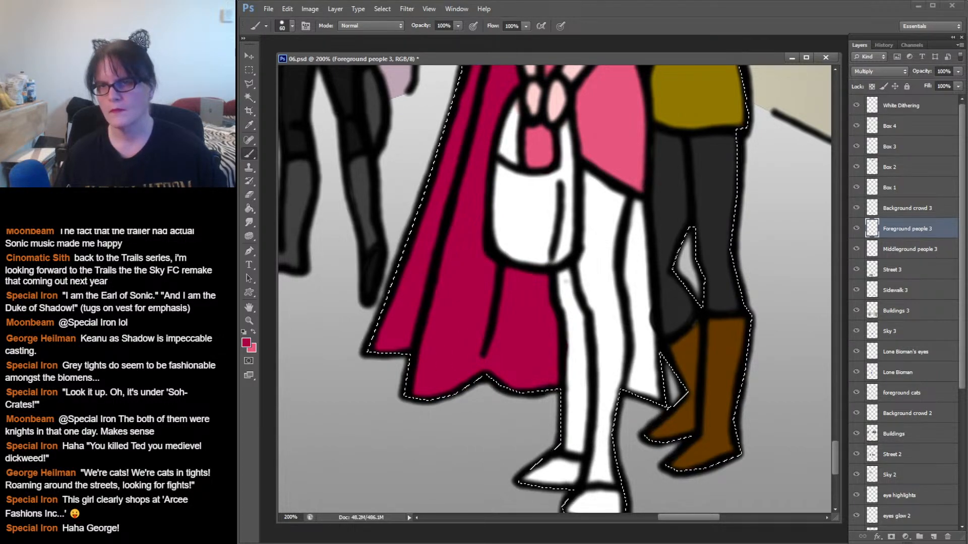
- Paint the narrow strip of cape between the woman's leg and her companion crimson with a 24 px brush
{"action": "left_click", "coordinate": [292, 26]}
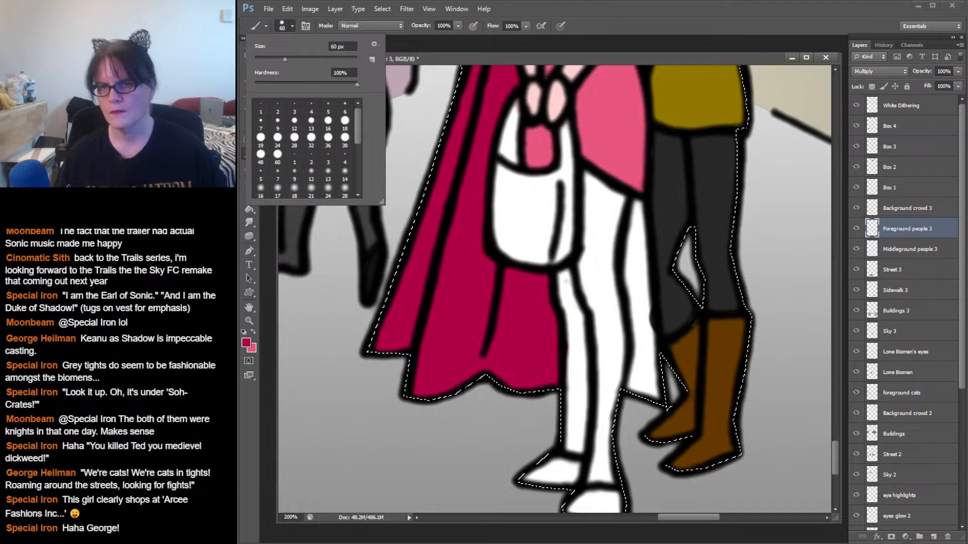
{"action": "left_click", "coordinate": [278, 141]}
{"action": "left_click", "coordinate": [637, 208]}
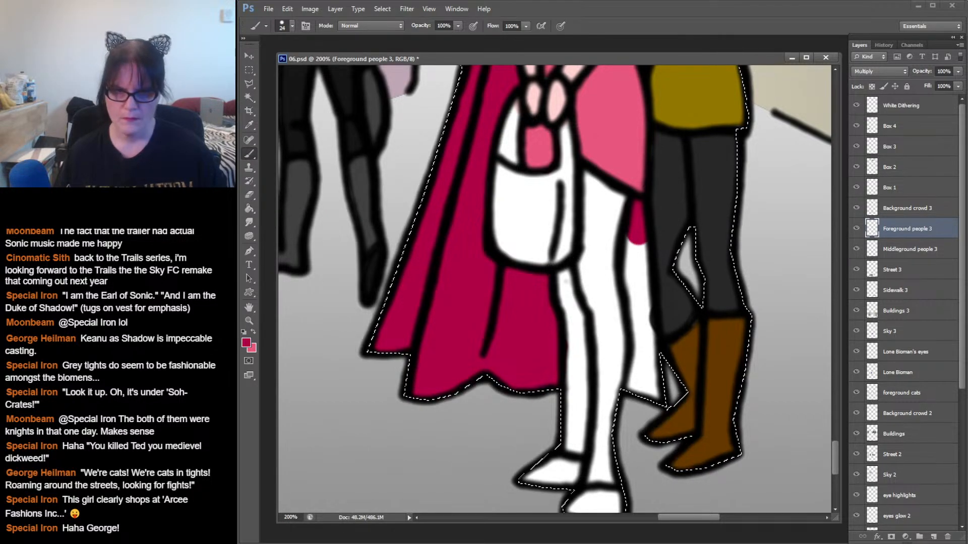
{"action": "left_click_drag", "start_coordinate": [637, 242], "coordinate": [649, 347]}
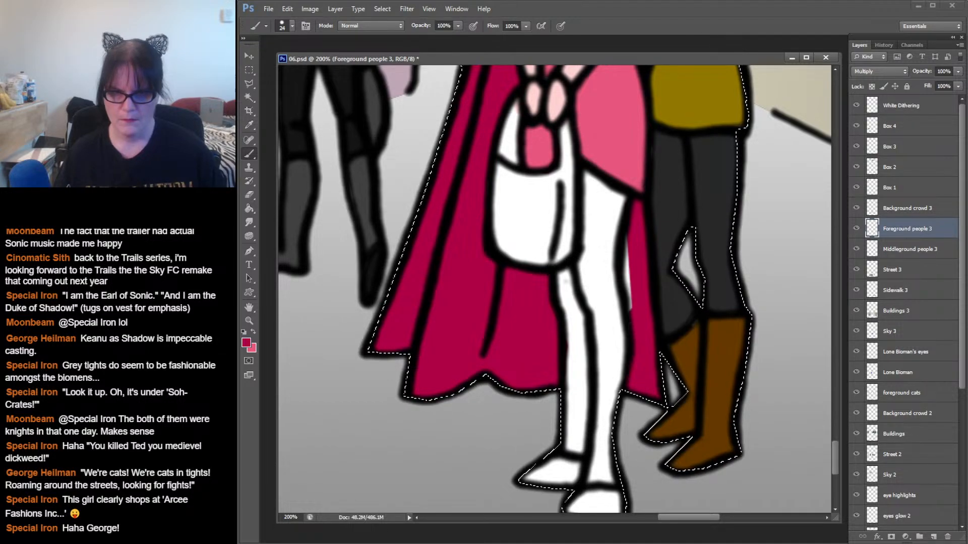
{"action": "left_click_drag", "start_coordinate": [627, 312], "coordinate": [626, 243]}
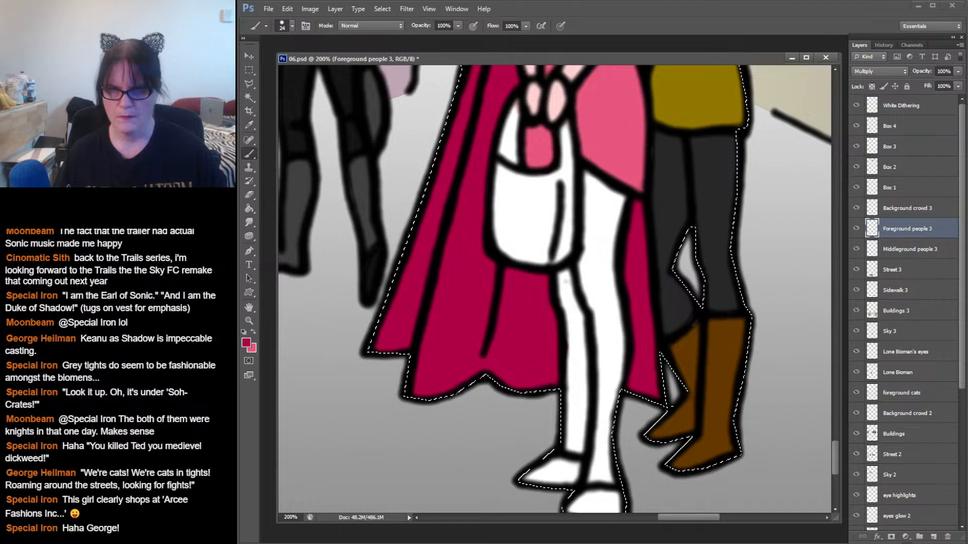
- Sample dark grey #282828 from the companion's trousers and repaint the shoulder and collar part of the woman's cape with it
{"action": "scroll", "coordinate": [554, 287], "scroll_direction": "up", "scroll_amount": 5}
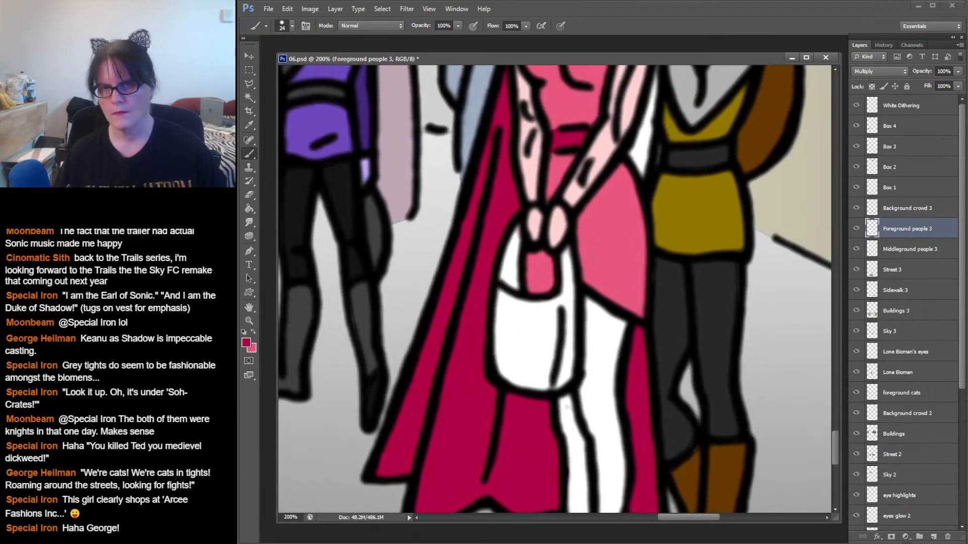
{"action": "scroll", "coordinate": [554, 287], "scroll_direction": "up", "scroll_amount": 5}
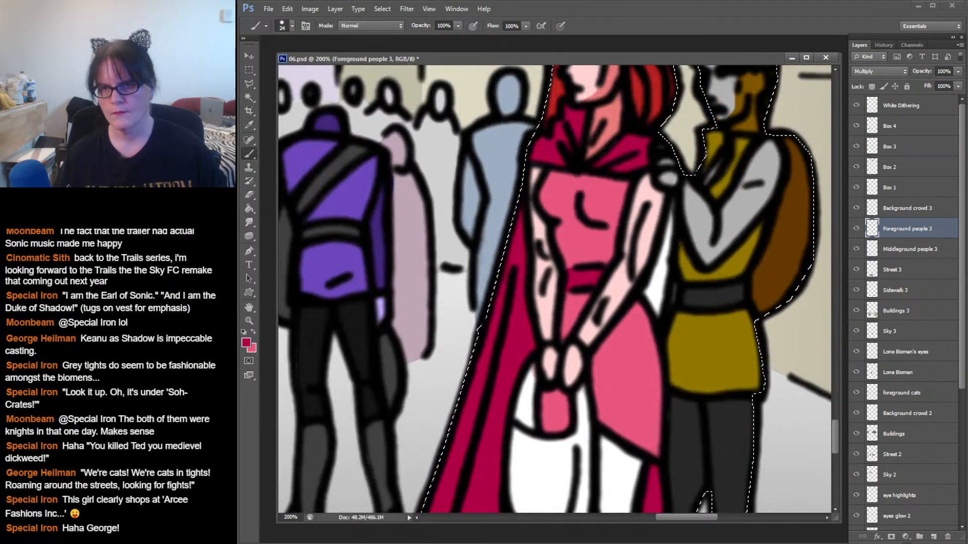
{"action": "left_click", "coordinate": [246, 343]}
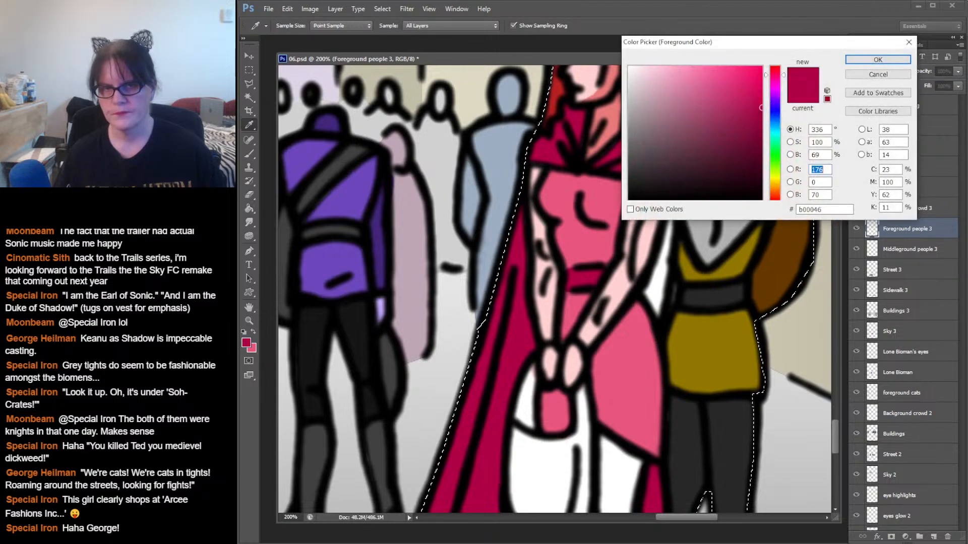
{"action": "left_click", "coordinate": [726, 433]}
{"action": "left_click", "coordinate": [726, 444]}
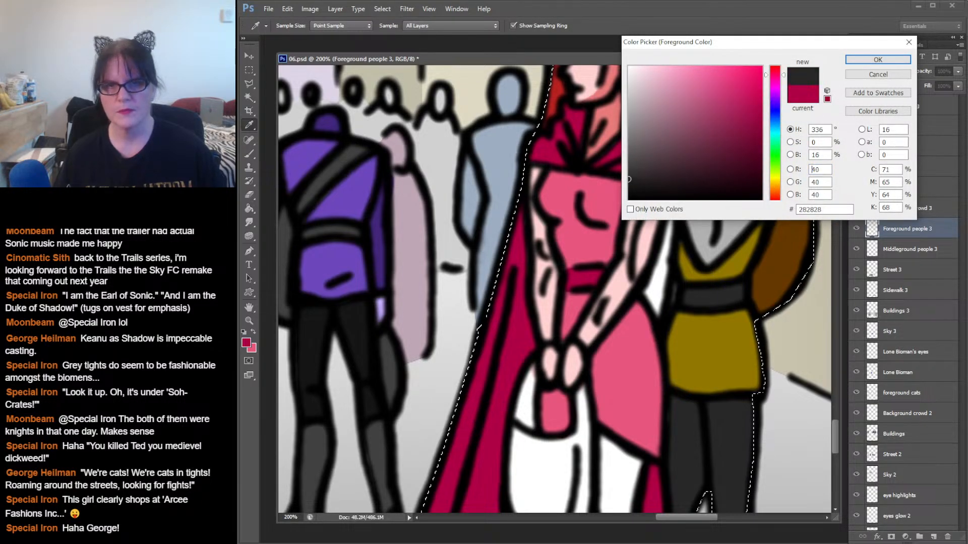
{"action": "key", "text": "Return"}
{"action": "key", "text": "b"}
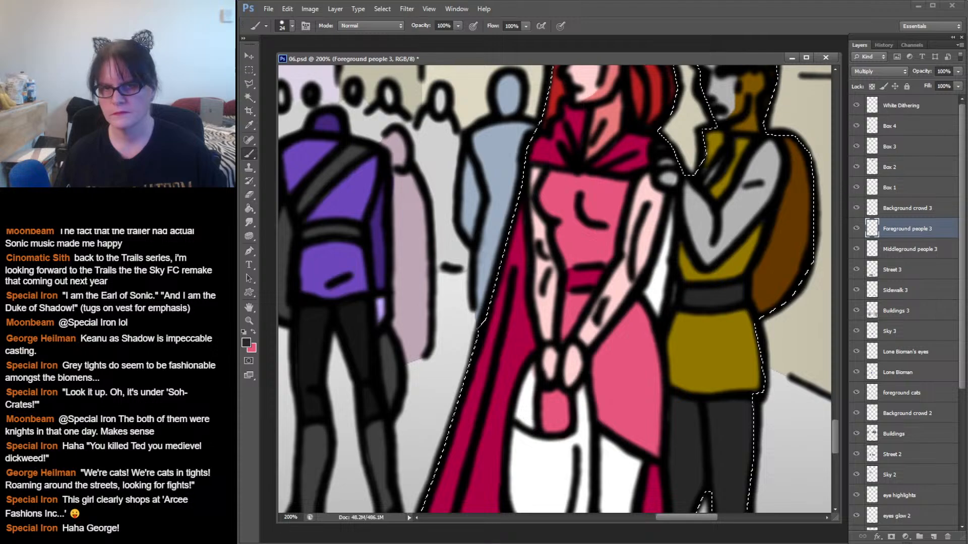
{"action": "left_click_drag", "start_coordinate": [539, 150], "coordinate": [561, 161]}
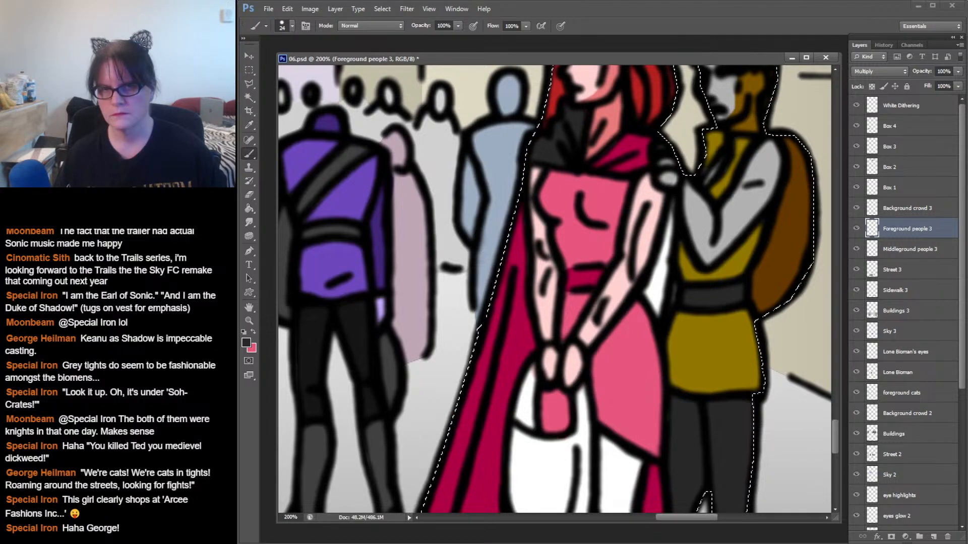
{"action": "left_click_drag", "start_coordinate": [604, 156], "coordinate": [625, 167]}
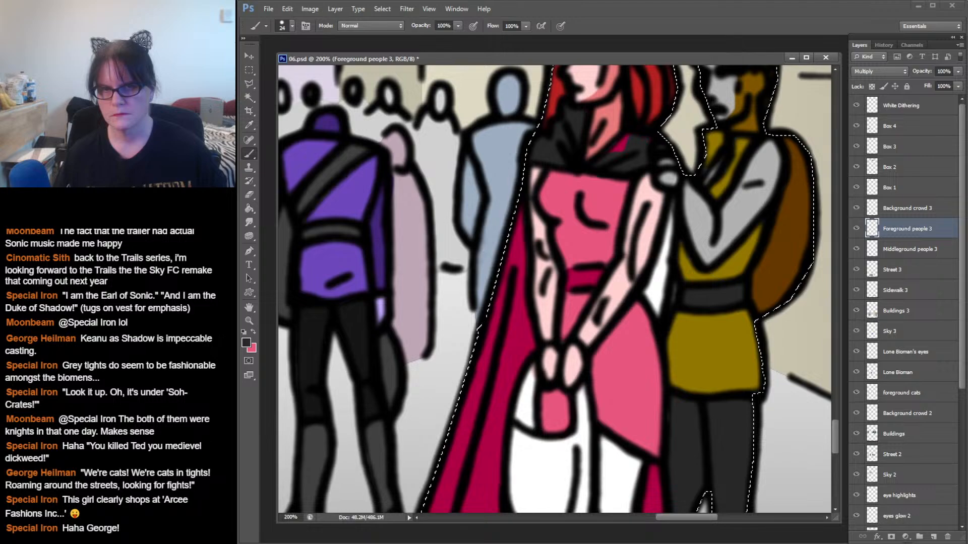
{"action": "left_click_drag", "start_coordinate": [622, 141], "coordinate": [616, 148]}
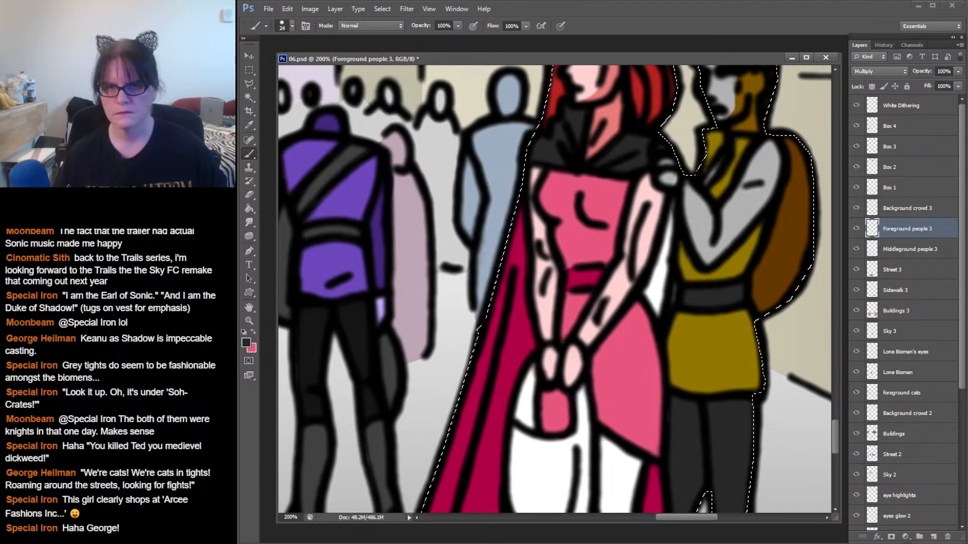
- Sample the crimson from the woman's long cape as the brush colour
{"action": "scroll", "coordinate": [554, 290], "scroll_direction": "down", "scroll_amount": 5}
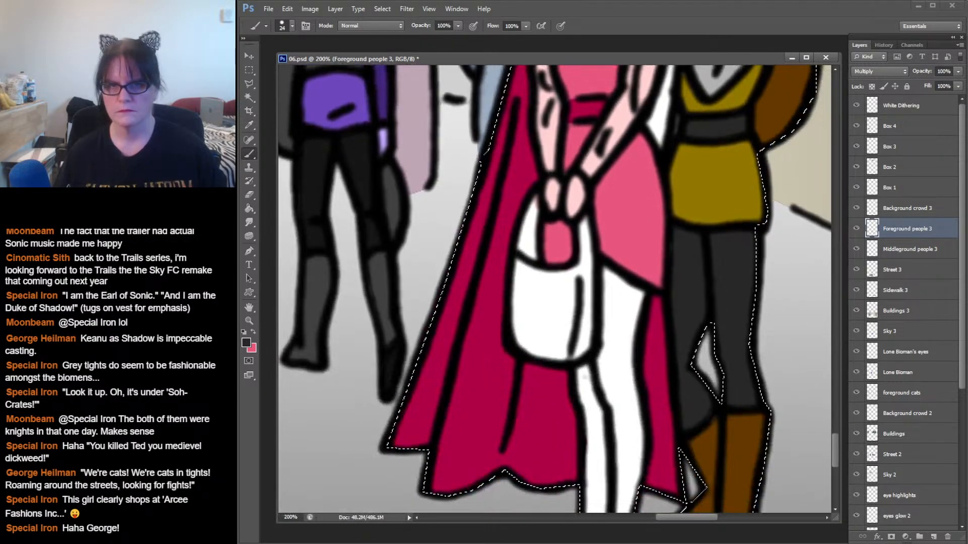
{"action": "scroll", "coordinate": [554, 290], "scroll_direction": "up", "scroll_amount": 3}
{"action": "mouse_move", "coordinate": [554, 290]}
{"action": "left_mouse_down"}
{"action": "mouse_move", "coordinate": [553, 280]}
{"action": "mouse_move", "coordinate": [550, 298]}
{"action": "left_mouse_up"}
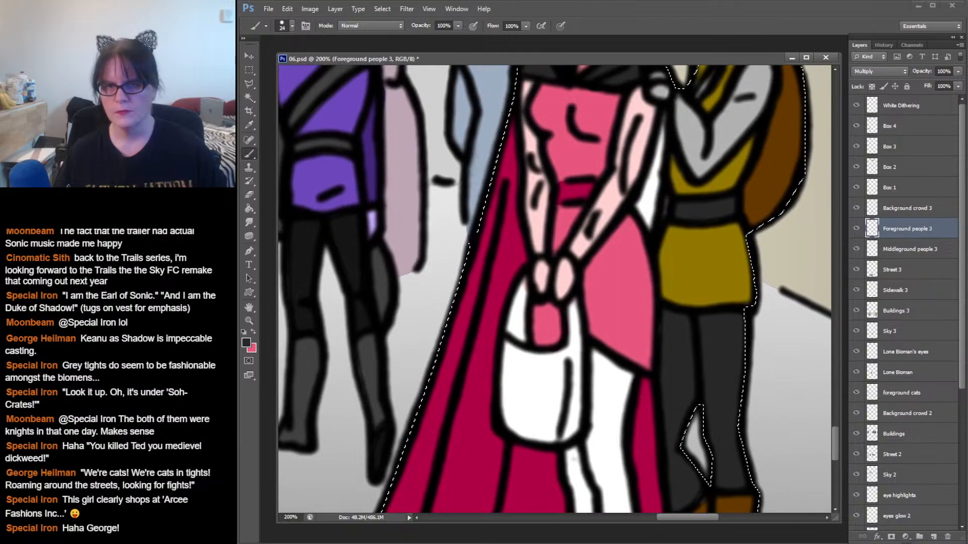
{"action": "key", "text": "x"}
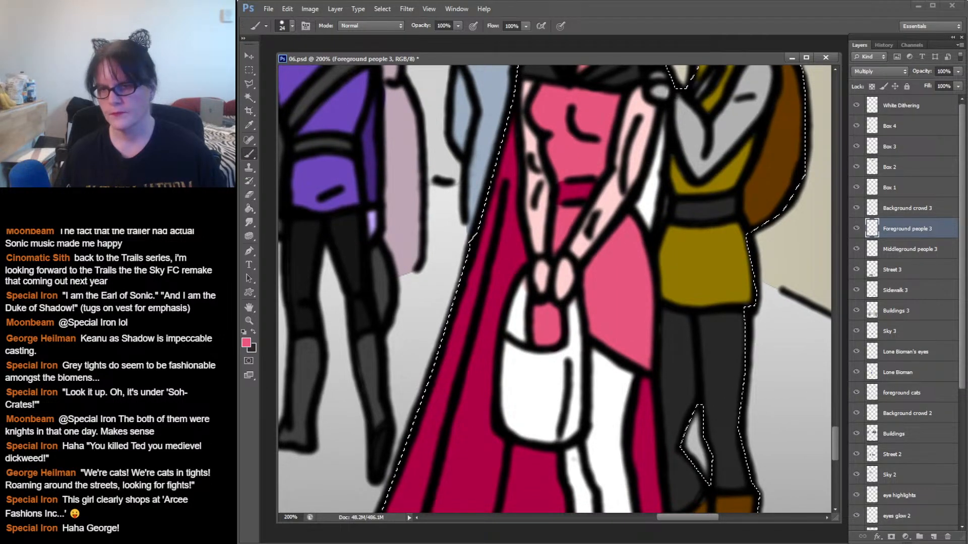
{"action": "key", "text": "i"}
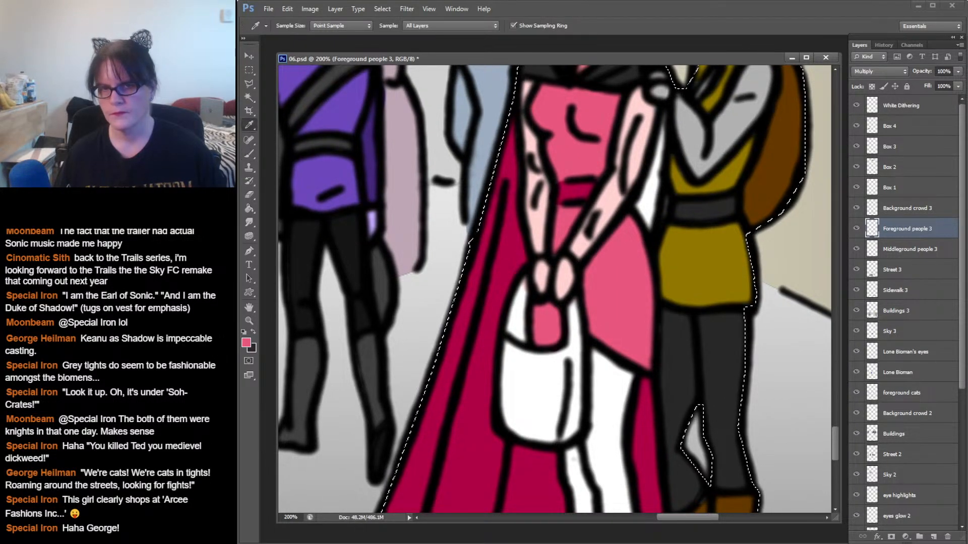
{"action": "left_click", "coordinate": [503, 142]}
{"action": "key", "text": "b"}
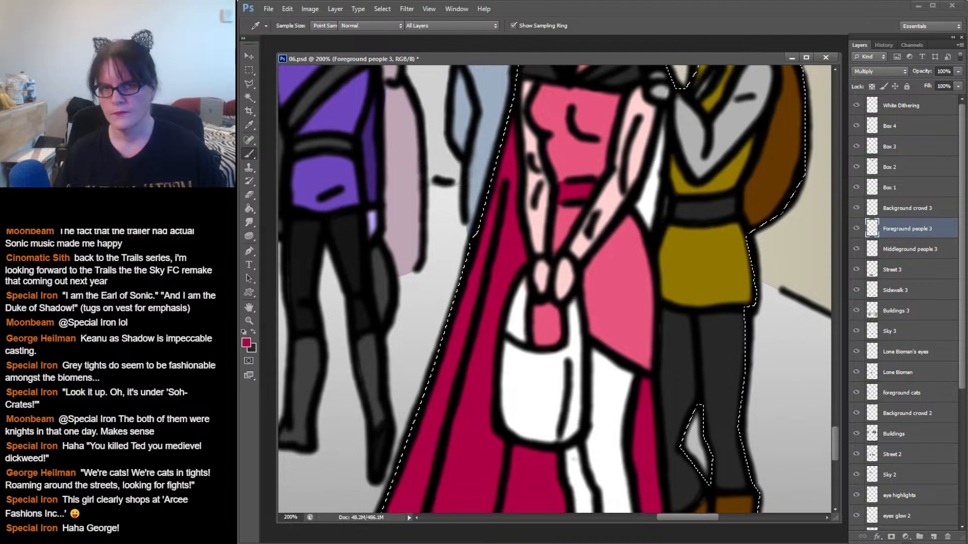
{"action": "left_click", "coordinate": [646, 205]}
{"action": "mouse_move", "coordinate": [646, 206]}
{"action": "left_mouse_down"}
{"action": "mouse_move", "coordinate": [648, 227]}
{"action": "mouse_move", "coordinate": [660, 145]}
{"action": "left_mouse_up"}
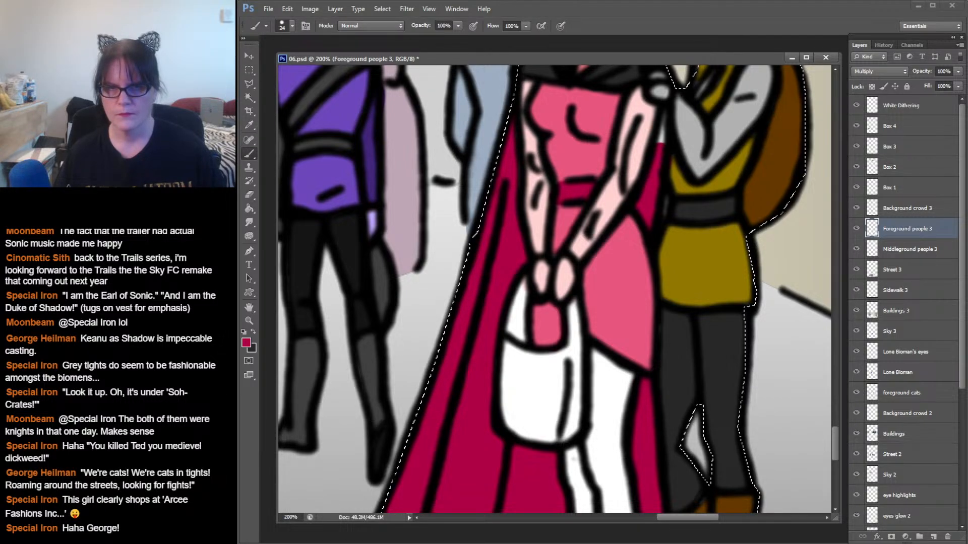
{"action": "key", "text": "ctrl+z"}
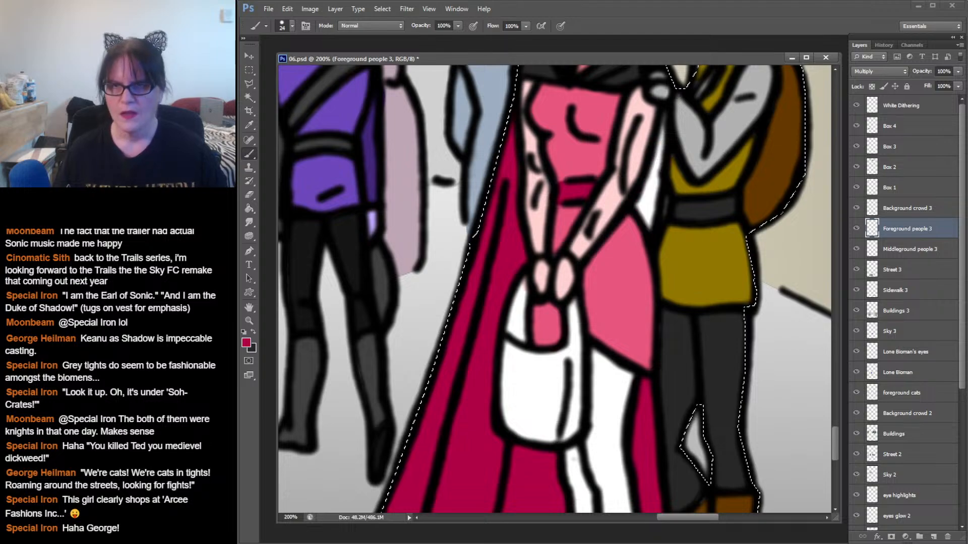
- Paint the white sliver of cape between the woman's arm and her companion crimson with a 12 px brush
{"action": "left_click", "coordinate": [291, 26]}
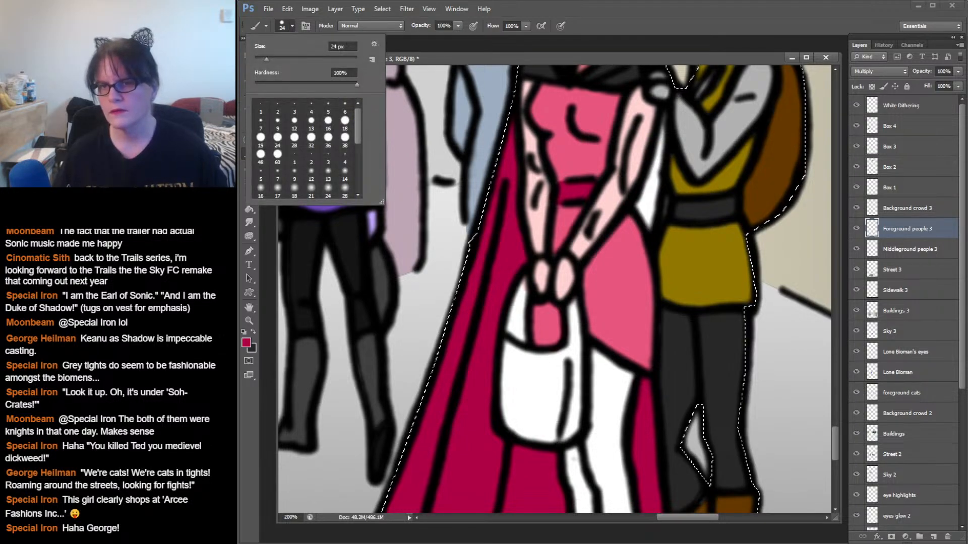
{"action": "left_click", "coordinate": [294, 123]}
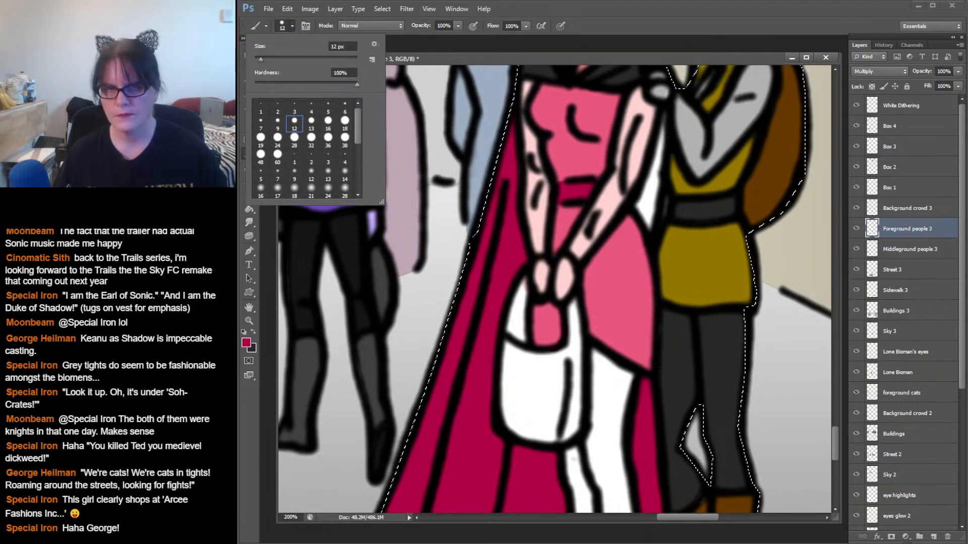
{"action": "left_click", "coordinate": [666, 114]}
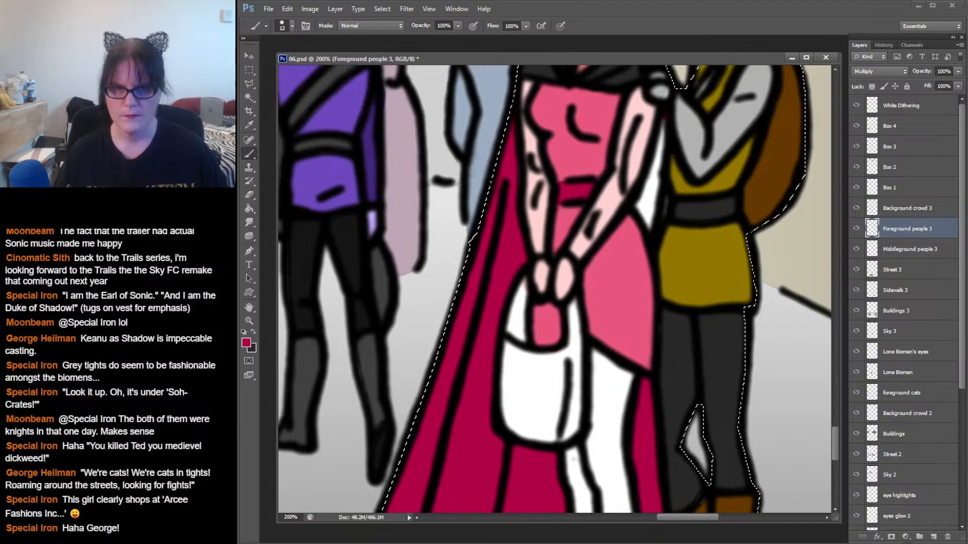
{"action": "mouse_move", "coordinate": [666, 115]}
{"action": "left_mouse_down"}
{"action": "mouse_move", "coordinate": [647, 231]}
{"action": "mouse_move", "coordinate": [638, 219]}
{"action": "mouse_move", "coordinate": [653, 151]}
{"action": "left_mouse_up"}
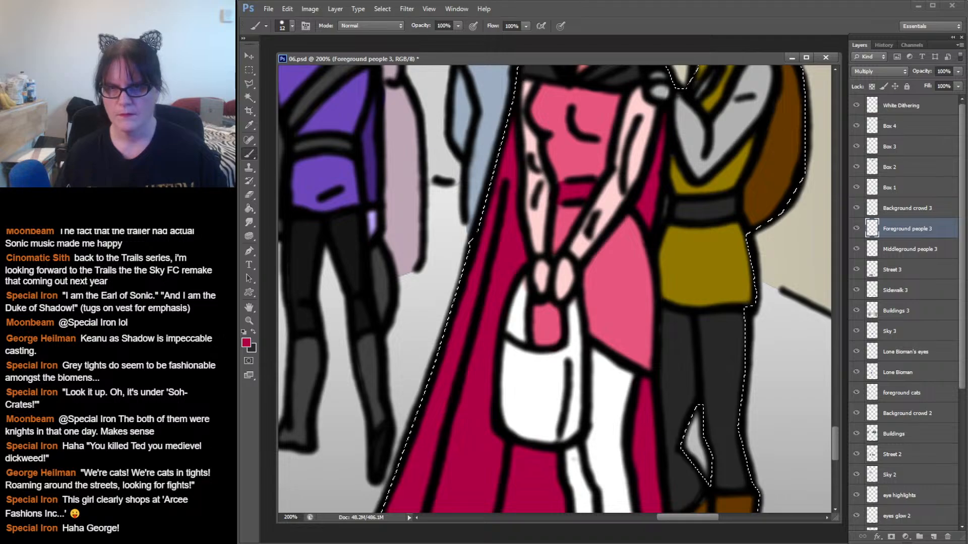
- Switch back to dark grey, edge the woman's front leg along the skirt and cape, and fill both ankles above the shoes
{"action": "left_click_drag", "start_coordinate": [574, 459], "coordinate": [581, 238]}
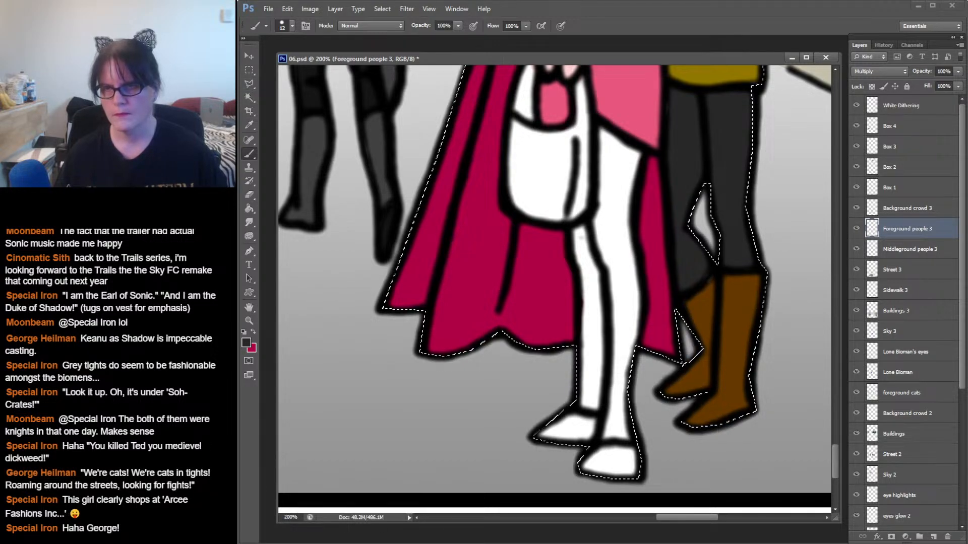
{"action": "mouse_move", "coordinate": [603, 131]}
{"action": "left_mouse_down"}
{"action": "mouse_move", "coordinate": [633, 147]}
{"action": "mouse_move", "coordinate": [626, 225]}
{"action": "mouse_move", "coordinate": [633, 287]}
{"action": "left_mouse_up"}
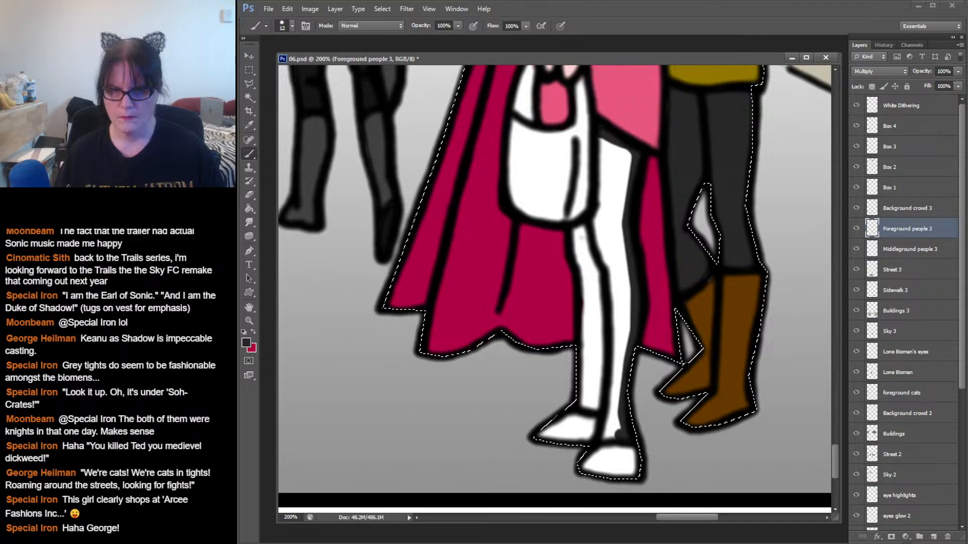
{"action": "left_click_drag", "start_coordinate": [611, 415], "coordinate": [618, 427]}
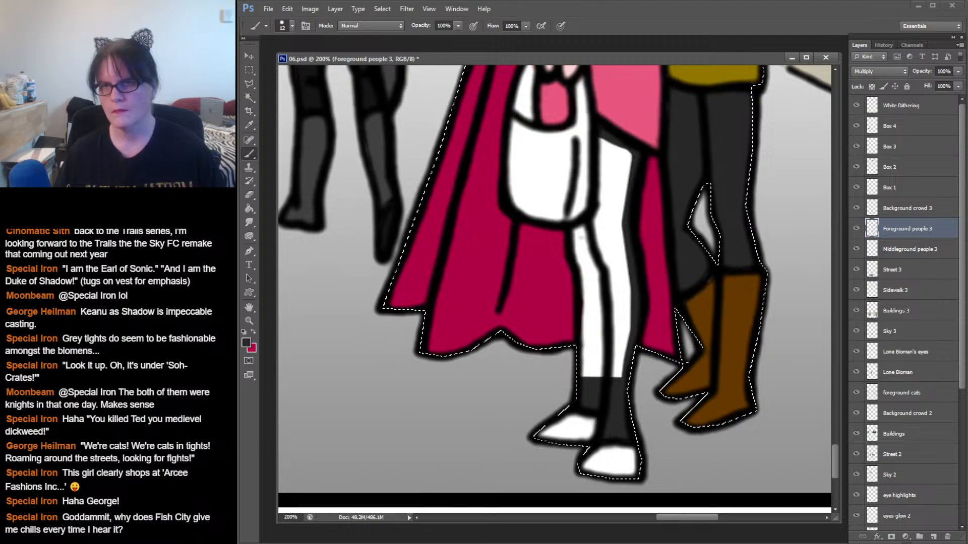
- Fill the remaining white of both the woman's legs with dark grey using a 38 px brush
{"action": "left_click", "coordinate": [292, 25]}
{"action": "left_click", "coordinate": [345, 139]}
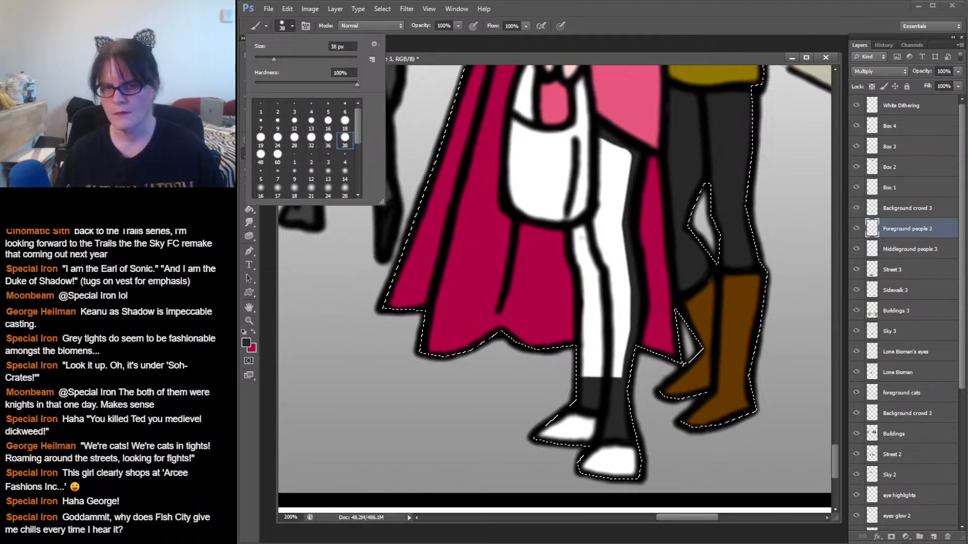
{"action": "left_click_drag", "start_coordinate": [595, 377], "coordinate": [593, 242]}
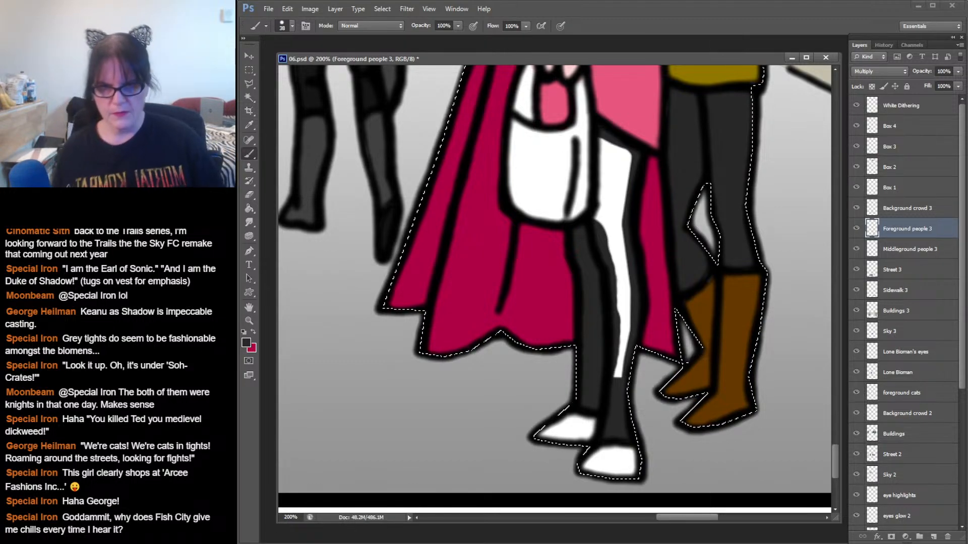
{"action": "mouse_move", "coordinate": [605, 244]}
{"action": "left_mouse_down"}
{"action": "mouse_move", "coordinate": [616, 171]}
{"action": "mouse_move", "coordinate": [600, 137]}
{"action": "left_mouse_up"}
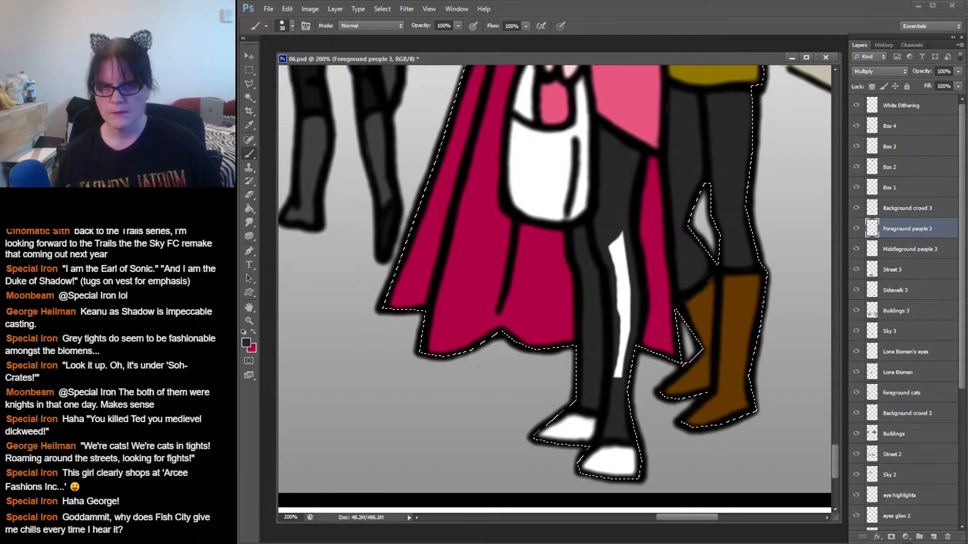
{"action": "left_click_drag", "start_coordinate": [612, 235], "coordinate": [621, 323]}
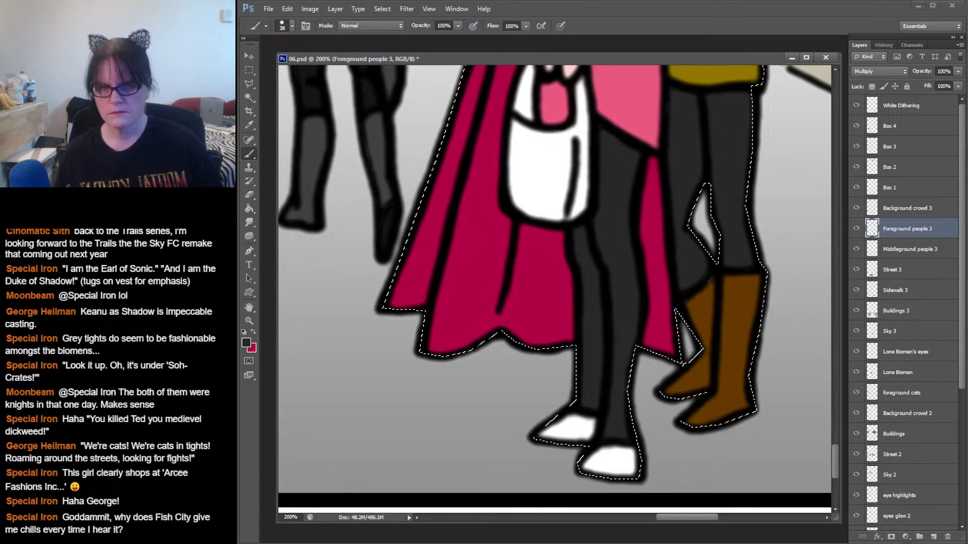
- Fill both of the woman's shoes with dark grey and repaint them in a darker shade than her leggings
{"action": "left_click_drag", "start_coordinate": [595, 217], "coordinate": [572, 353]}
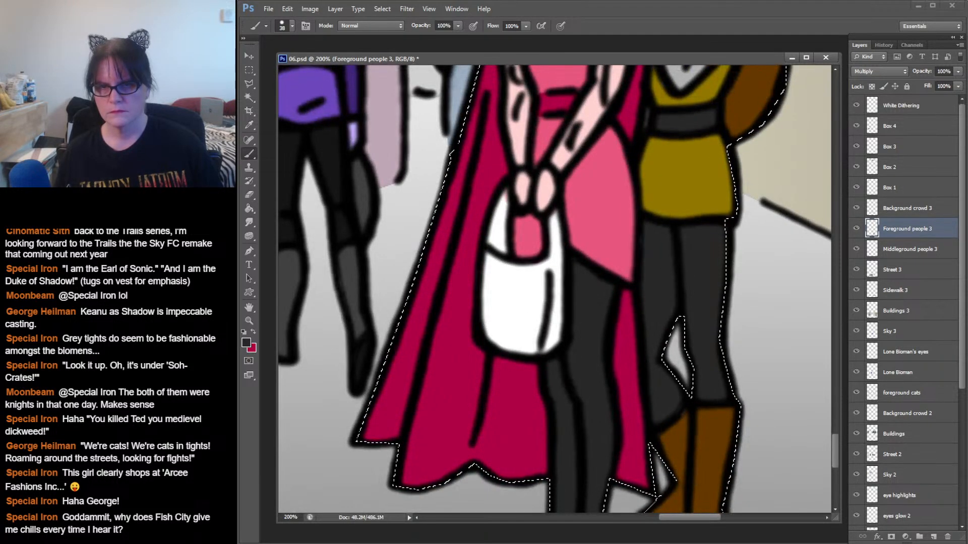
{"action": "left_click_drag", "start_coordinate": [580, 252], "coordinate": [605, 109]}
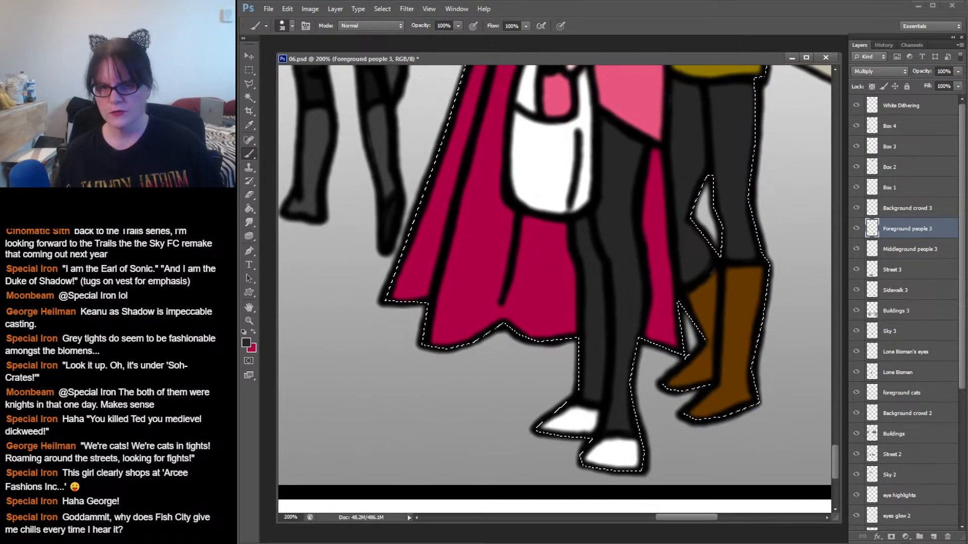
{"action": "left_click_drag", "start_coordinate": [597, 456], "coordinate": [616, 462]}
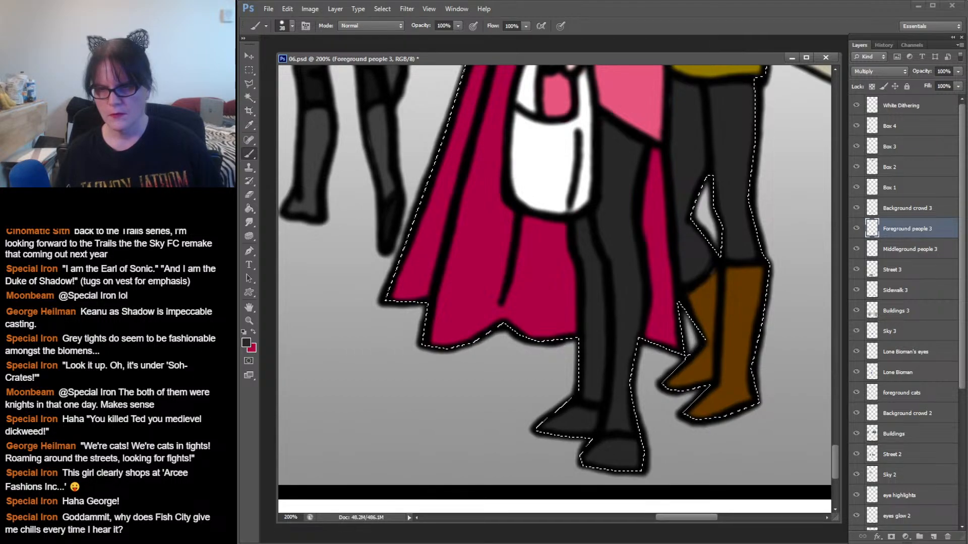
{"action": "left_click", "coordinate": [246, 343]}
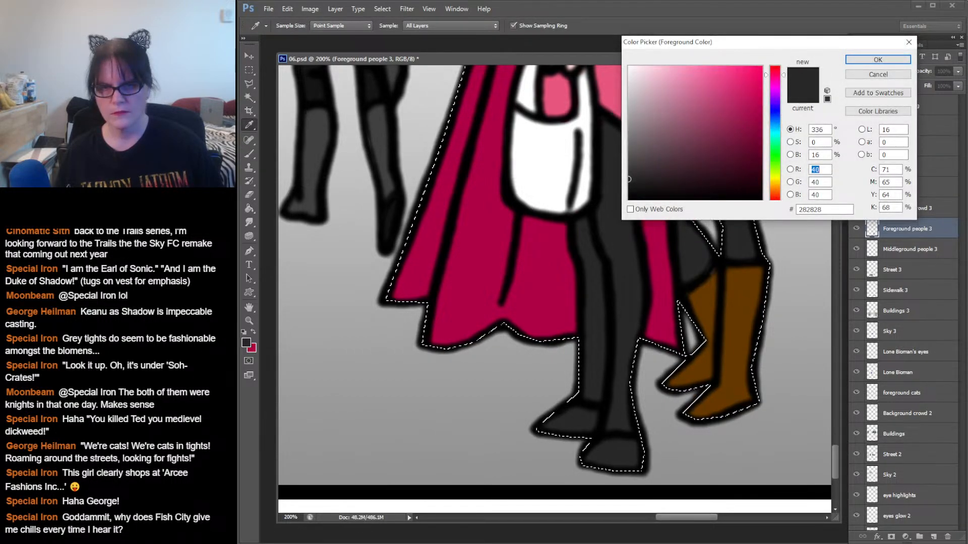
{"action": "left_click", "coordinate": [630, 188]}
{"action": "left_click", "coordinate": [878, 60]}
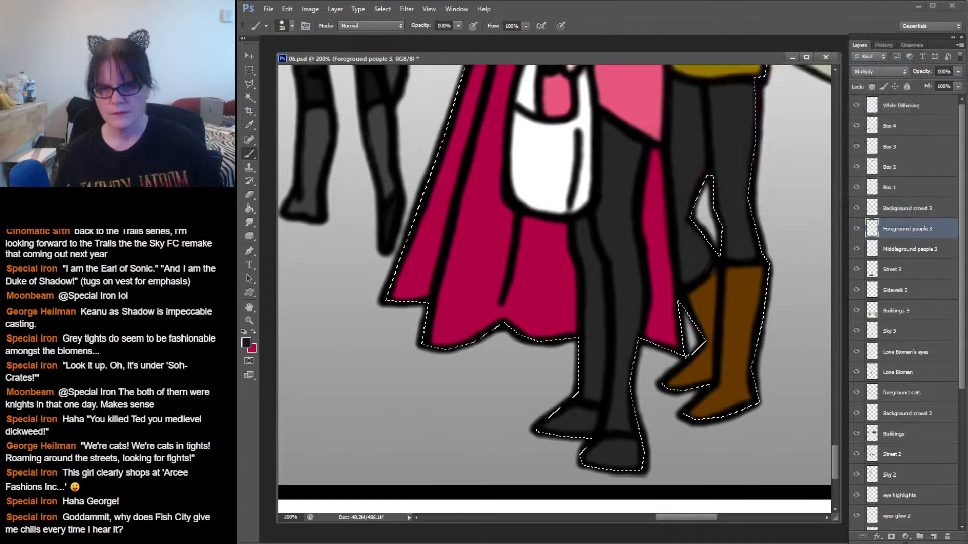
{"action": "left_click_drag", "start_coordinate": [612, 454], "coordinate": [596, 458]}
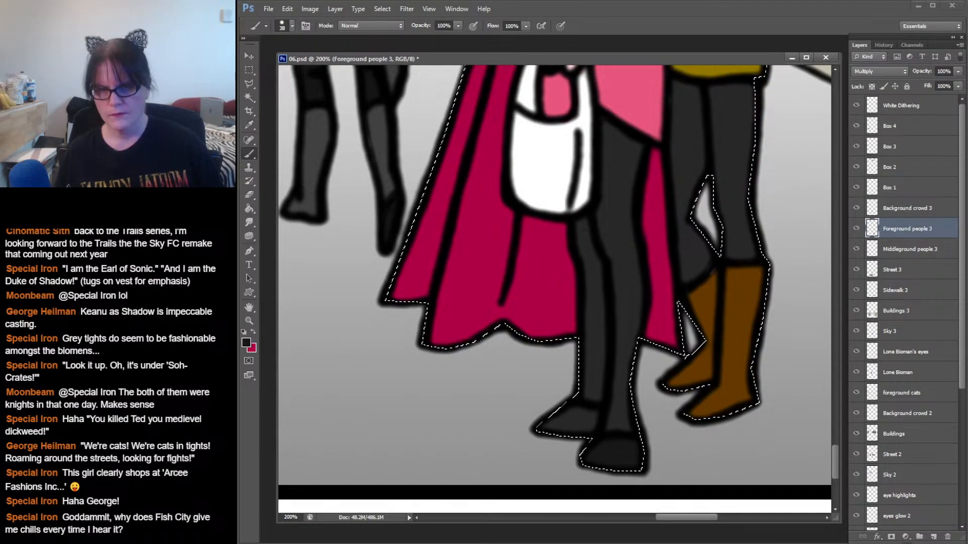
{"action": "left_click_drag", "start_coordinate": [591, 419], "coordinate": [554, 426]}
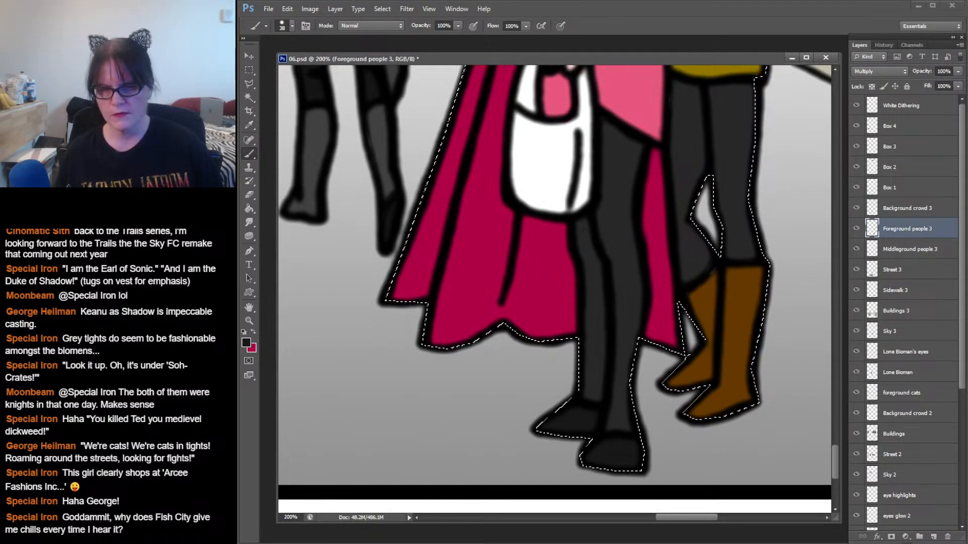
- Paint the woman's white handbag and its handle dark grey with a 19 px brush, and clear the selection
{"action": "left_click_drag", "start_coordinate": [585, 242], "coordinate": [567, 383]}
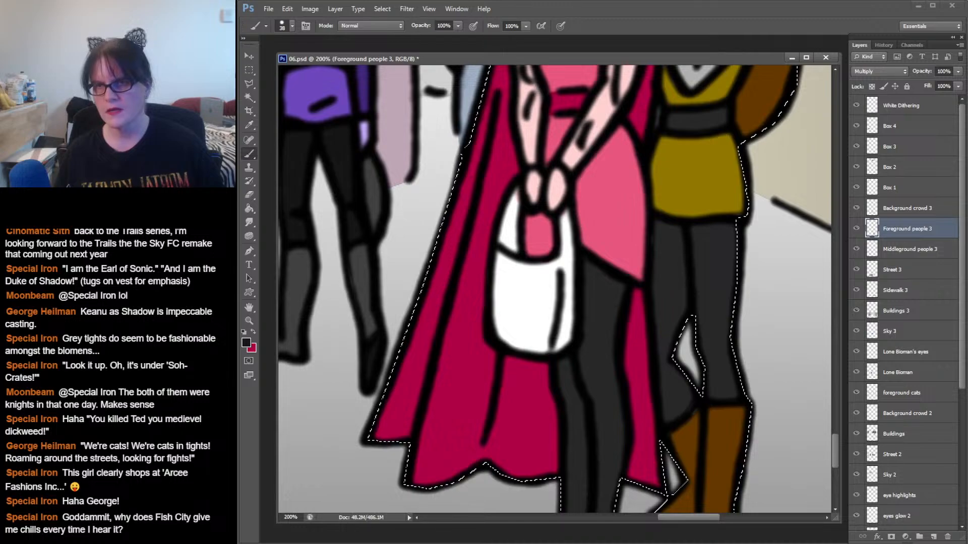
{"action": "left_click", "coordinate": [291, 25]}
{"action": "left_click", "coordinate": [294, 137]}
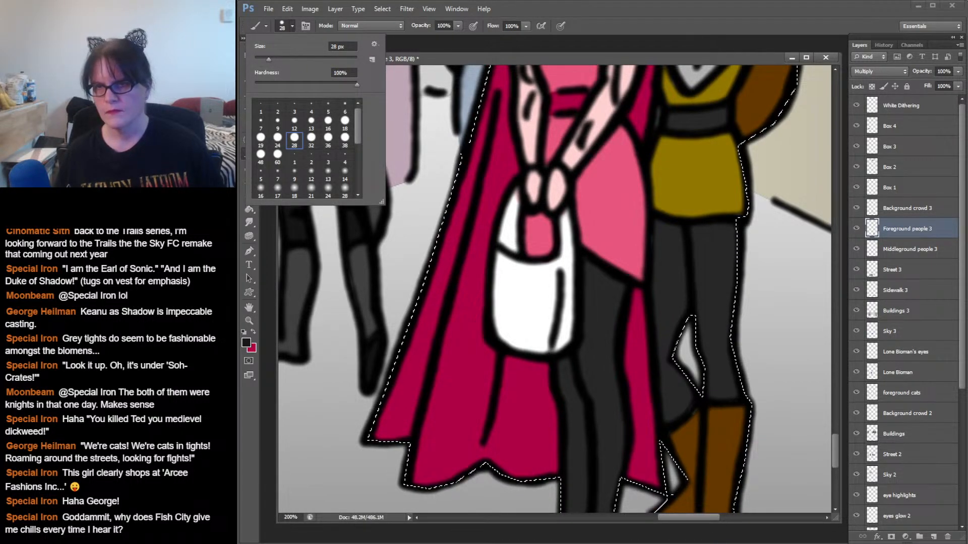
{"action": "left_click", "coordinate": [261, 138]}
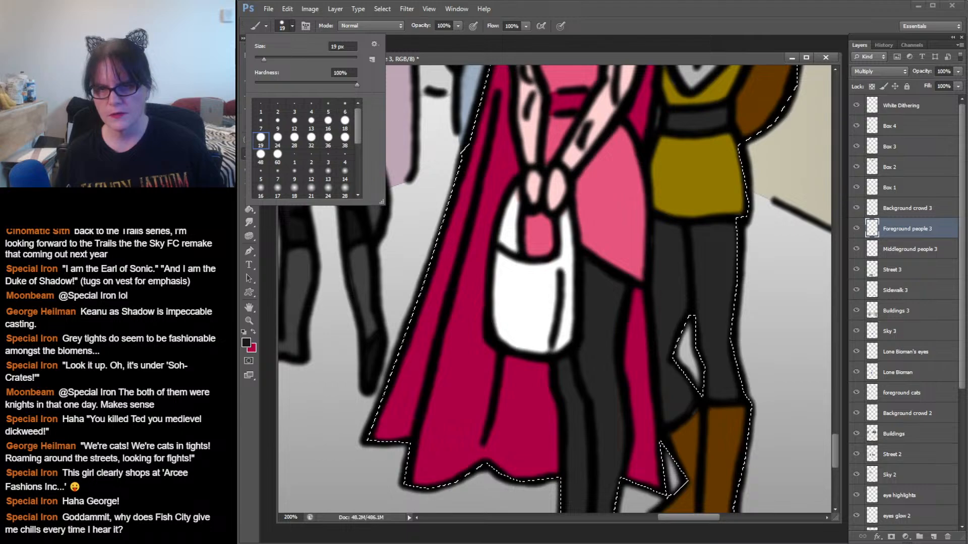
{"action": "mouse_move", "coordinate": [516, 188]}
{"action": "left_mouse_down"}
{"action": "mouse_move", "coordinate": [506, 245]}
{"action": "mouse_move", "coordinate": [507, 267]}
{"action": "mouse_move", "coordinate": [517, 228]}
{"action": "mouse_move", "coordinate": [514, 266]}
{"action": "mouse_move", "coordinate": [500, 285]}
{"action": "mouse_move", "coordinate": [505, 343]}
{"action": "mouse_move", "coordinate": [560, 343]}
{"action": "mouse_move", "coordinate": [568, 328]}
{"action": "mouse_move", "coordinate": [564, 208]}
{"action": "left_mouse_up"}
{"action": "mouse_move", "coordinate": [557, 255]}
{"action": "left_mouse_down"}
{"action": "mouse_move", "coordinate": [553, 266]}
{"action": "mouse_move", "coordinate": [517, 277]}
{"action": "mouse_move", "coordinate": [513, 317]}
{"action": "mouse_move", "coordinate": [524, 280]}
{"action": "mouse_move", "coordinate": [533, 333]}
{"action": "mouse_move", "coordinate": [540, 282]}
{"action": "mouse_move", "coordinate": [549, 338]}
{"action": "left_mouse_up"}
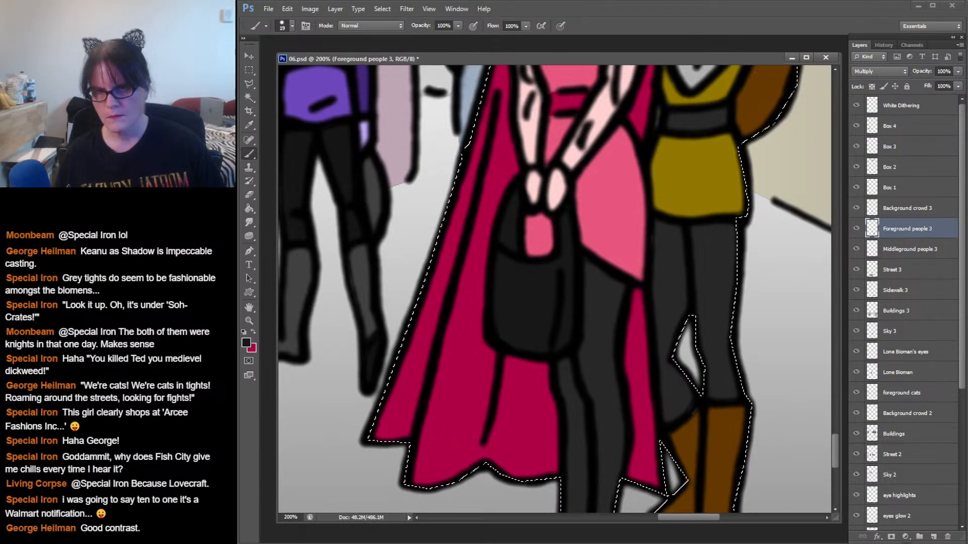
{"action": "key", "text": "m"}
{"action": "key", "text": "ctrl+d"}
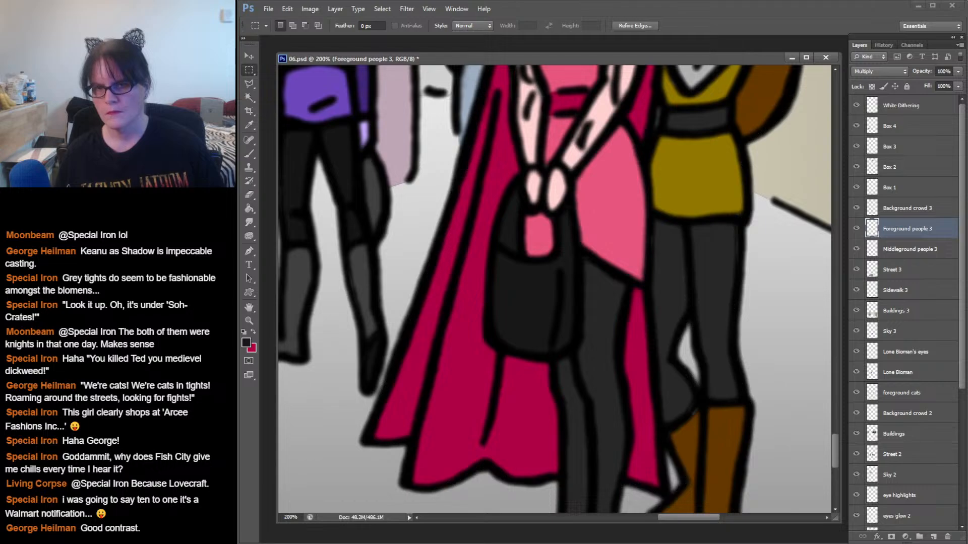
- Examine the bag and outfit colours against the other figures, first across the whole street panel and then up close
{"action": "key", "text": "z"}
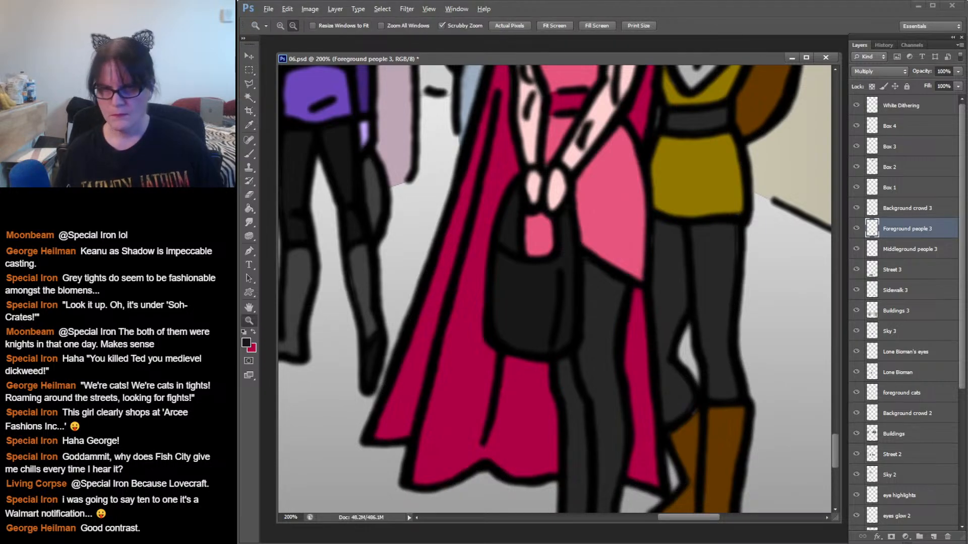
{"action": "key", "text": "ctrl+minus"}
{"action": "key", "text": "ctrl+minus"}
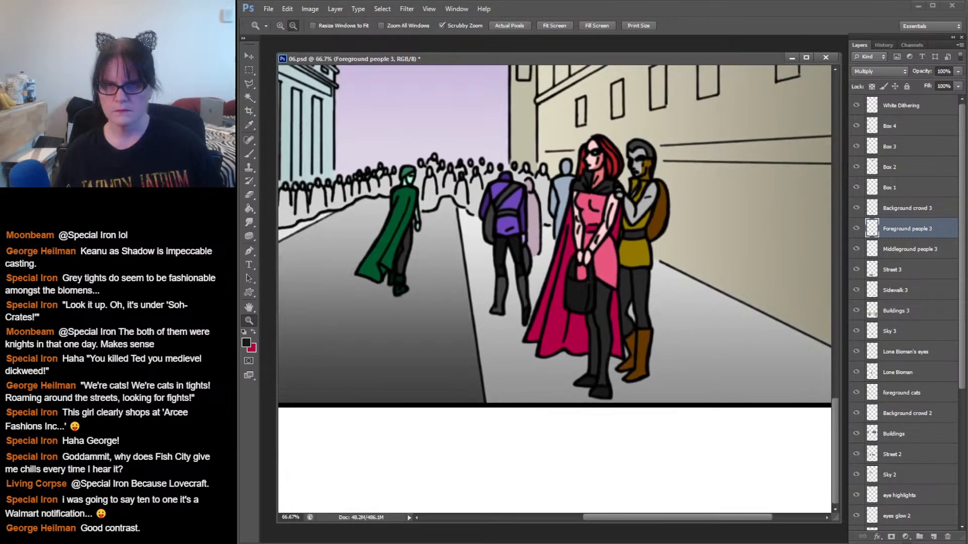
{"action": "scroll", "coordinate": [555, 252], "scroll_direction": "up", "scroll_amount": 4}
{"action": "key", "text": "ctrl+minus"}
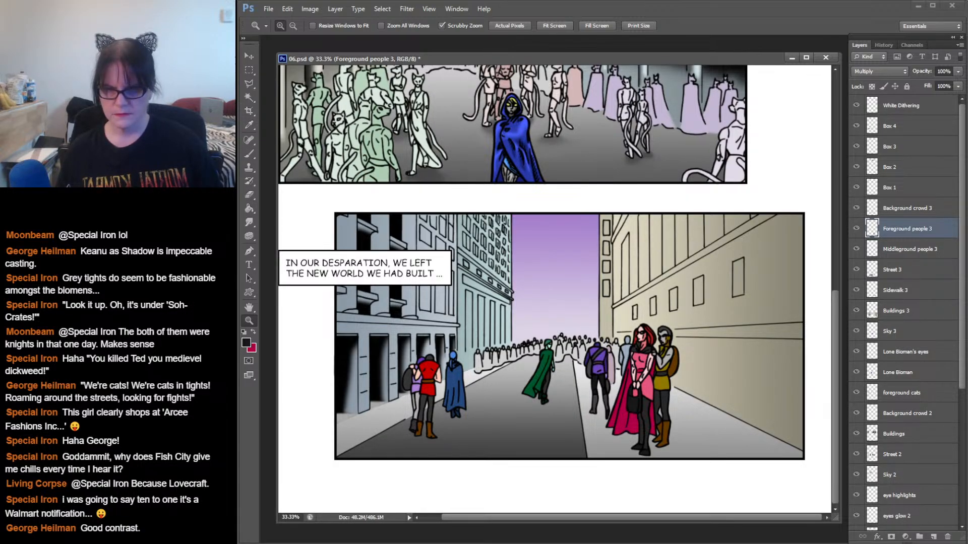
{"action": "left_click", "coordinate": [645, 402]}
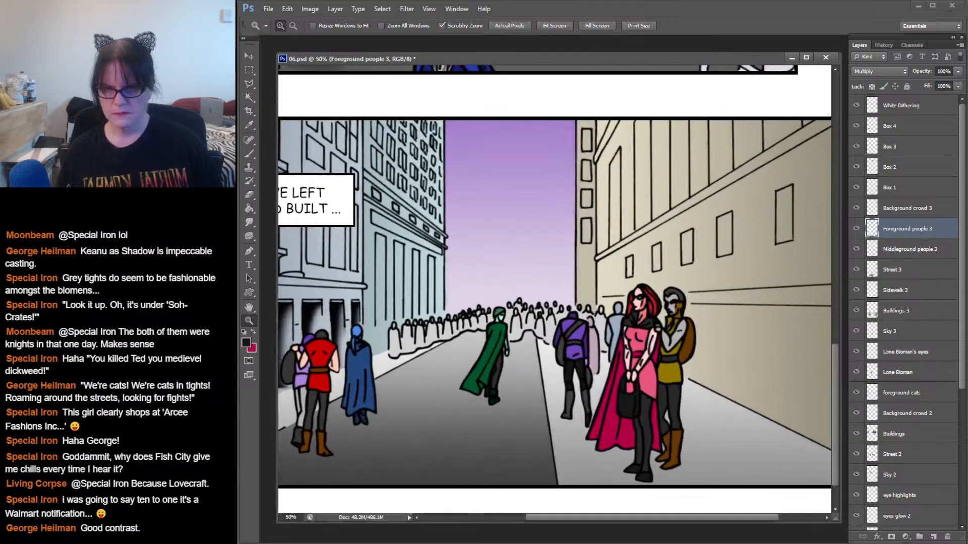
{"action": "left_click", "coordinate": [646, 402]}
{"action": "left_click", "coordinate": [645, 402]}
{"action": "left_click_drag", "start_coordinate": [645, 402], "coordinate": [643, 345]}
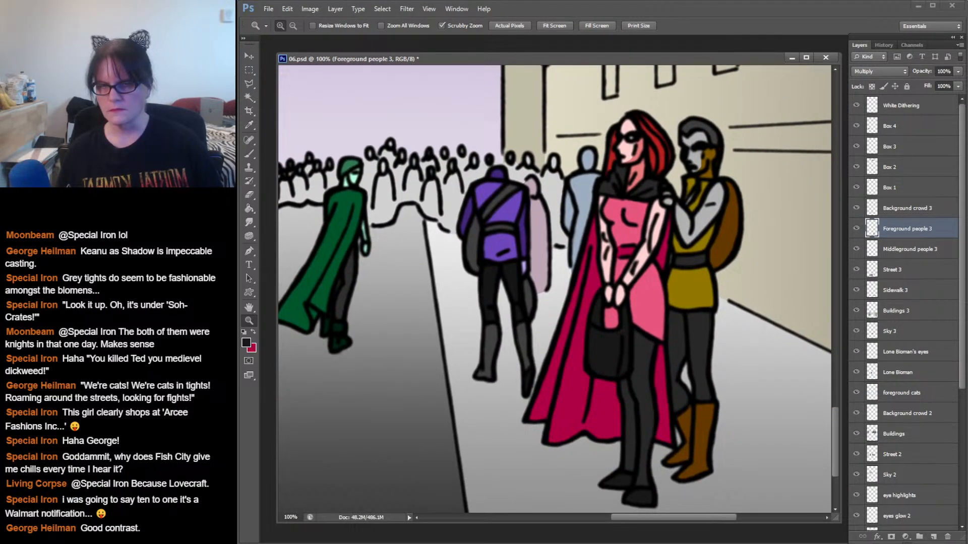
- Sample the crimson of the woman's belt and darken the foreground colour to maroon 69012a
{"action": "left_click", "coordinate": [249, 126]}
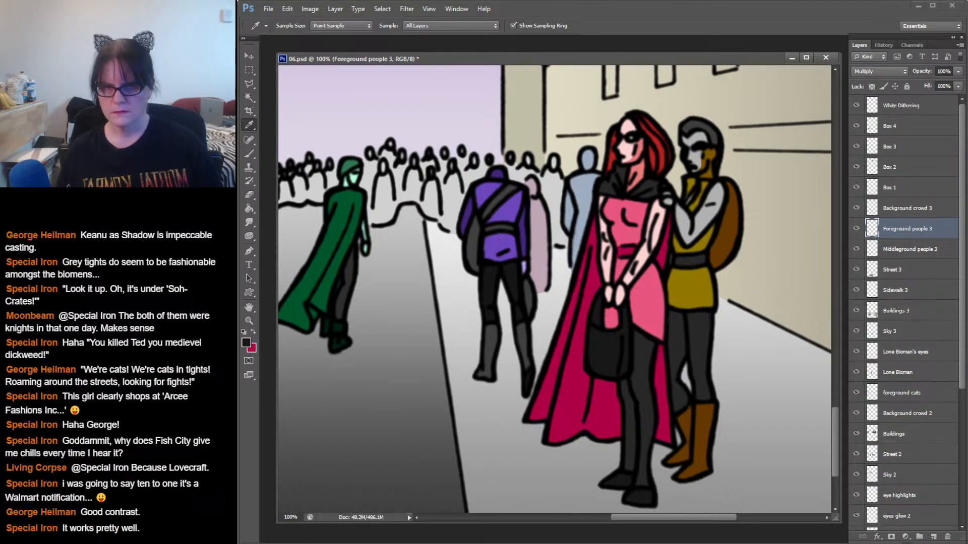
{"action": "left_click", "coordinate": [625, 252]}
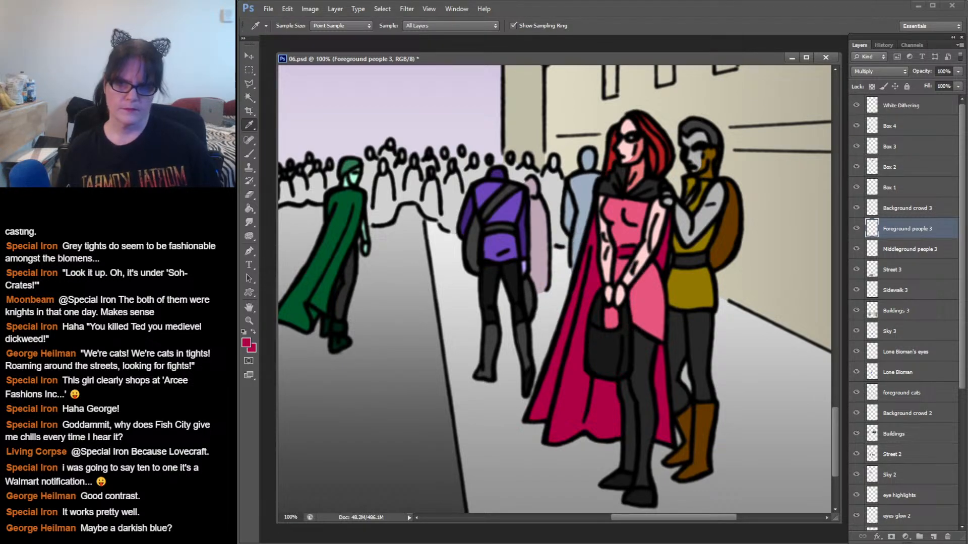
{"action": "left_click", "coordinate": [246, 343]}
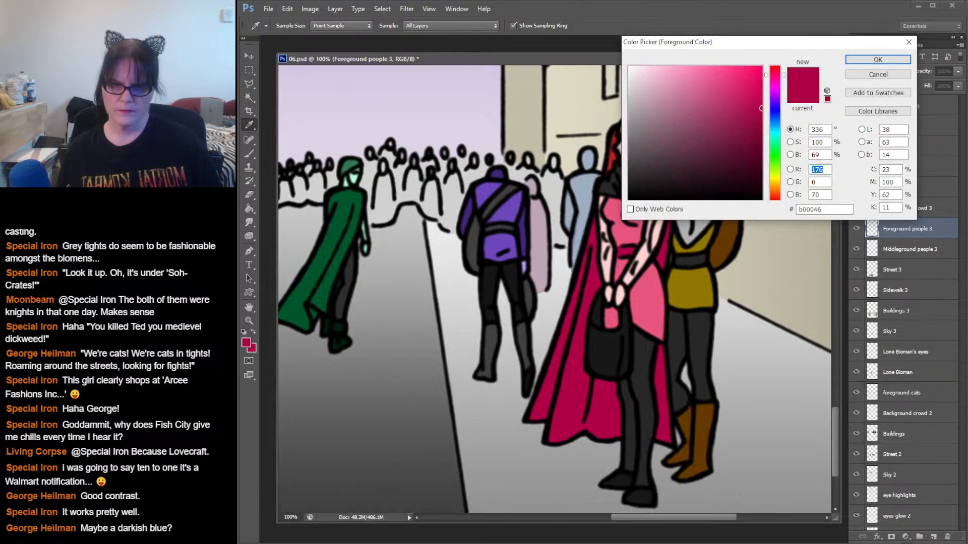
{"action": "left_click", "coordinate": [760, 145]}
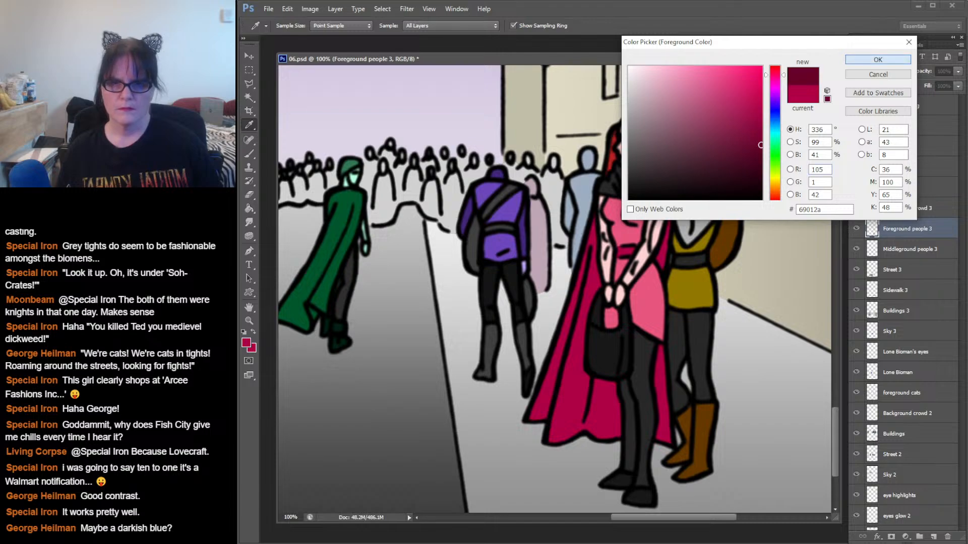
{"action": "key", "text": "Return"}
{"action": "key", "text": "b"}
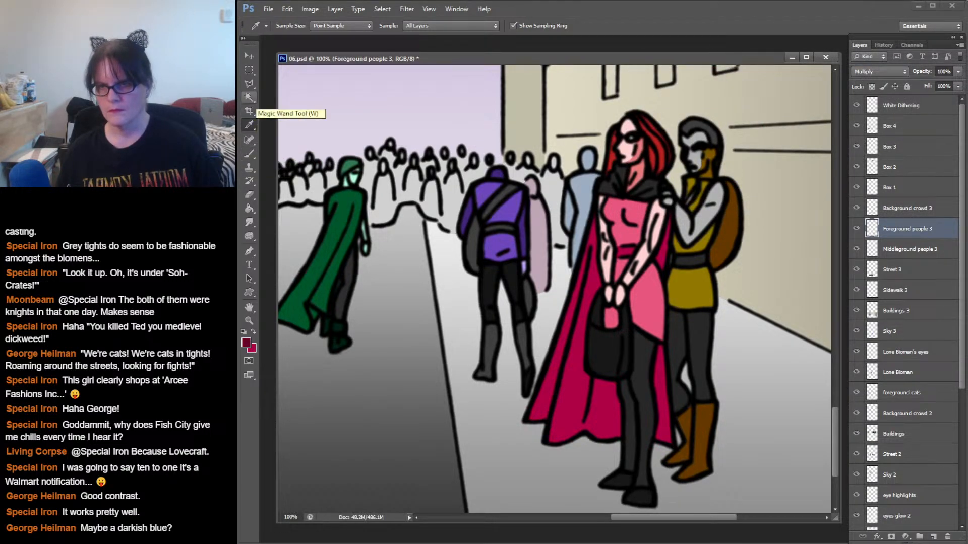
- Select the dark grey area of the handbag with the Magic Wand, fill it with the maroon, and deselect
{"action": "left_click", "coordinate": [249, 97]}
{"action": "left_click", "coordinate": [607, 352]}
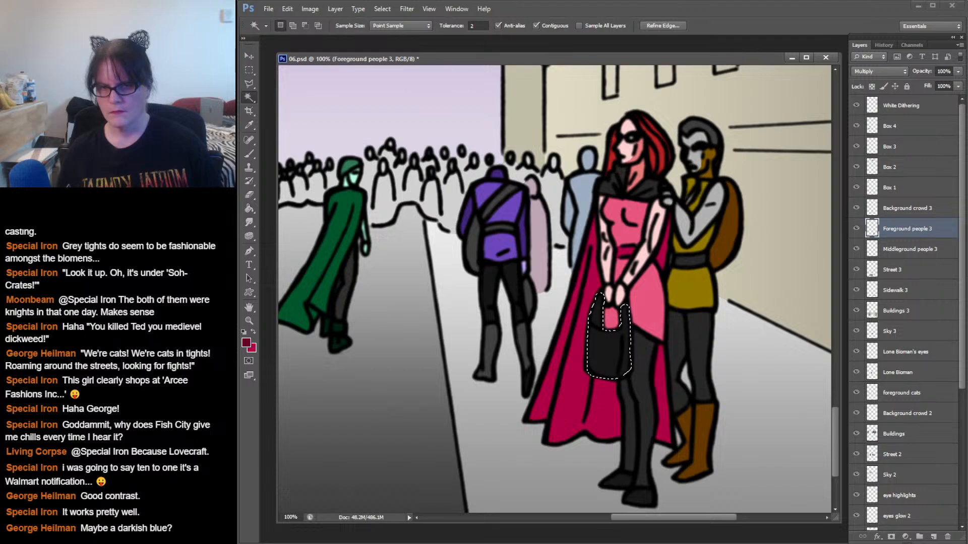
{"action": "key", "text": "g"}
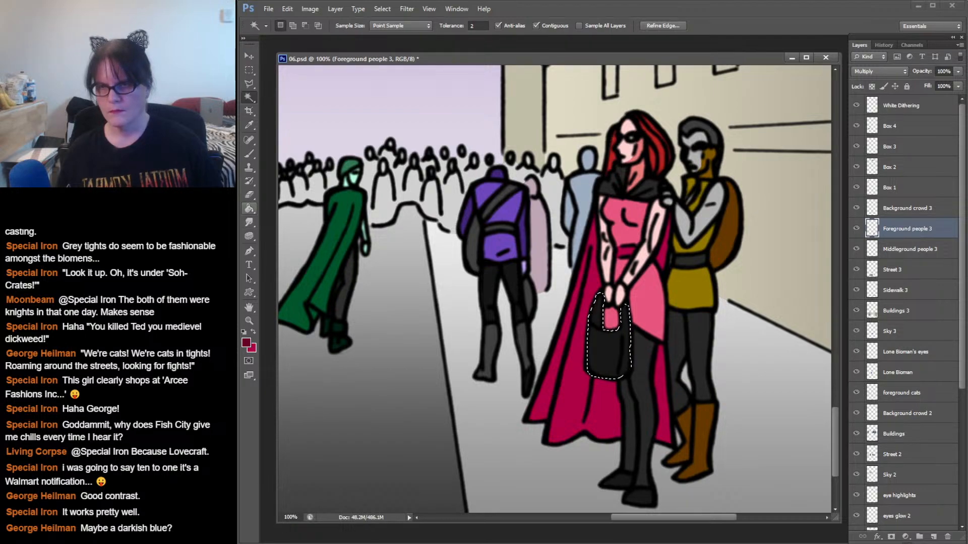
{"action": "left_click", "coordinate": [608, 352]}
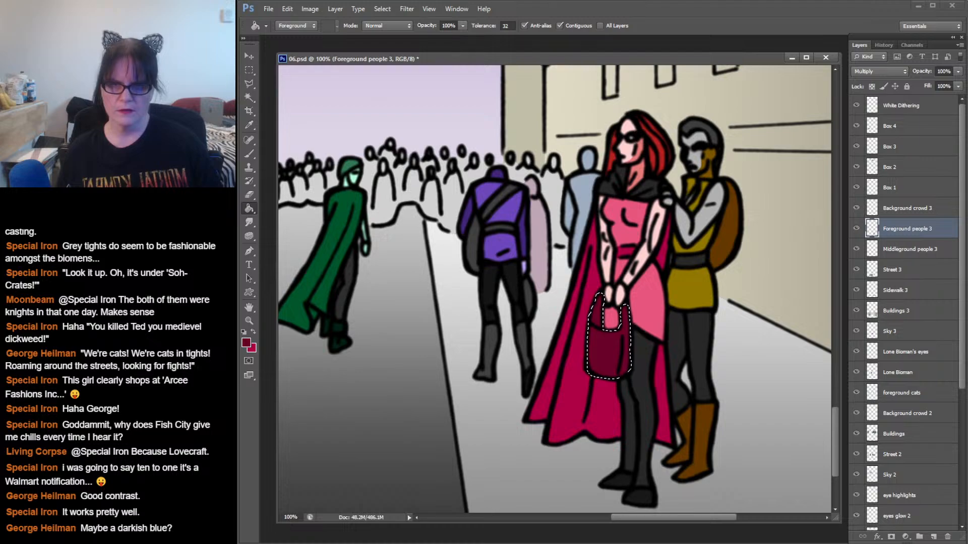
{"action": "scroll", "coordinate": [554, 287], "scroll_direction": "down", "scroll_amount": 5}
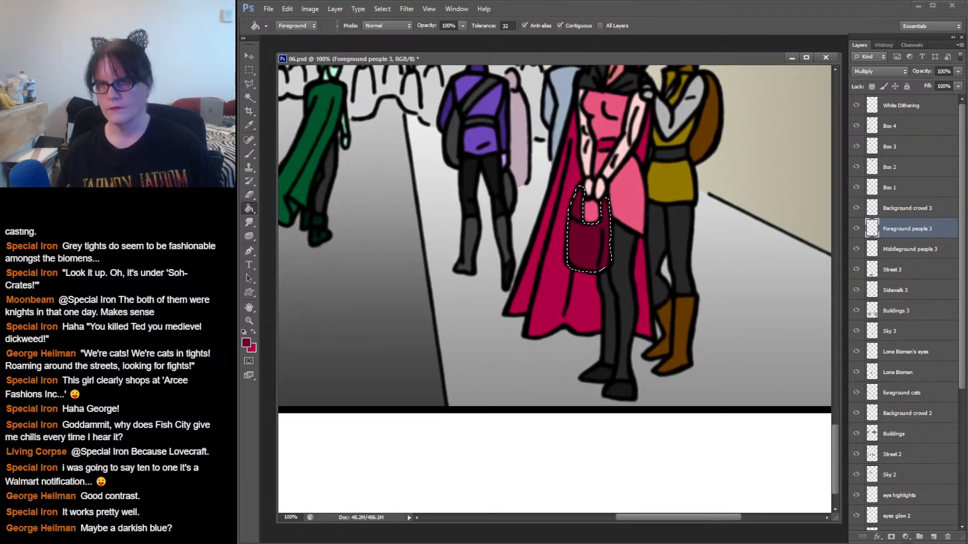
{"action": "left_click", "coordinate": [249, 70]}
{"action": "key", "text": "ctrl+d"}
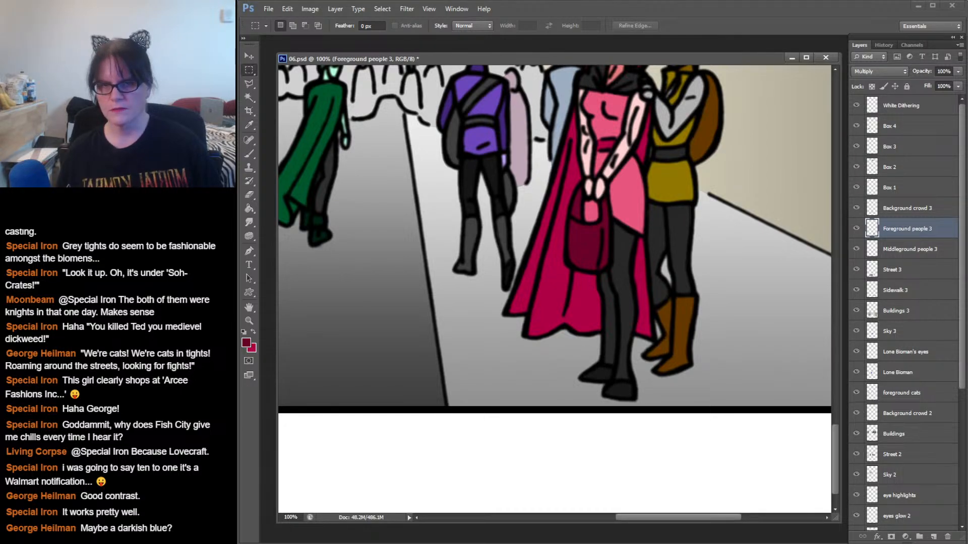
- Zoom out to the full street panel and save 06.psd
{"action": "left_click", "coordinate": [249, 321]}
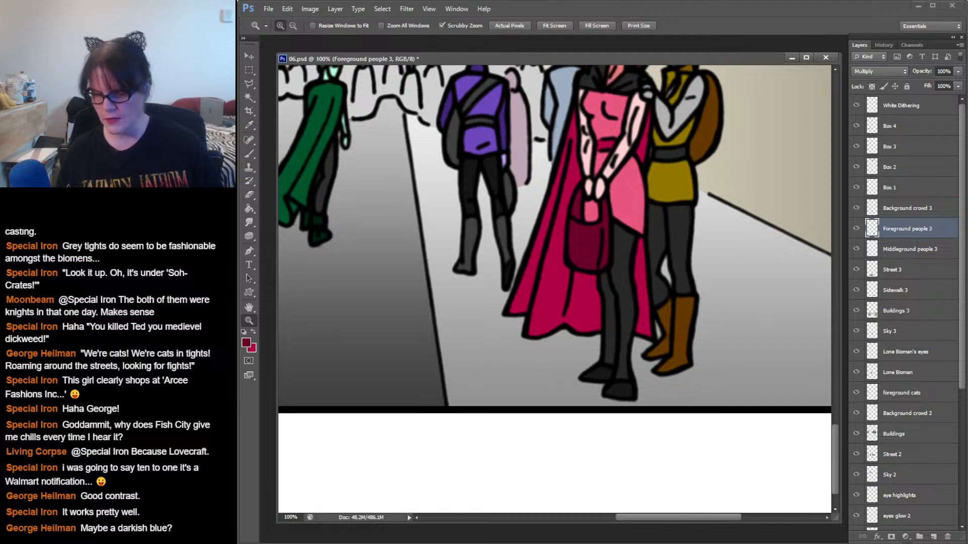
{"action": "left_click", "coordinate": [625, 403], "text": "alt"}
{"action": "left_click", "coordinate": [625, 403], "text": "alt"}
{"action": "left_click", "coordinate": [626, 404], "text": "alt"}
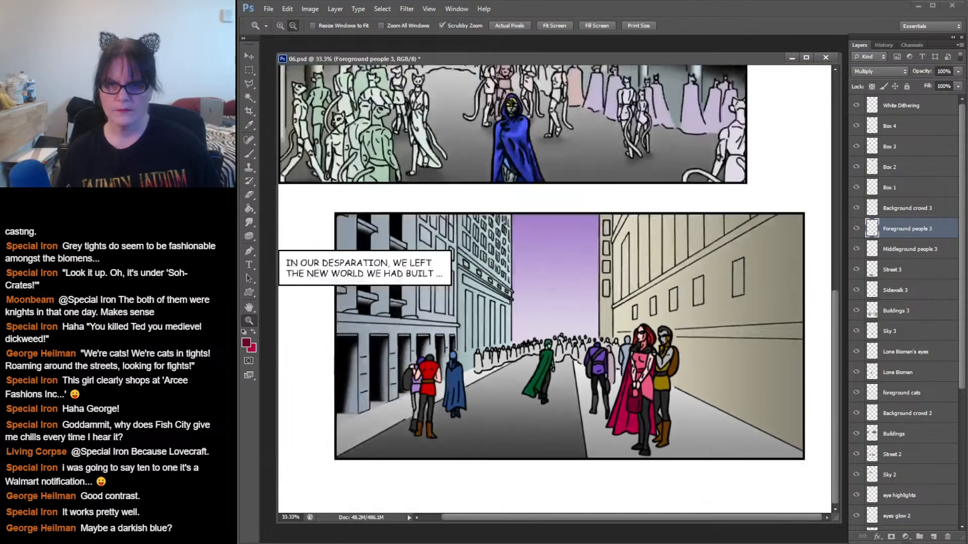
{"action": "key", "text": "ctrl+s"}
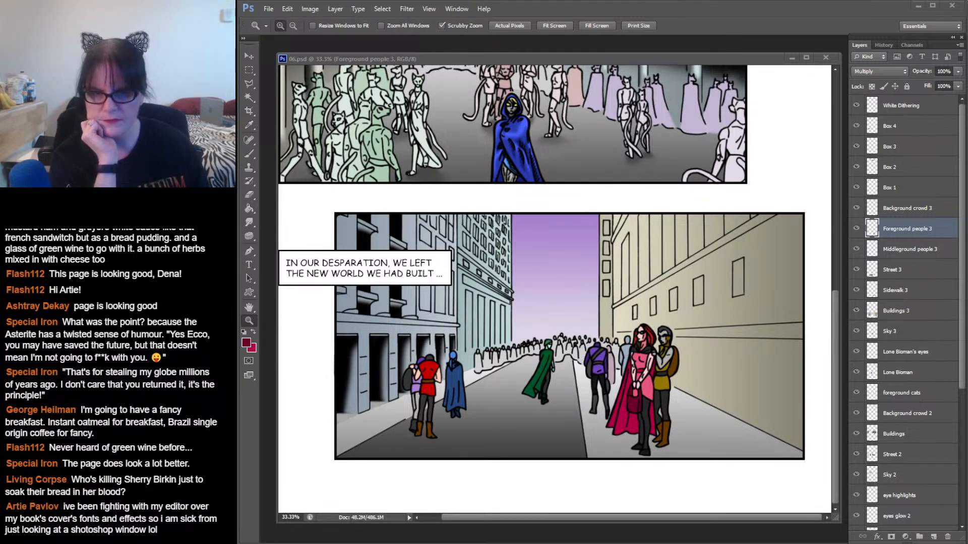
- Review the upper panels of the comic page and return to the street panel
{"action": "key", "text": "alt+Tab"}
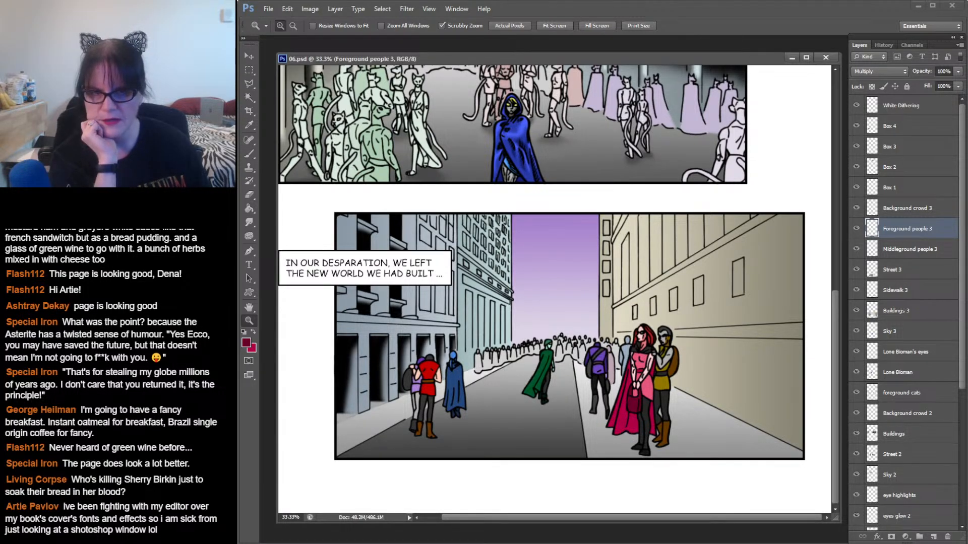
{"action": "scroll", "coordinate": [555, 287], "scroll_direction": "up", "scroll_amount": 10}
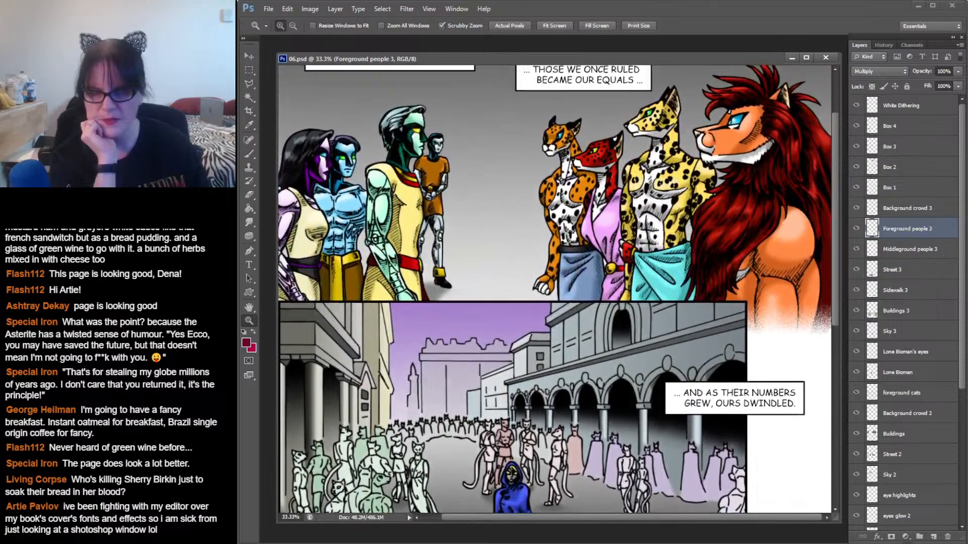
{"action": "scroll", "coordinate": [555, 288], "scroll_direction": "up", "scroll_amount": 3}
{"action": "scroll", "coordinate": [554, 288], "scroll_direction": "down", "scroll_amount": 5}
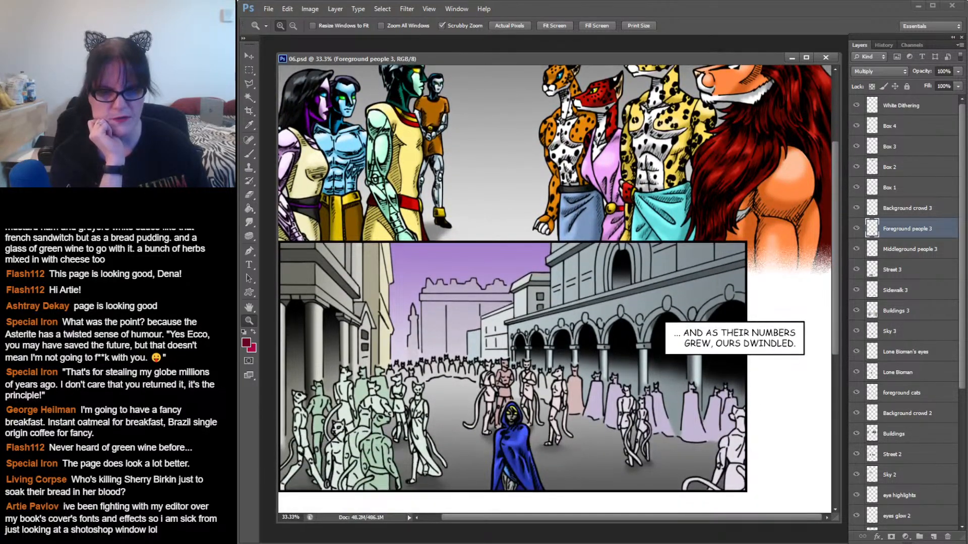
{"action": "scroll", "coordinate": [554, 287], "scroll_direction": "down", "scroll_amount": 4}
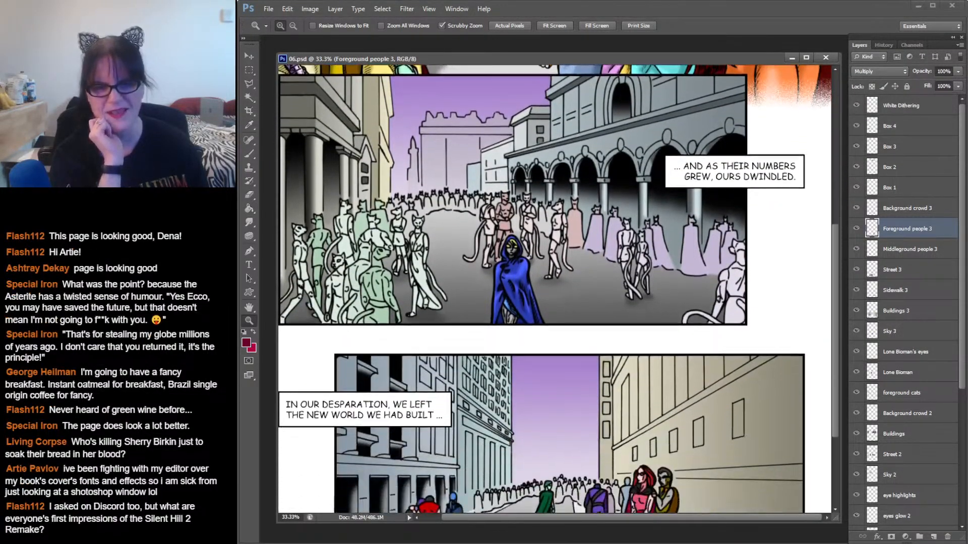
{"action": "scroll", "coordinate": [555, 287], "scroll_direction": "down", "scroll_amount": 3}
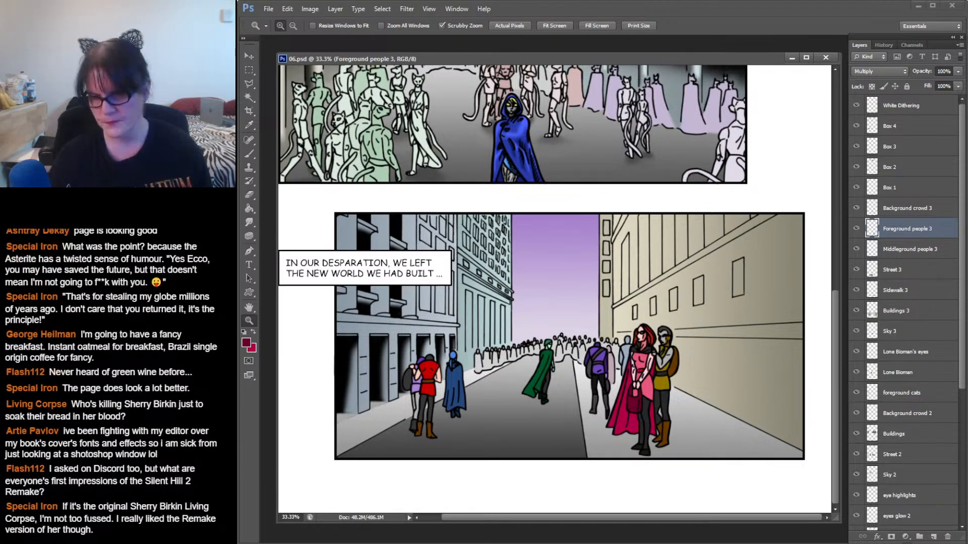
- Switch to File Explorer and open page 01.jpg from the Comic Pages folder inside Cyborcats 2019 - 2024
{"action": "right_click", "coordinate": [452, 543]}
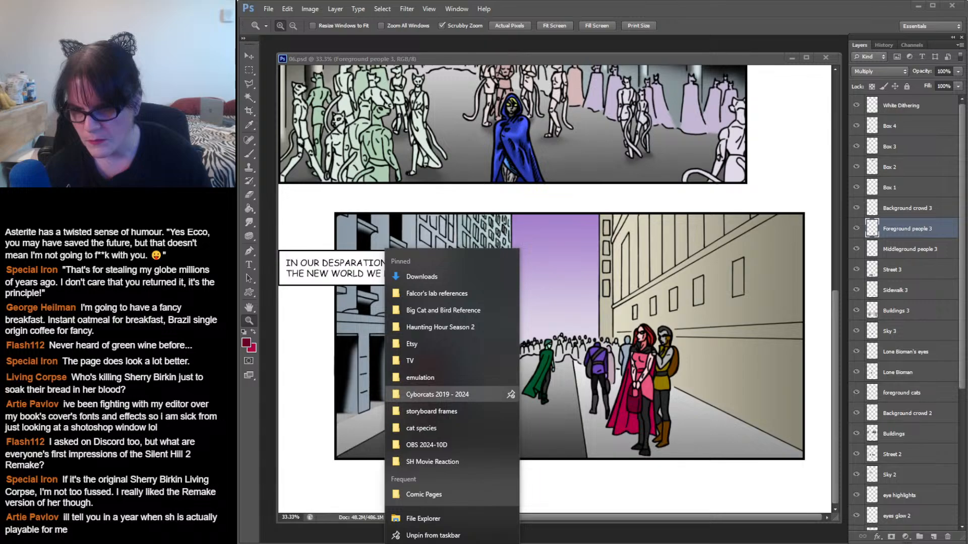
{"action": "left_click", "coordinate": [437, 394]}
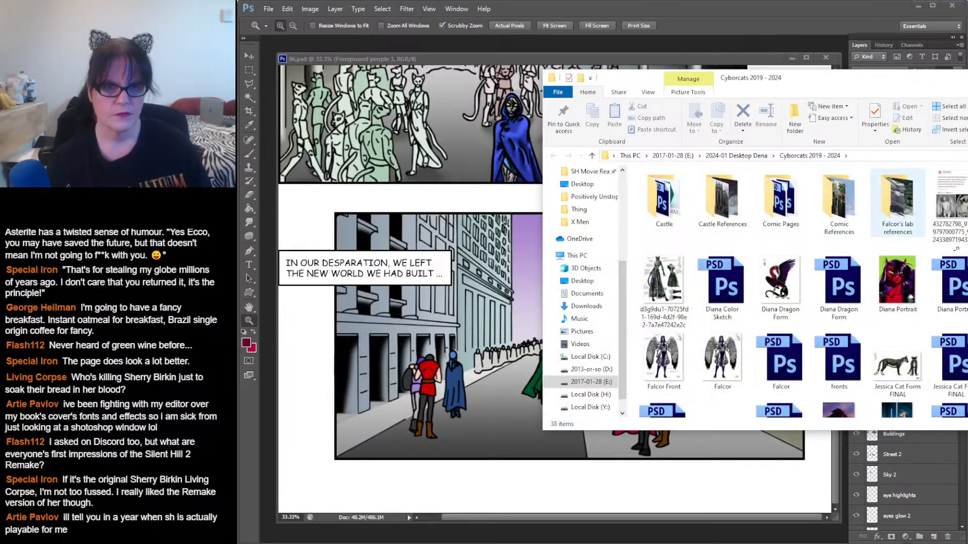
{"action": "double_click", "coordinate": [780, 200]}
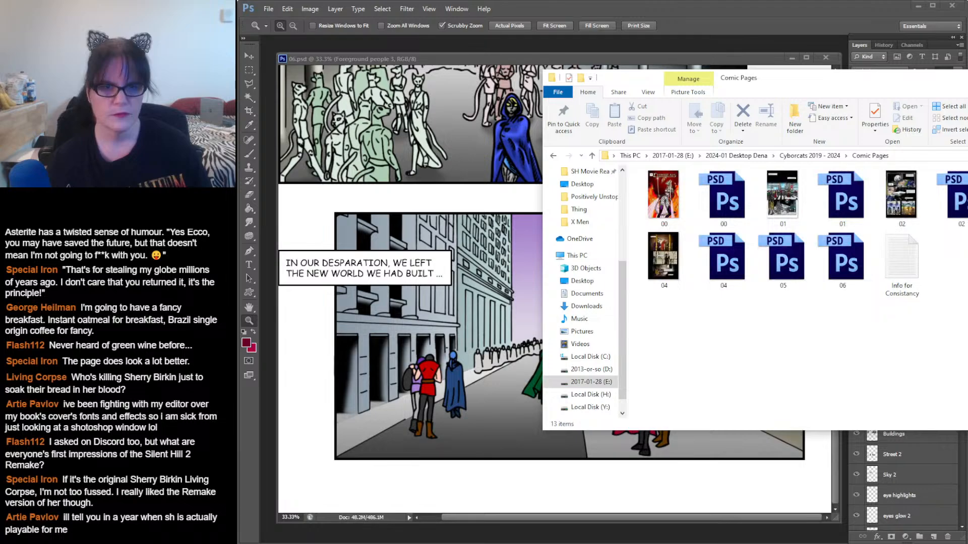
{"action": "left_click", "coordinate": [782, 198]}
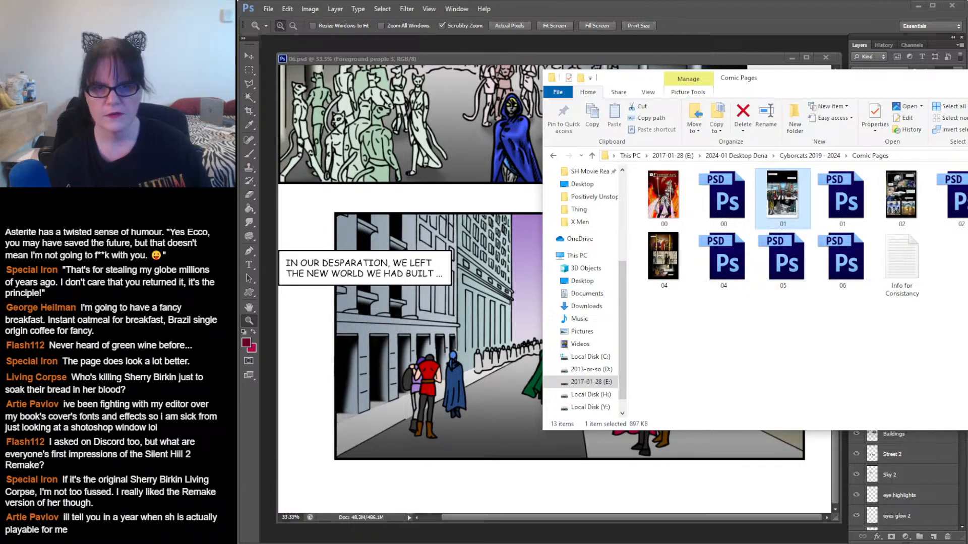
{"action": "double_click", "coordinate": [783, 199]}
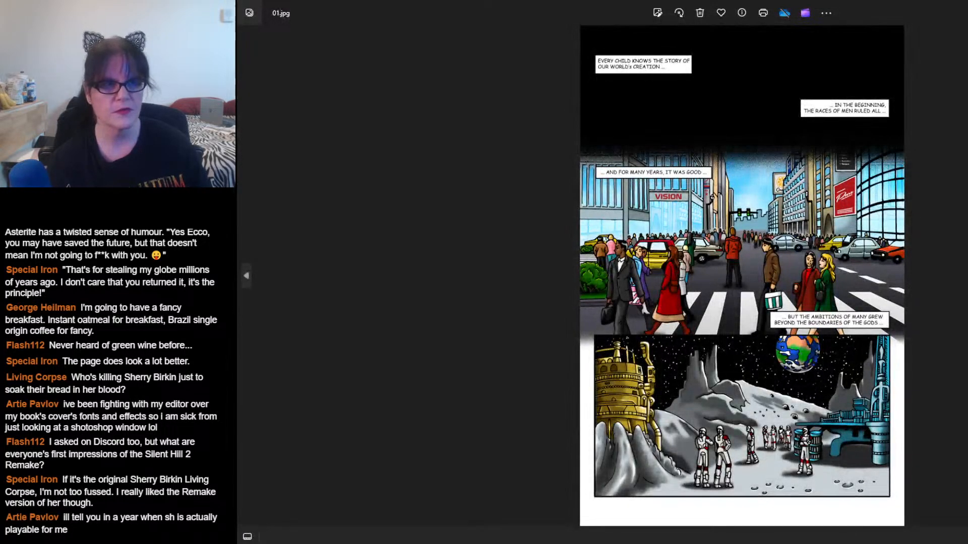
- Examine the street-crossing panel of 01.jpg enlarged in a smaller window, close the image, and switch back to Photoshop
{"action": "key", "text": "super+Down"}
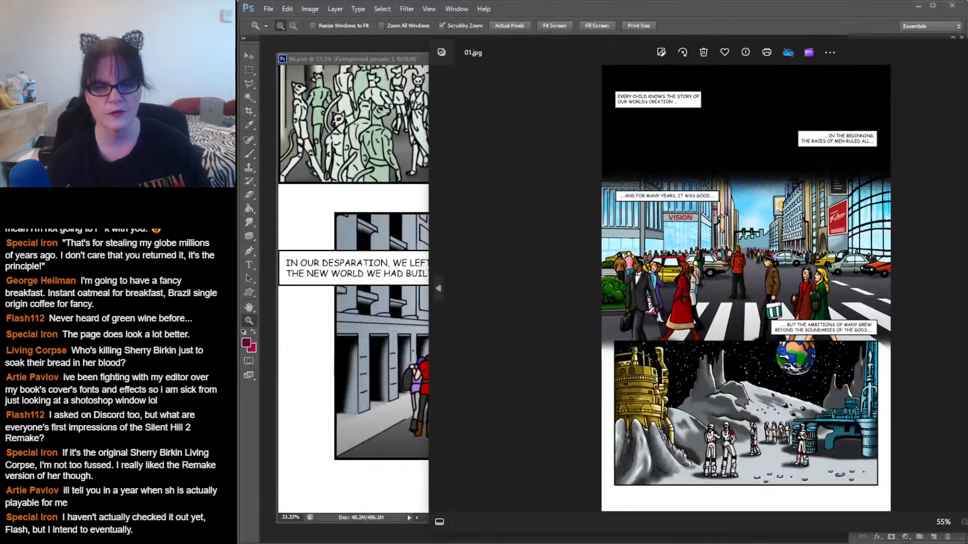
{"action": "left_click_drag", "start_coordinate": [580, 48], "coordinate": [421, 35]}
{"action": "scroll", "coordinate": [587, 242], "scroll_direction": "up", "scroll_amount": 4}
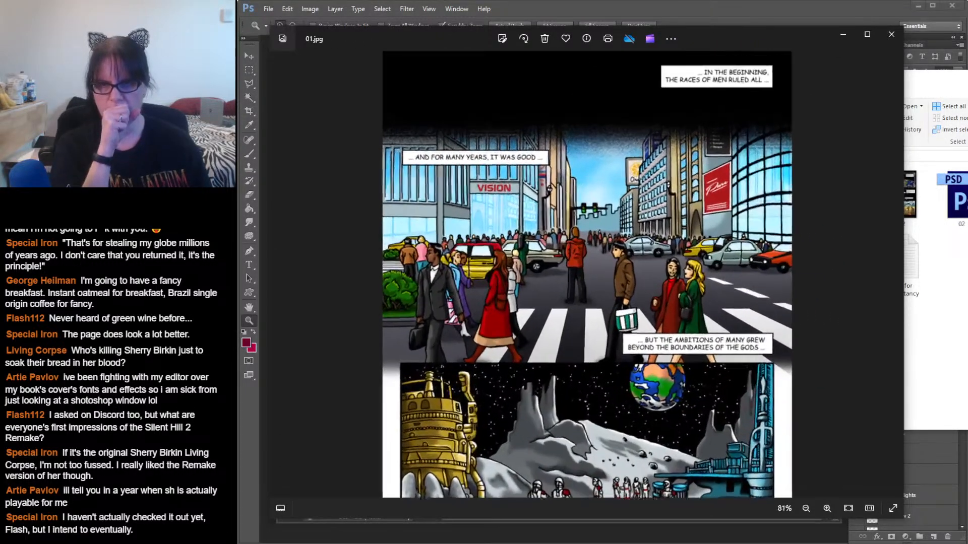
{"action": "scroll", "coordinate": [598, 247], "scroll_direction": "up", "scroll_amount": 3}
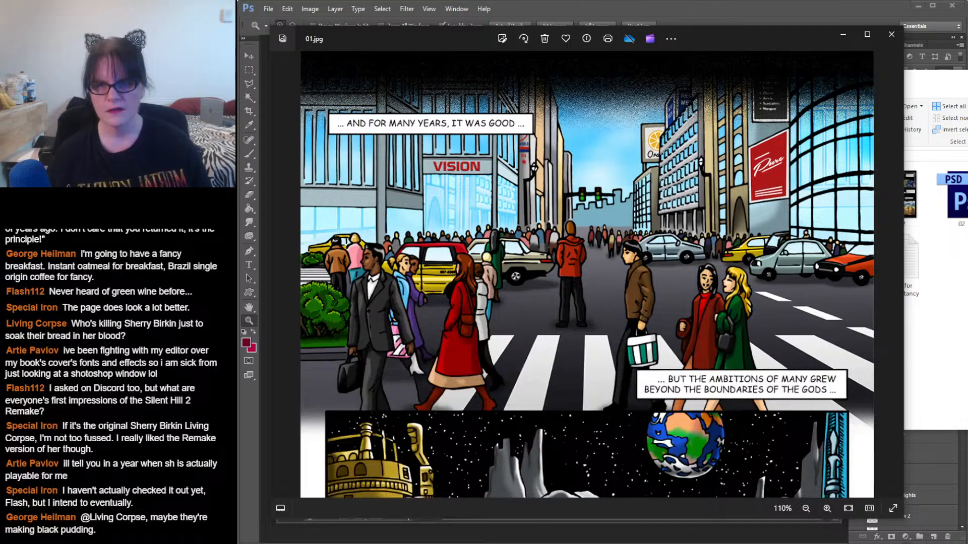
{"action": "left_click", "coordinate": [892, 34]}
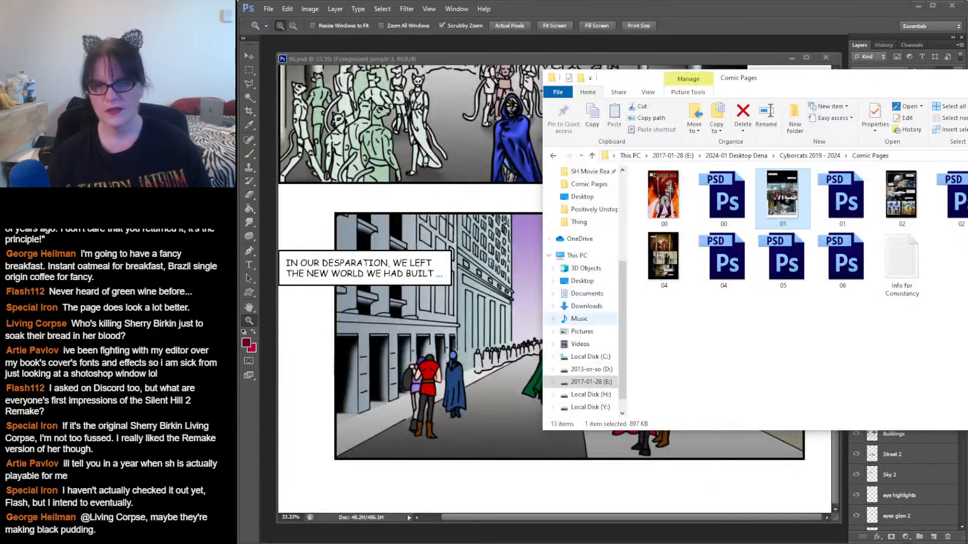
{"action": "key", "text": "alt+Tab"}
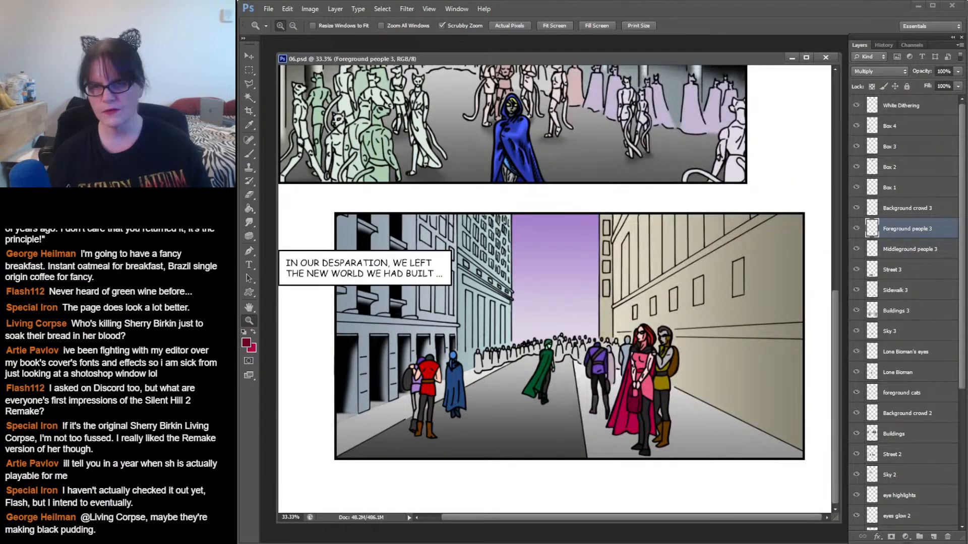